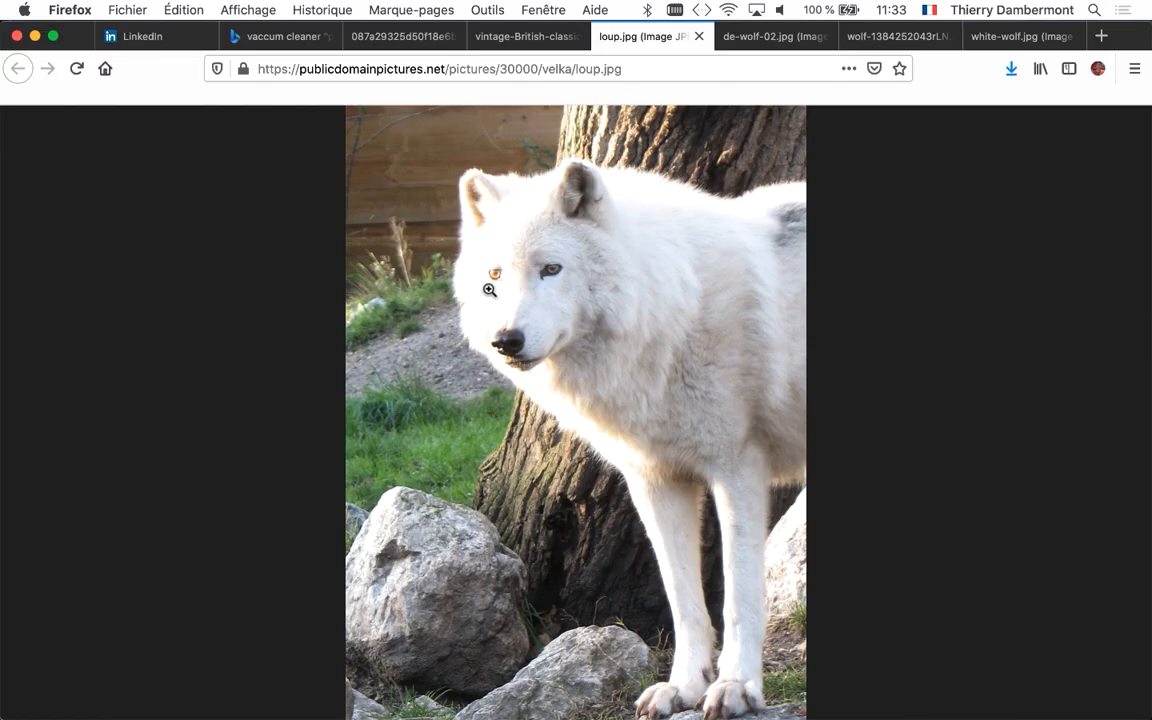
Switch to InDesign and delete the blank page 3 from the document
key(super+Tab)
key(super+Tab)
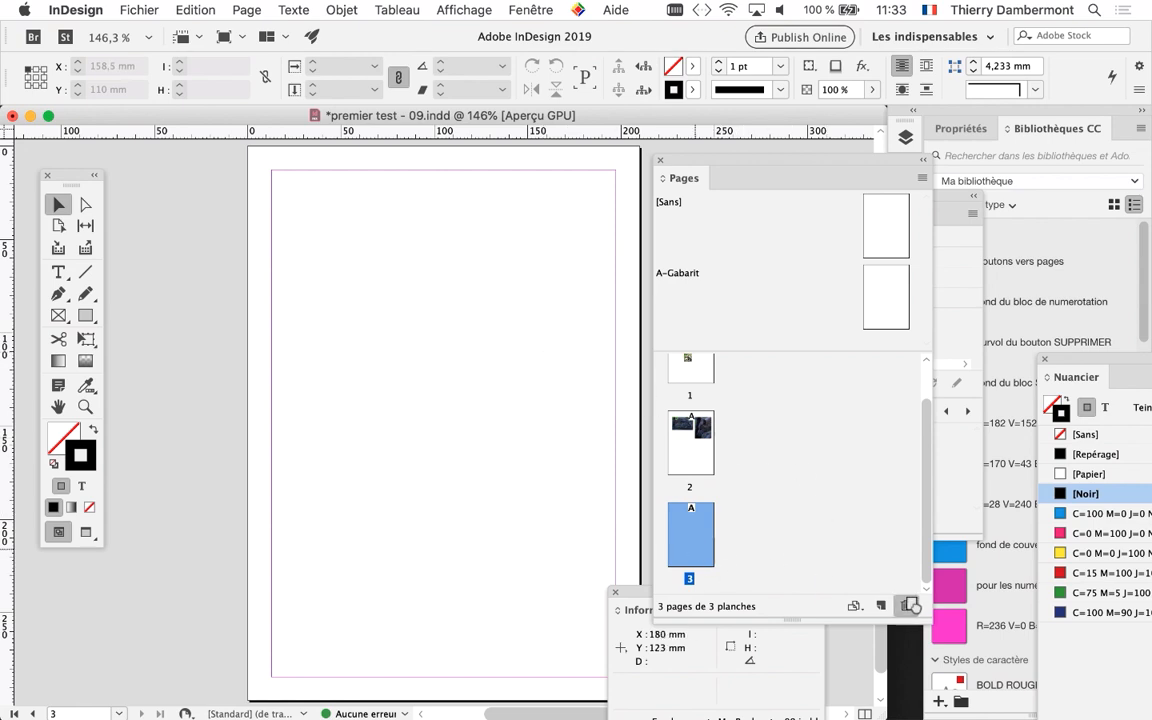
click(909, 605)
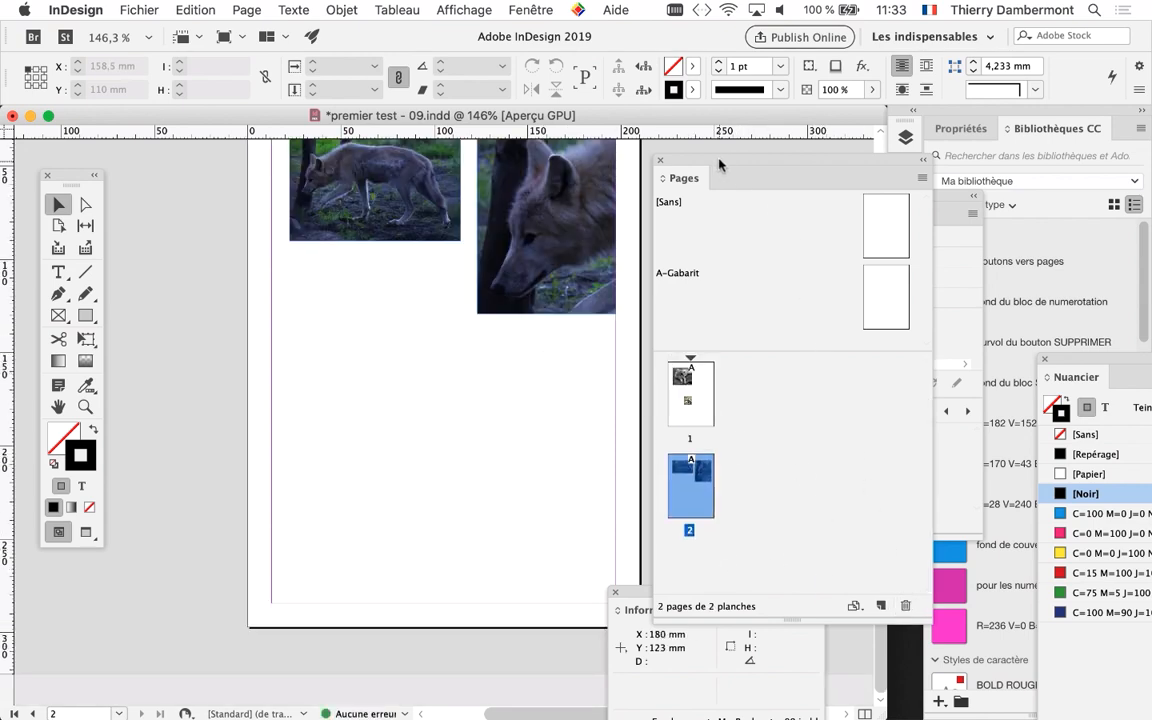
Add a new page after page 1 and move it to the end of the document, behind the page with the two wolf images
drag(718, 163, 213, 157)
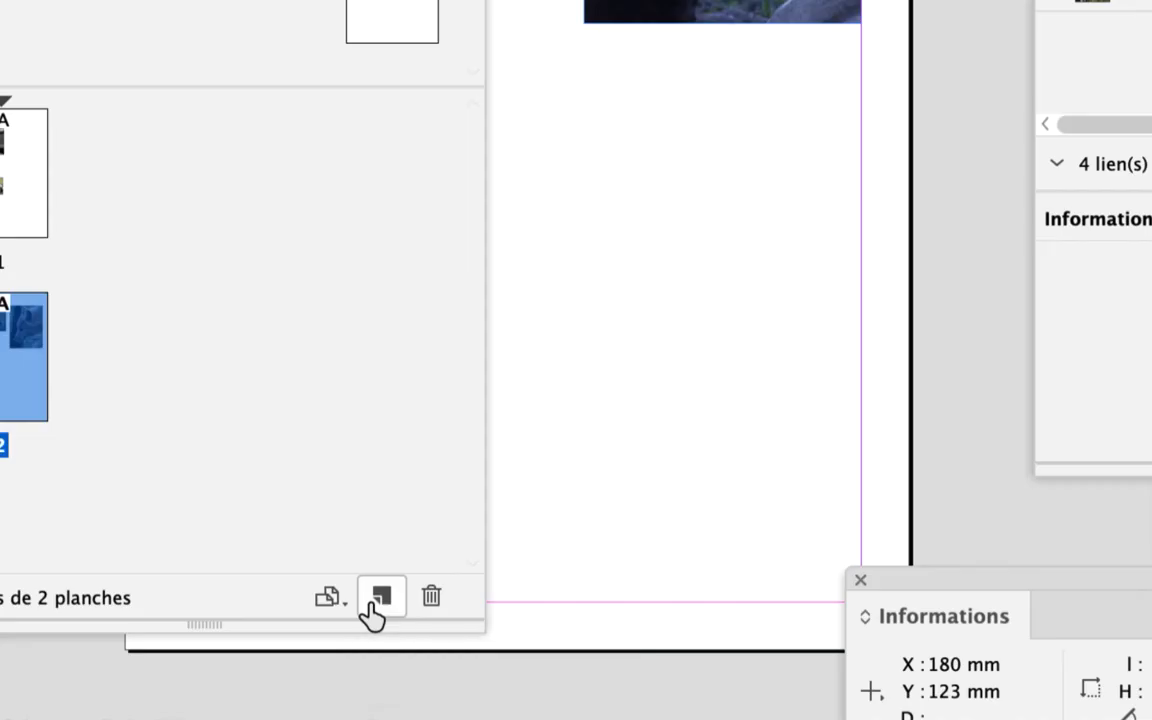
click(374, 602)
drag(240, 580, 286, 323)
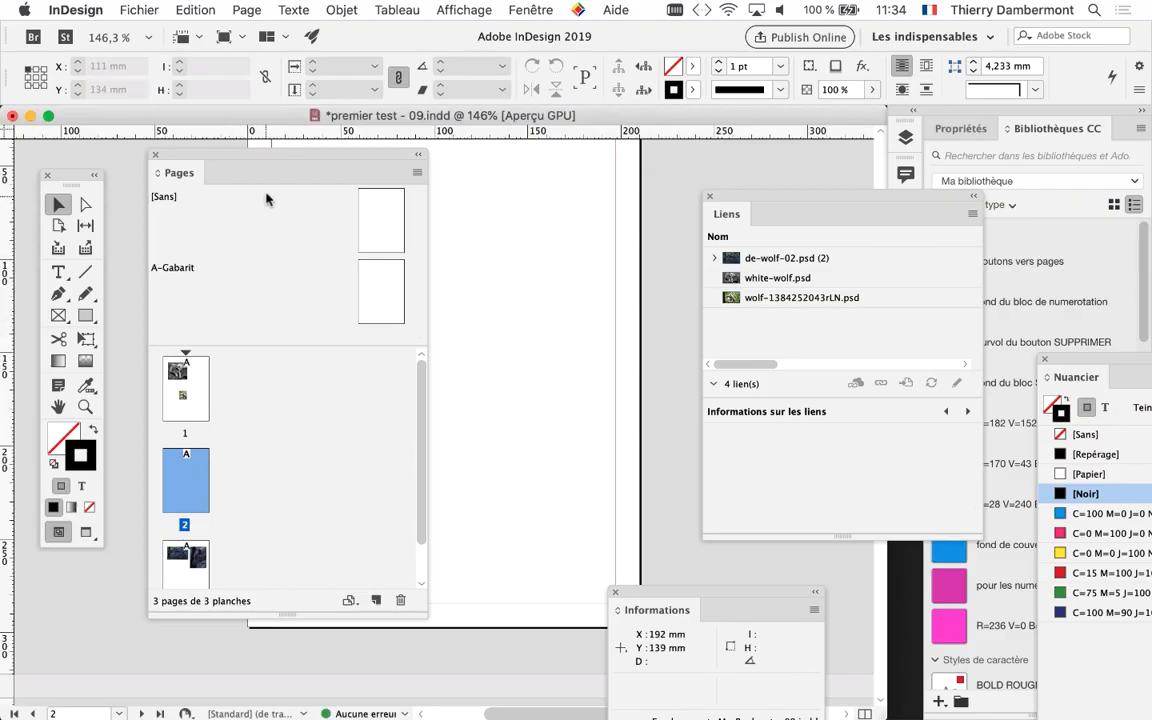
drag(427, 615, 425, 670)
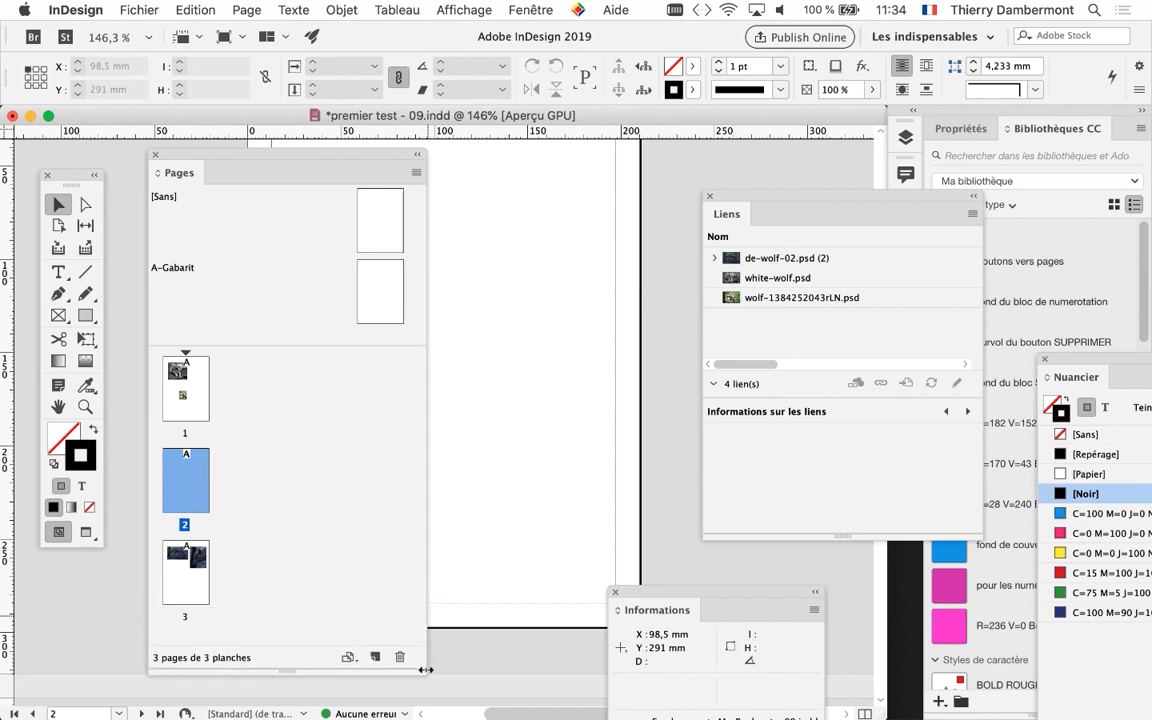
drag(291, 155, 550, 66)
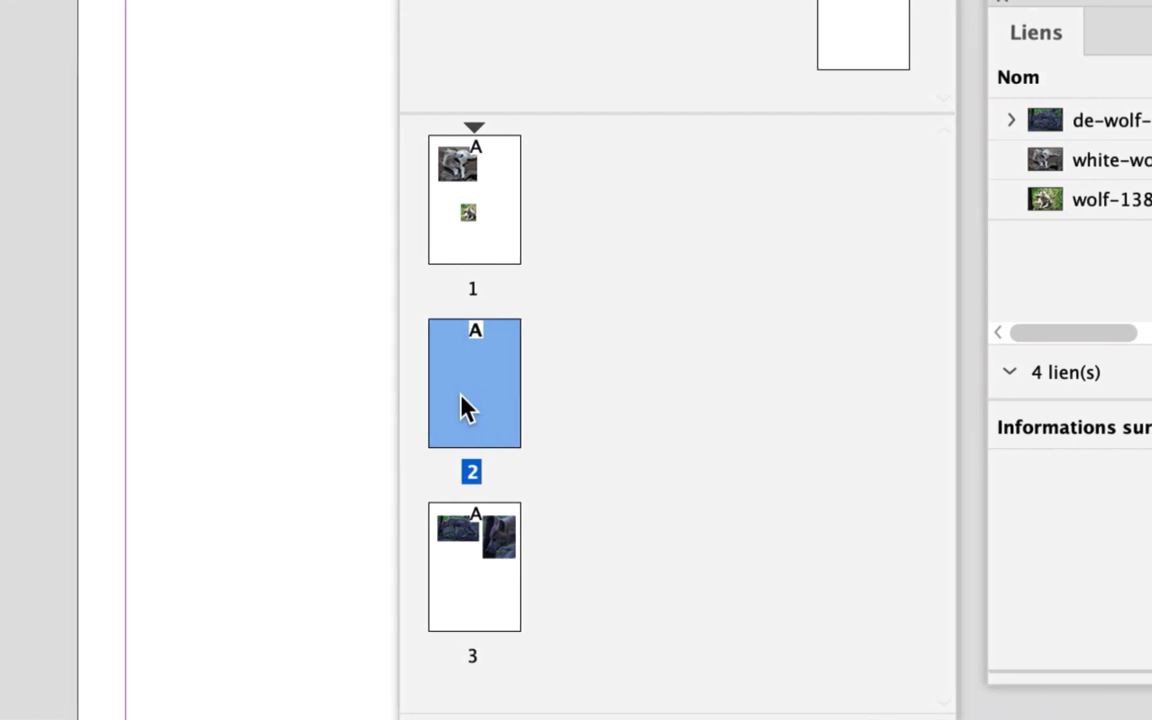
drag(470, 400, 532, 564)
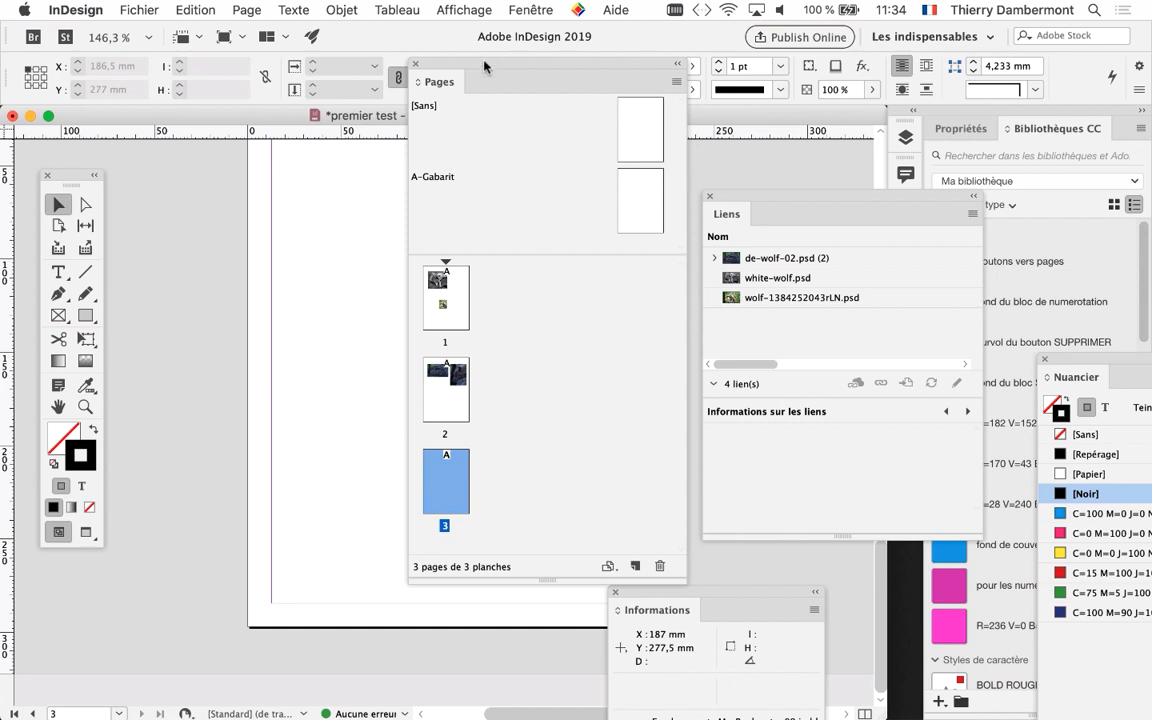
Load loup.psd, optimized-398x600.psd and vintage-British-classic-car-1.psd from the docs SESSION 1 folder for import, with the files sorted newest first
drag(484, 66, 133, 605)
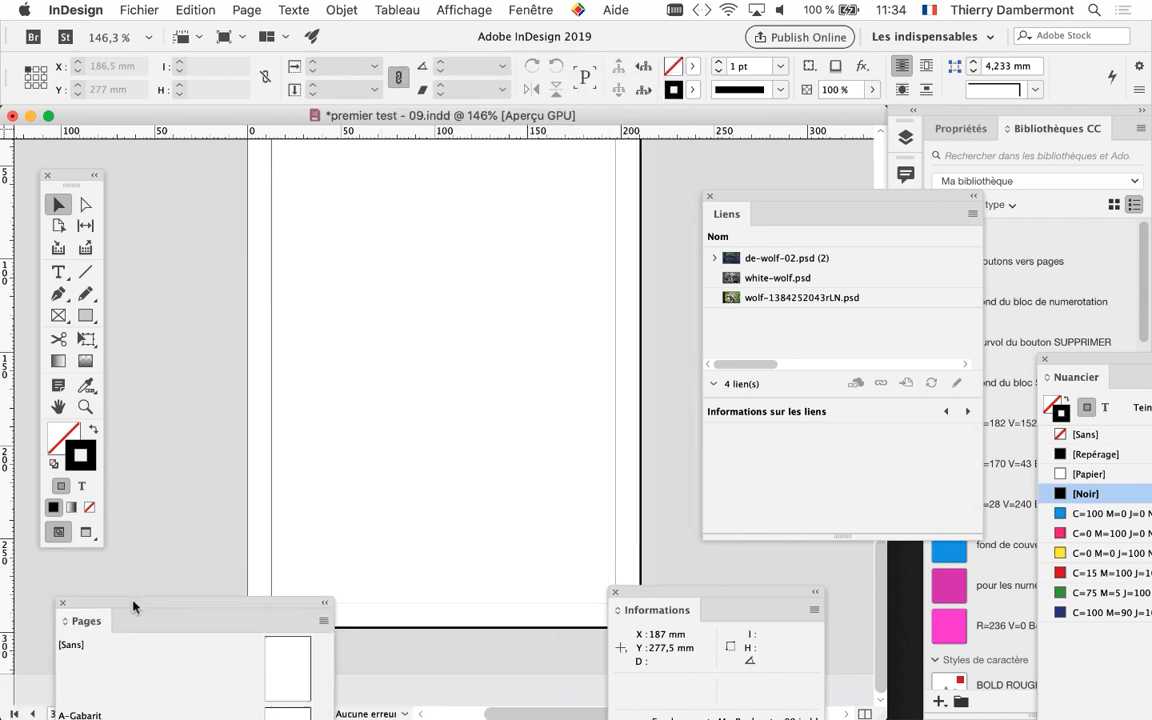
click(126, 9)
click(182, 236)
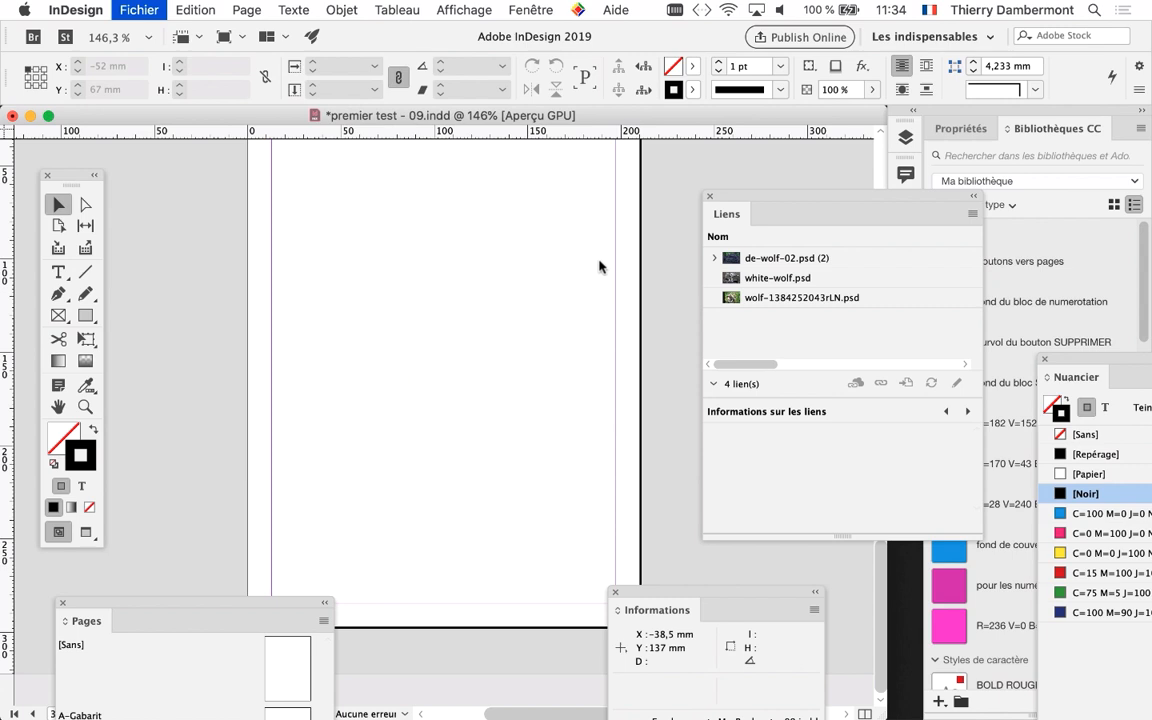
click(1008, 127)
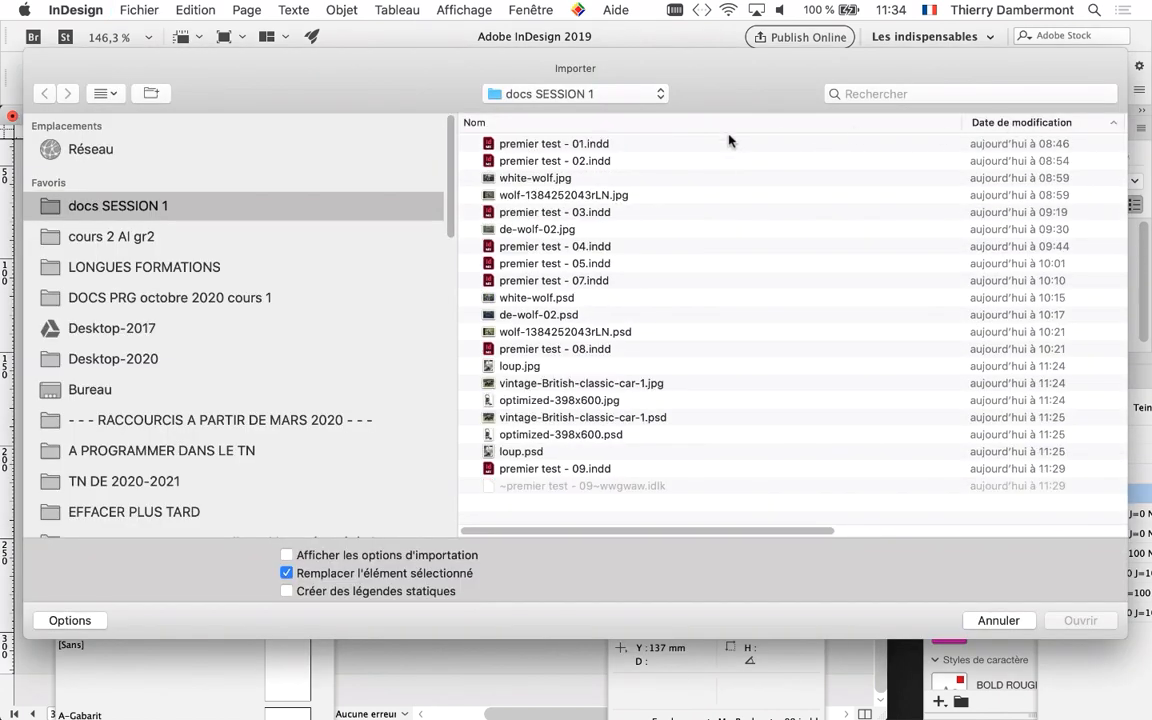
click(1016, 125)
click(1035, 124)
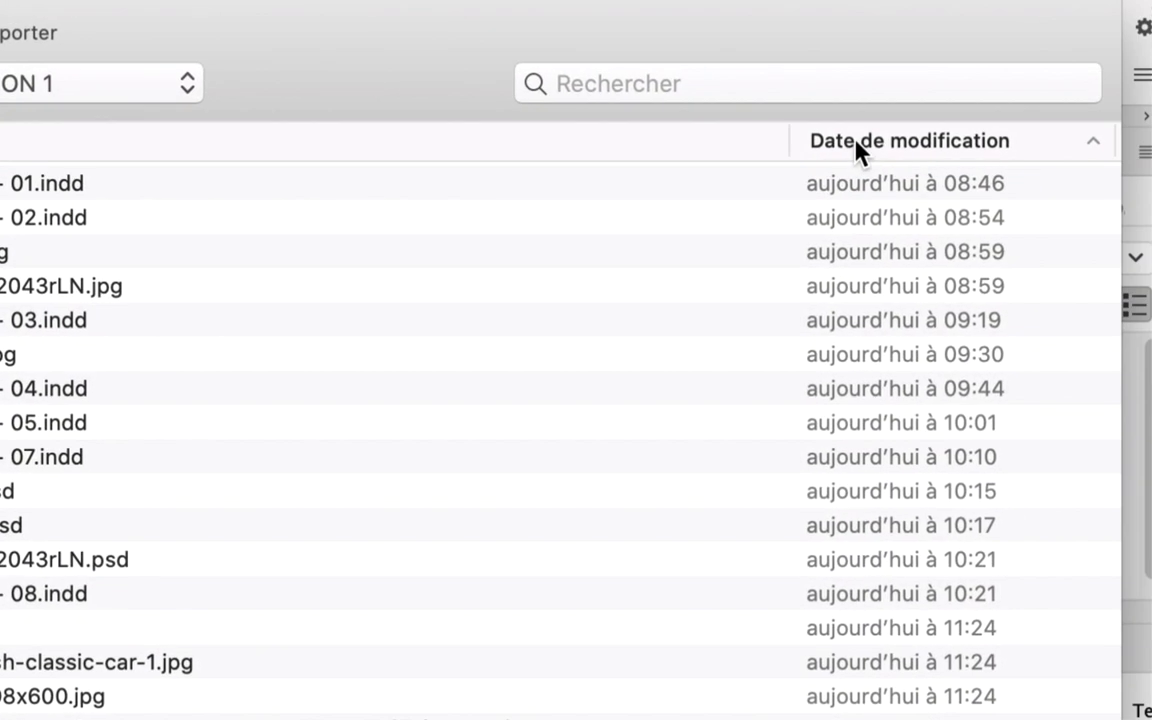
click(995, 127)
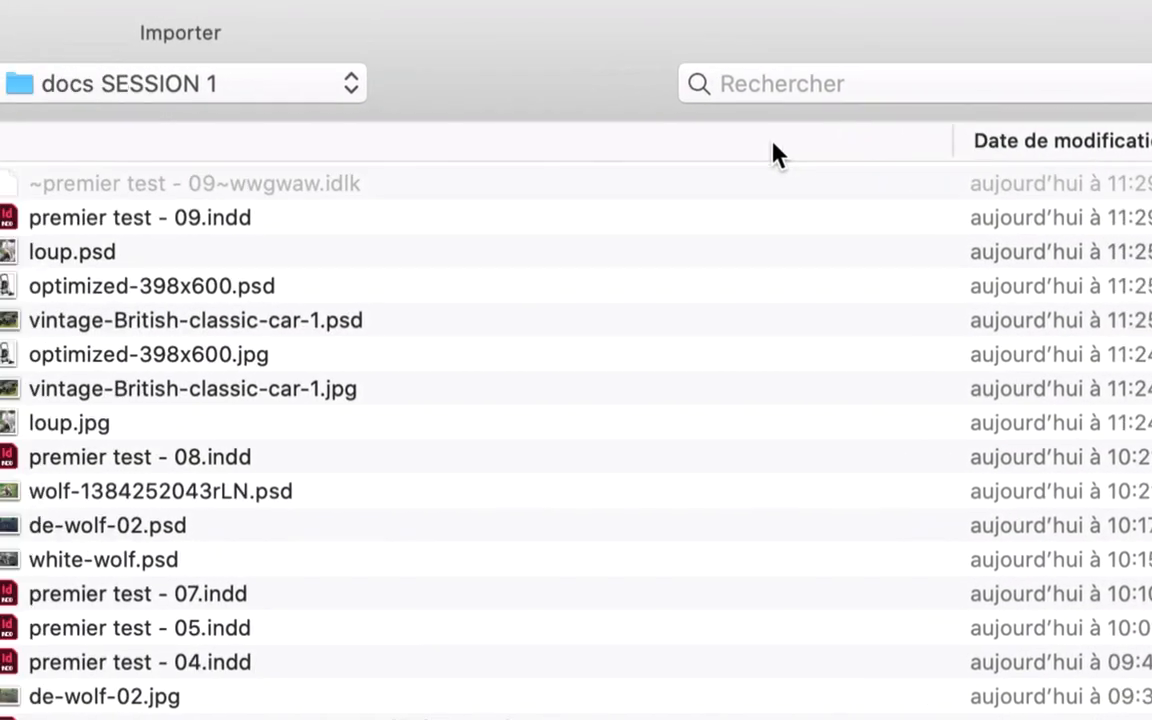
click(194, 251)
shift+click(177, 288)
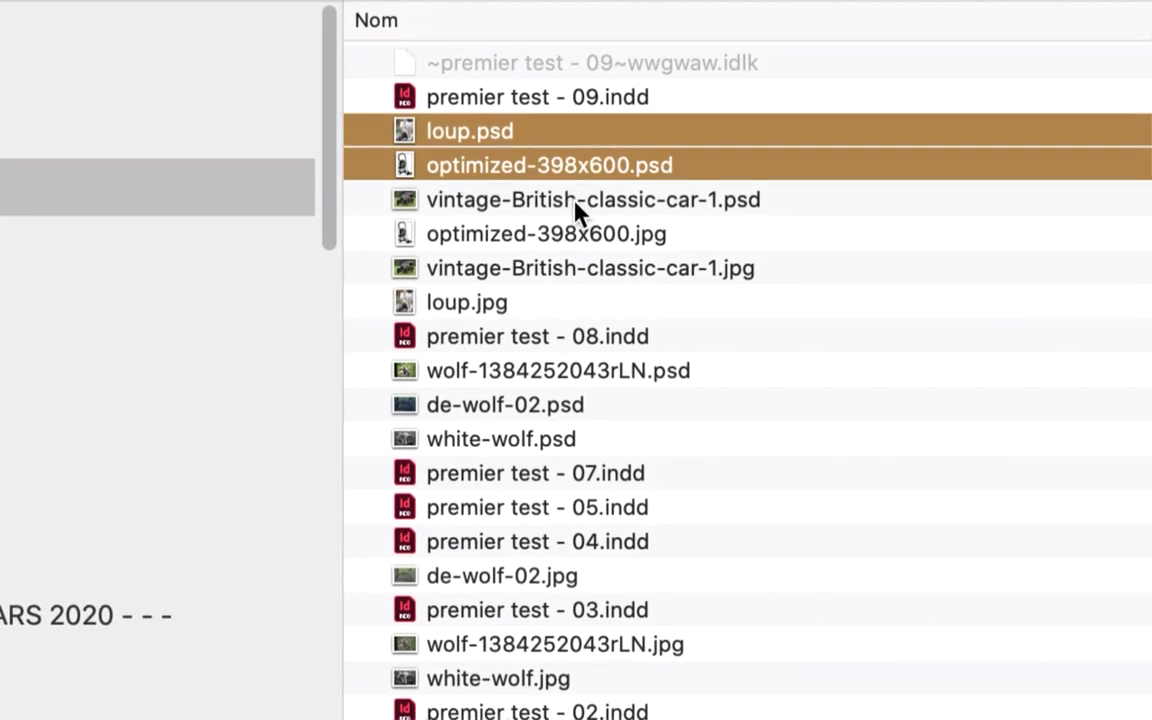
shift+click(580, 204)
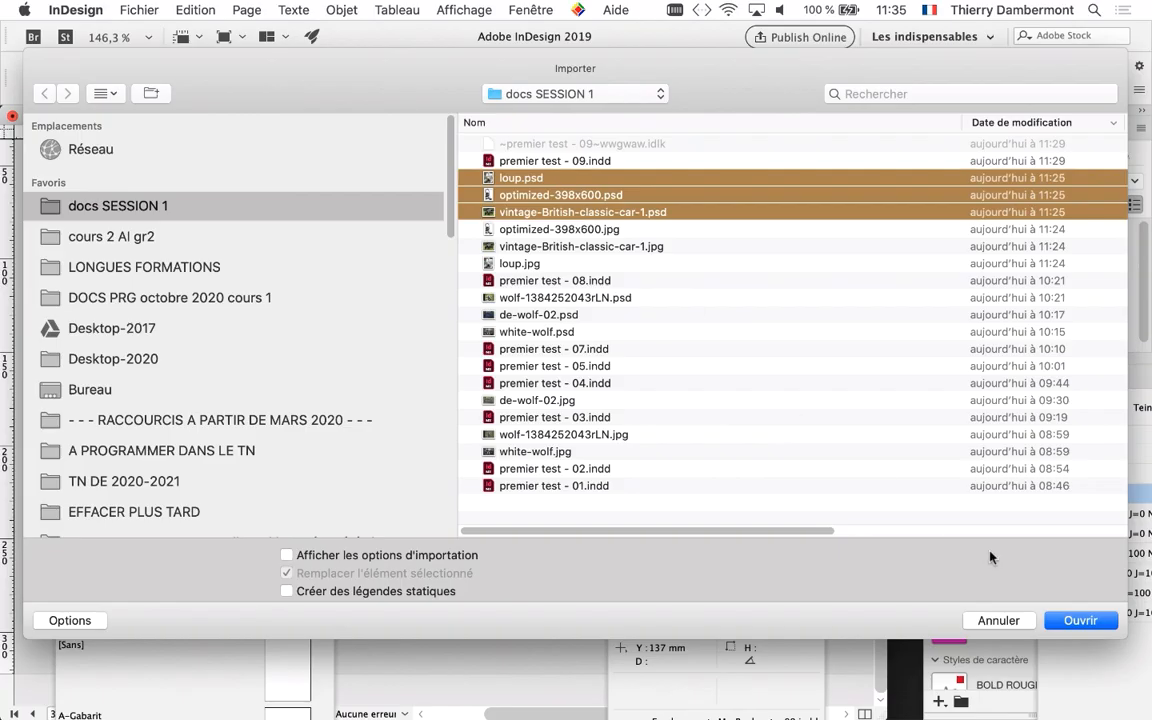
click(1080, 621)
Place the wolf, the vacuum cleaner (about 81 by 122 mm) beside it, and the car (about 122 by 91 mm) below on page 3
drag(281, 162, 414, 290)
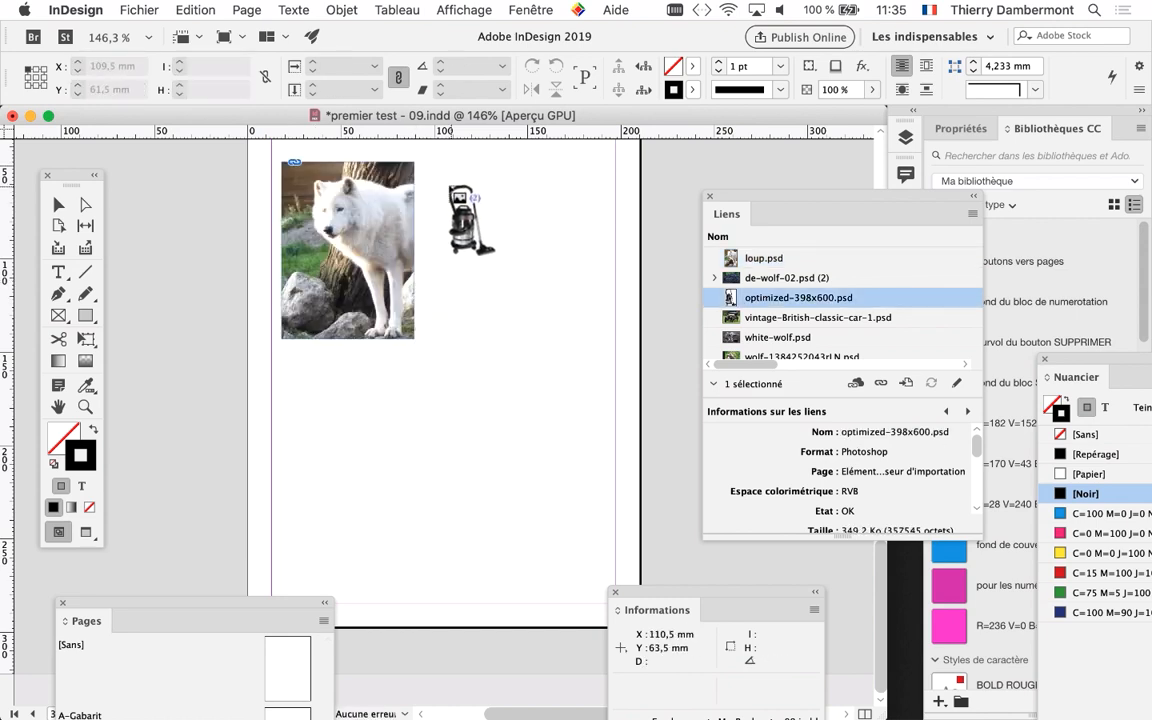
drag(443, 184, 643, 411)
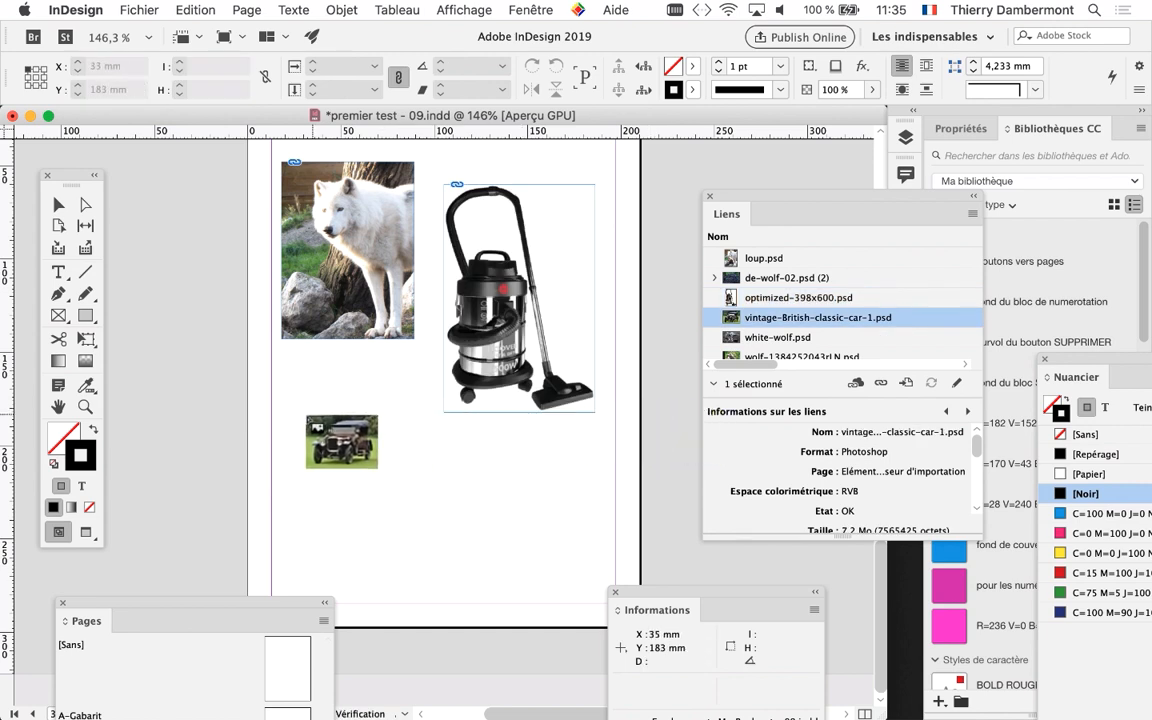
drag(293, 425, 524, 542)
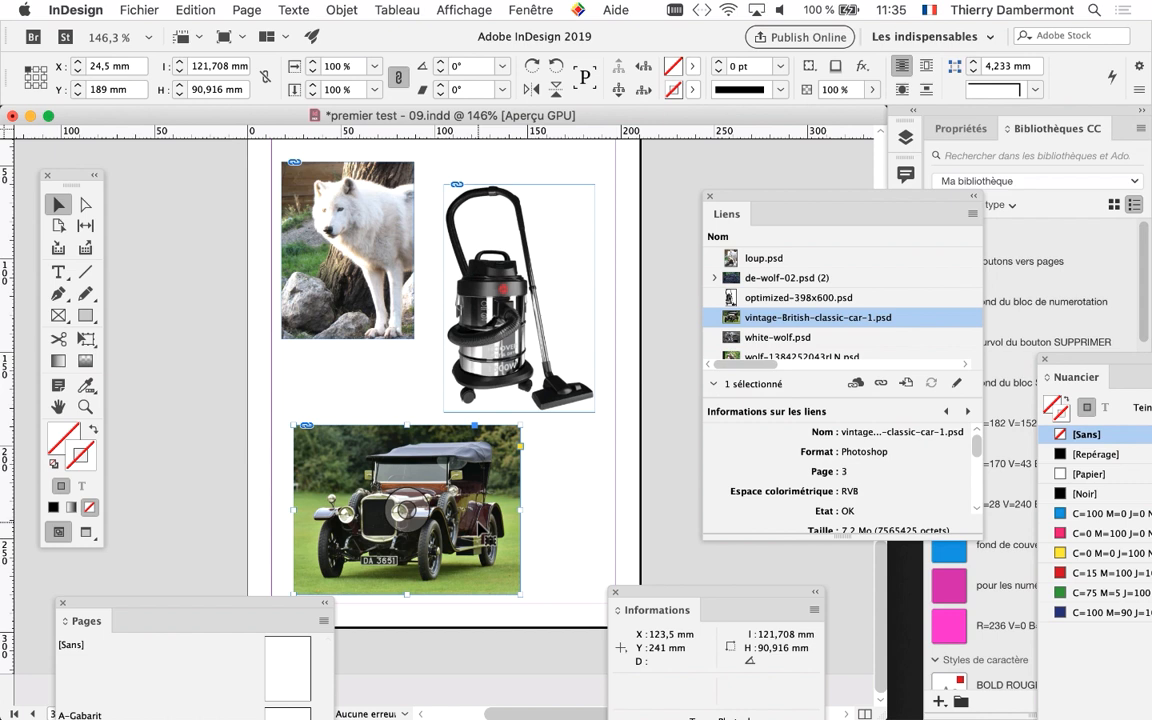
Save the document under the new name premier test - 10.indd
click(139, 10)
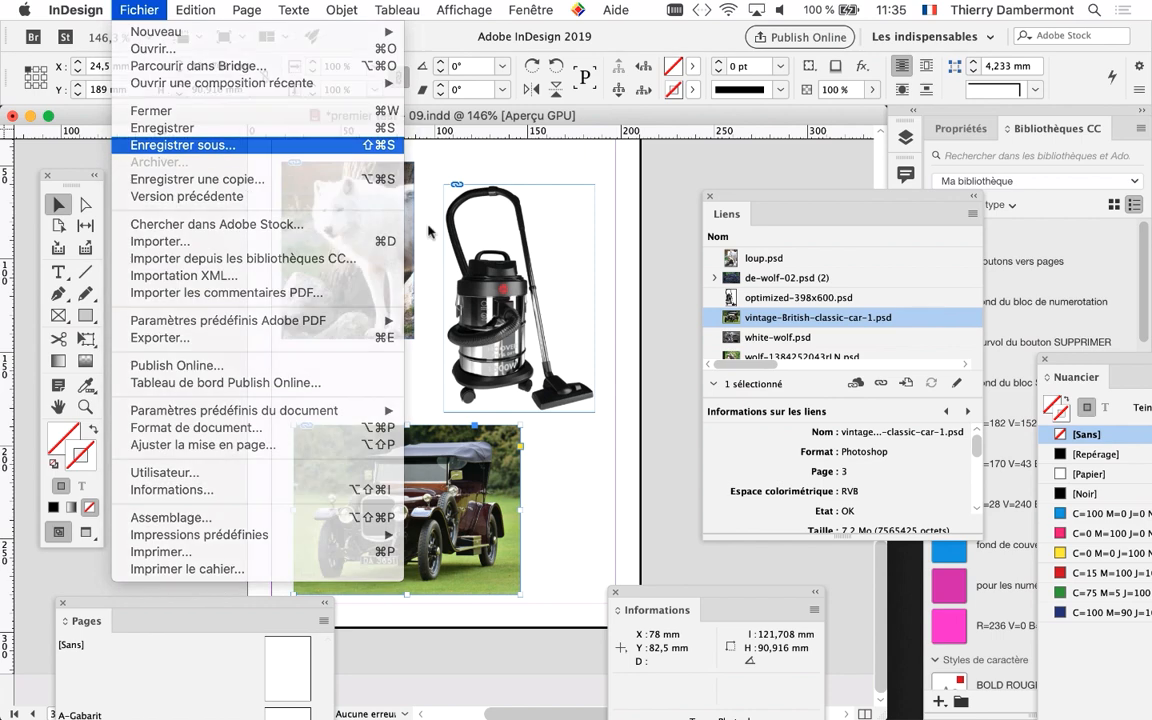
click(230, 141)
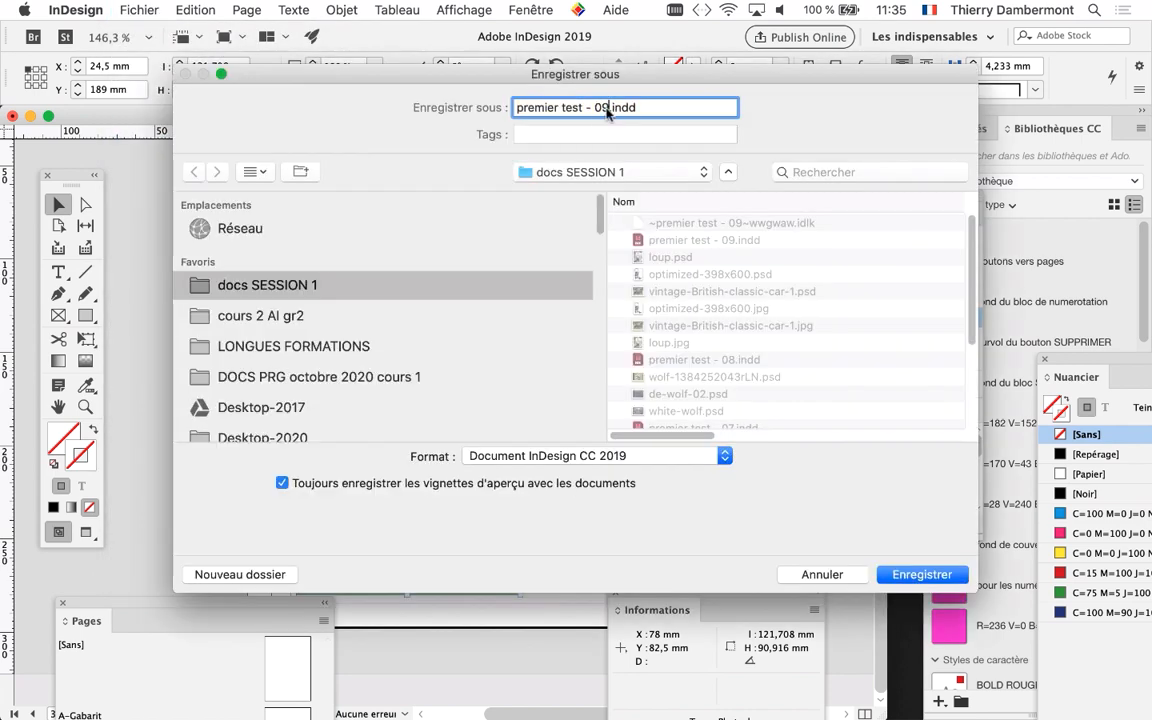
text(10)
key(Return)
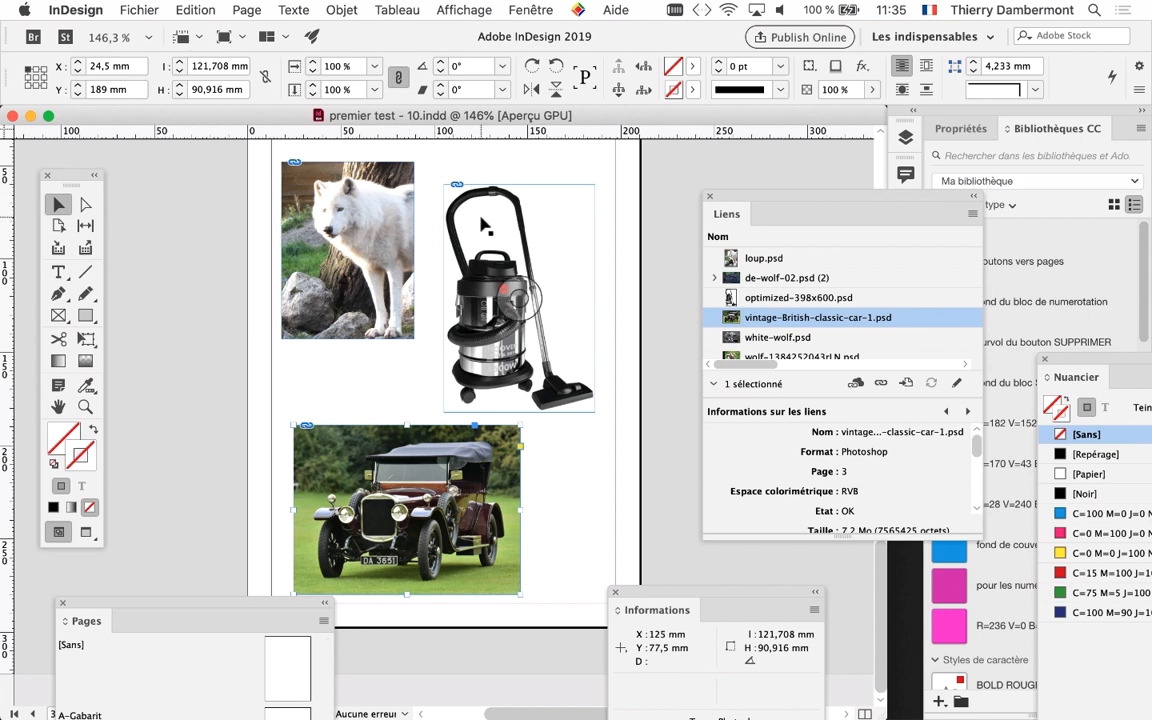
Swap the vacuum cleaner and the white wolf images in the upper half of page 3
drag(500, 218, 429, 254)
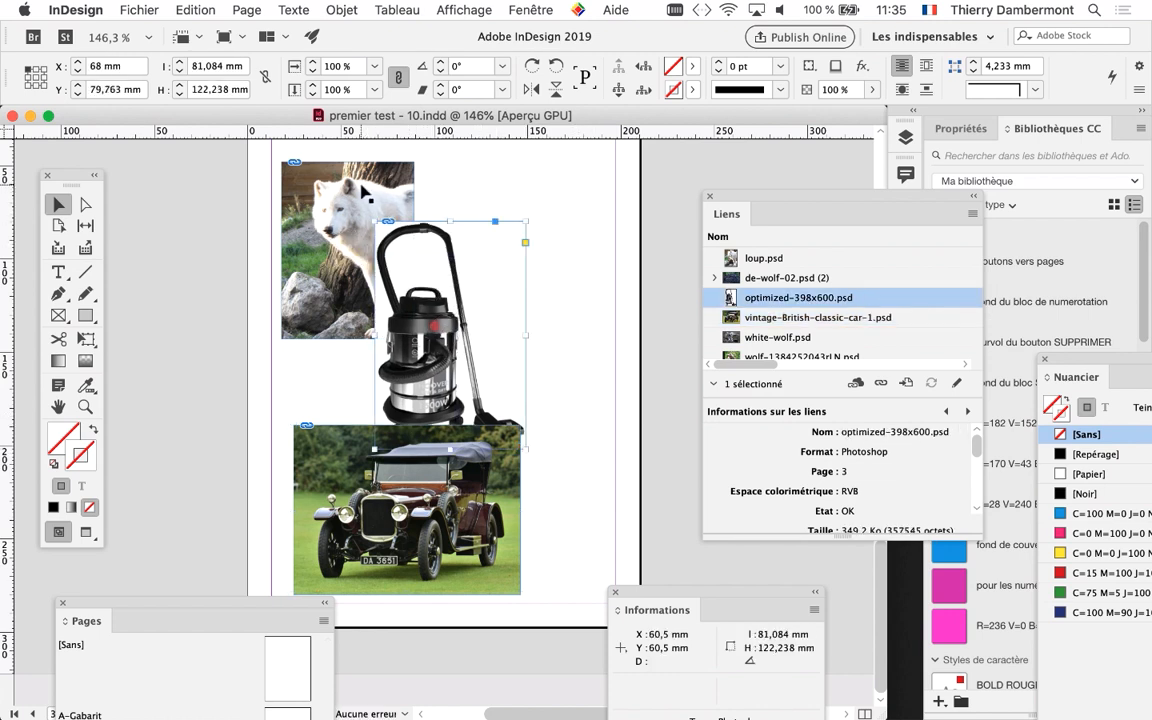
drag(365, 192, 558, 188)
drag(439, 266, 351, 208)
click(222, 240)
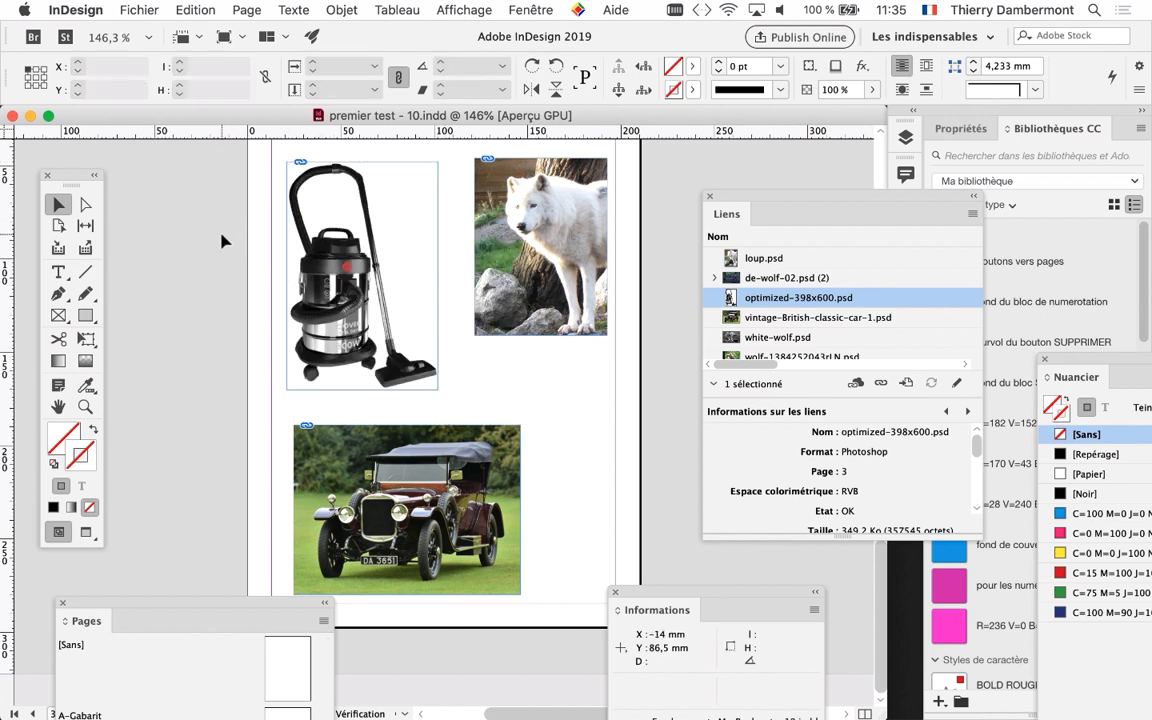
drag(580, 237, 562, 255)
click(603, 250)
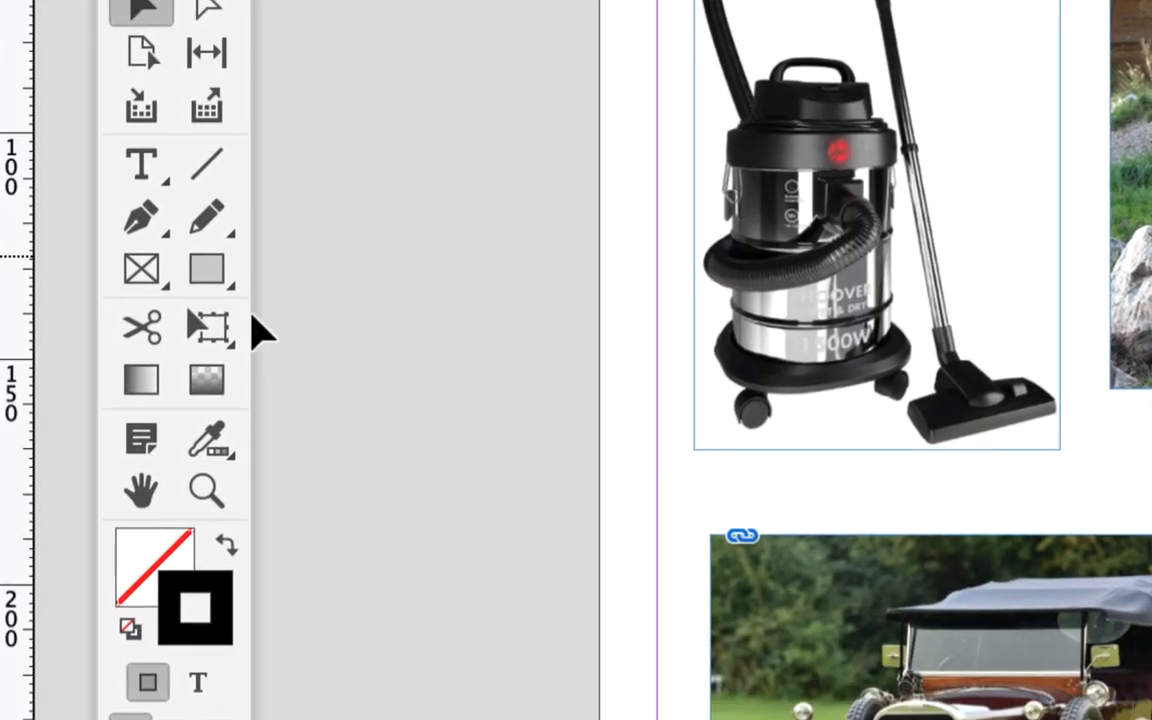
Display the layout in preview mode and examine the white wolf image up close
click(190, 462)
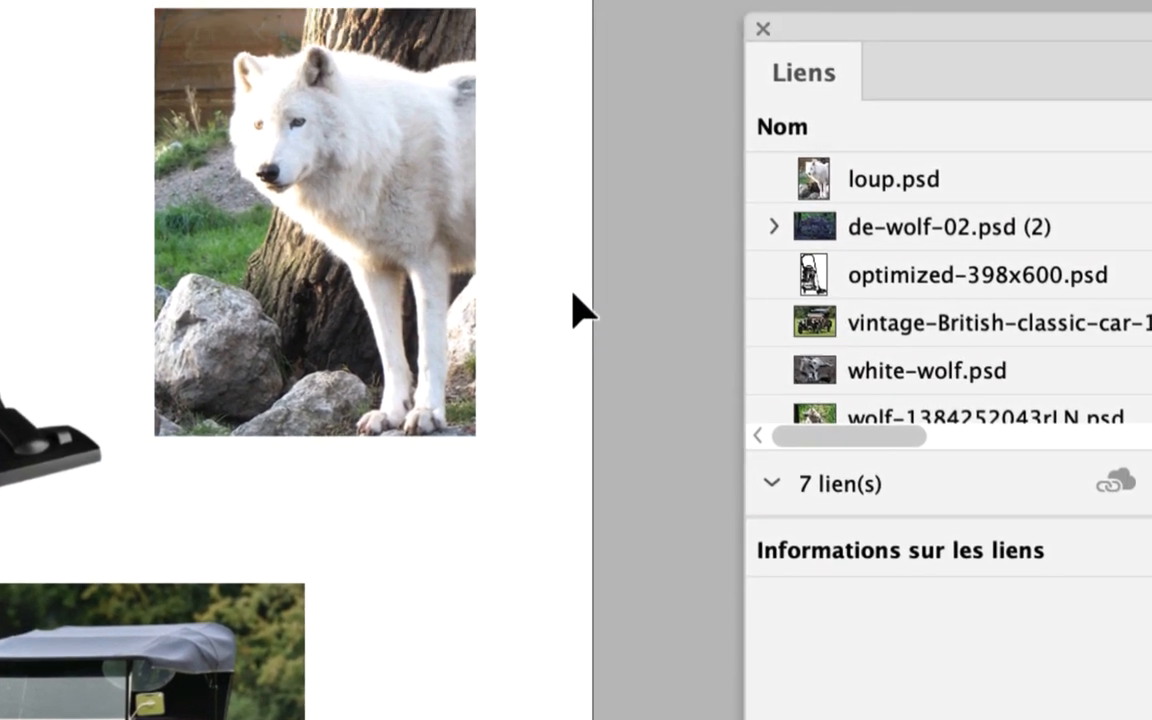
scroll(244, 106, up, 5)
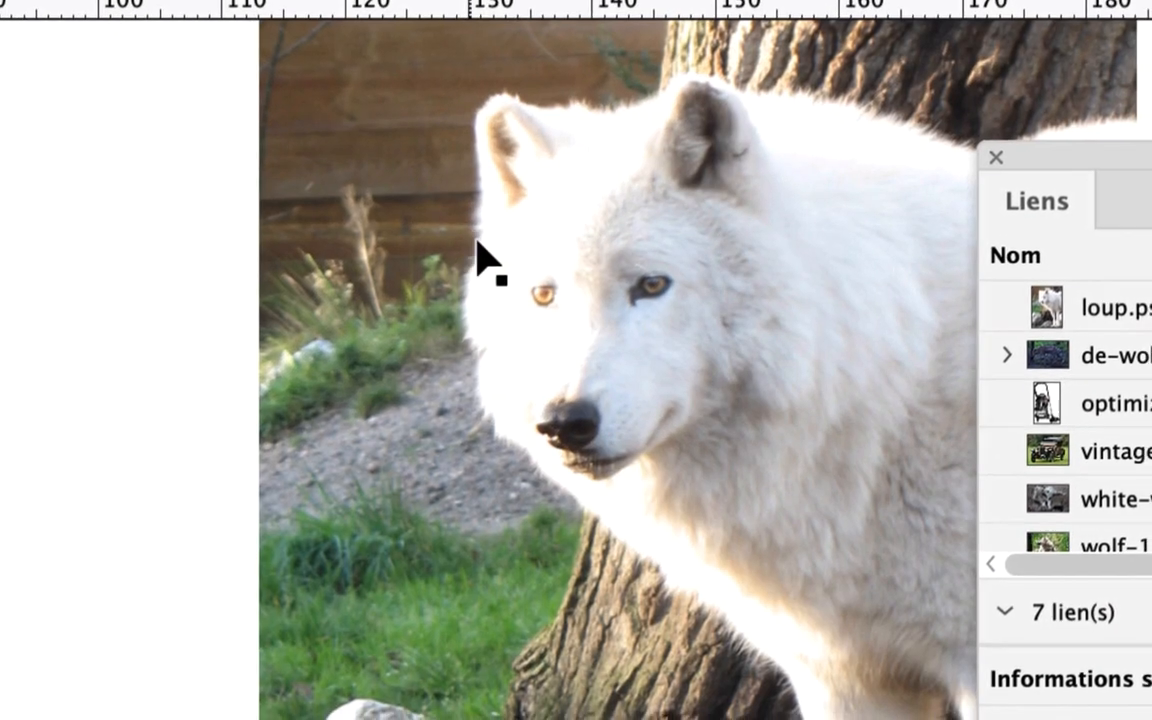
scroll(496, 252, down, 2)
scroll(504, 264, up, 1)
drag(349, 339, 321, 356)
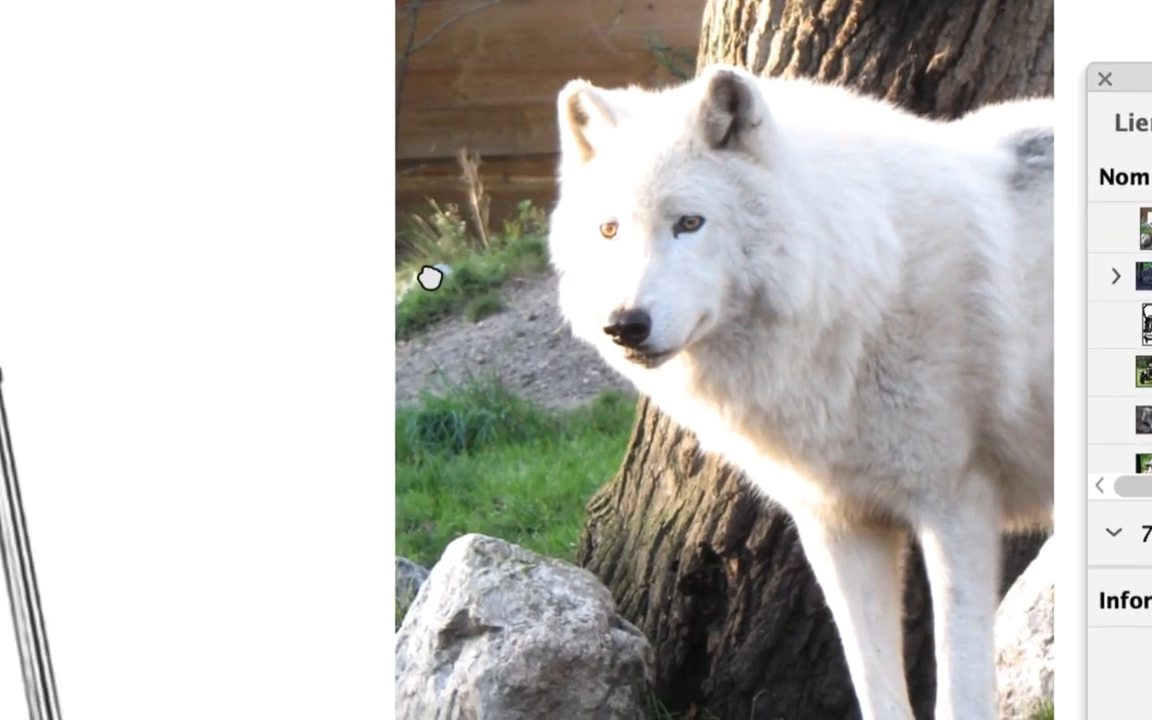
drag(430, 278, 295, 301)
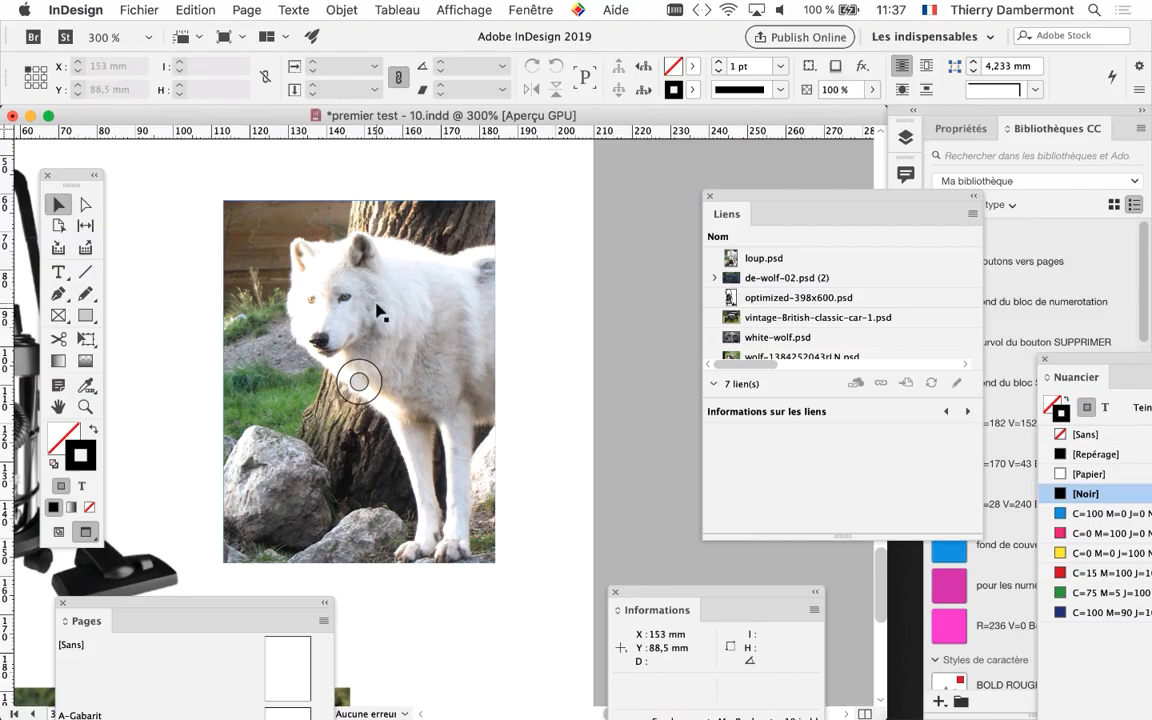
scroll(379, 310, down, 2)
drag(363, 323, 479, 262)
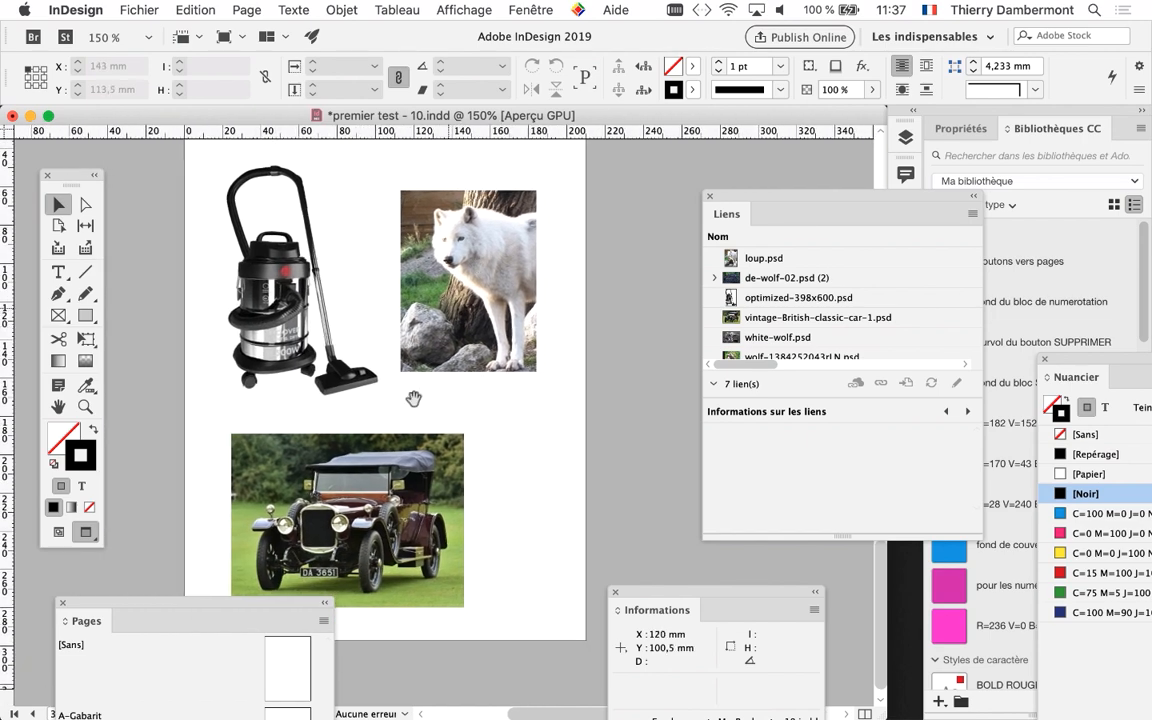
Show the Layers panel as a shortened floating panel between the page and the Links panel, moving the other panels out of the way
drag(297, 604, 145, 568)
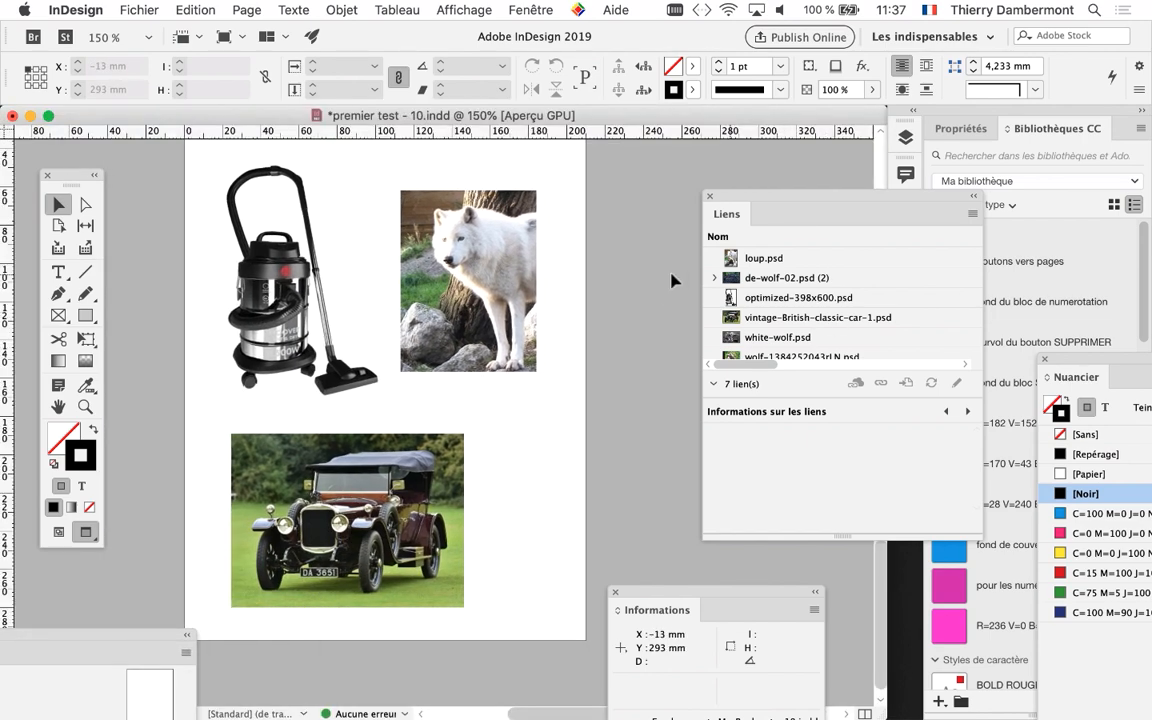
drag(473, 232, 335, 276)
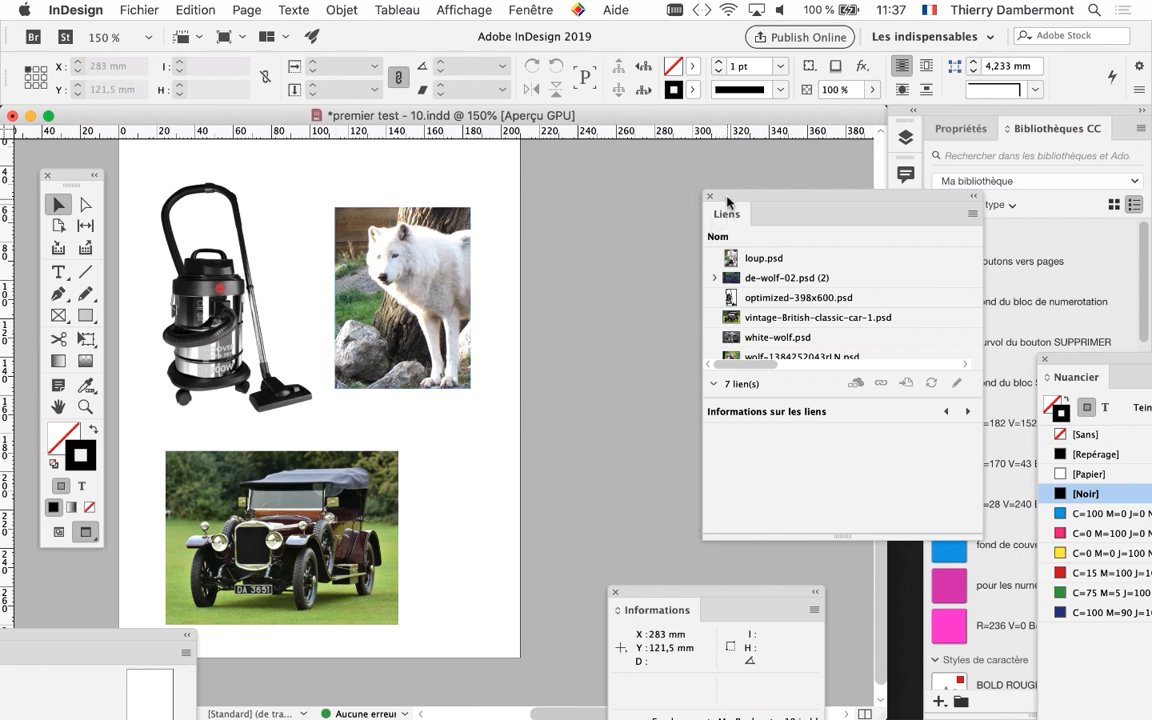
drag(727, 202, 745, 197)
click(530, 10)
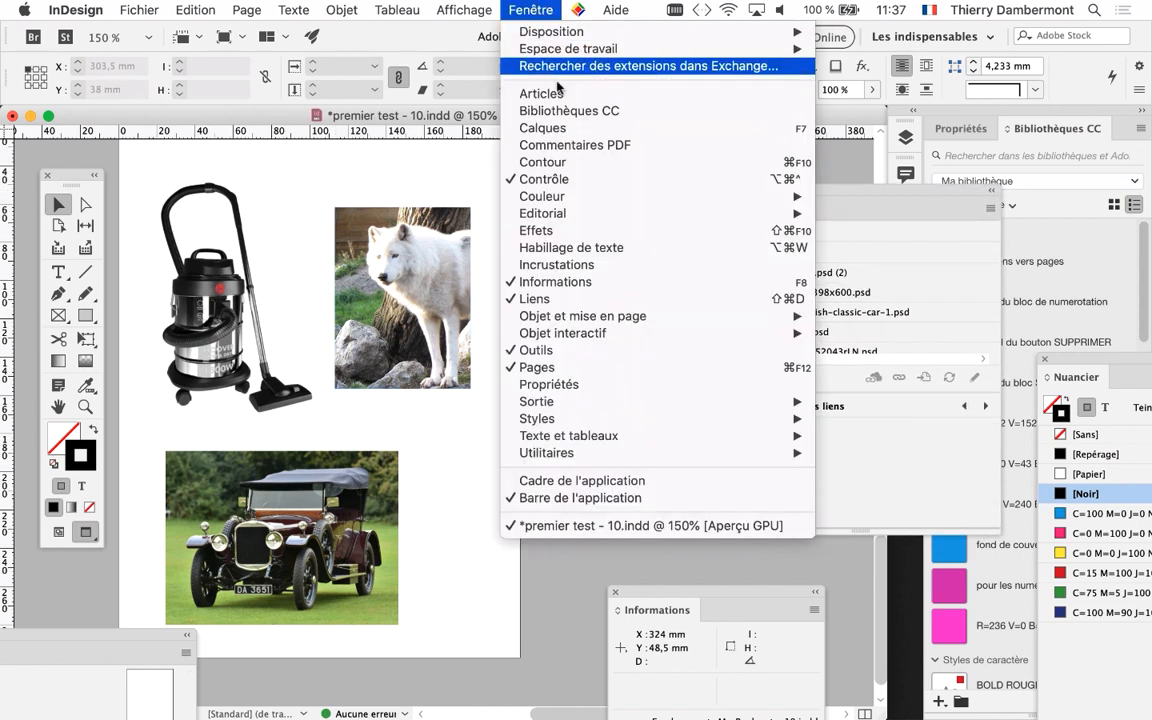
click(545, 128)
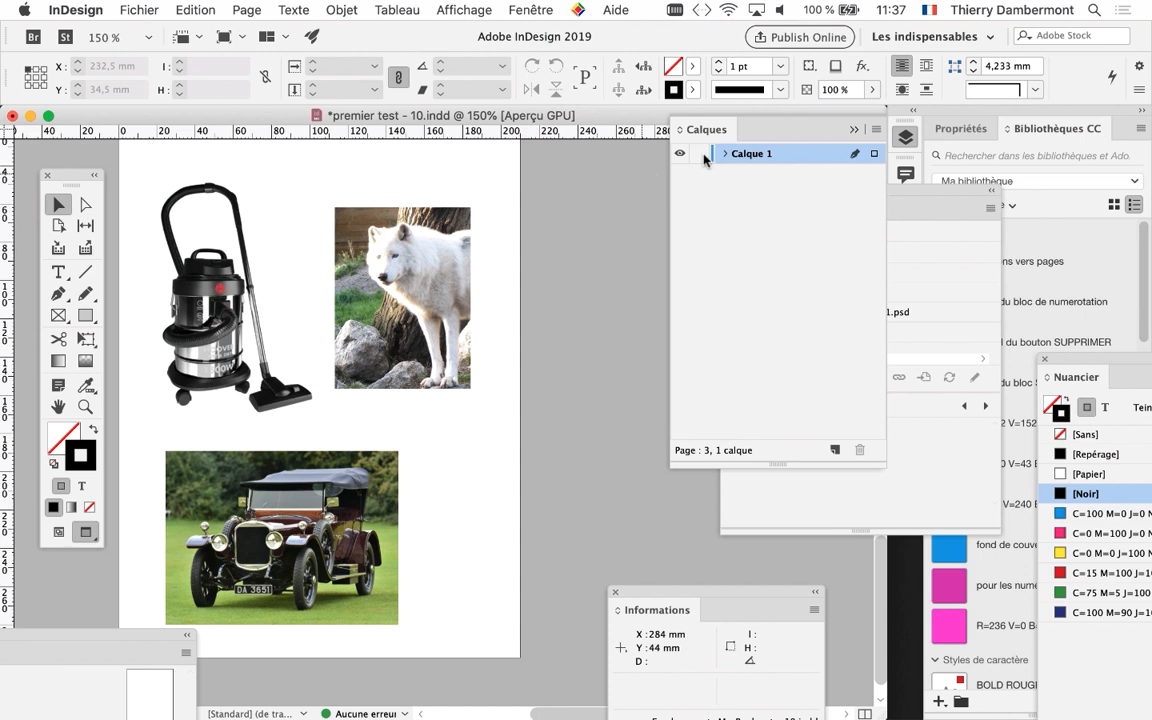
drag(718, 124, 551, 192)
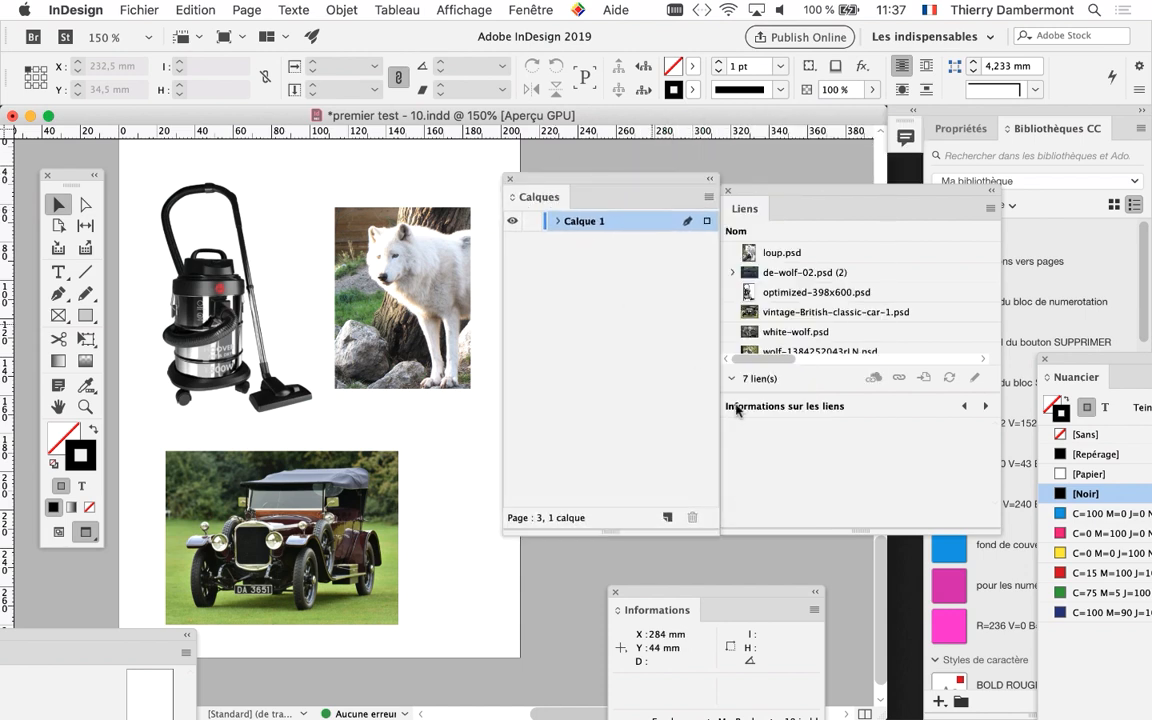
drag(716, 532, 672, 367)
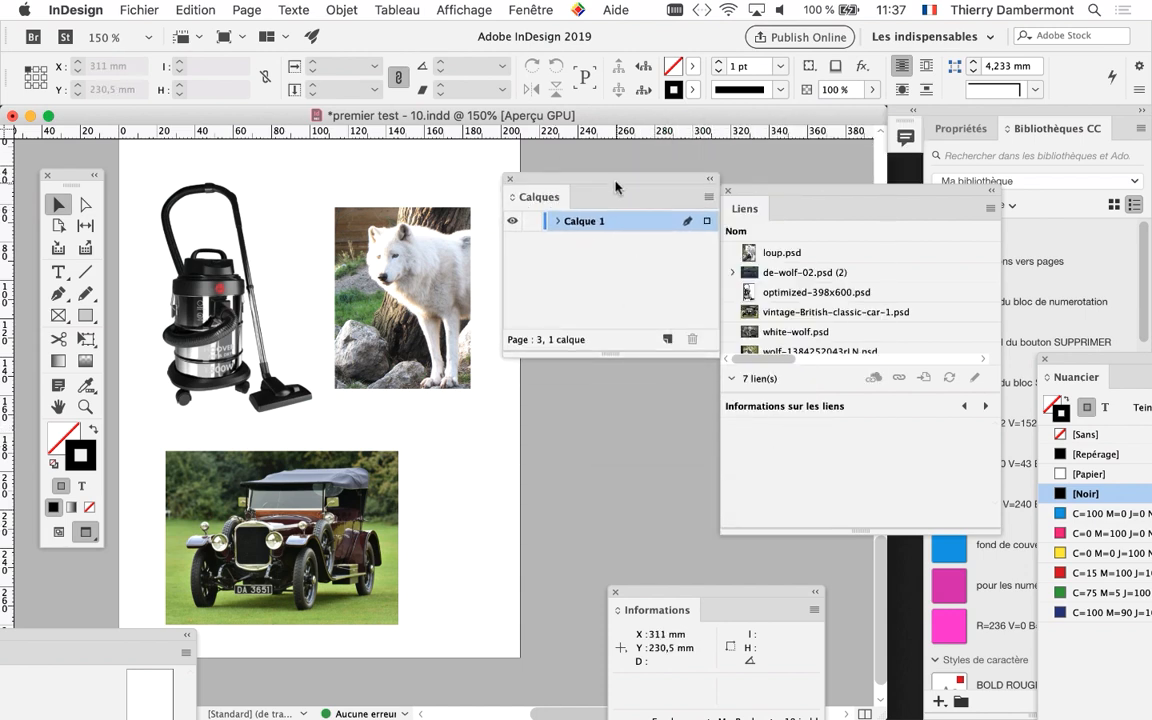
drag(616, 187, 589, 253)
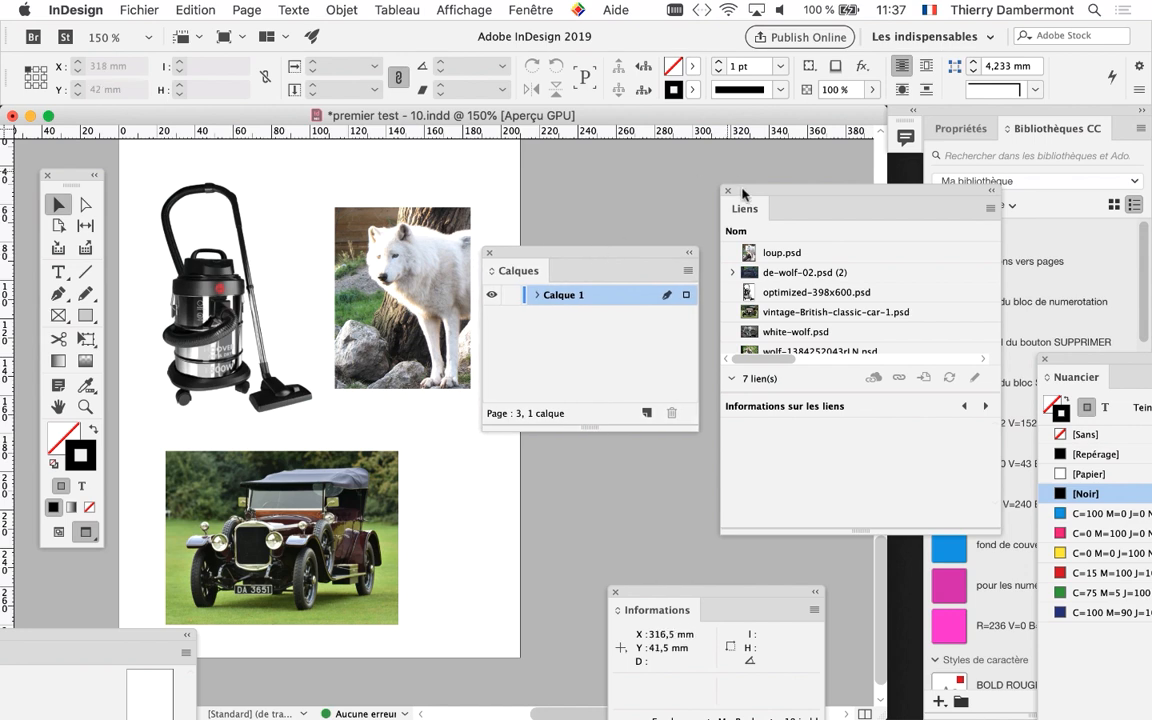
drag(743, 193, 838, 213)
drag(629, 255, 688, 219)
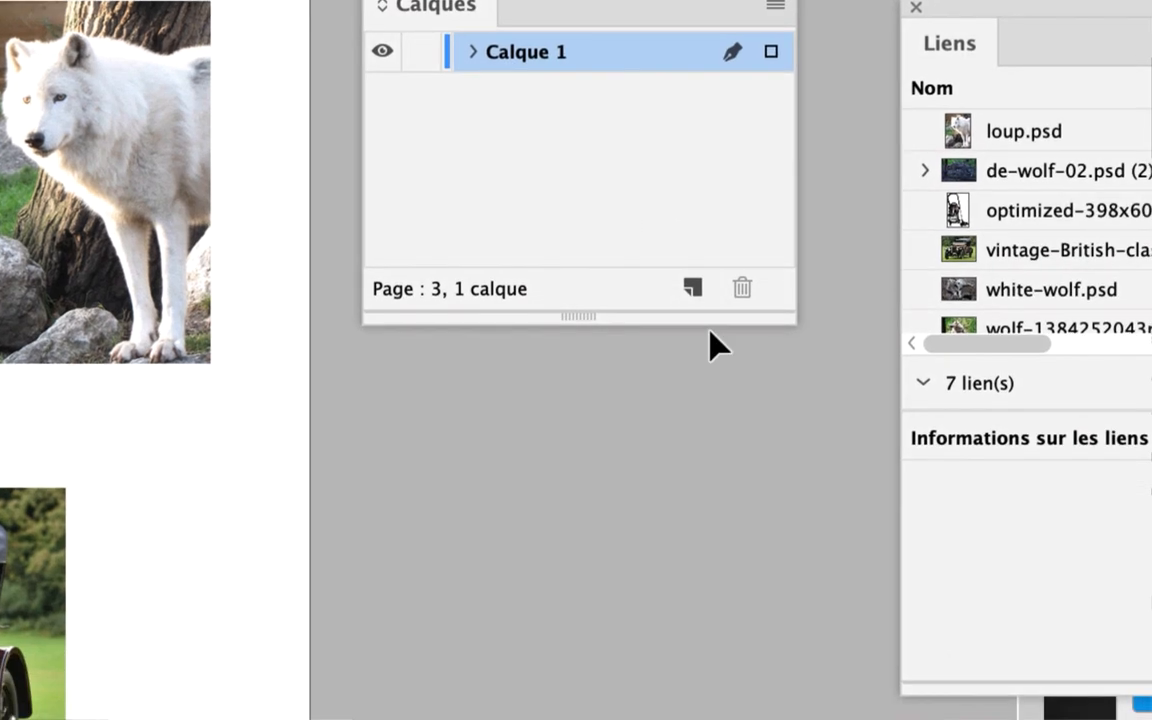
Create a second layer and move it beneath Calque 1 in the layer stack
click(692, 288)
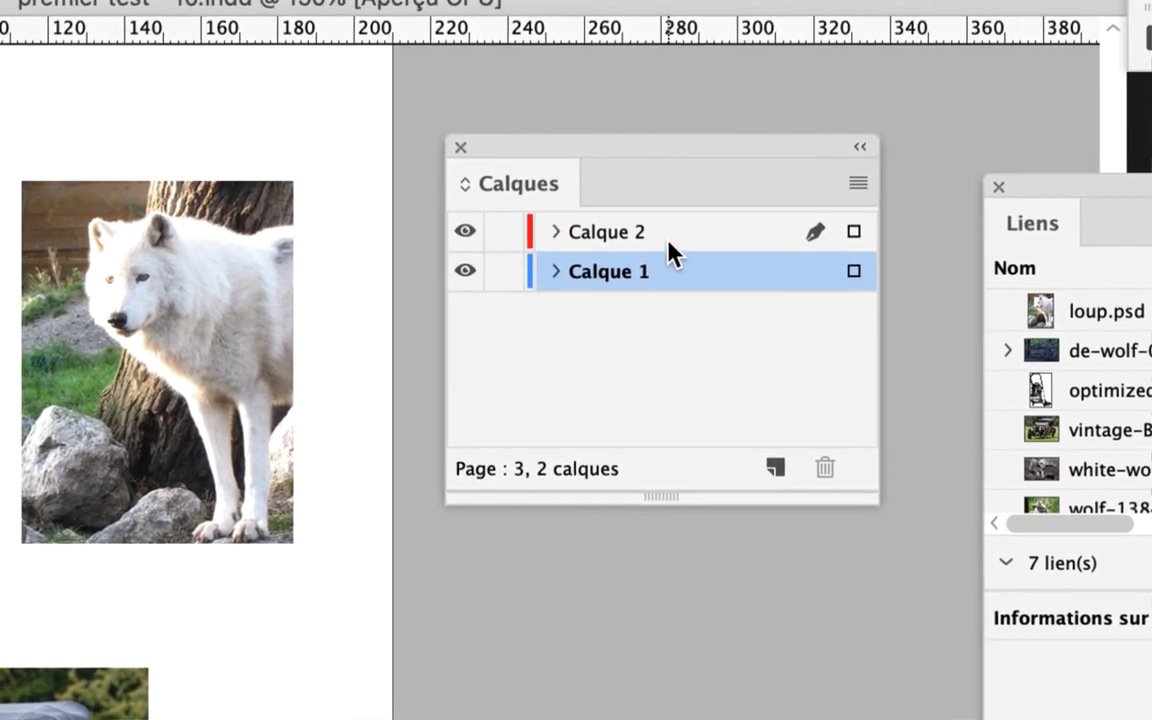
click(668, 240)
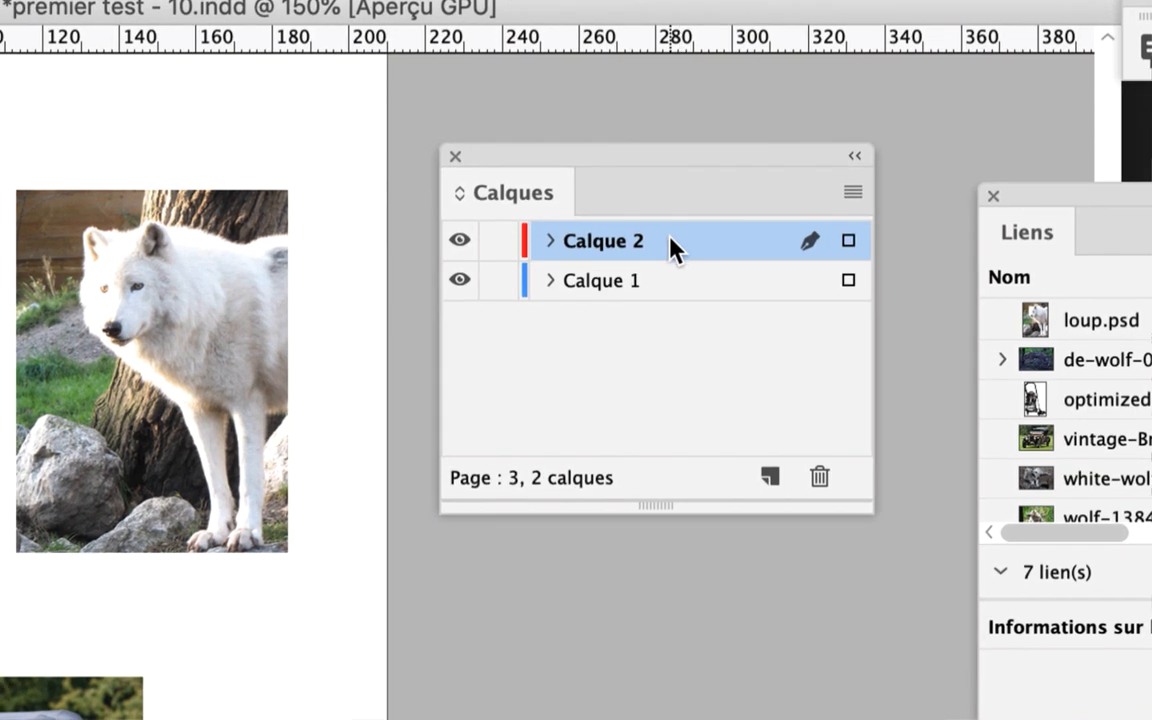
drag(676, 233, 677, 237)
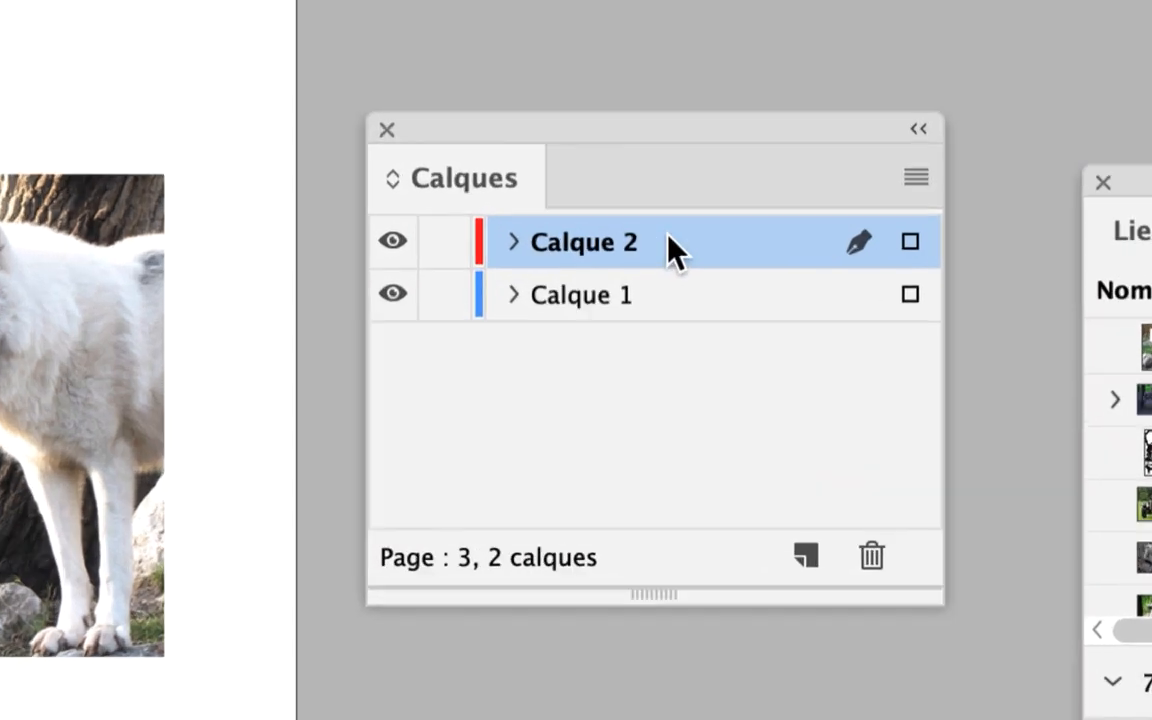
drag(667, 242, 668, 318)
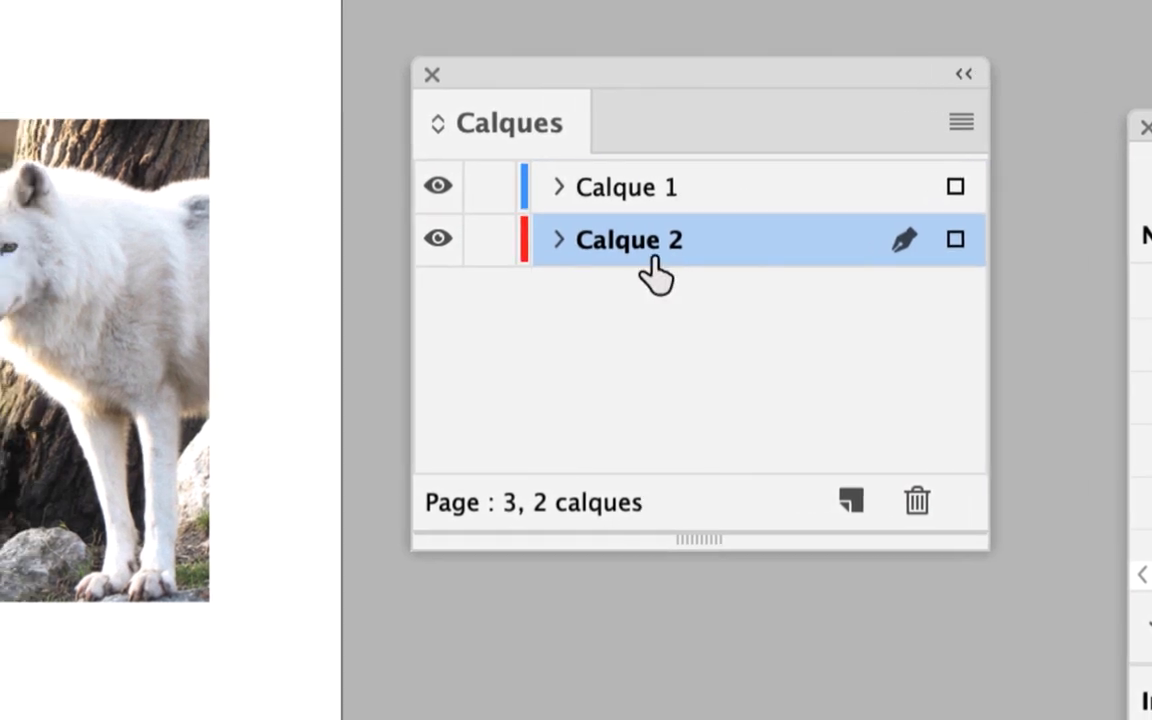
Rename the new lower layer Calque 2 as fonds
double_click(646, 258)
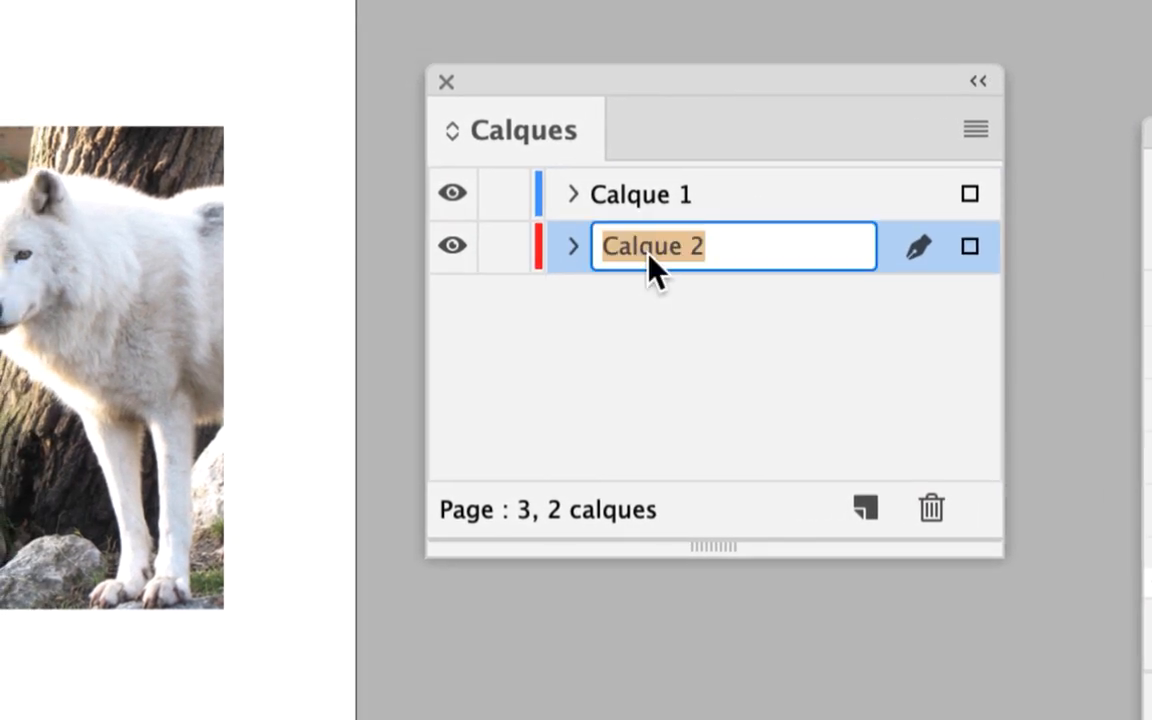
text(fonds)
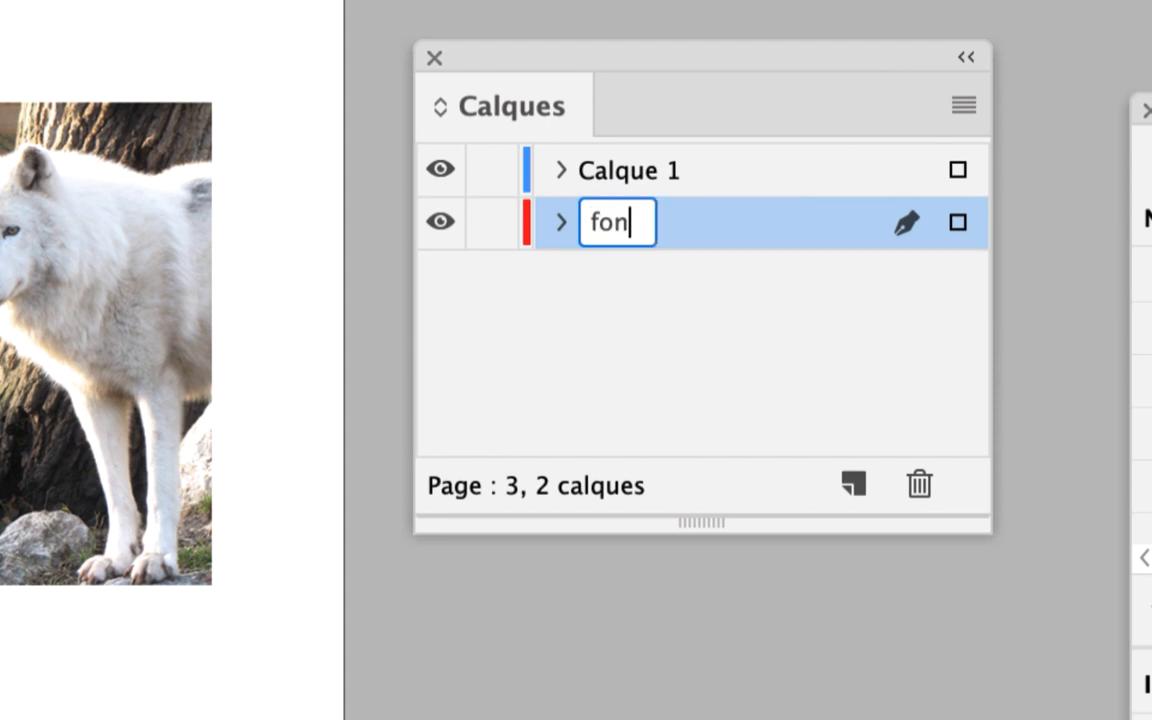
click(662, 283)
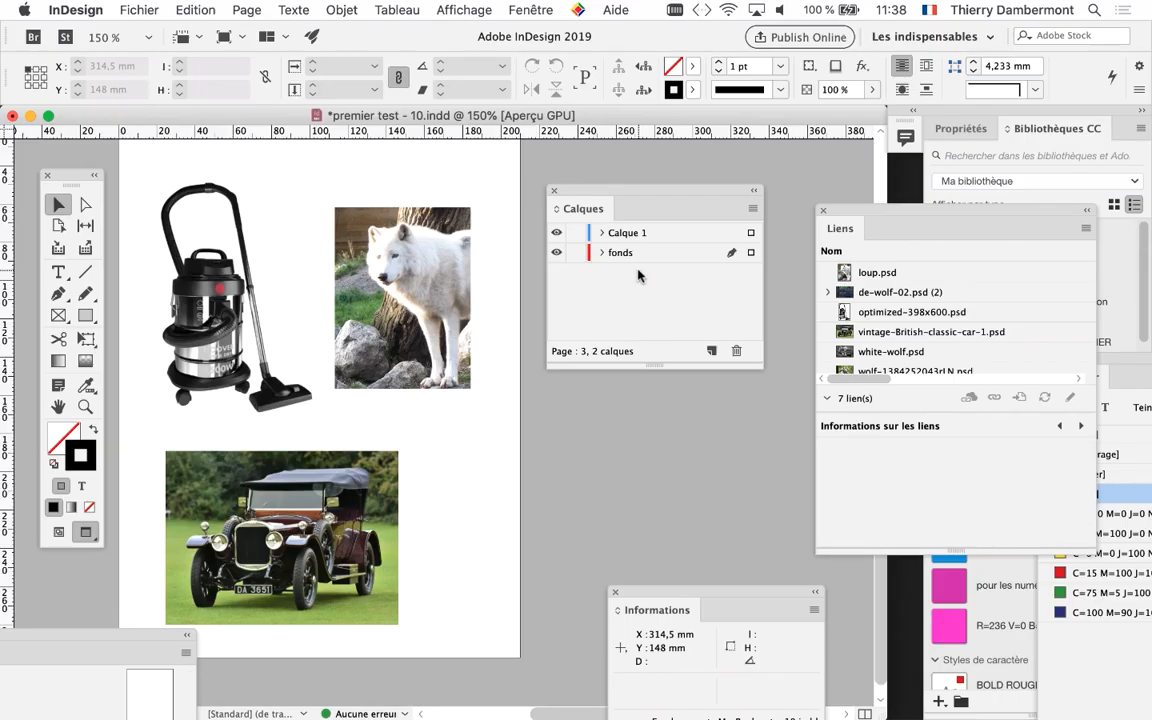
Lock the layer Calque 1 and make the fonds layer active
key(F5)
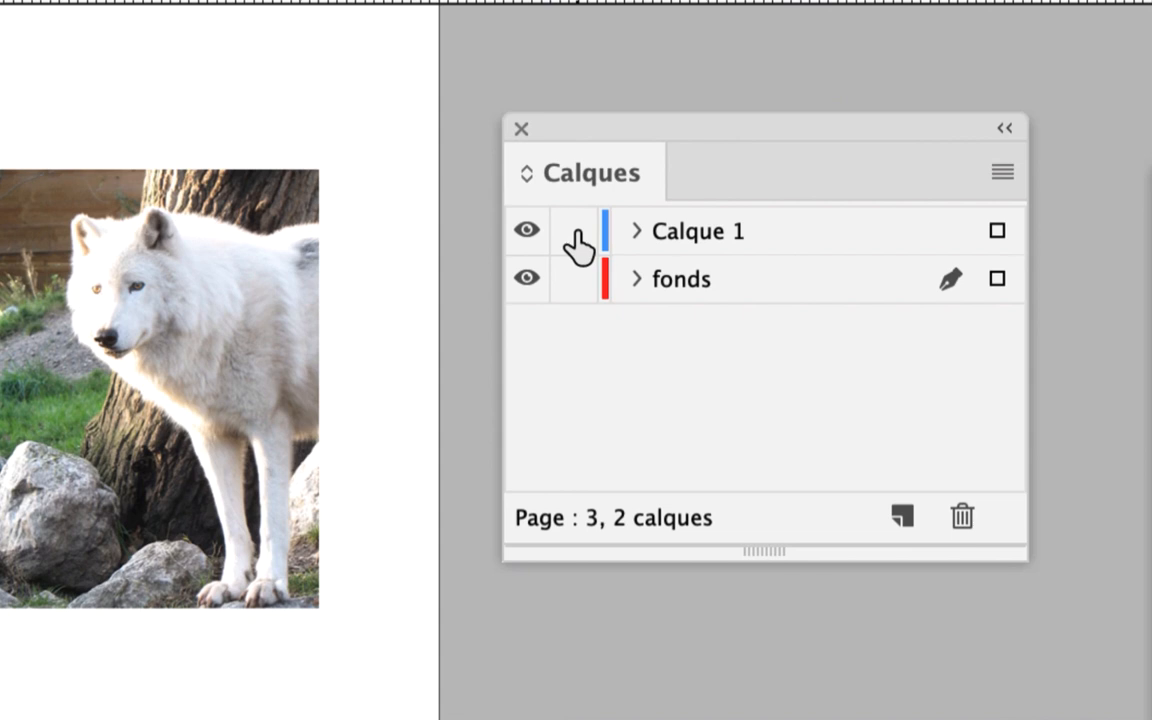
click(577, 238)
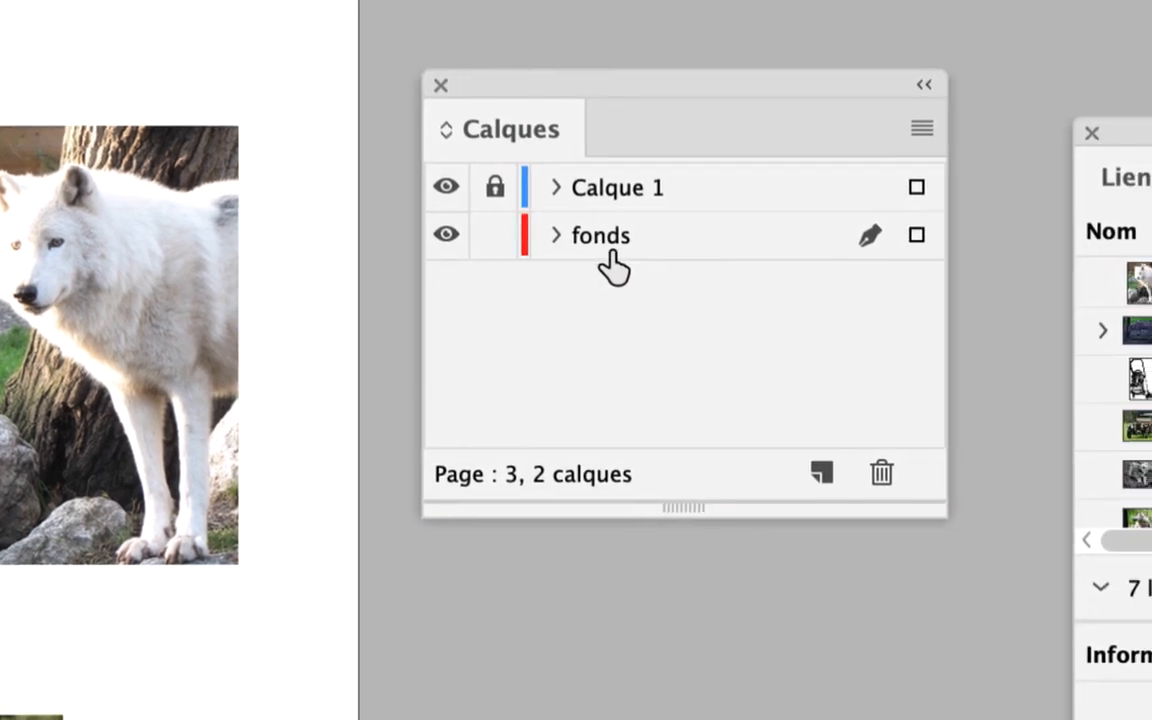
click(752, 272)
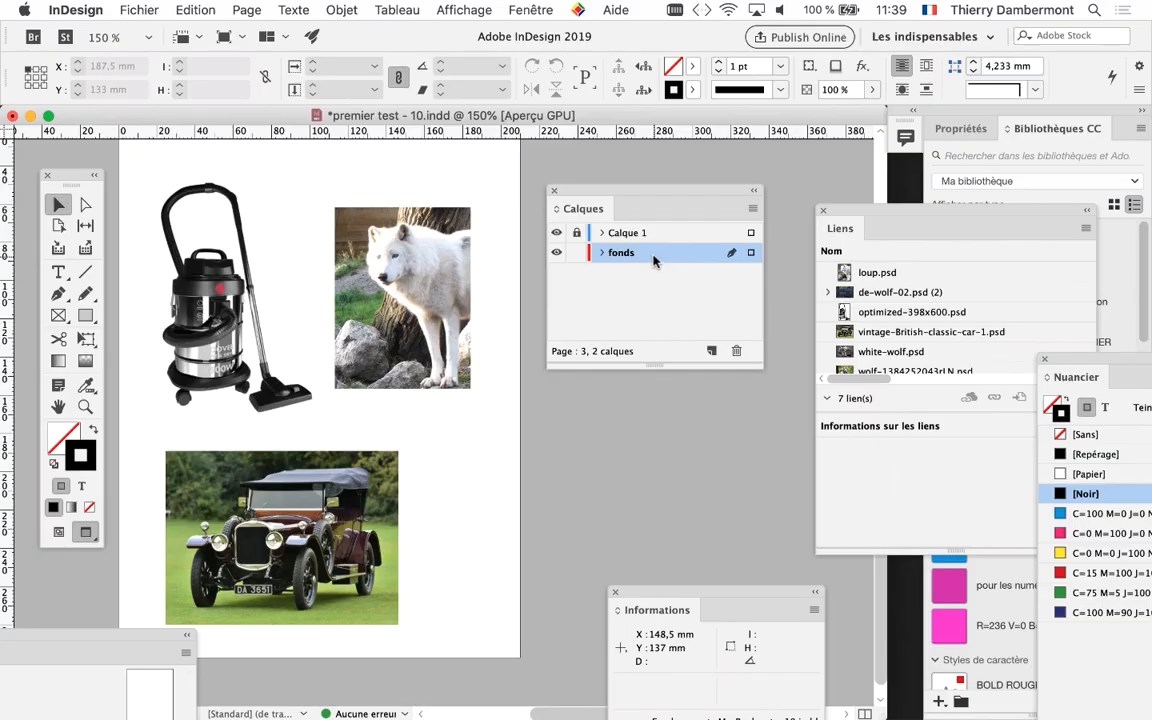
drag(600, 191, 732, 195)
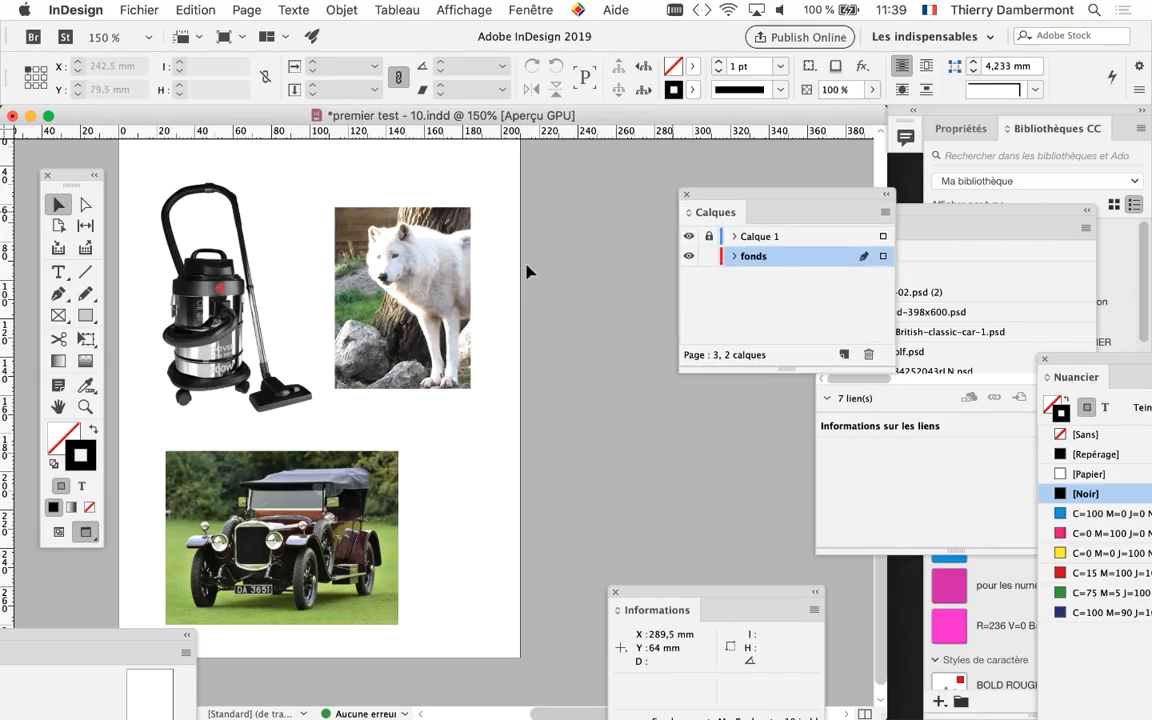
Draw a rectangle about 234 × 317 mm on the fonds layer, covering page 3 and extending beyond all its edges
key(super+minus)
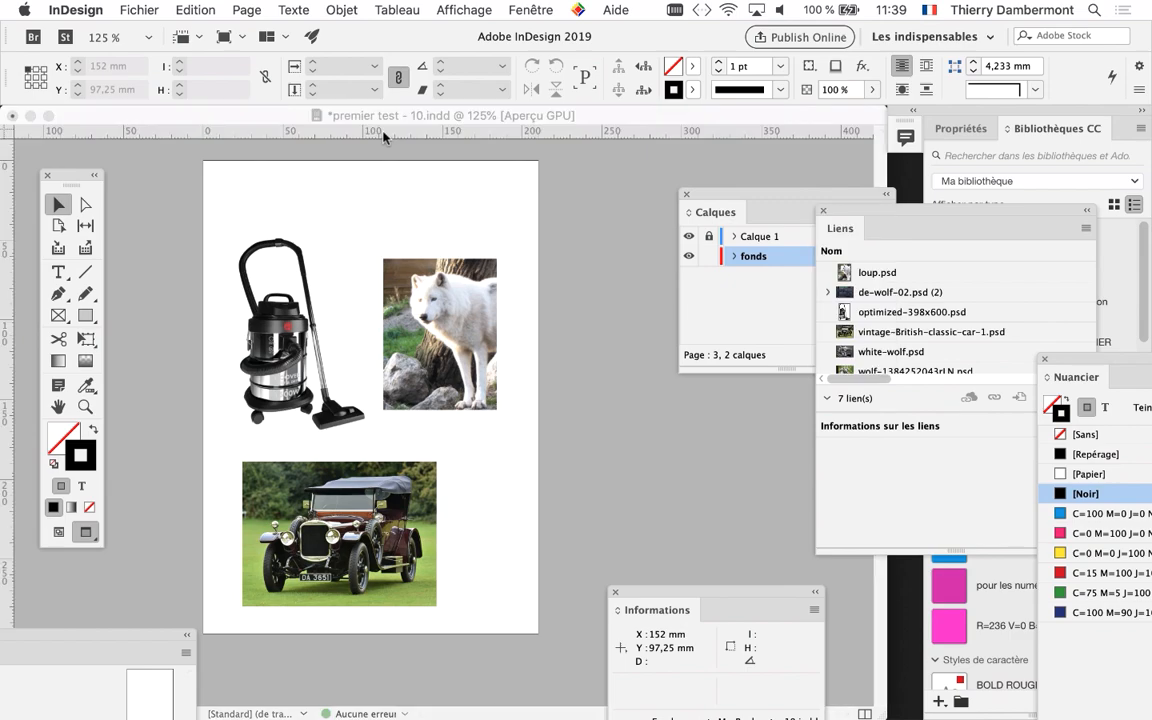
click(384, 132)
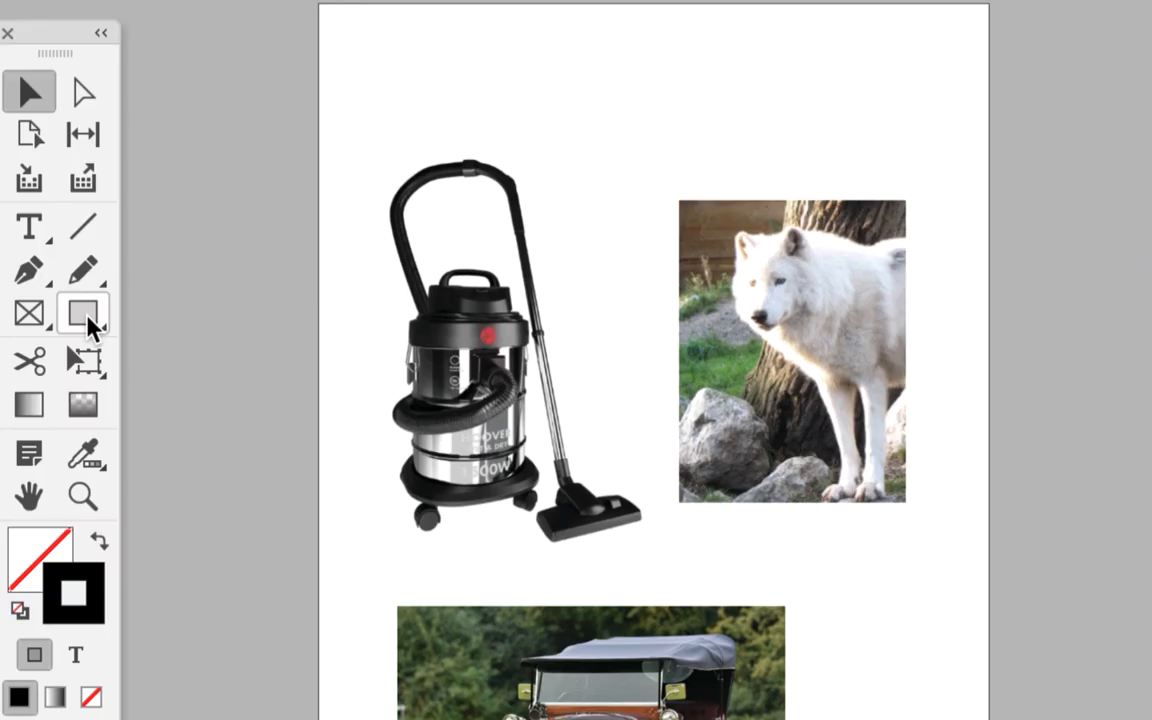
click(86, 316)
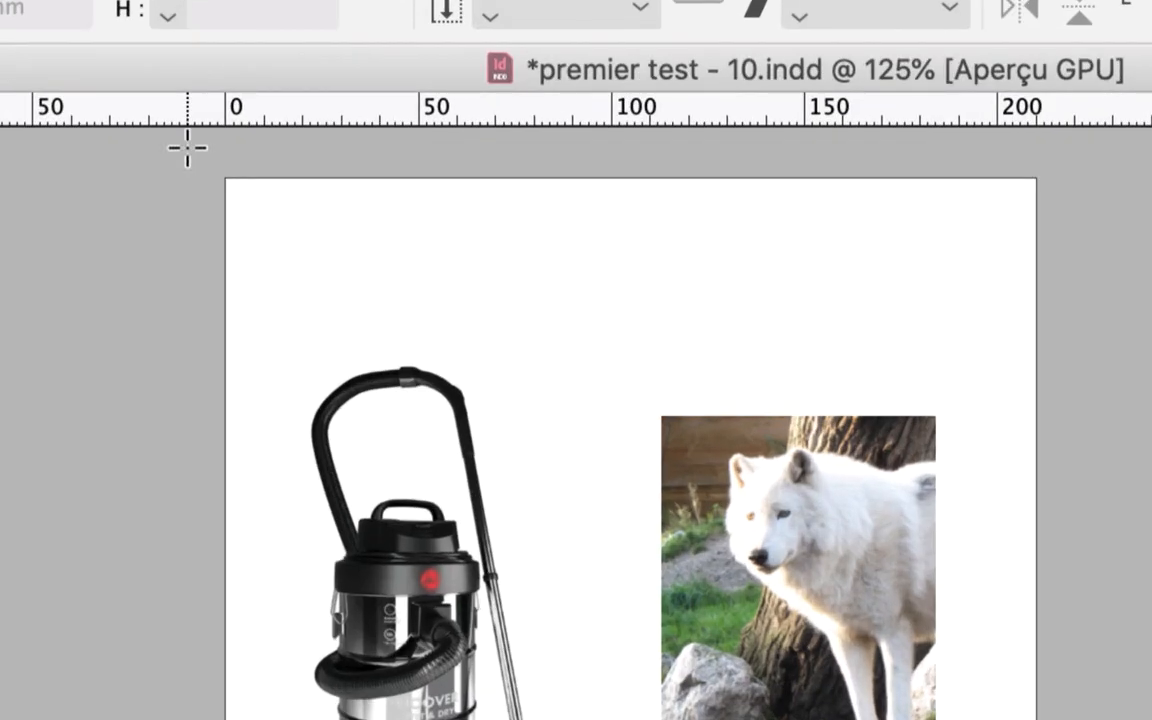
drag(187, 148, 835, 719)
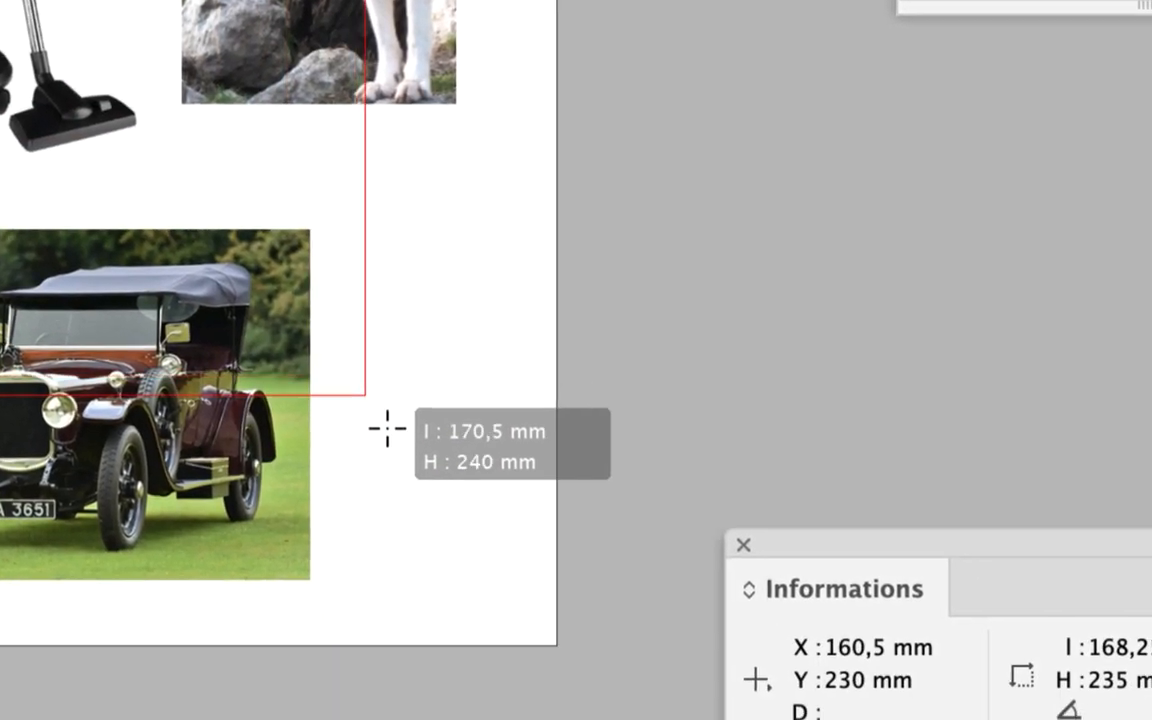
drag(387, 428, 620, 679)
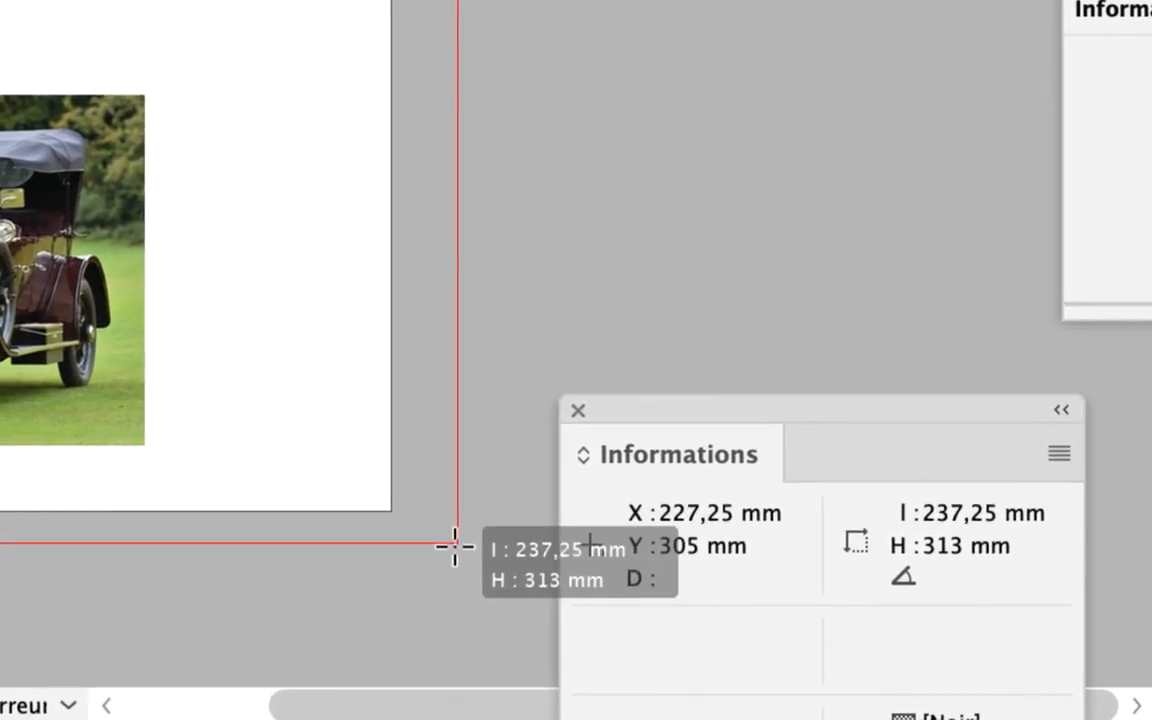
drag(454, 546, 452, 558)
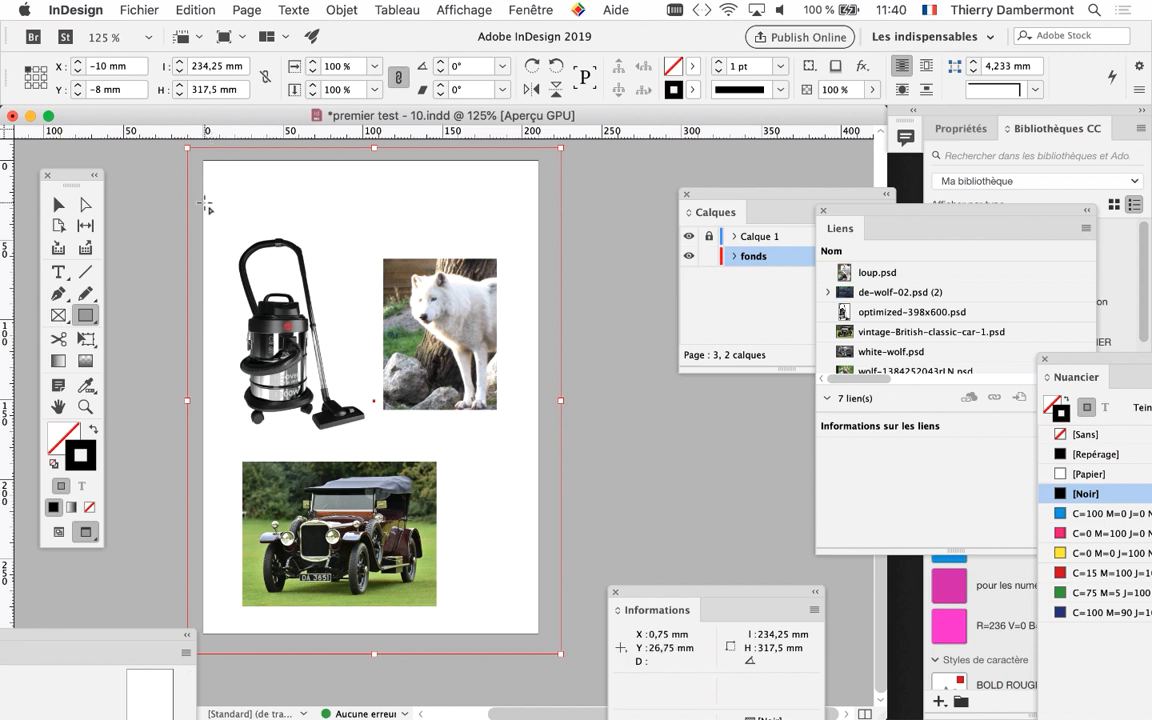
Remove the background rectangle's stroke and fill it with the [Noir] swatch
drag(78, 171, 86, 166)
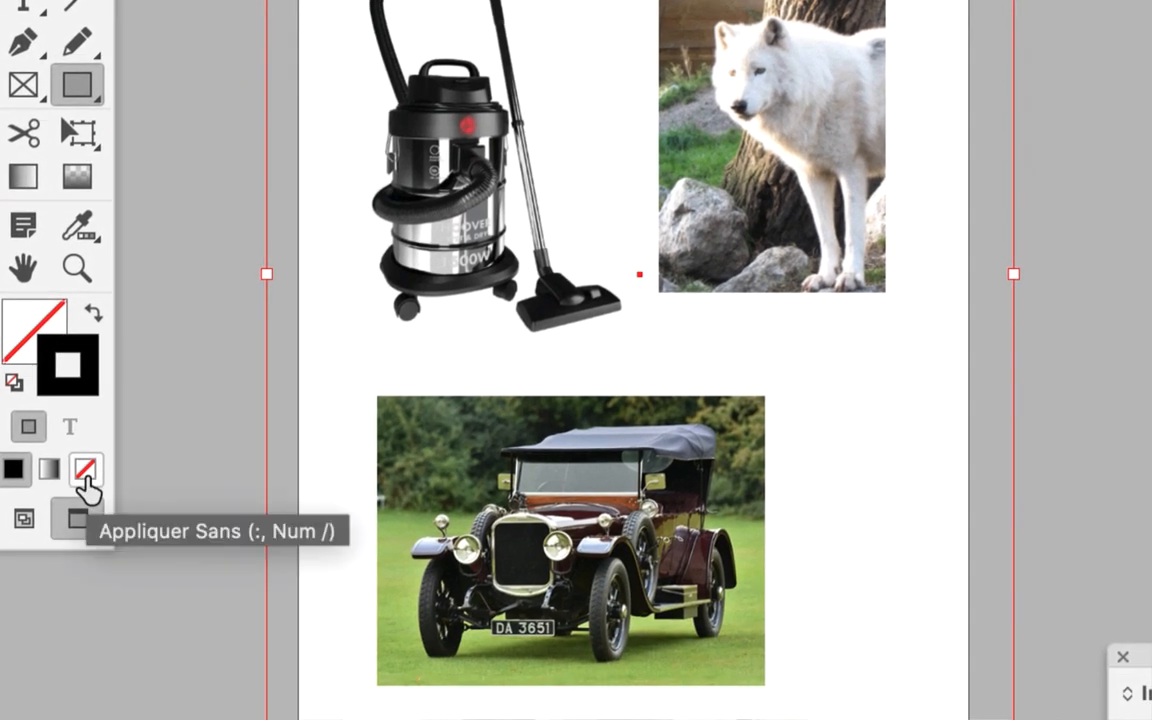
click(88, 488)
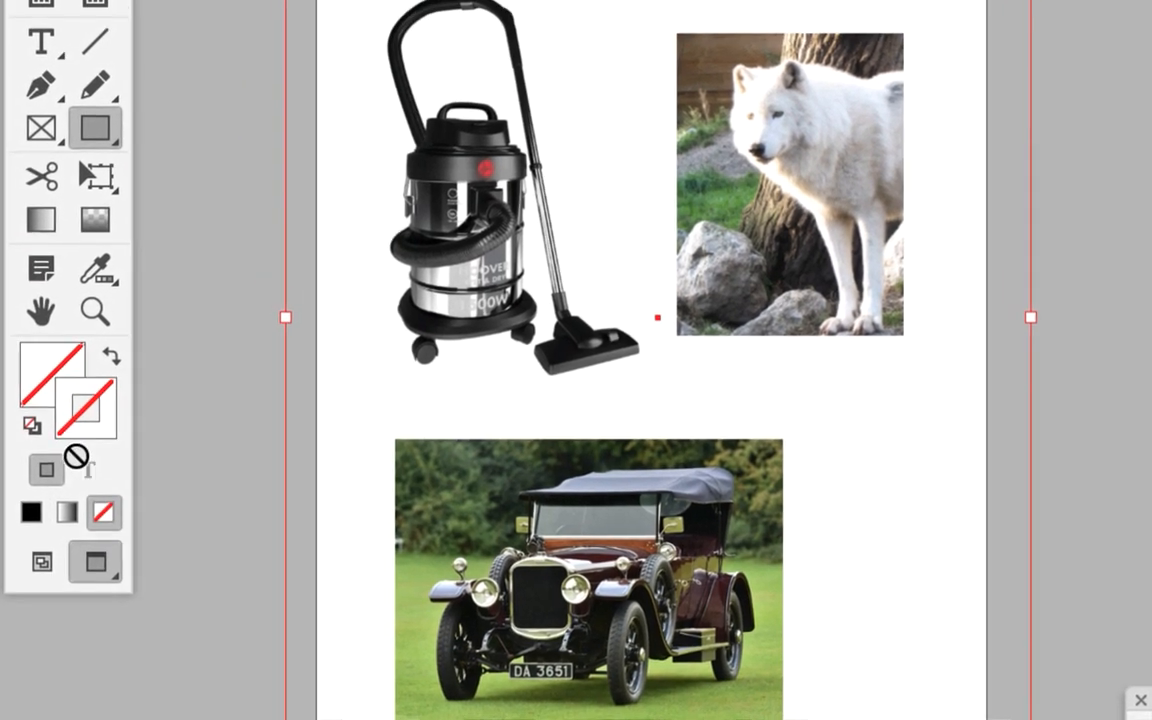
click(45, 398)
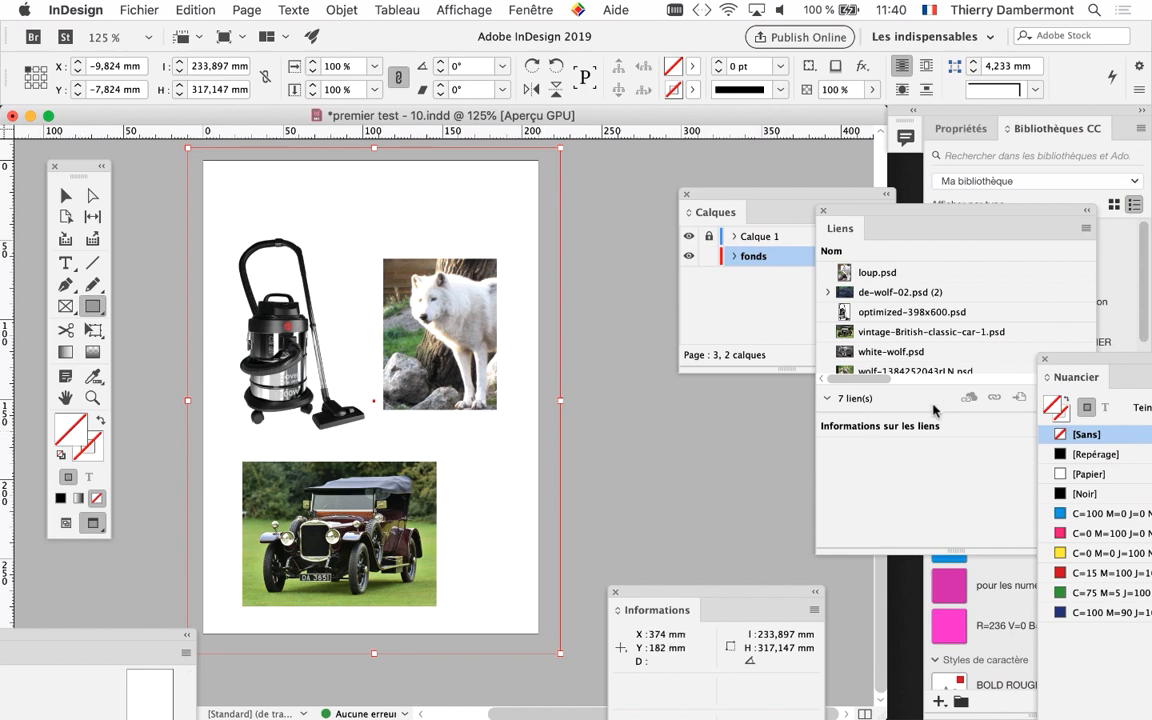
drag(1080, 357, 622, 158)
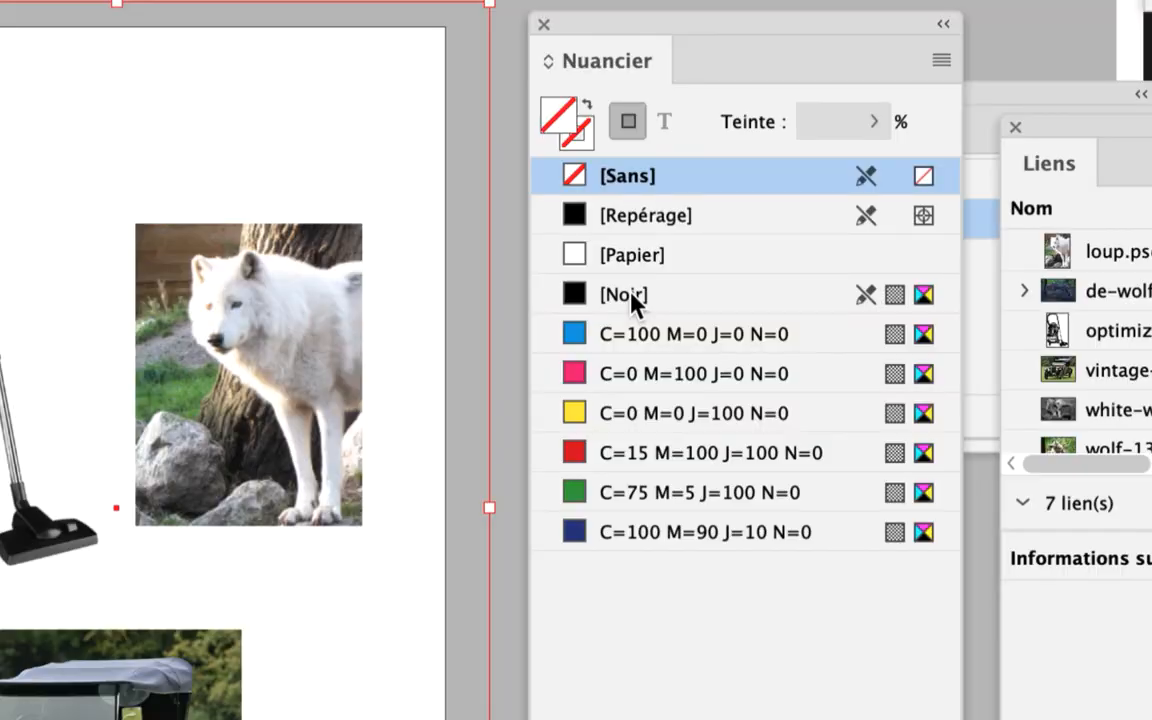
click(631, 298)
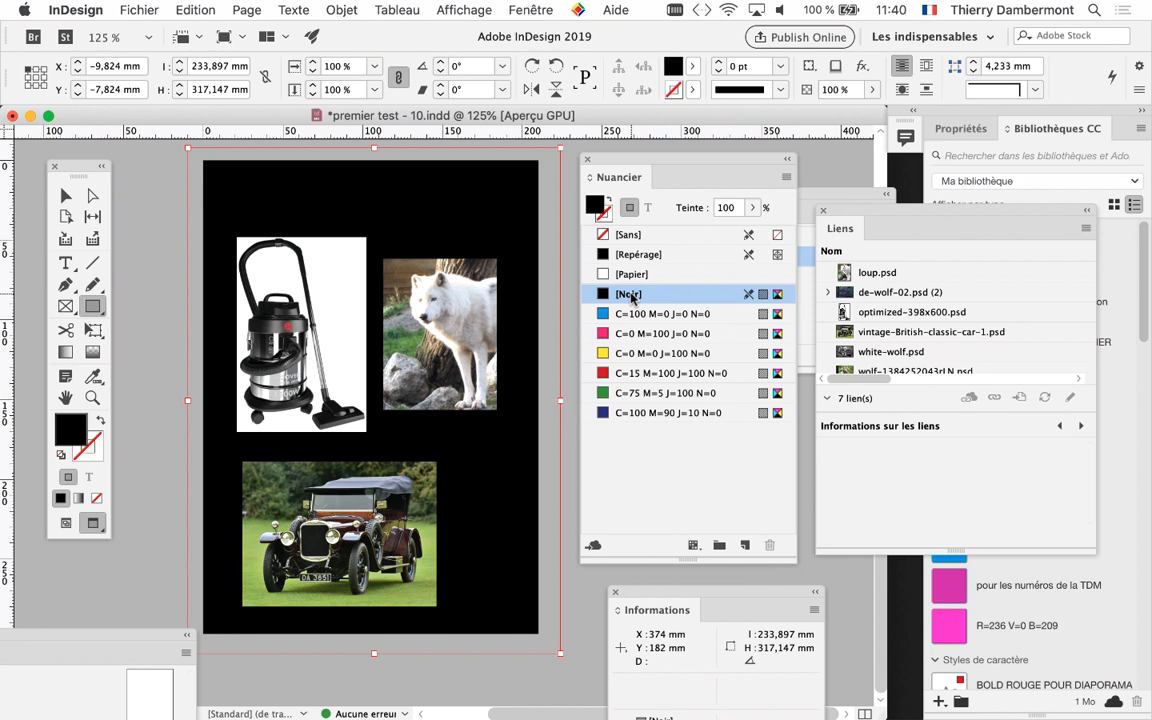
Switch between normal and preview display to compare how the black rectangle extends past the page edges, keeping preview mode
click(67, 525)
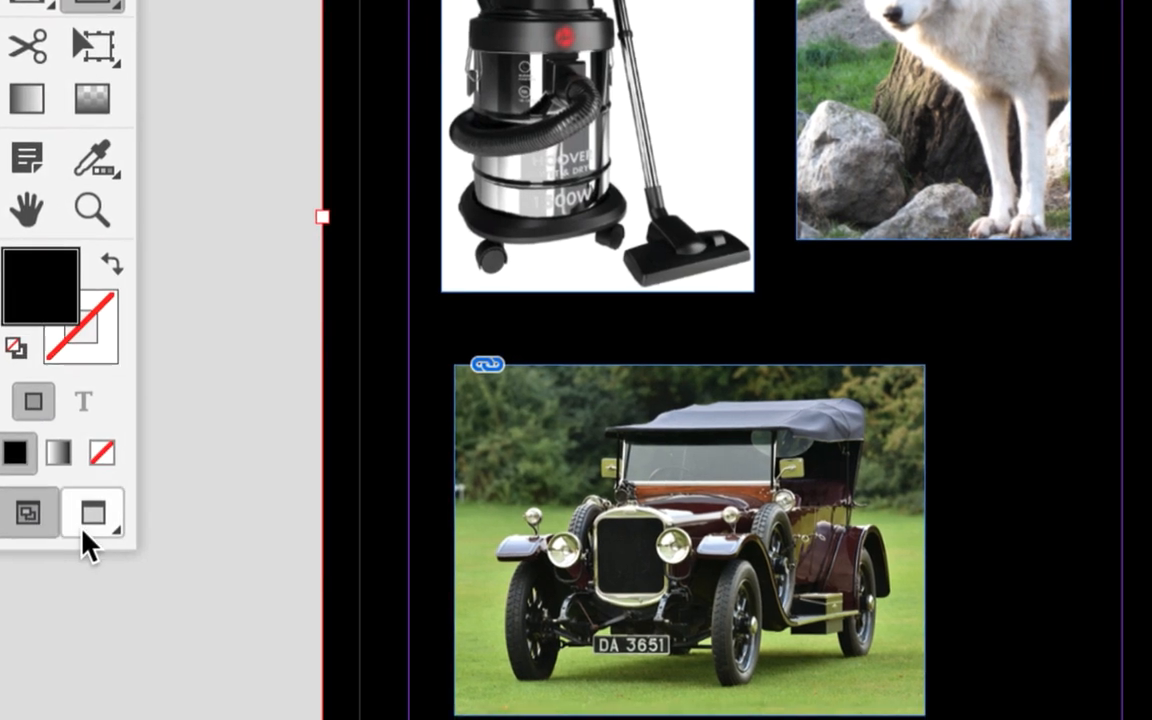
click(126, 530)
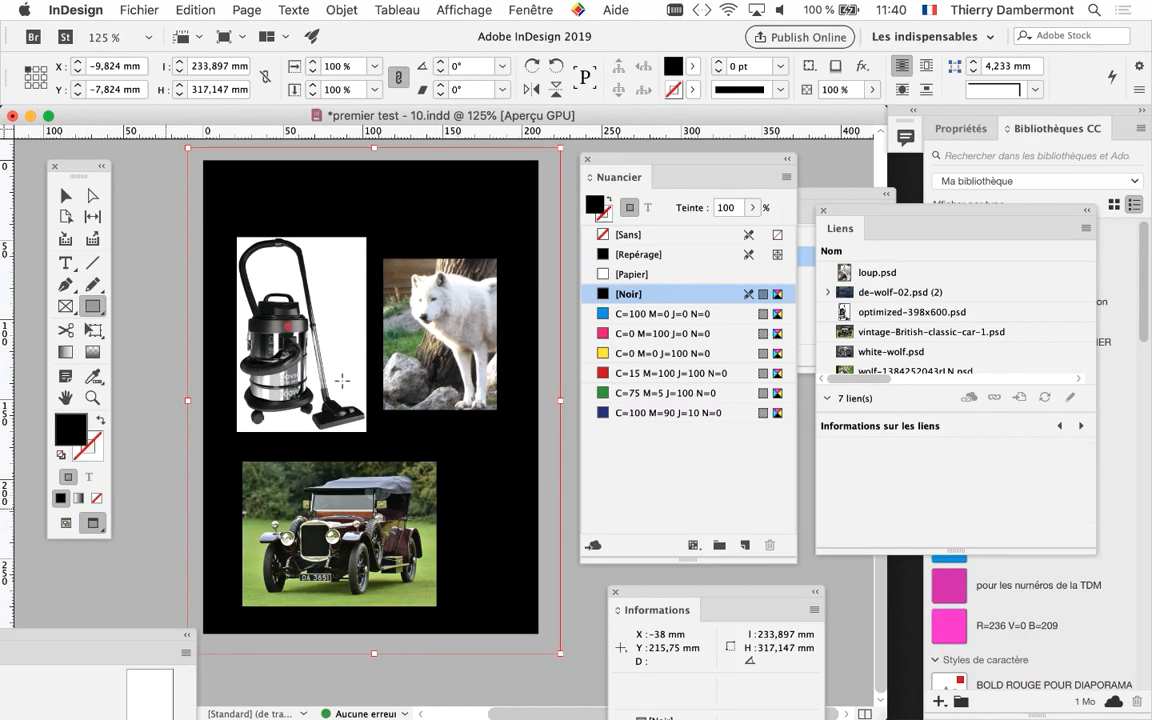
drag(645, 160, 742, 151)
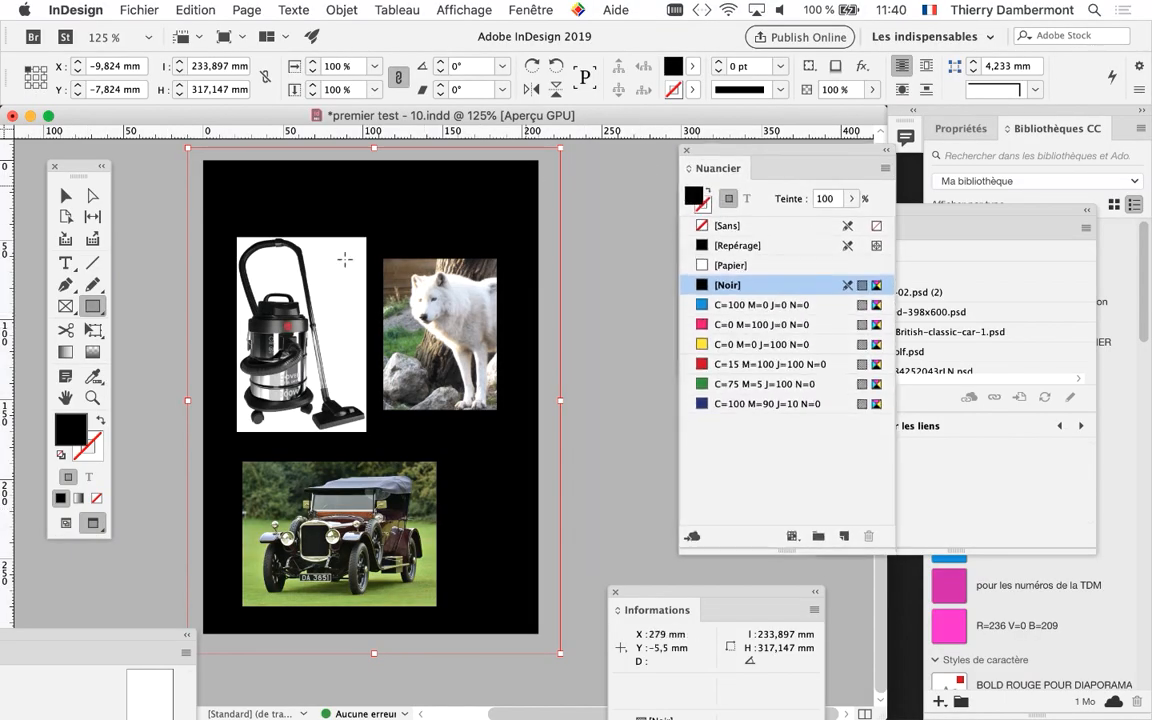
click(66, 523)
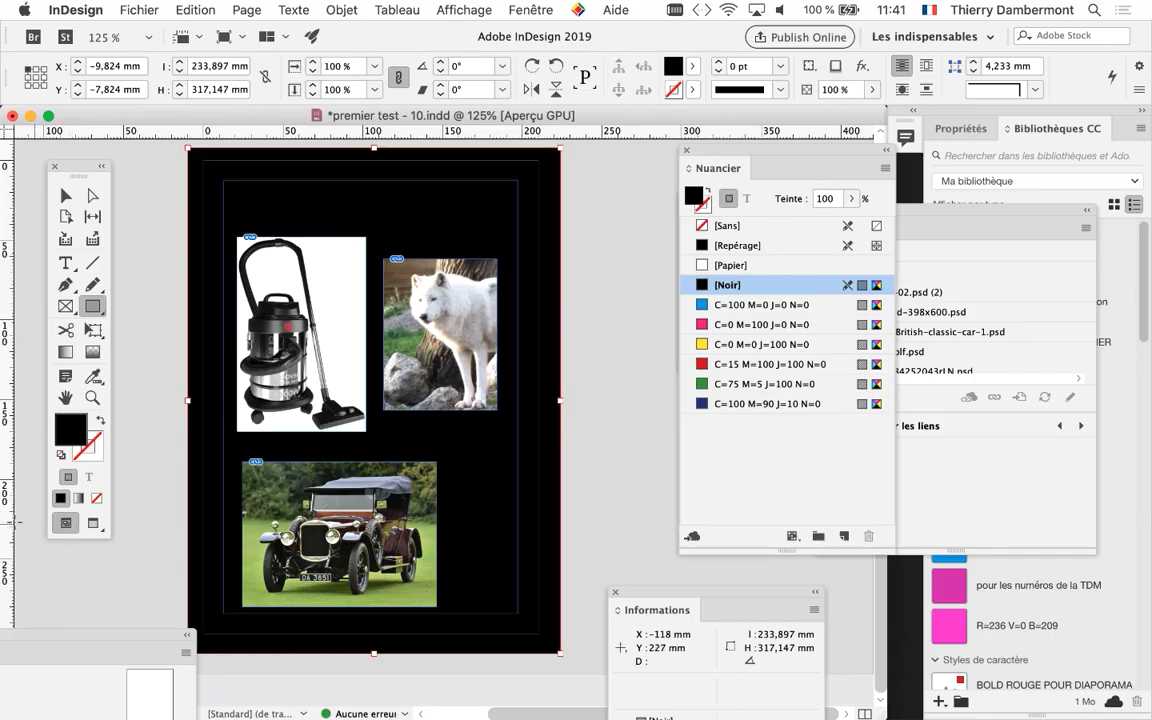
click(114, 518)
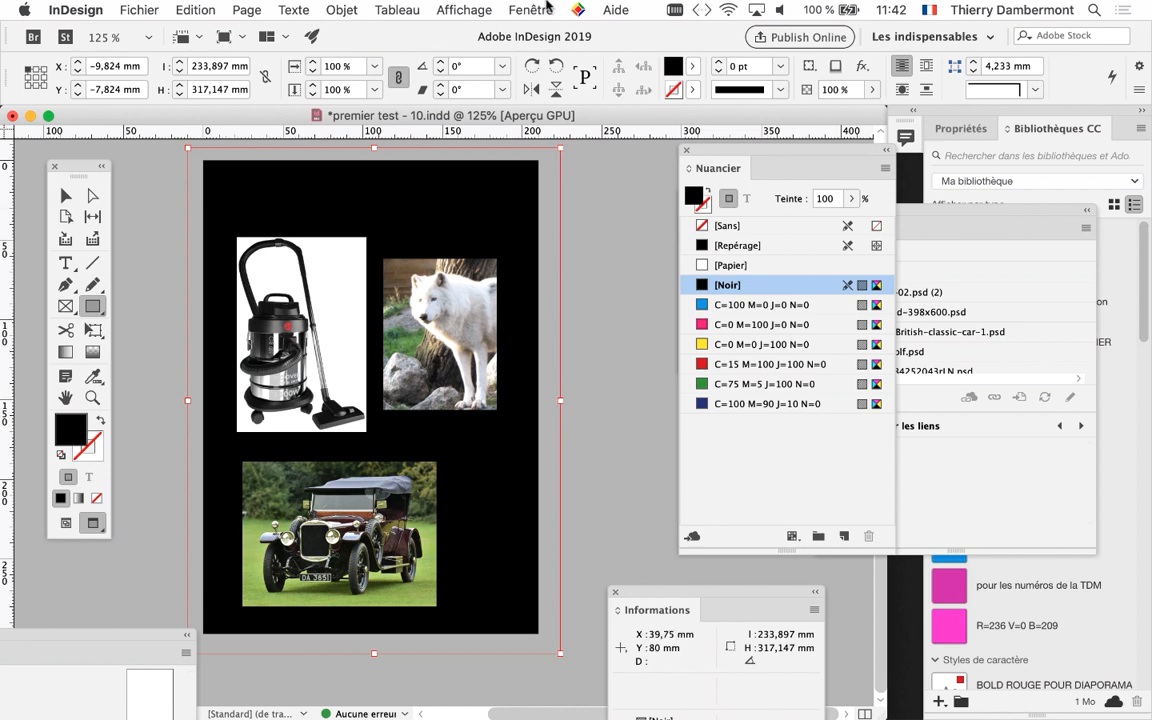
Set the tint of the background rectangle's black fill to 6 %
drag(710, 148, 582, 178)
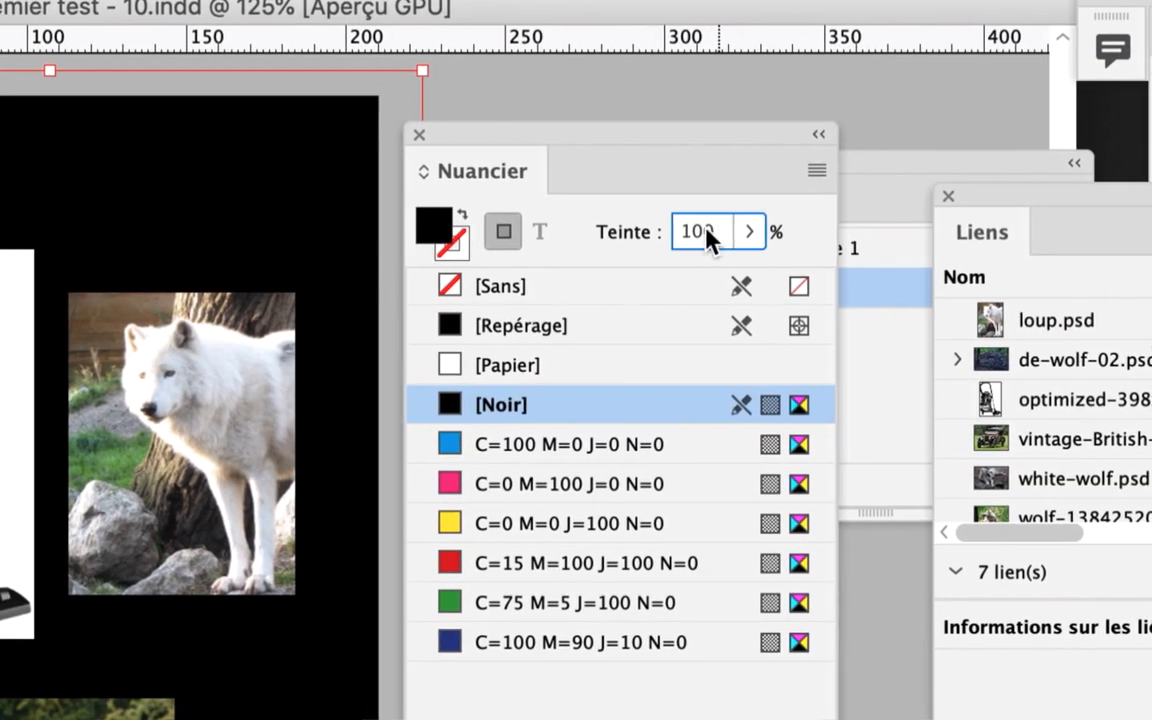
double_click(700, 234)
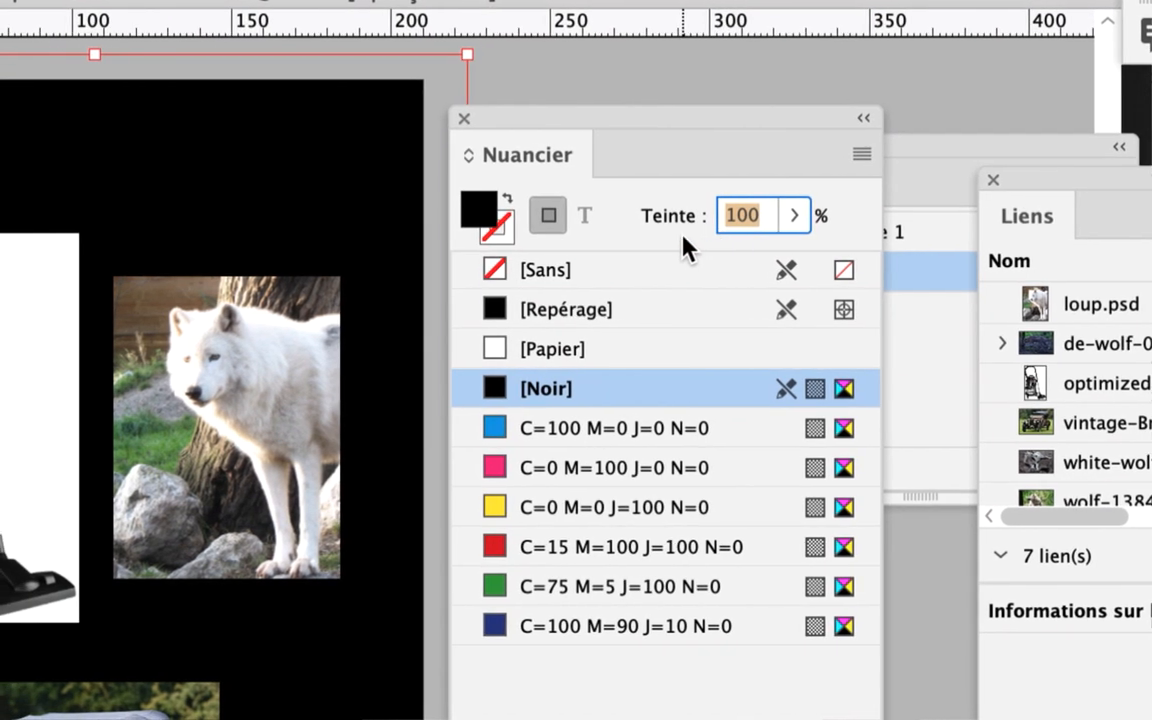
text(6)
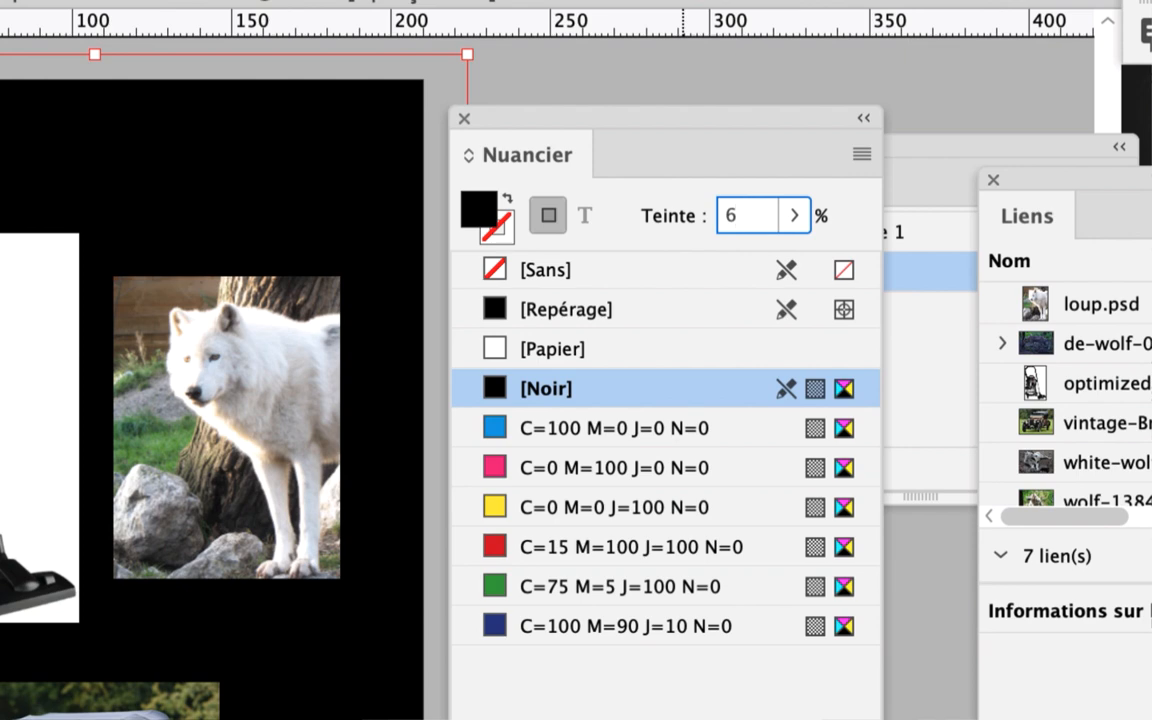
key(Return)
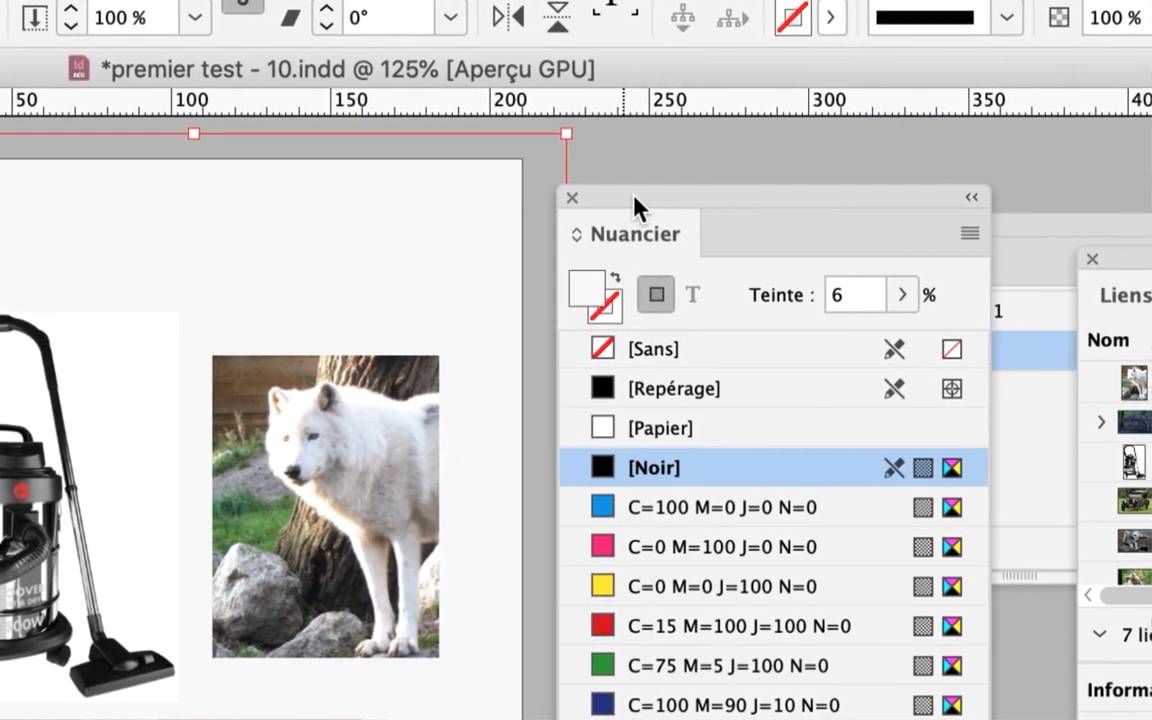
Set the tint of the background rectangle's black fill to 12 %
drag(633, 195, 737, 195)
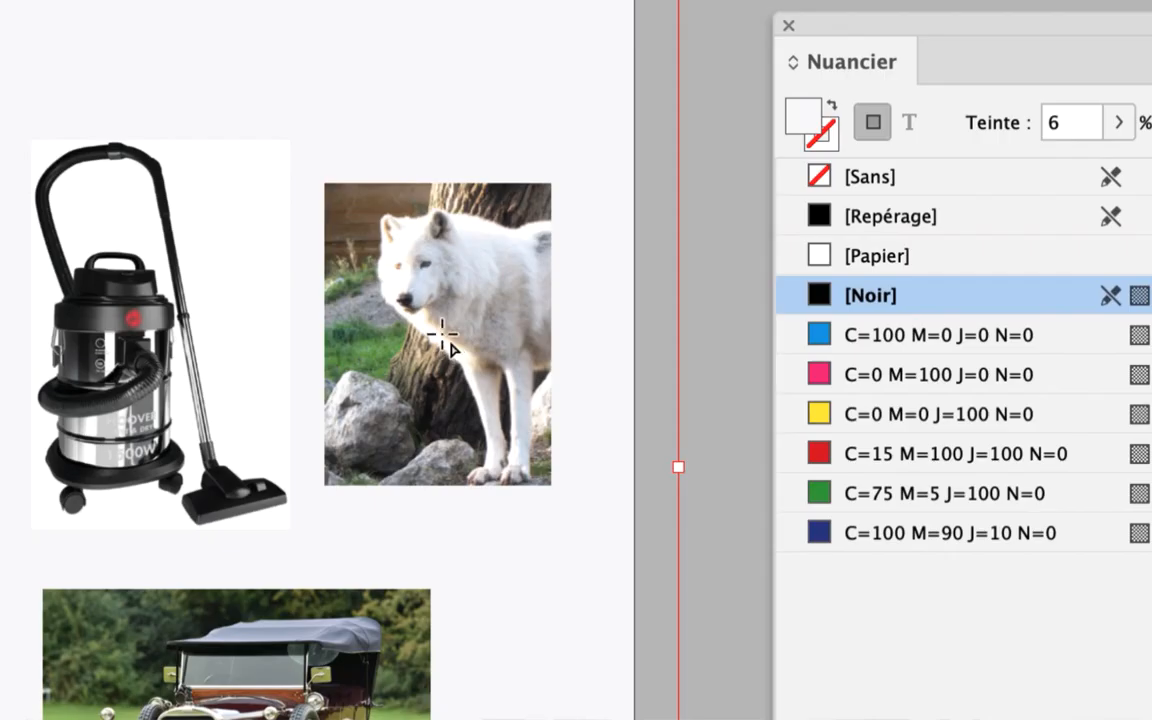
scroll(442, 335, up, 3)
key(space)
drag(428, 163, 428, 281)
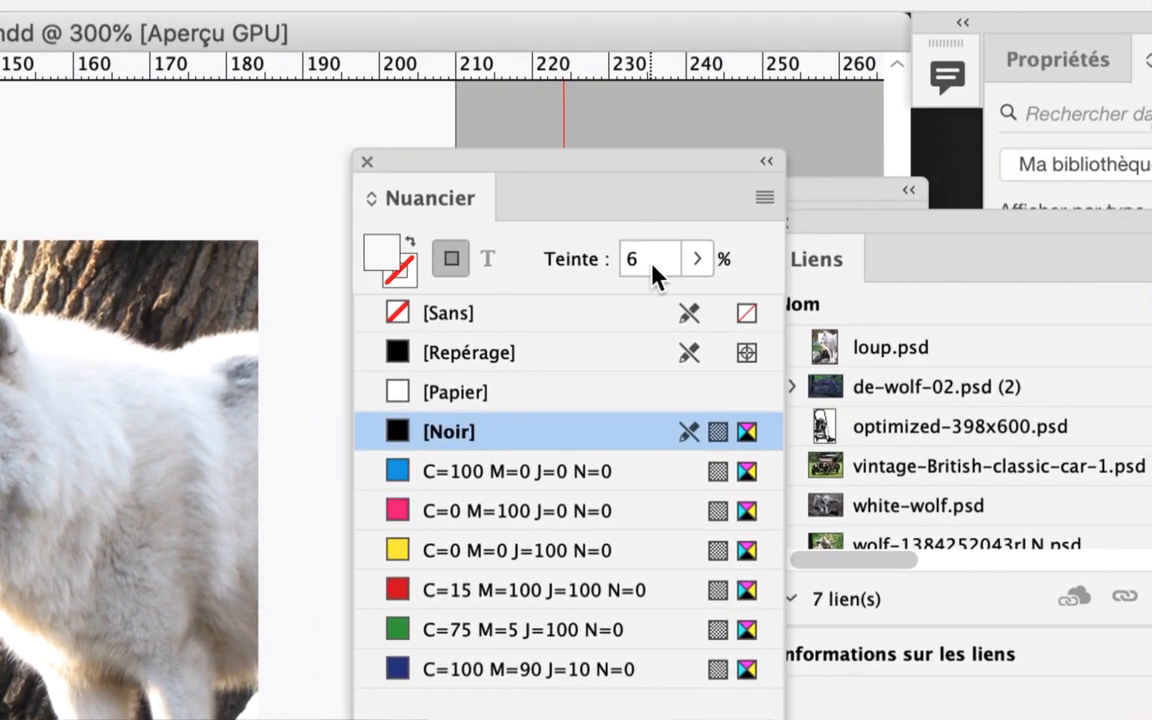
drag(668, 262, 640, 262)
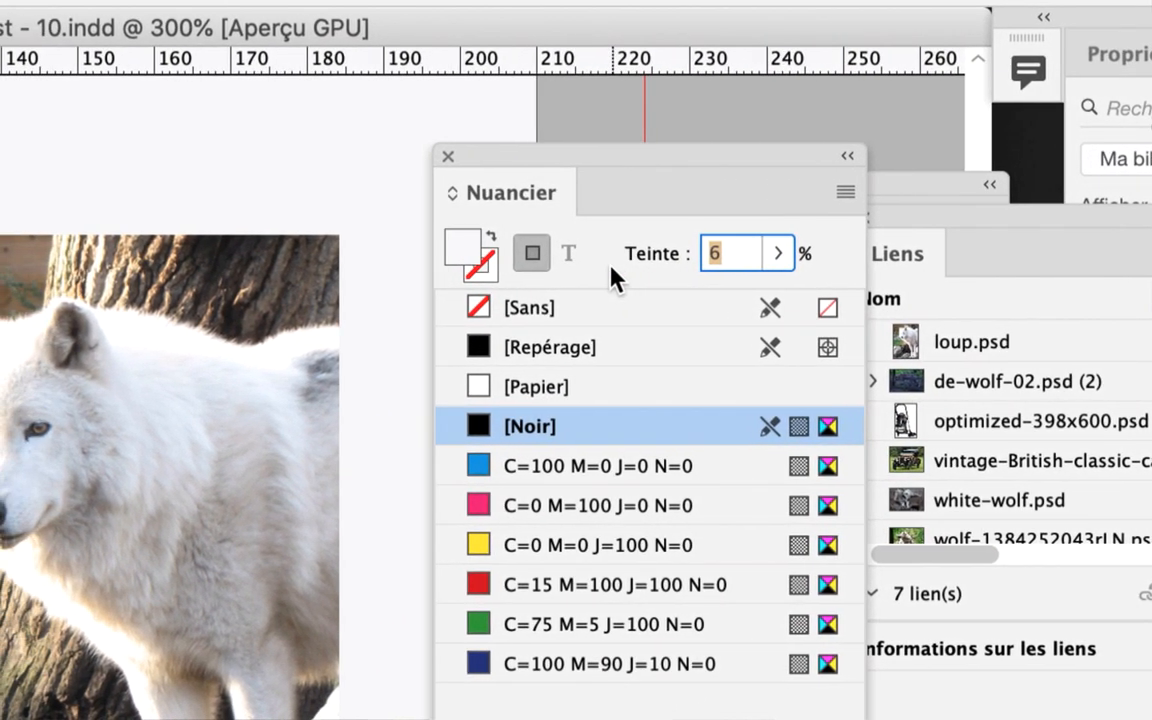
text(12)
key(Return)
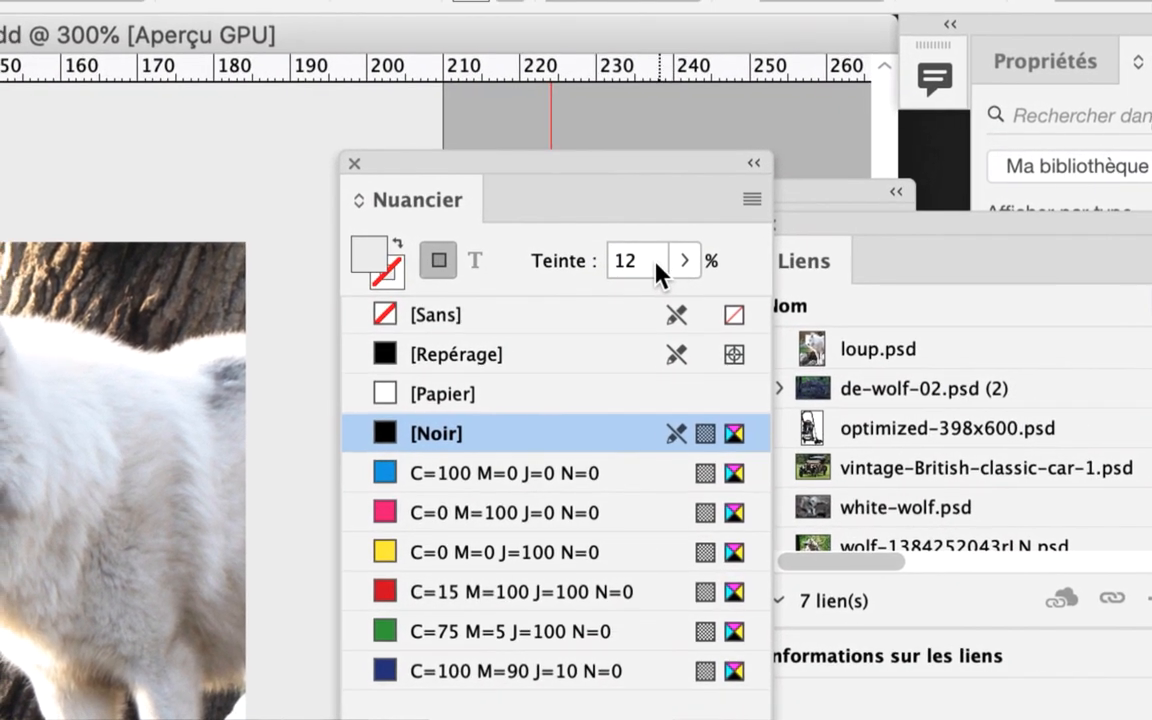
Try a 4 % tint on the background rectangle and return it to 12 %
drag(656, 265, 636, 262)
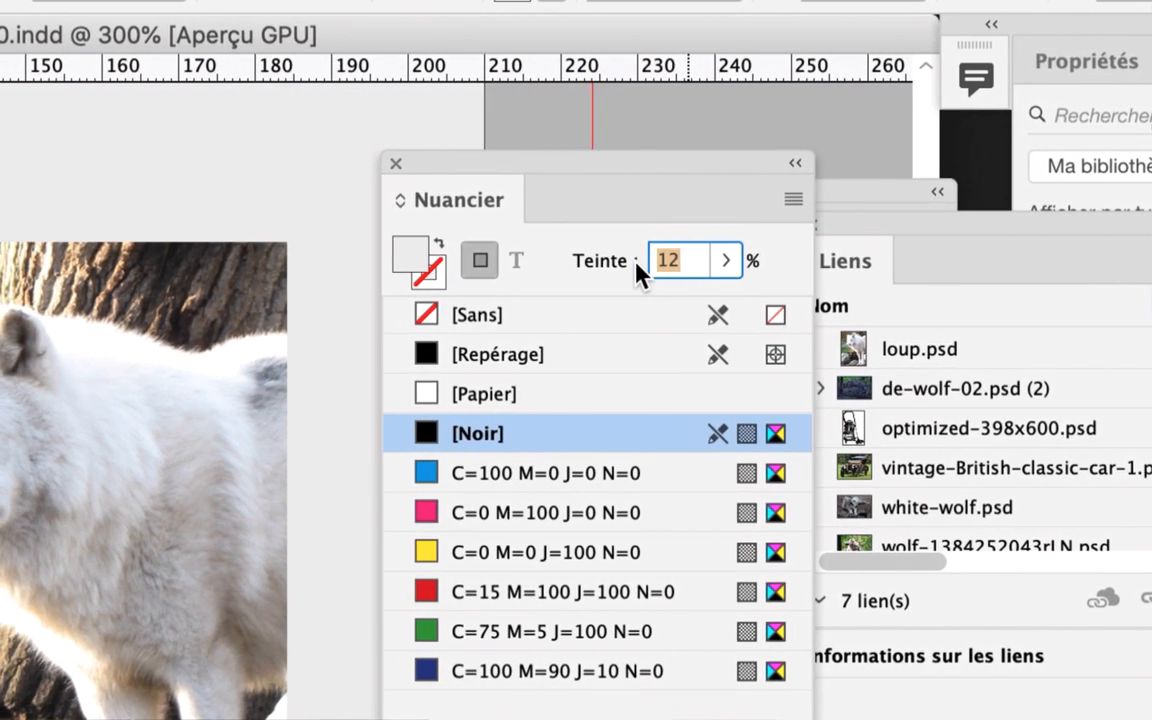
text(4)
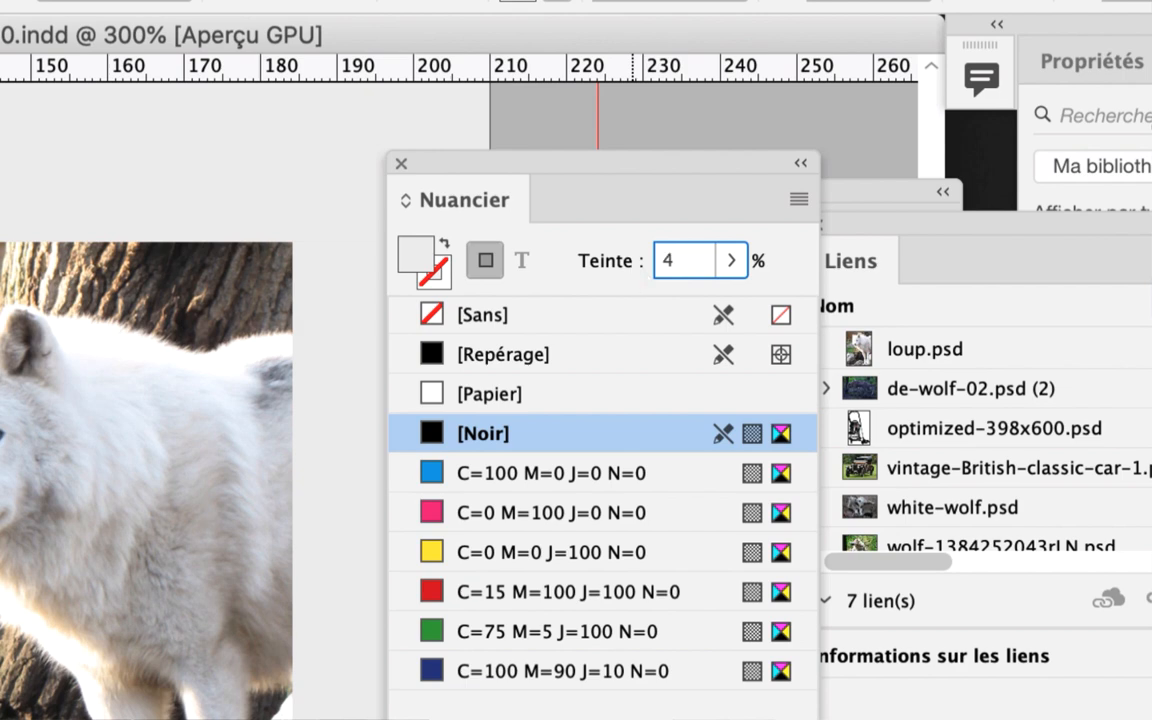
key(Return)
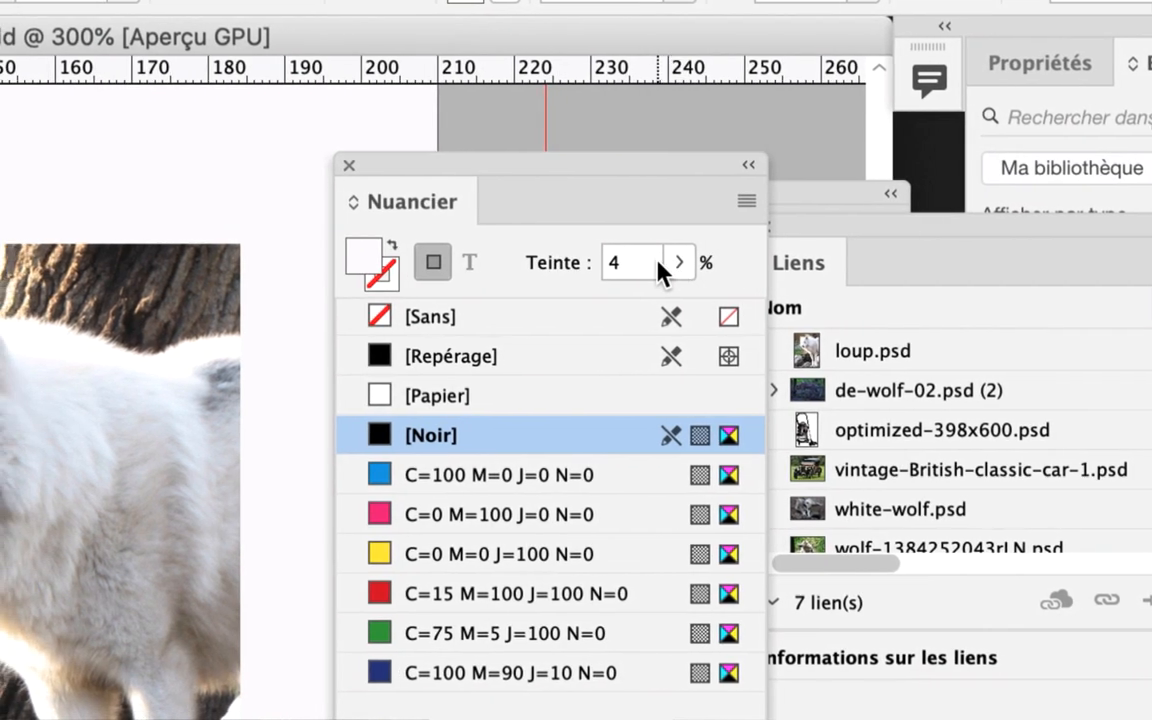
double_click(584, 272)
text(12)
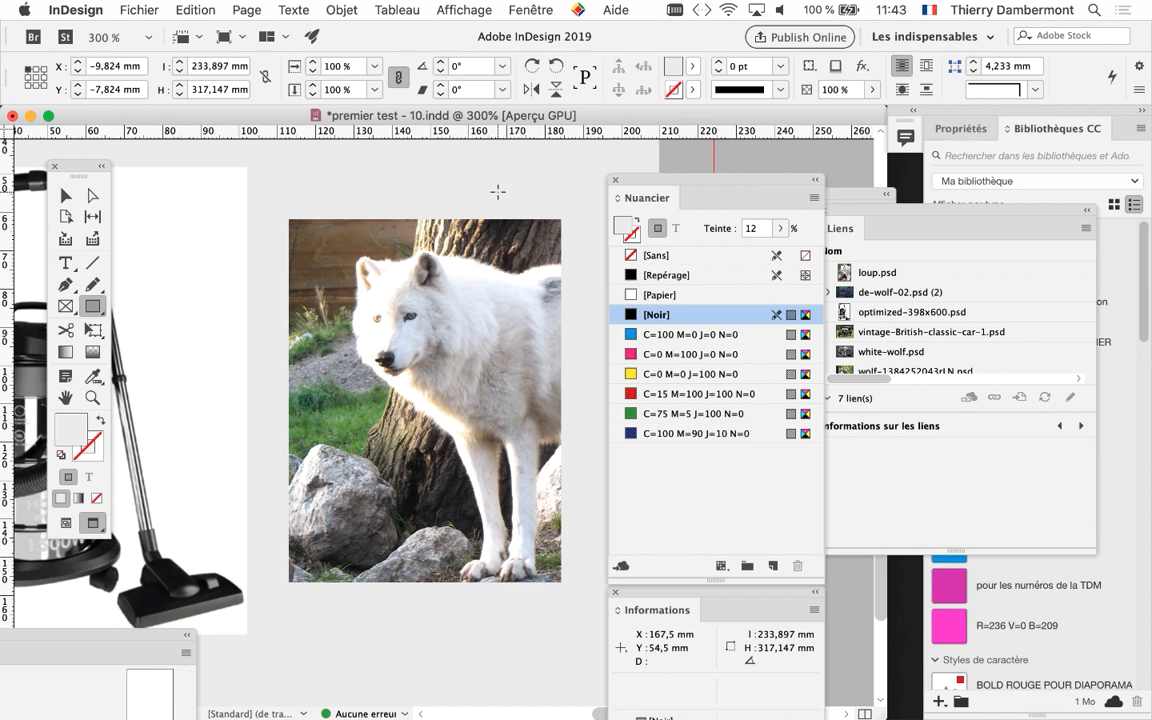
Look through the document pages to compare page 3's tinted background with the other pages
scroll(439, 319, down, 3)
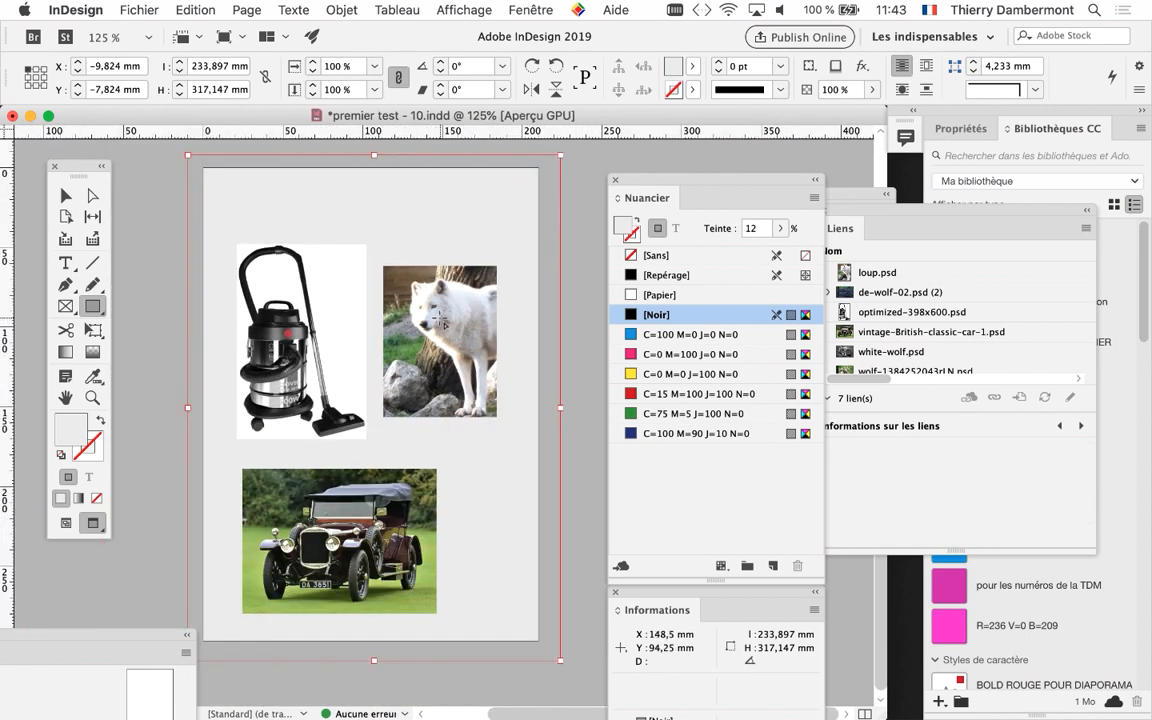
scroll(443, 318, up, 10)
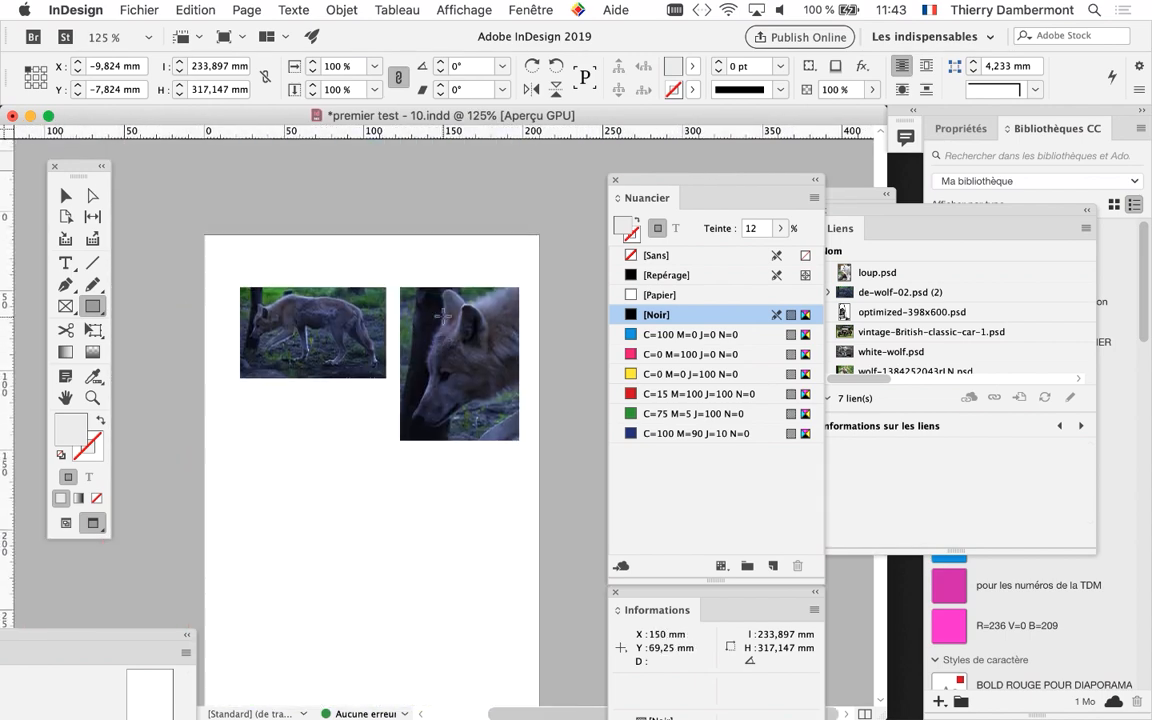
scroll(443, 318, up, 8)
scroll(444, 319, down, 6)
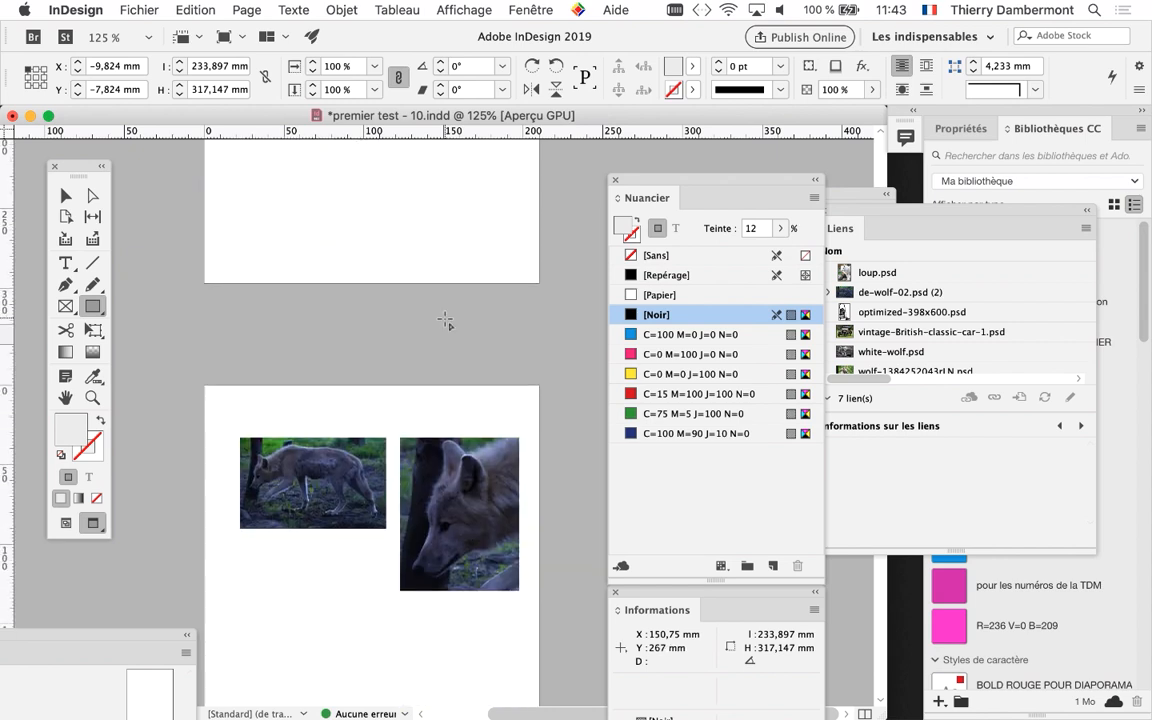
scroll(444, 319, down, 10)
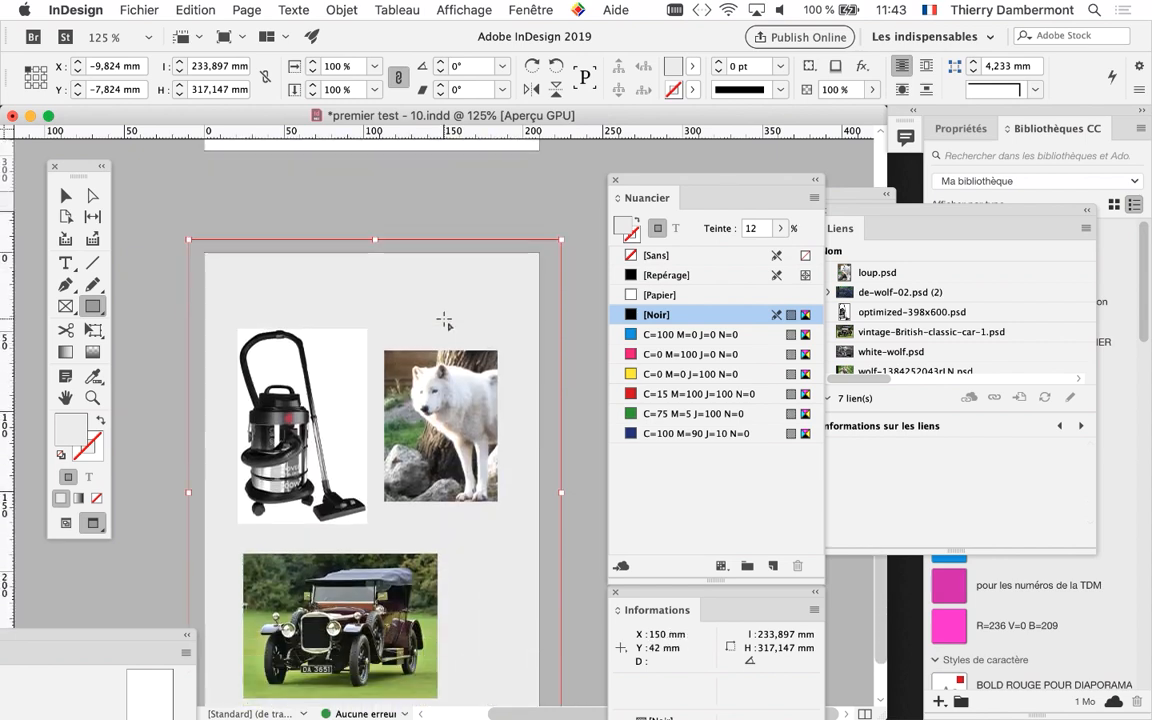
scroll(444, 320, down, 3)
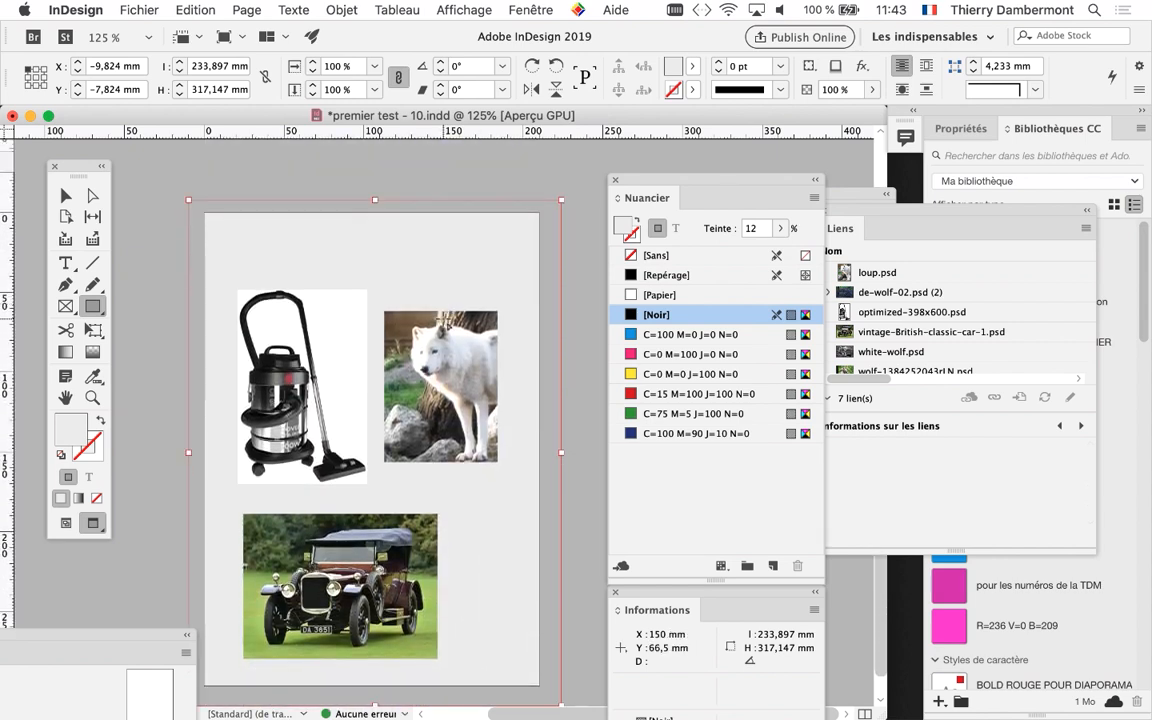
scroll(447, 323, down, 1)
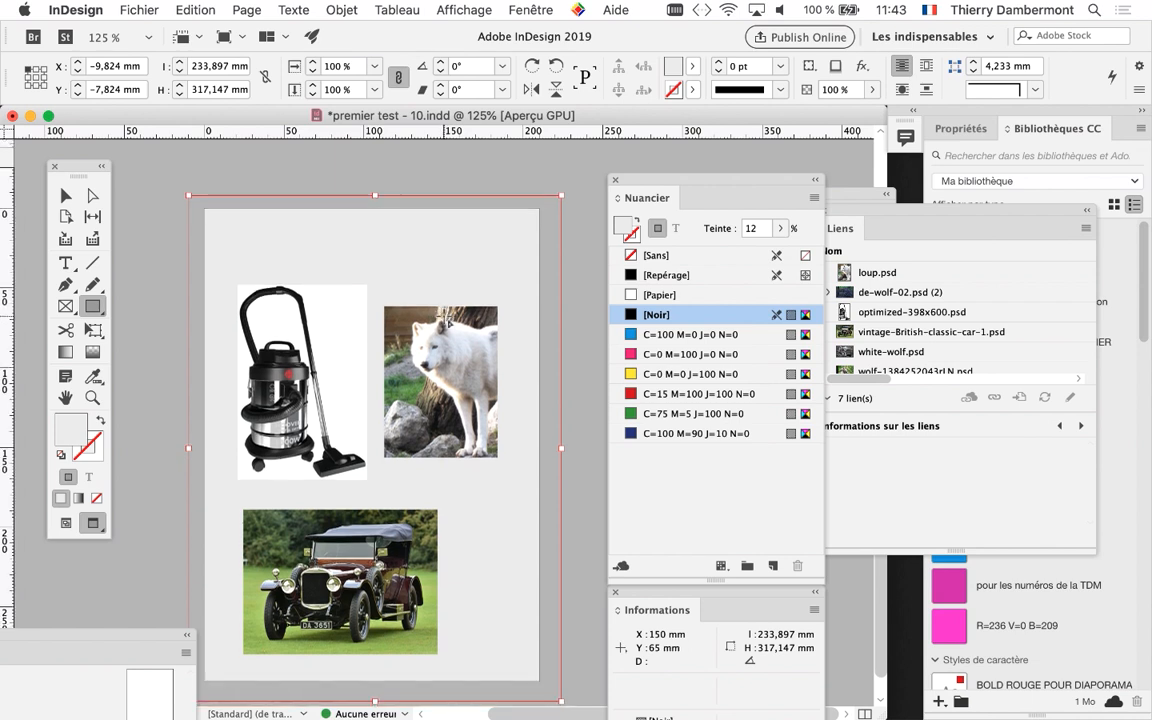
scroll(447, 323, down, 1)
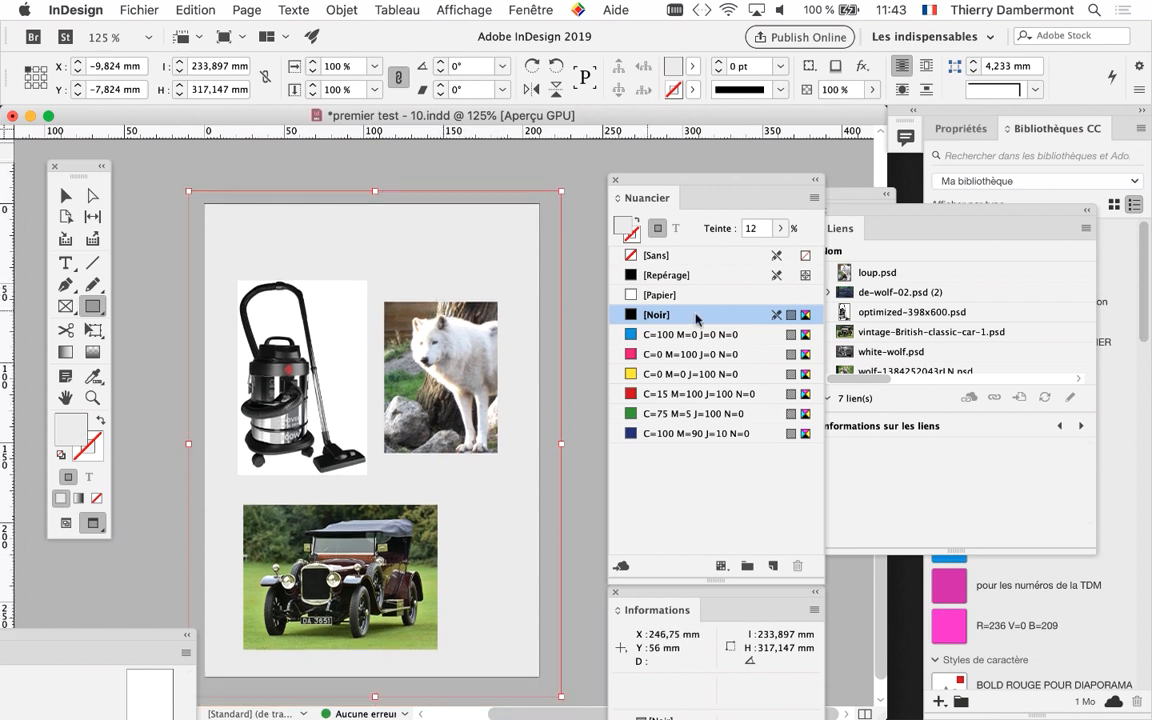
Close the Nuancier and Informations panels and place the Pages panel beside page 3
click(616, 182)
click(616, 592)
click(708, 236)
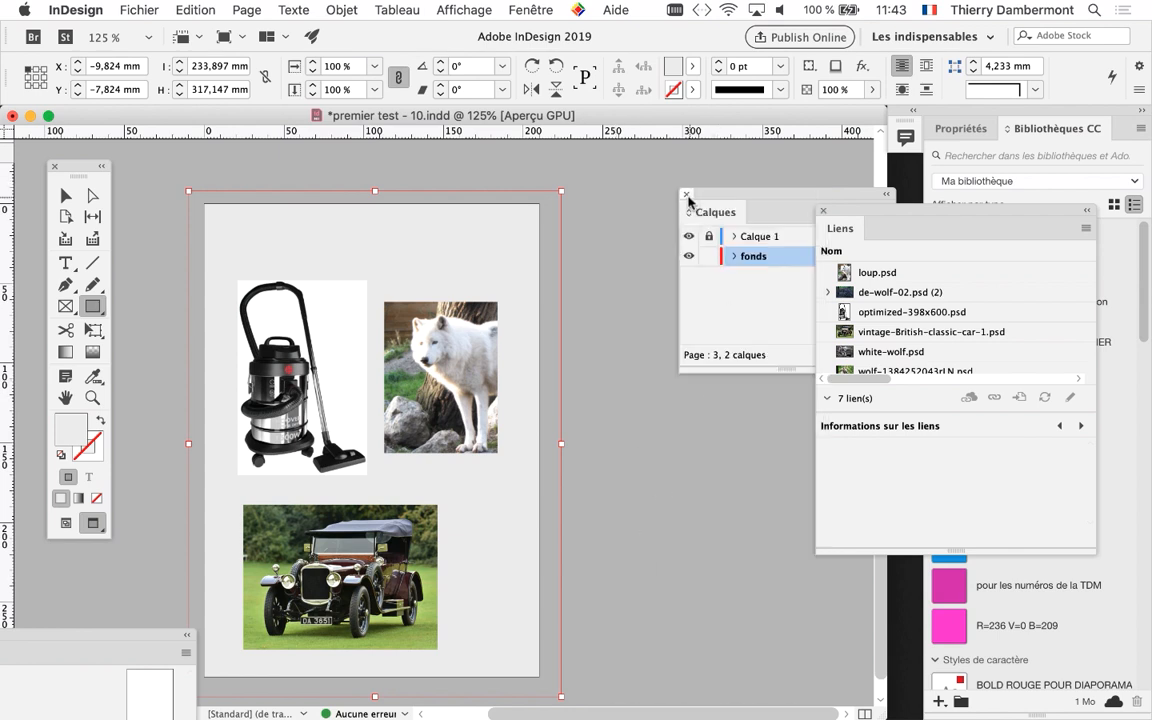
drag(86, 633, 700, 56)
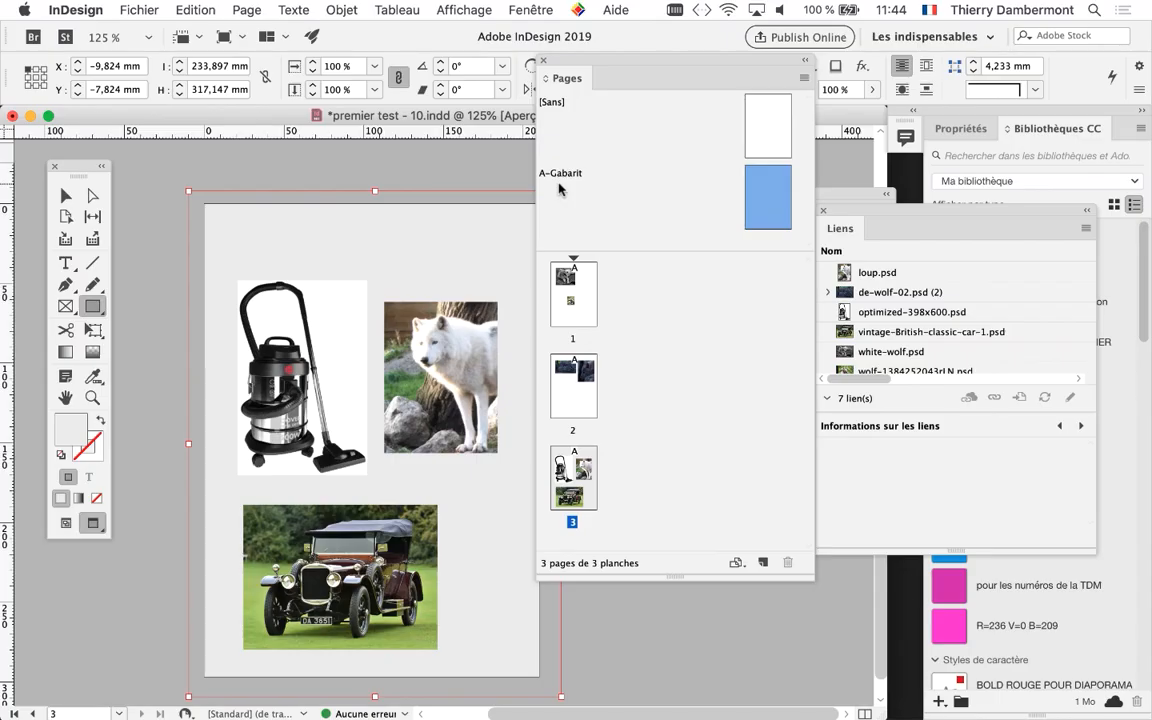
drag(586, 62, 653, 157)
Select the tinted background rectangle on page 3 and cut it from the page
click(65, 195)
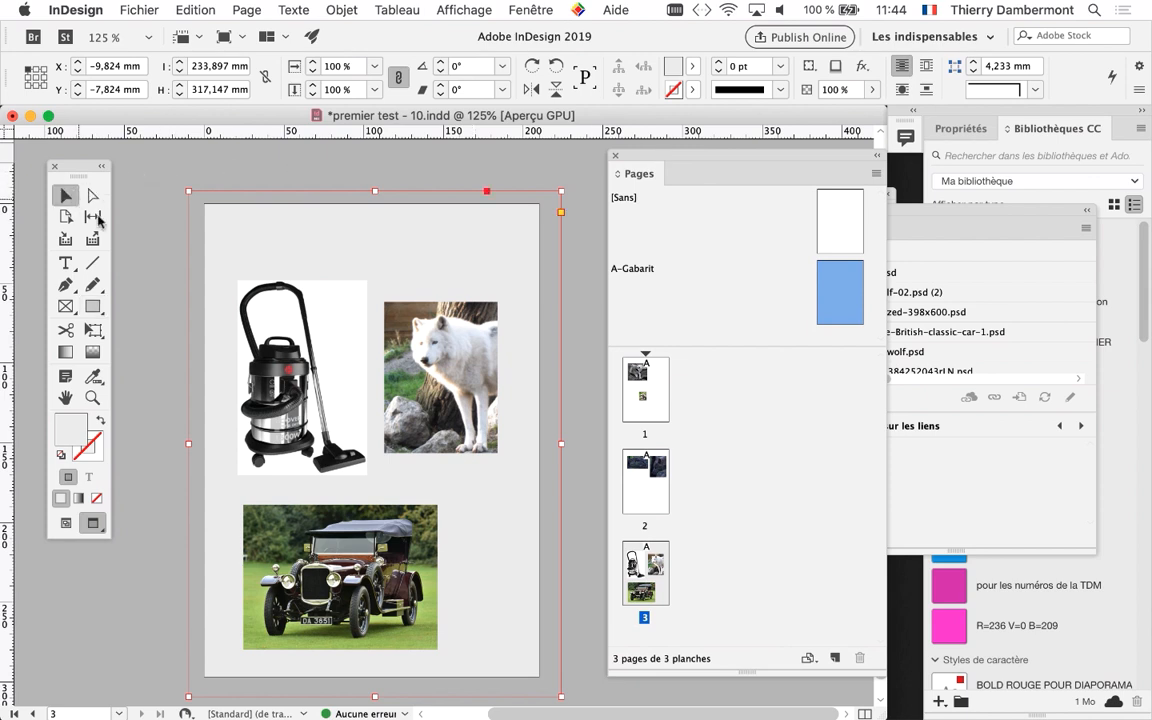
click(141, 251)
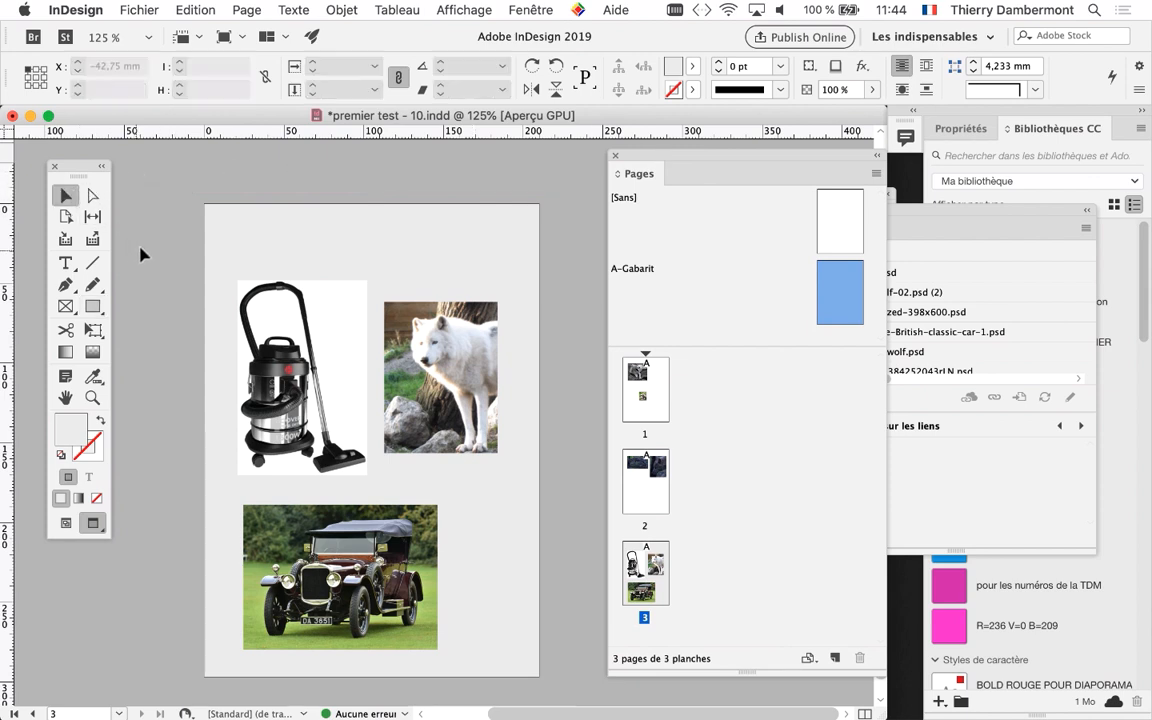
click(222, 195)
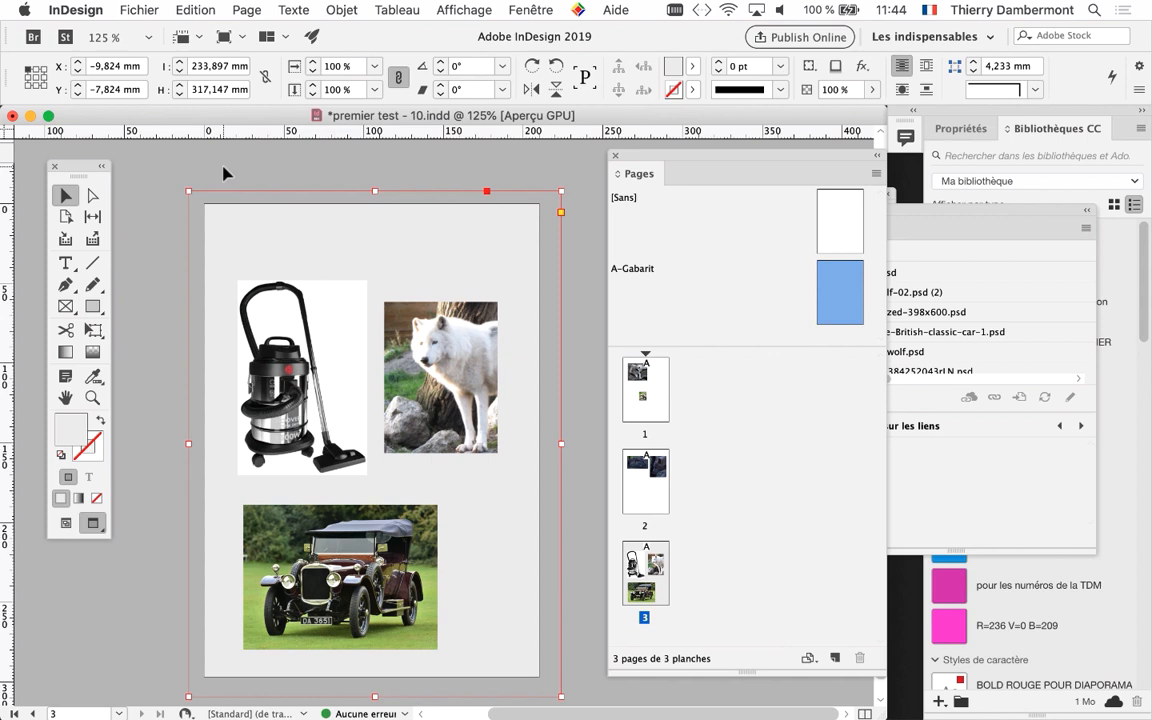
key(Delete)
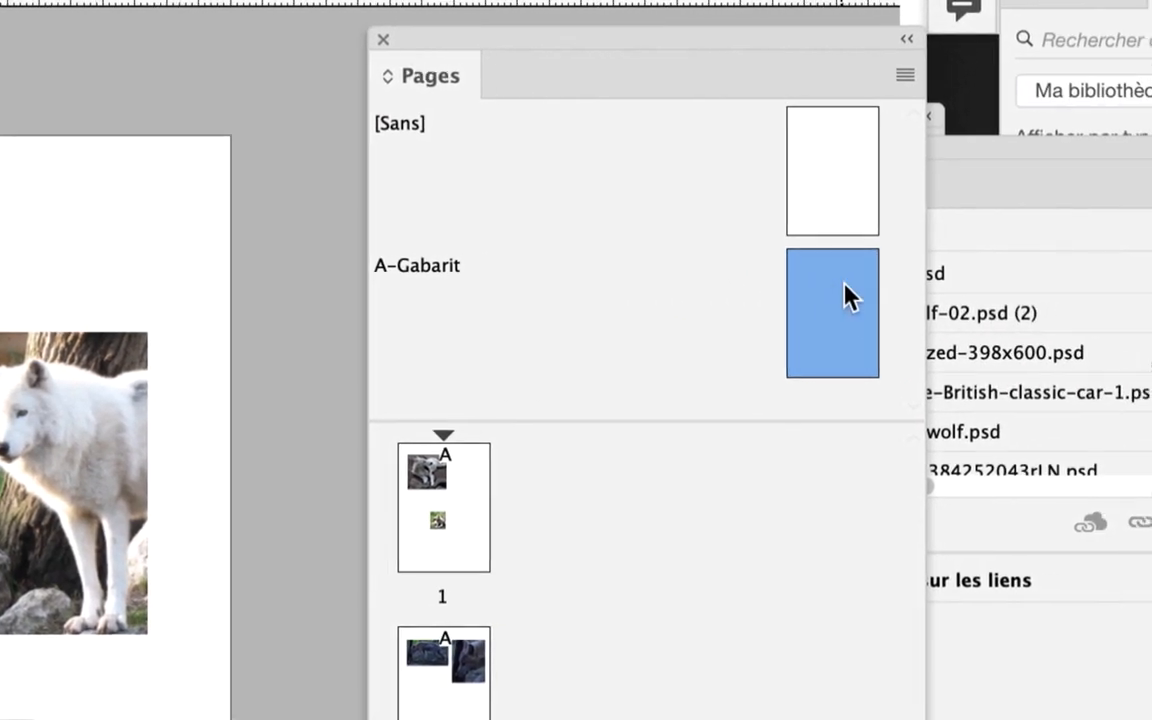
Open the A-Gabarit master page for editing and make fonds the active layer
double_click(862, 287)
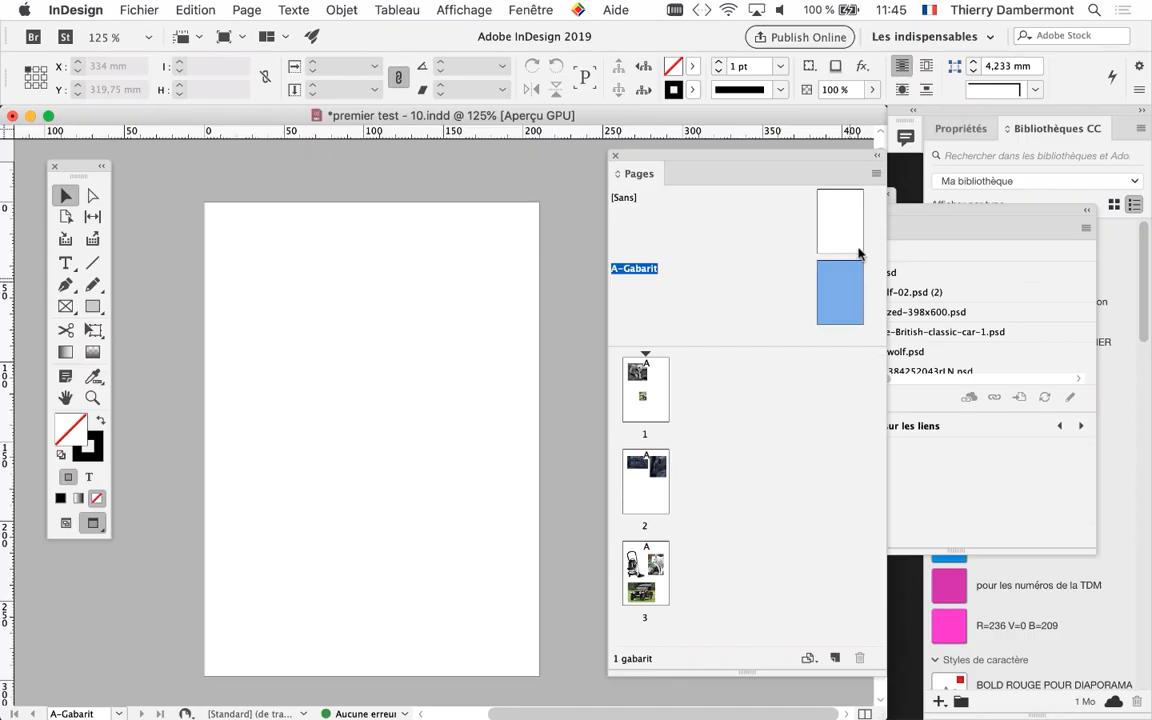
drag(791, 37, 725, 44)
drag(610, 177, 50, 599)
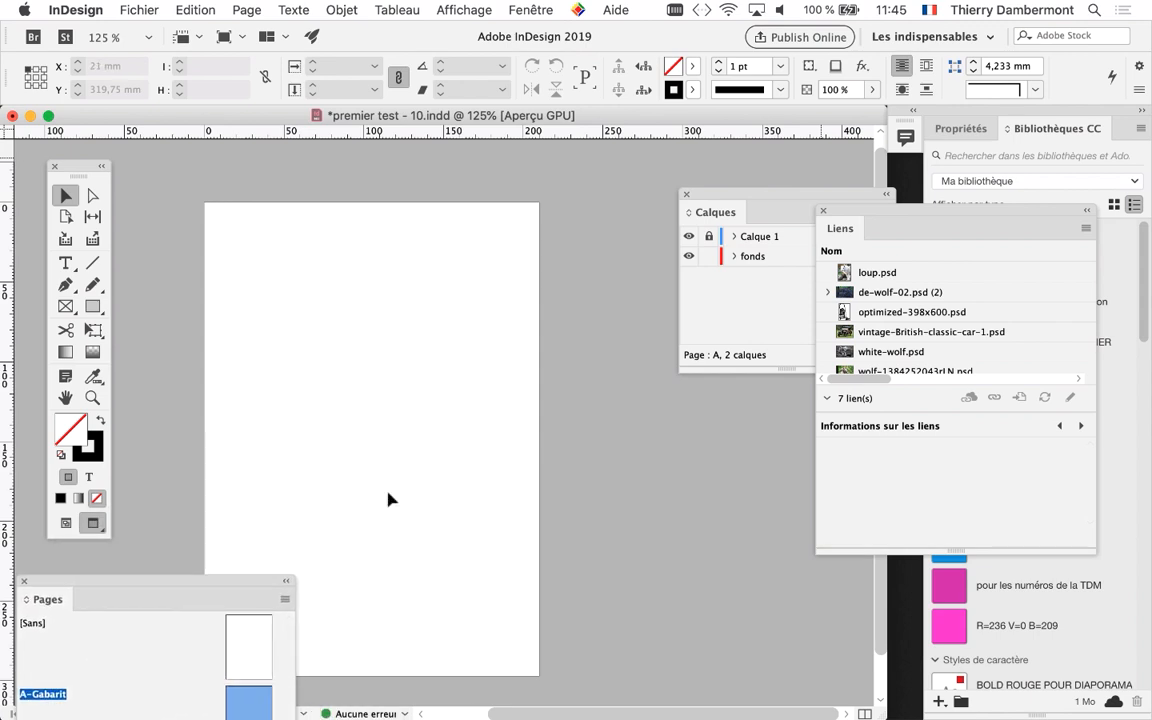
drag(733, 193, 589, 295)
click(634, 331)
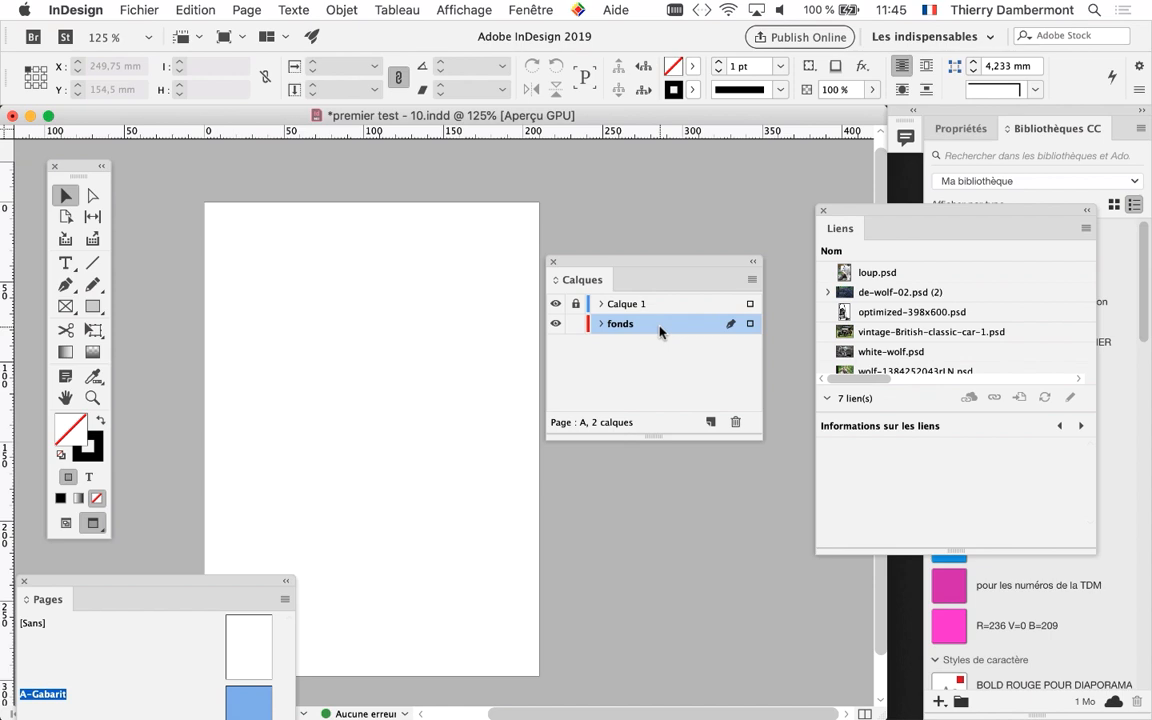
Clear the panels away from the A-Gabarit page and paste the cut rectangle in place on its fonds layer
drag(149, 584, 661, 484)
drag(875, 713, 937, 594)
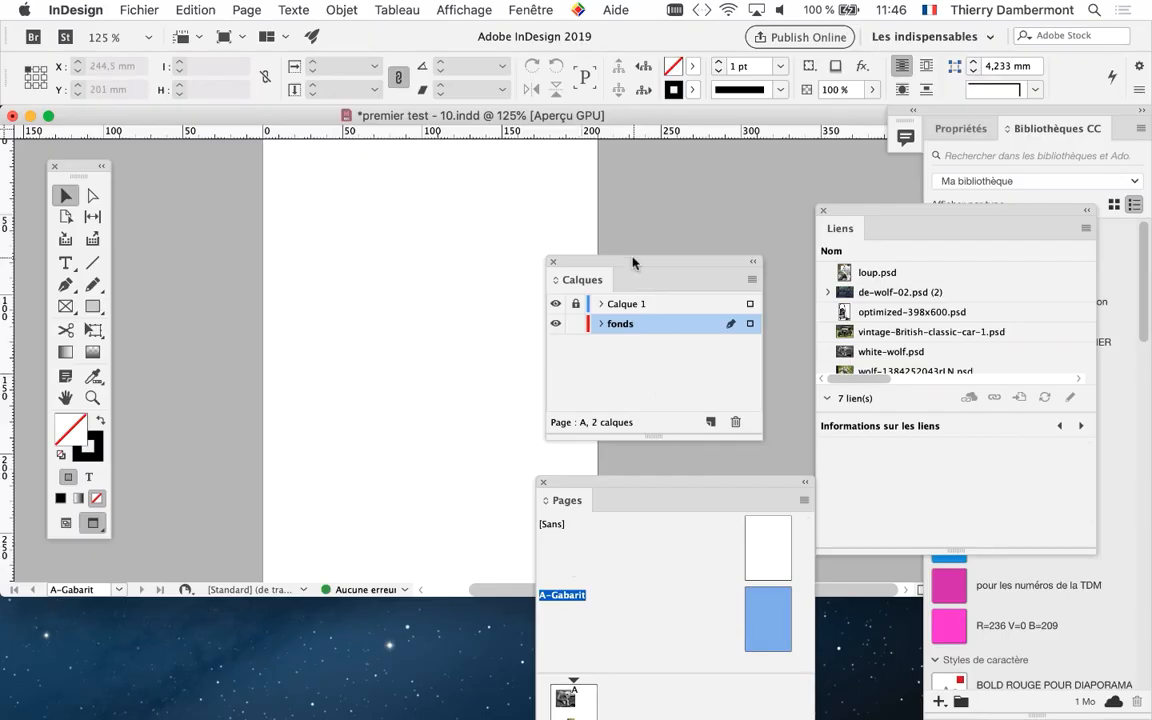
drag(632, 262, 206, 638)
drag(578, 483, 527, 175)
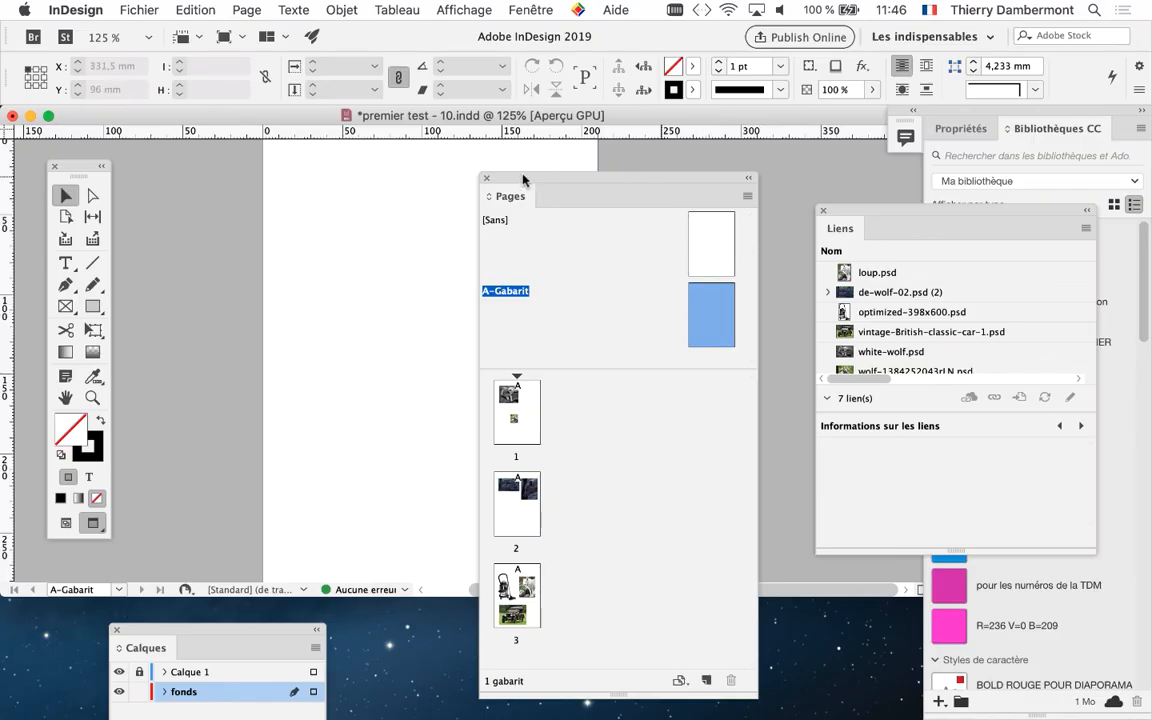
drag(522, 179, 652, 184)
key(super+minus)
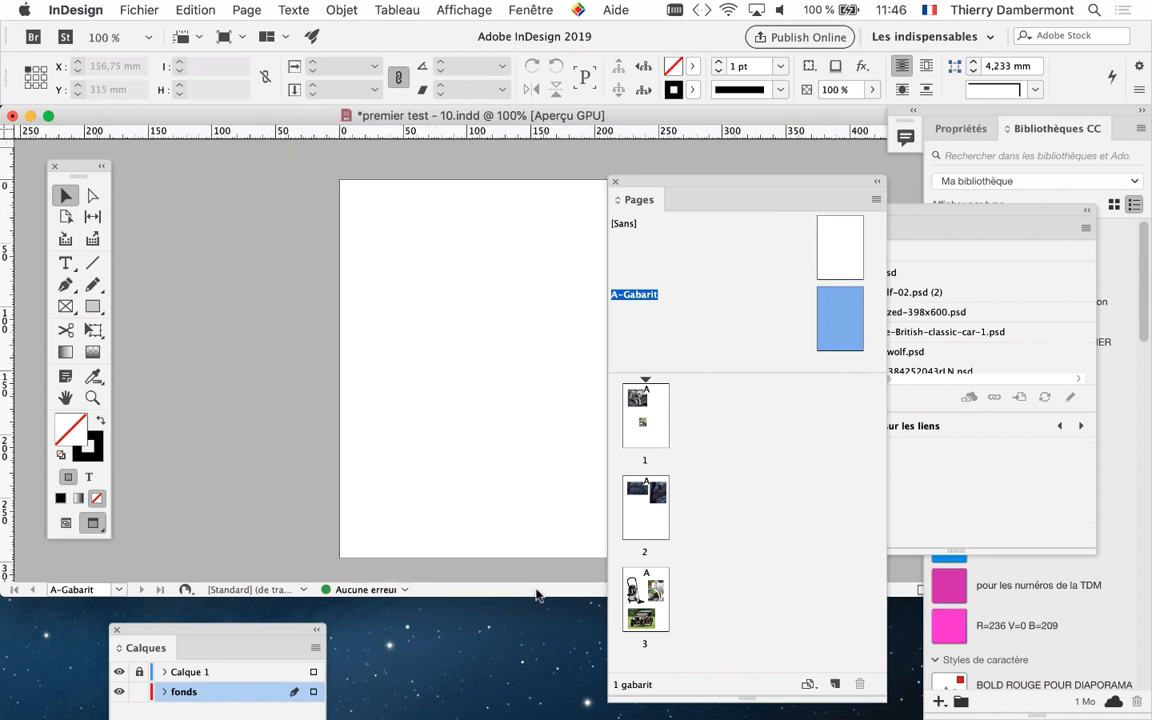
drag(537, 598, 537, 719)
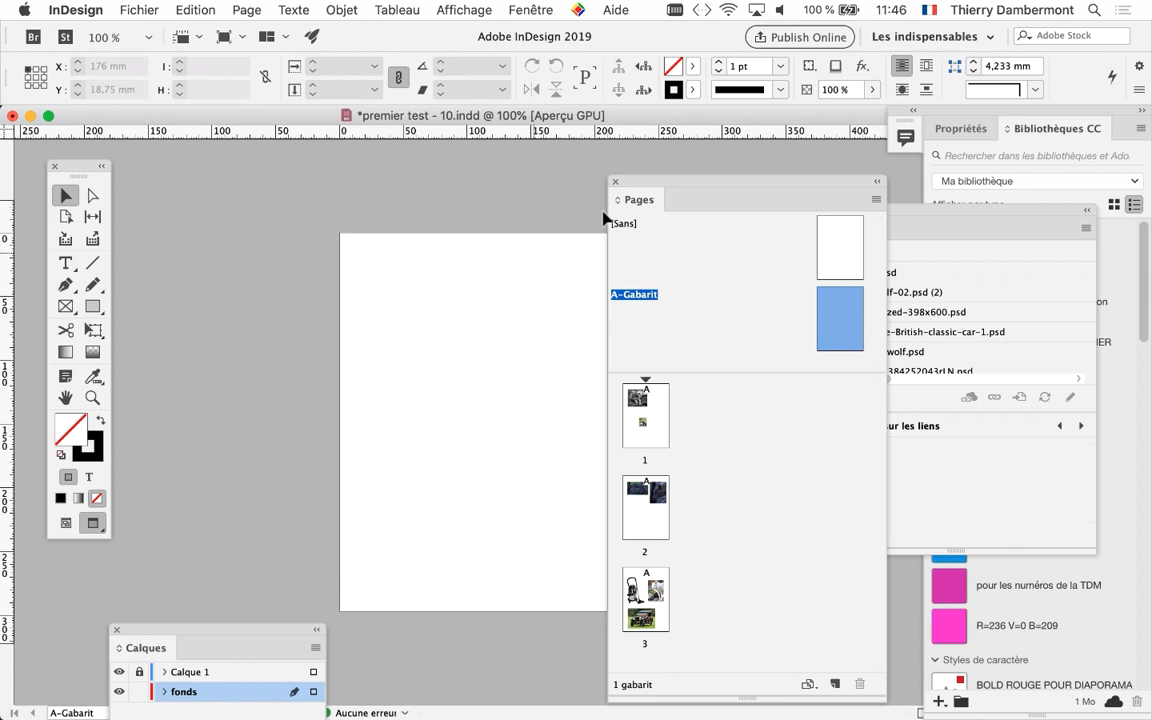
drag(630, 182, 740, 175)
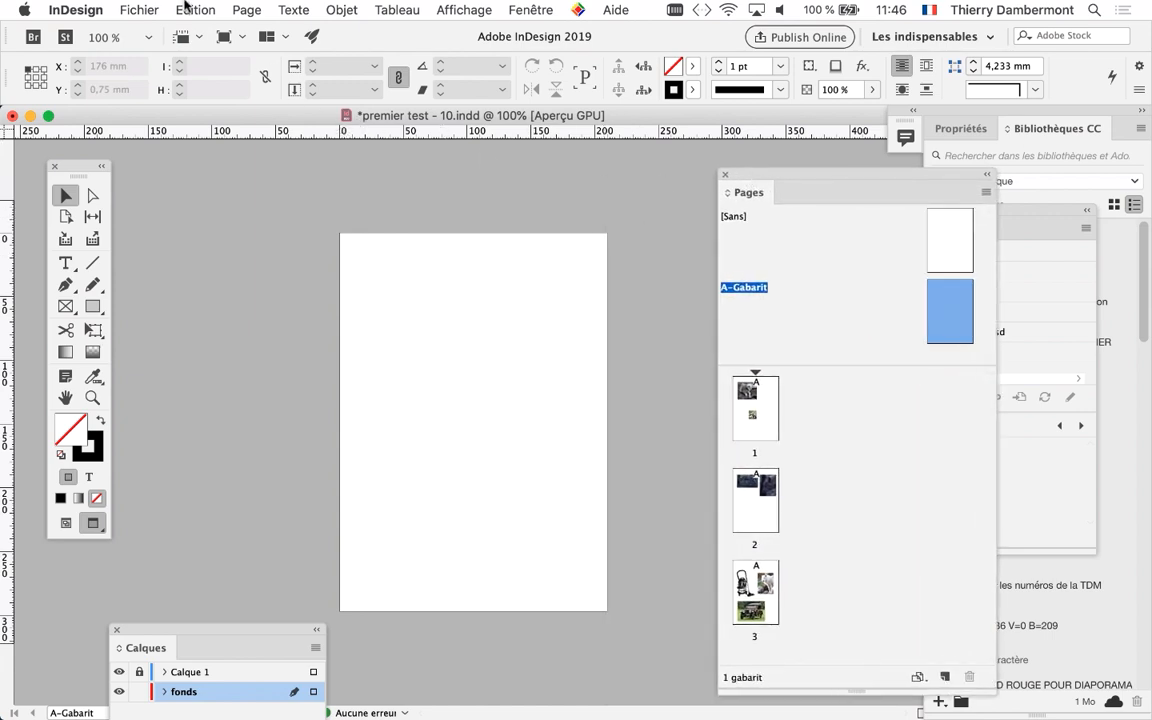
click(186, 8)
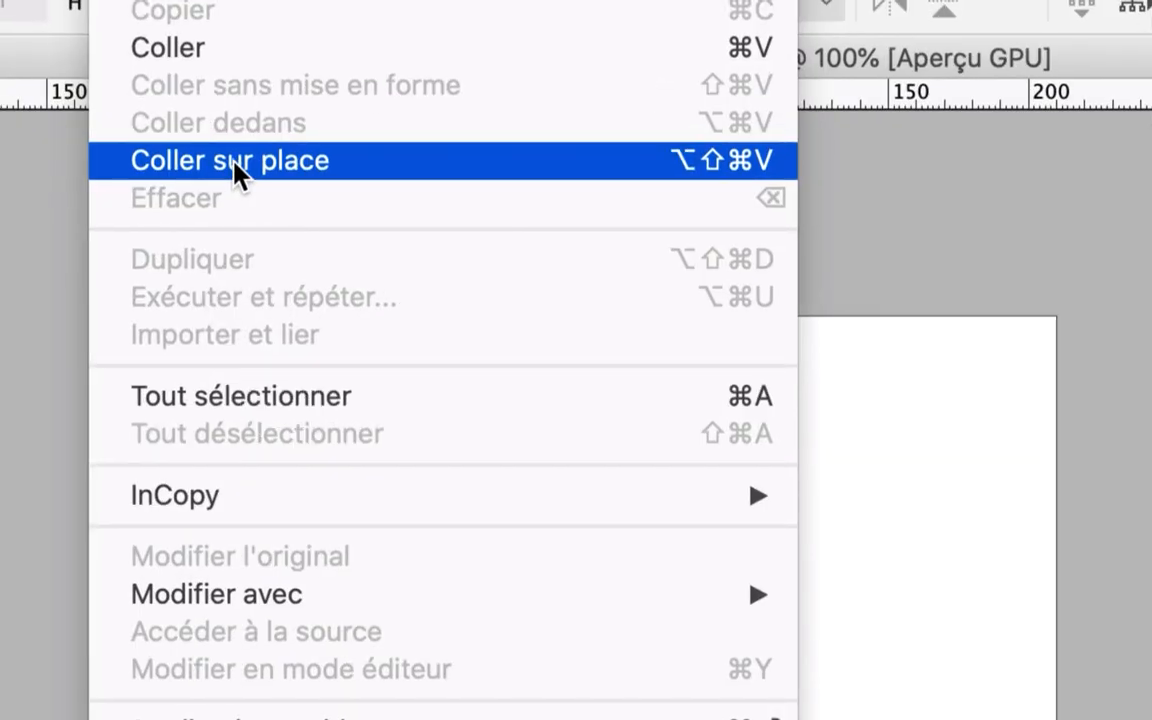
click(233, 163)
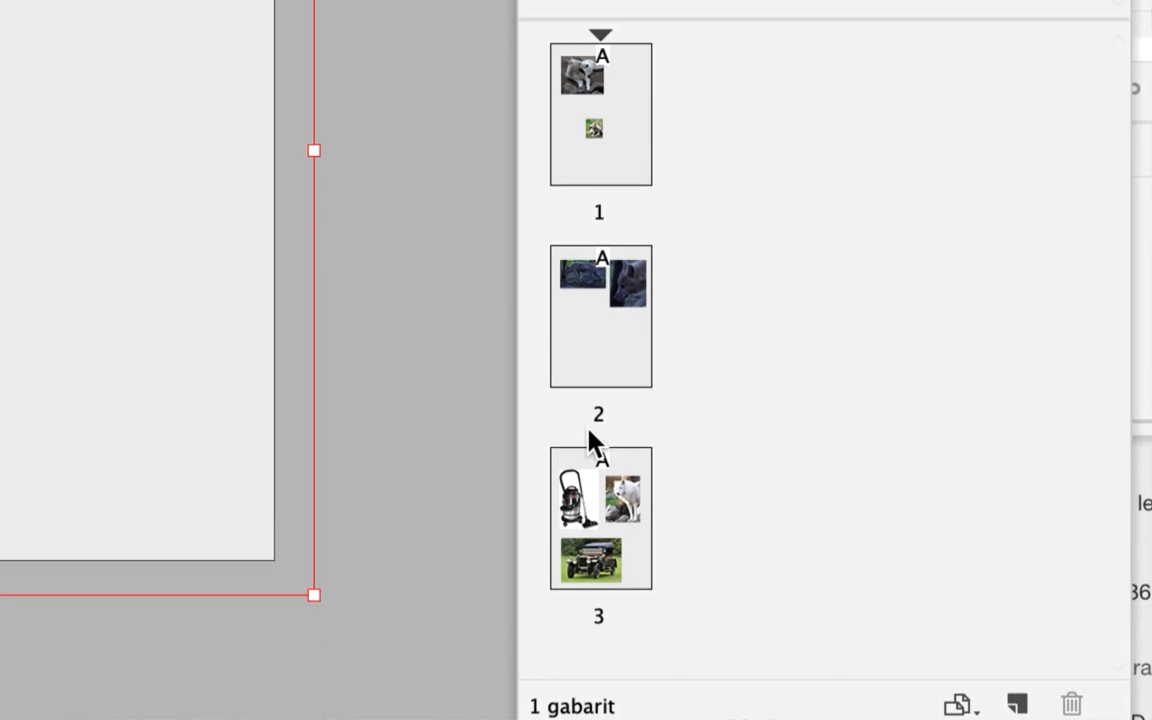
Display page 1 enlarged to 150 % to check the master background behind its images
click(628, 225)
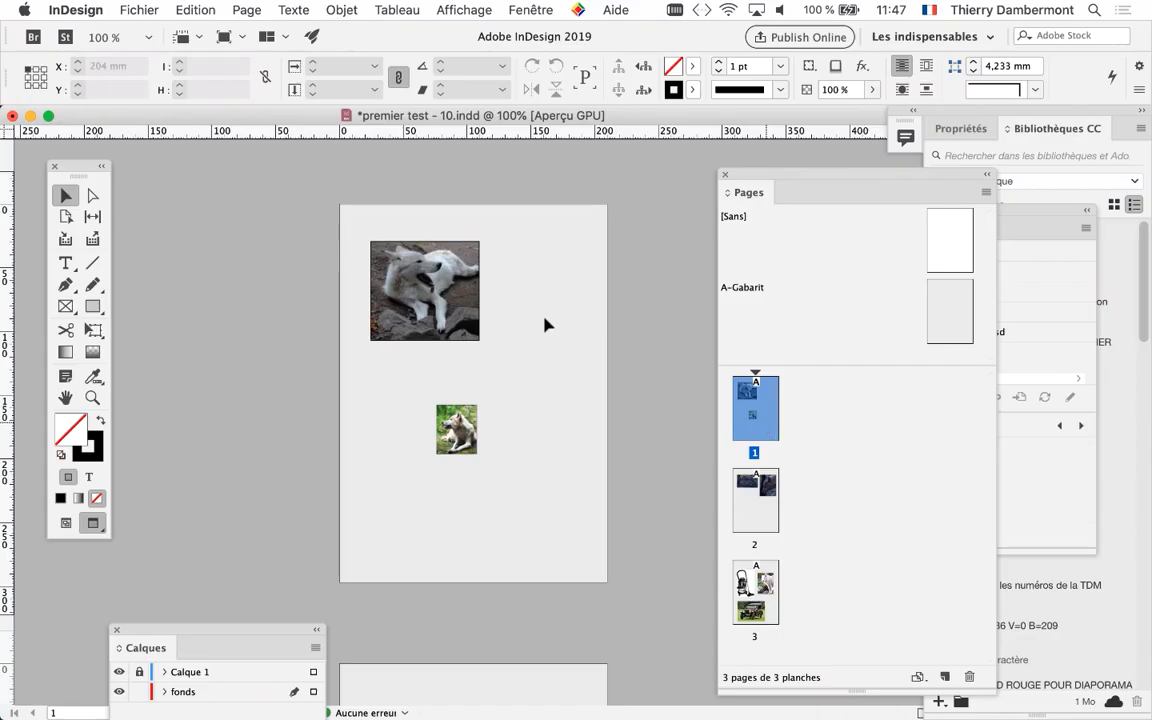
key(super+plus)
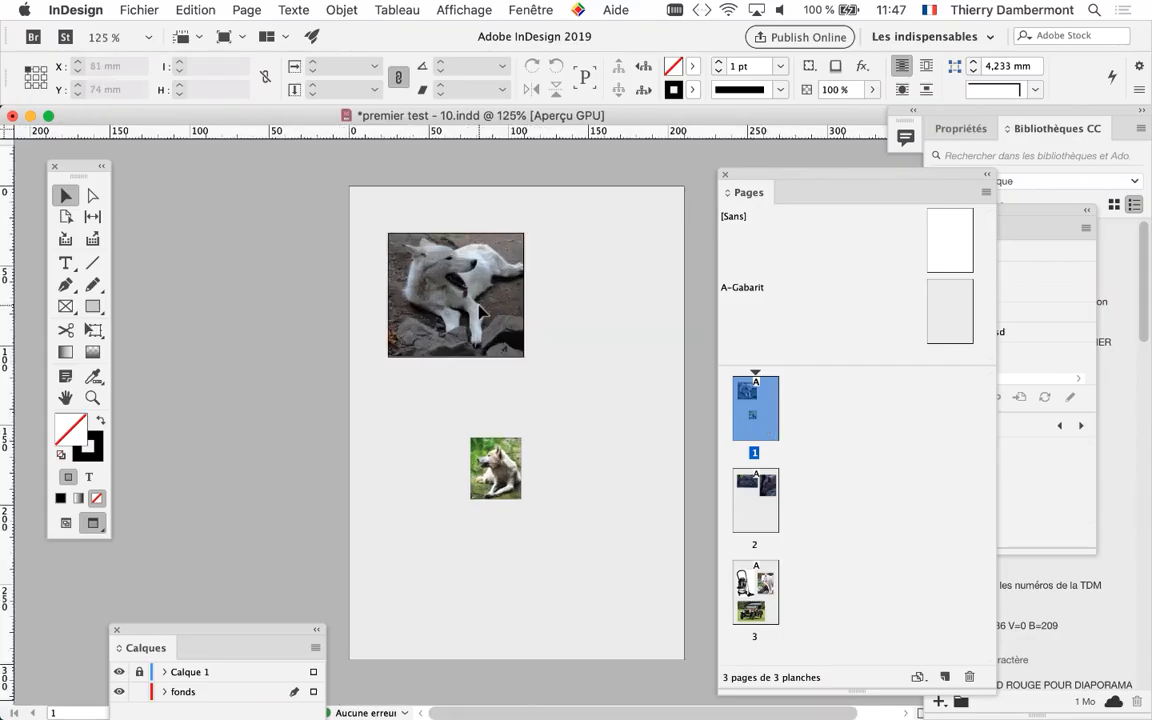
key(super+plus)
drag(451, 315, 257, 249)
double_click(755, 408)
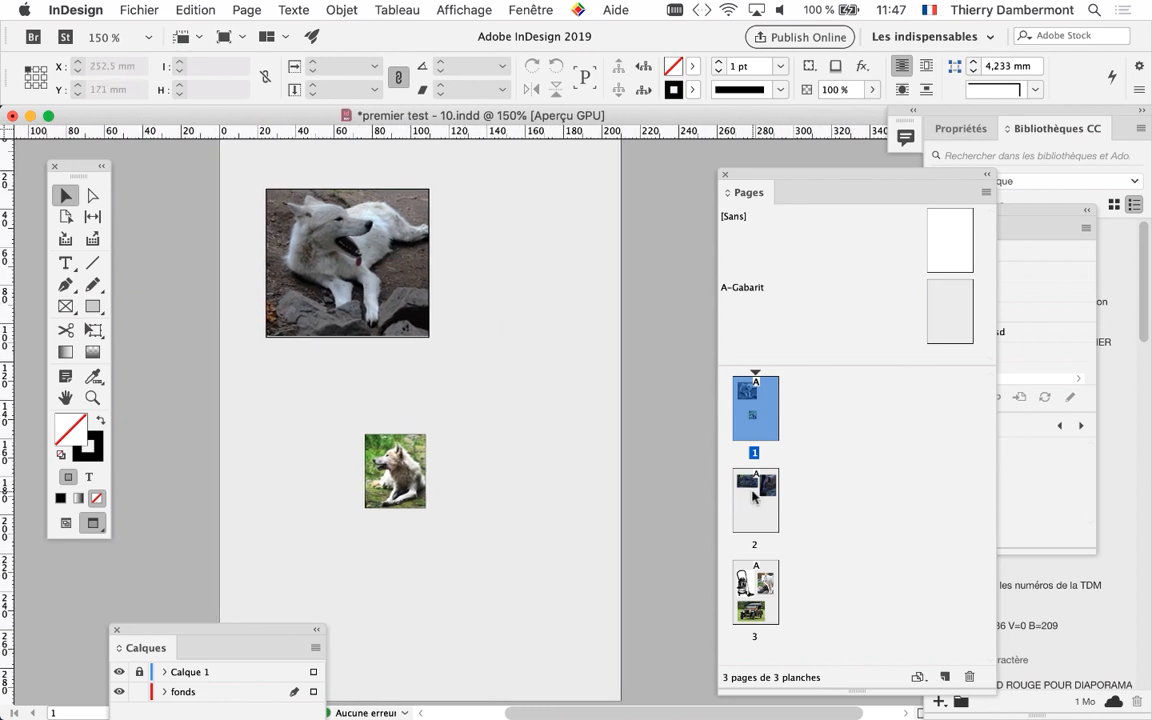
Display pages 1, 2 and 3 in turn to check the master background behind their images
double_click(755, 500)
double_click(757, 600)
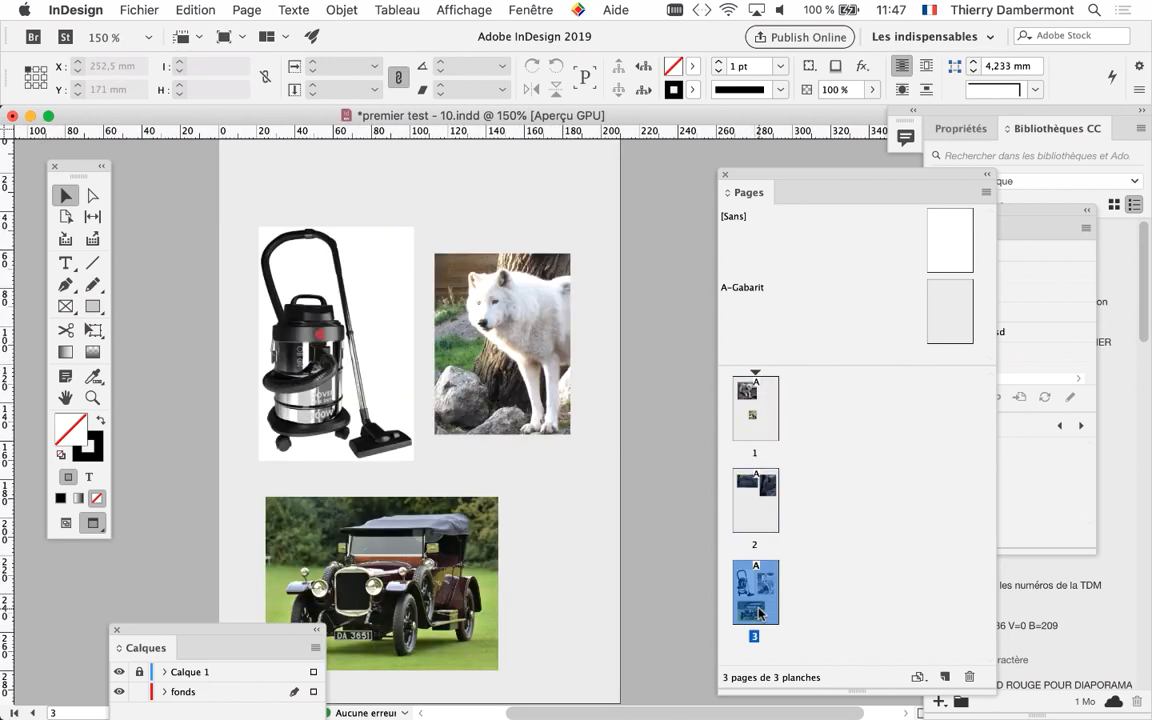
double_click(756, 535)
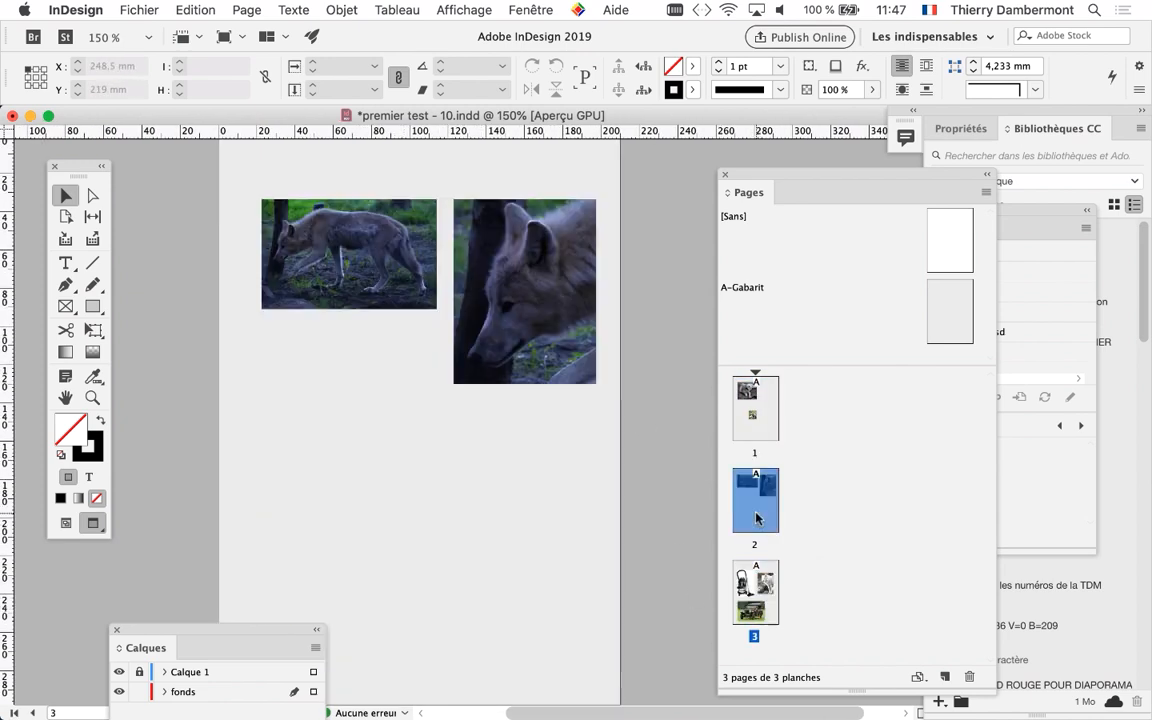
double_click(752, 420)
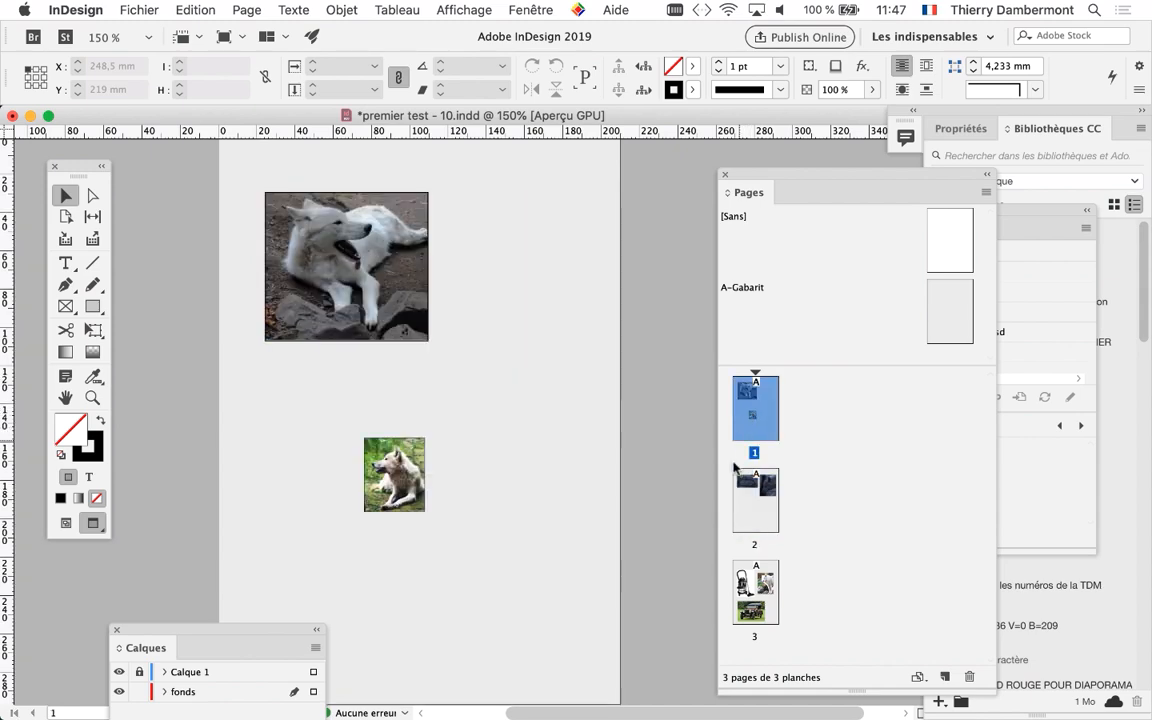
double_click(742, 520)
double_click(763, 617)
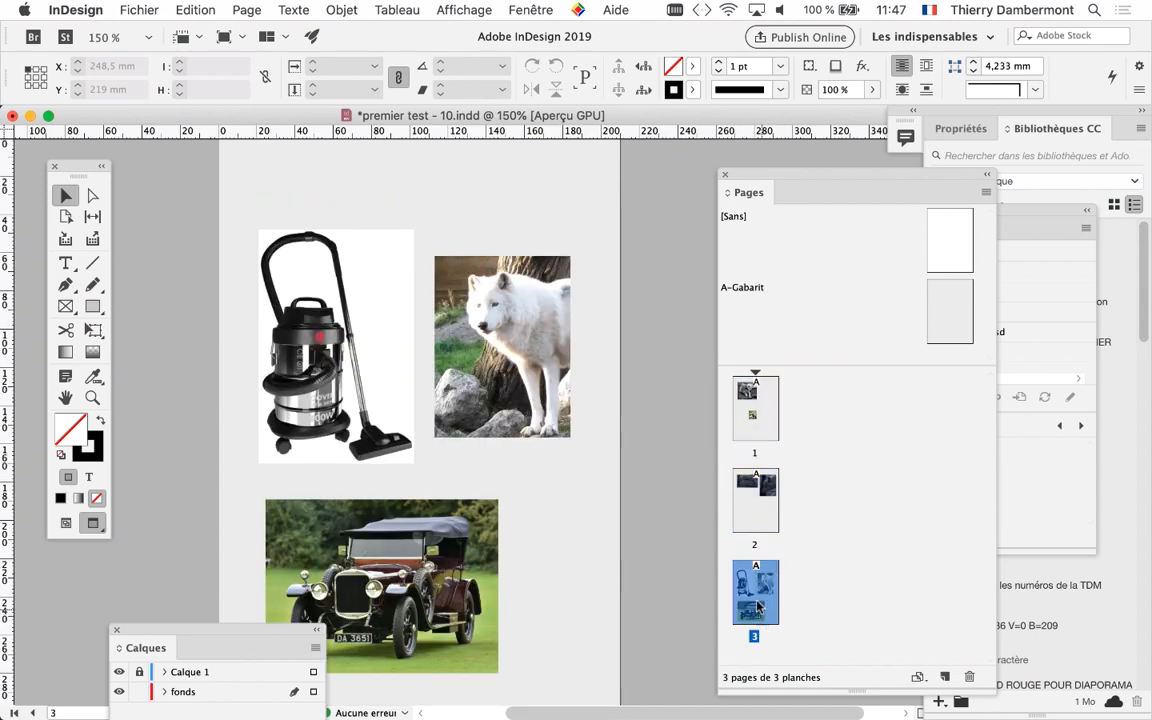
Save the document under the new name premier test - 11.indd in the docs SESSION 1 folder
click(139, 9)
click(185, 144)
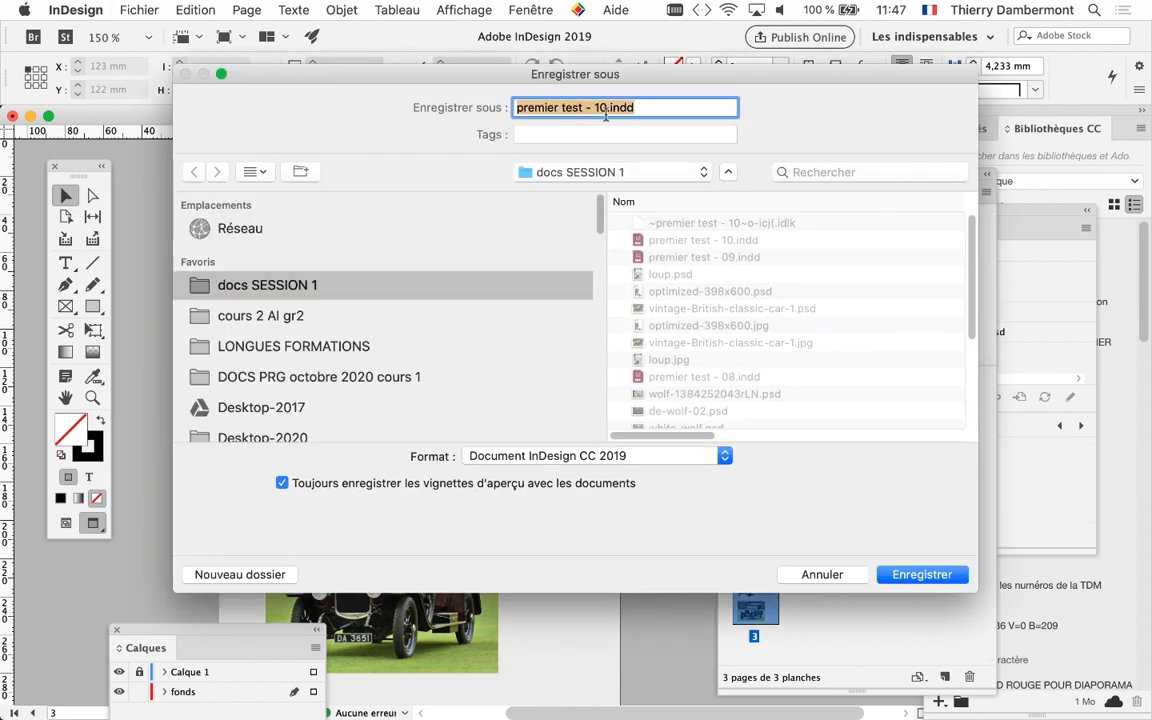
click(607, 108)
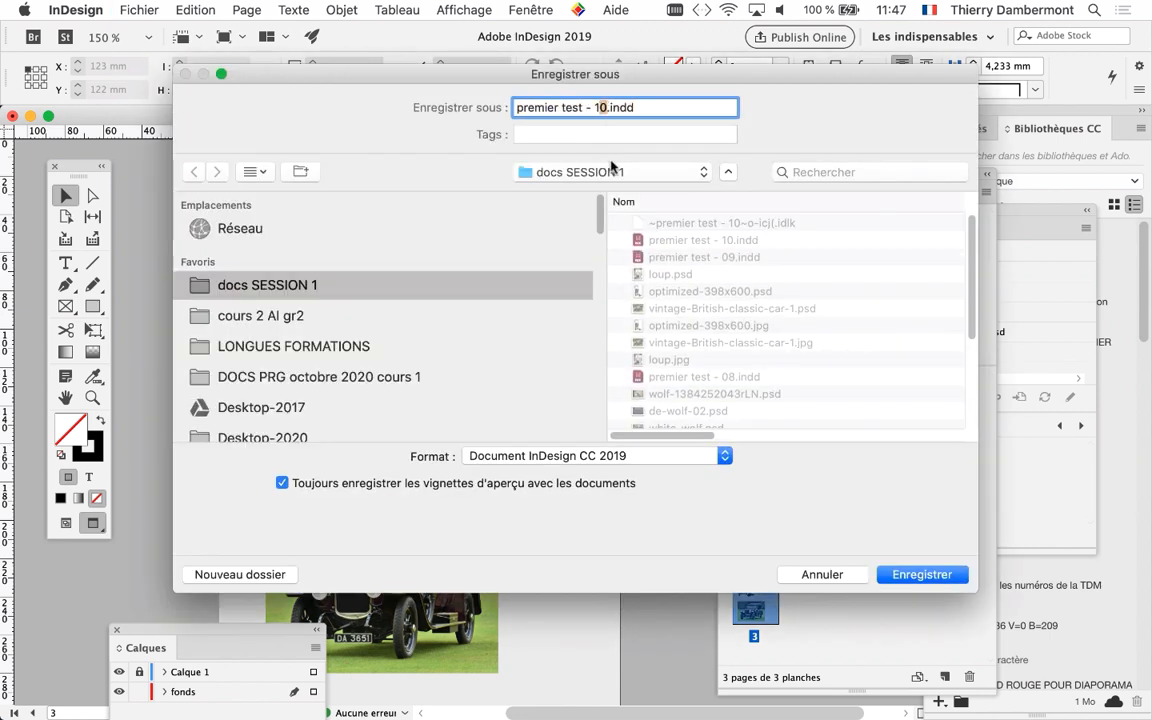
text(1)
click(918, 575)
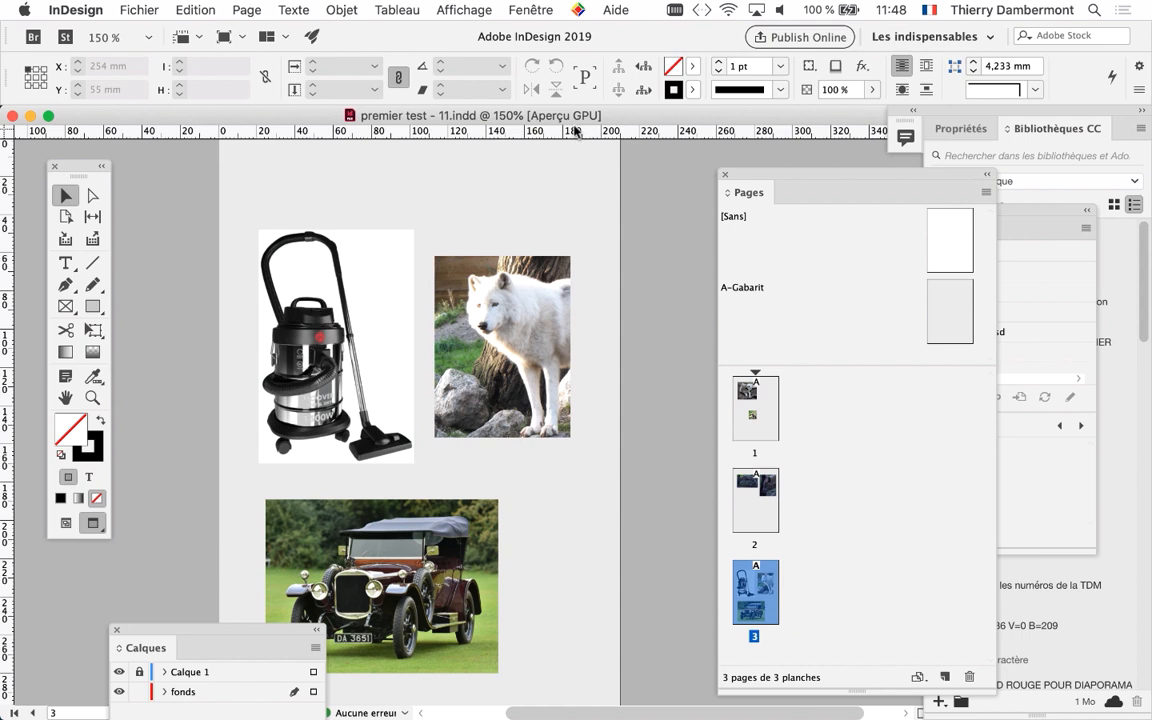
Create a new layer and name it numerotation
drag(249, 632, 617, 191)
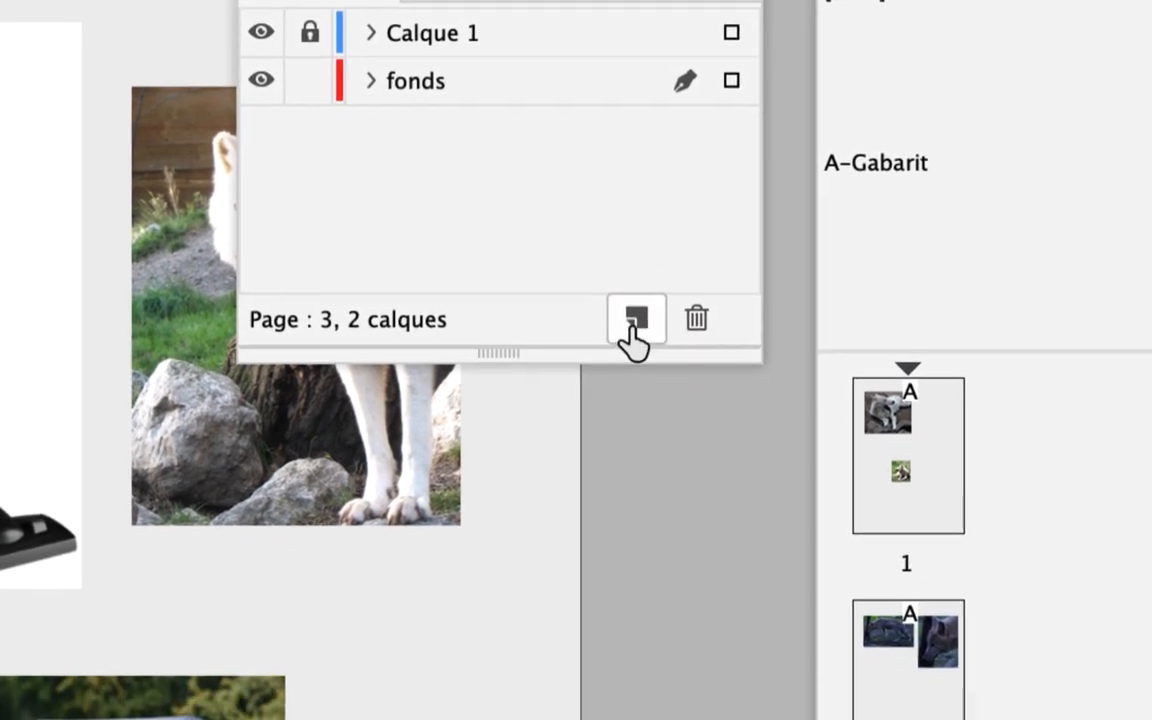
click(698, 483)
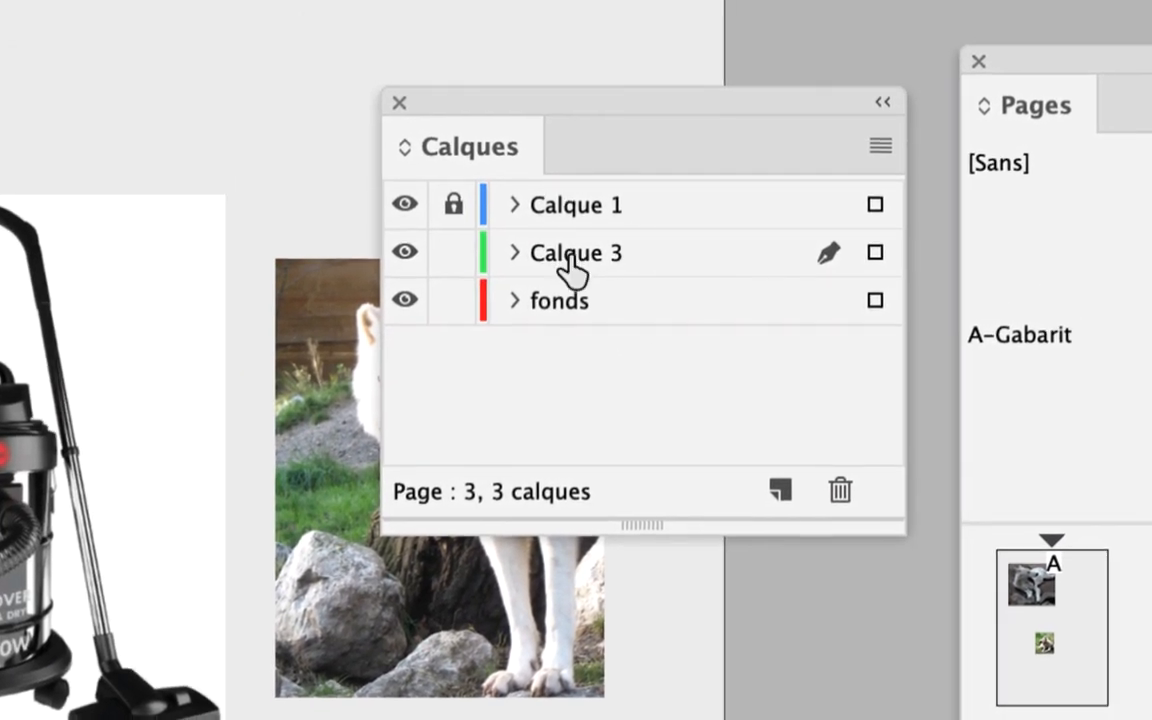
double_click(570, 256)
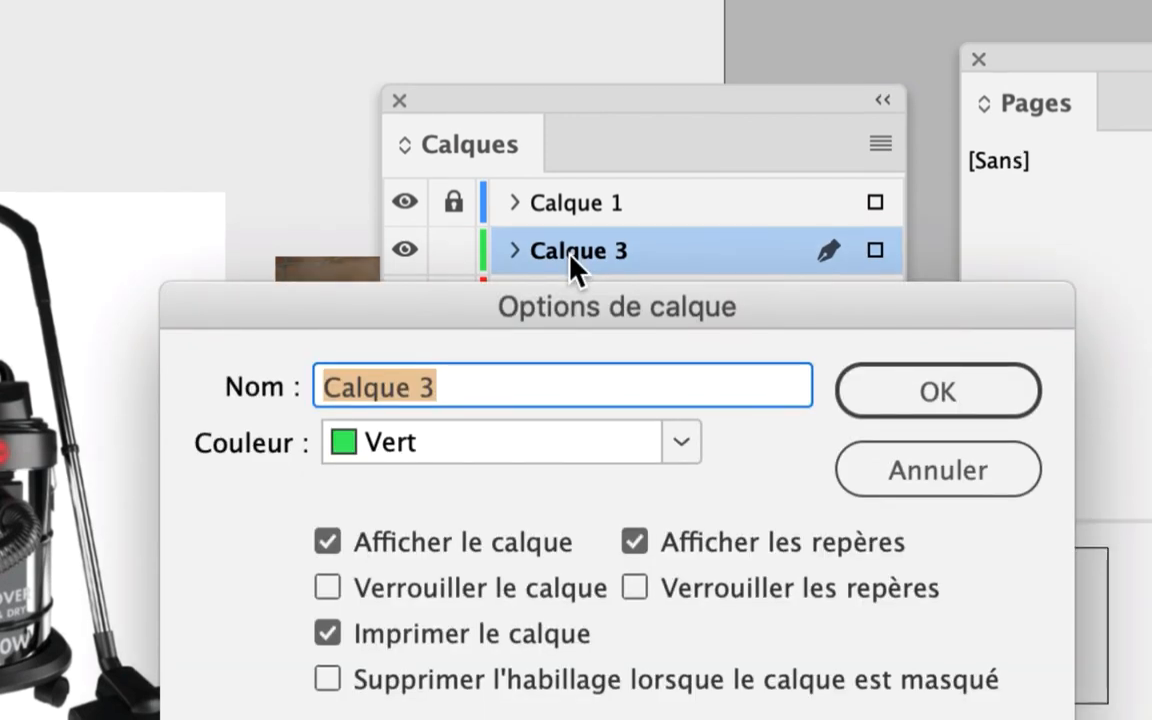
text(nume)
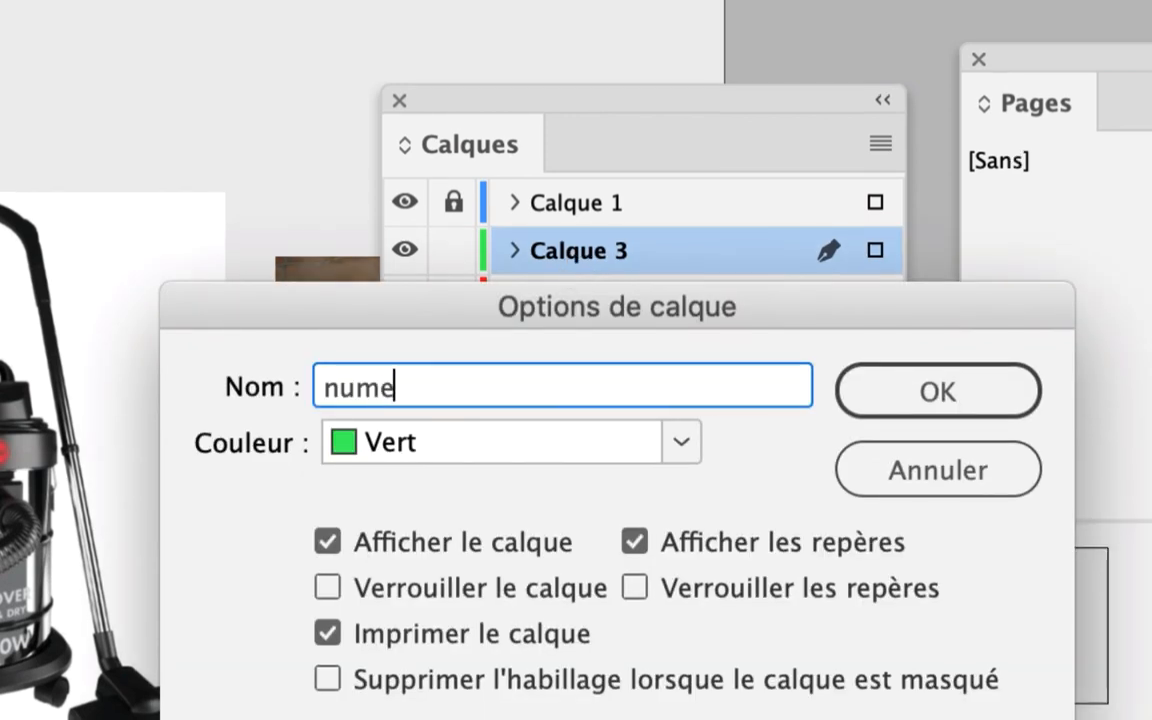
text(rotation)
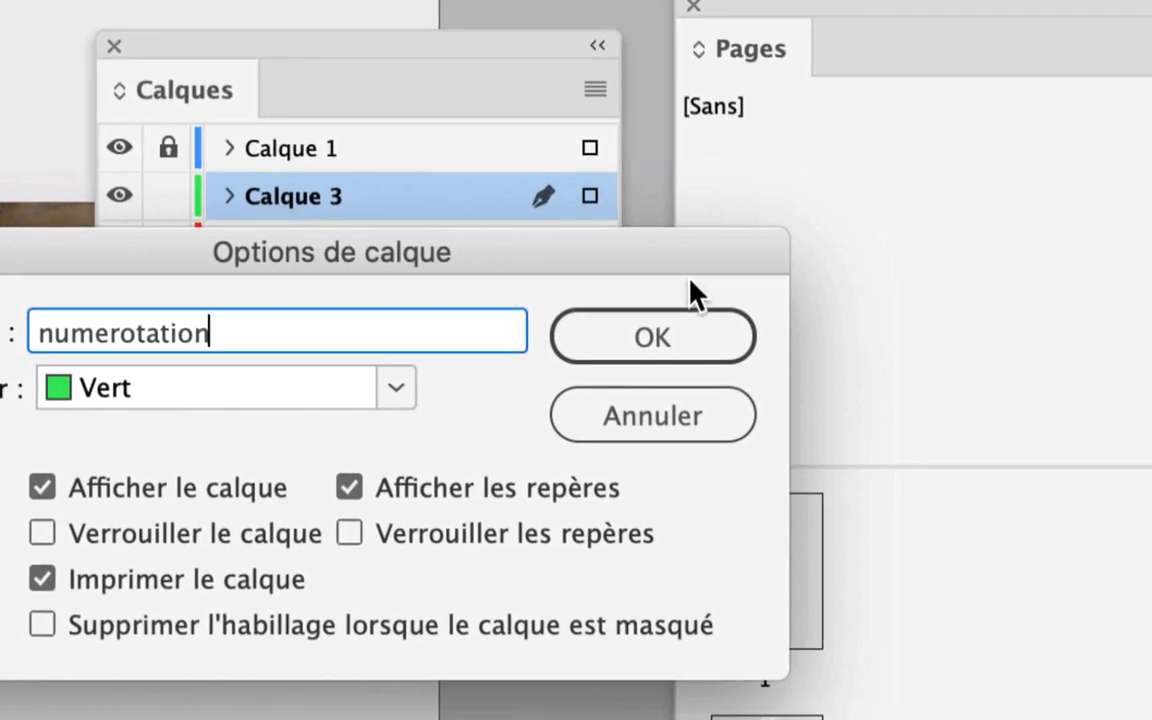
click(962, 388)
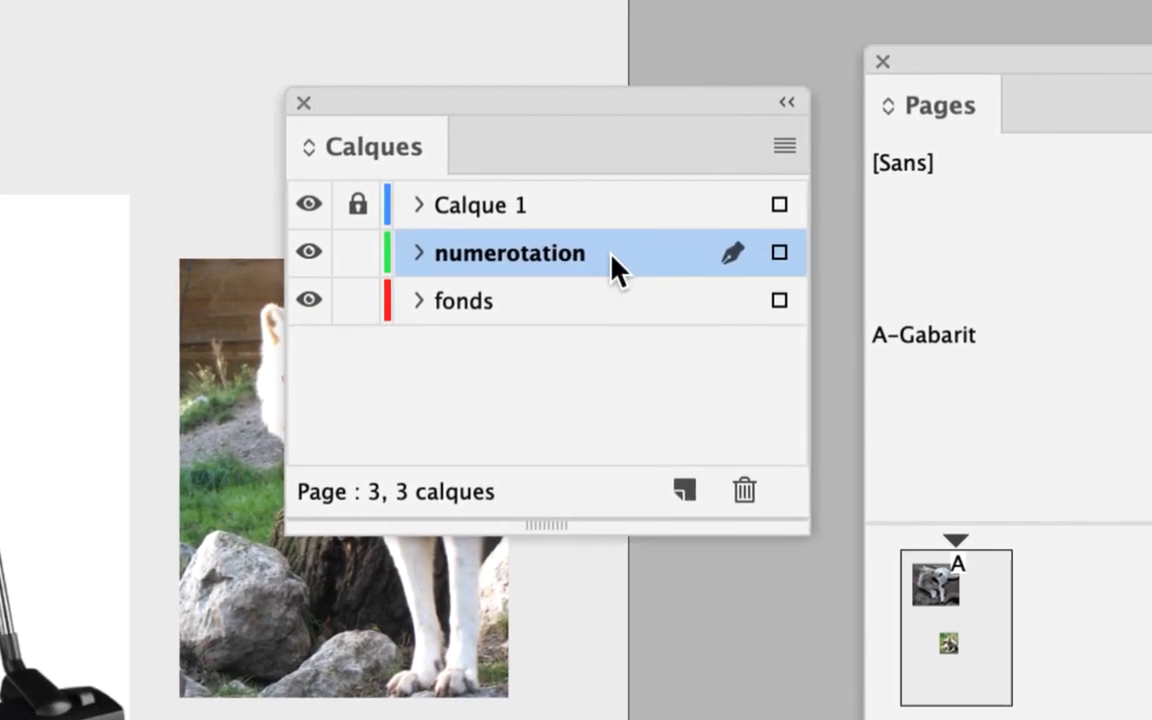
Move the numerotation layer above Calque 1 and lock the fonds layer
mouse_move(615, 268)
mouse_down()
mouse_move(608, 211)
mouse_move(612, 249)
mouse_up()
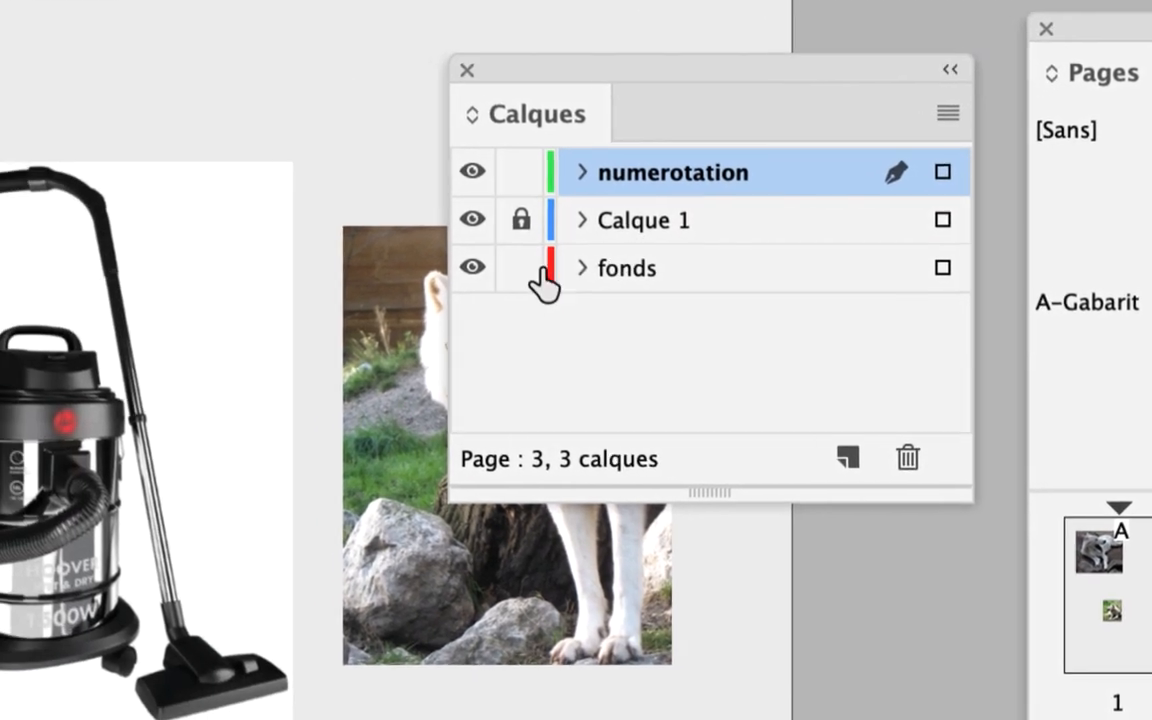
click(390, 326)
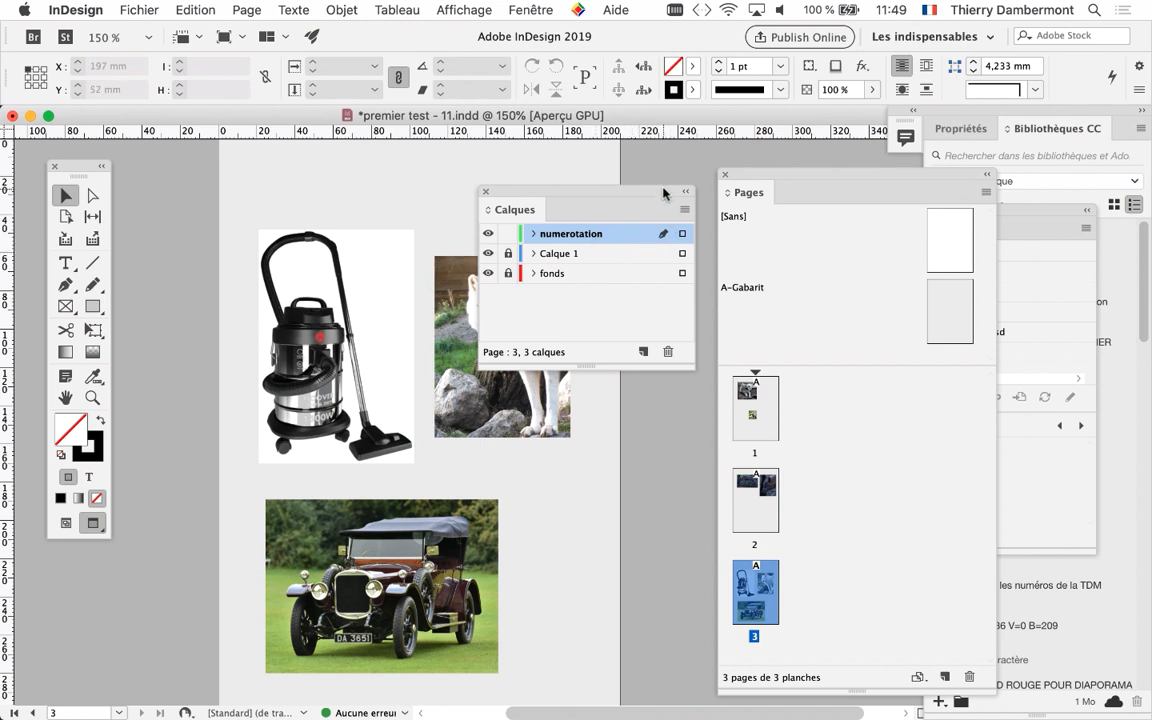
drag(663, 193, 210, 563)
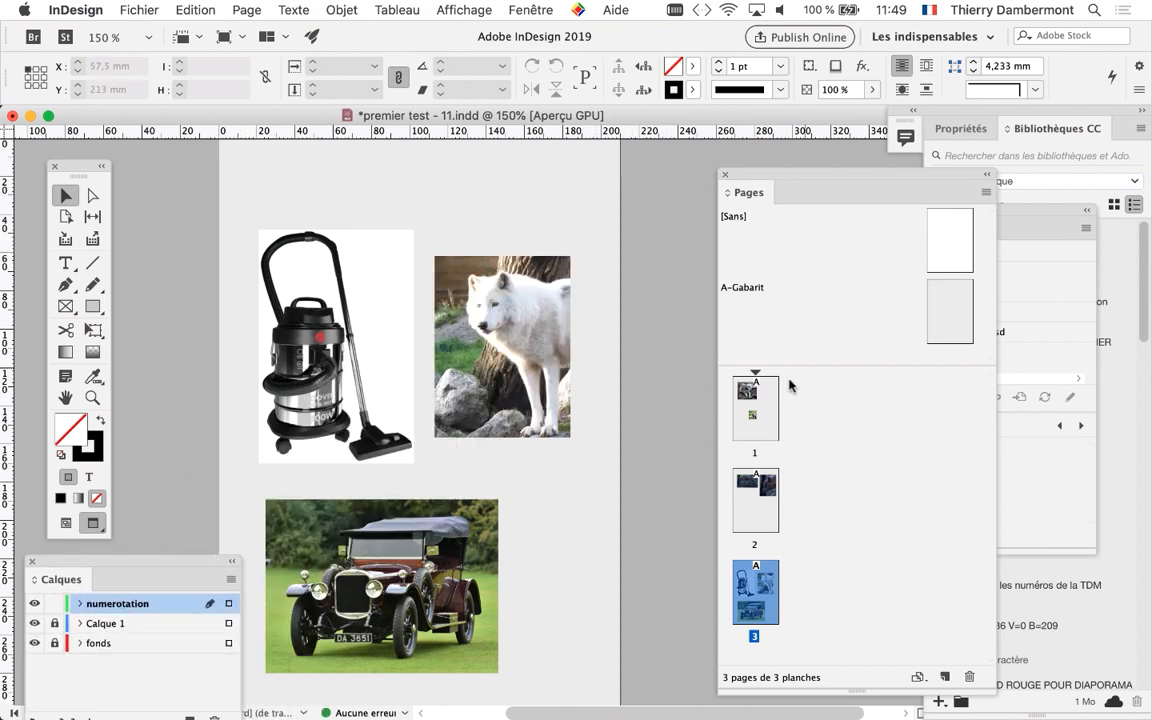
Open the A-Gabarit master page and draw a small text frame near its lower-right corner on the numerotation layer
double_click(948, 323)
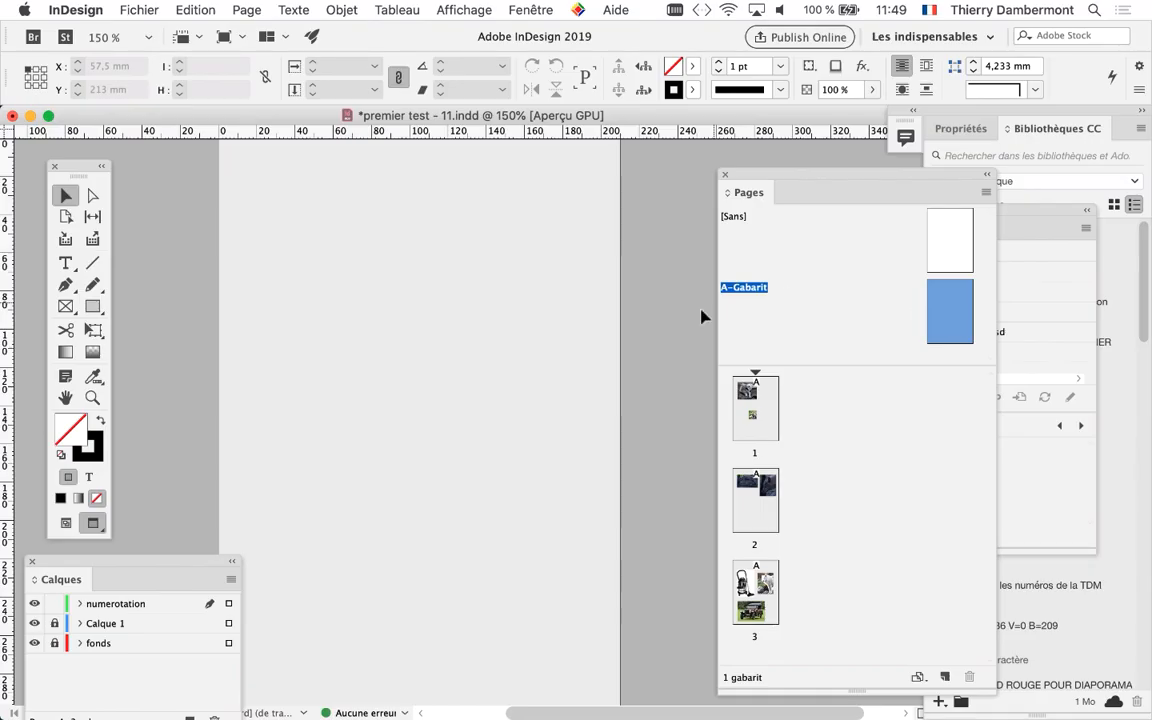
drag(463, 414, 488, 240)
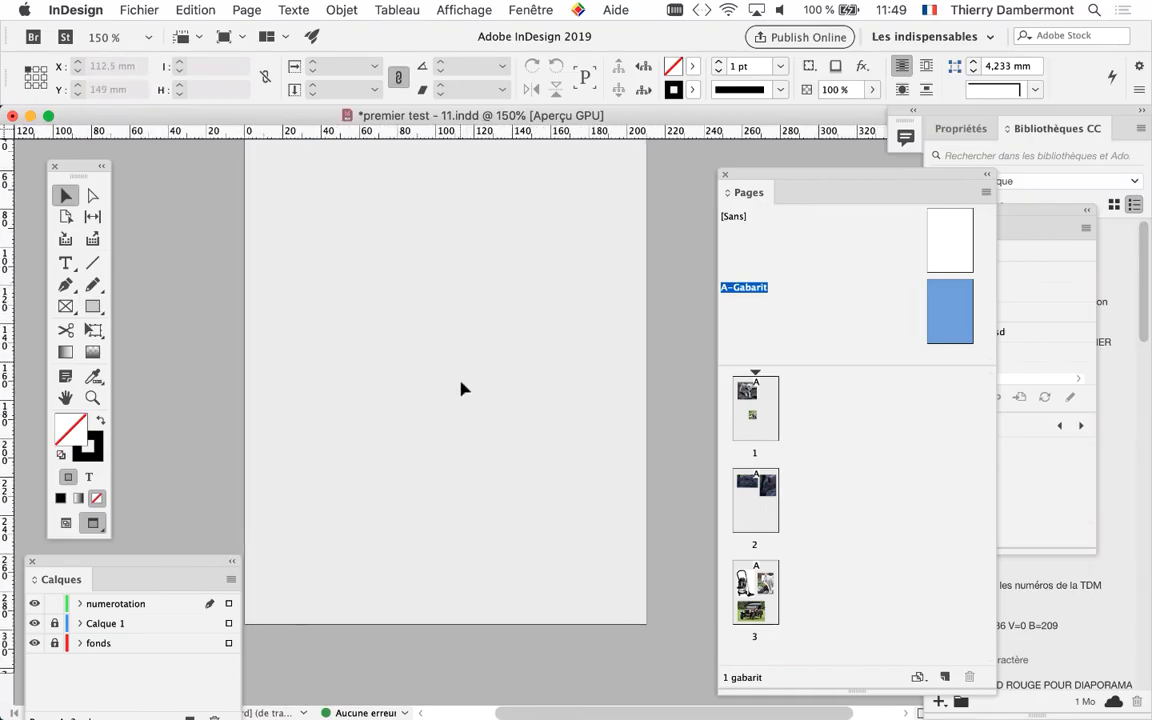
drag(78, 176, 116, 244)
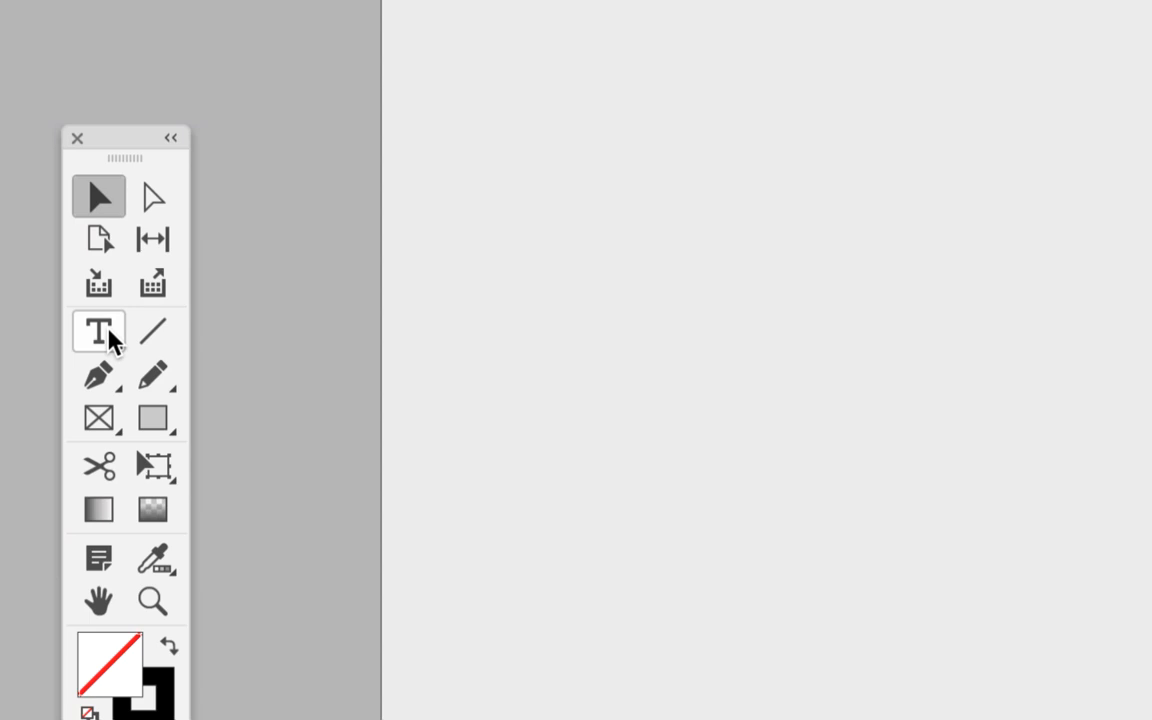
click(109, 333)
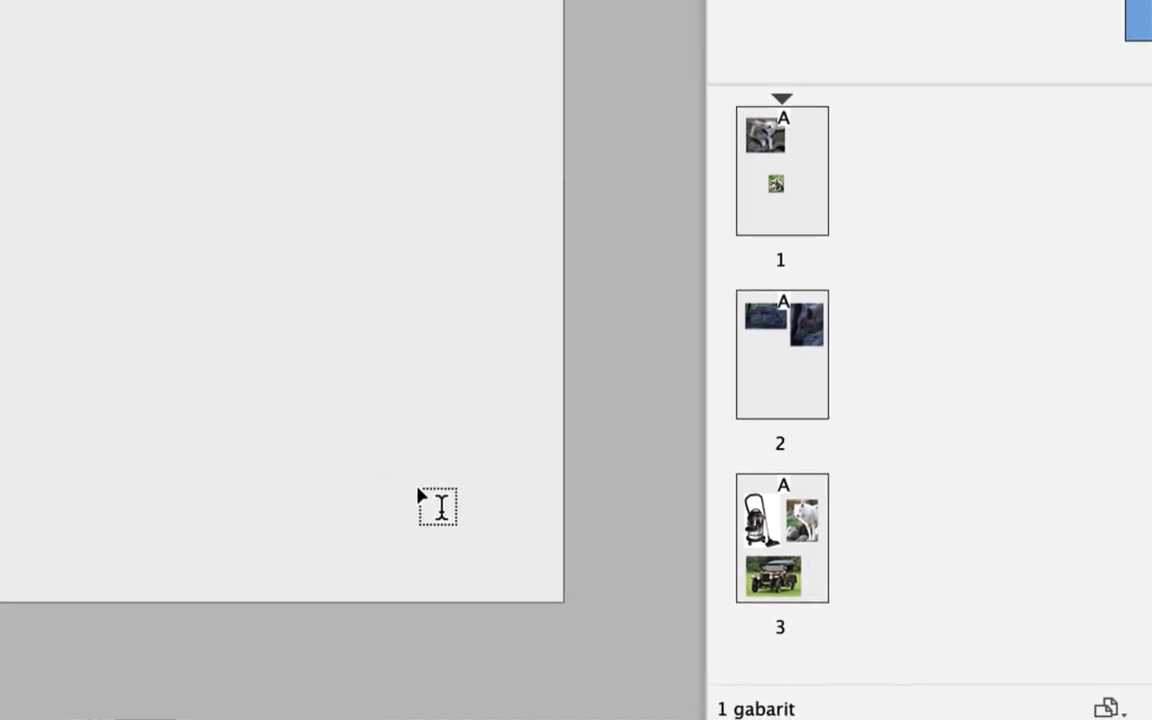
drag(414, 484, 474, 554)
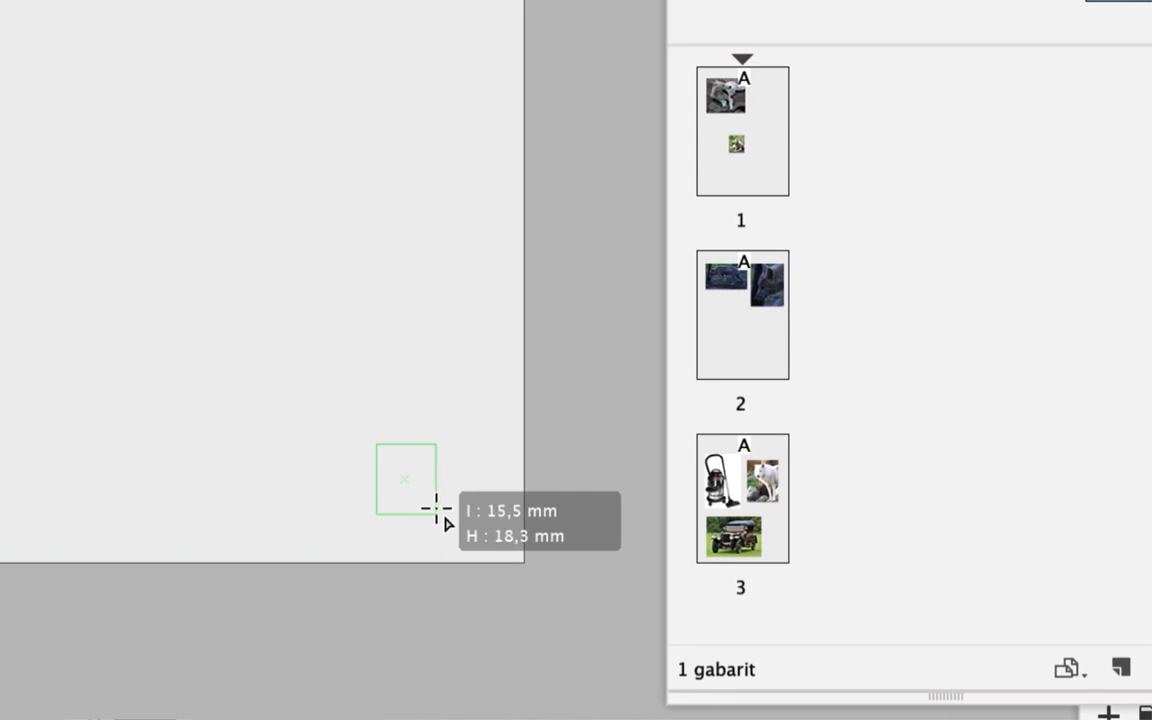
drag(436, 509, 437, 505)
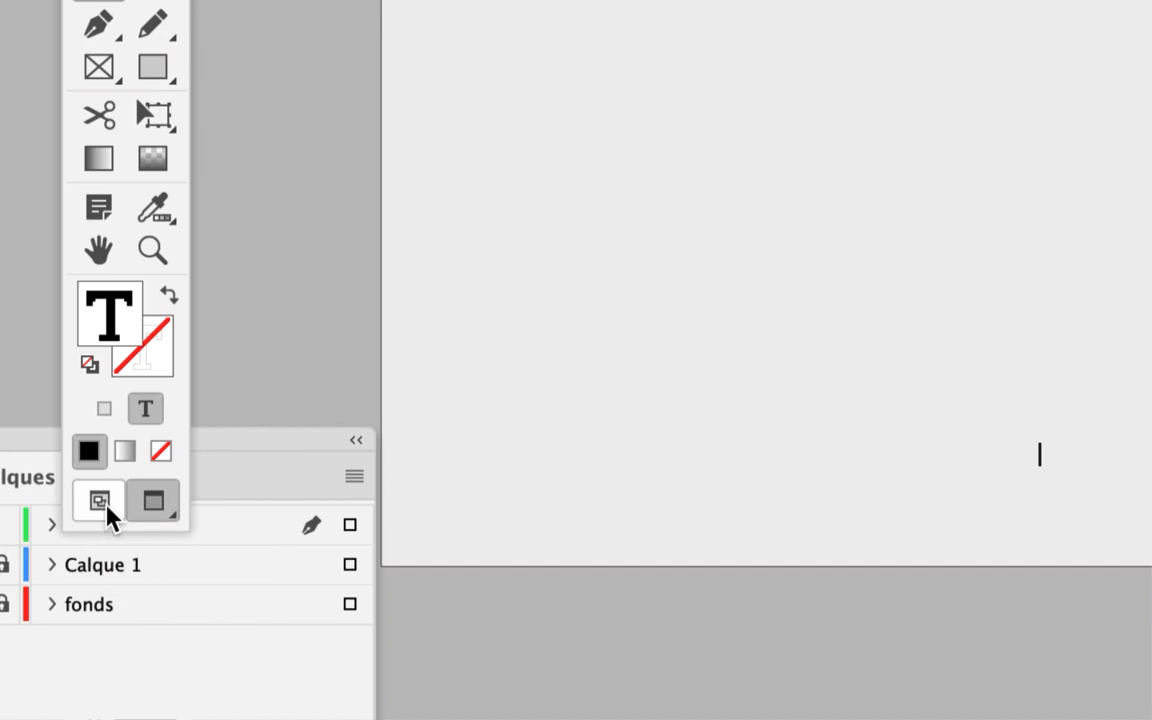
Switch to the normal view mode to show margins and frame edges, and activate the Selection tool on the new text frame
click(107, 508)
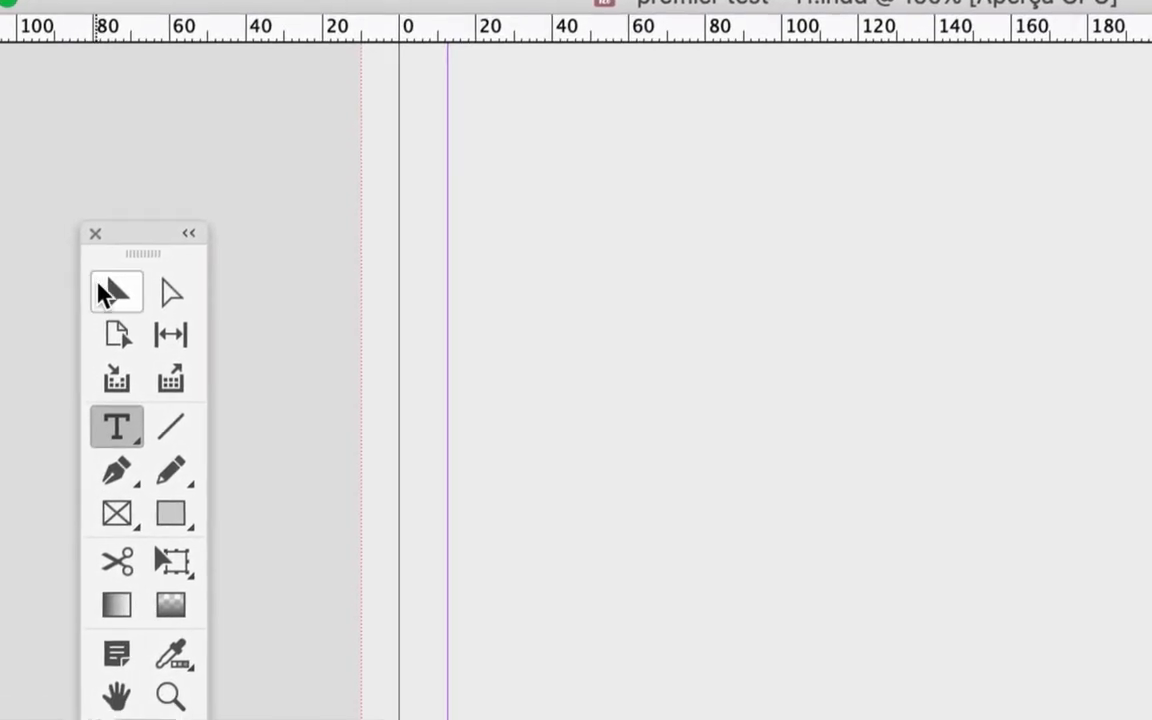
click(105, 292)
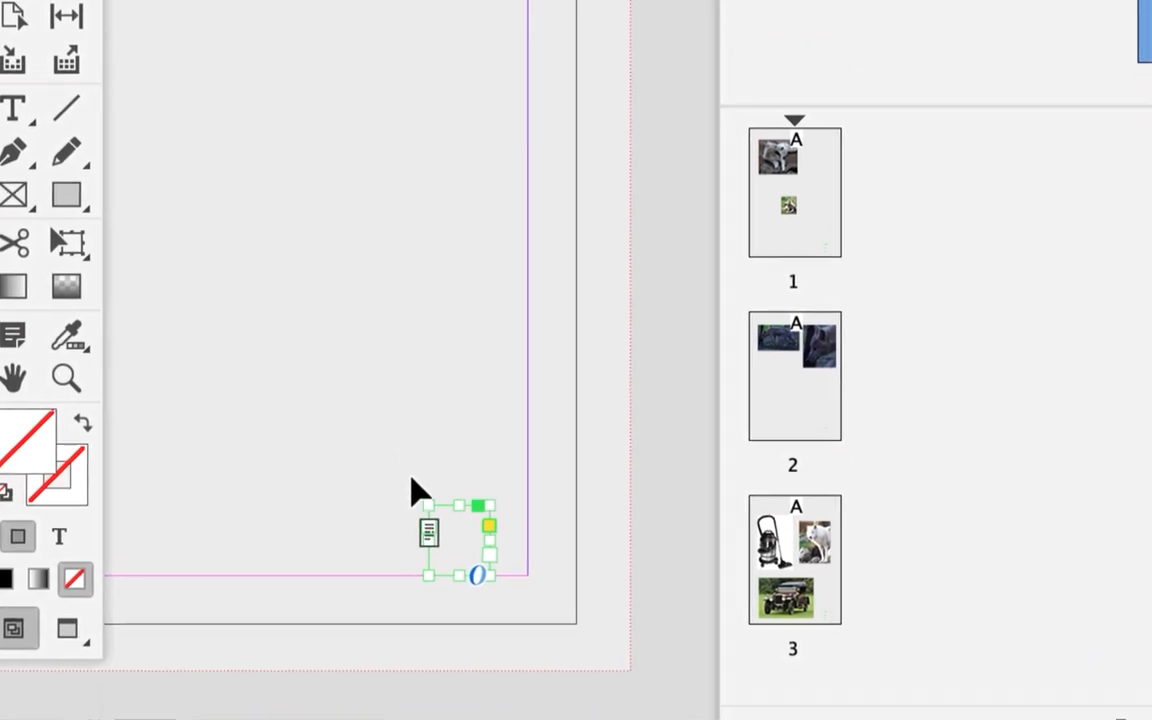
scroll(472, 562, up, 3)
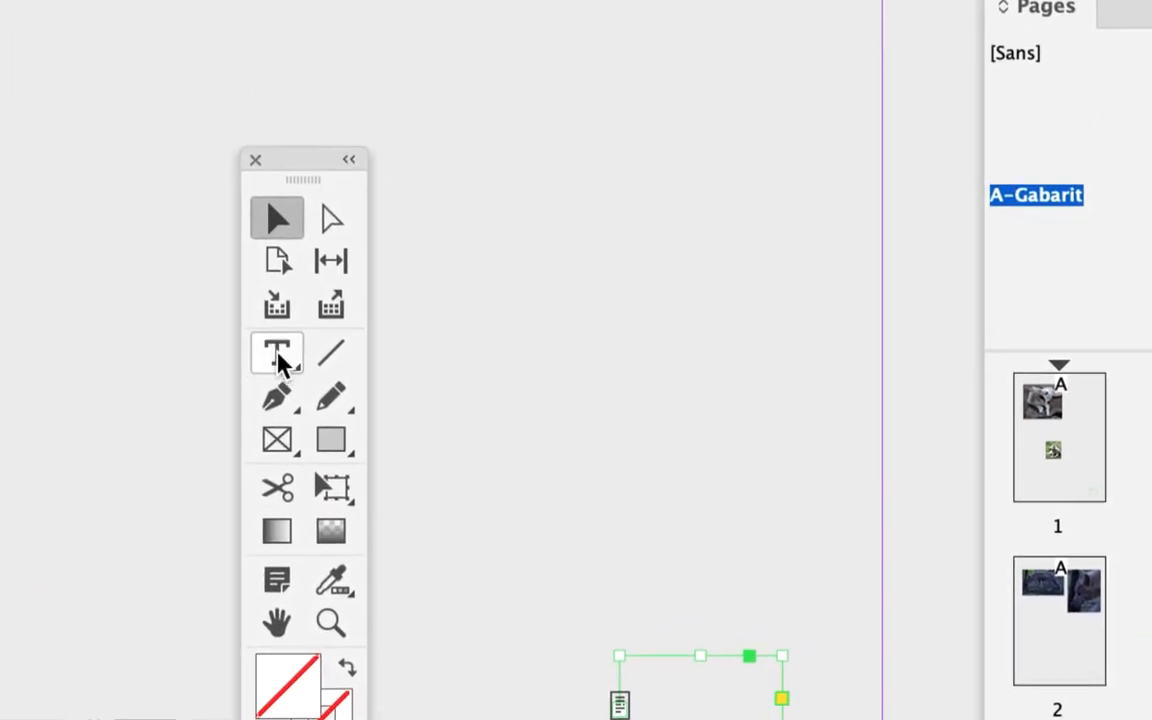
click(305, 367)
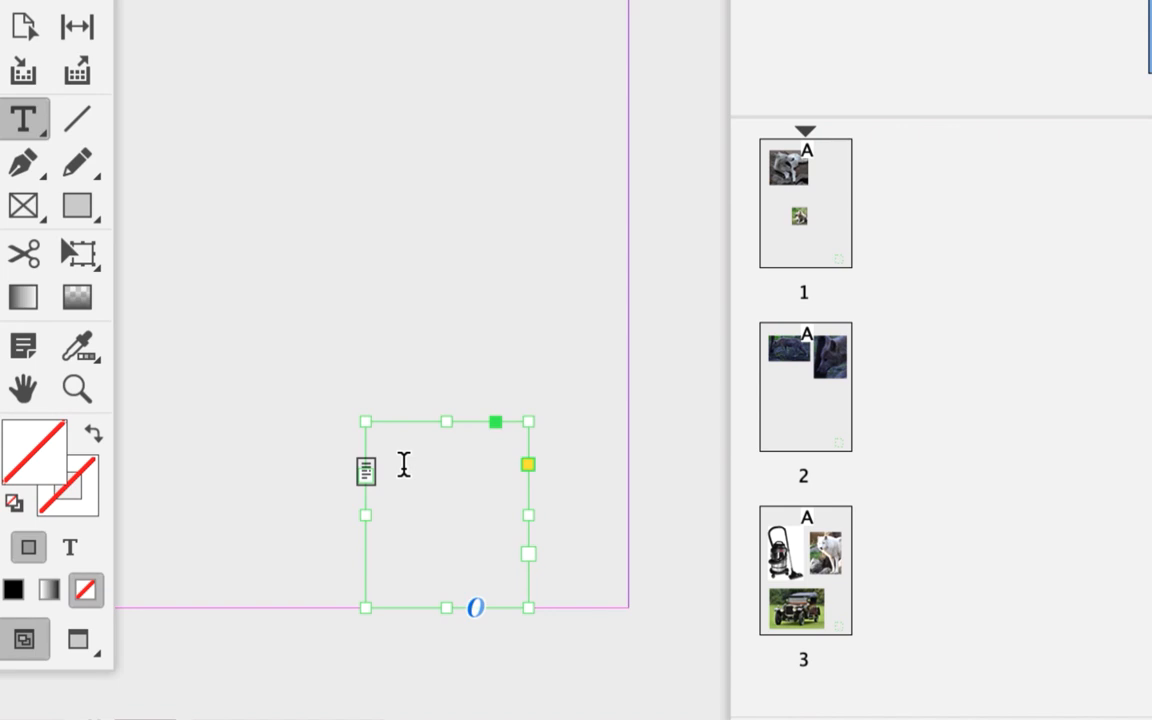
click(404, 465)
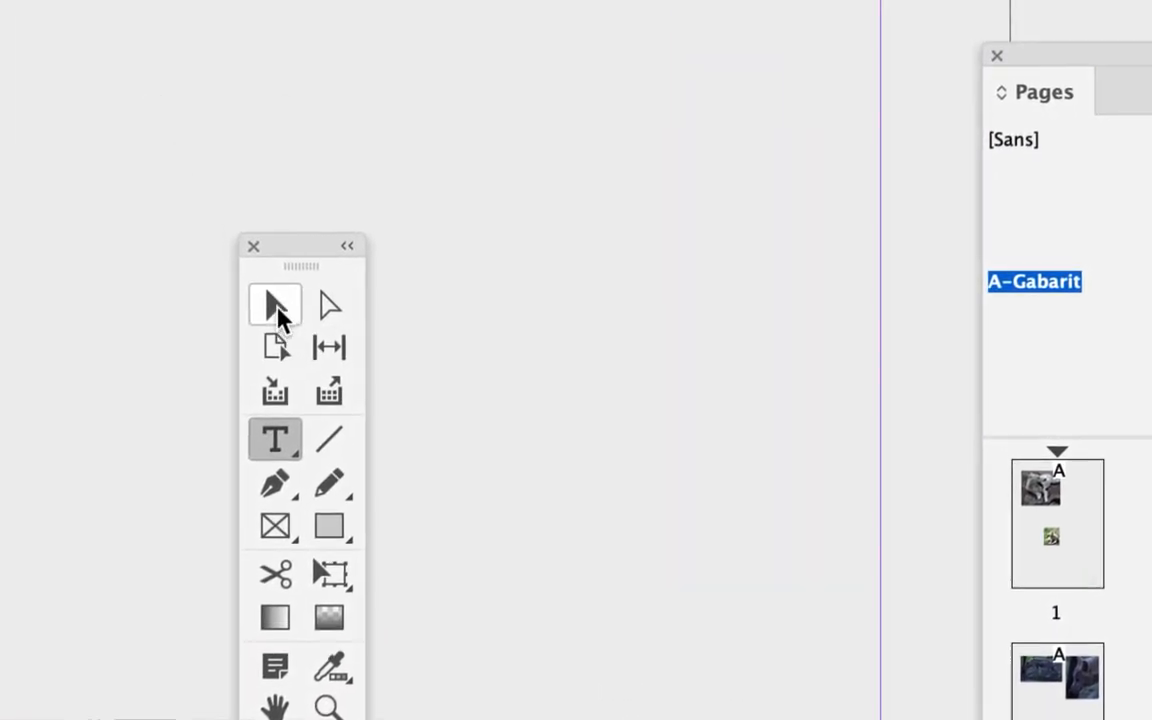
click(280, 313)
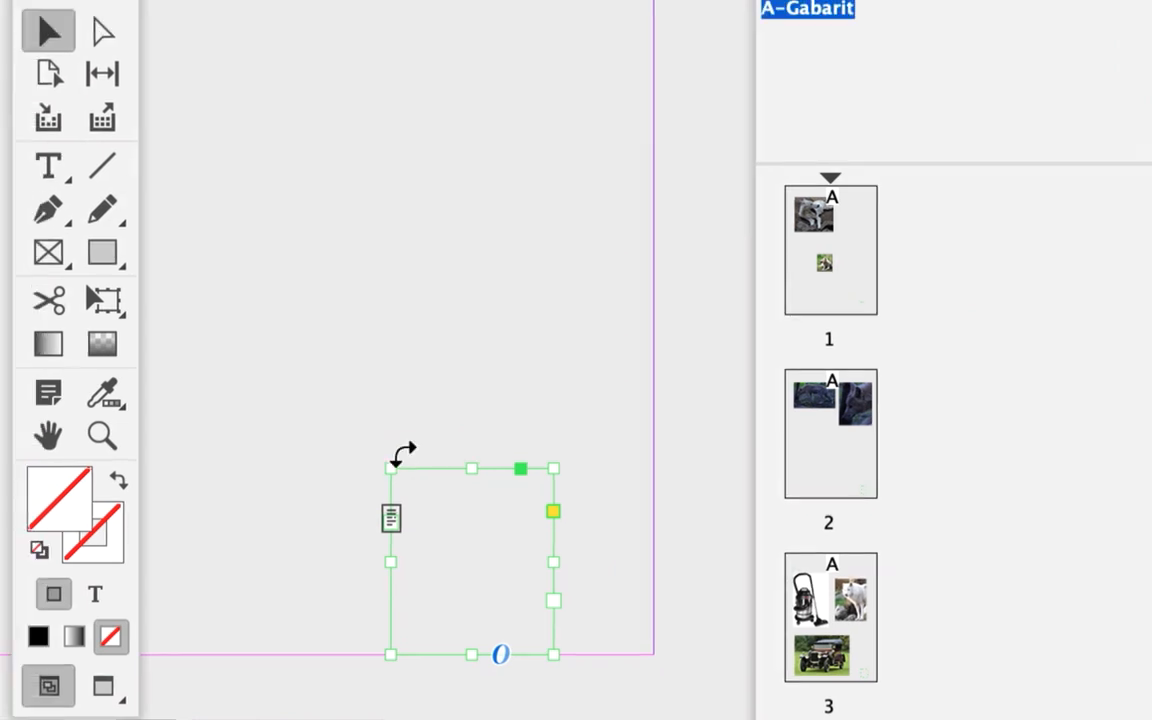
Insert the current page number marker (Numéro de page active) in the A-Gabarit text frame
click(48, 166)
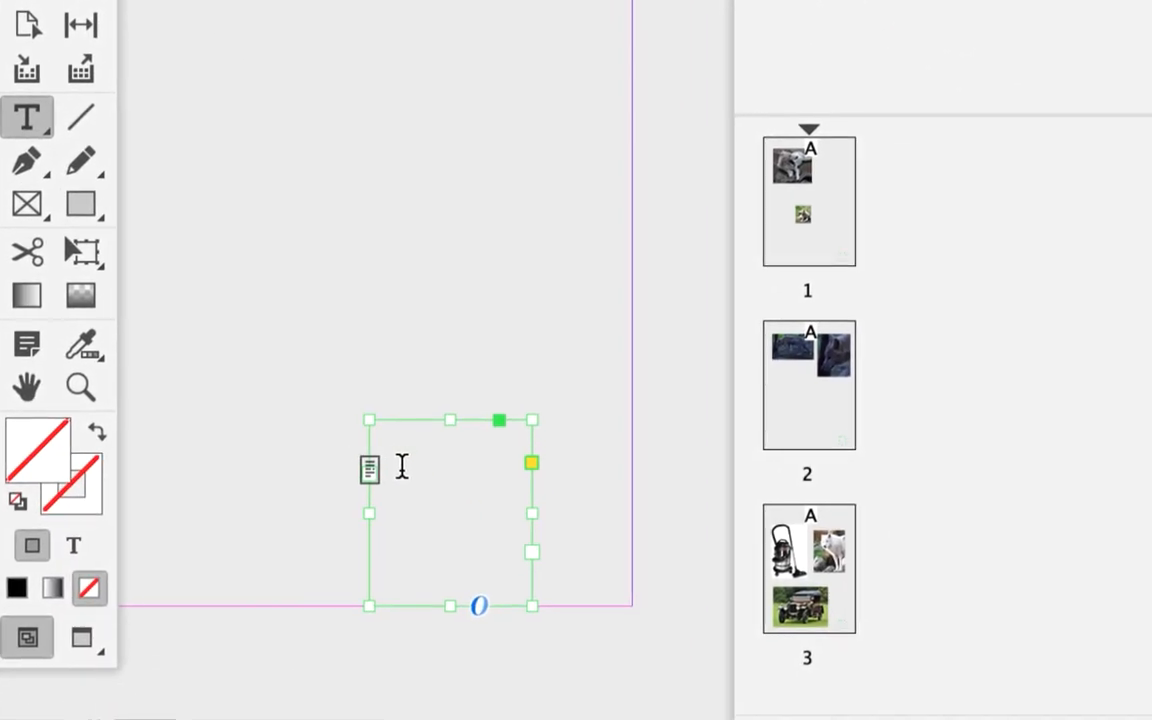
click(401, 466)
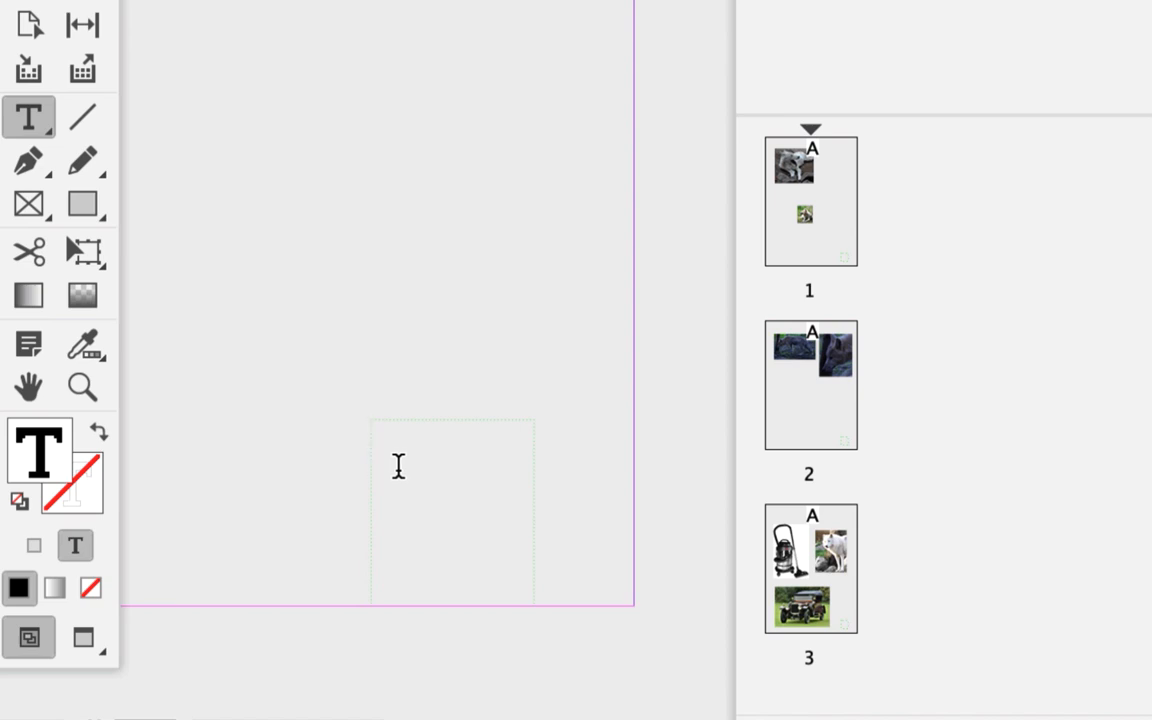
right_click(398, 466)
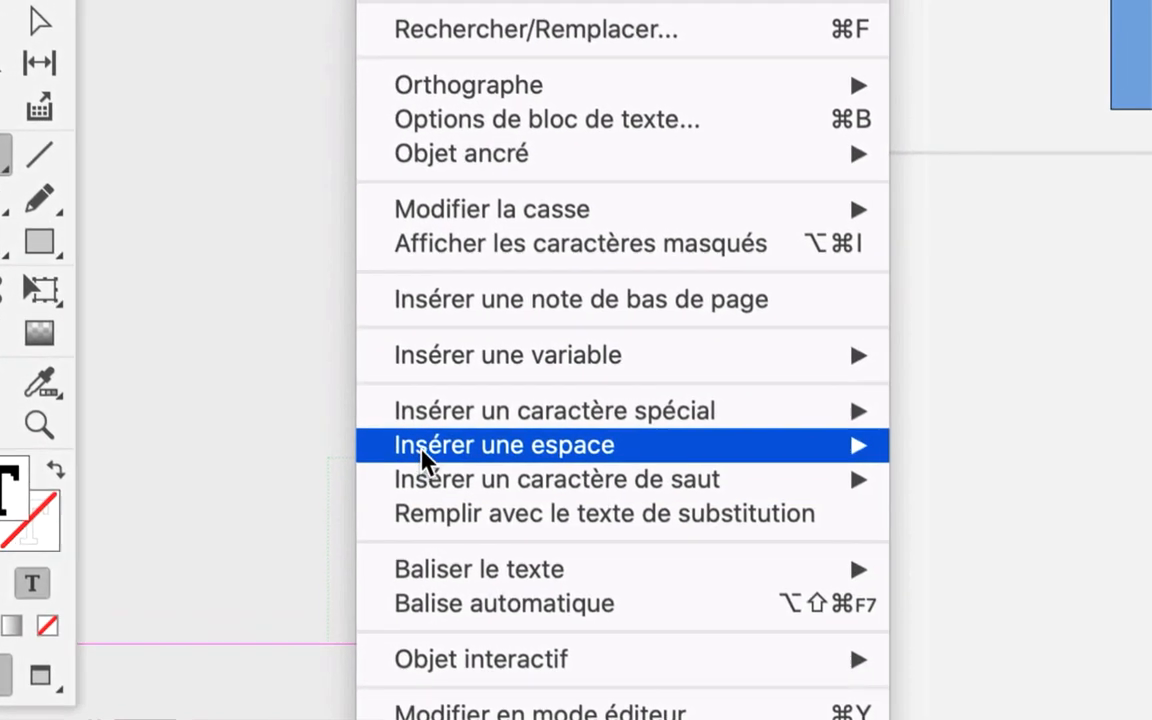
mouse_move(430, 414)
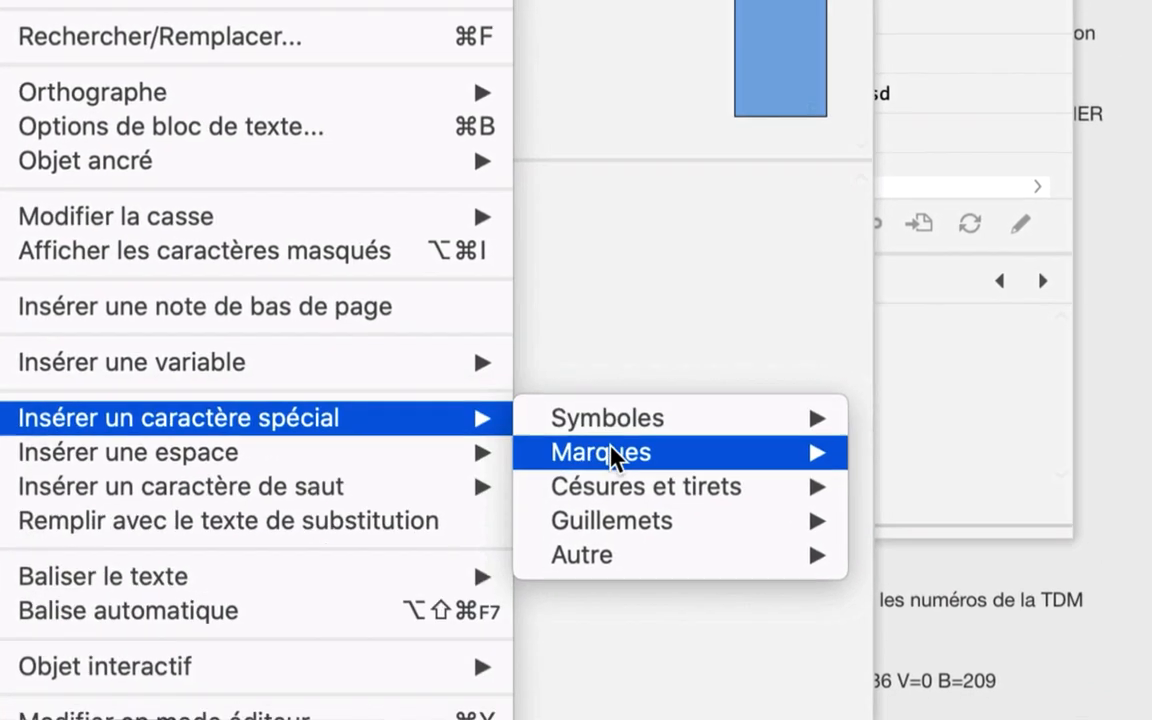
mouse_move(828, 469)
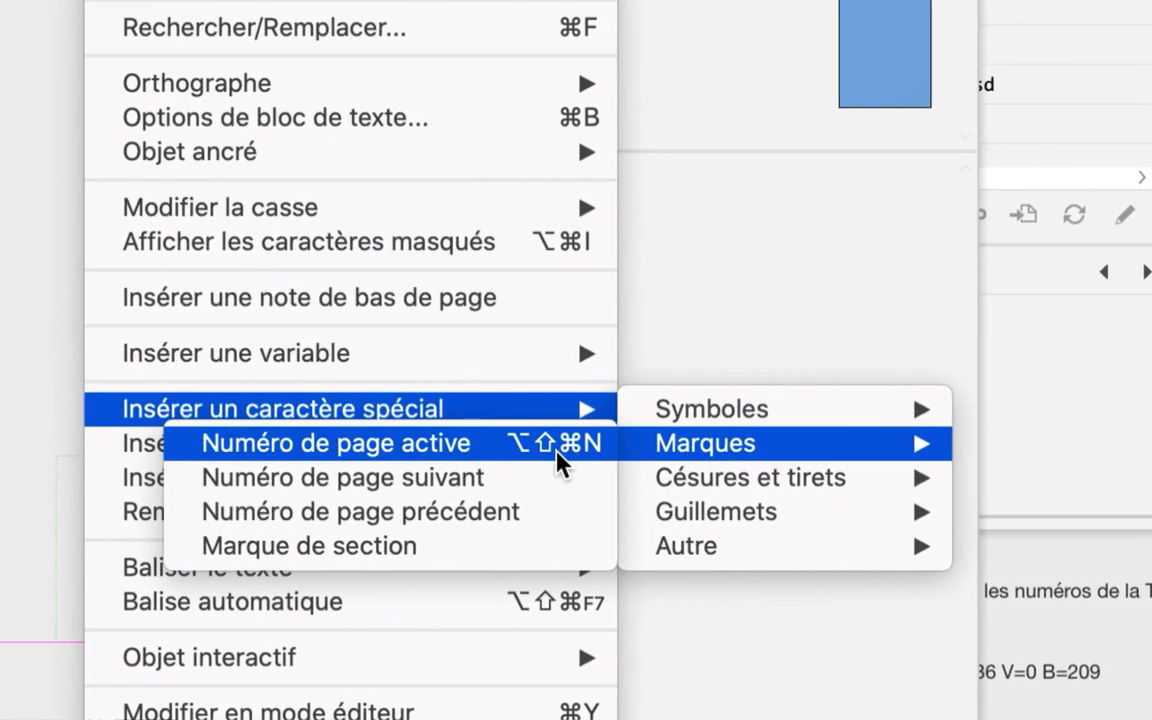
click(557, 451)
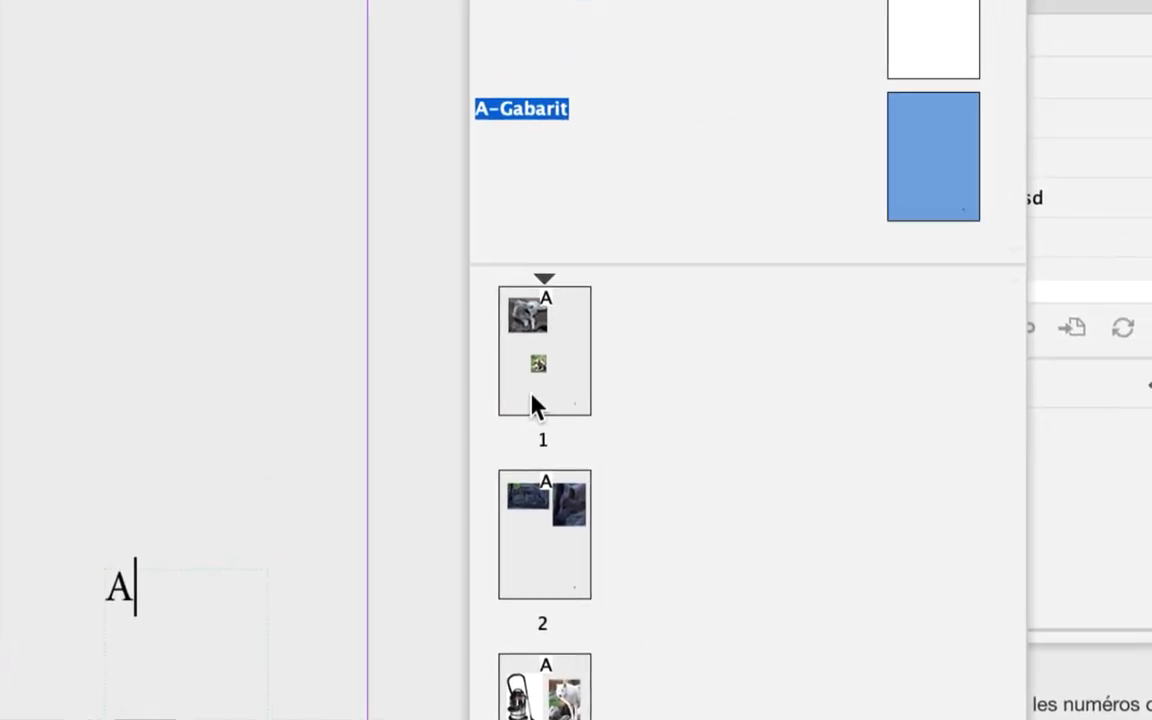
Display the document pages one after another through page 3 to check the automatic page number in their lower-right corner
alt+click(533, 405)
double_click(533, 405)
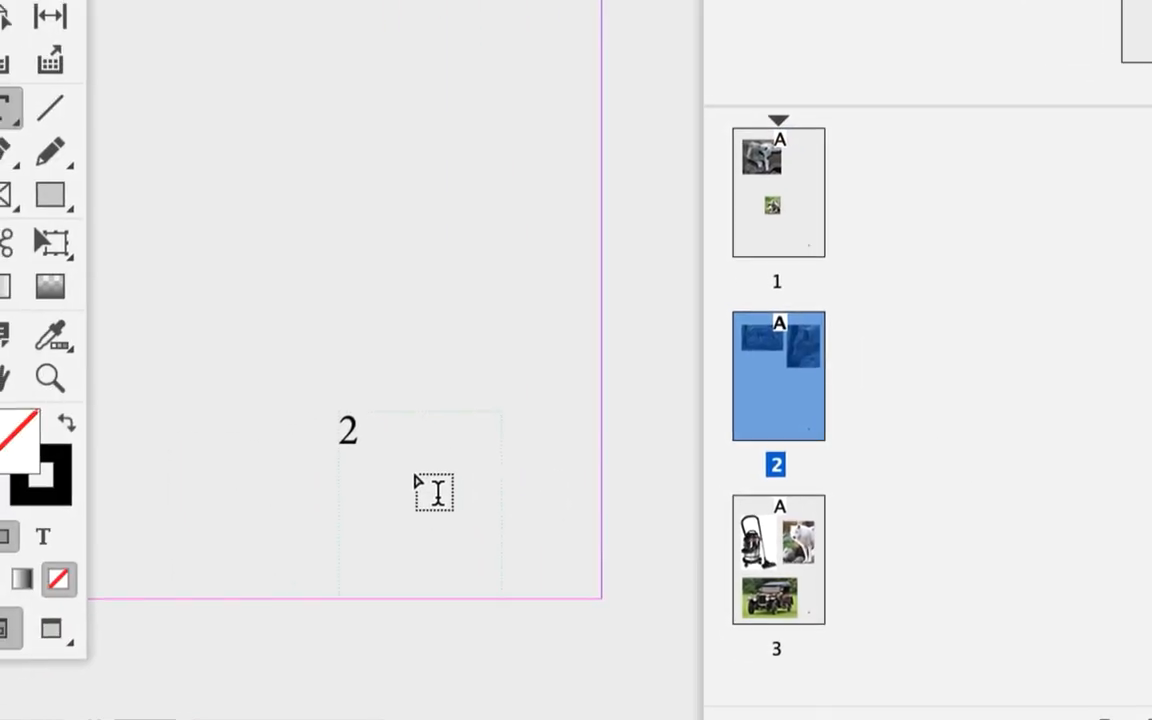
double_click(596, 610)
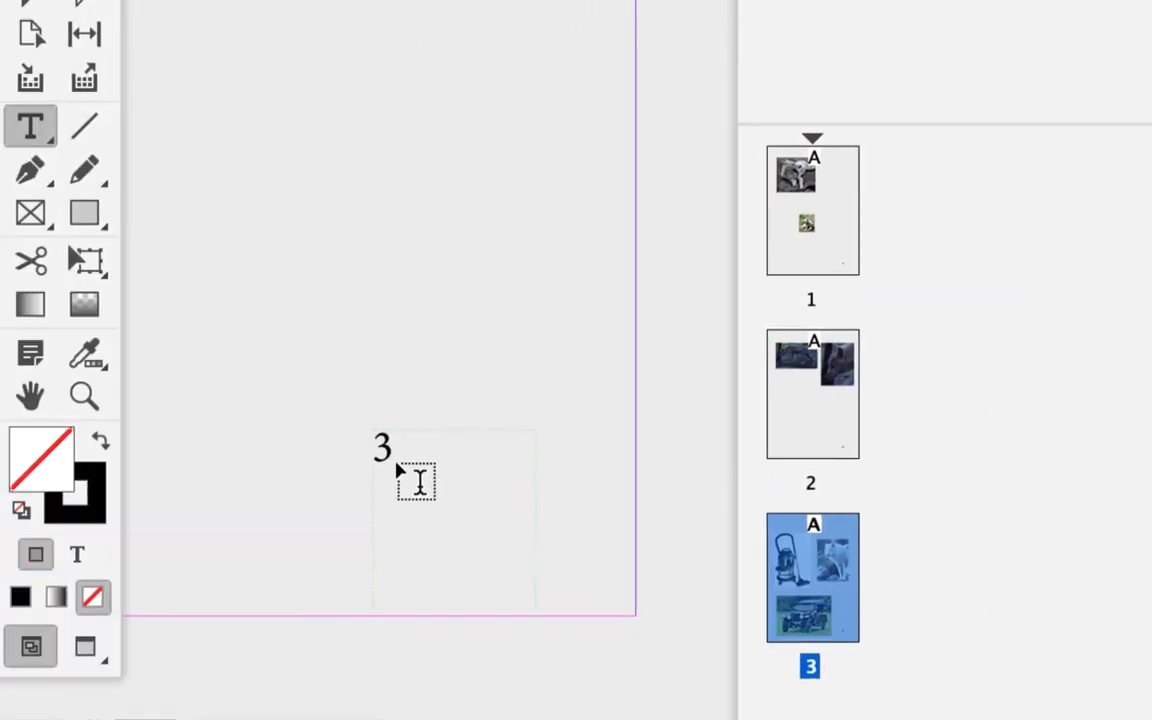
Display pages 2 and 1, then return through page 2 to page 3, checking each page's automatic number
double_click(510, 349)
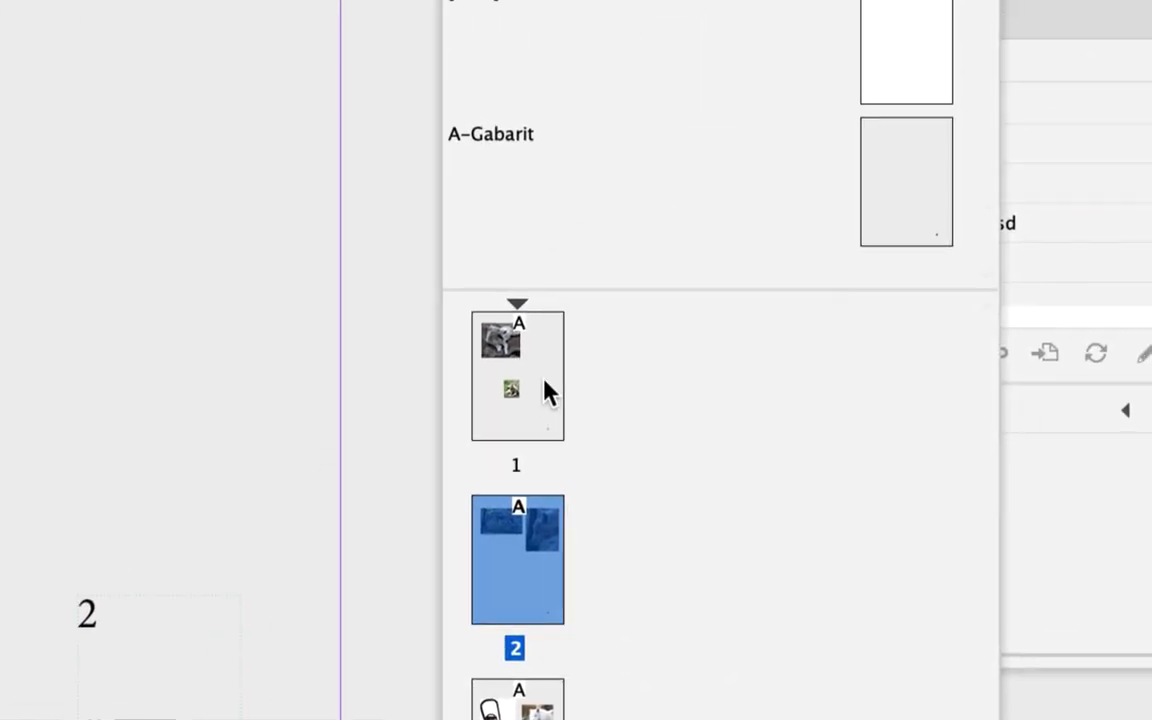
double_click(544, 382)
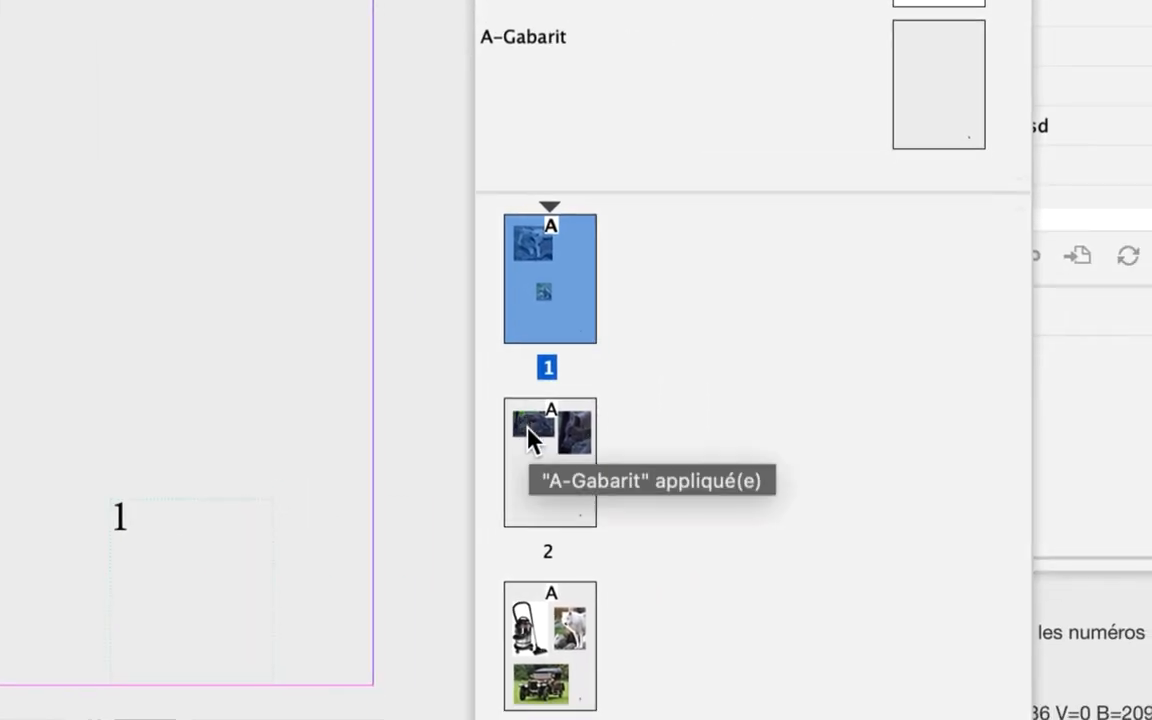
double_click(528, 428)
double_click(532, 505)
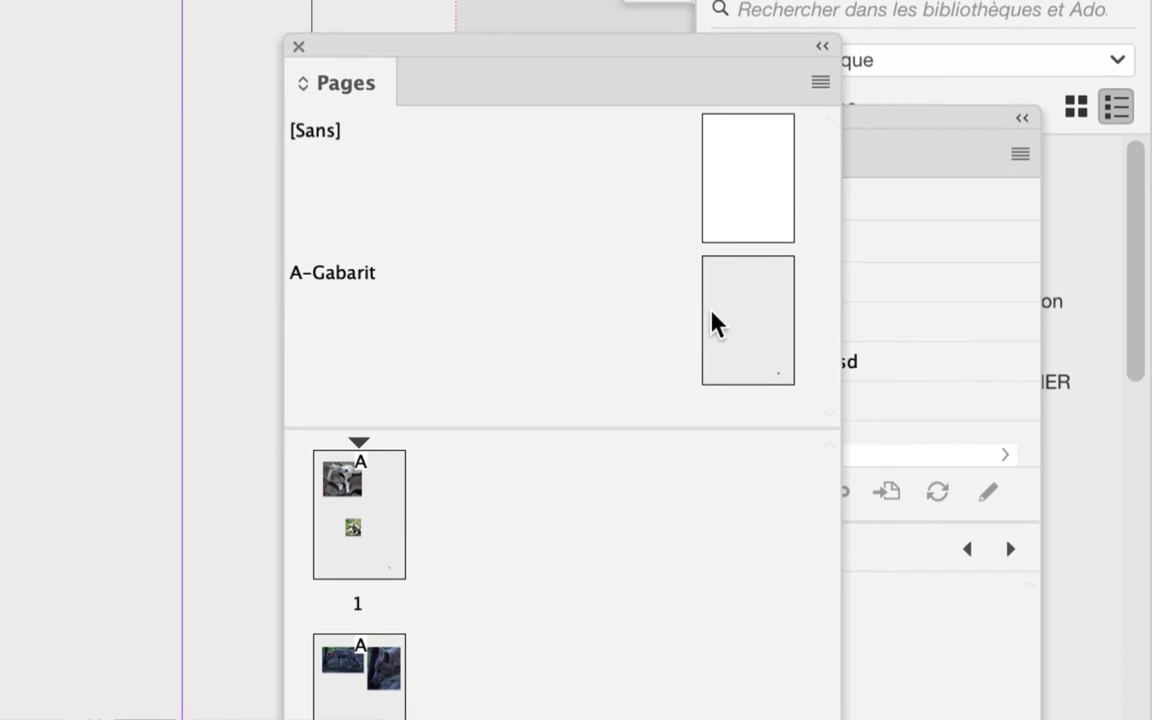
Delete the page number marker from the A-Gabarit text frame and insert the Numéro de page active marker again
double_click(724, 322)
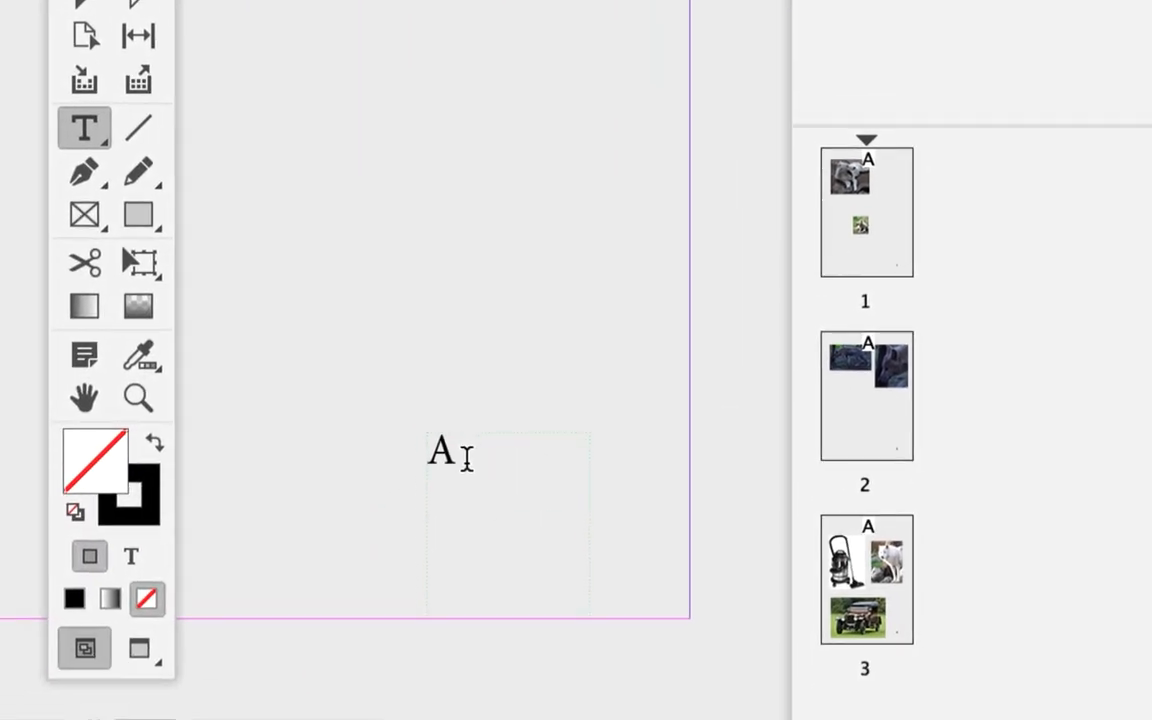
drag(465, 457, 430, 456)
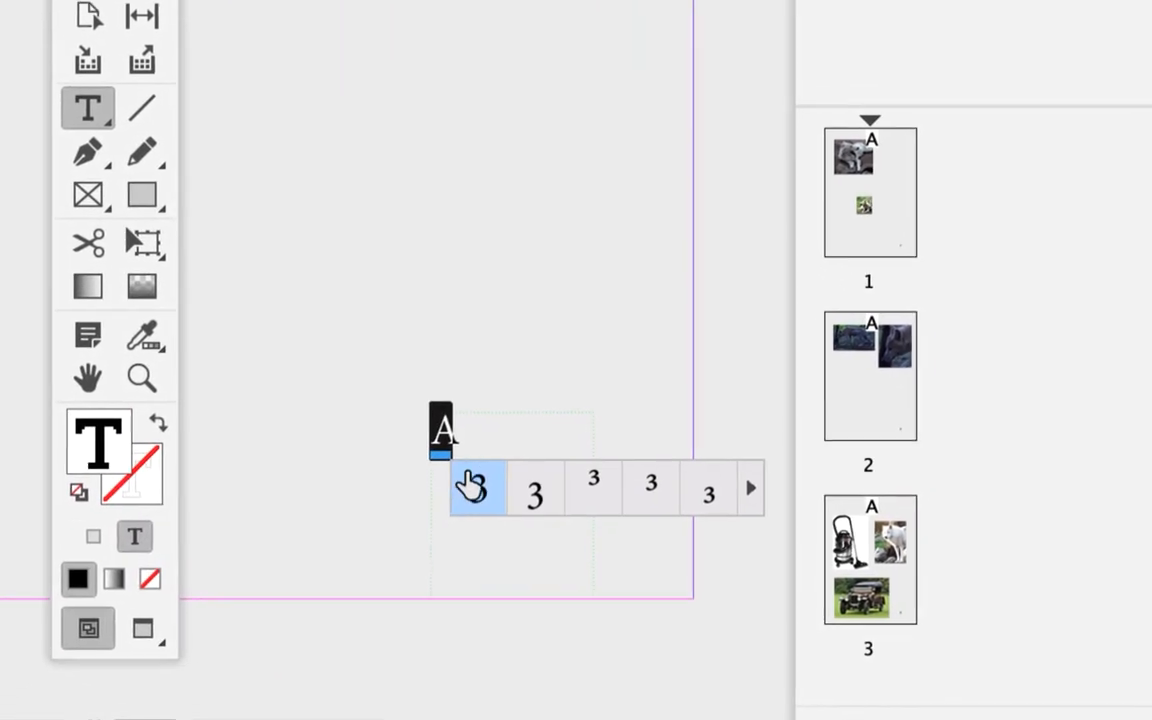
click(470, 446)
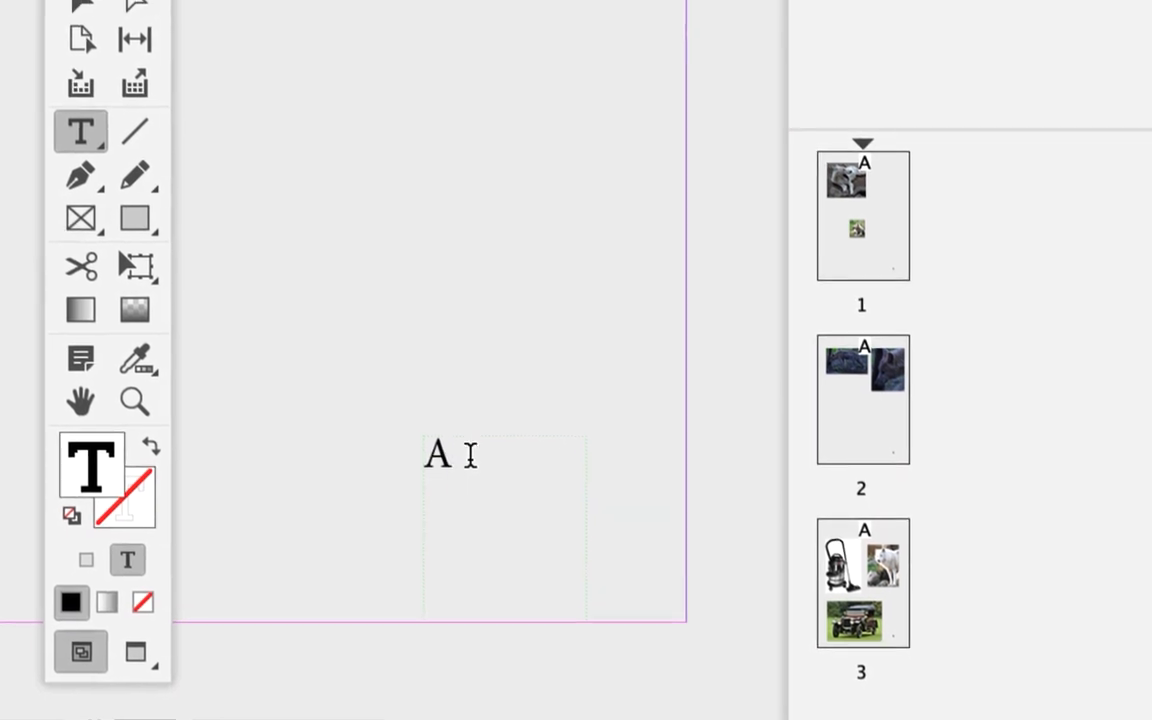
mouse_move(467, 455)
mouse_down()
mouse_move(422, 459)
mouse_move(449, 470)
mouse_up()
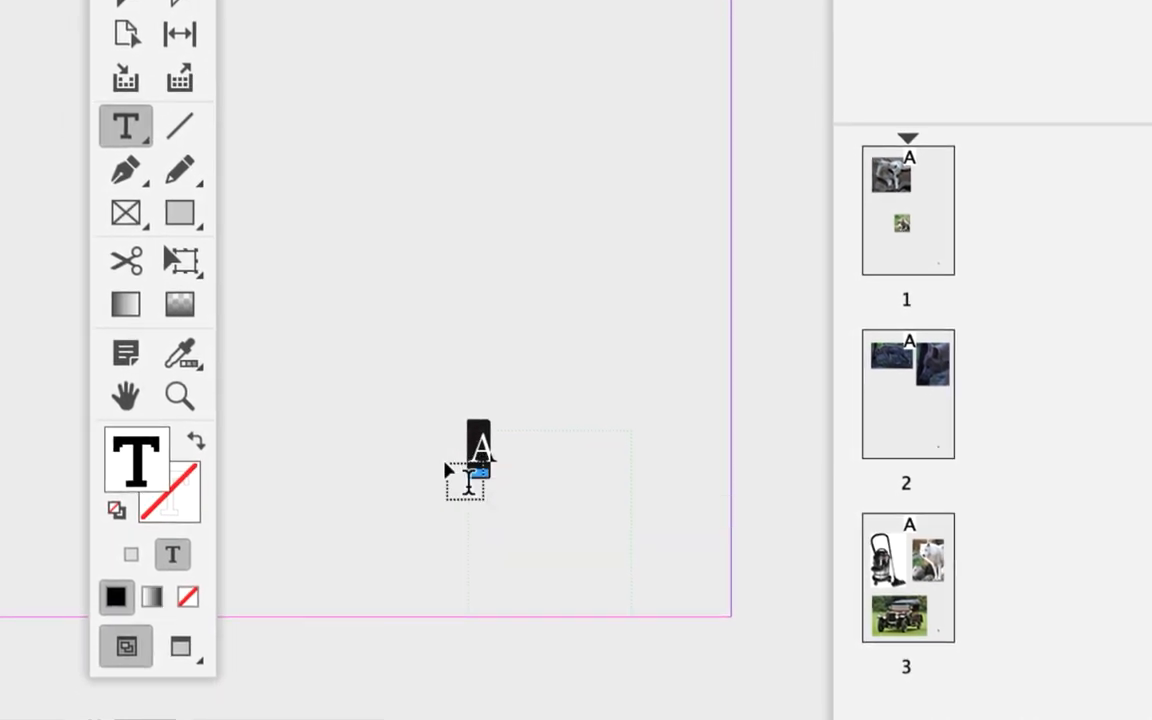
key(BackSpace)
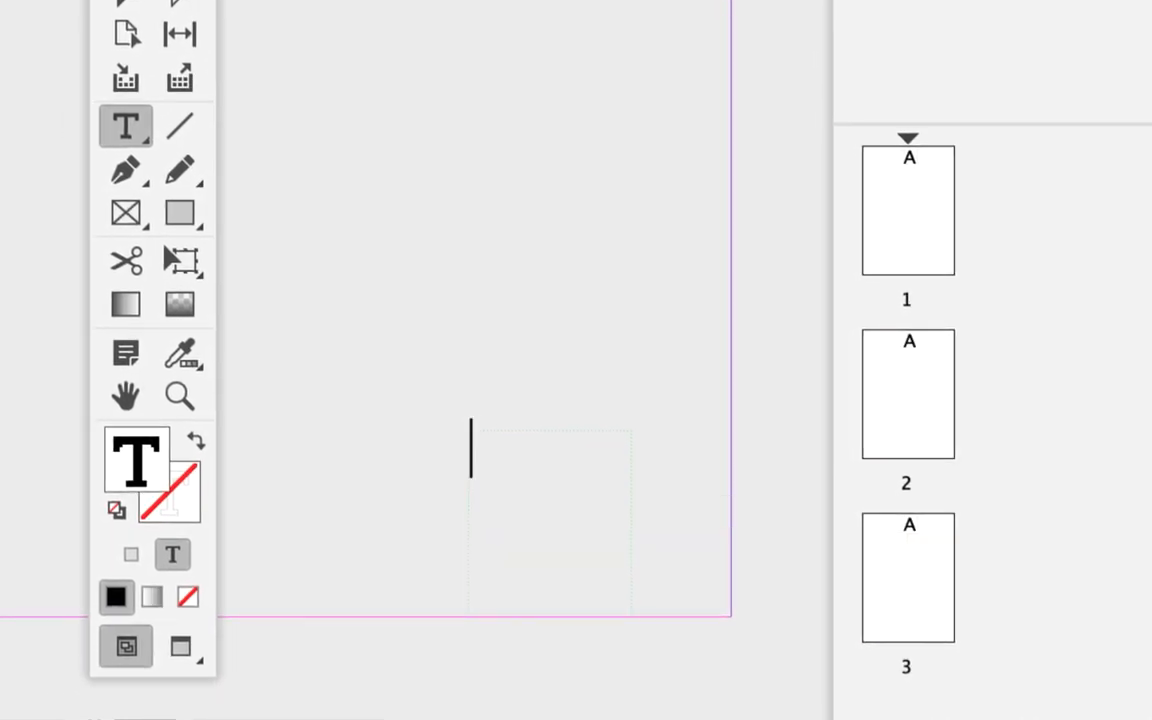
right_click(504, 487)
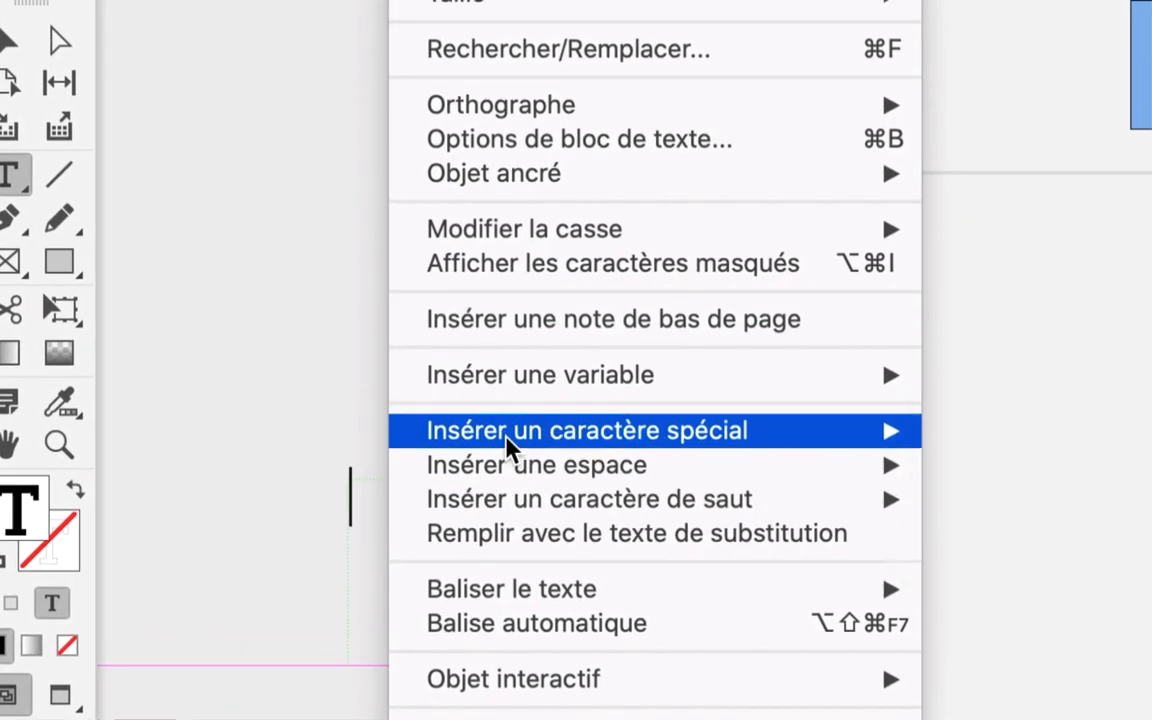
mouse_move(650, 376)
mouse_move(738, 475)
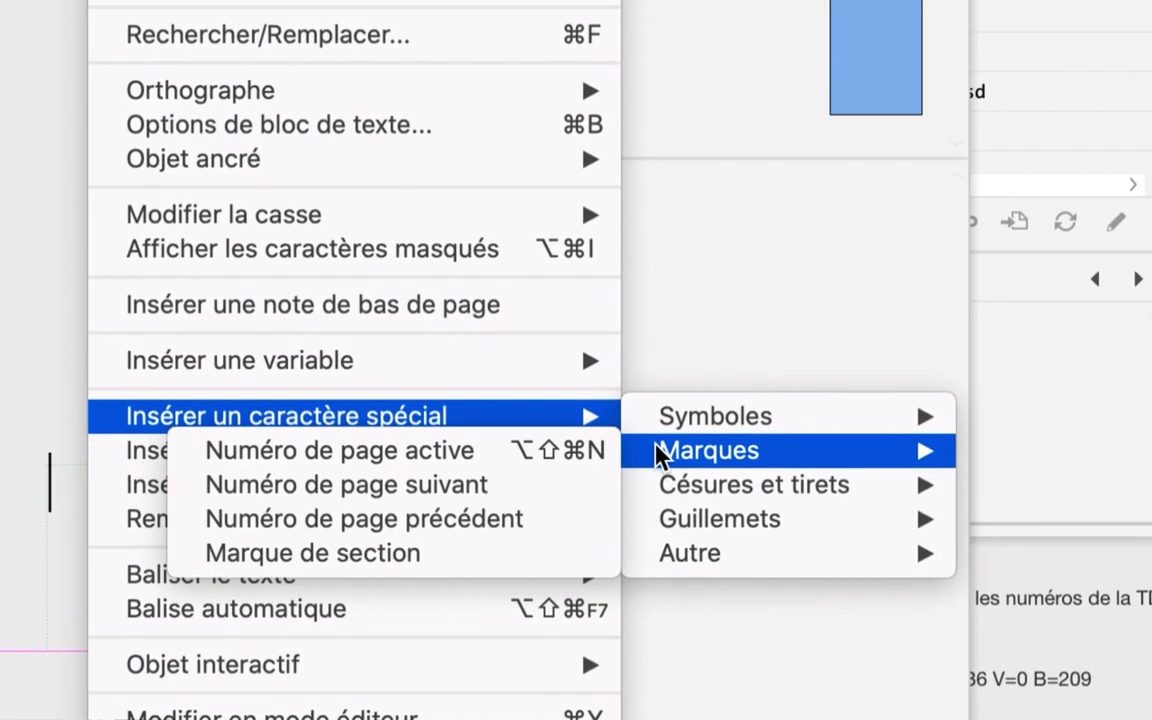
click(669, 497)
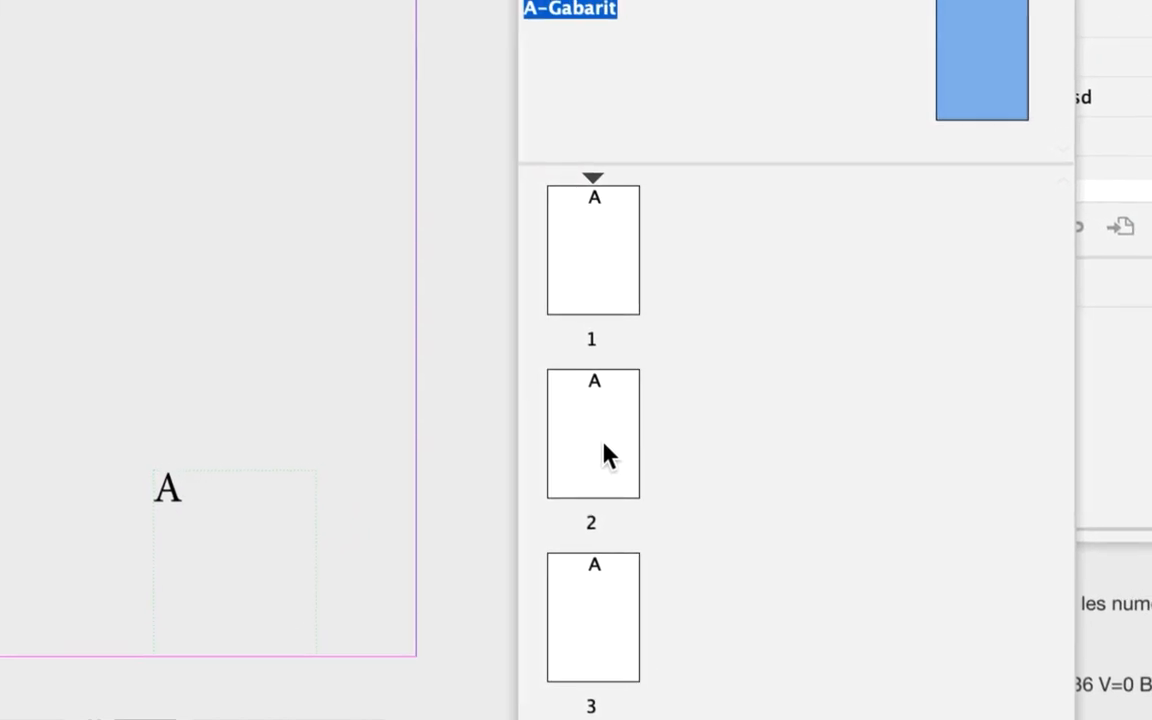
Display pages 1, 2 and 3 in turn to check that the reinserted marker numbers each page
double_click(604, 283)
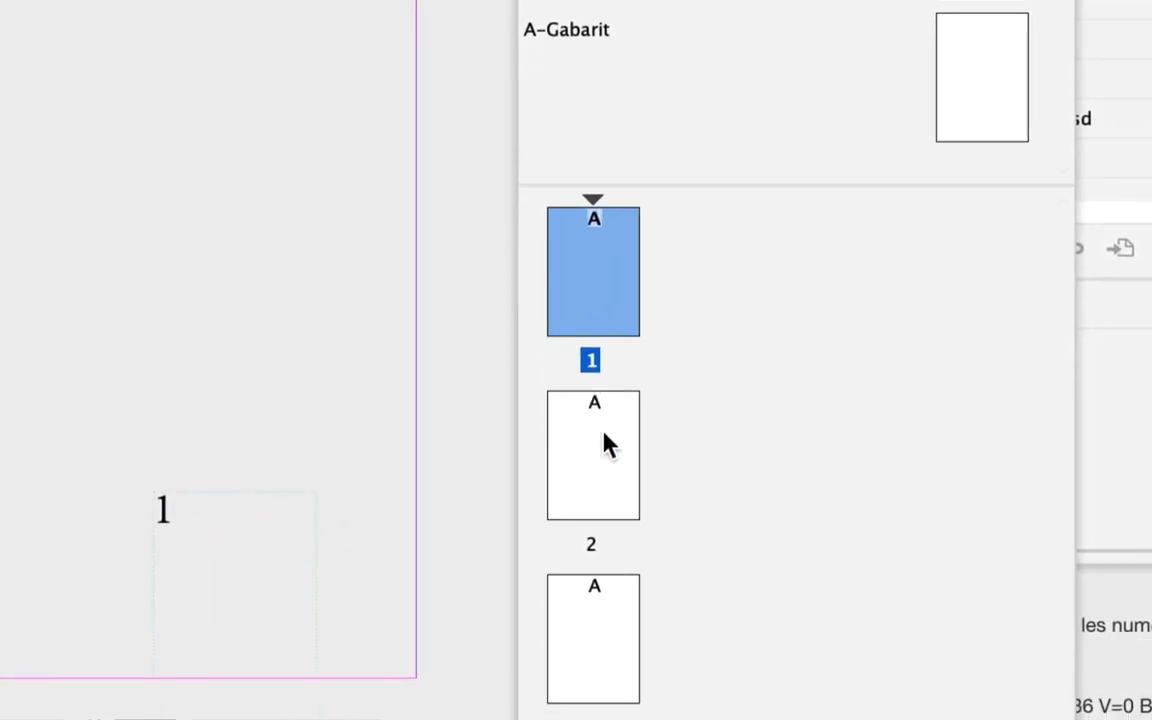
double_click(612, 523)
click(592, 510)
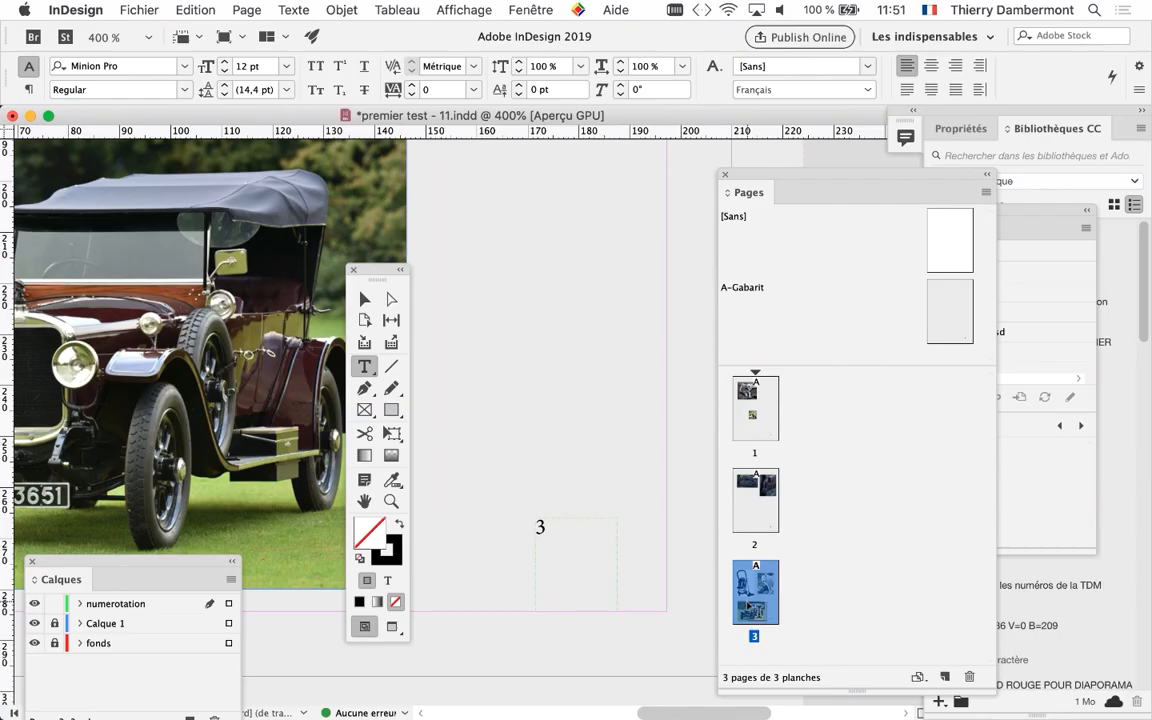
key(super+minus)
key(super+minus)
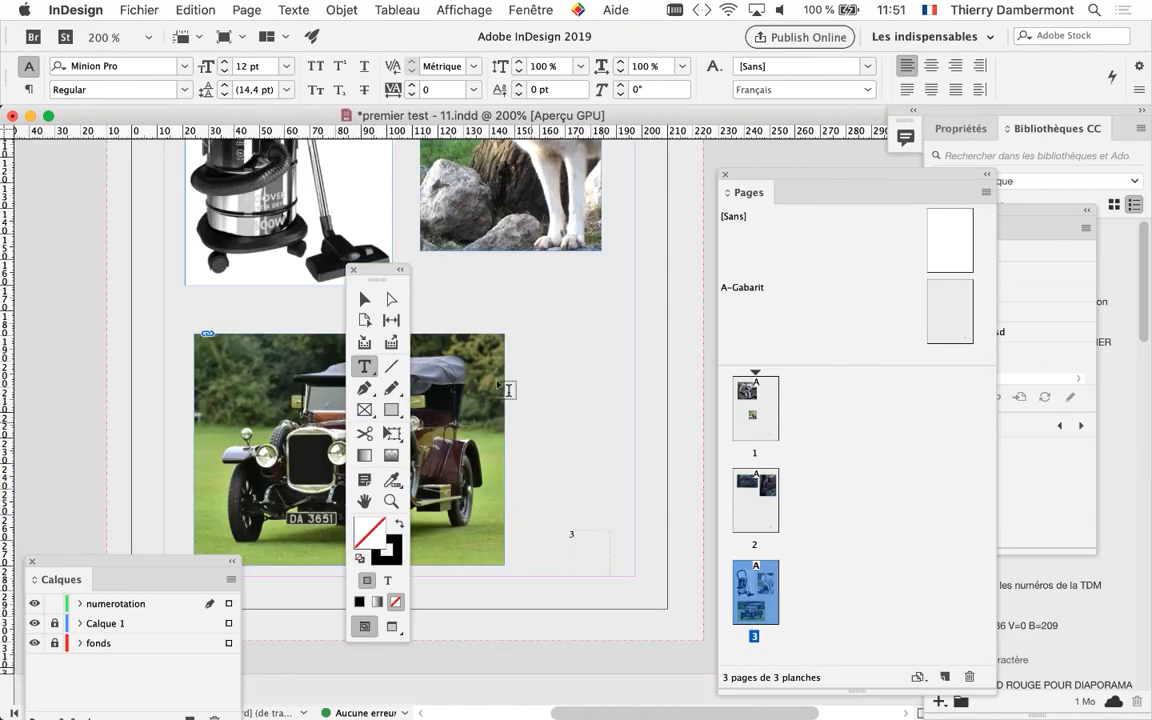
Move the tools palette off the page content and save the document as premier test - 12.indd in docs SESSION 1
drag(371, 280, 44, 170)
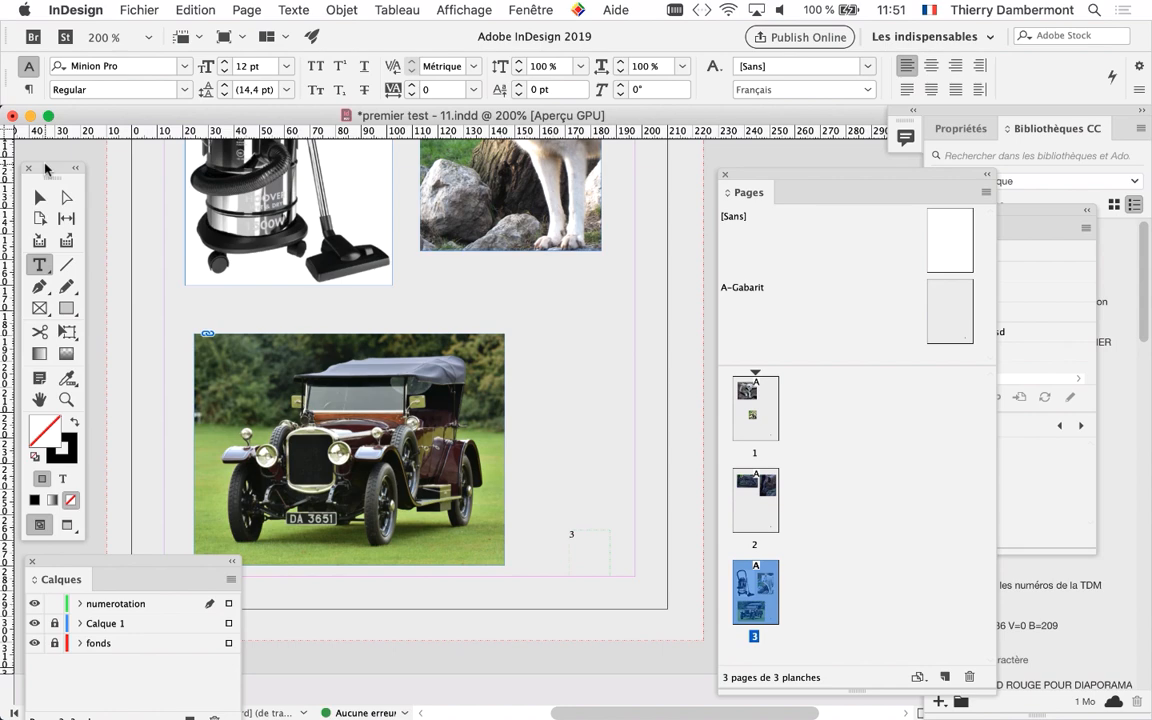
click(137, 10)
click(205, 147)
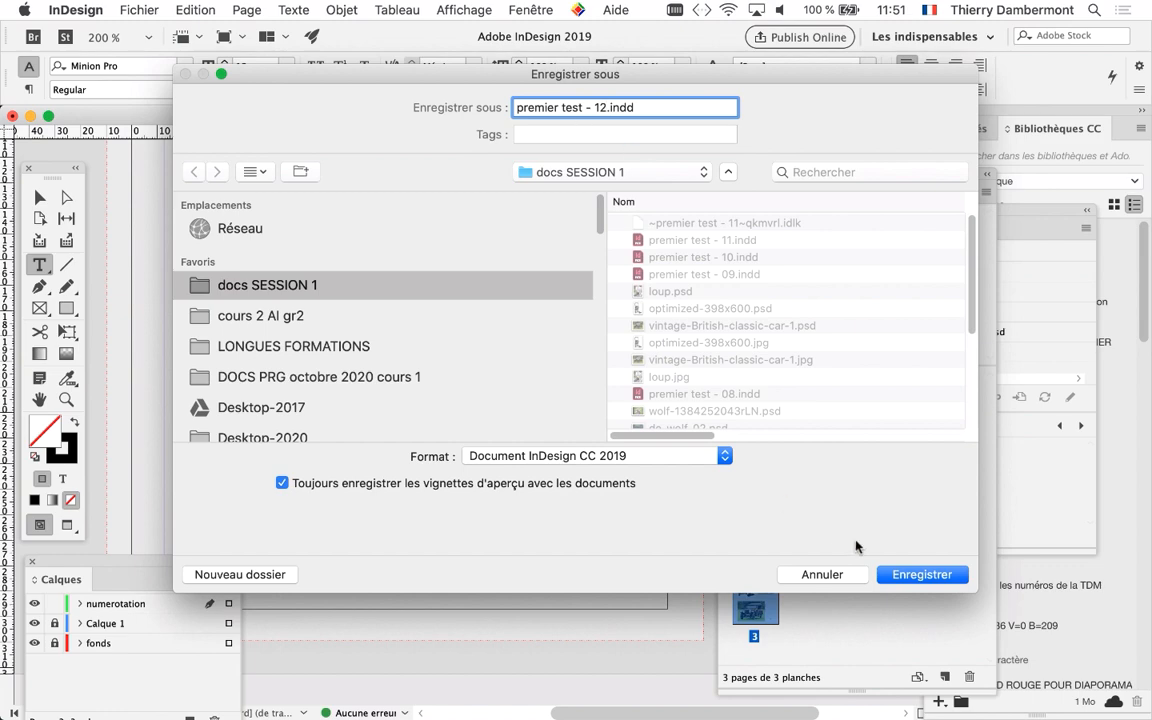
click(917, 575)
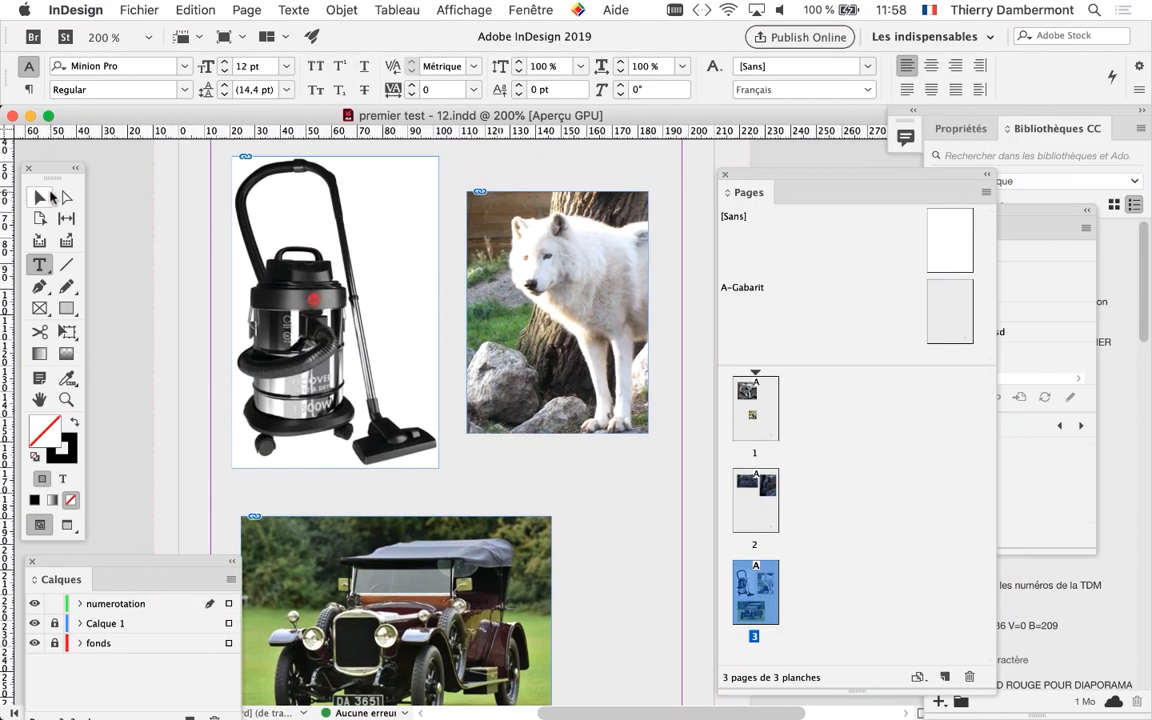
Lock the numerotation layer, then unlock Calque 1 and make it the active layer
click(50, 195)
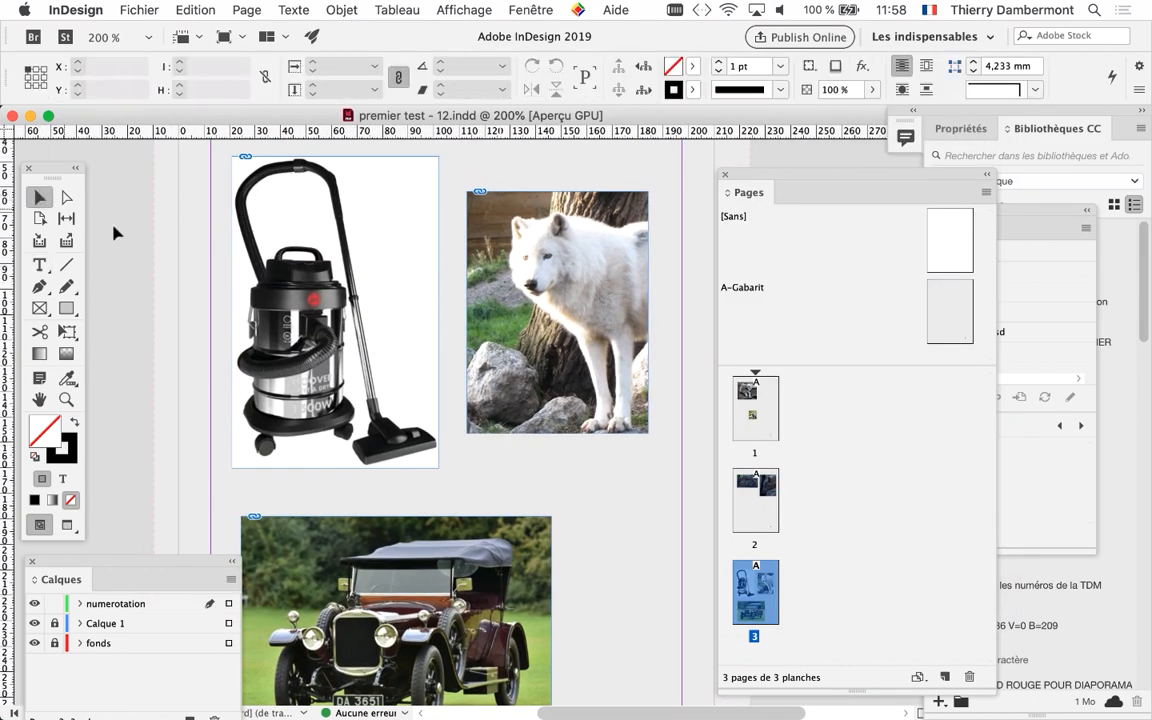
key(super+equal)
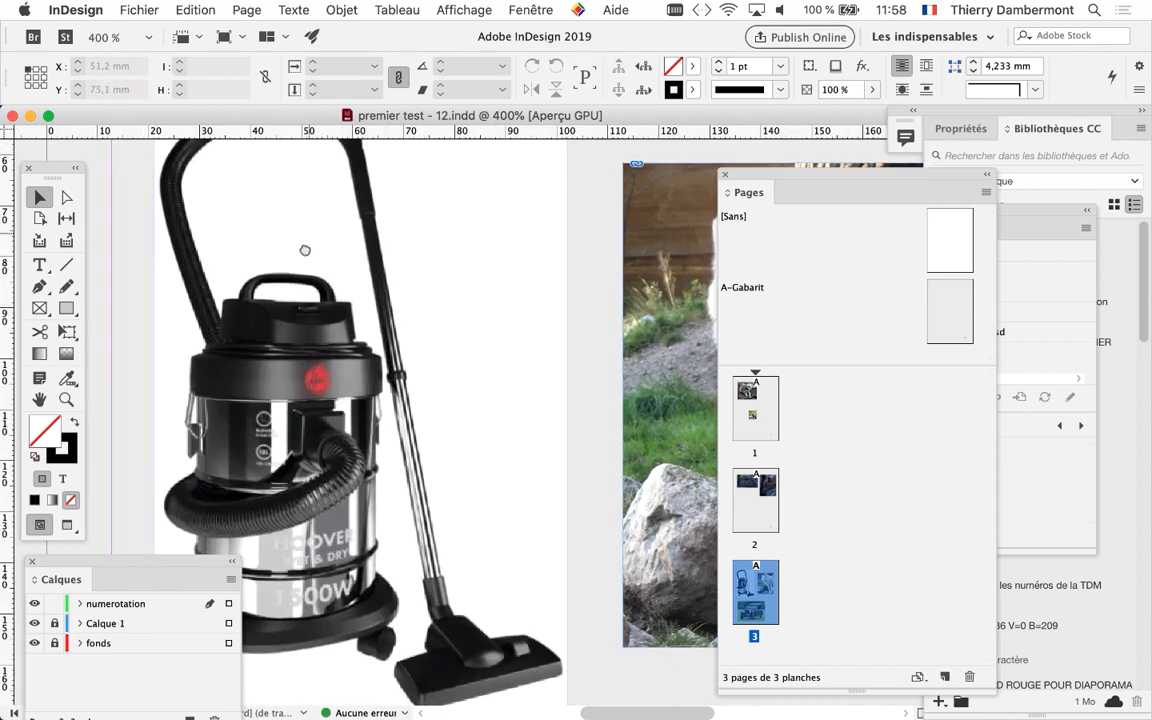
drag(309, 252, 316, 338)
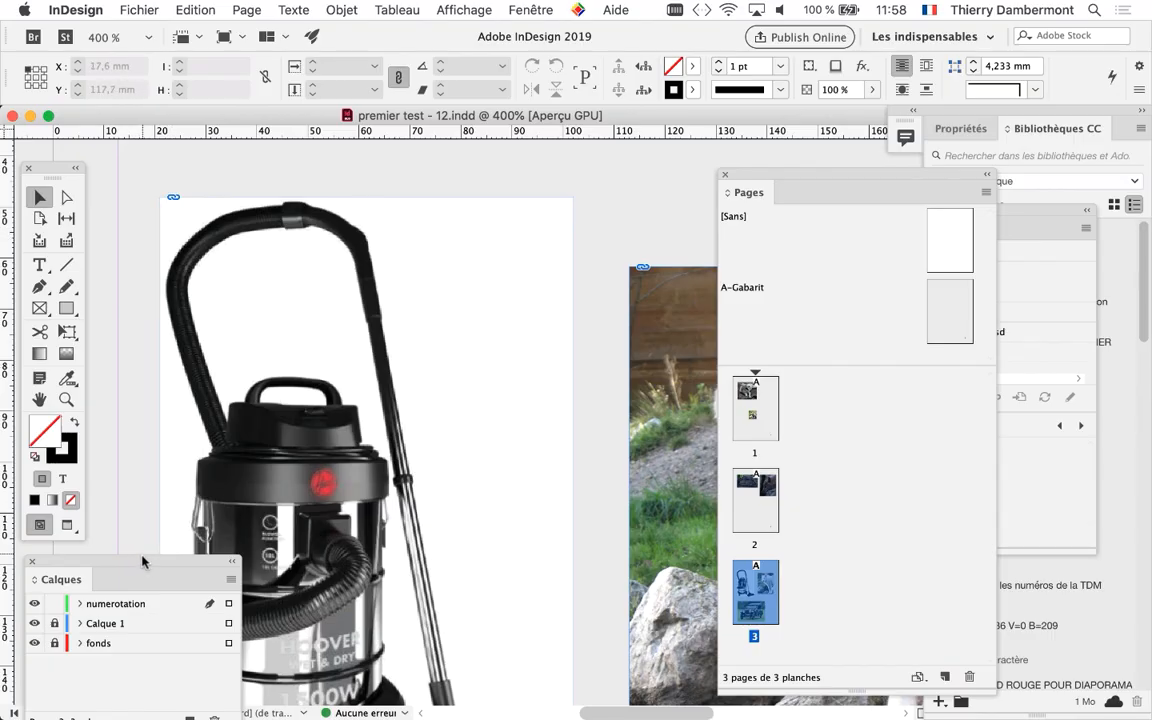
drag(142, 562, 519, 180)
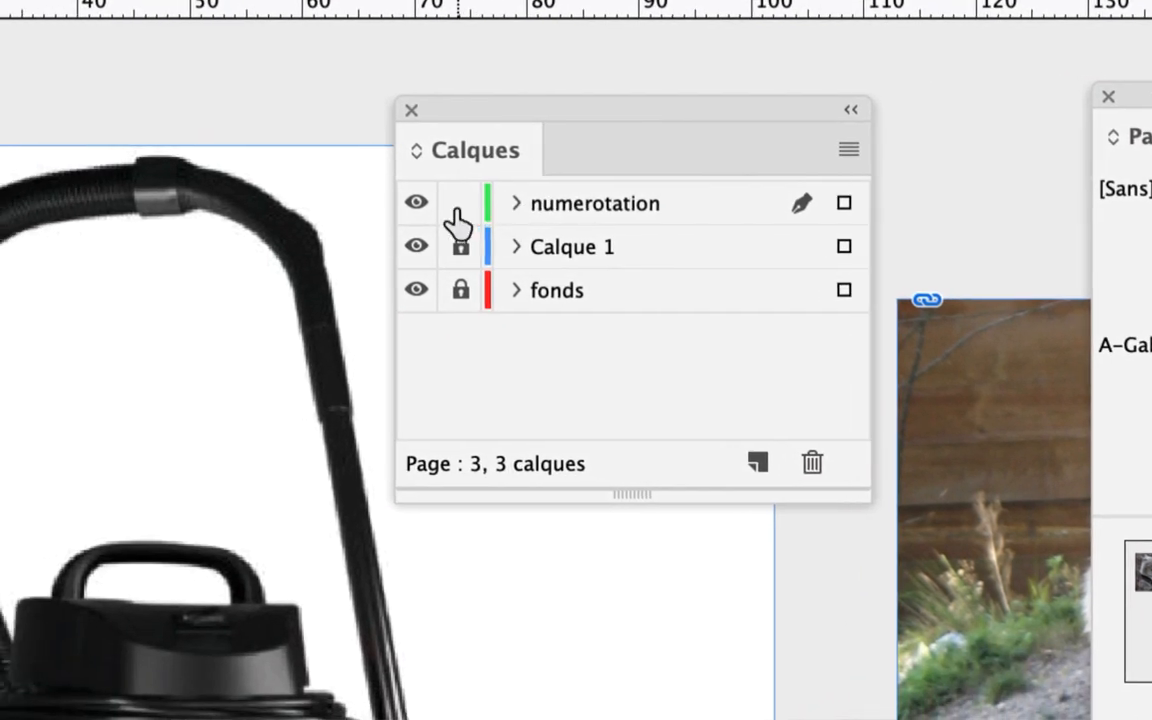
click(456, 206)
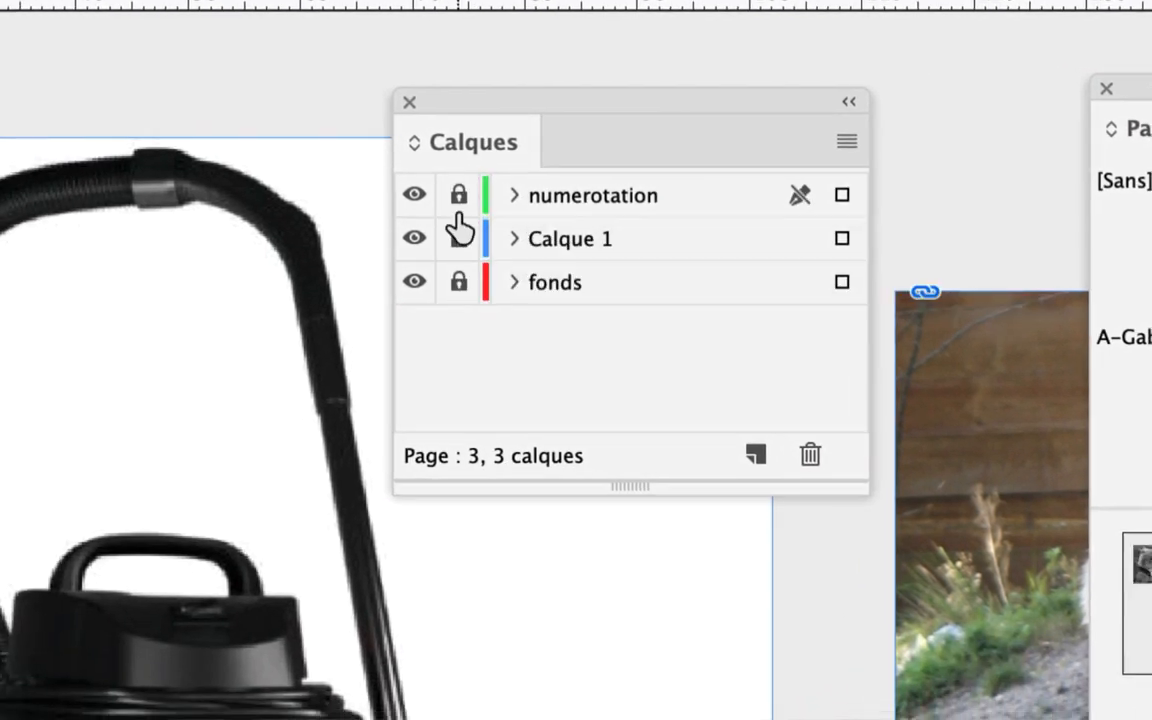
click(460, 246)
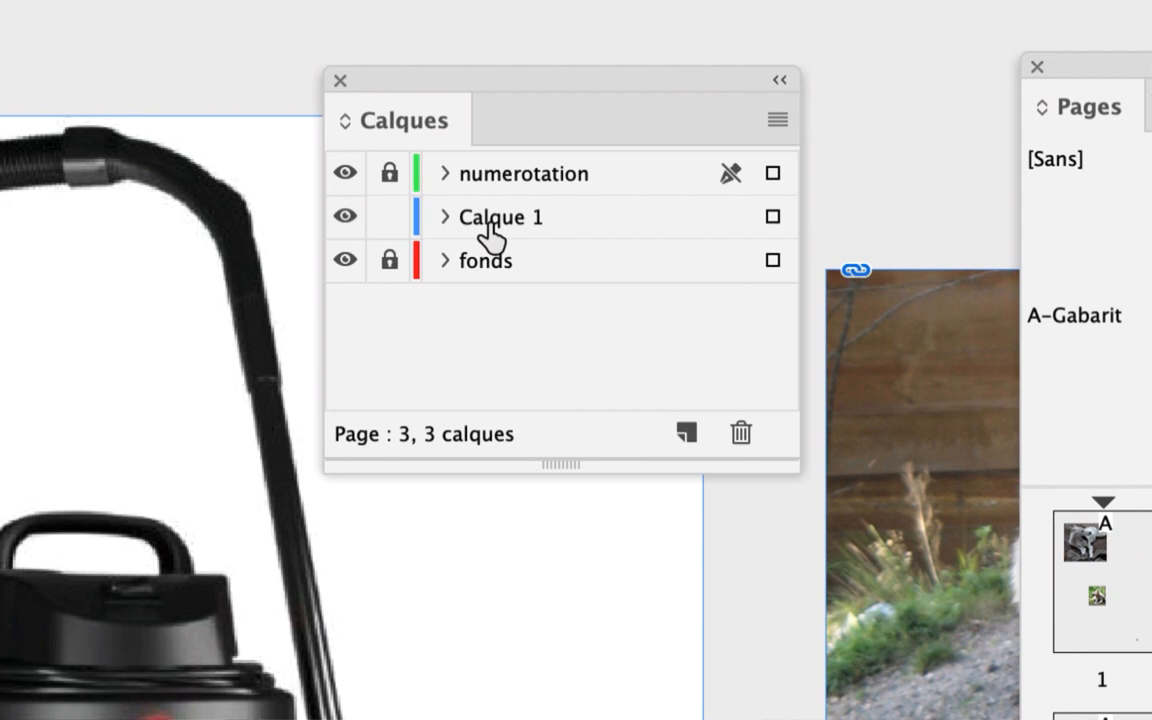
click(528, 222)
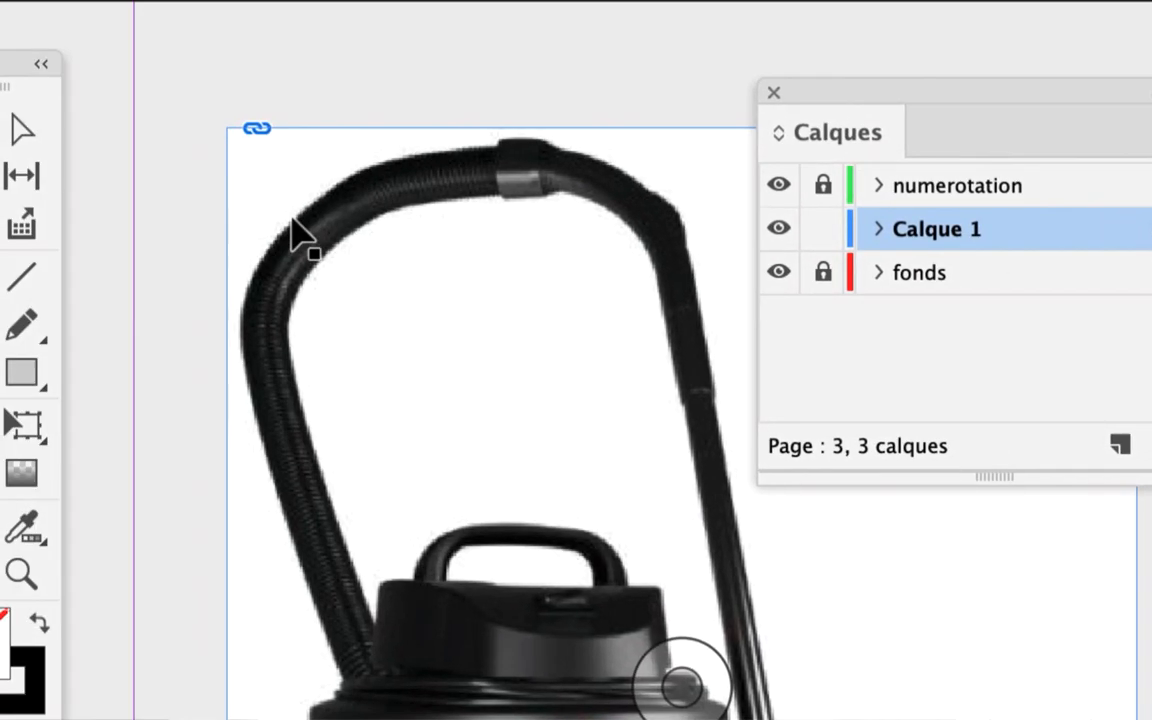
Select the vacuum cleaner image on page 3 and show its link details in an enlarged Liens panel
click(207, 193)
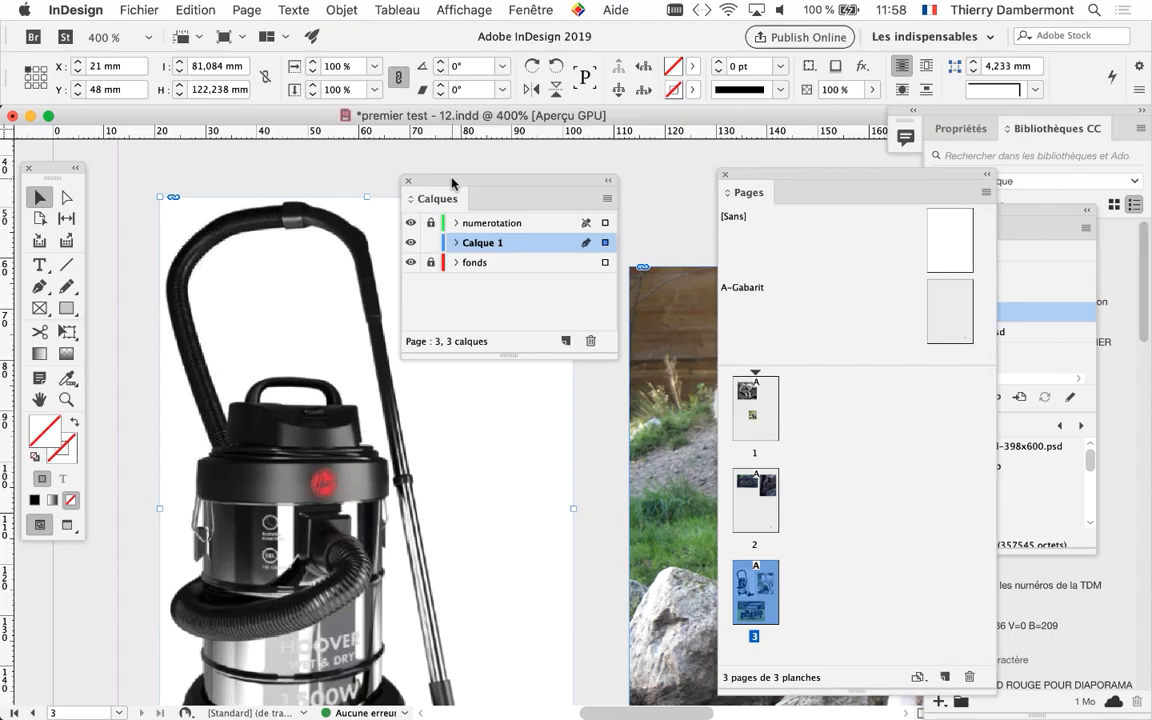
drag(452, 183, 635, 268)
drag(378, 273, 339, 246)
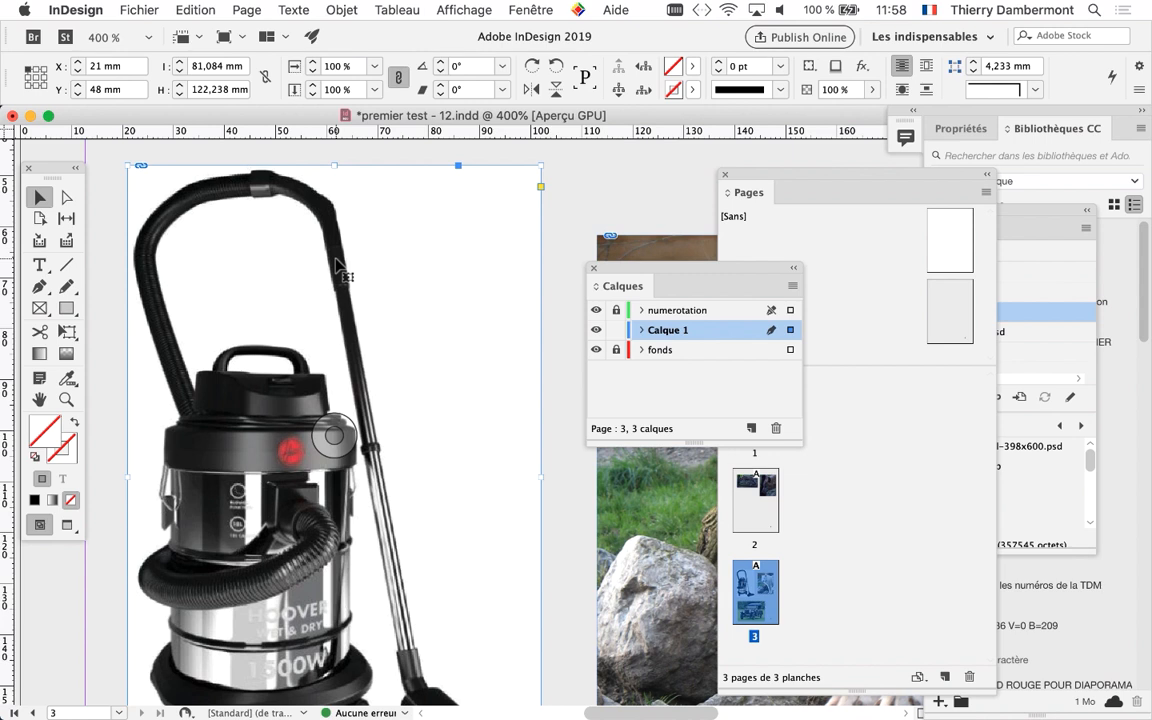
click(533, 10)
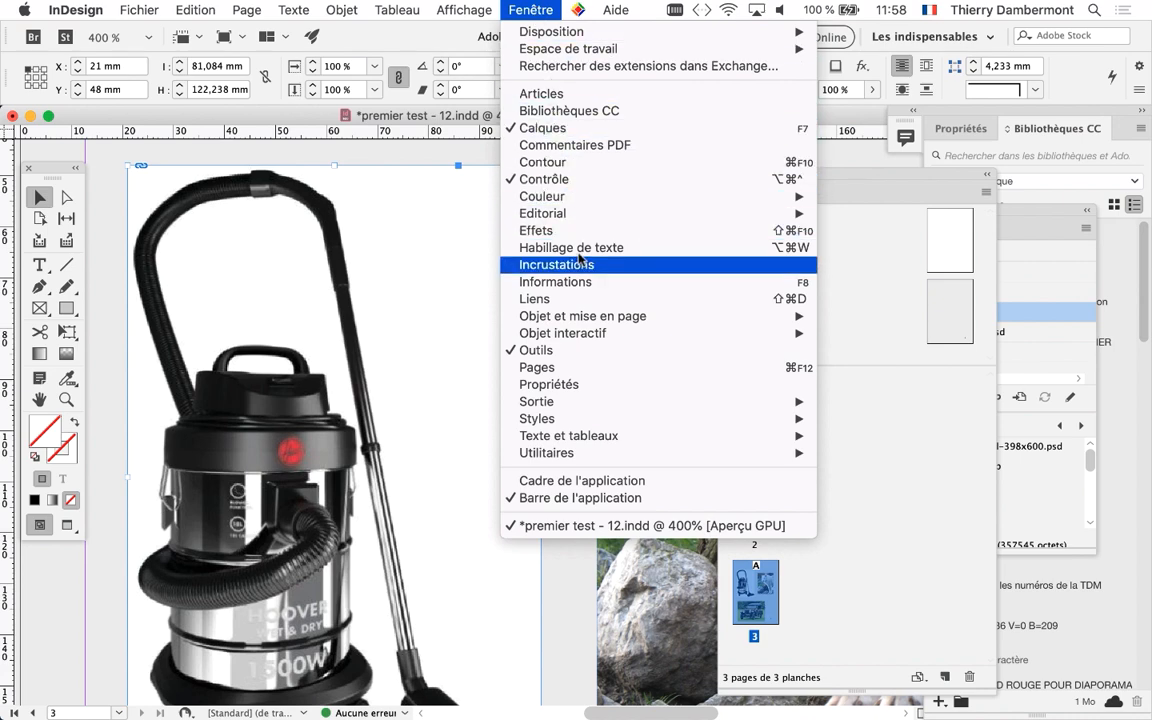
click(582, 298)
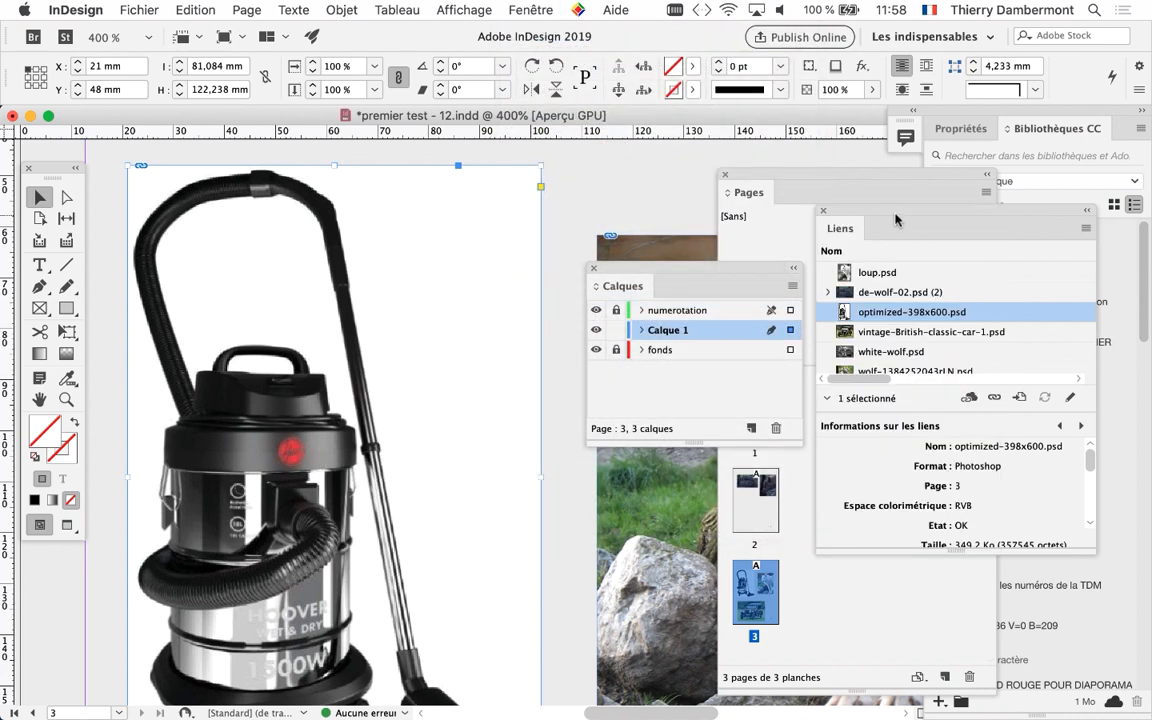
drag(895, 219, 473, 166)
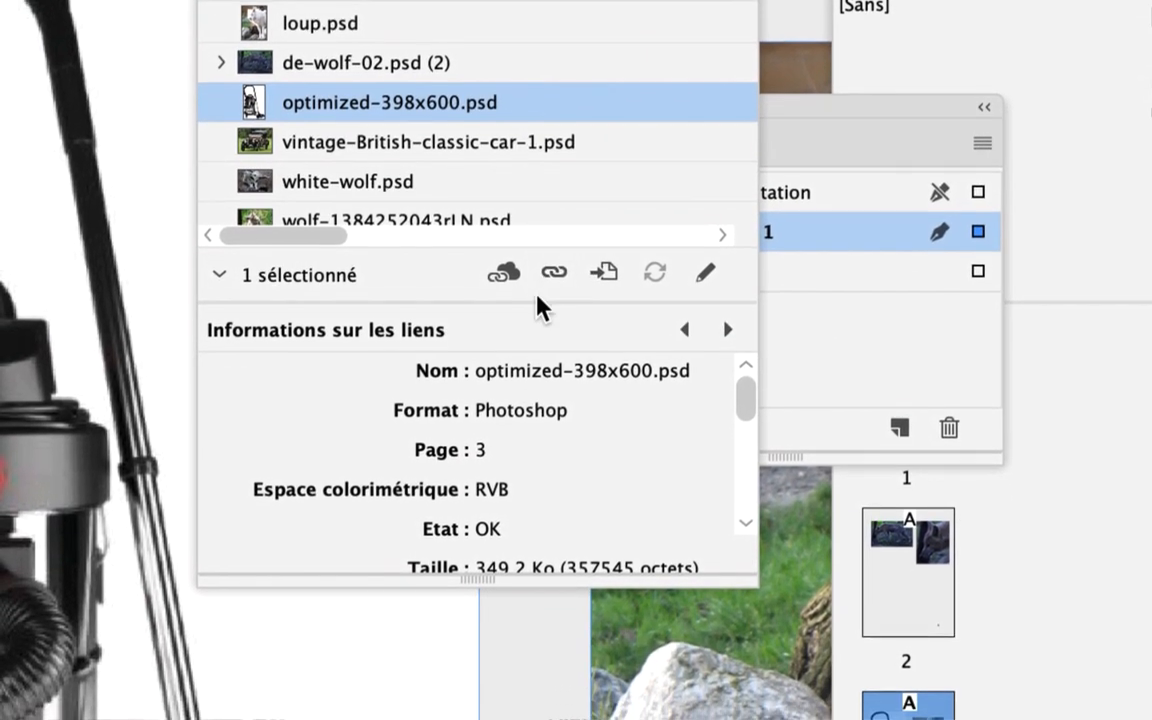
drag(537, 303, 526, 565)
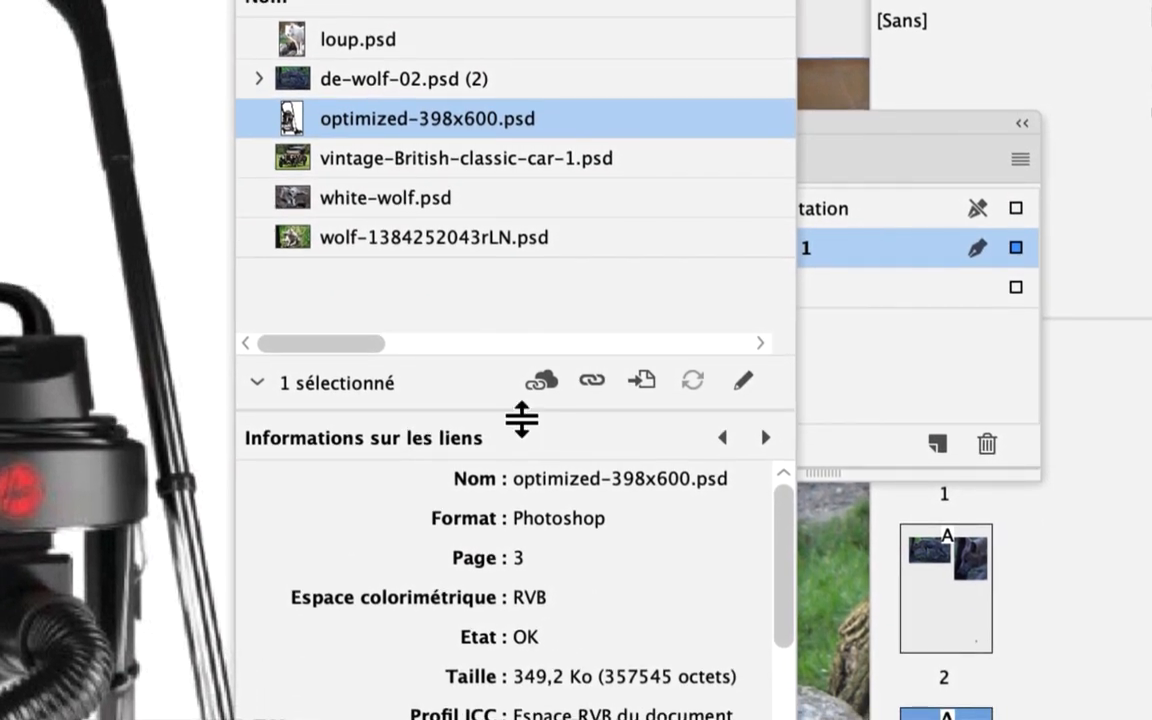
drag(521, 420, 574, 583)
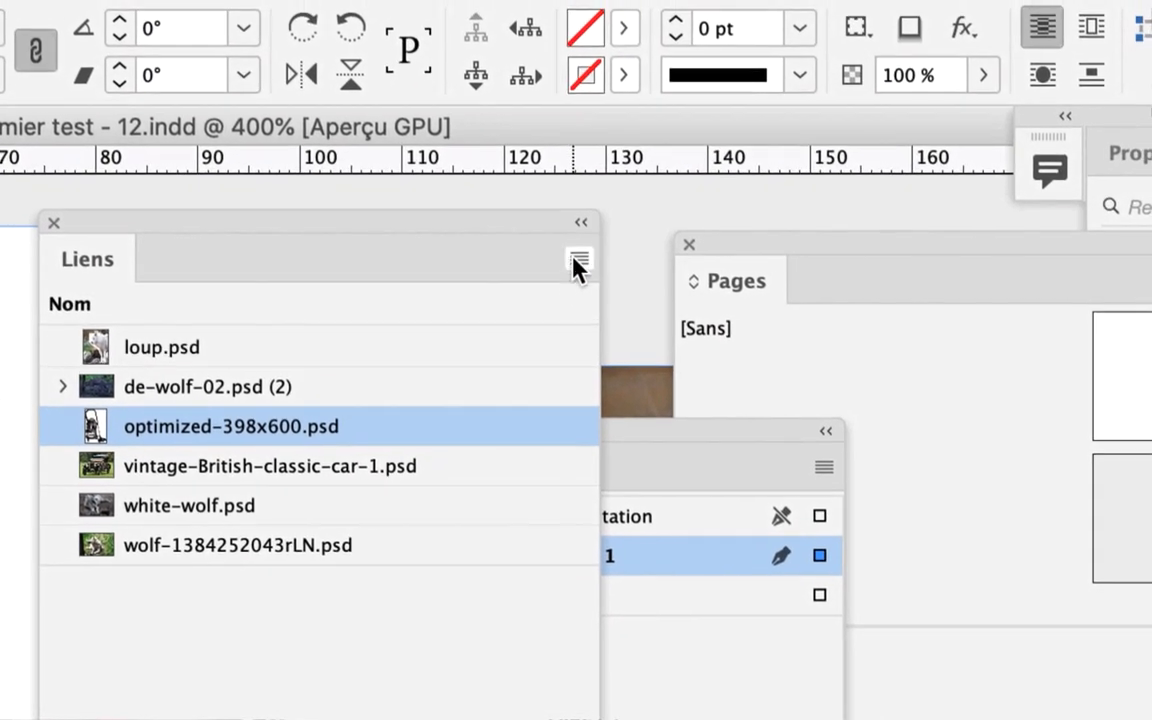
Open the linked image optimized-398x600.psd for editing in Photoshop and hide the other applications
click(579, 264)
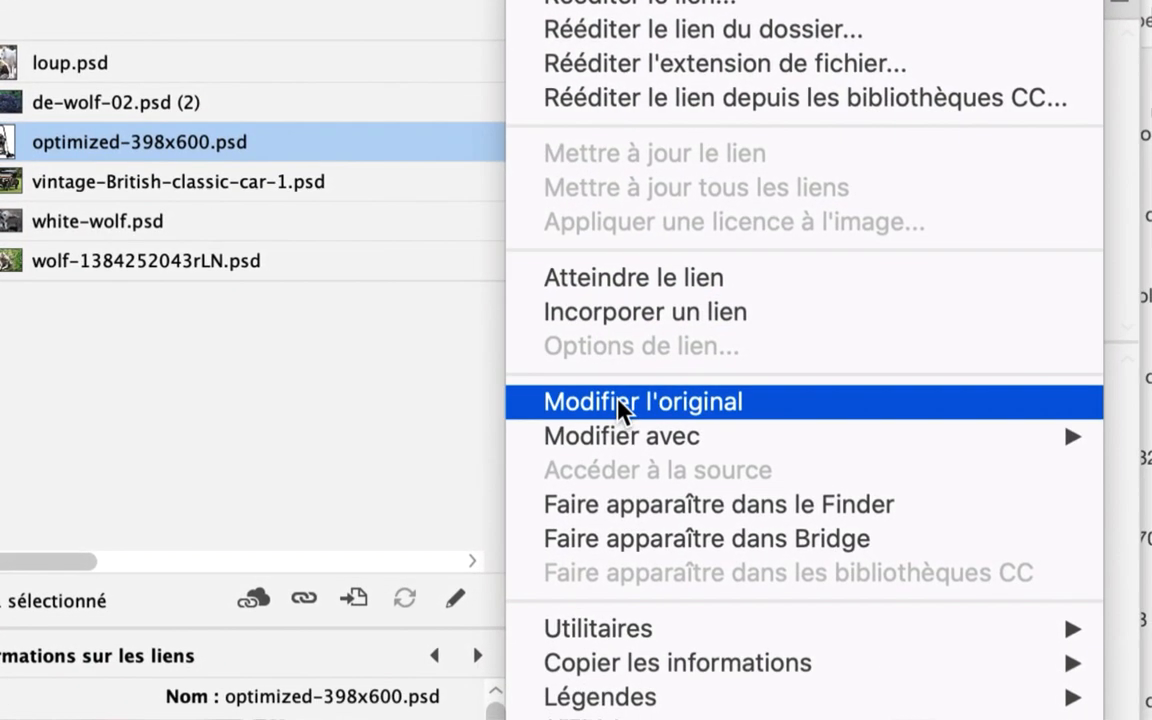
mouse_move(622, 436)
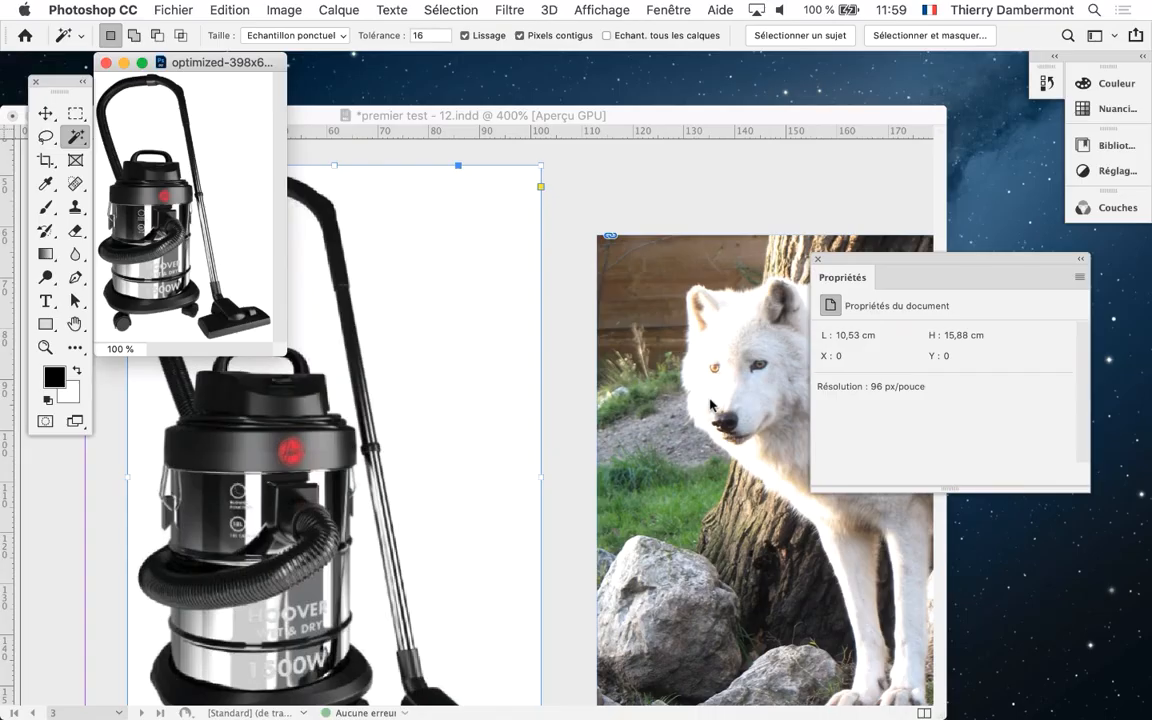
key(super+alt+h)
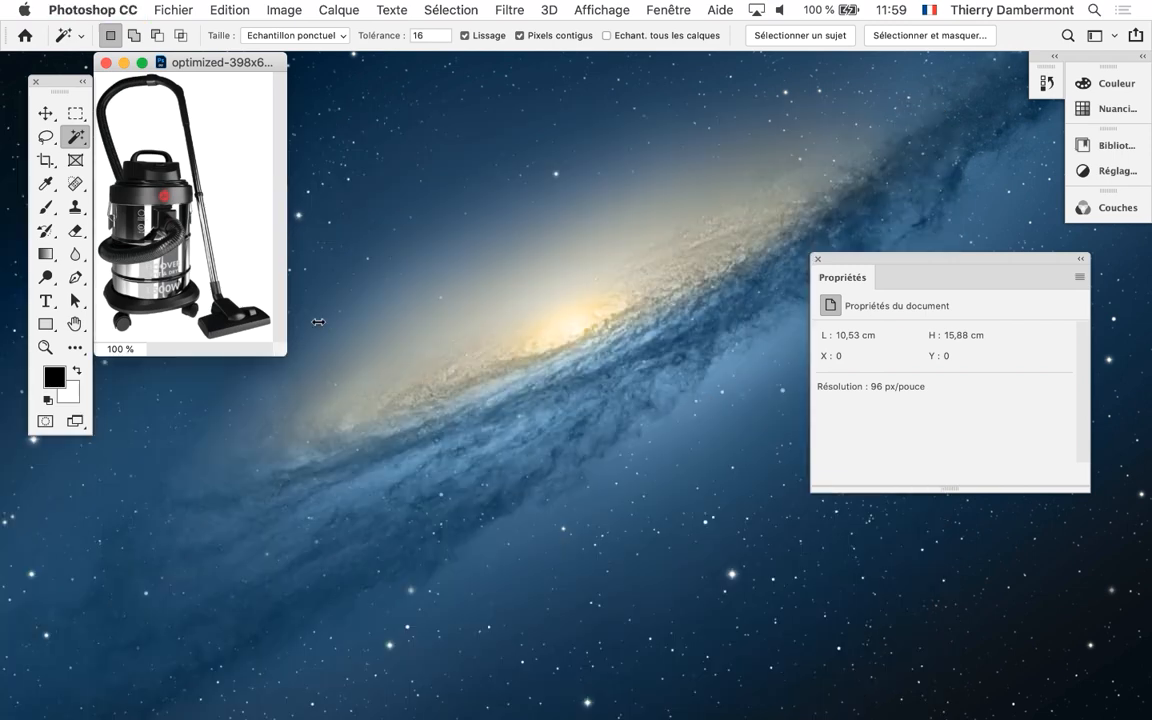
Enlarge the optimized-398x600.psd document window to almost the full height of the screen and magnify the image slightly
drag(283, 353, 538, 545)
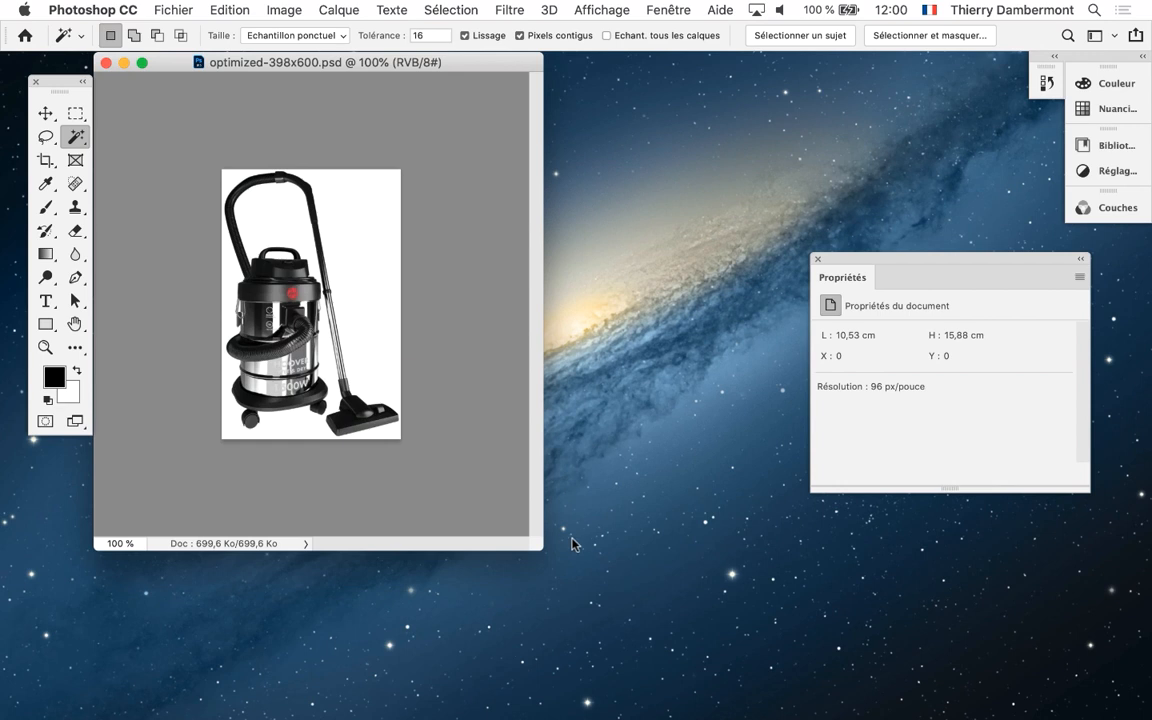
drag(541, 545, 809, 705)
scroll(446, 384, up, 3)
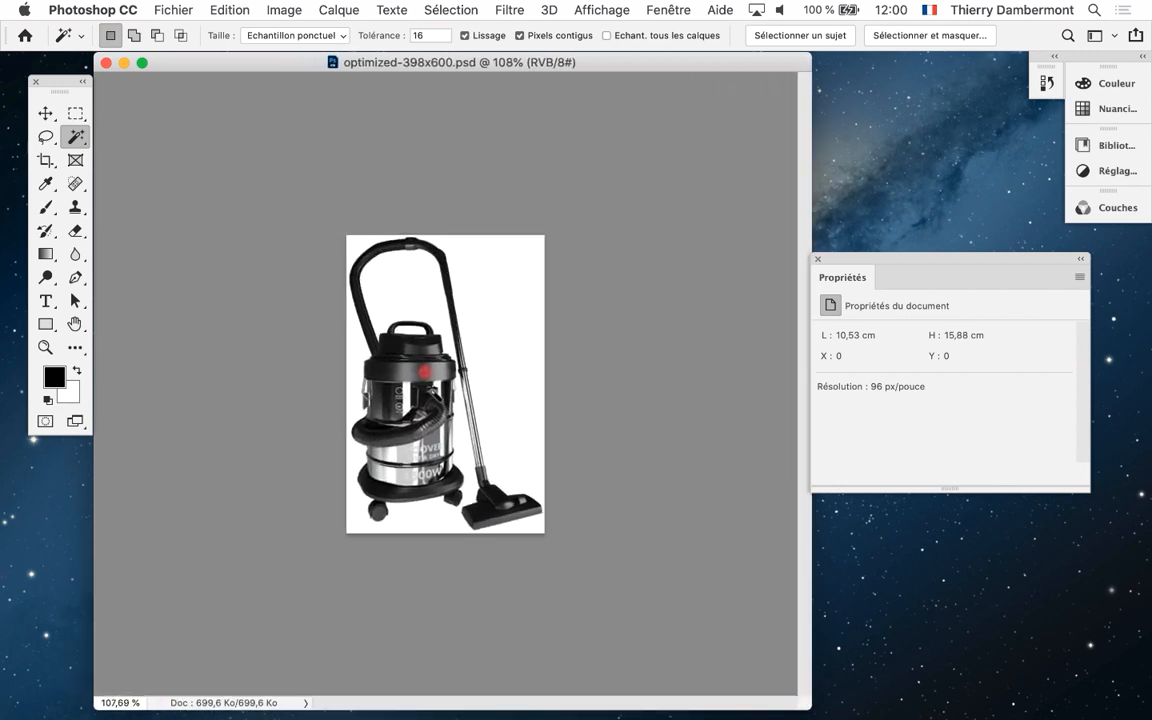
Select the white background around the vacuum cleaner with the Magic Wand tool at a tolerance of 16
scroll(434, 397, up, 5)
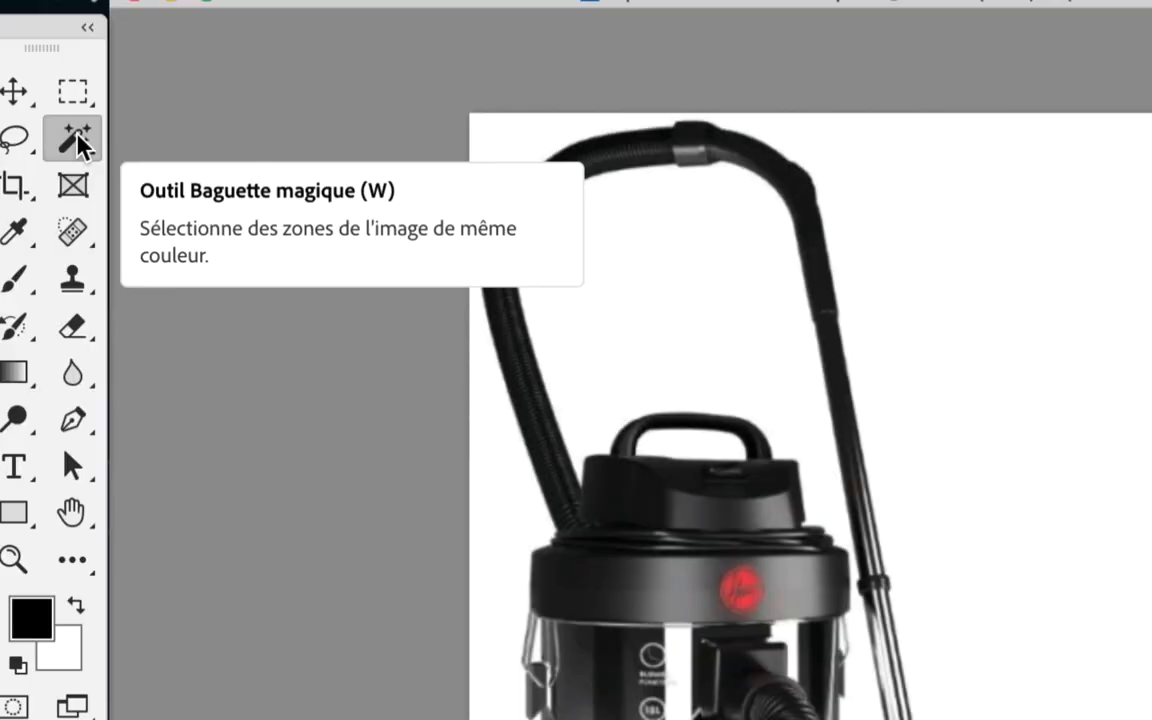
click(78, 141)
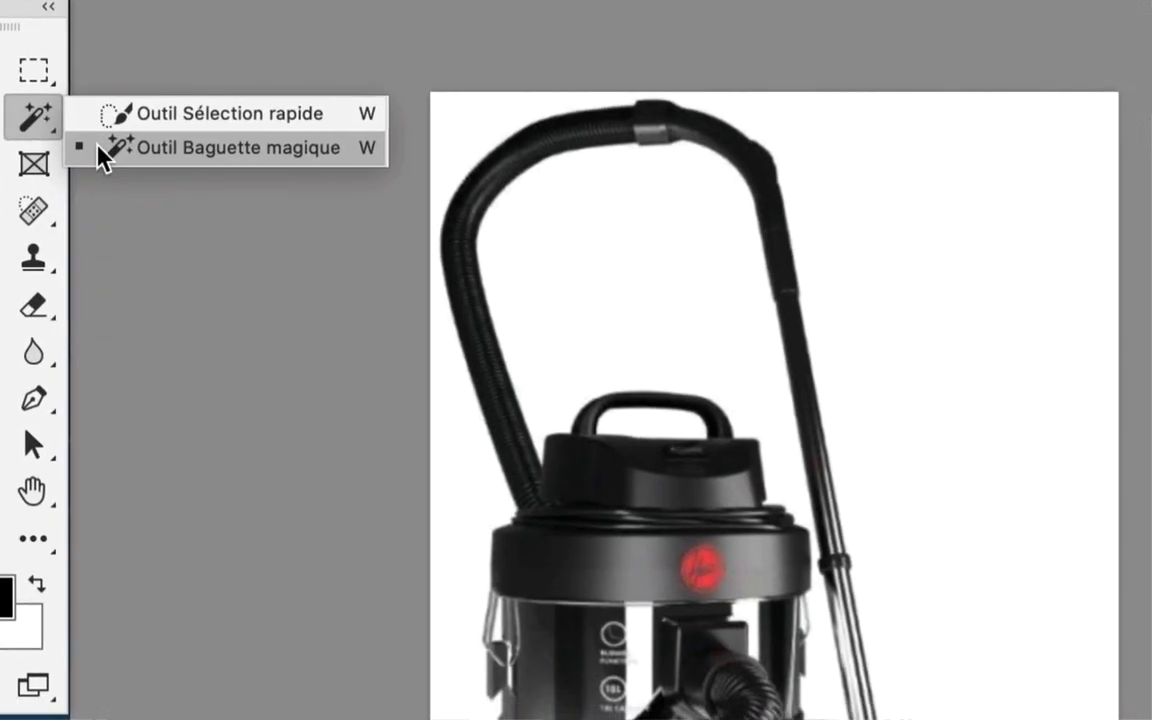
click(100, 150)
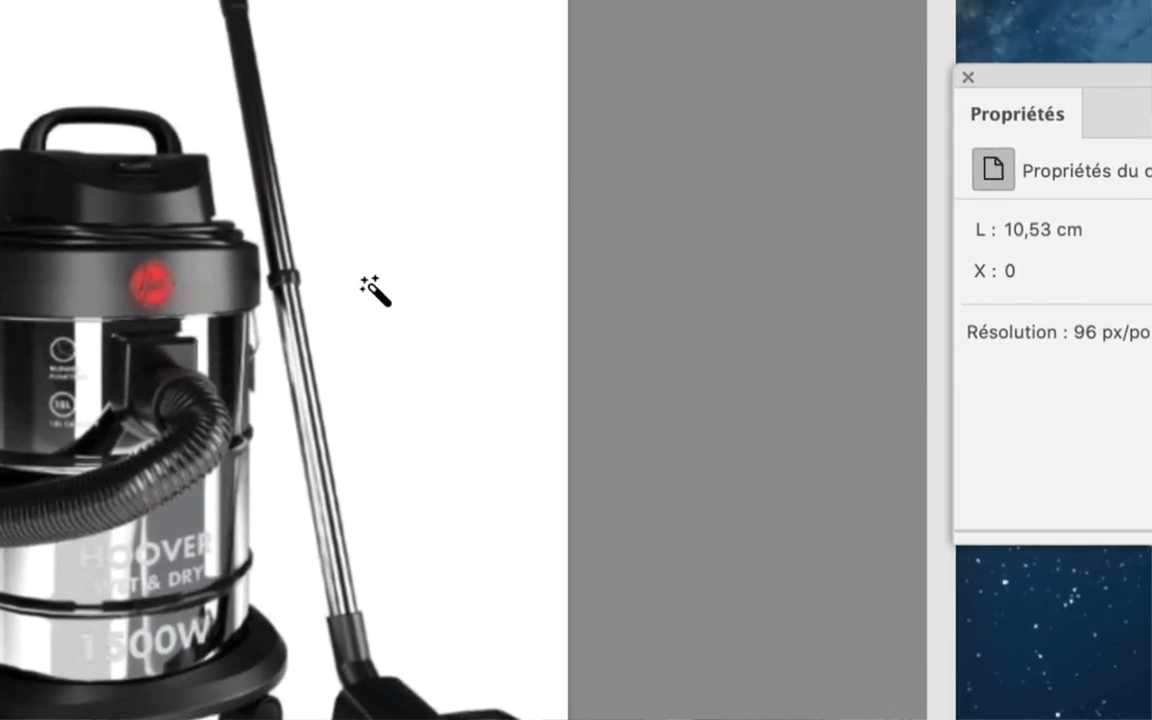
click(370, 287)
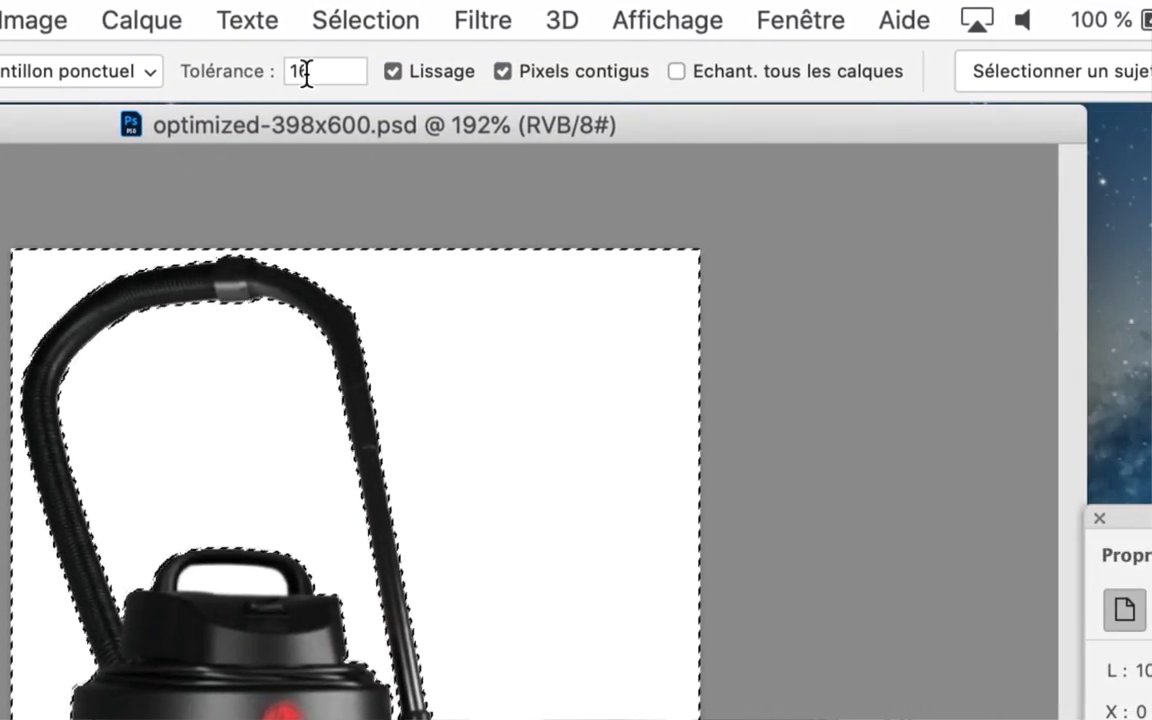
Raise the Magic Wand tolerance to 32 and reselect the white background around the vacuum cleaner
click(306, 72)
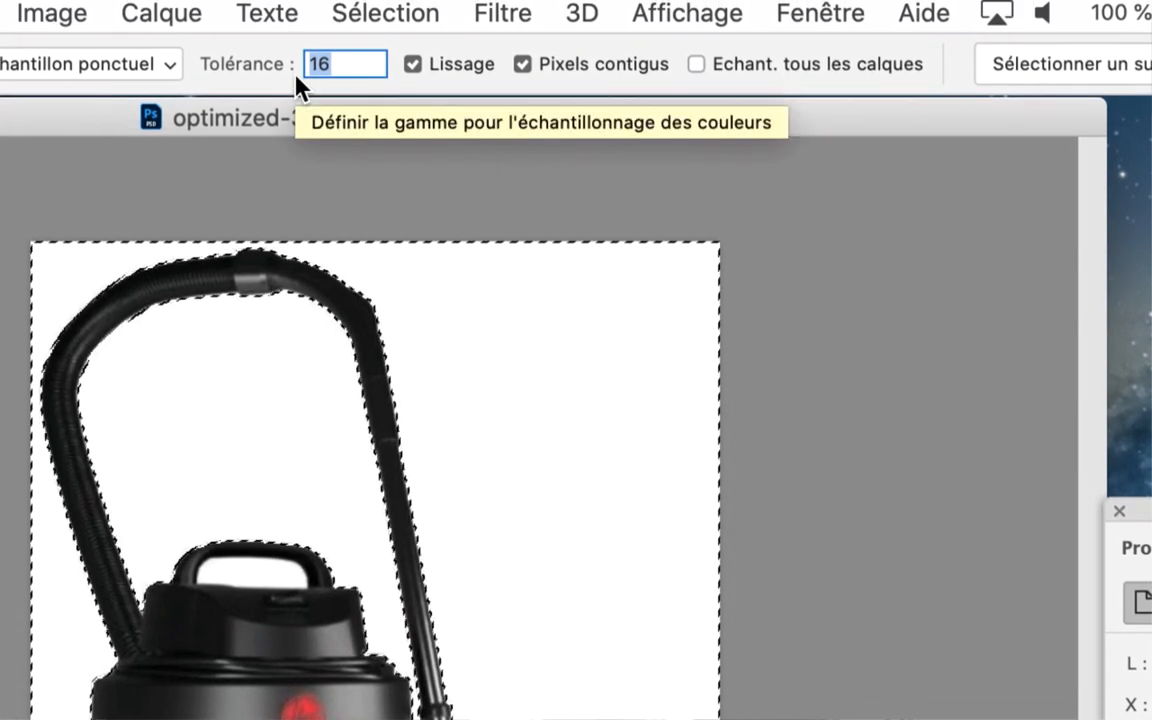
text(32)
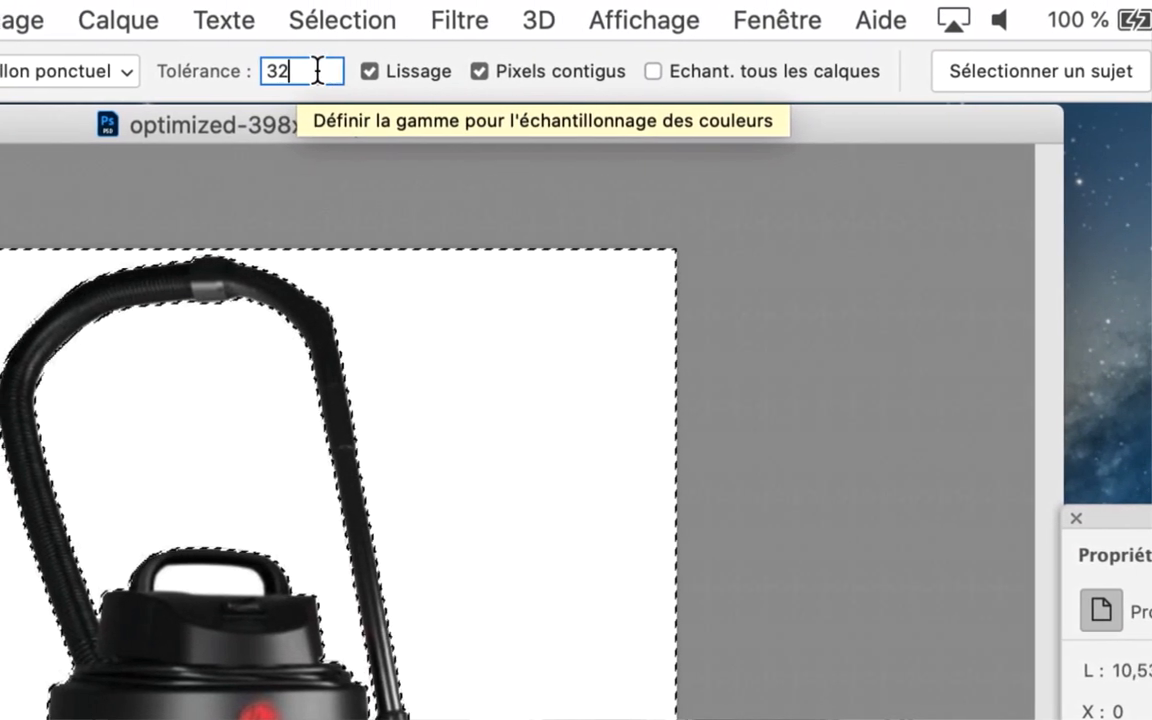
drag(353, 65, 302, 63)
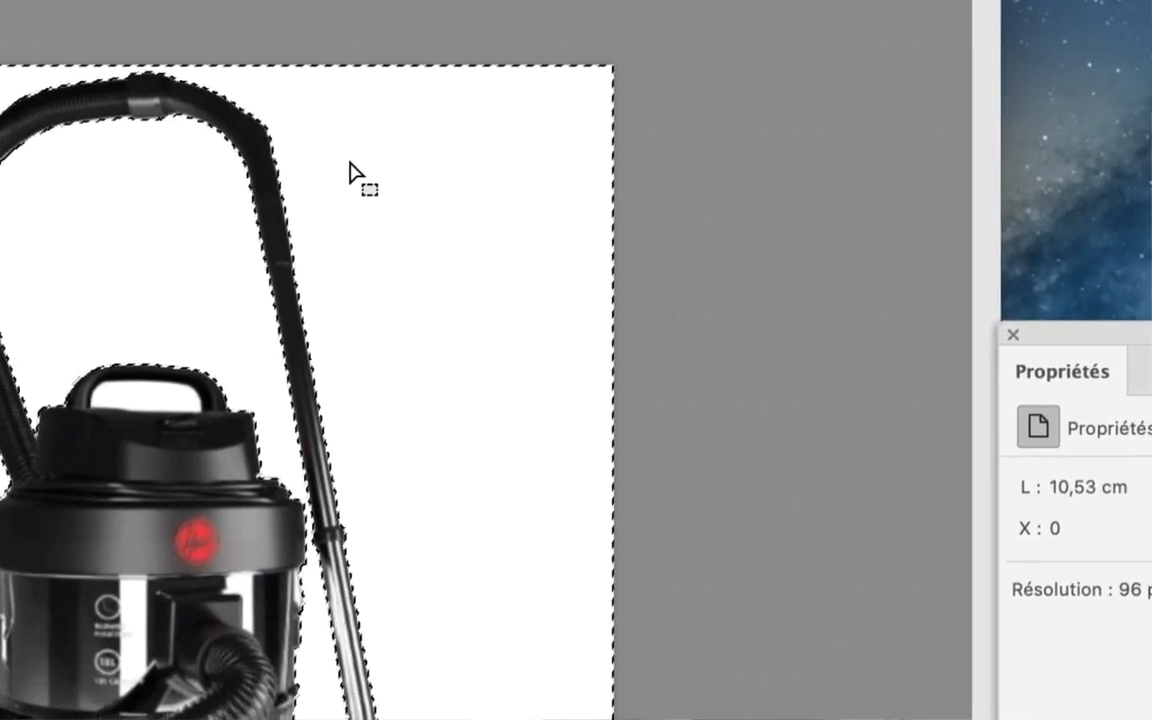
click(455, 334)
click(351, 167)
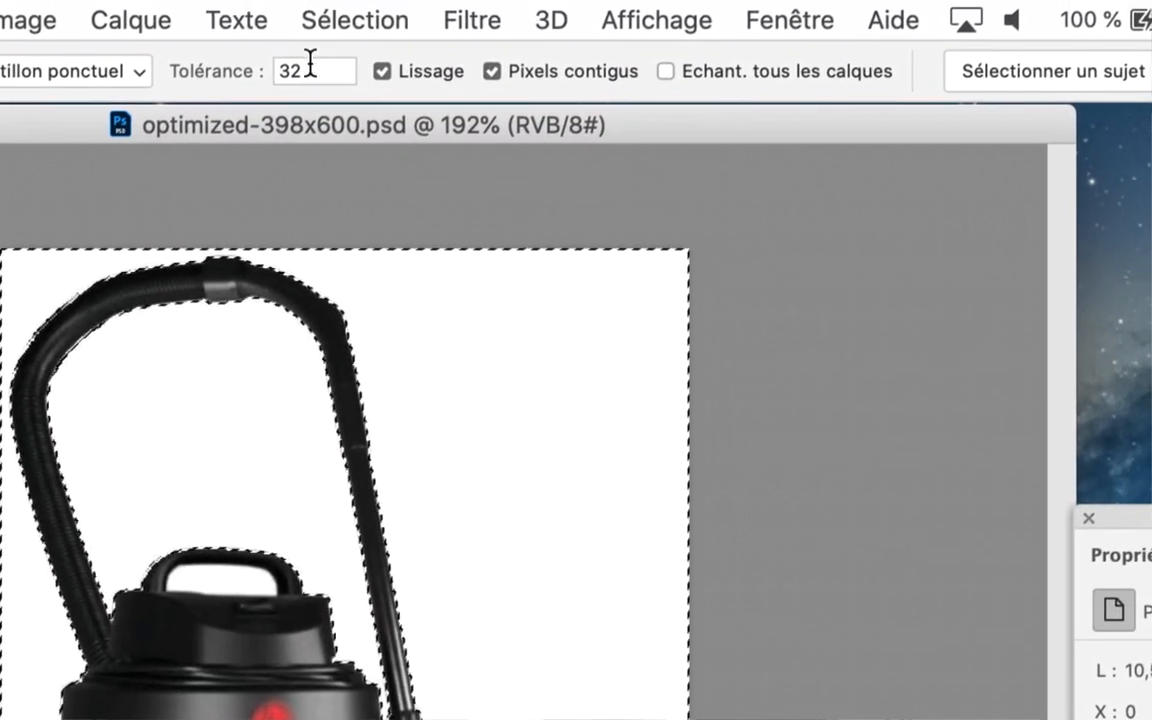
Set the Magic Wand tolerance back to 16 and select the white background again
click(311, 64)
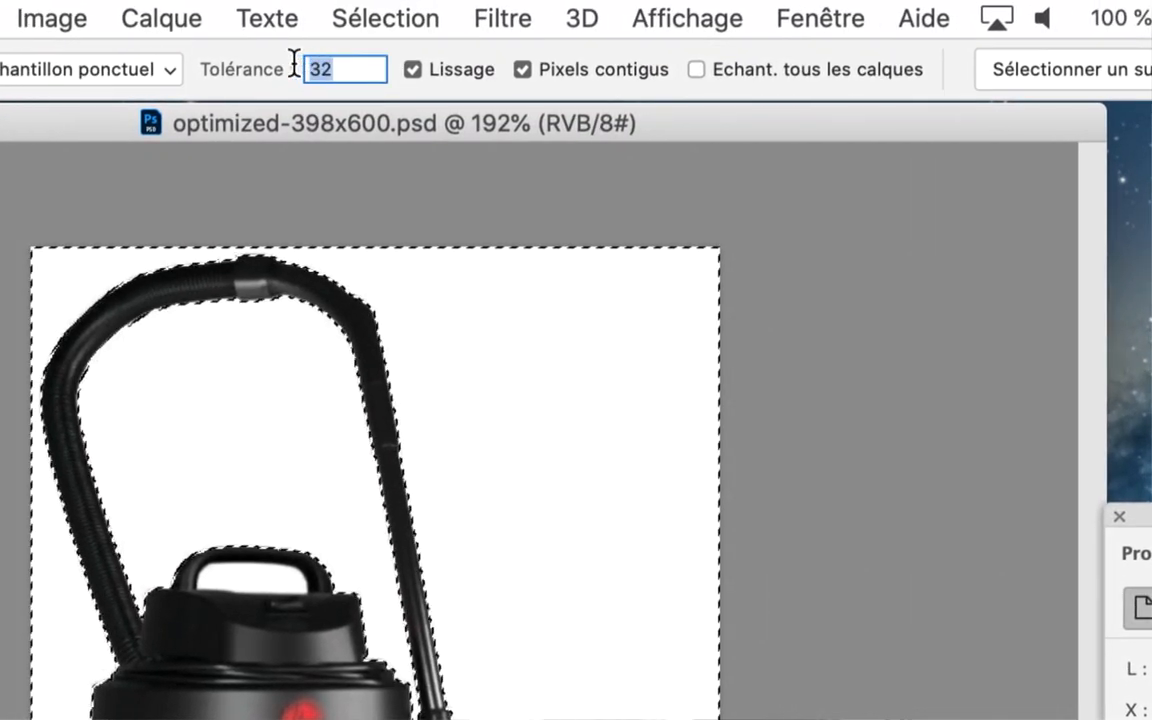
text(16)
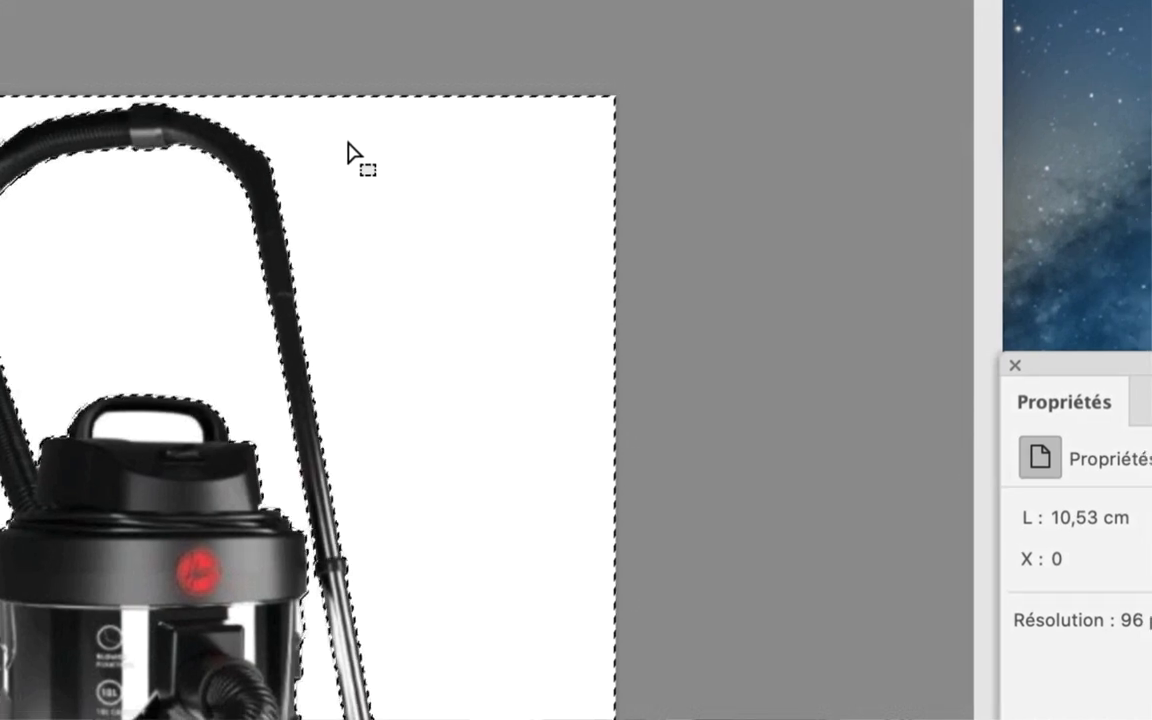
click(449, 222)
click(449, 222)
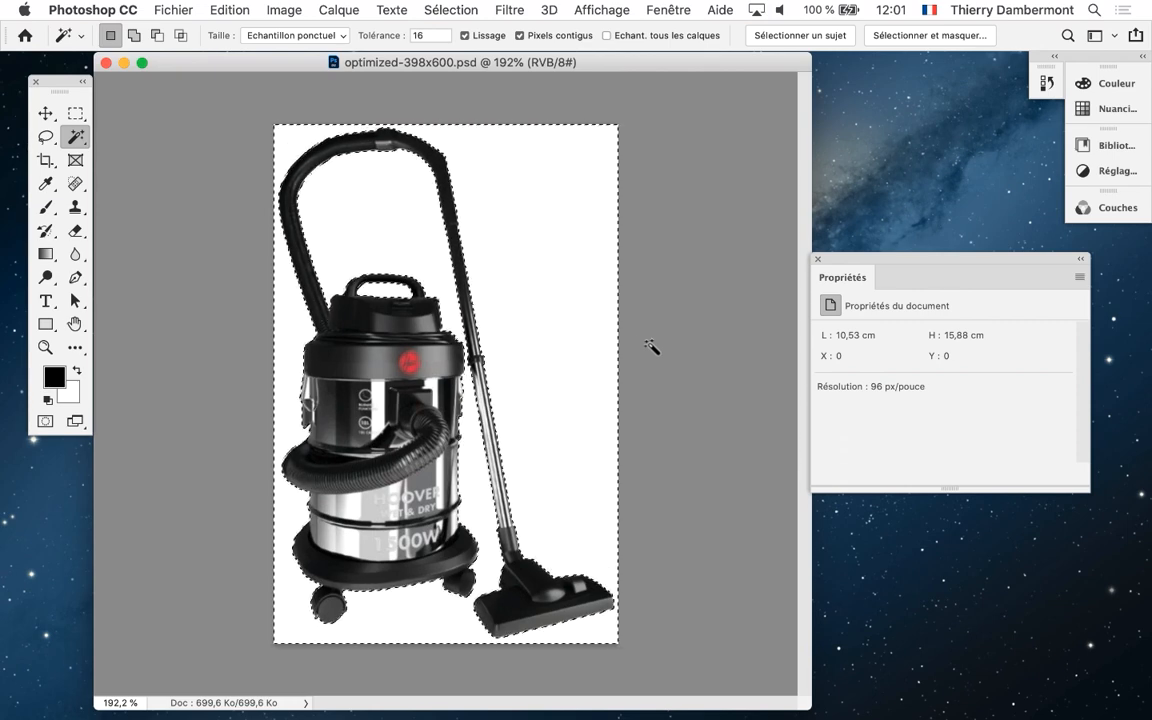
Display the Calques panel and place it next to the vacuum cleaner image
click(655, 9)
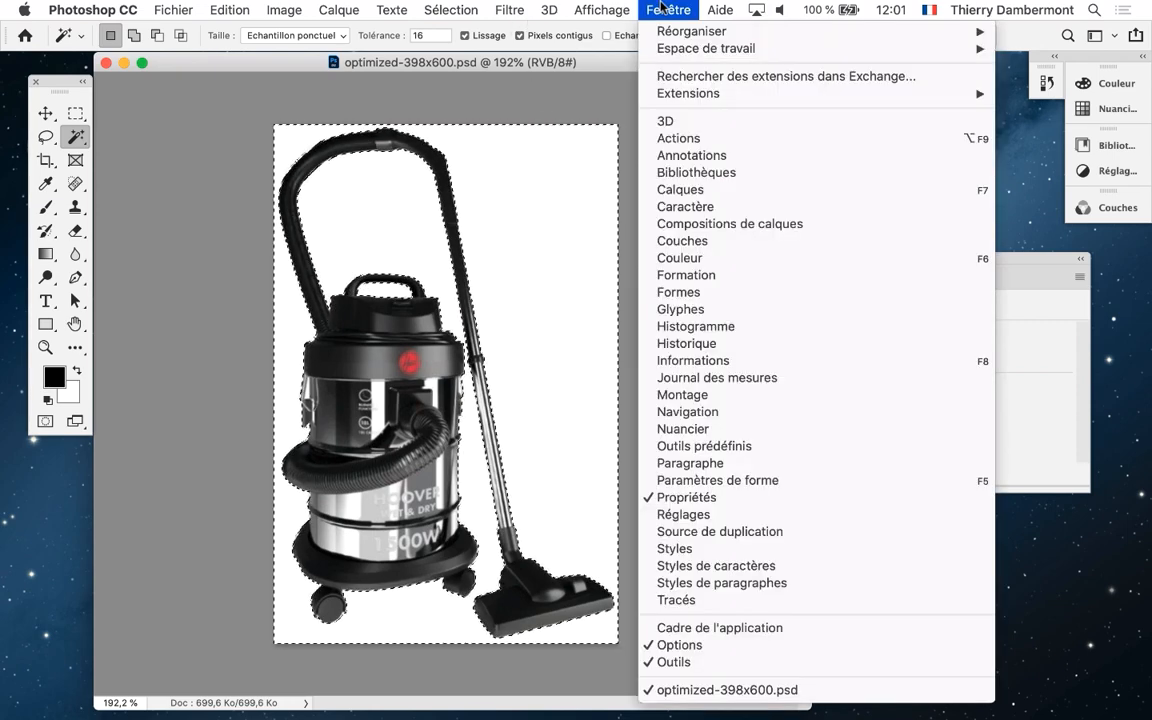
click(660, 9)
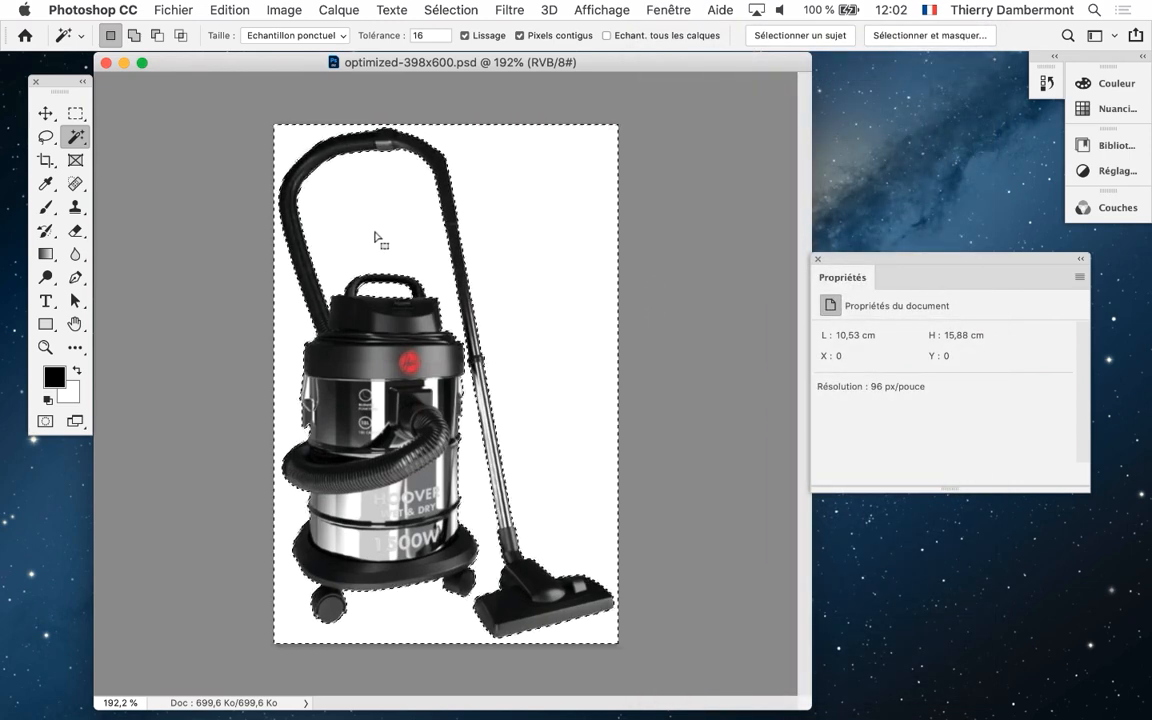
click(686, 9)
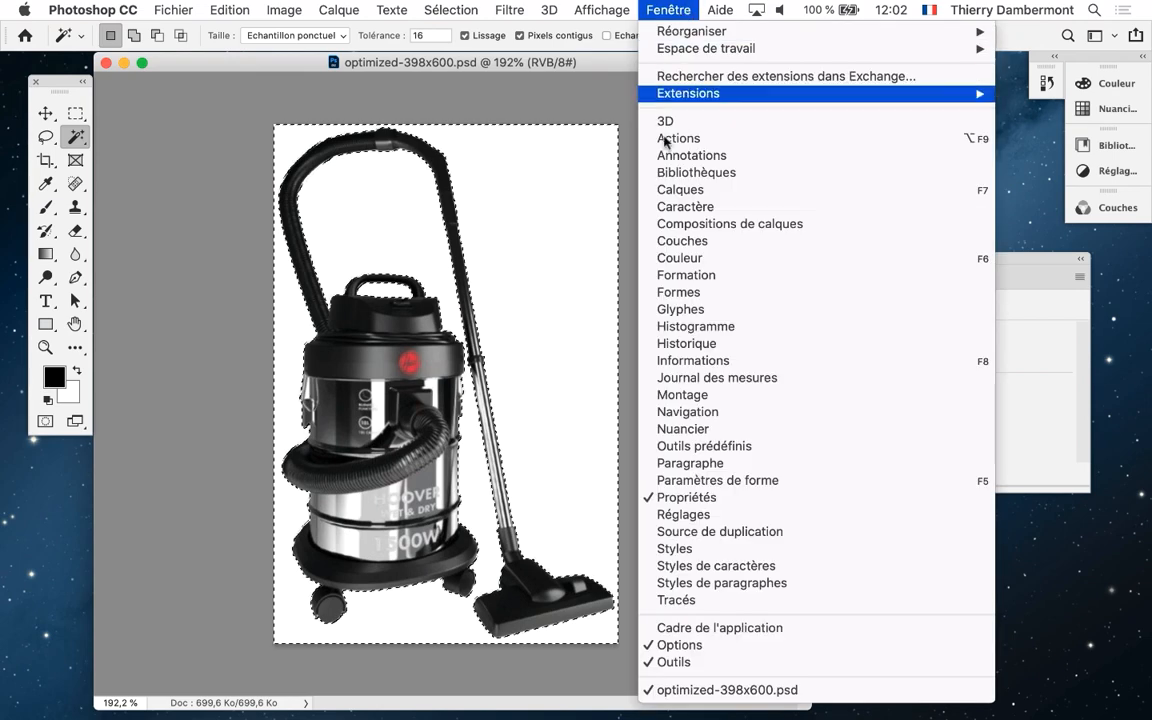
click(691, 196)
drag(472, 358, 725, 106)
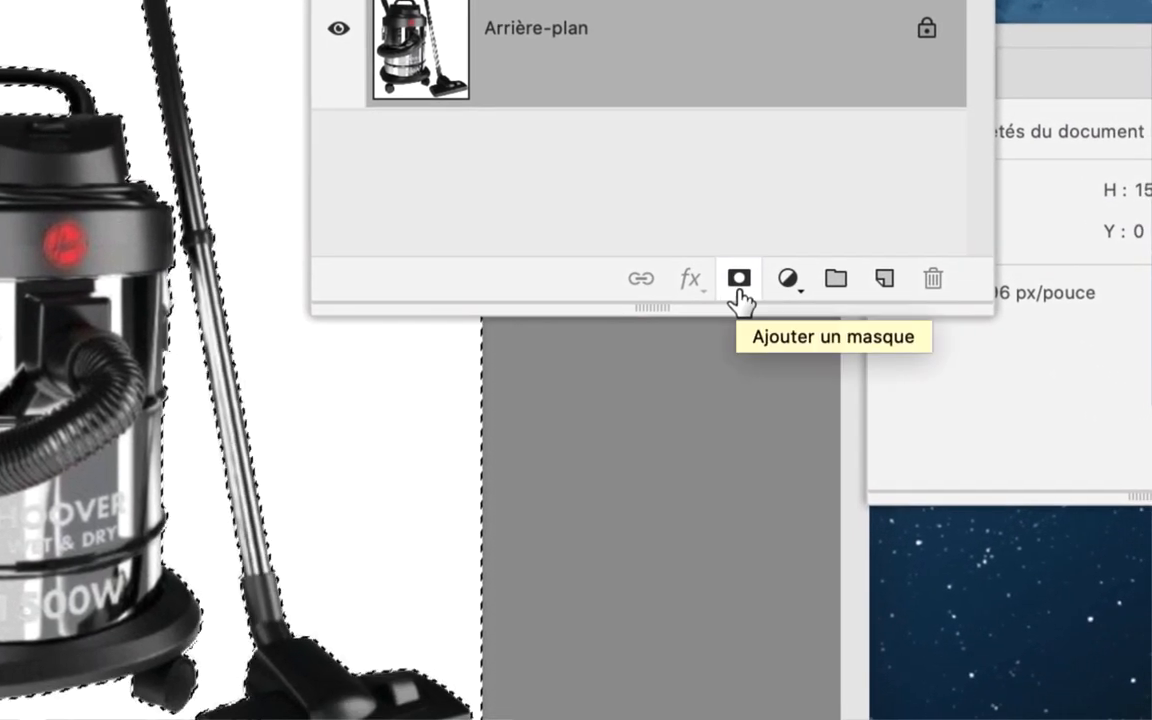
Add an inverted layer mask from the selection to hide the white background, and move the Calques panel off the image
click(739, 282)
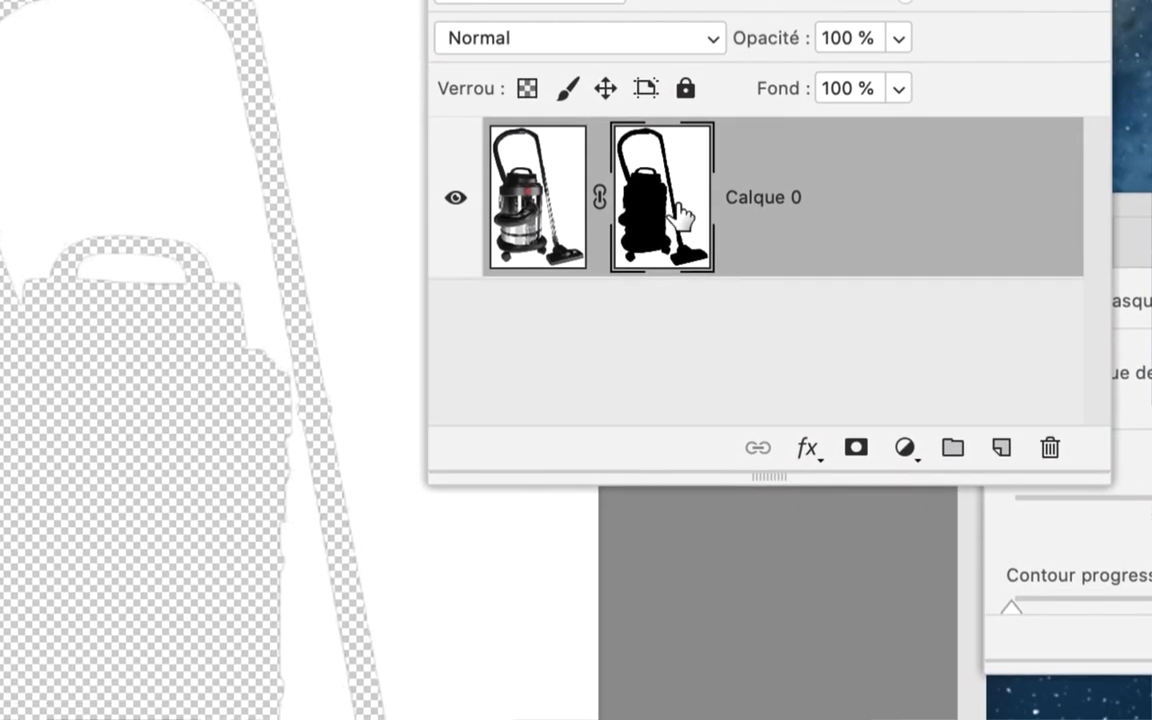
super+click(675, 212)
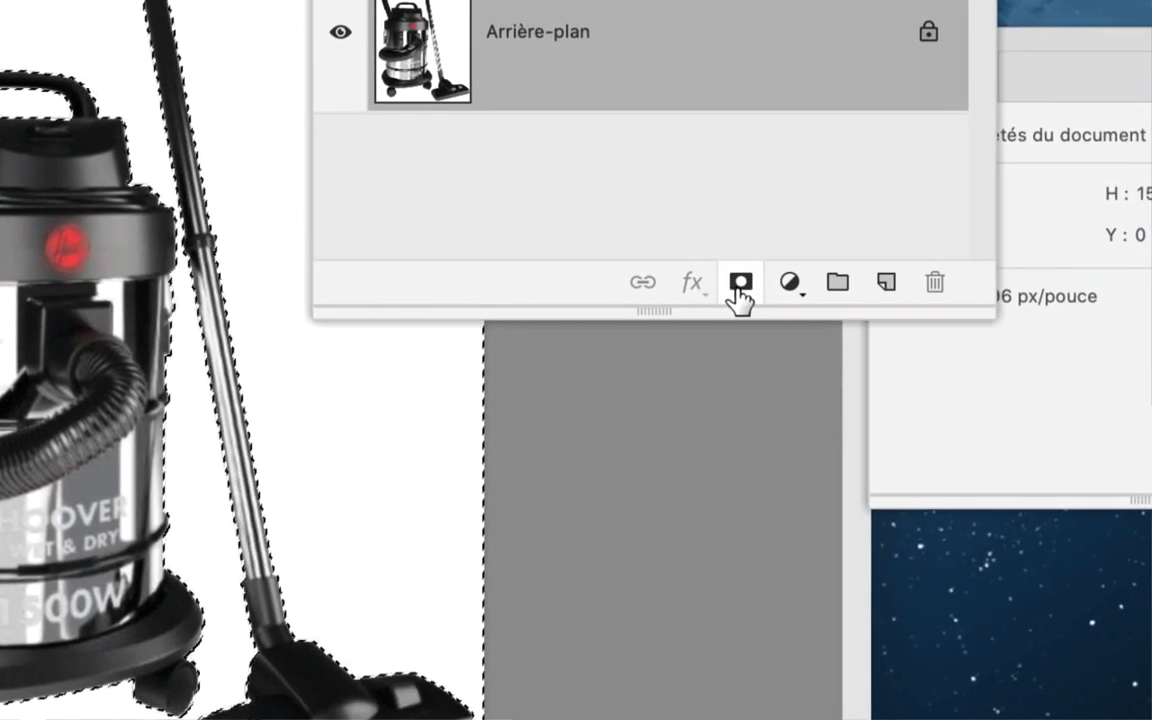
click(825, 372)
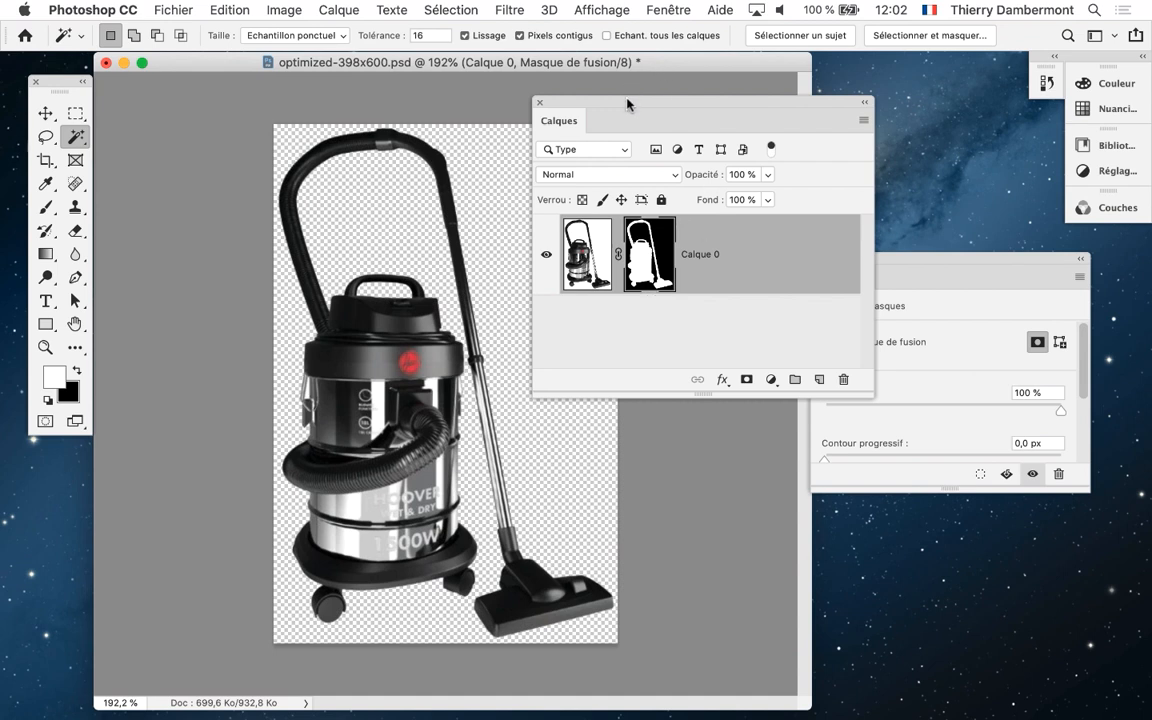
drag(627, 100, 618, 74)
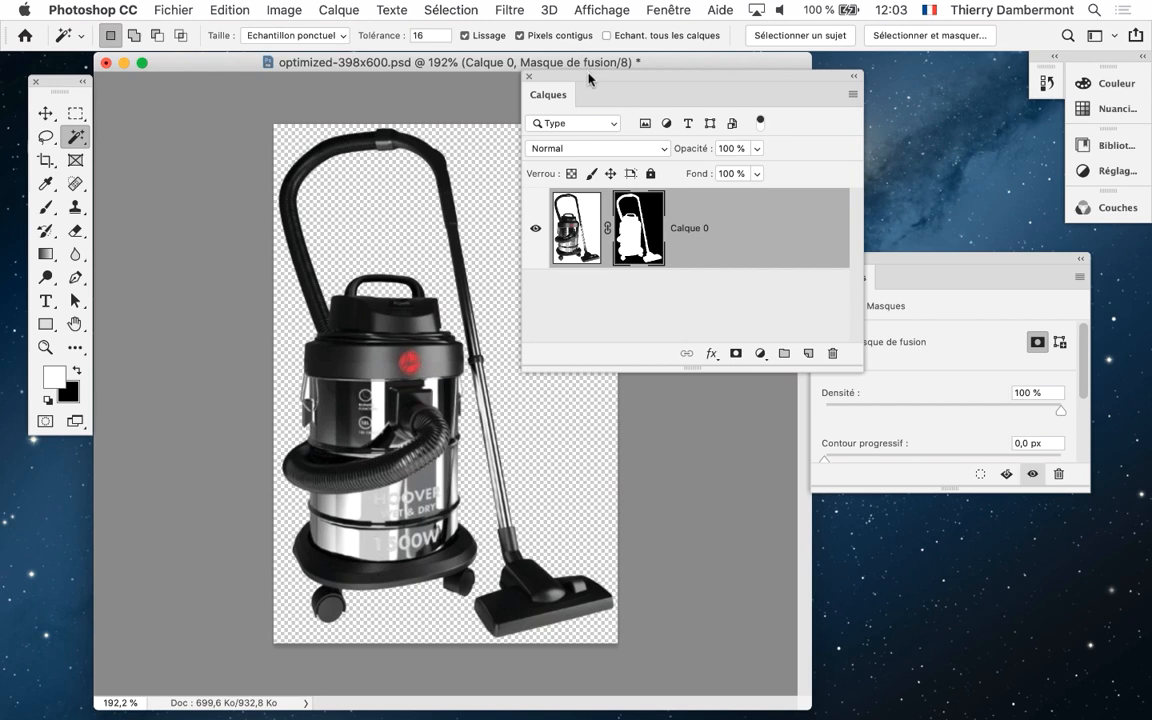
drag(588, 75, 730, 140)
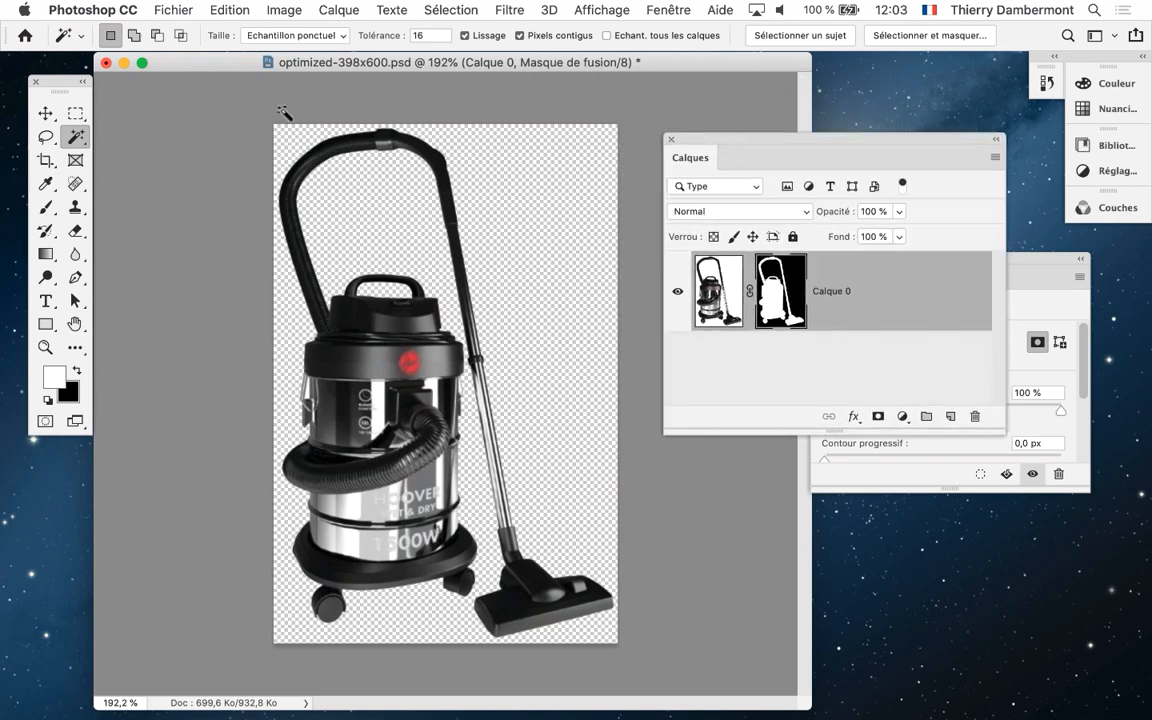
Save optimized-398x600.psd with Maximiser la compatibilité enabled and close the document
click(174, 10)
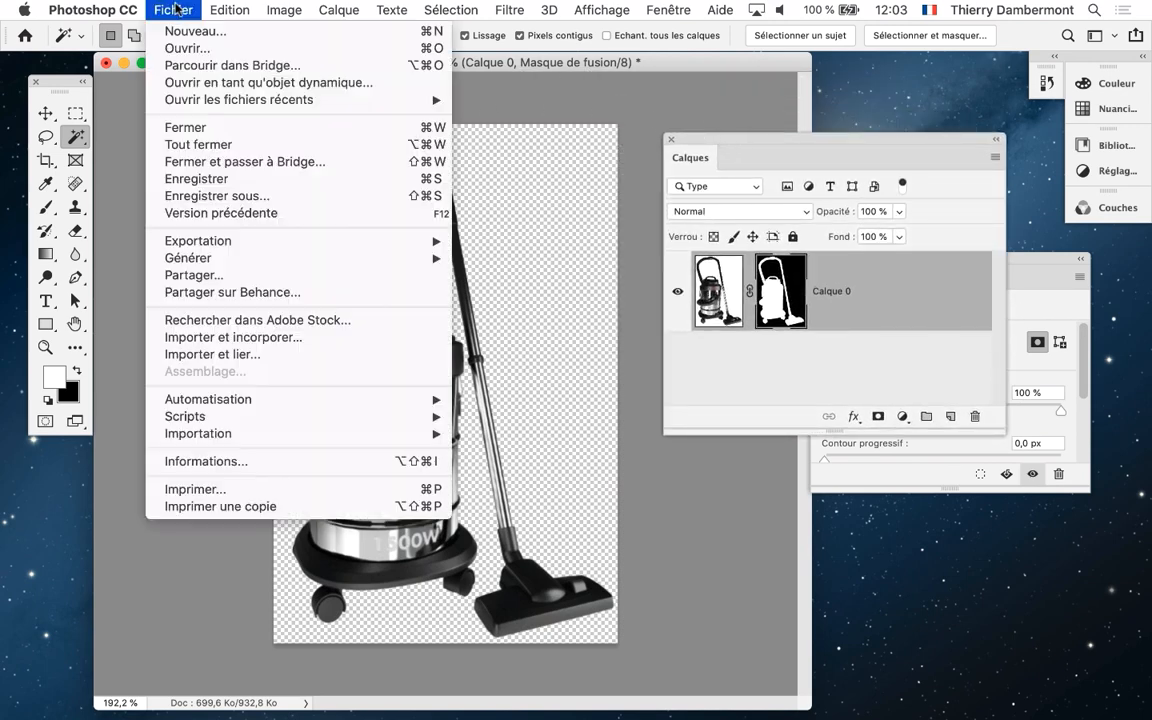
click(214, 180)
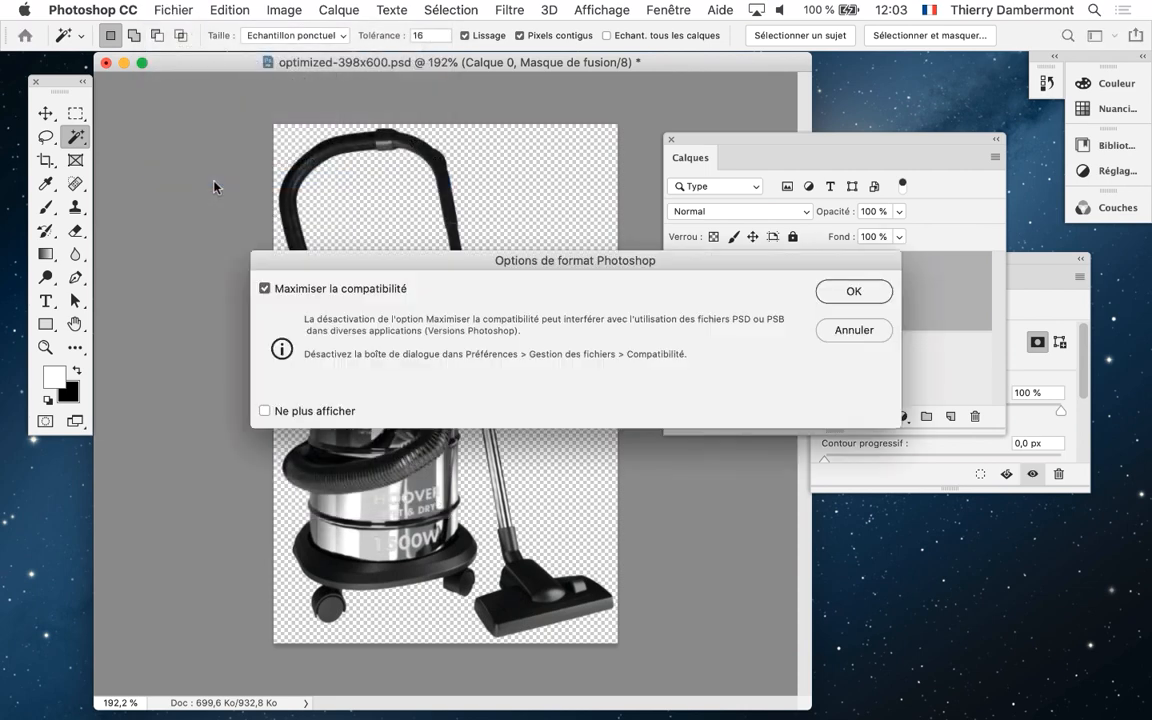
click(872, 297)
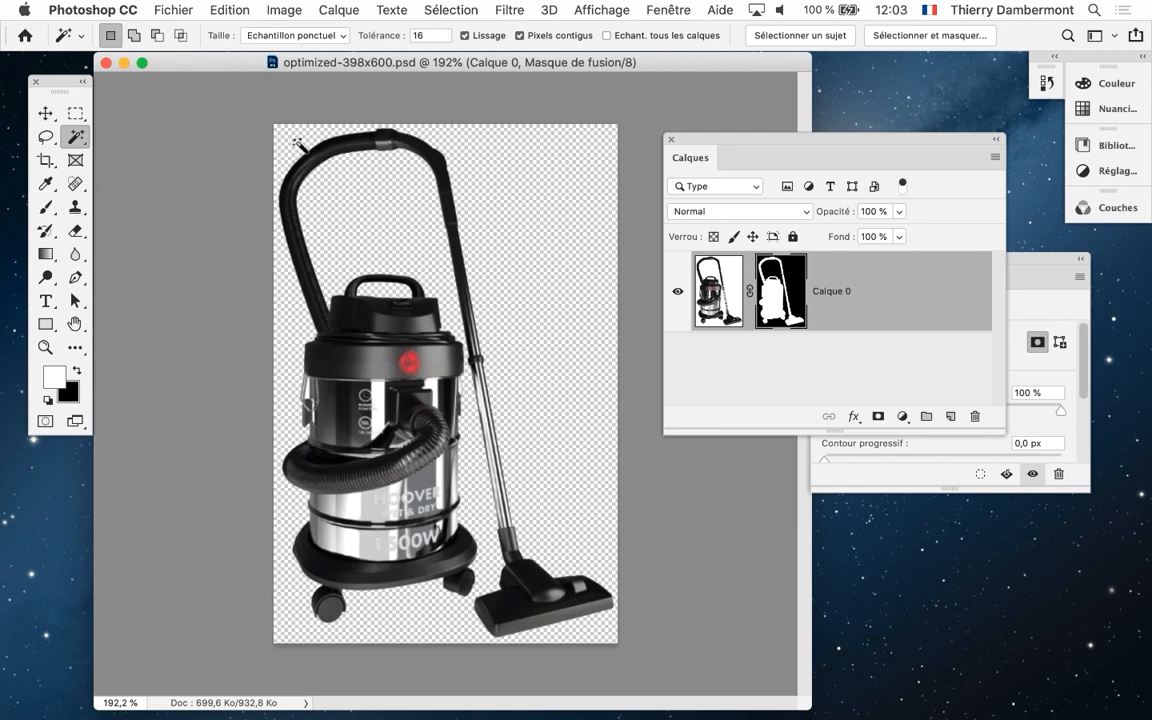
click(106, 64)
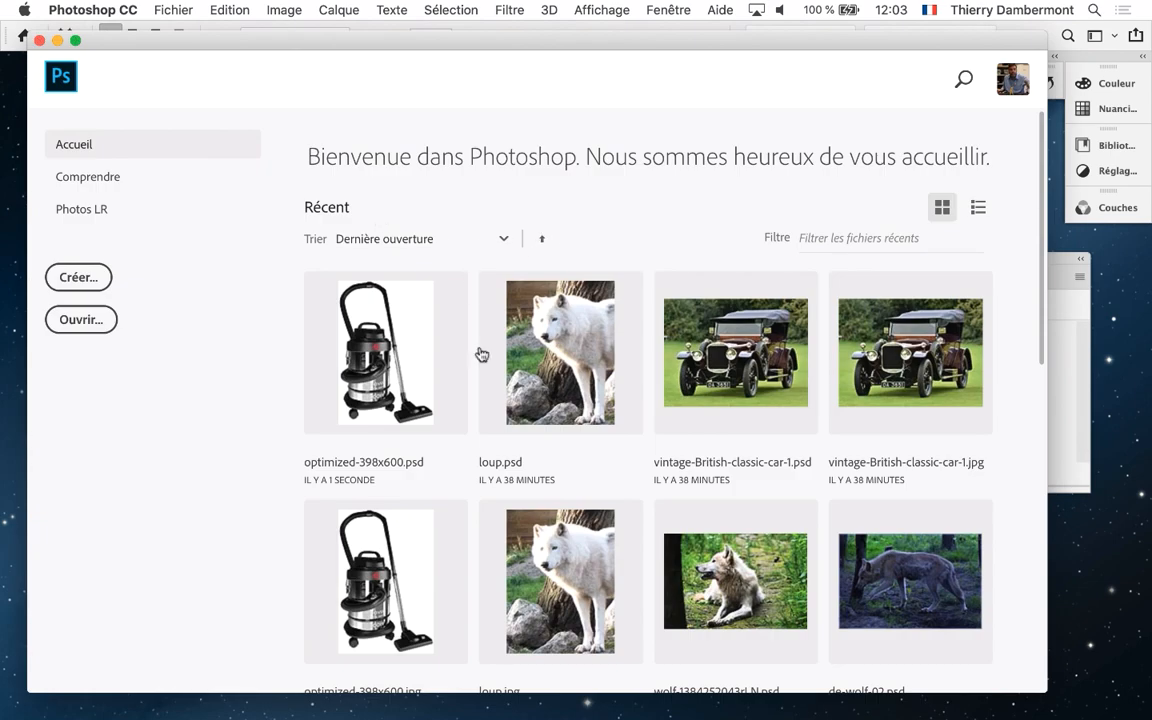
Switch back to InDesign and inspect the cut-out vacuum cleaner on page 3, moving the Liens panel clear of it
key(super+Tab)
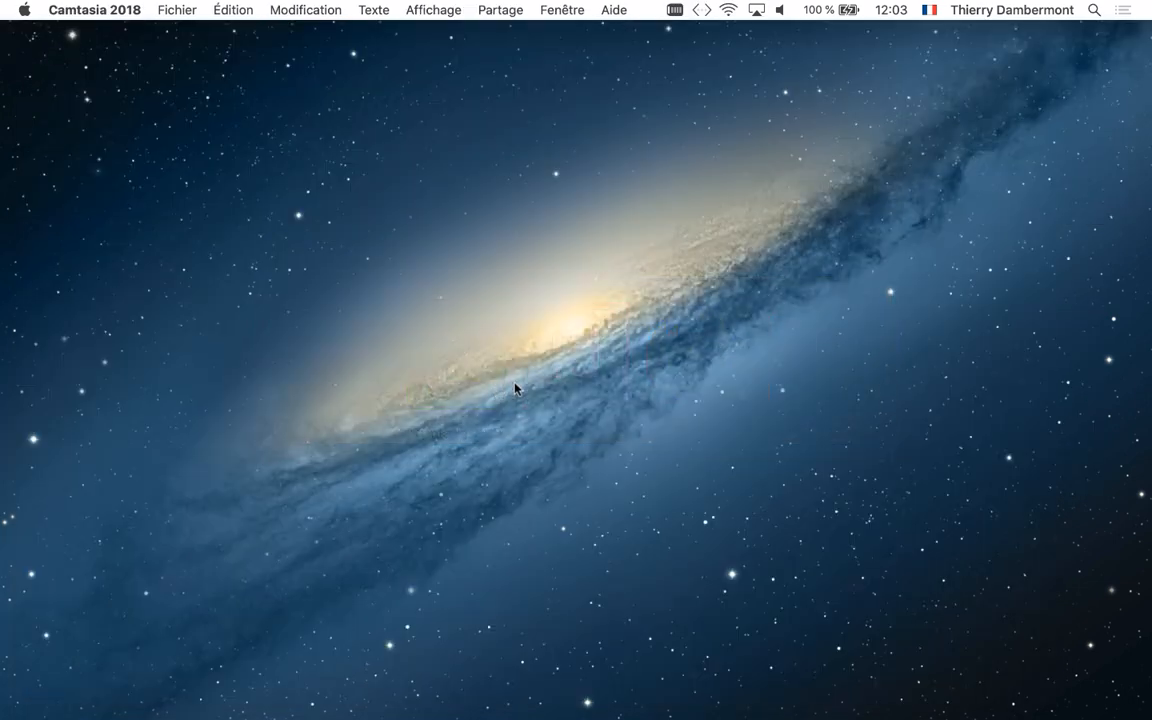
key(super+Tab)
click(571, 386)
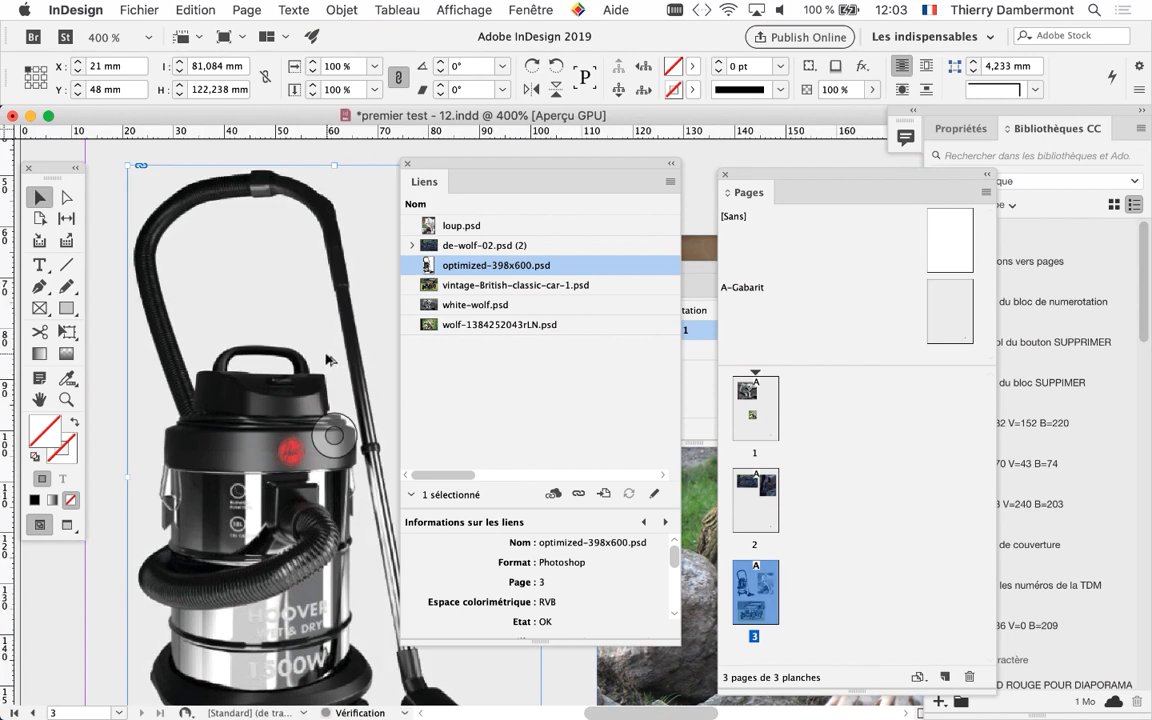
scroll(326, 362, down, 2)
drag(423, 166, 544, 219)
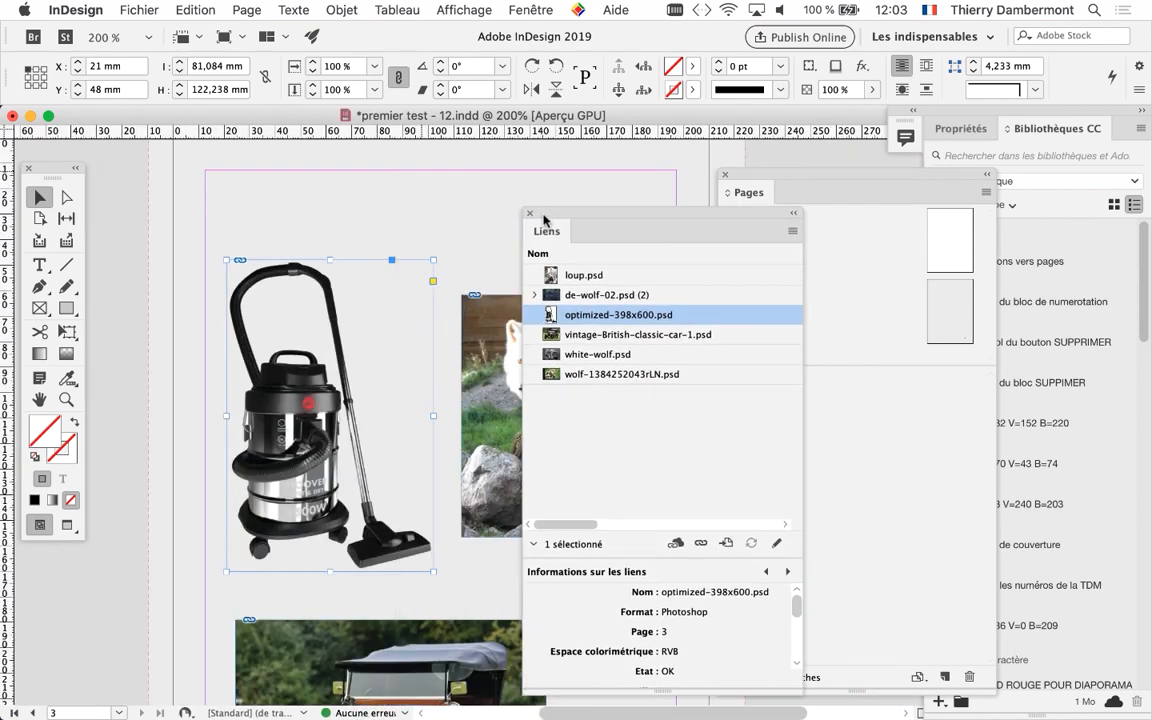
scroll(341, 360, up, 1)
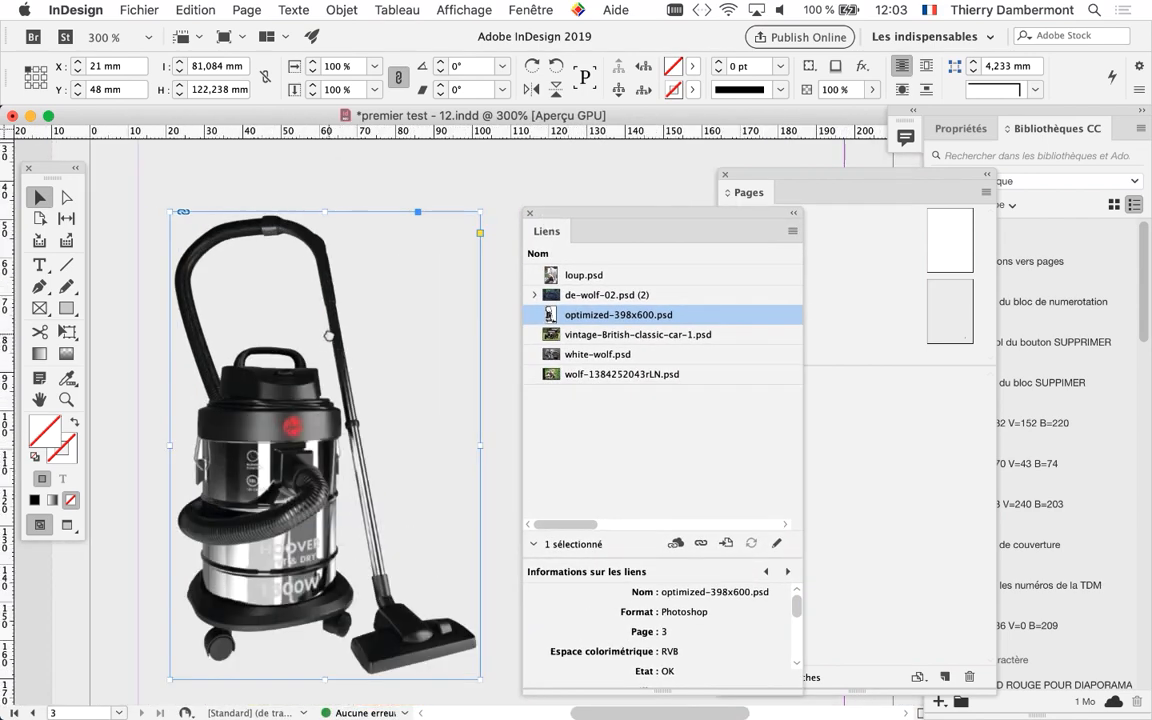
scroll(320, 420, down, 2)
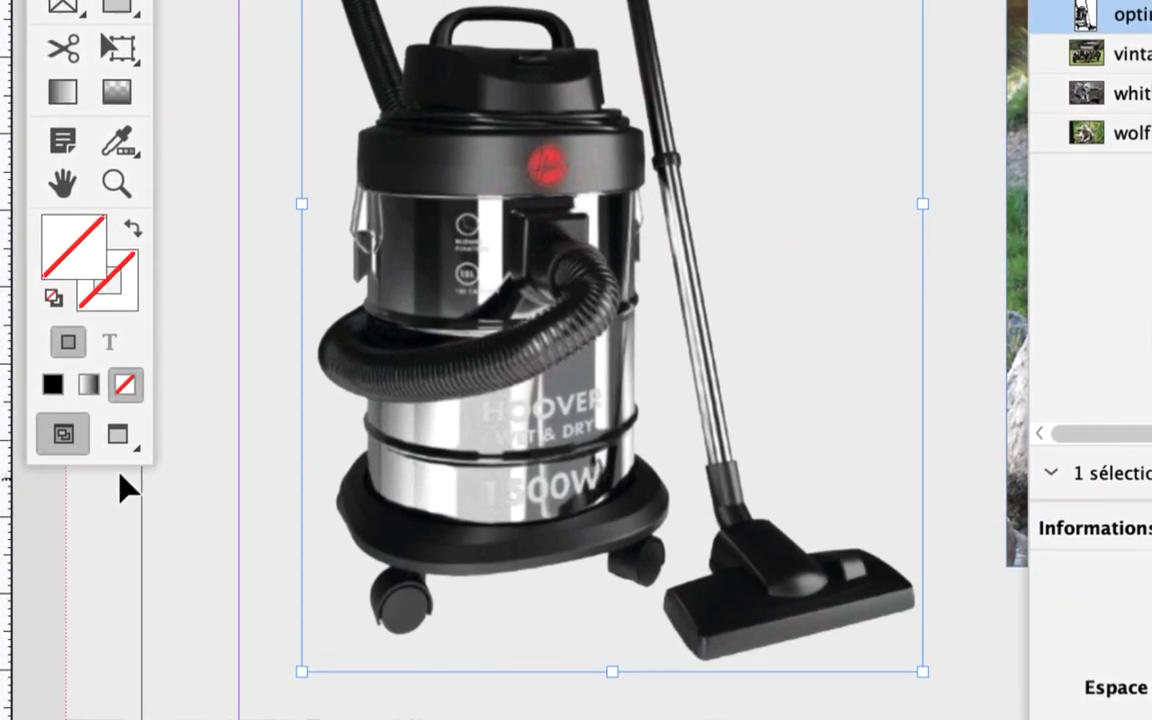
Show page 3 in preview screen mode with nothing selected, and close the Liens panel
click(122, 401)
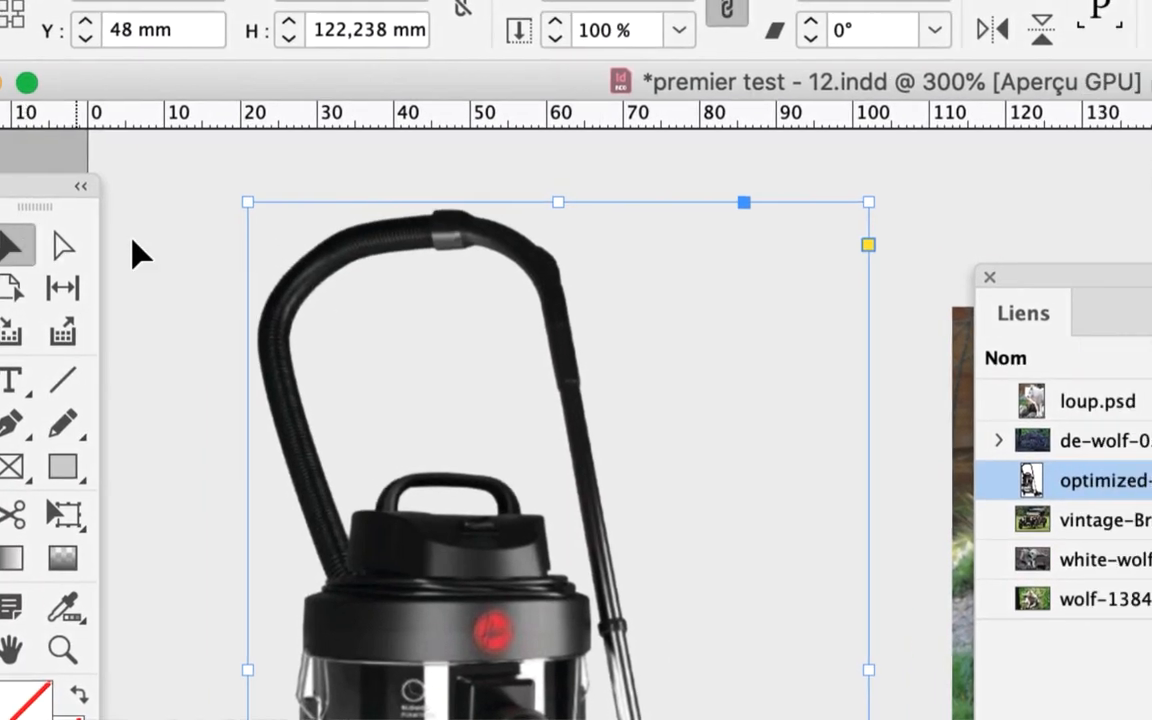
click(242, 229)
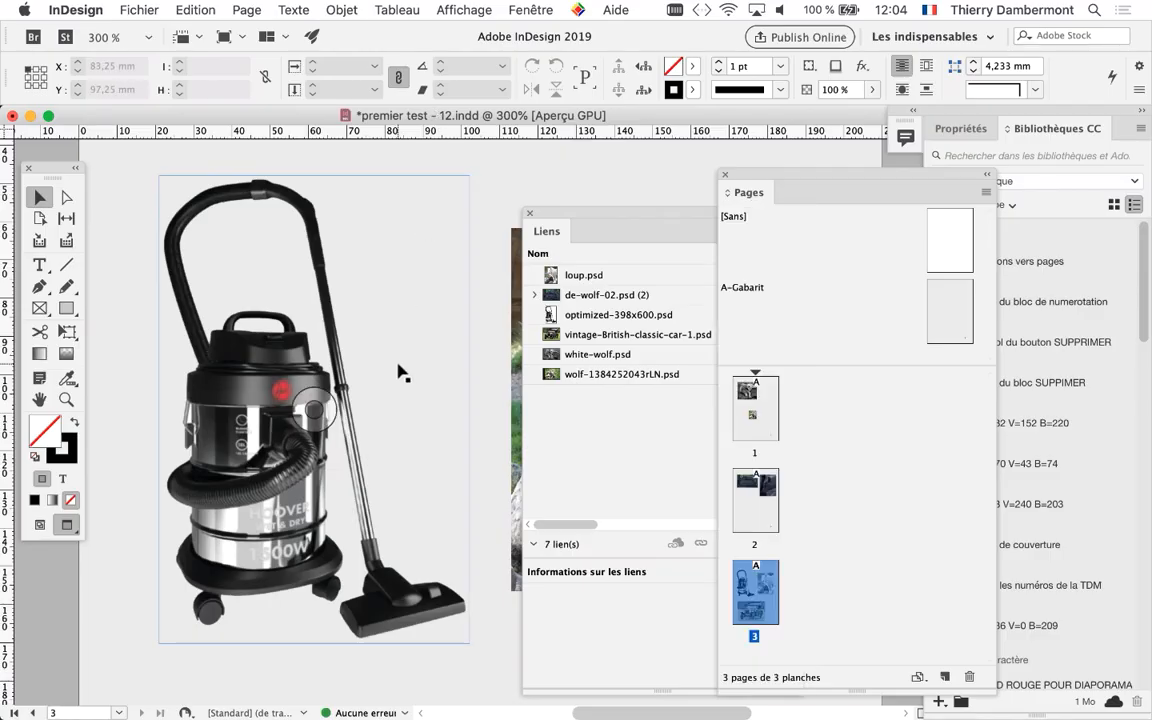
key(super+minus)
key(super+minus)
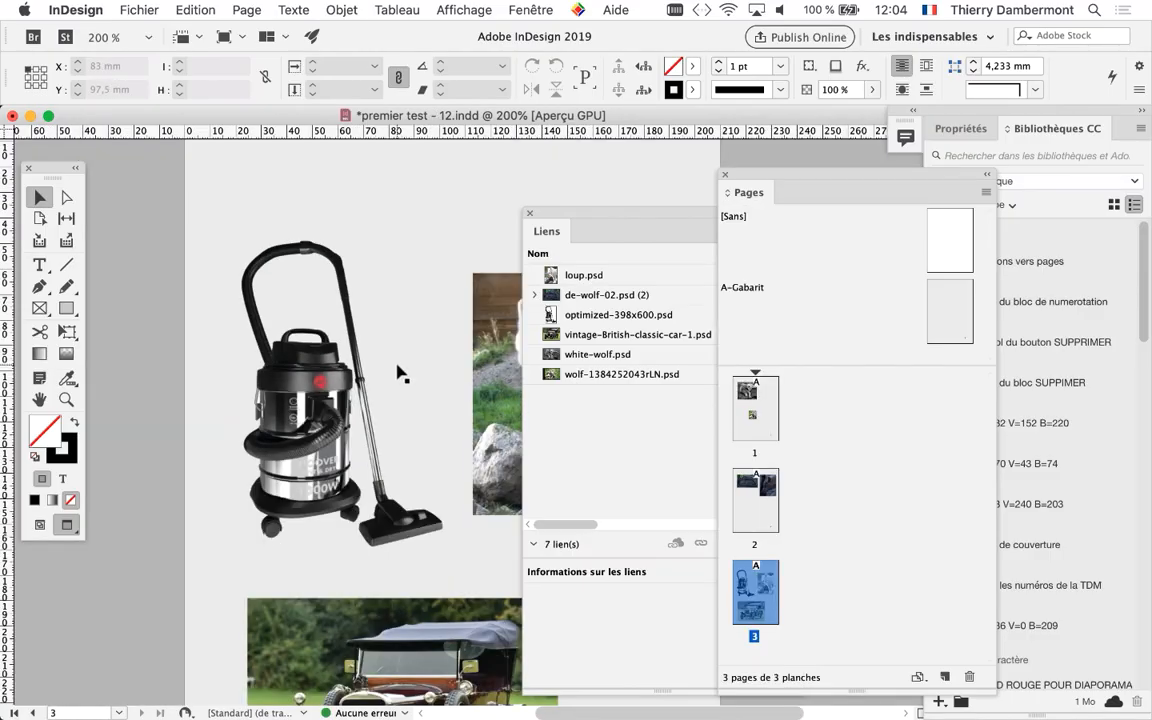
drag(343, 336, 224, 306)
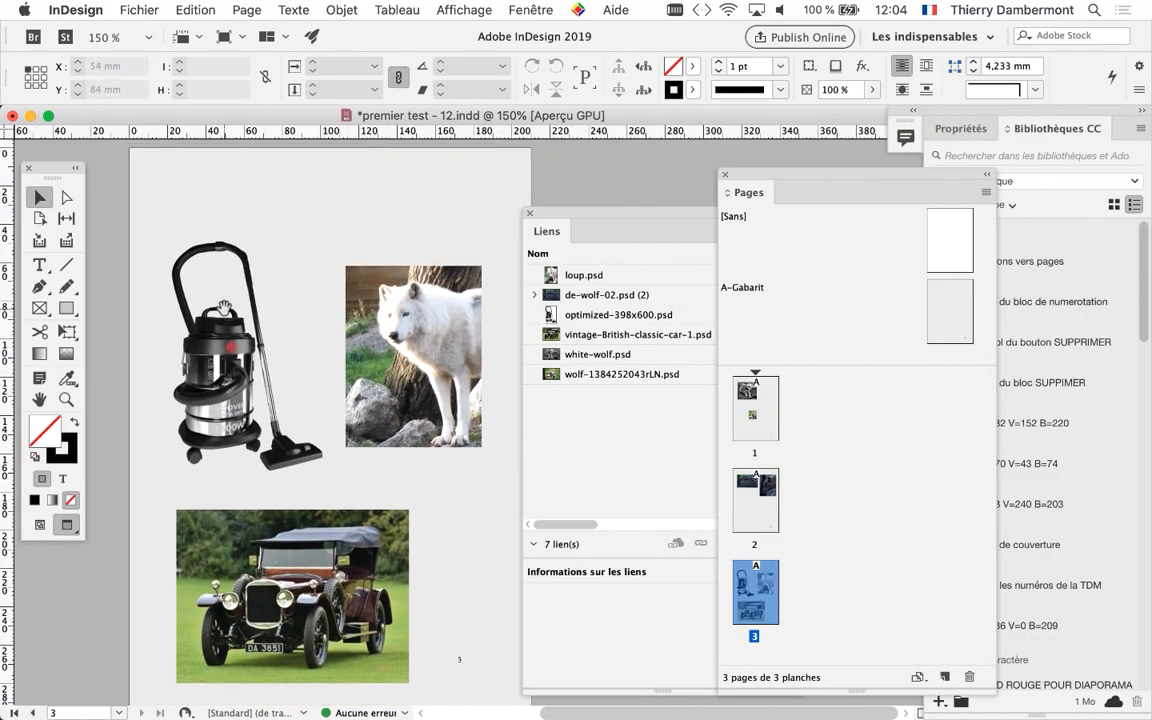
drag(632, 211, 614, 211)
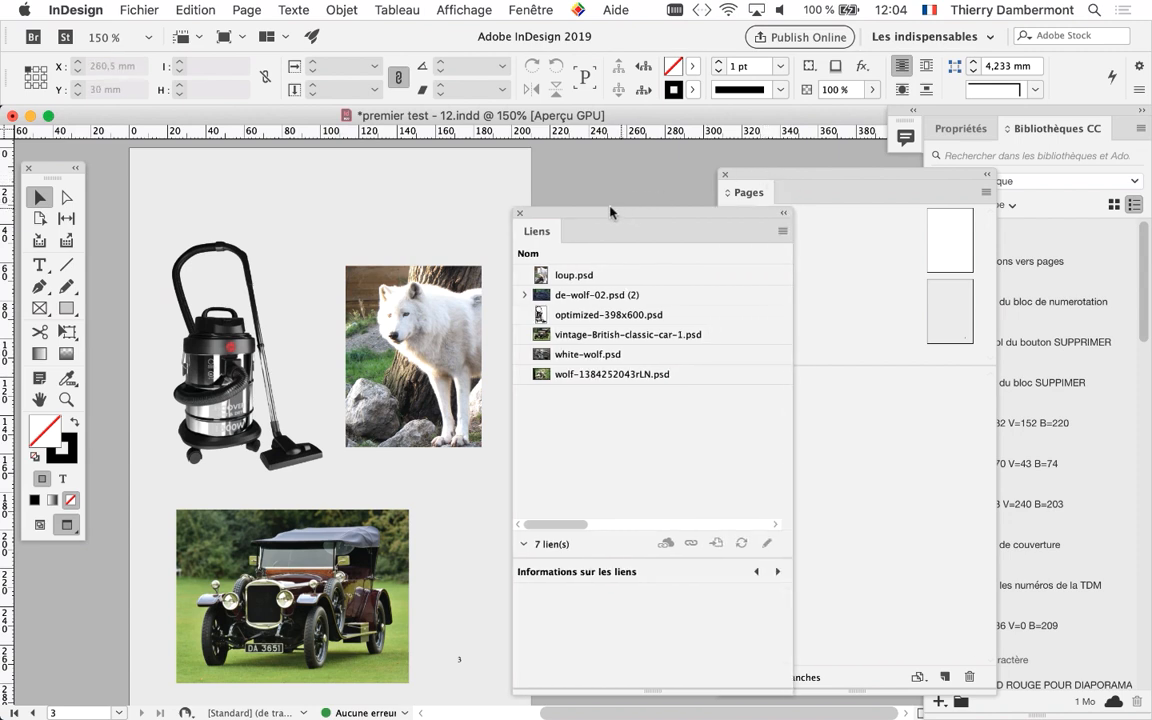
click(511, 215)
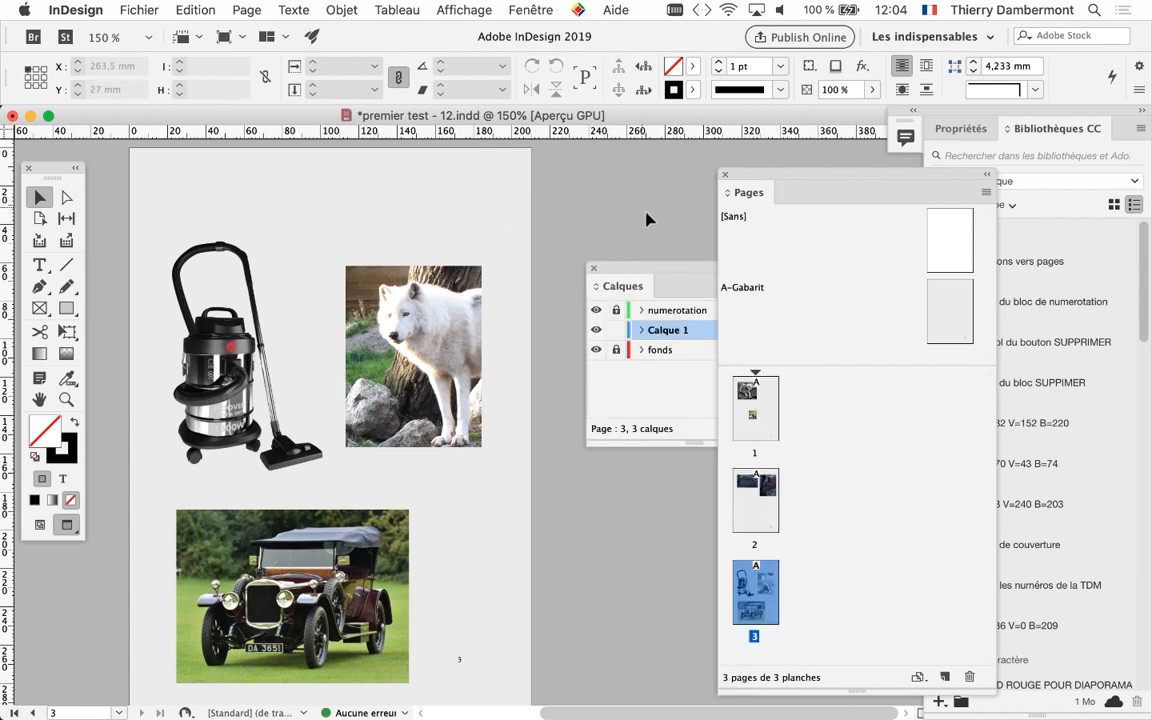
Unlock the fonds layer, open the A-Gabarit master page and select its full-page background frame
drag(634, 265, 478, 143)
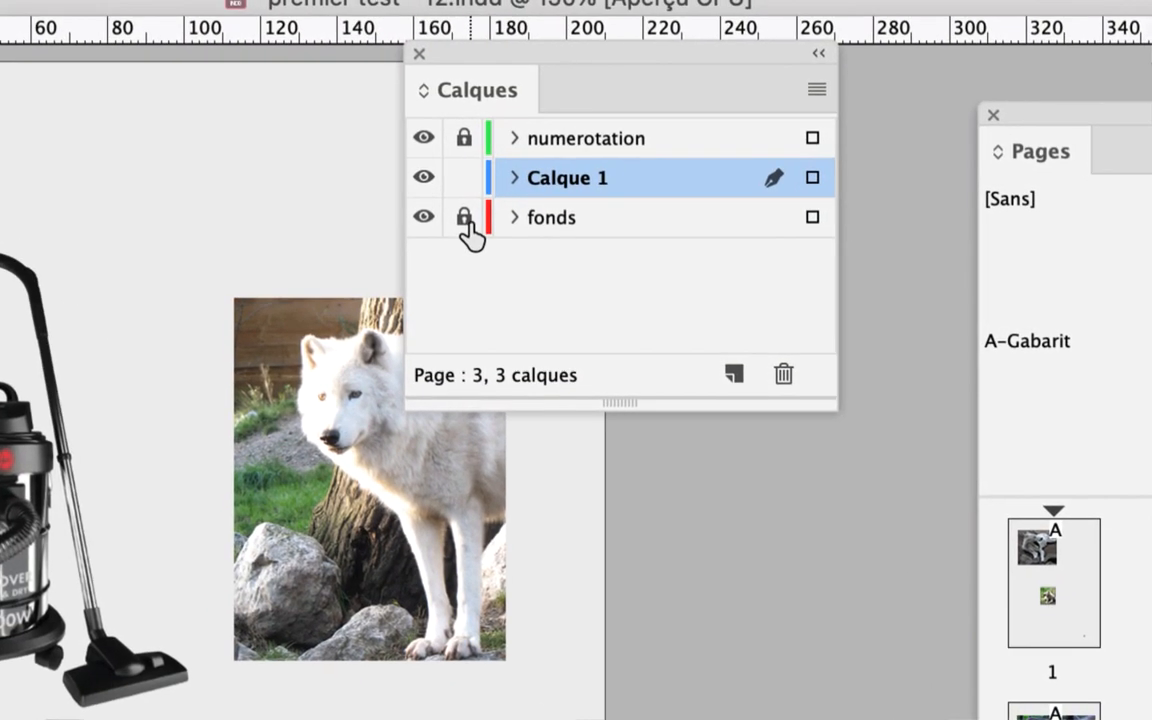
click(466, 222)
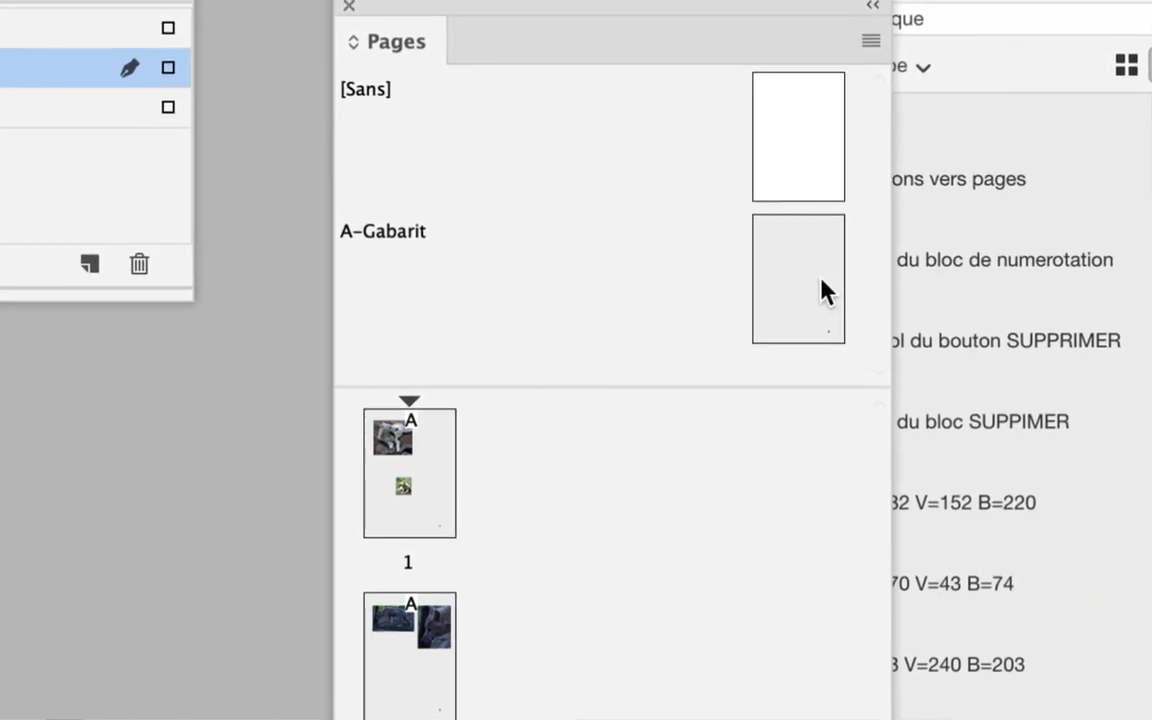
click(806, 289)
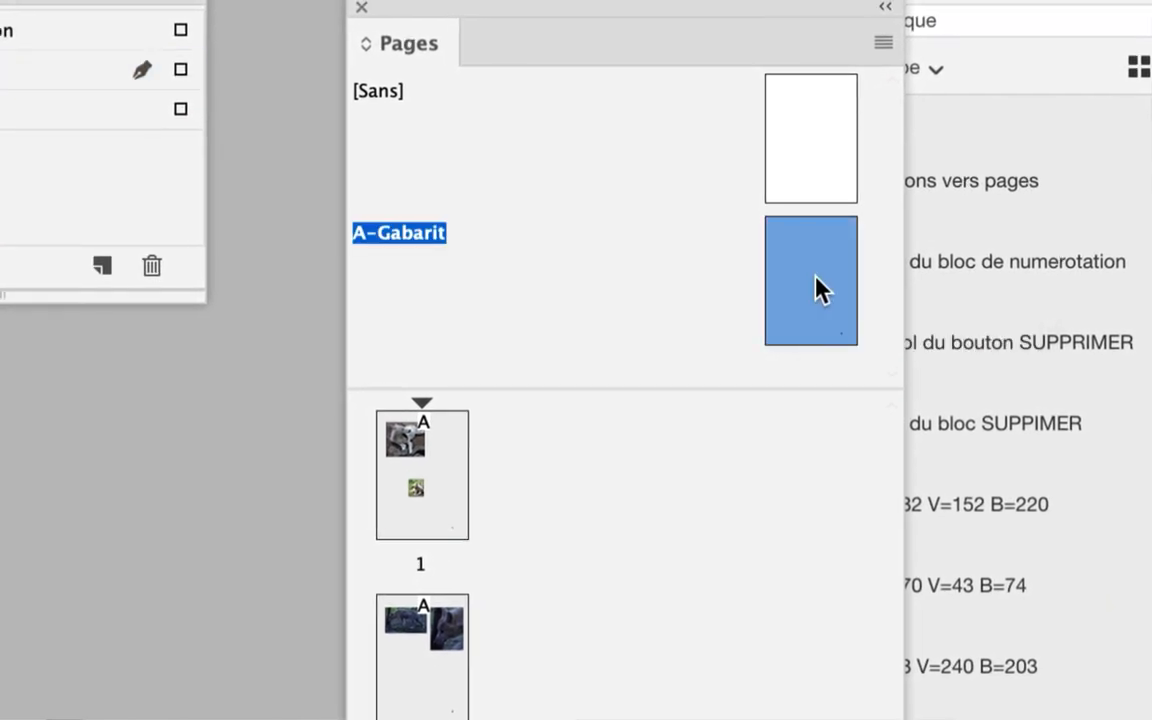
double_click(815, 282)
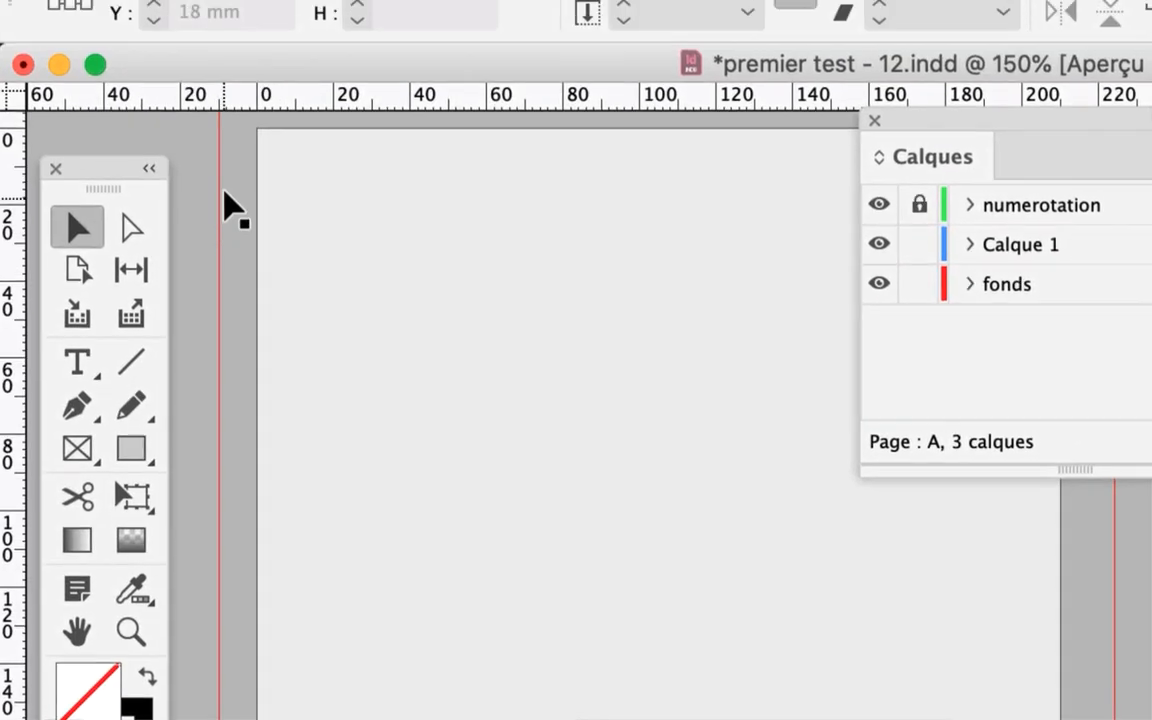
key(super+minus)
key(super+minus)
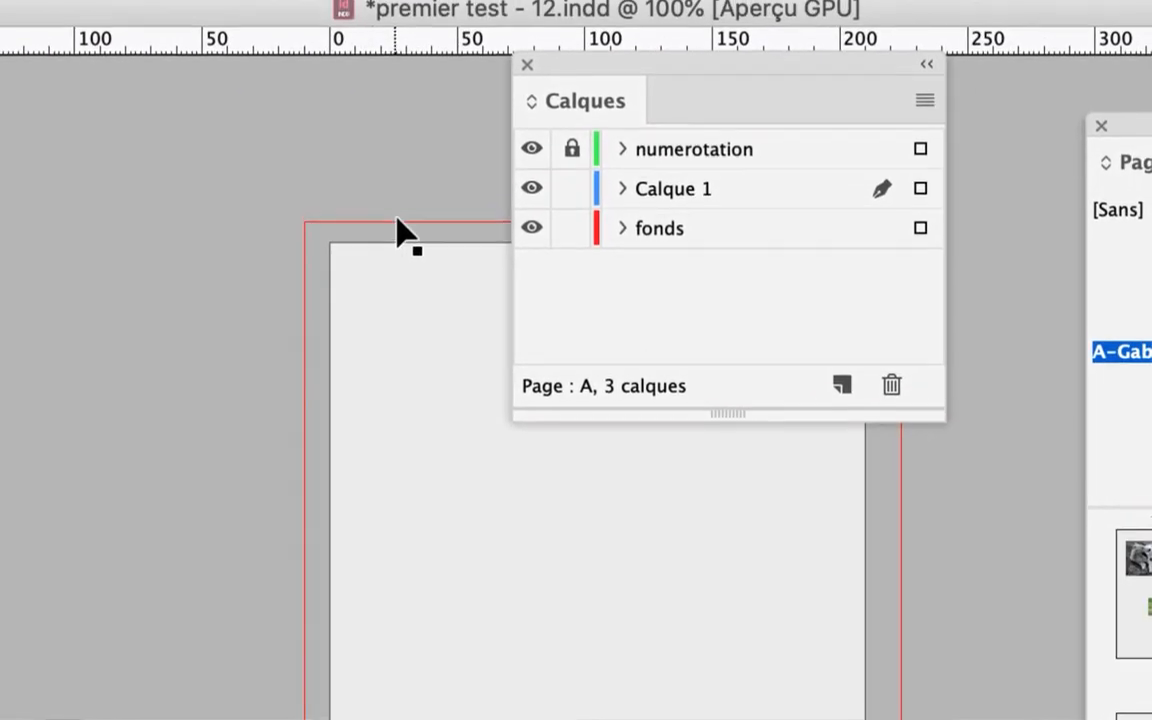
click(397, 229)
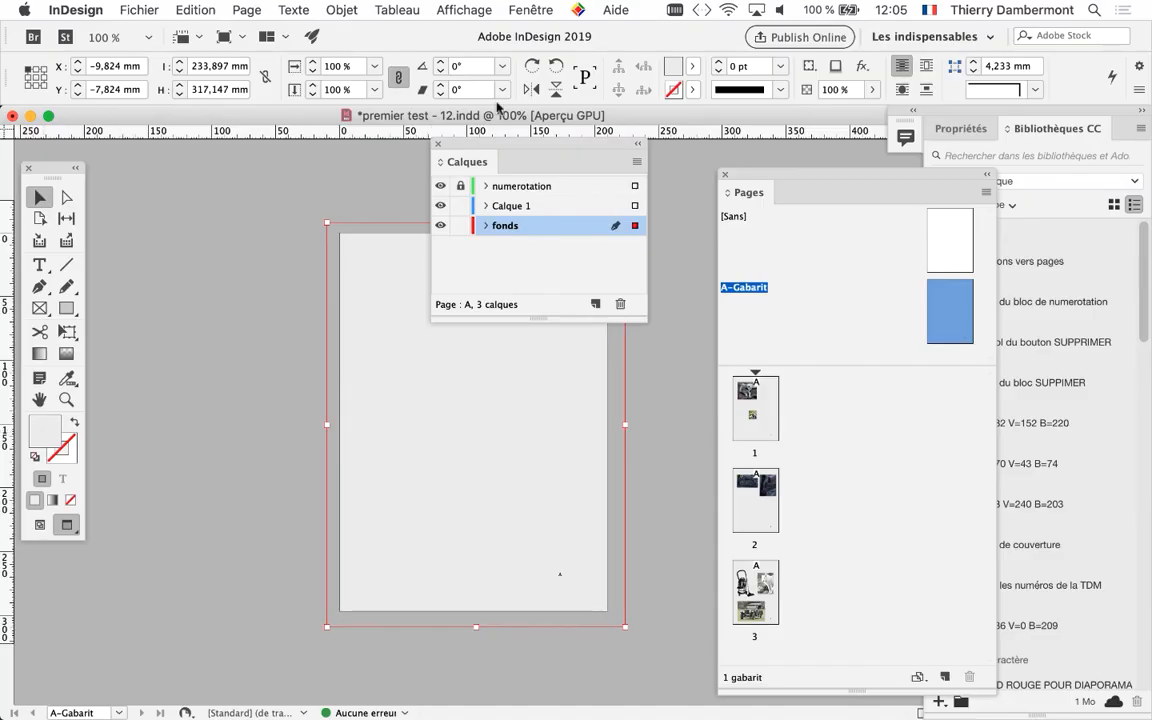
Set the background frame's [Noir] fill tint to 18% in the Nuancier panel, and close that panel
click(530, 10)
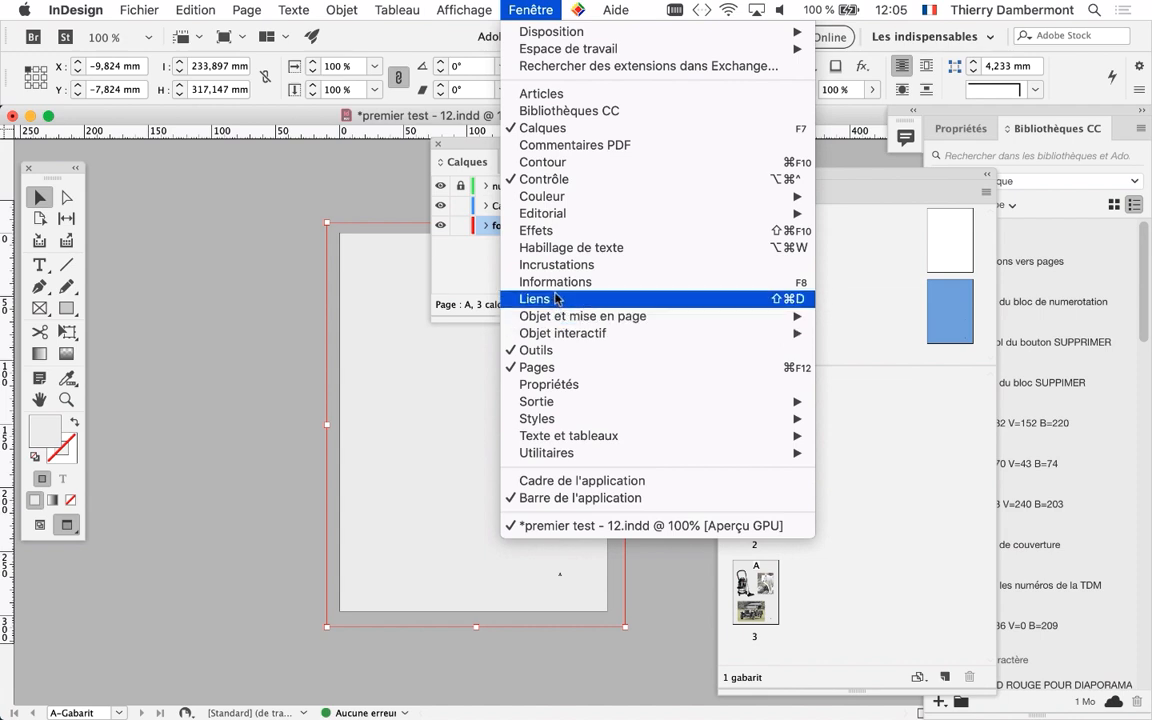
mouse_move(579, 405)
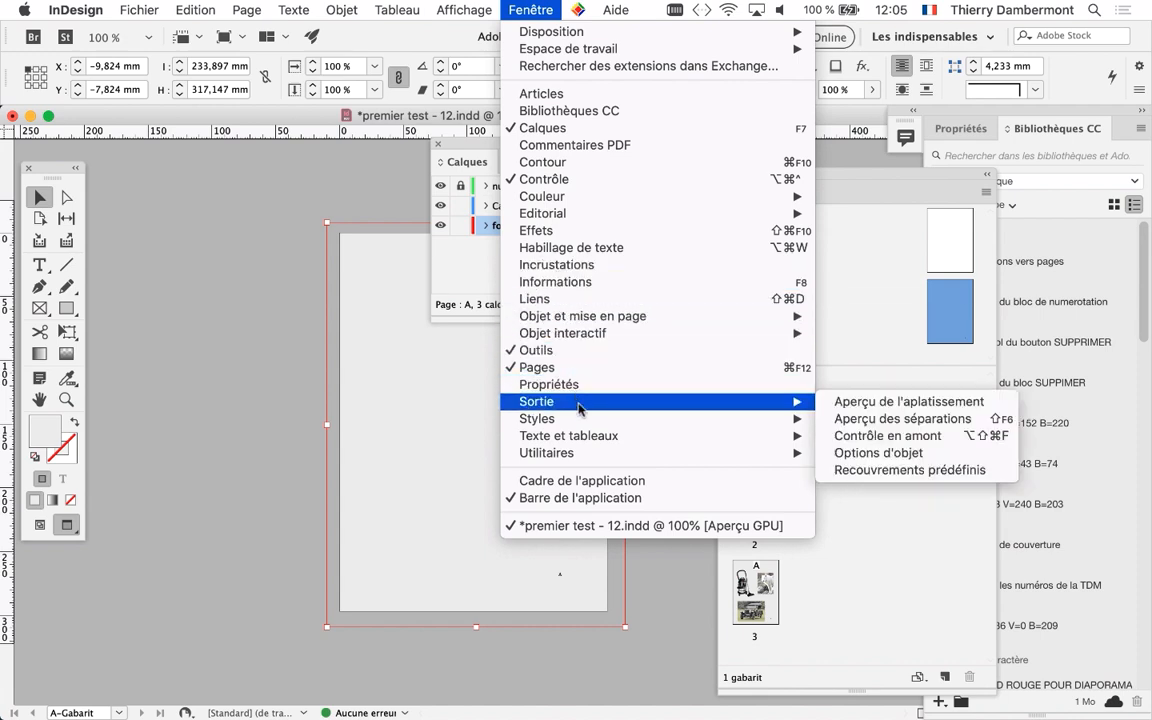
mouse_move(746, 195)
click(866, 233)
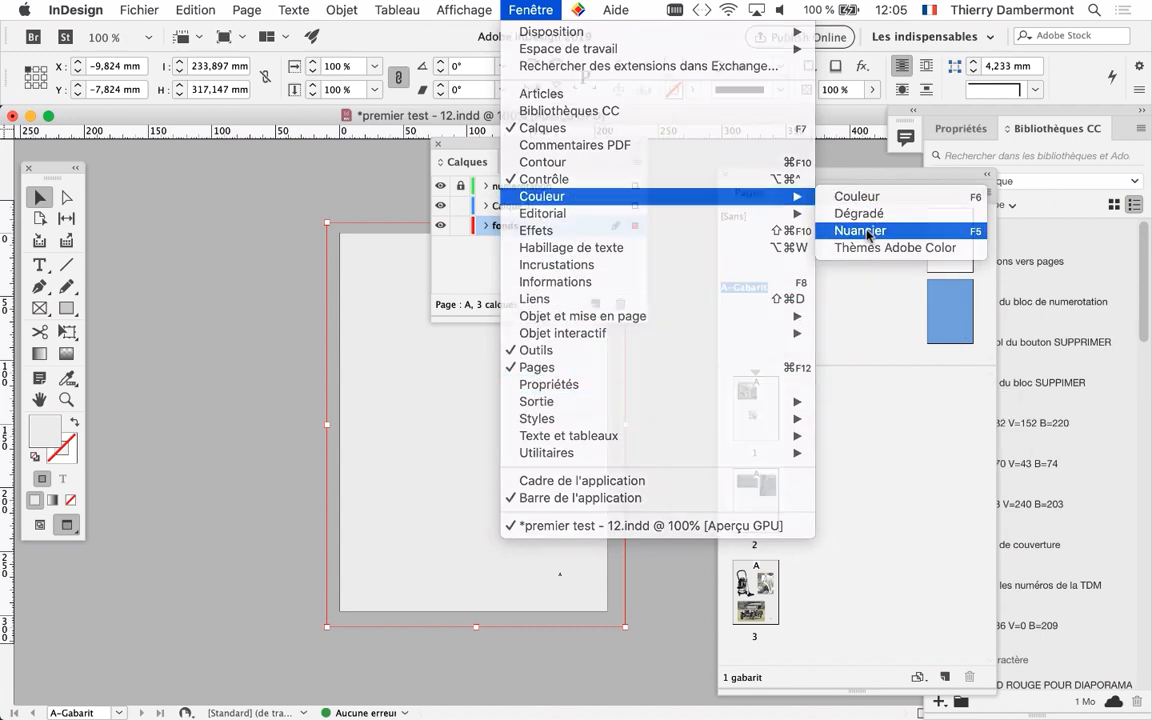
drag(692, 193, 185, 163)
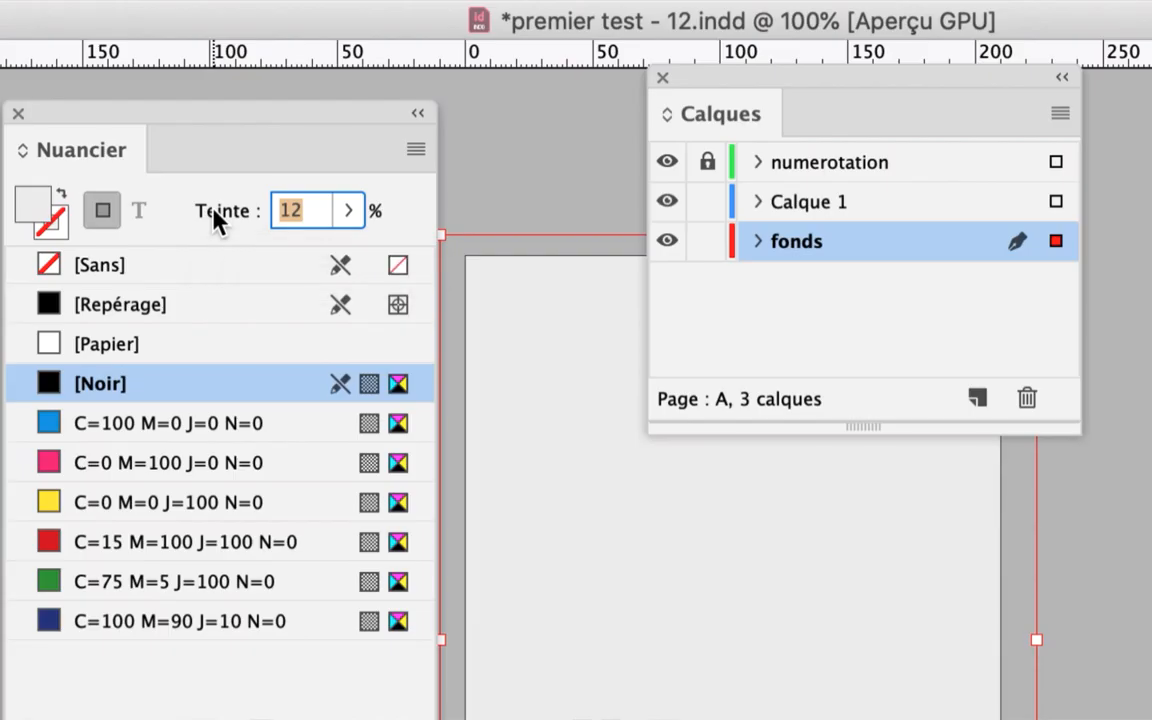
text(18)
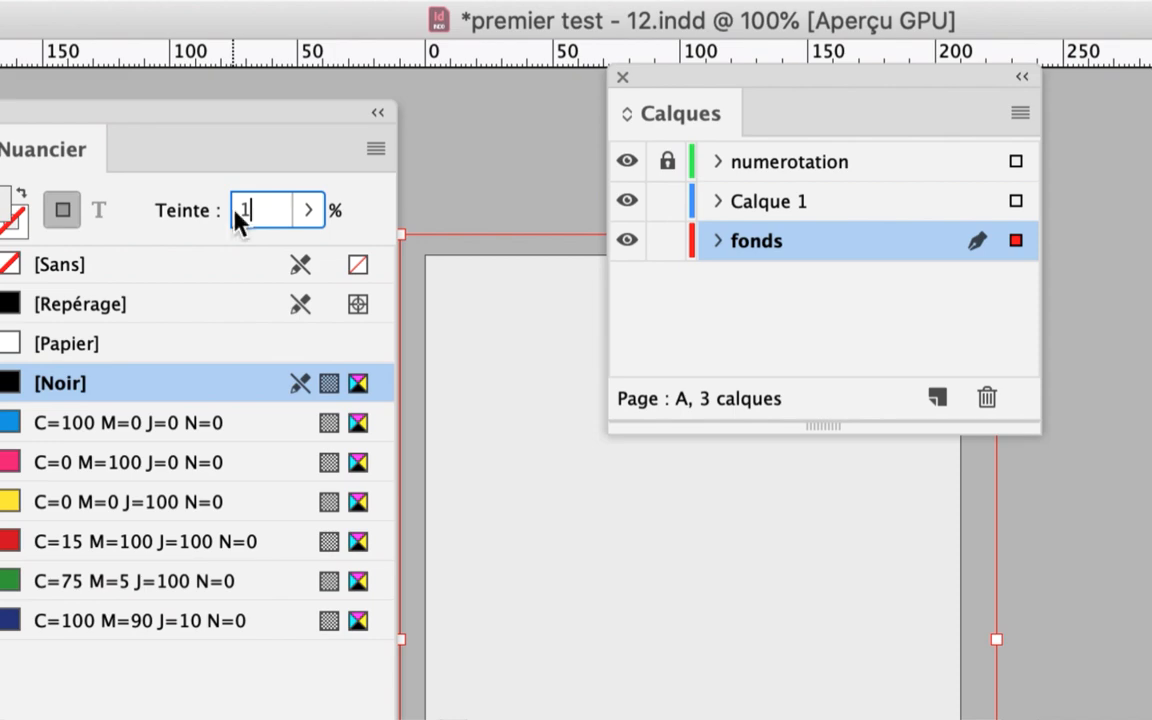
key(Return)
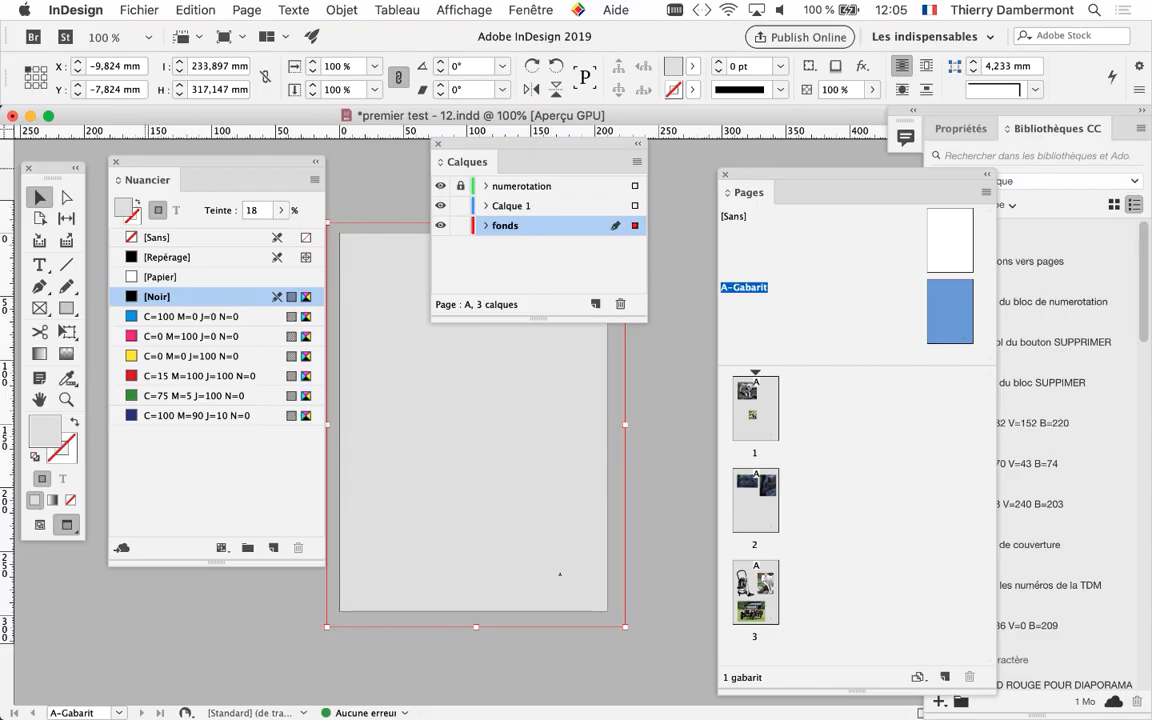
click(116, 162)
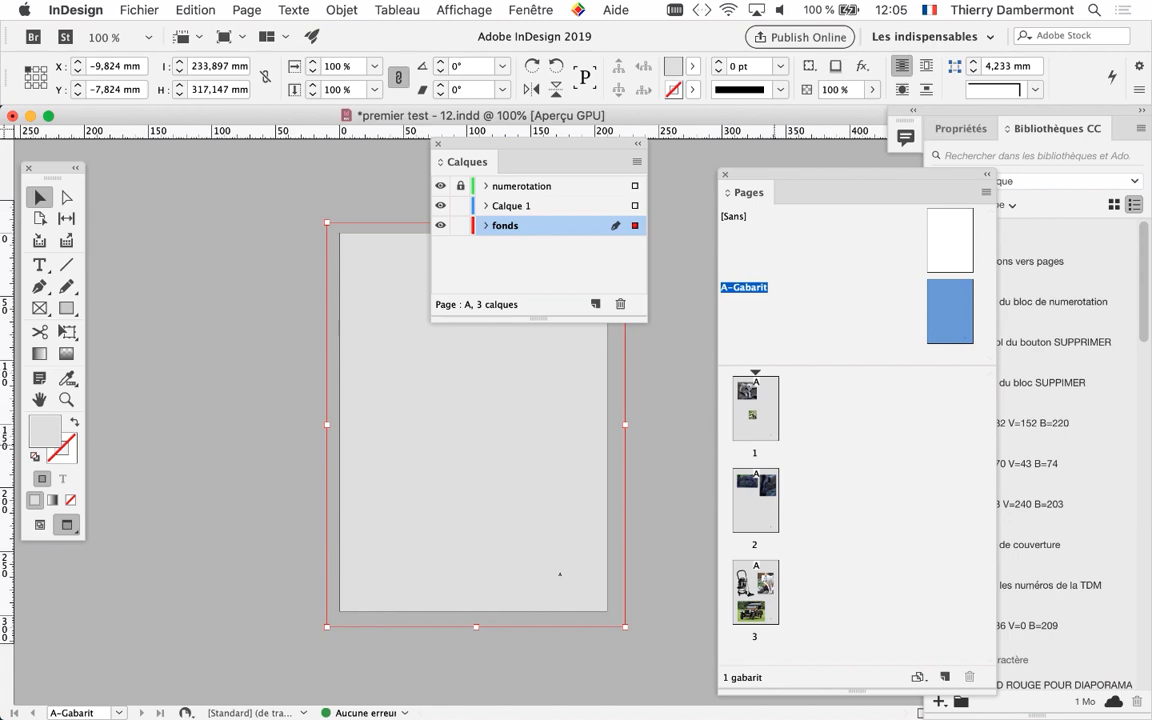
Return to page 3 and examine the cut-out vacuum cleaner against the page background, moving the Calques panel off the page
double_click(755, 593)
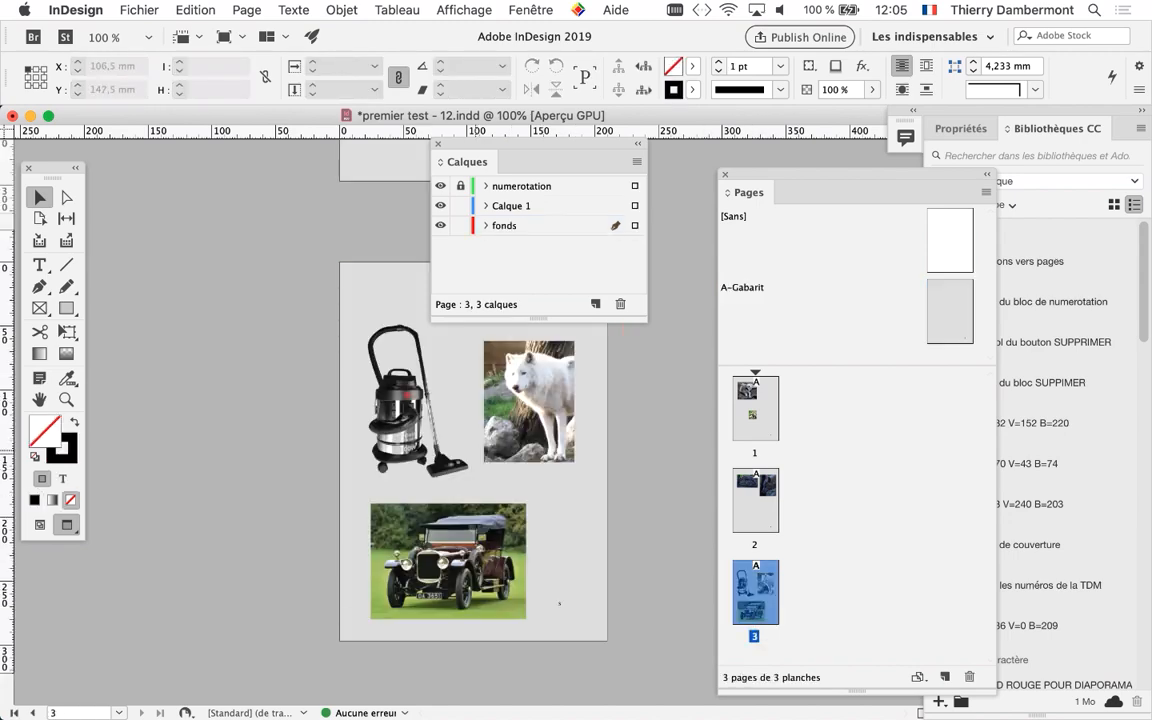
scroll(407, 451, up, 3)
drag(459, 434, 290, 423)
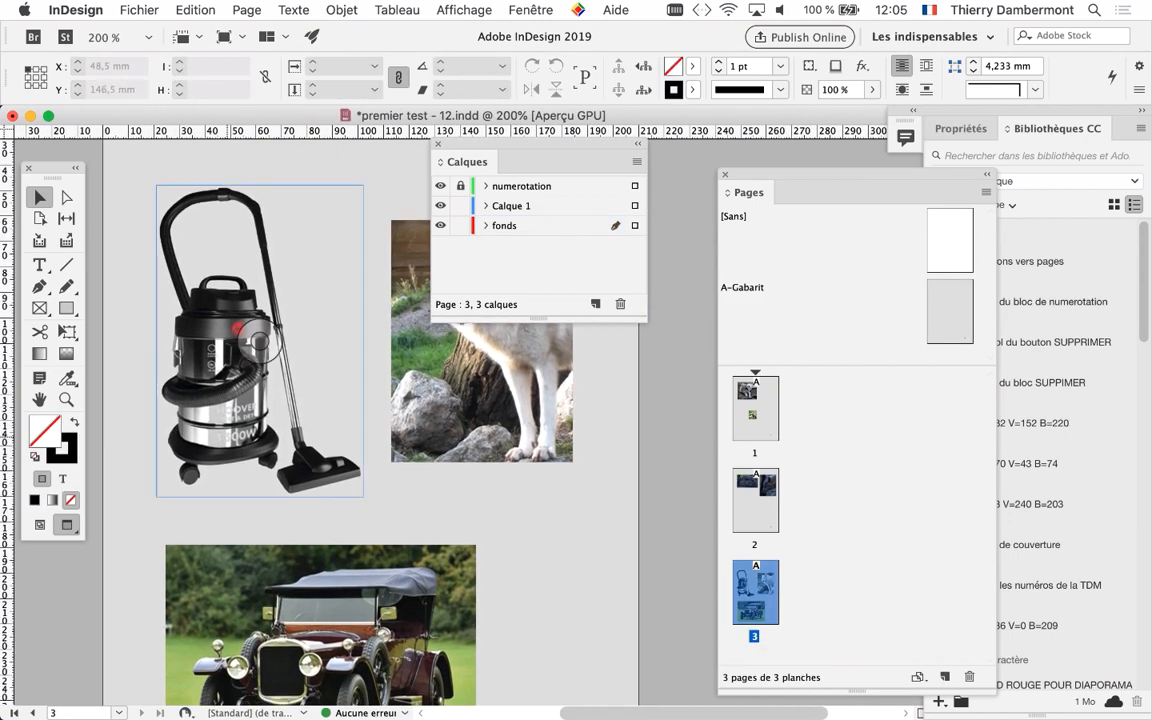
scroll(228, 437, up, 2)
scroll(248, 300, down, 1)
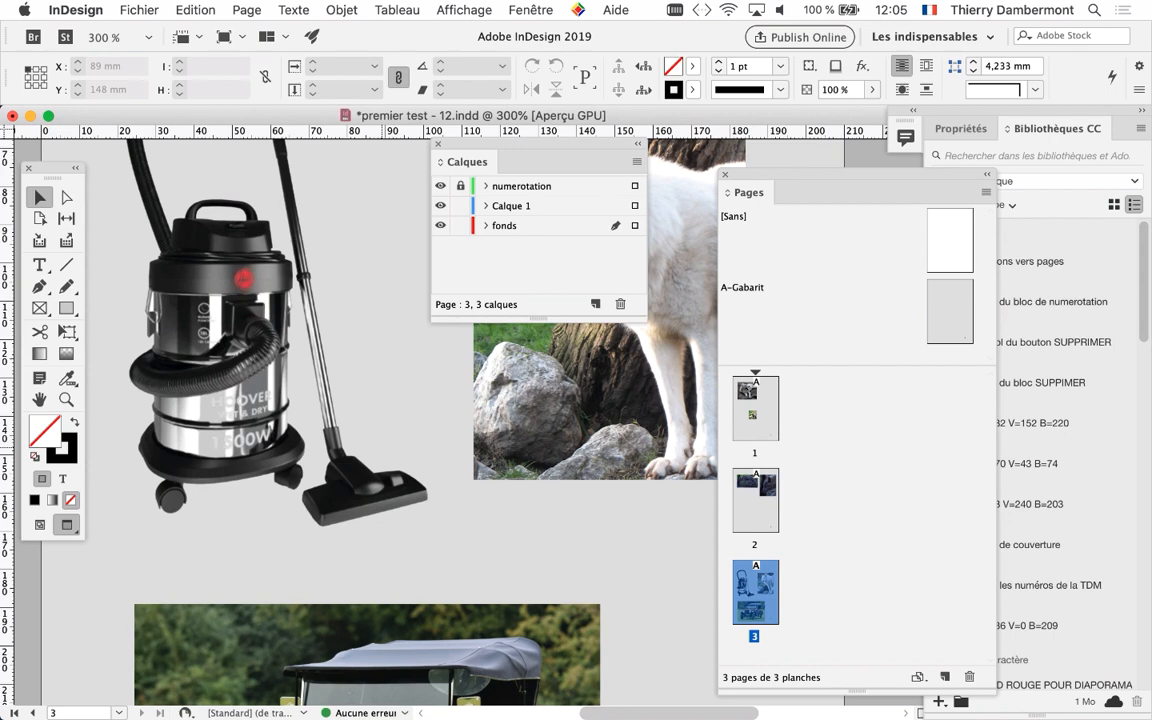
scroll(420, 442, down, 1)
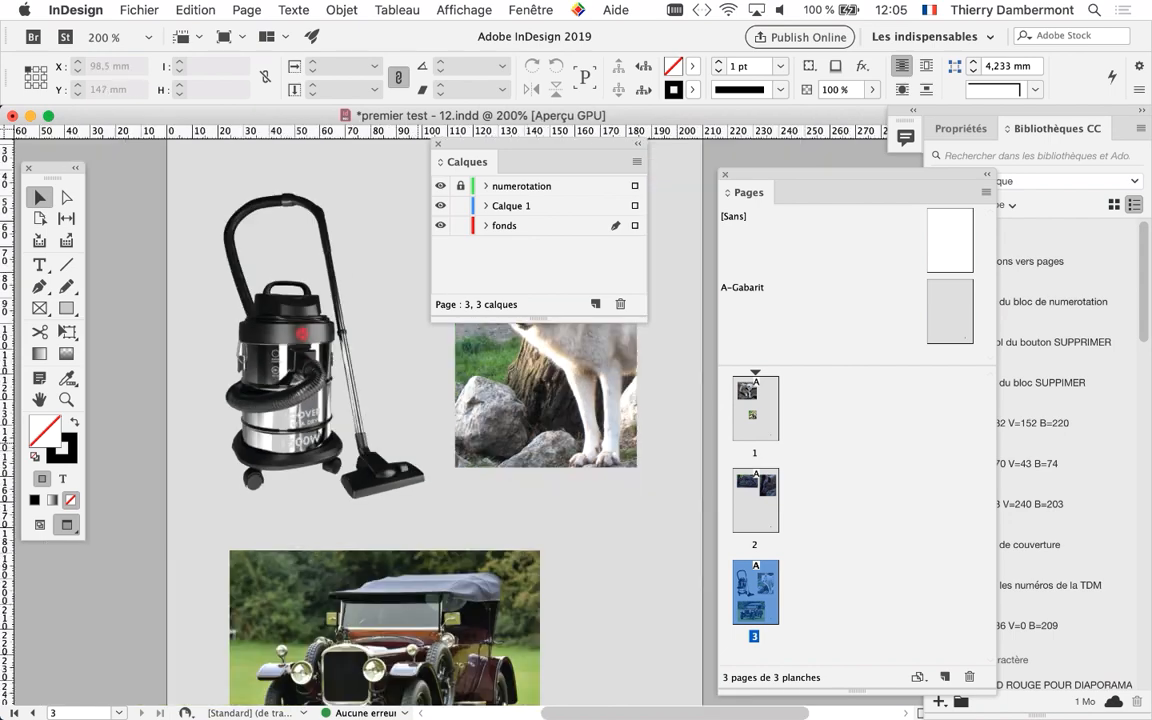
scroll(414, 442, down, 1)
drag(540, 145, 792, 166)
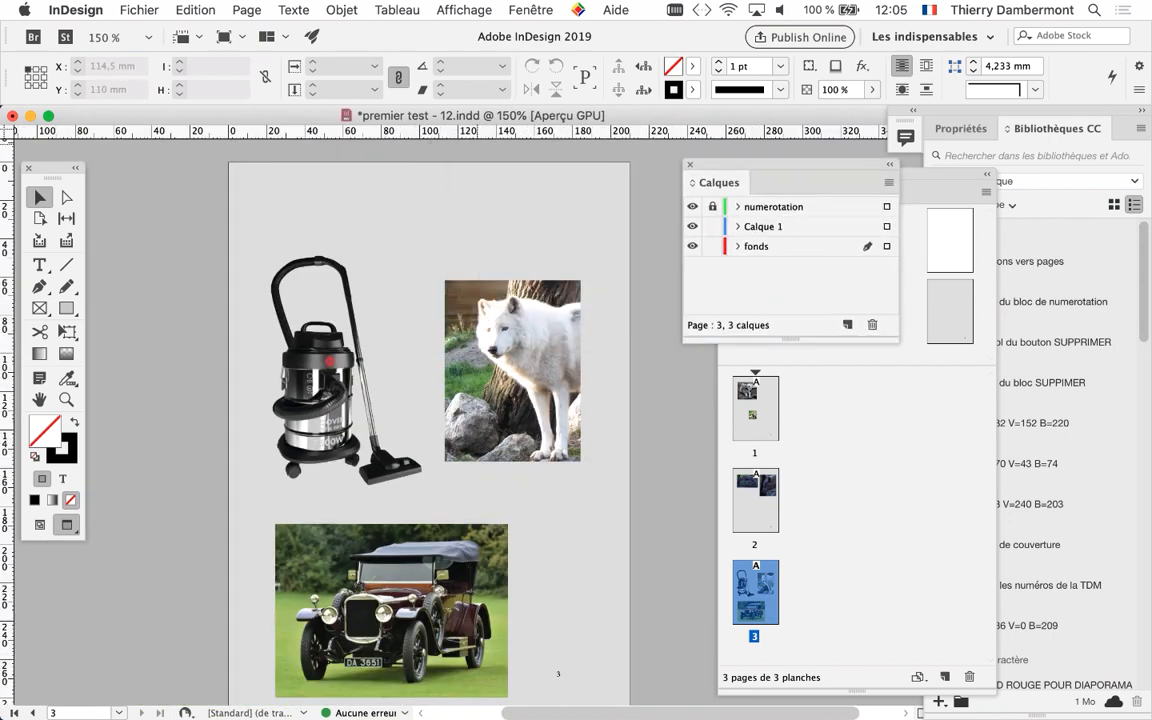
scroll(400, 420, down, 2)
scroll(400, 420, right, 2)
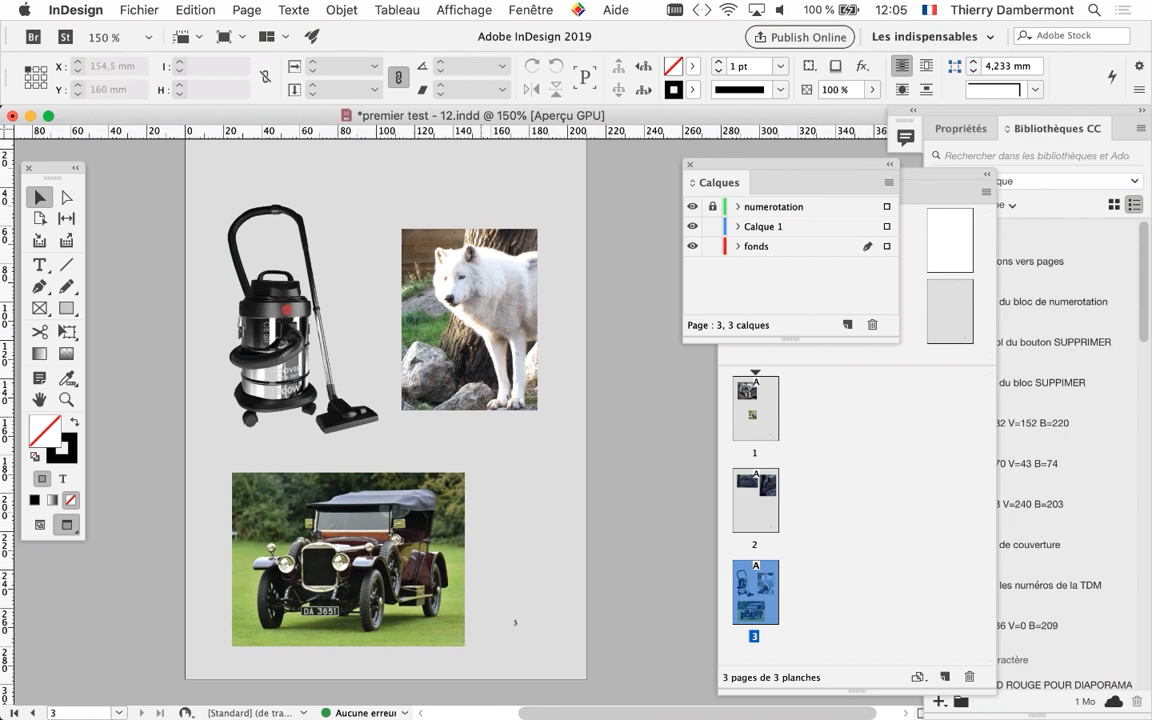
Save the document under the new name premier test - 13.indd
click(139, 9)
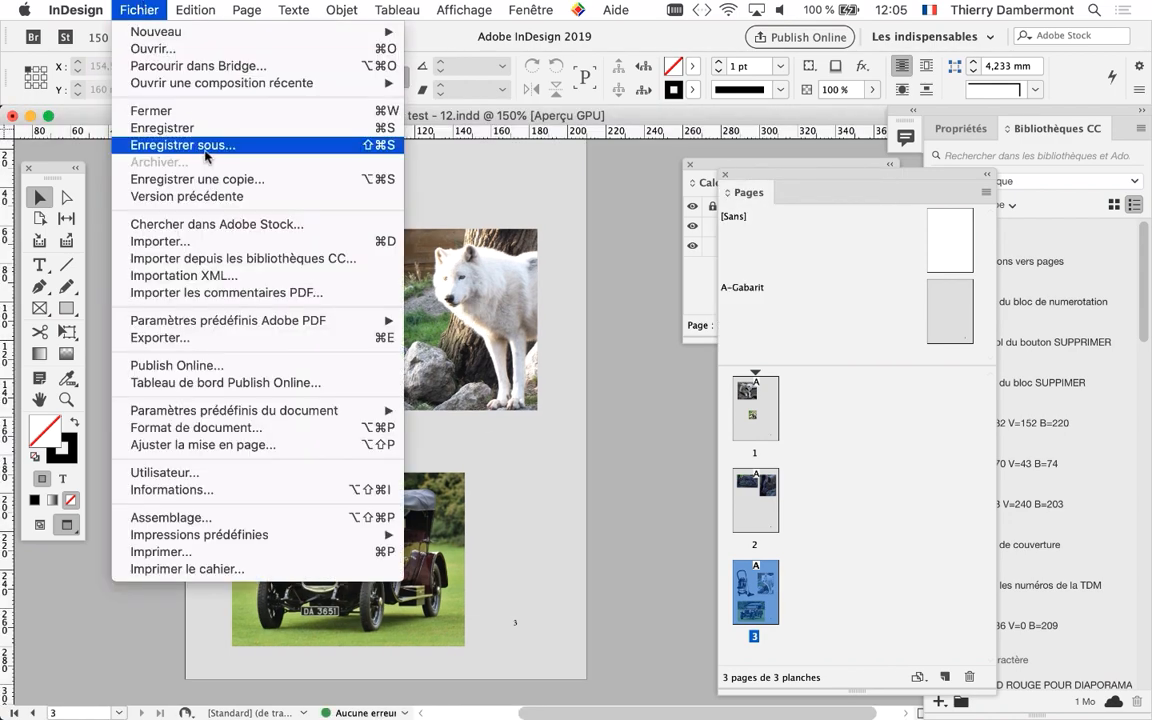
click(206, 148)
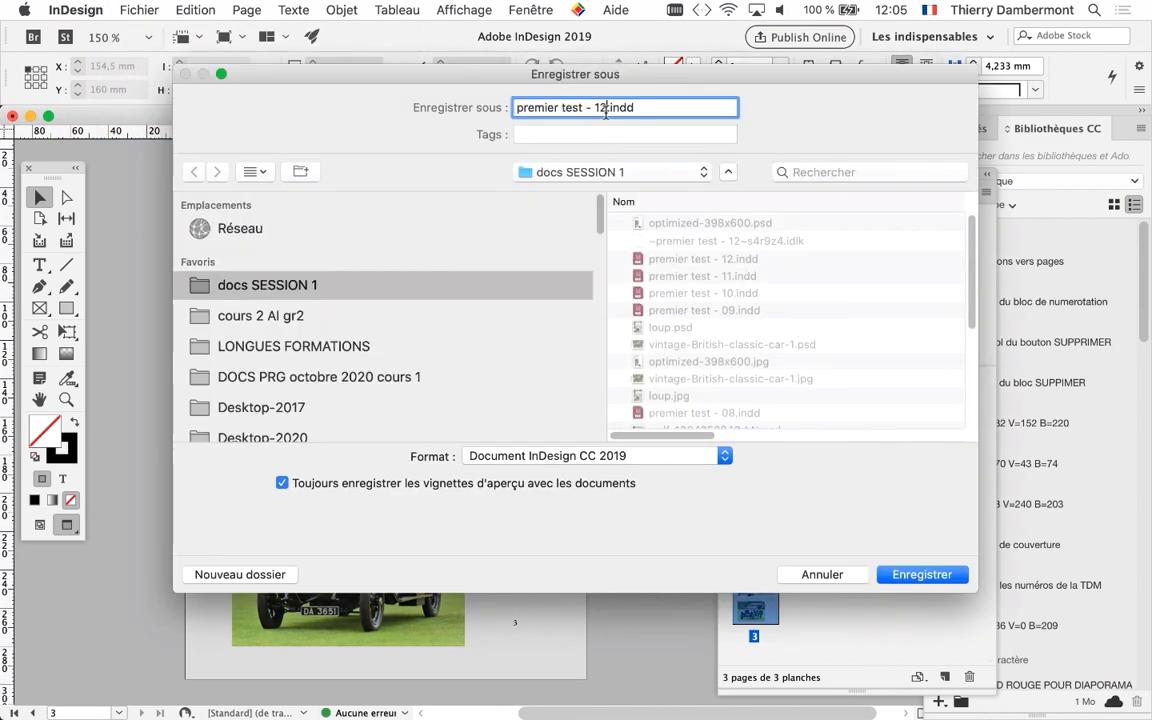
key(Return)
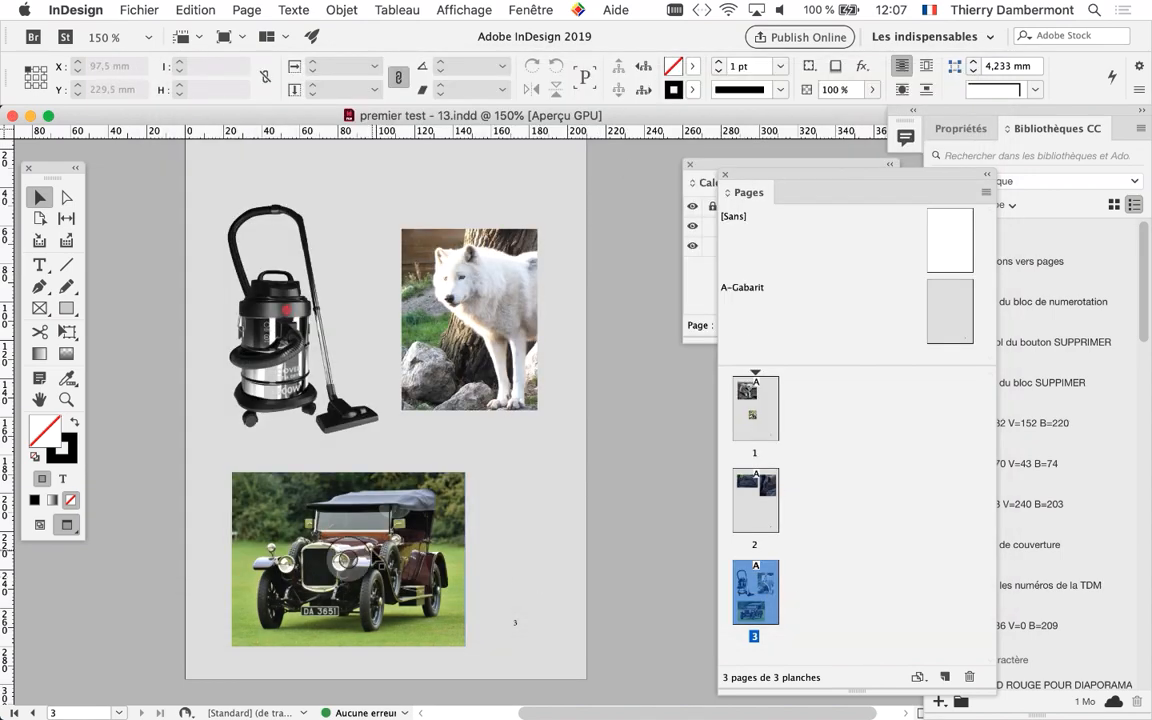
Select the vintage car image on page 3, and close the Pages and Calques panels
super+click(340, 504)
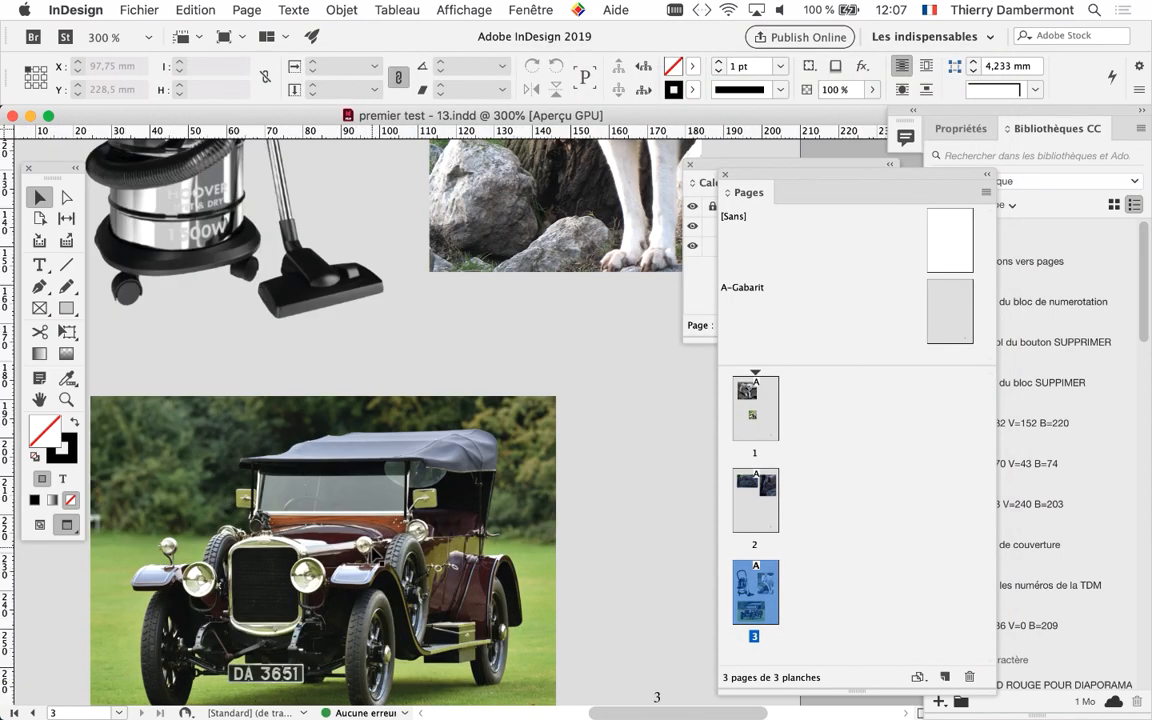
super+click(340, 500)
alt+super+click(376, 476)
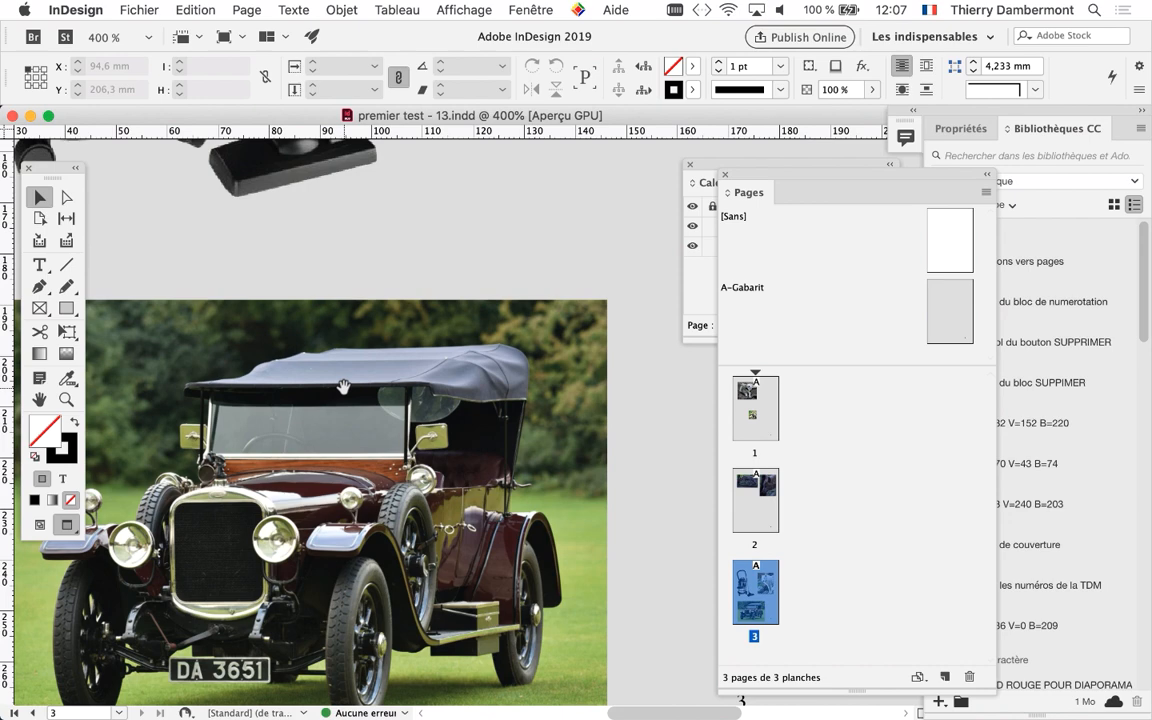
drag(343, 387, 364, 282)
click(360, 320)
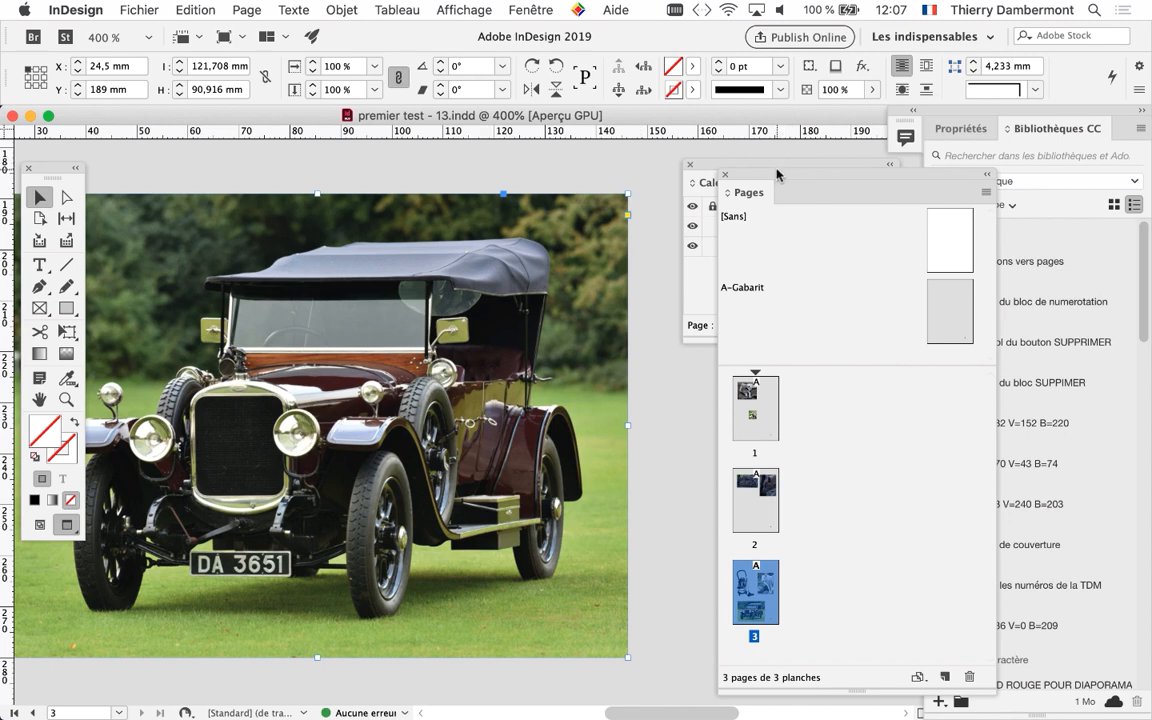
drag(774, 178, 681, 408)
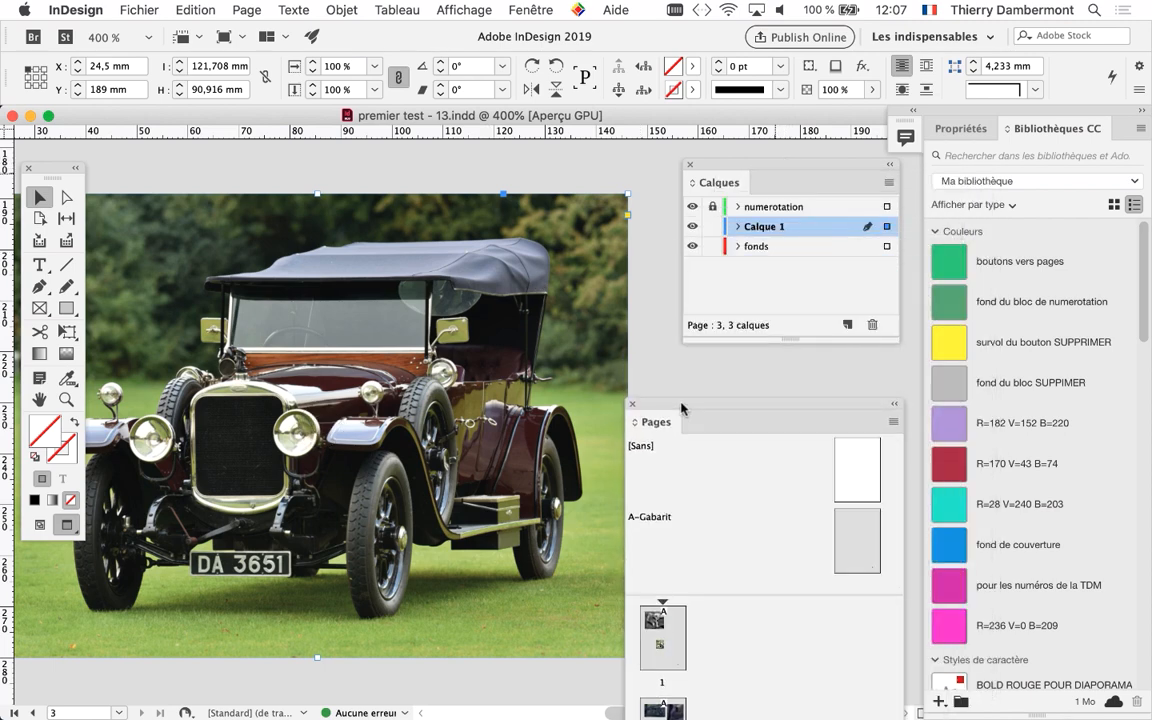
click(634, 405)
click(686, 165)
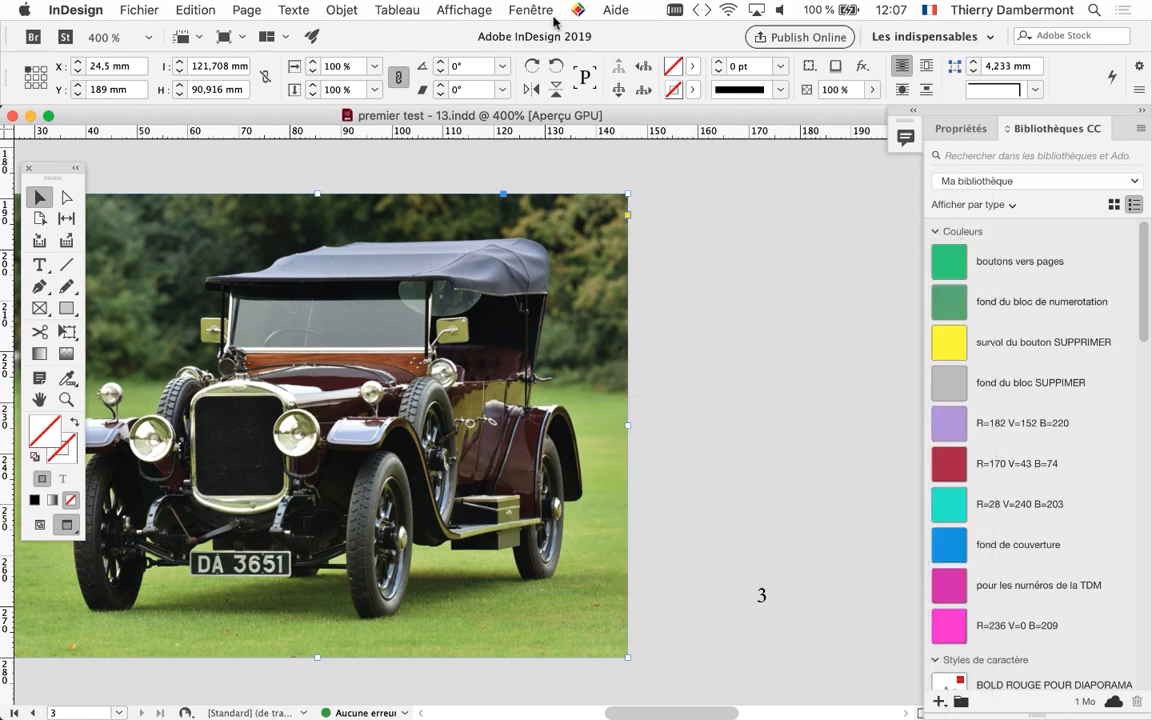
Show the Liens panel and open the linked vintage-British-classic-car-1.psd in Photoshop for editing the original
click(530, 10)
click(592, 300)
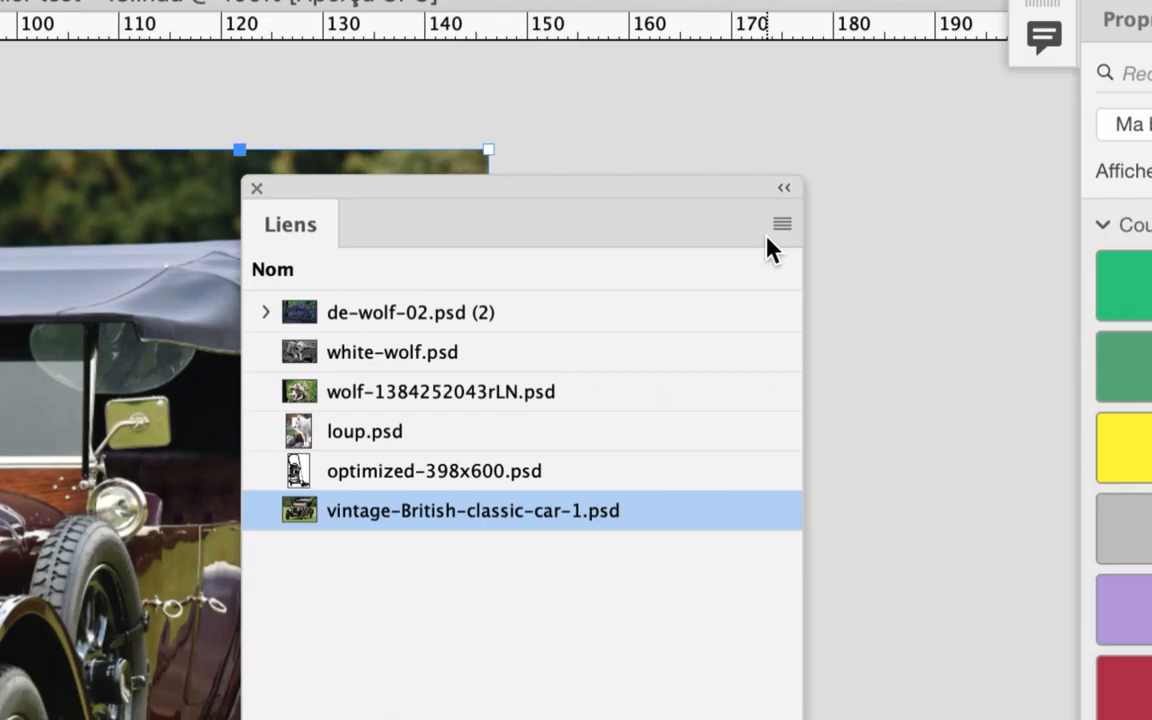
click(781, 226)
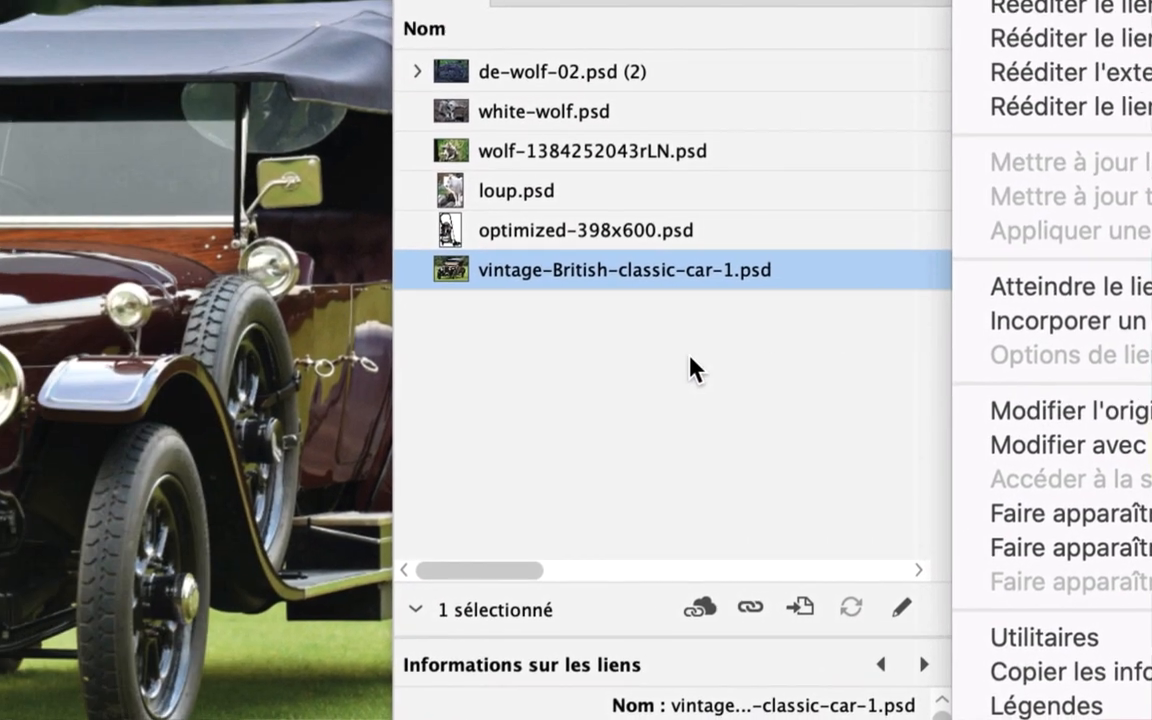
click(427, 340)
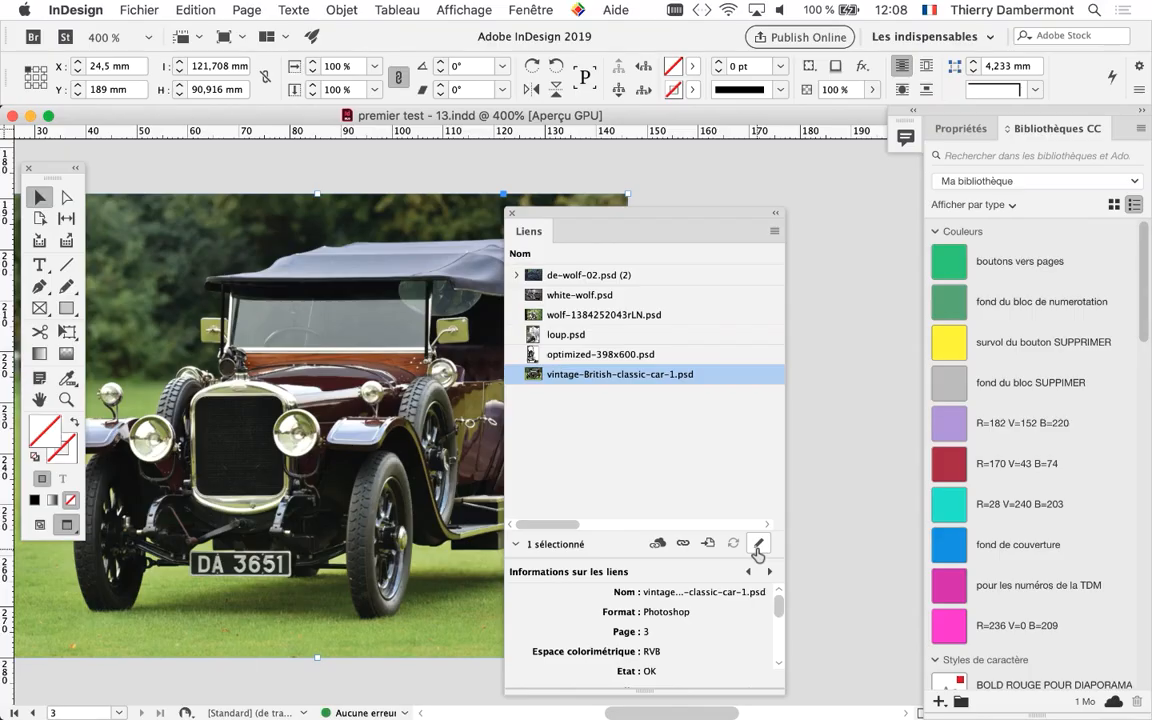
click(757, 545)
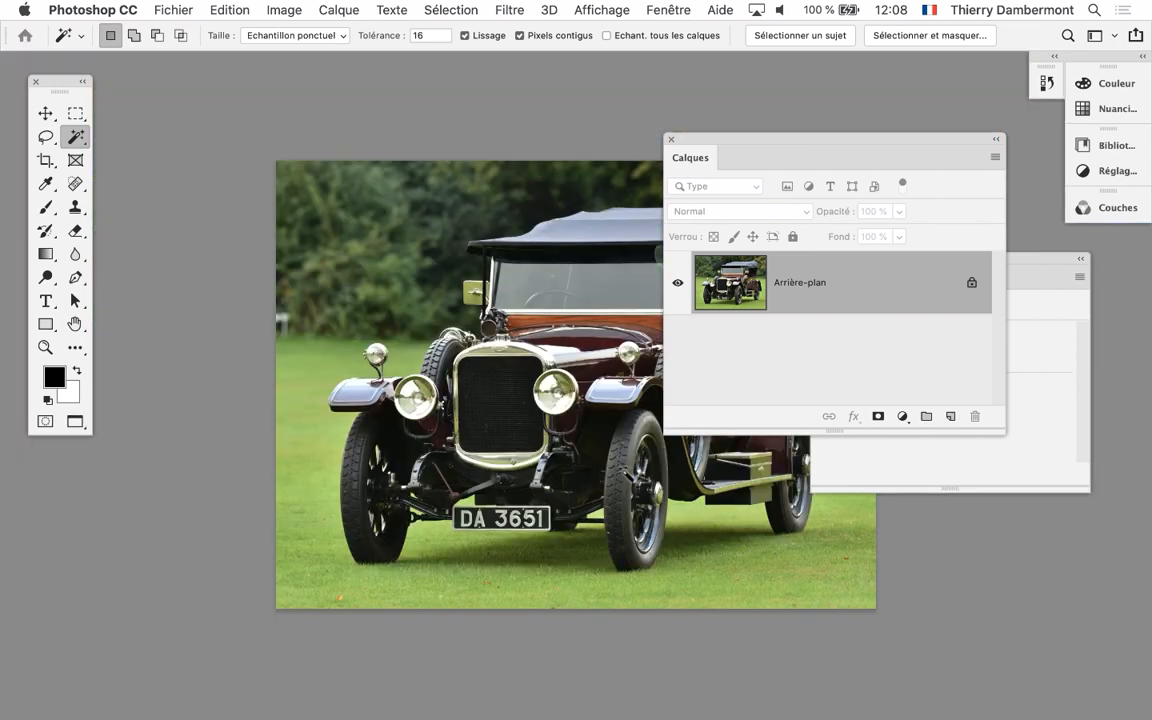
Show the car image in full-screen mode with the menu bar, reposition it in the workspace, and move the Calques panel away from it
drag(474, 366, 336, 372)
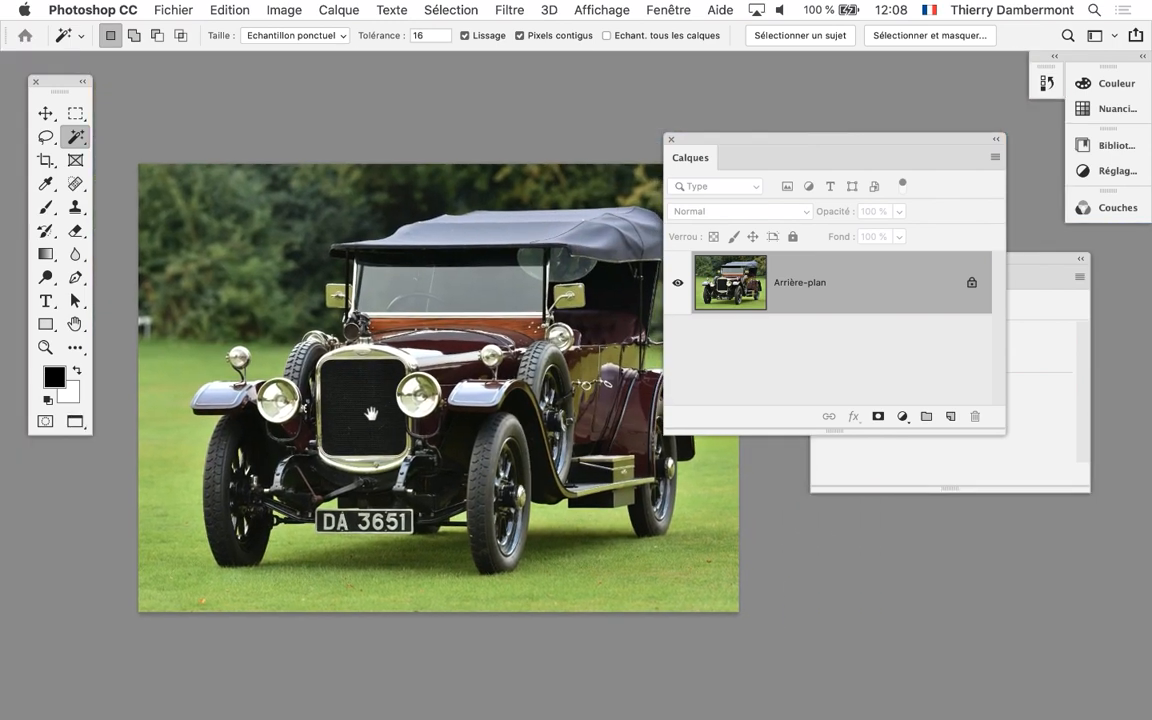
key(f)
key(f)
key(f)
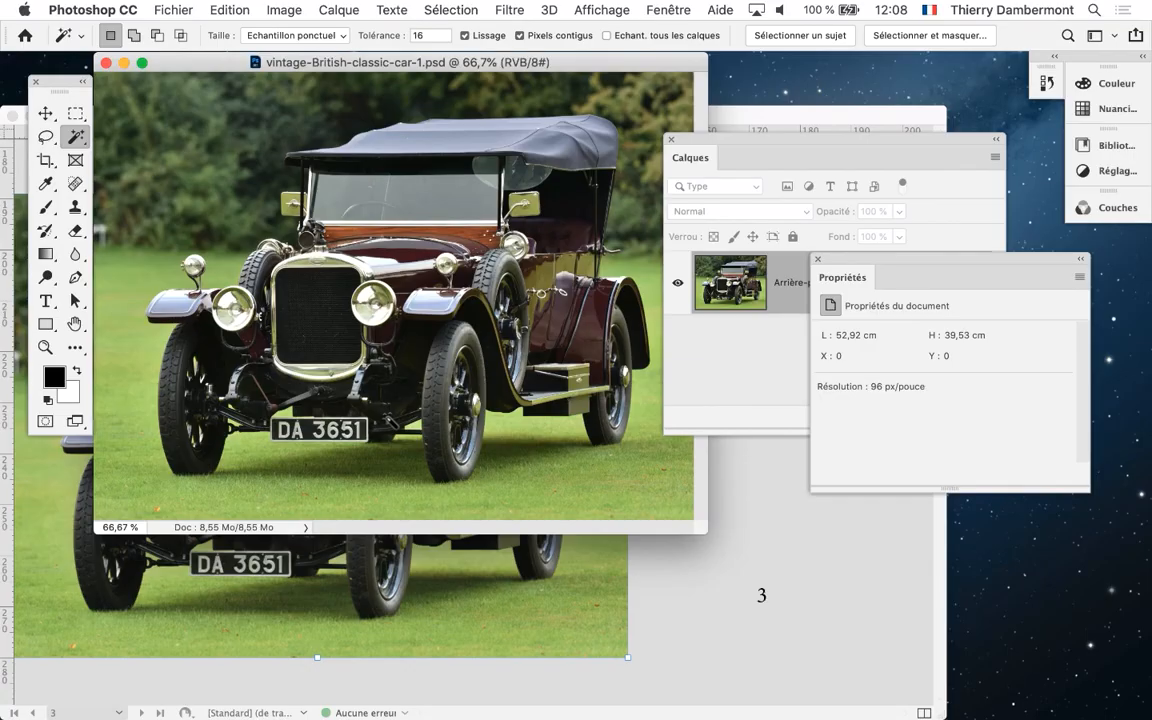
drag(482, 411, 338, 400)
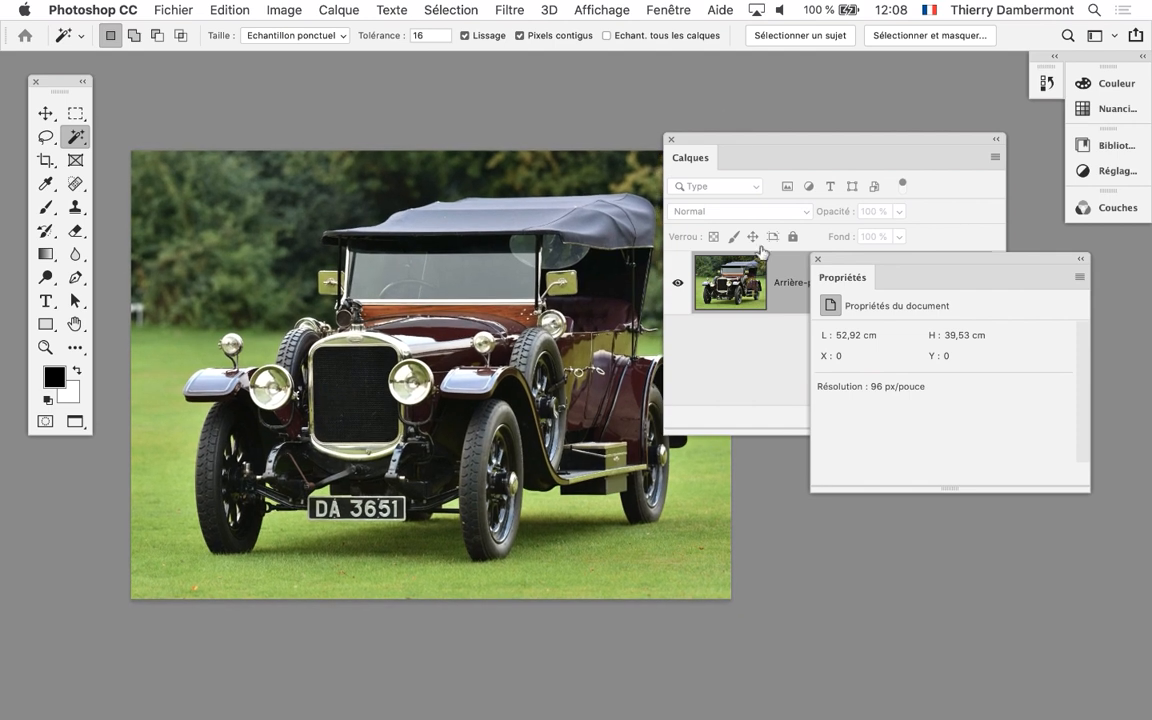
drag(877, 139, 920, 81)
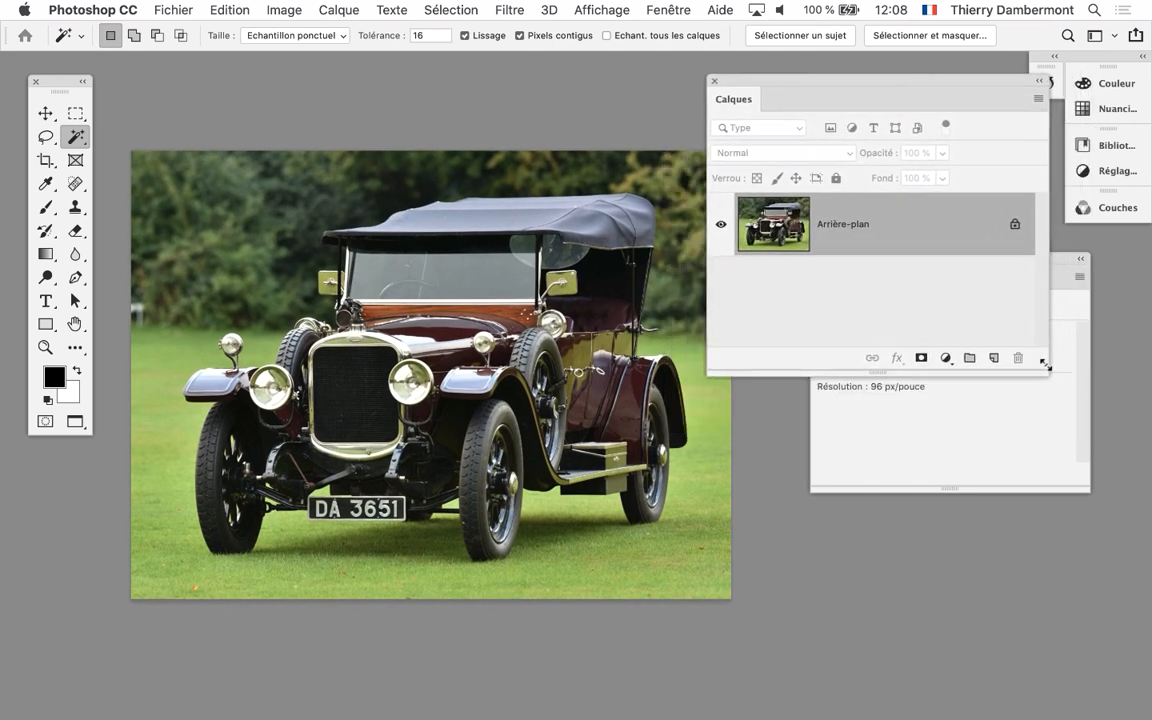
Shrink the Calques panel, place it beside the car image, and close the Propriétés panel
drag(1043, 371, 948, 355)
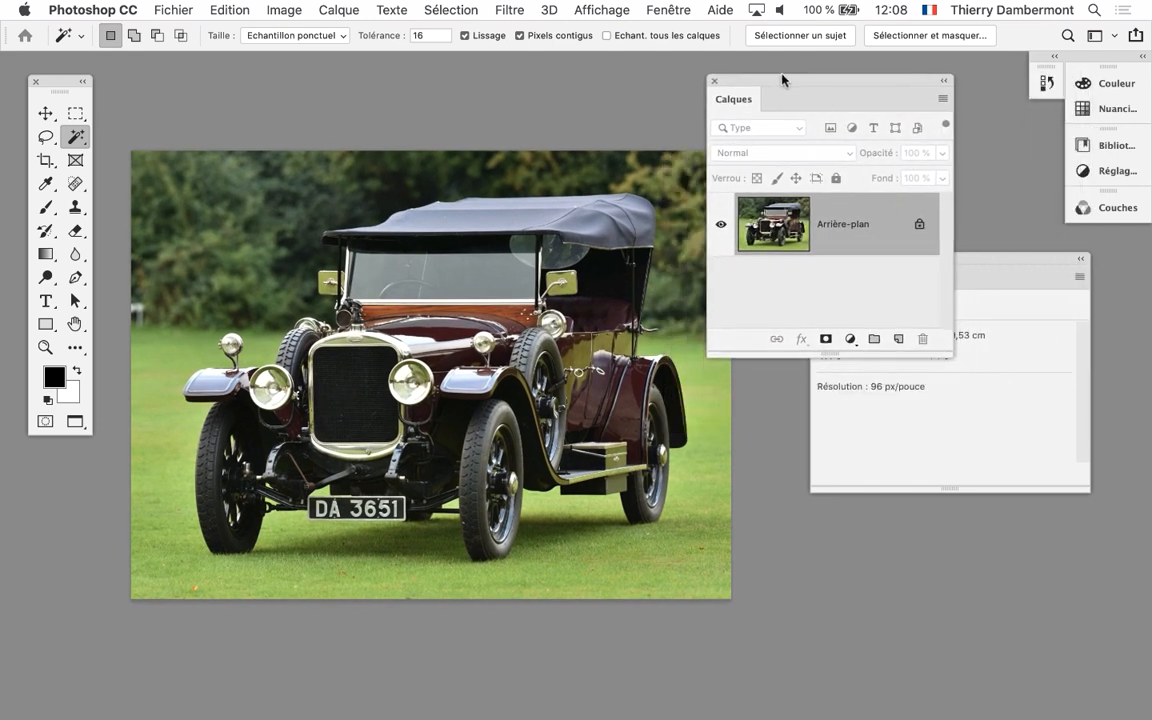
drag(782, 80, 855, 536)
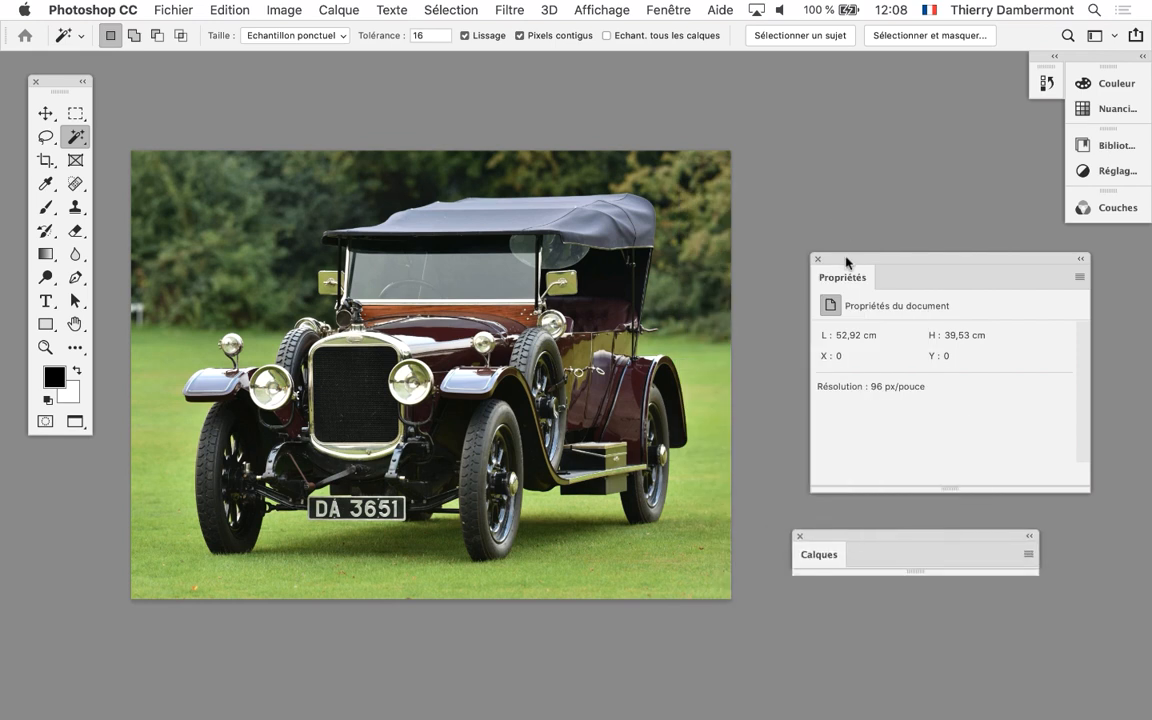
drag(846, 262, 781, 84)
drag(916, 697, 812, 344)
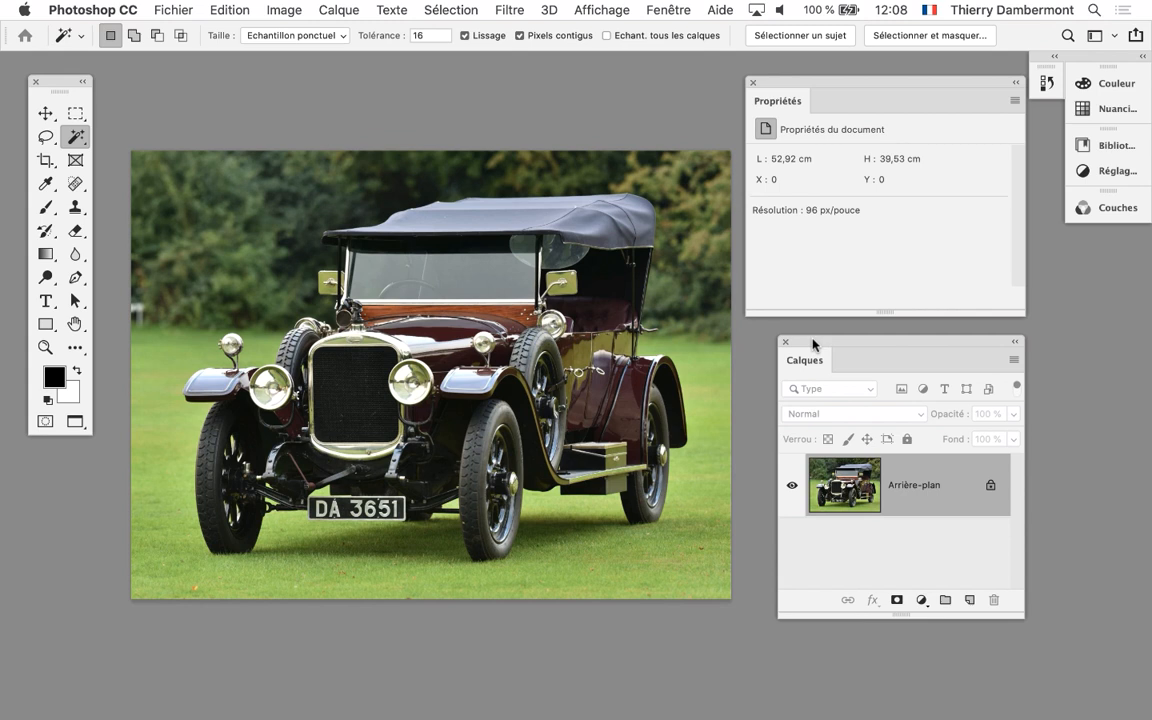
click(753, 83)
drag(830, 345, 800, 192)
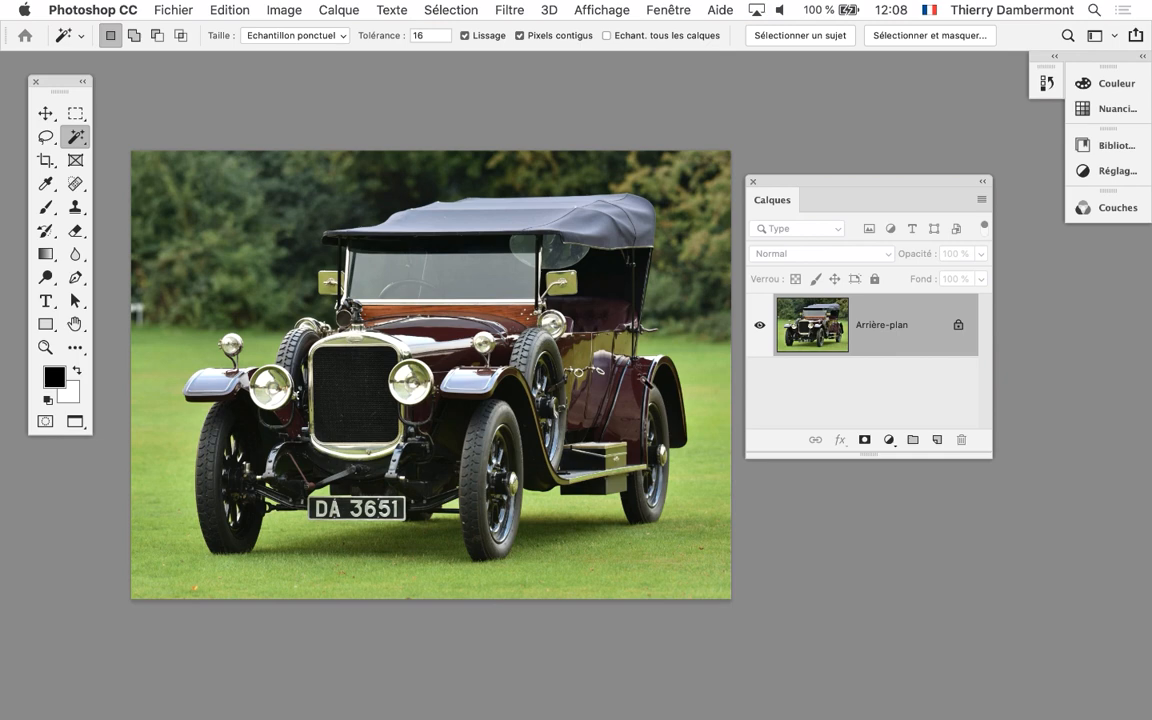
mouse_move(849, 193)
mouse_down()
mouse_move(846, 180)
mouse_move(852, 192)
mouse_up()
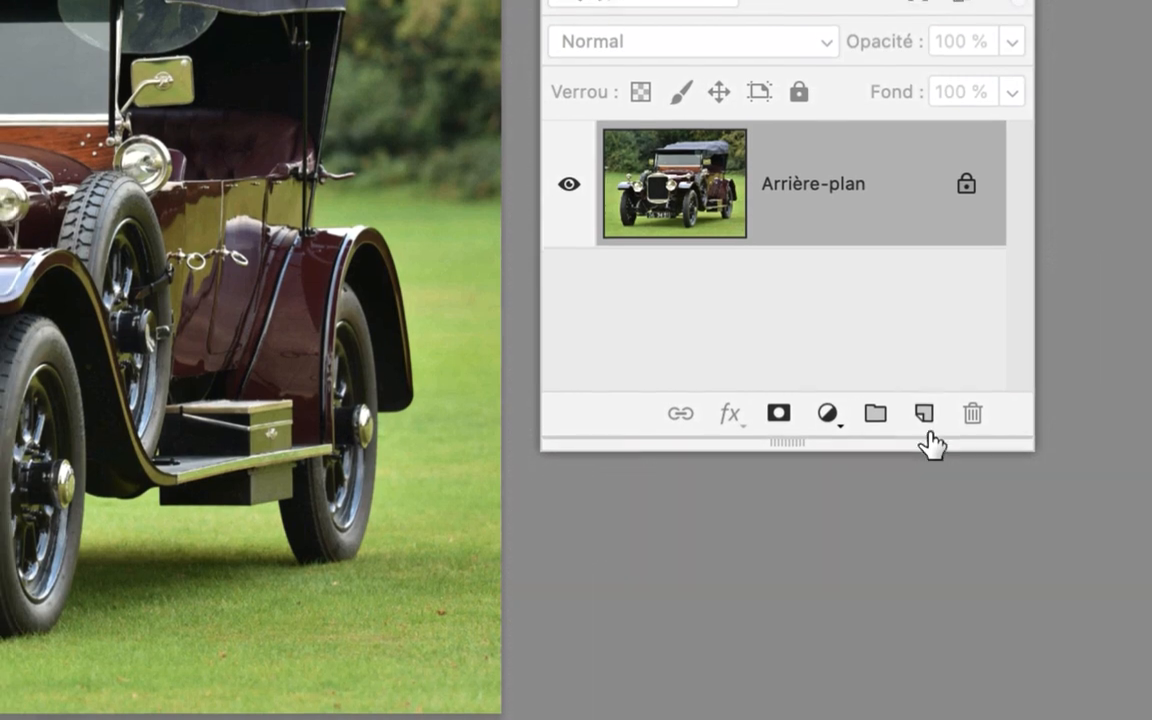
Add a Niveaux adjustment layer above Arrière-plan and arrange the Calques and Propriétés panels so all the levels controls are accessible
click(925, 416)
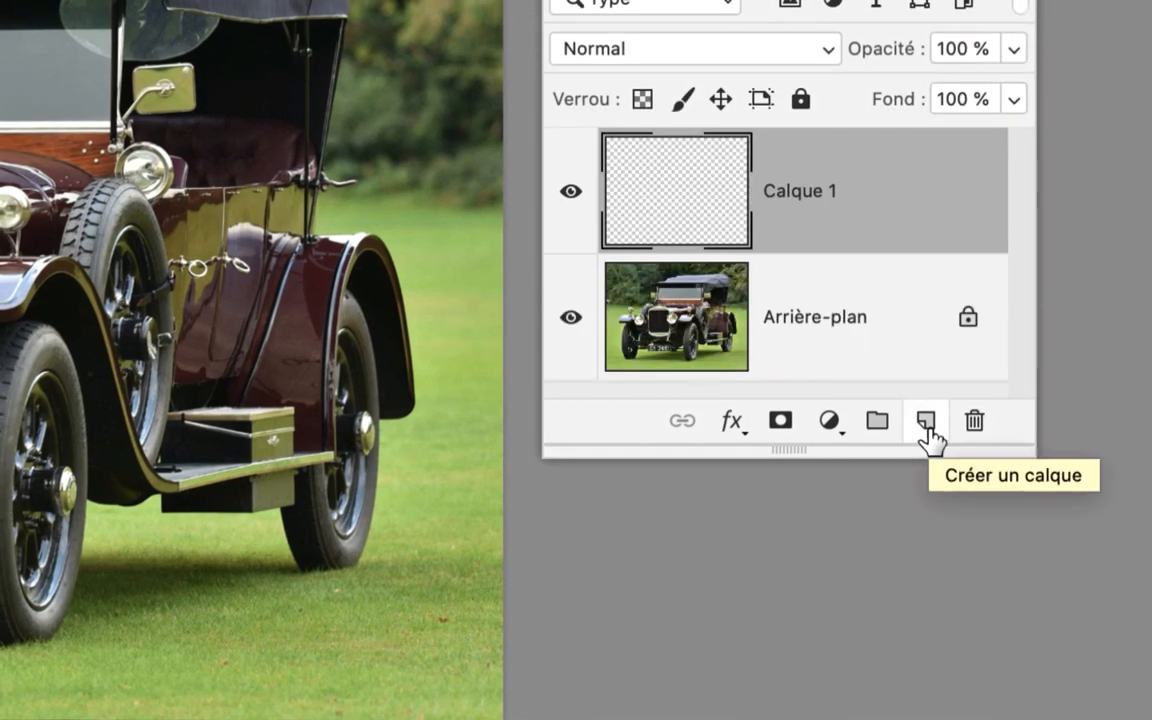
key(super+z)
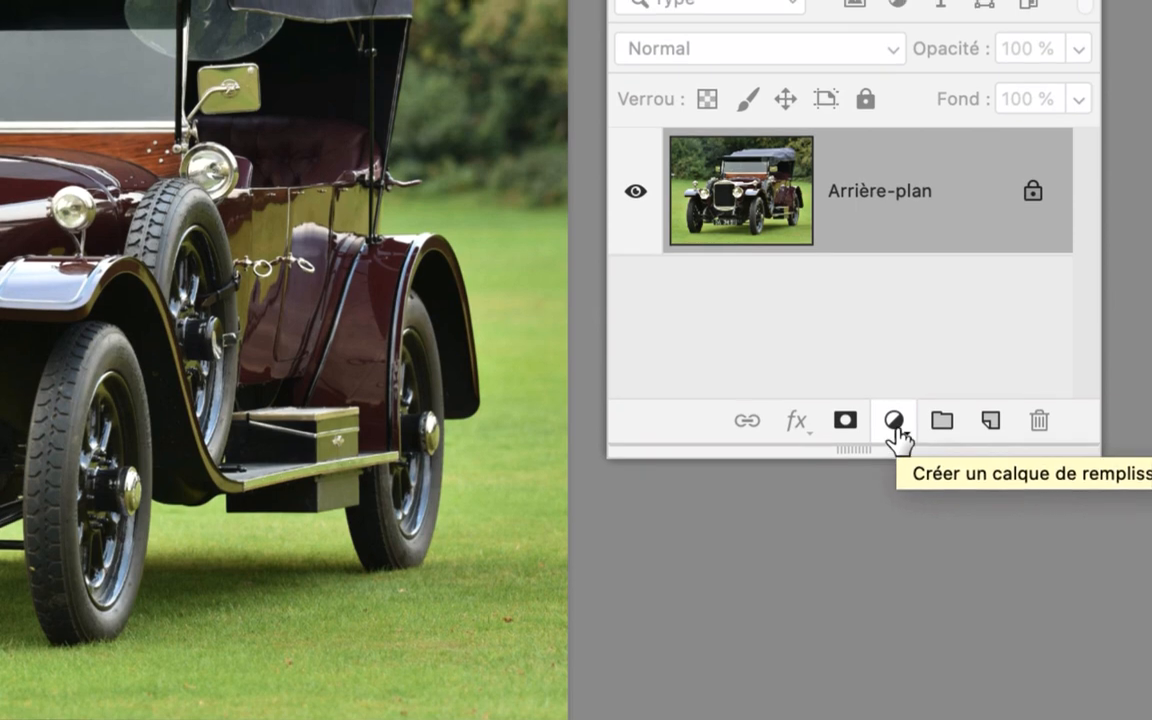
click(895, 420)
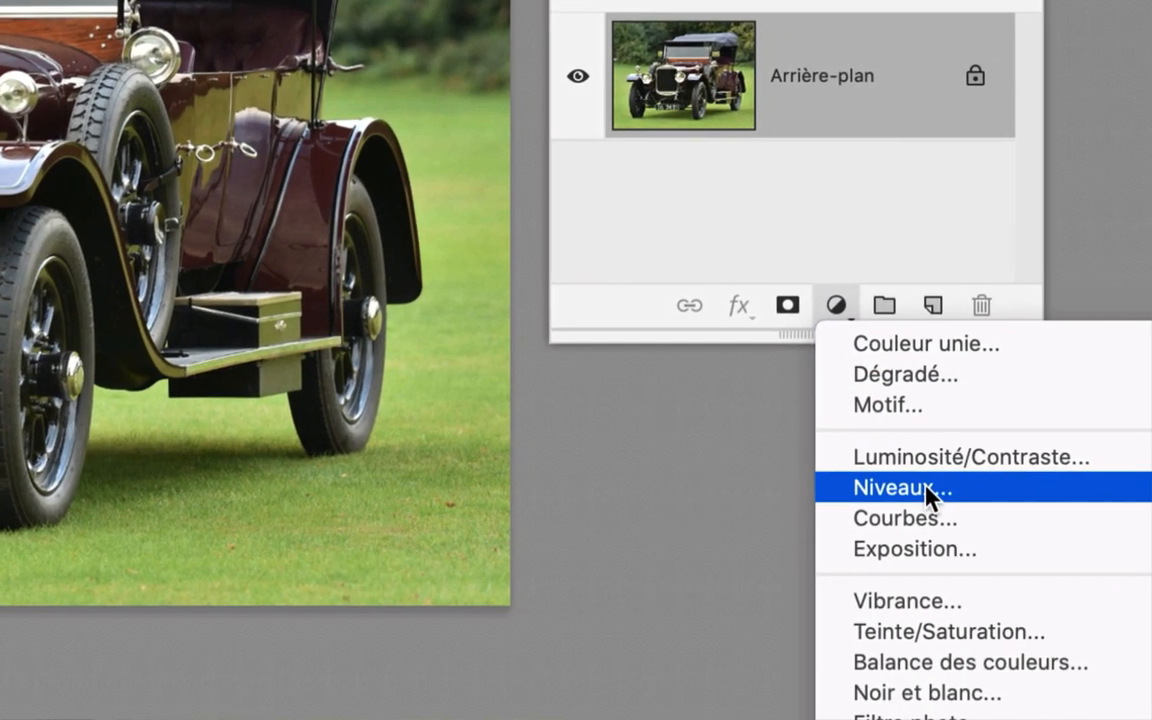
click(918, 490)
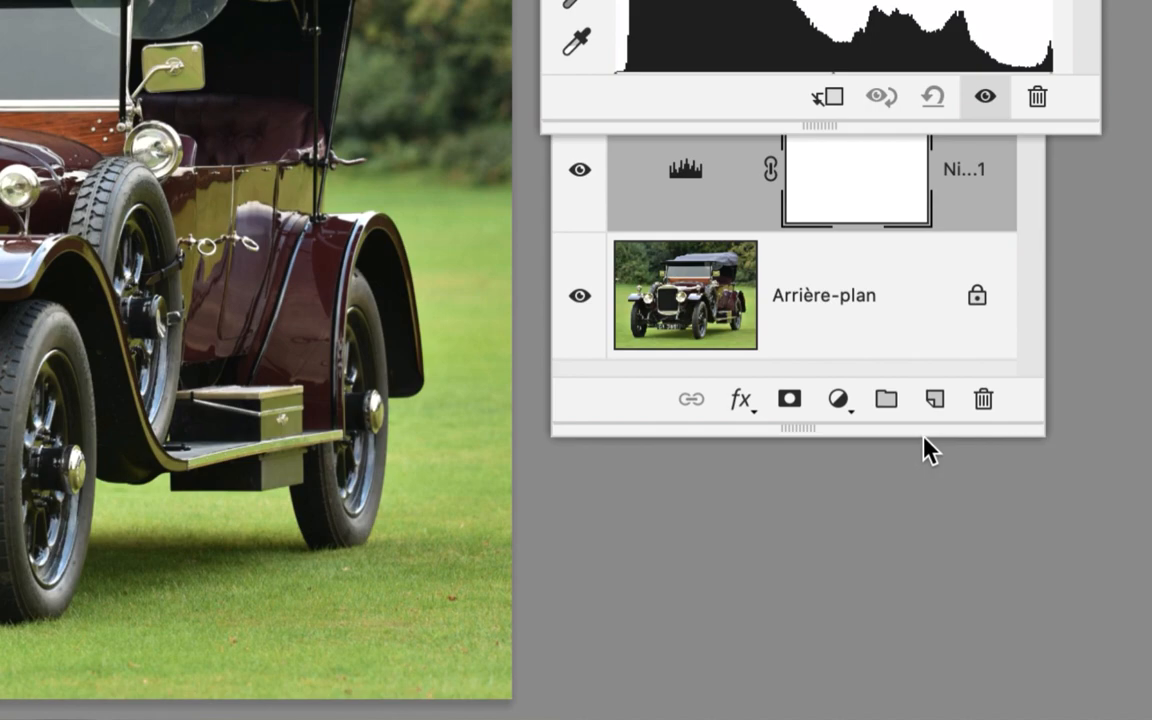
drag(920, 396, 925, 520)
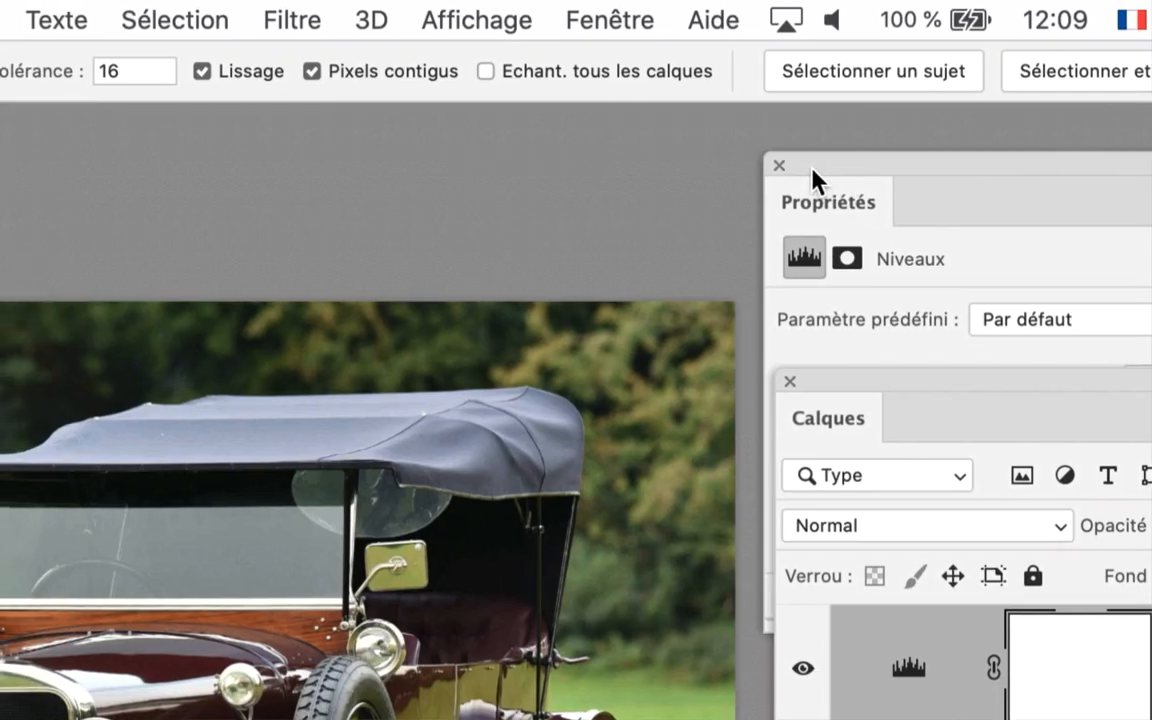
drag(813, 166, 633, 150)
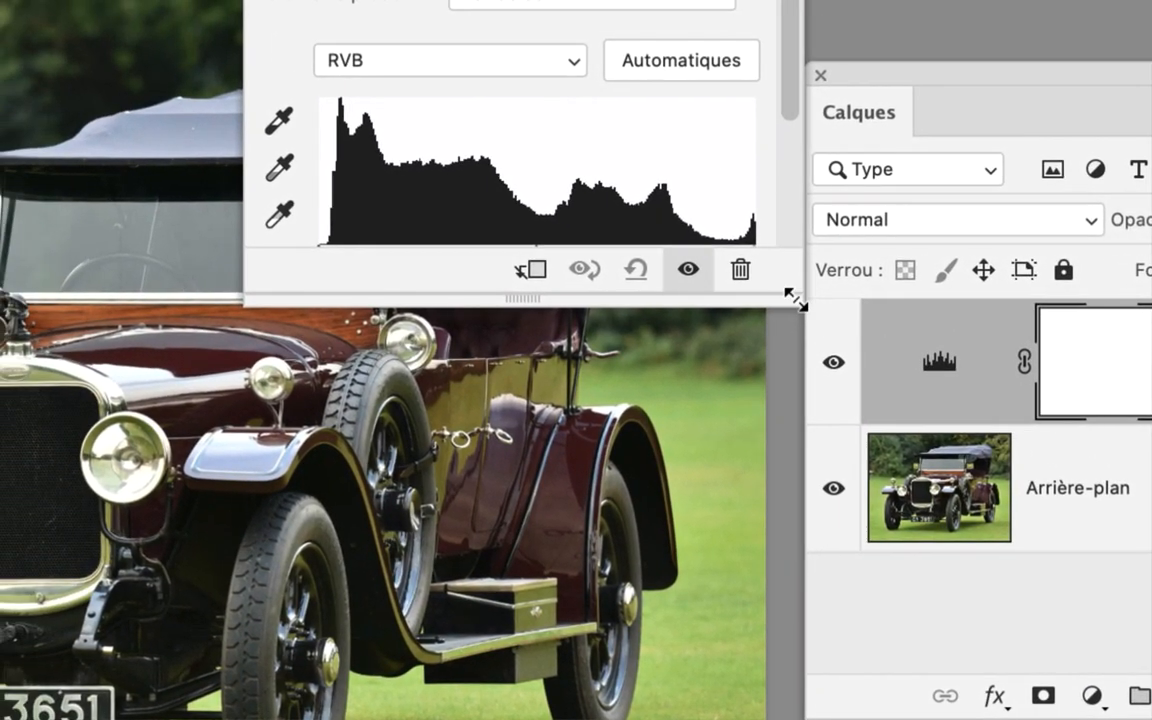
drag(792, 301, 793, 355)
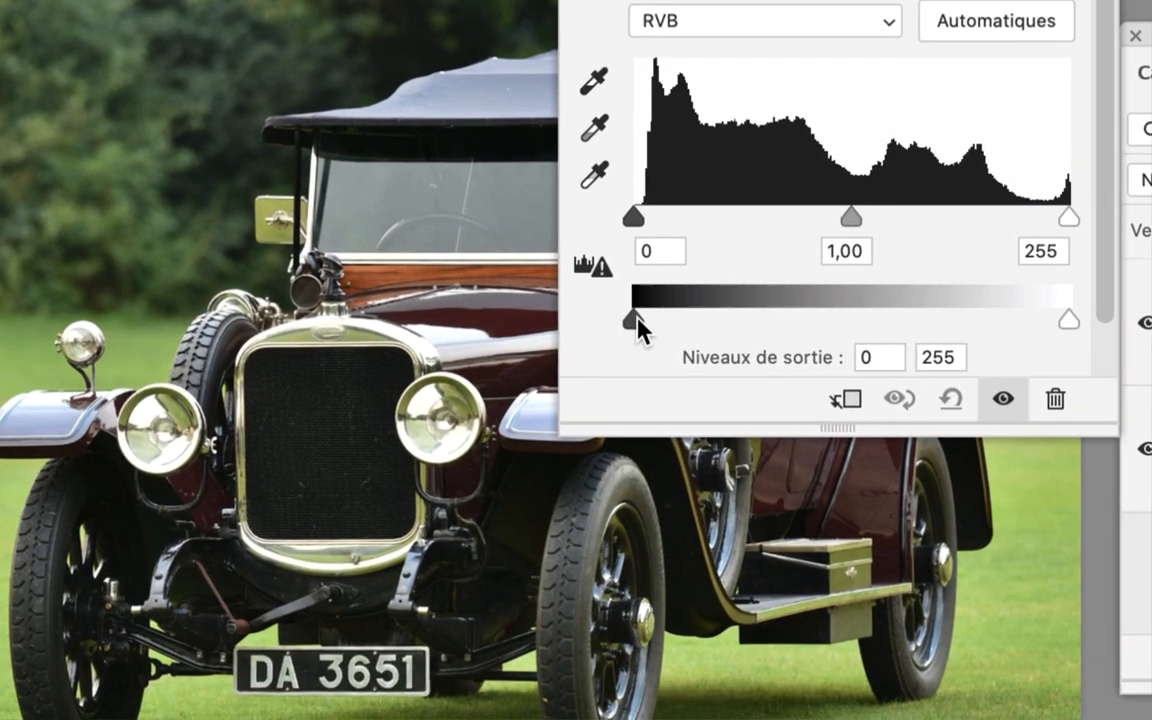
Fade the car image by setting the Niveaux midtone to 0,75 and the black output level to 153, and close the Propriétés panel
drag(625, 338, 749, 296)
drag(720, 390, 753, 395)
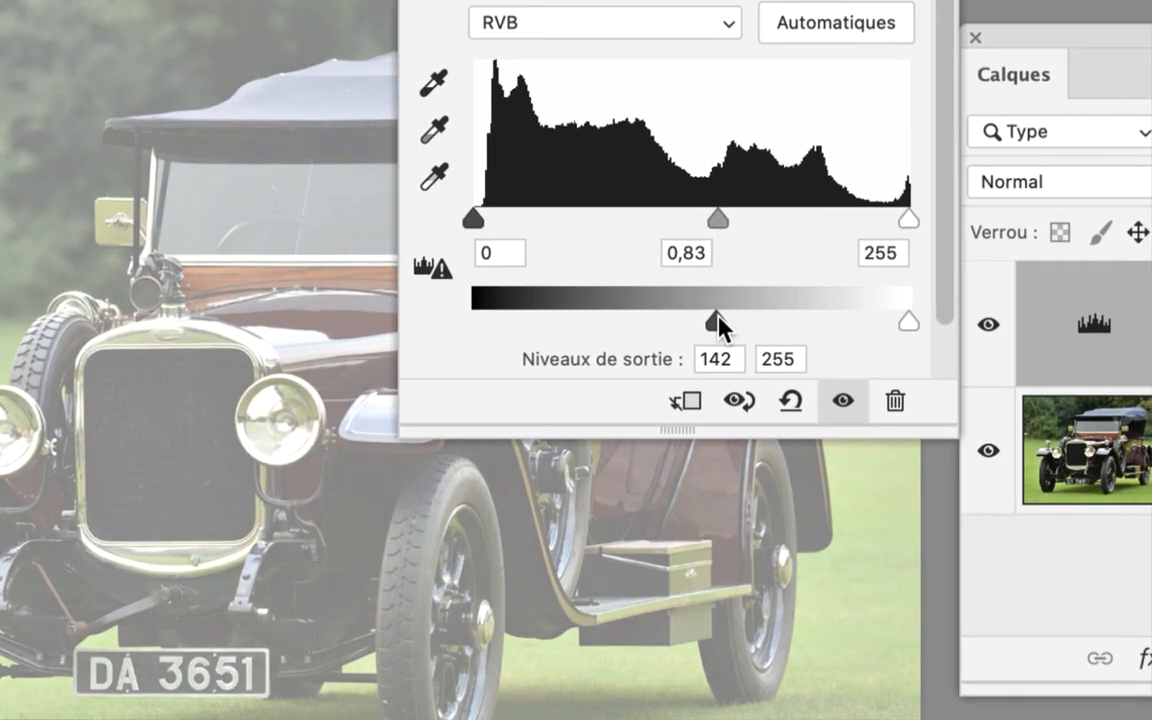
drag(720, 322, 718, 290)
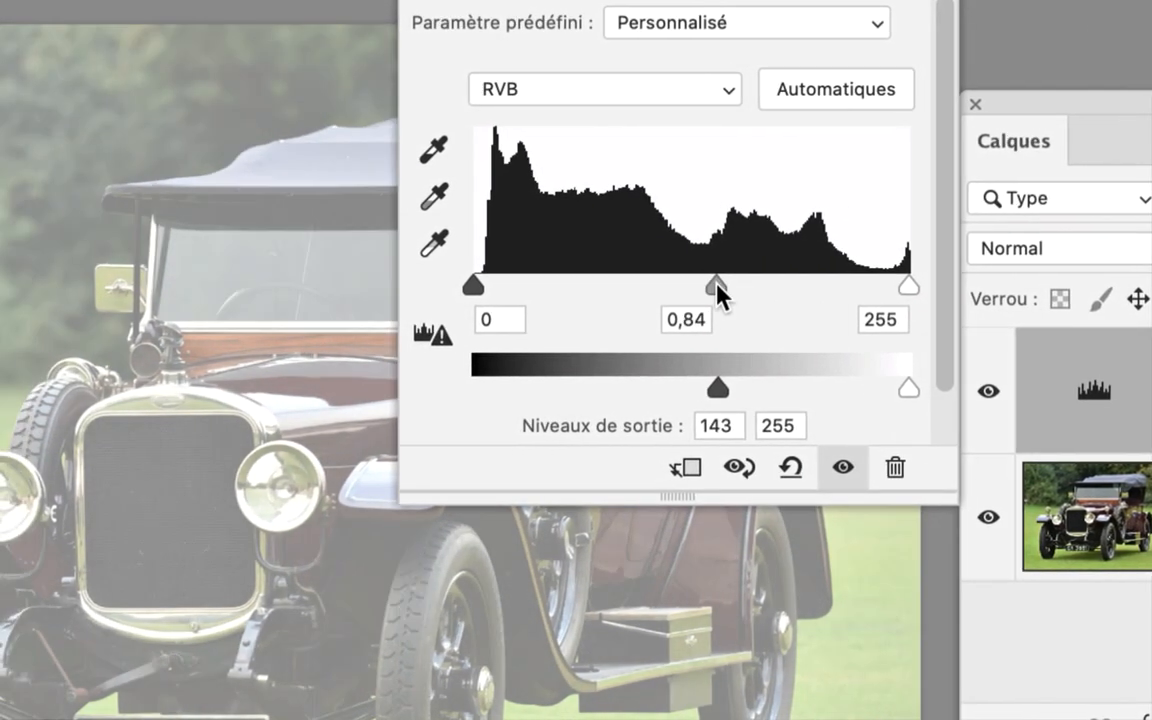
mouse_move(718, 390)
mouse_down()
mouse_move(751, 401)
mouse_move(727, 391)
mouse_up()
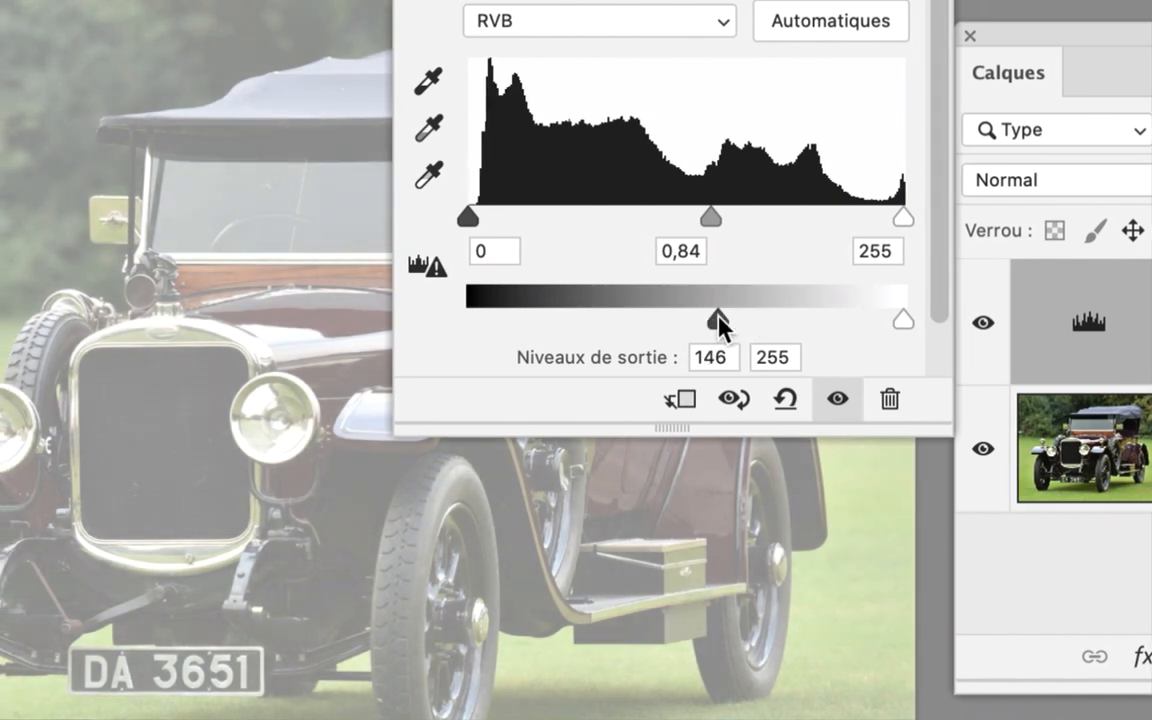
drag(718, 322, 729, 322)
drag(710, 218, 662, 216)
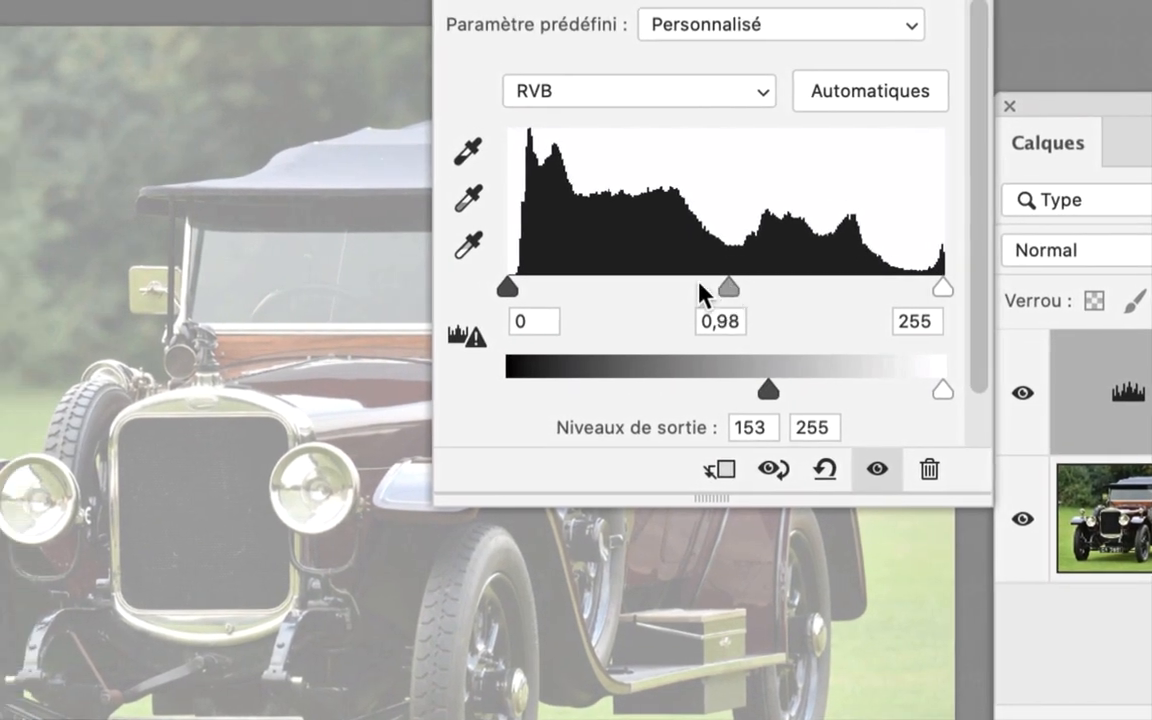
mouse_move(728, 289)
mouse_down()
mouse_move(717, 296)
mouse_move(728, 296)
mouse_up()
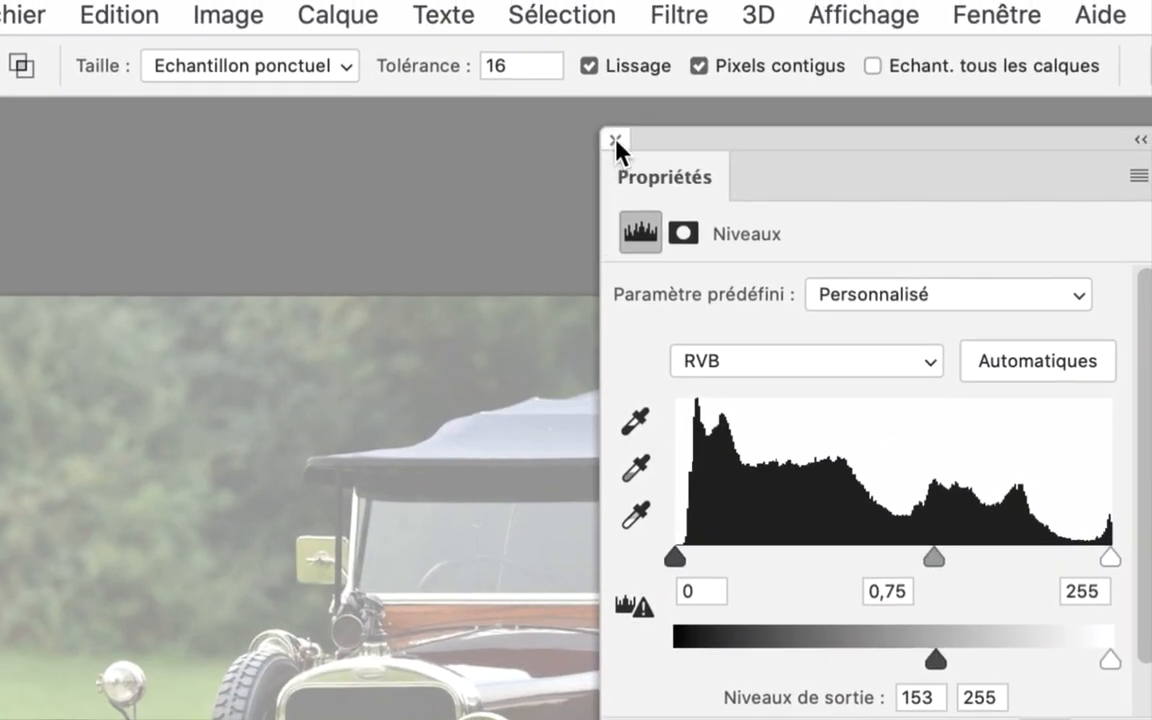
click(615, 141)
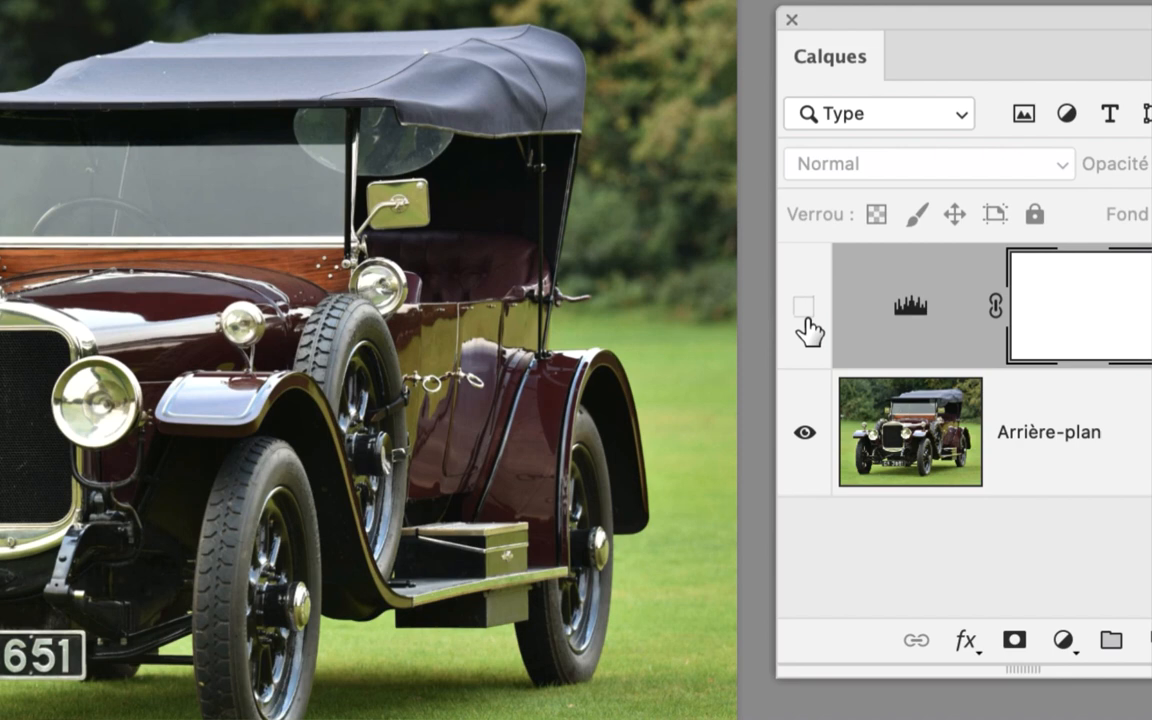
click(806, 316)
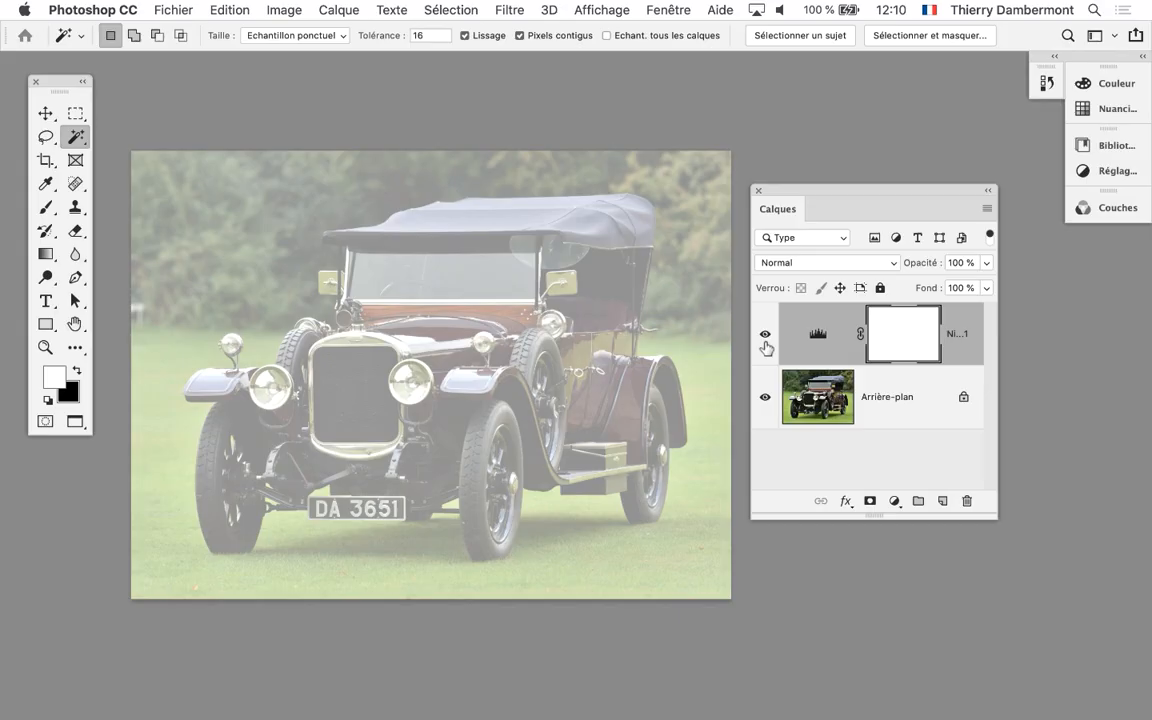
Move the Calques panel off the car's roof area, show the Tracés panel and create a new empty path in it
drag(800, 193, 865, 199)
scroll(512, 265, up, 5)
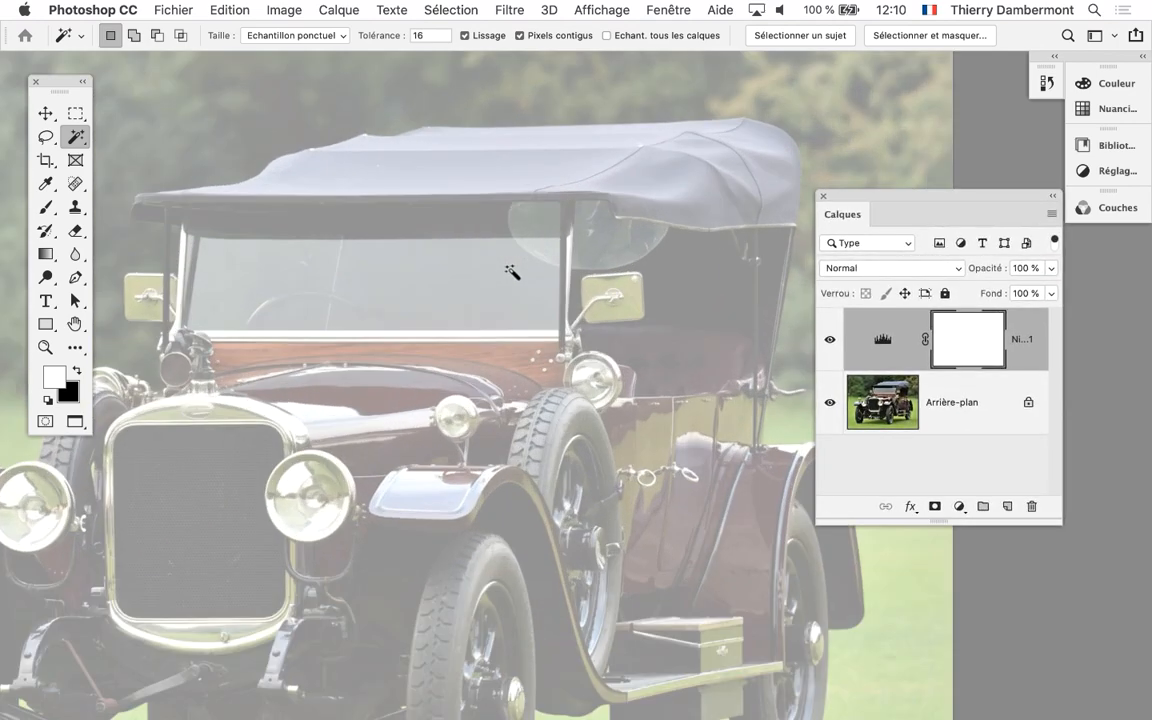
drag(321, 216, 452, 253)
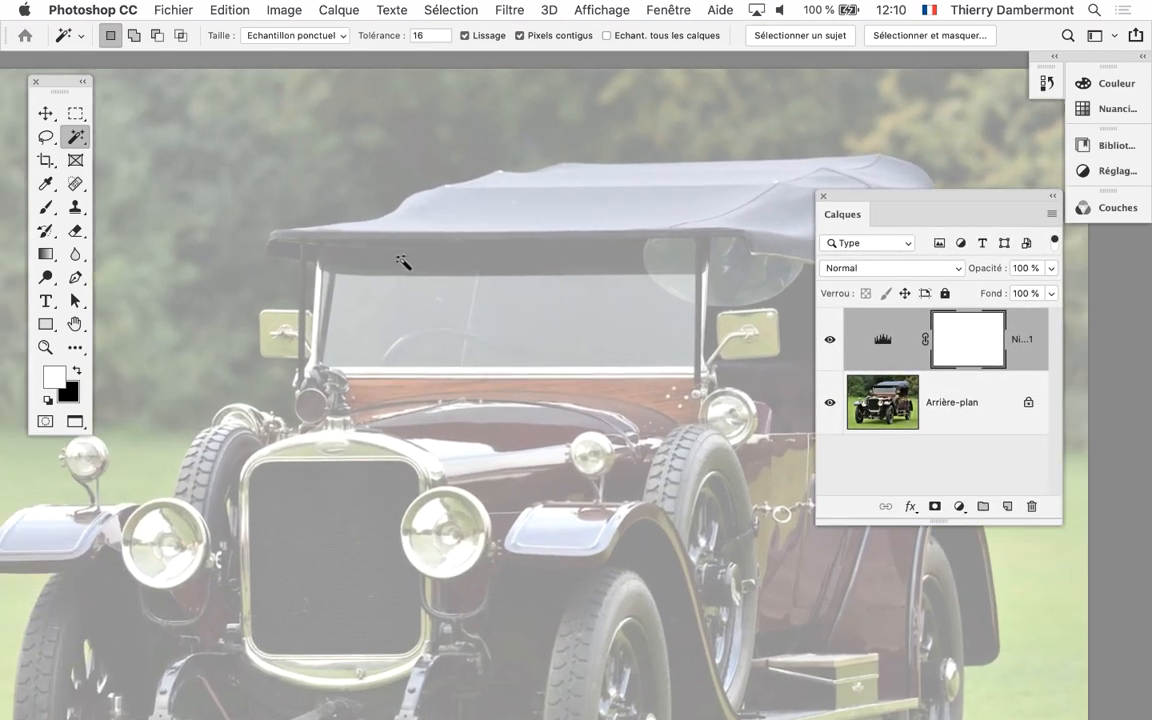
scroll(356, 264, up, 2)
scroll(356, 264, up, 1)
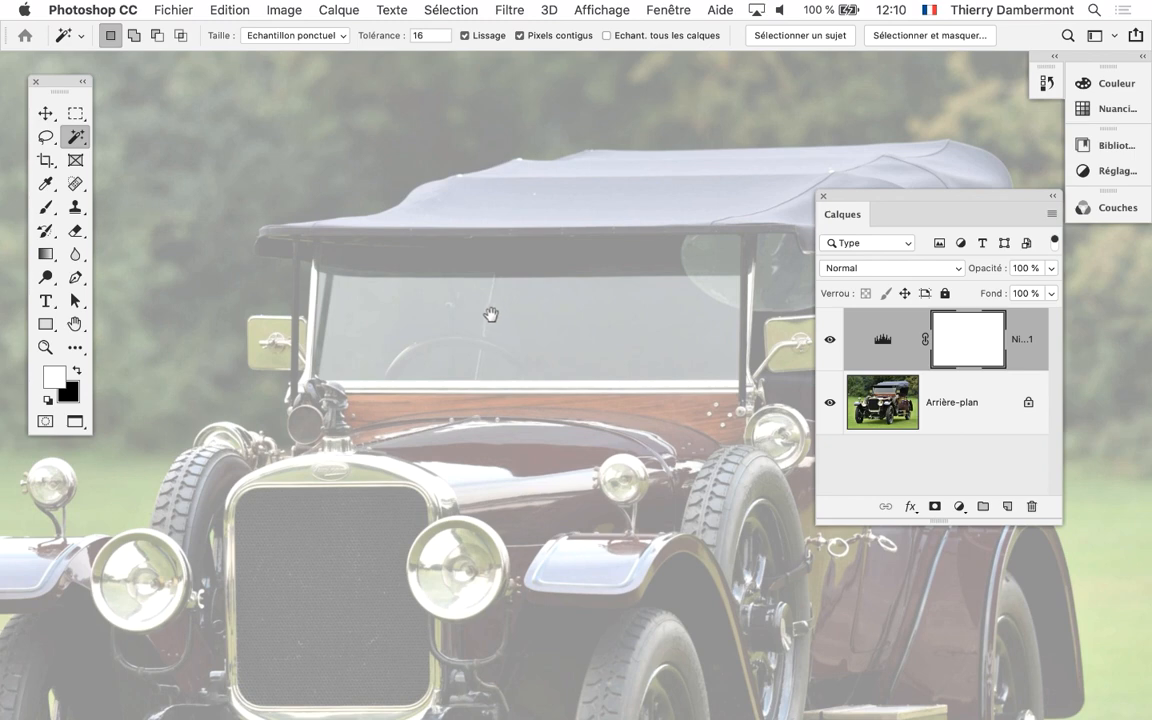
drag(857, 206, 170, 354)
click(665, 10)
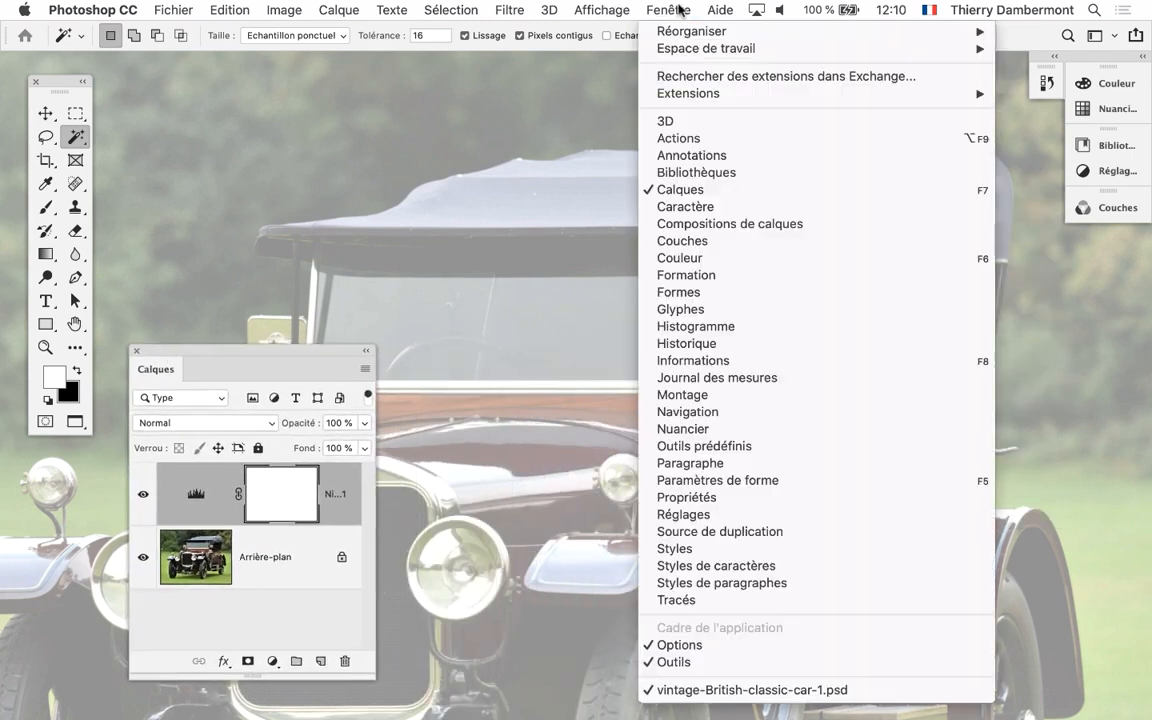
click(752, 600)
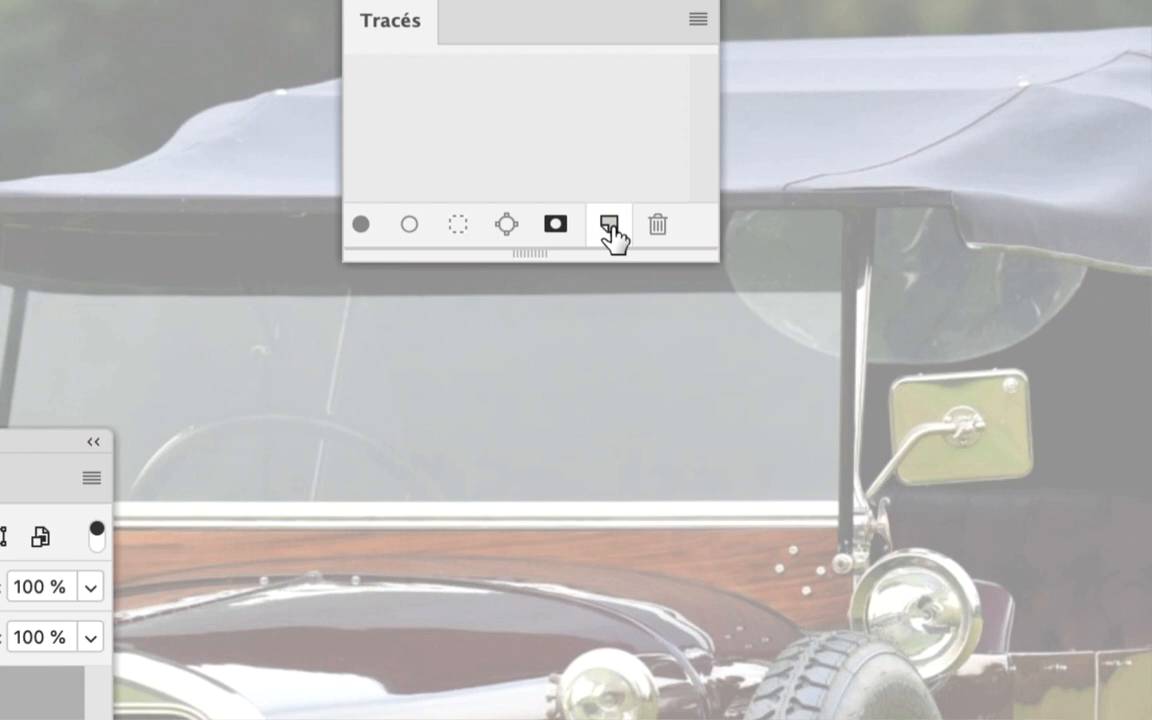
click(609, 226)
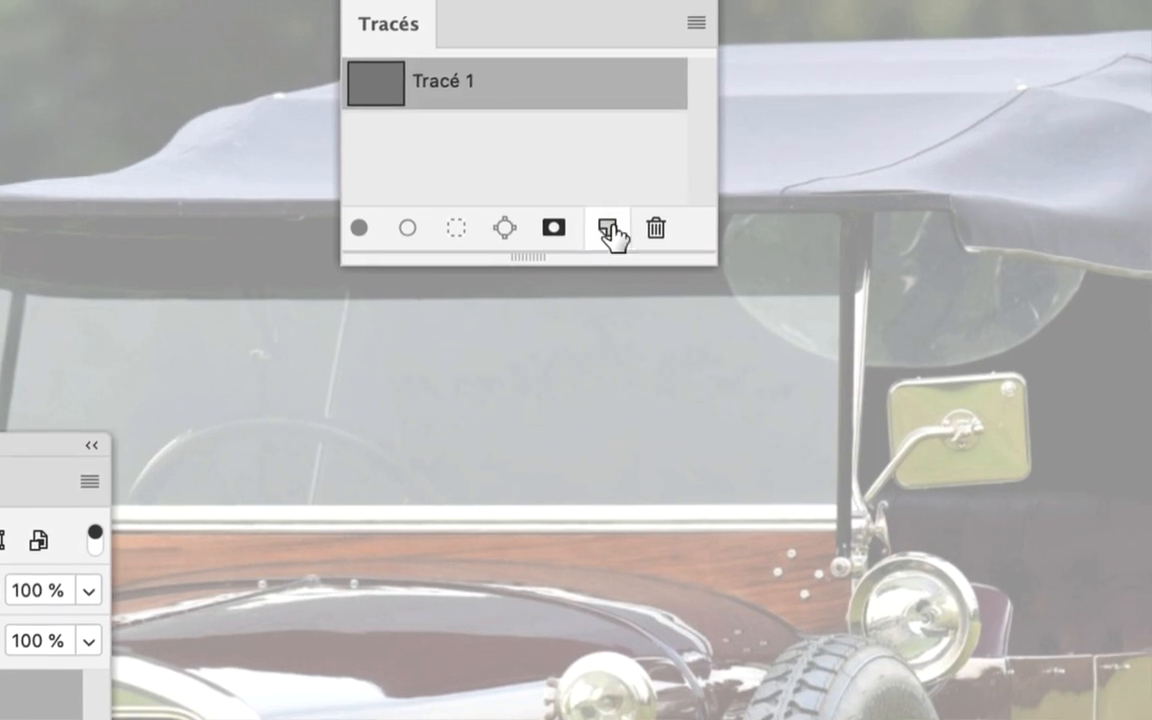
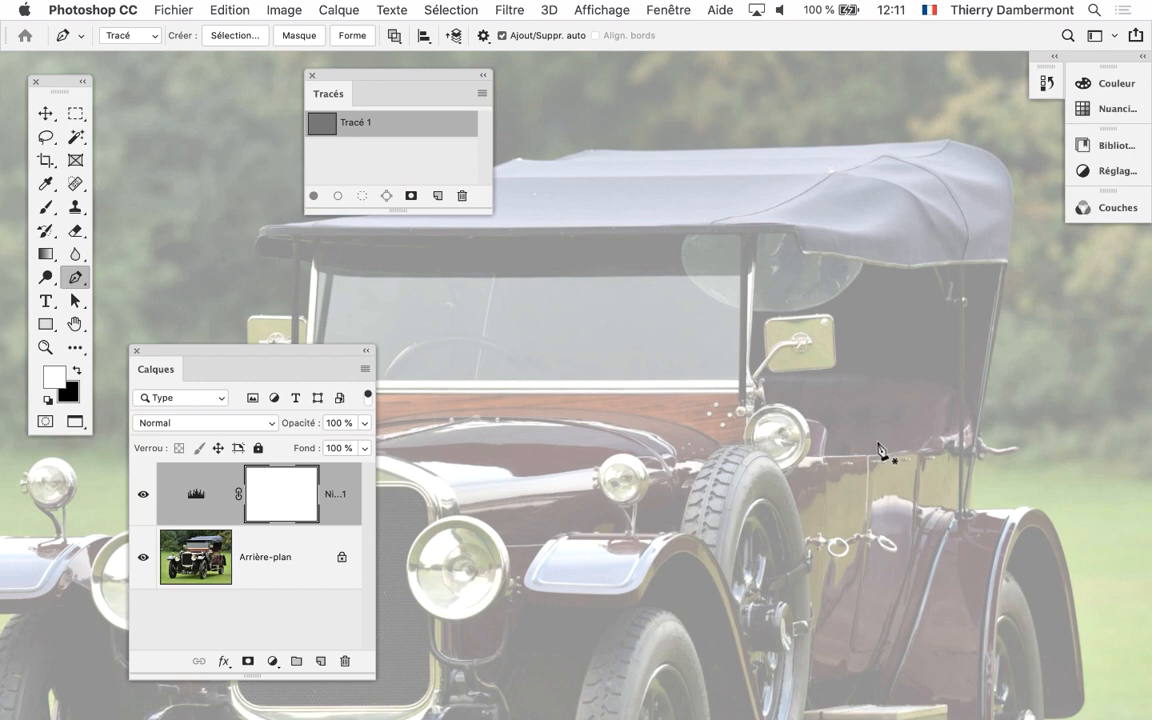
Start the path at the top of the rear fender and trace its curved outer edge down towards the lower corner
scroll(880, 450, up, 2)
drag(880, 450, 607, 221)
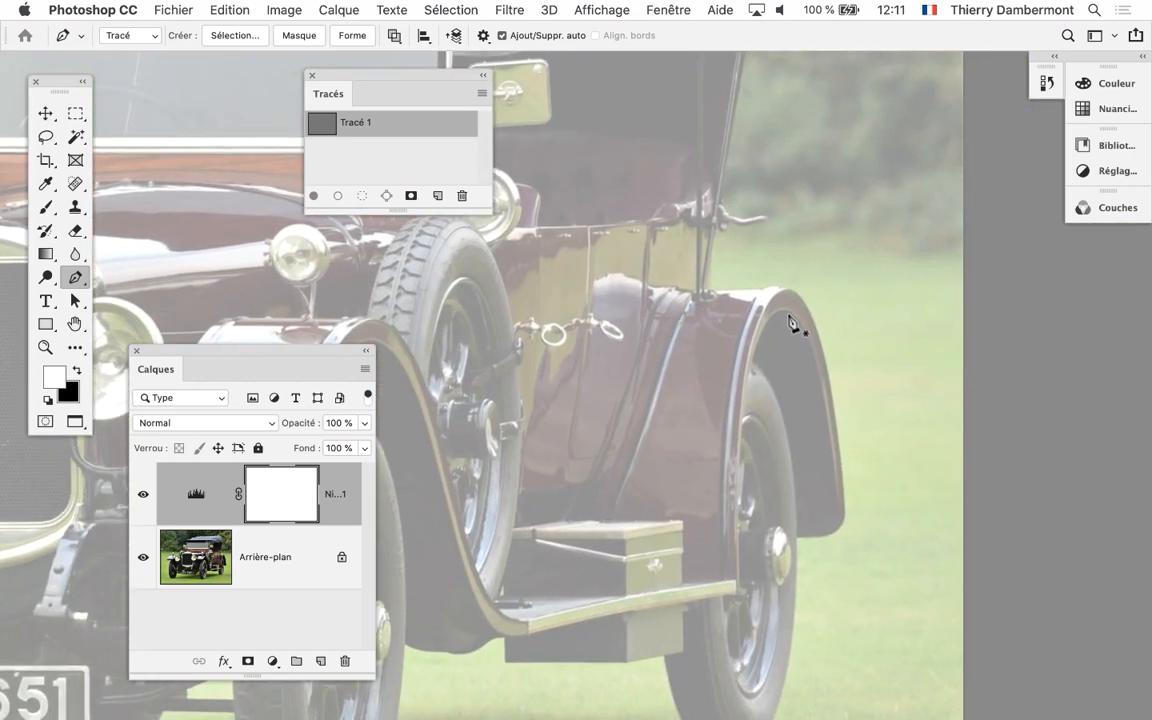
scroll(789, 316, up, 1)
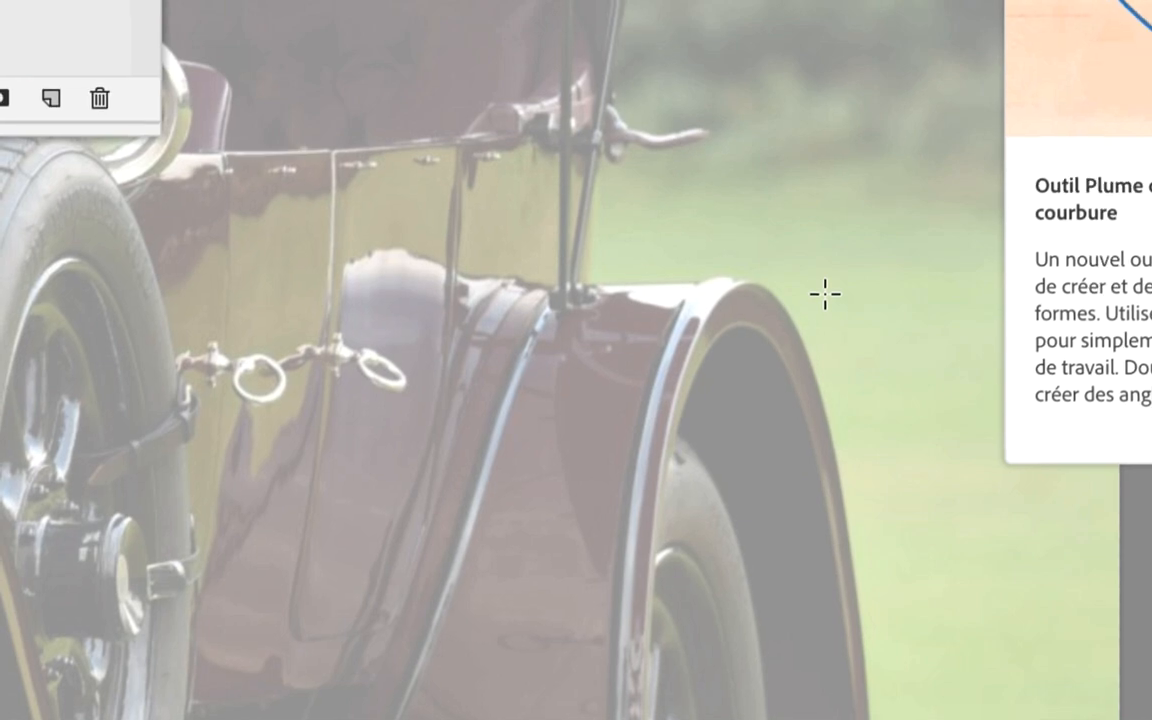
drag(786, 287, 630, 103)
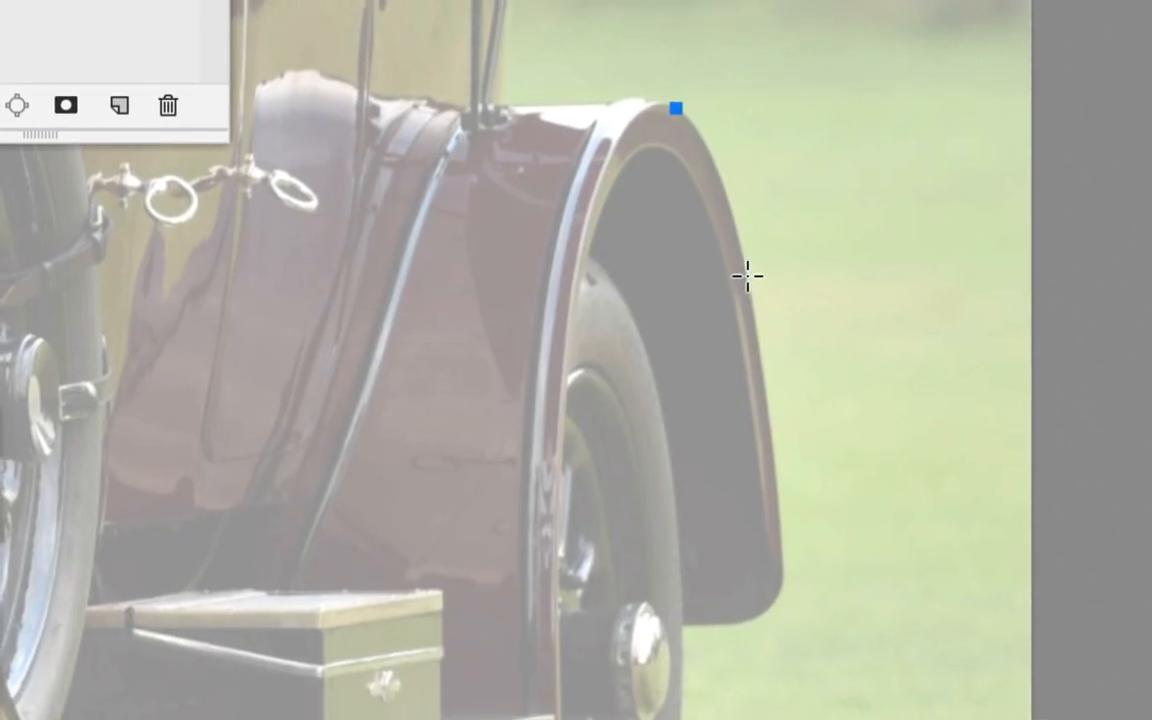
drag(747, 276, 751, 298)
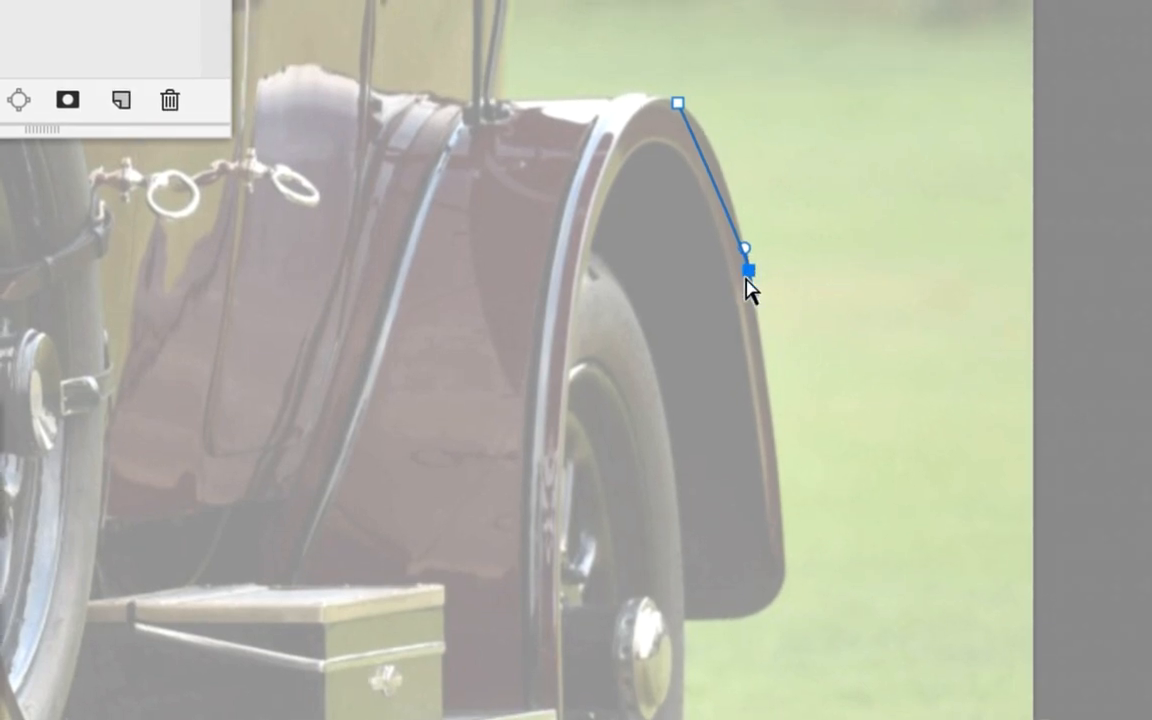
drag(745, 268, 694, 160)
drag(728, 233, 735, 224)
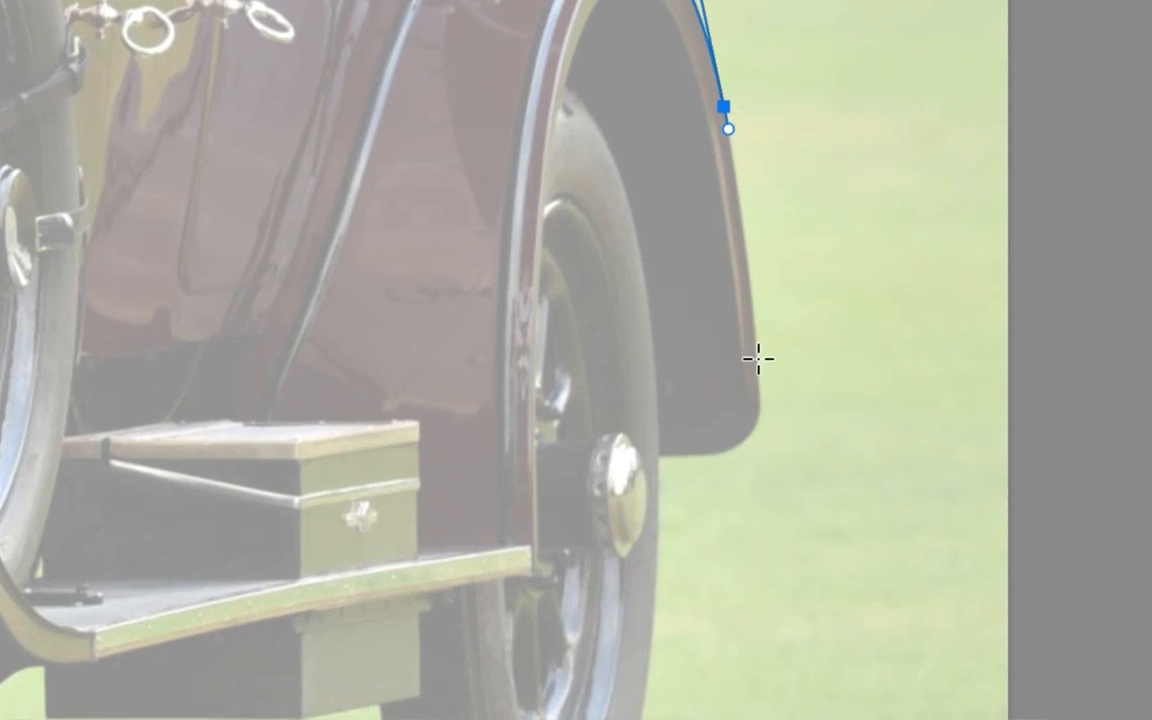
drag(756, 355, 748, 256)
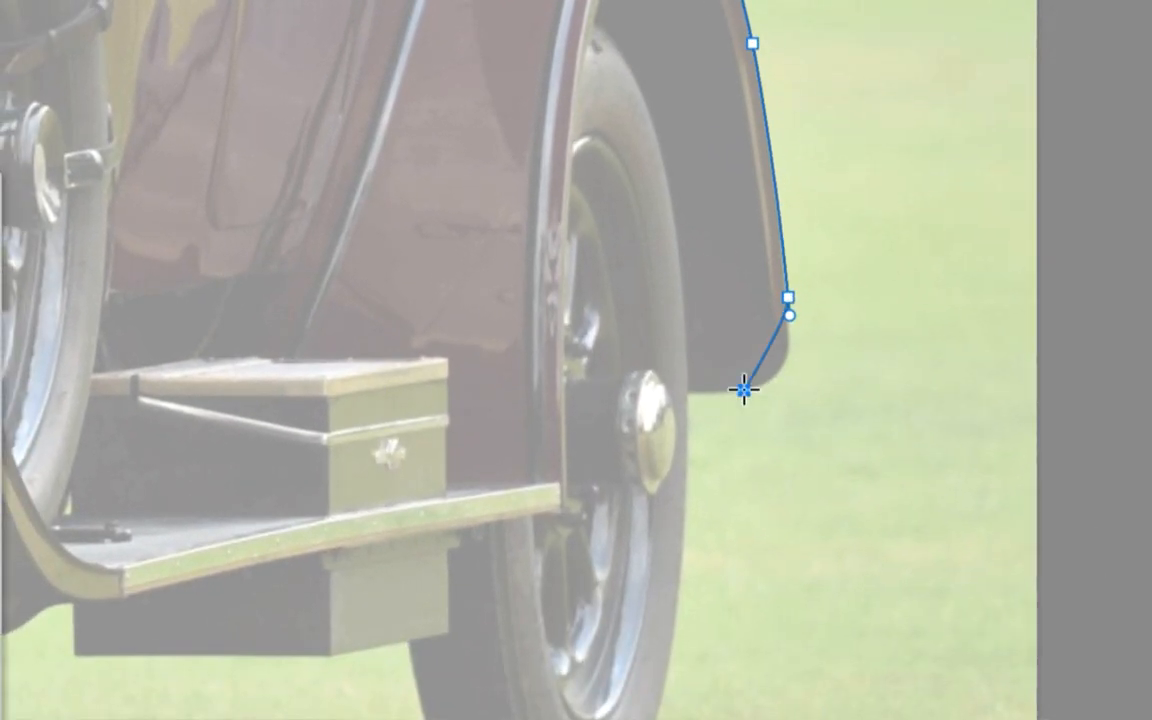
Curve the path around the rear fender's lower corner to the tyre, and break the last anchor's handle so it points down along the tyre
drag(743, 393, 766, 387)
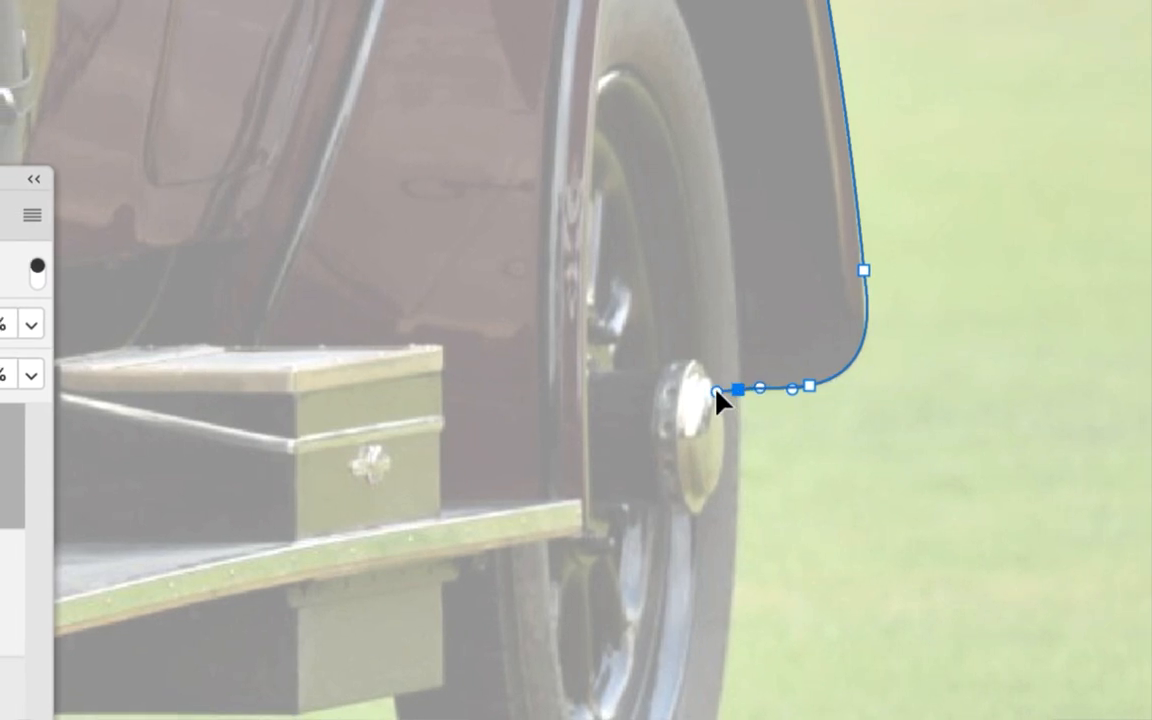
drag(720, 392, 762, 397)
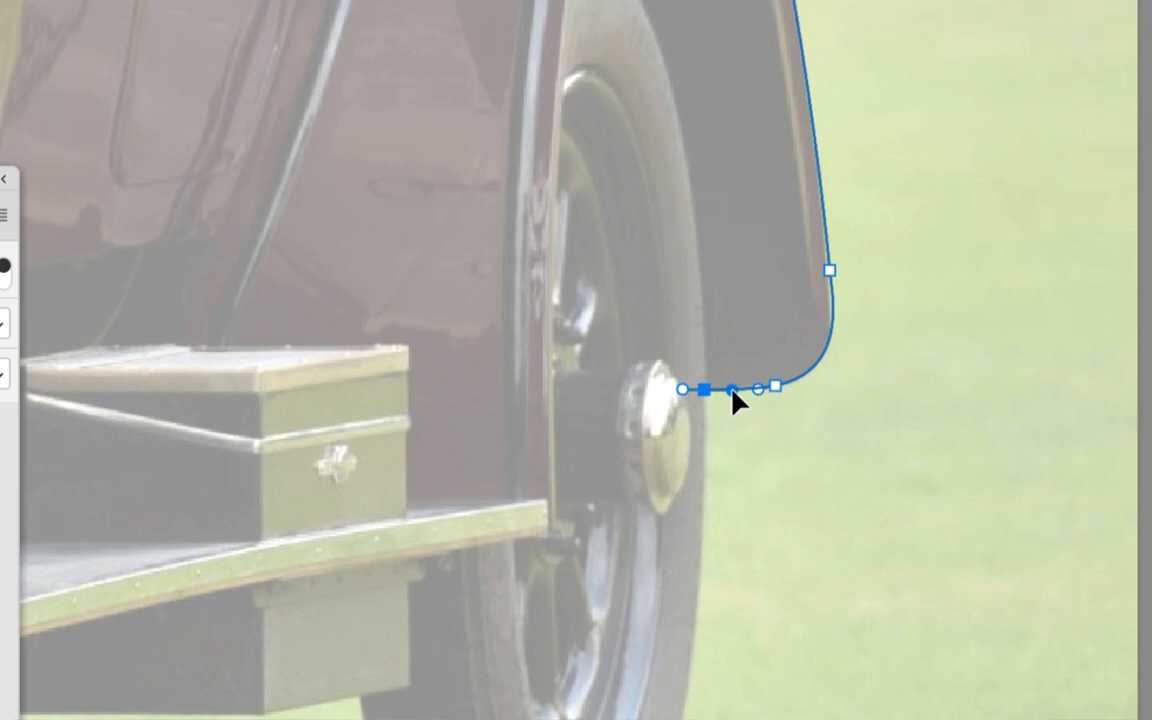
mouse_move(732, 389)
mouse_down()
mouse_move(748, 497)
mouse_move(728, 390)
mouse_up()
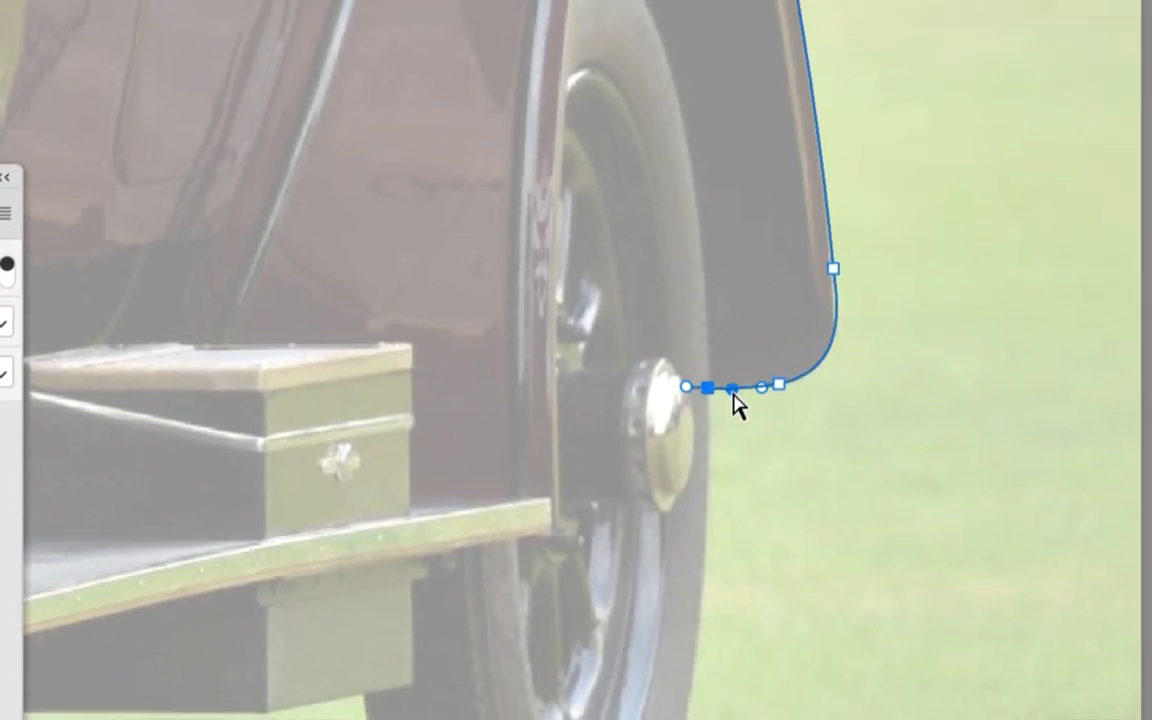
mouse_move(719, 391)
mouse_down()
mouse_move(762, 412)
mouse_move(732, 410)
mouse_up()
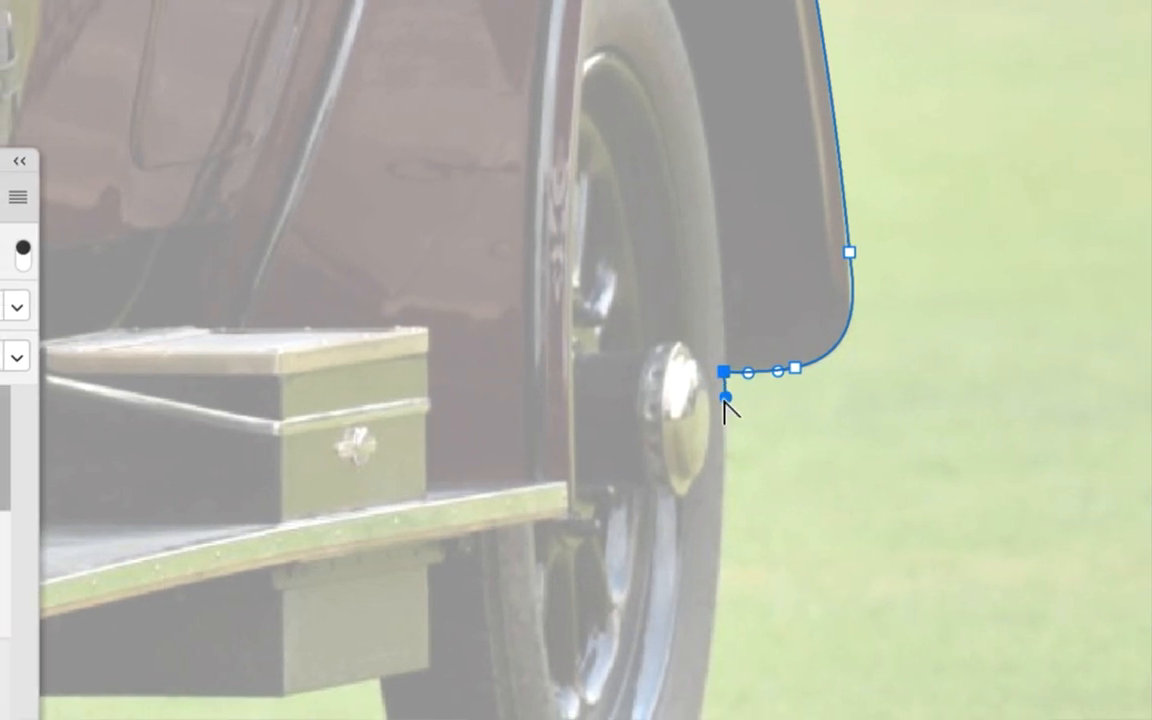
scroll(722, 296, up, 10)
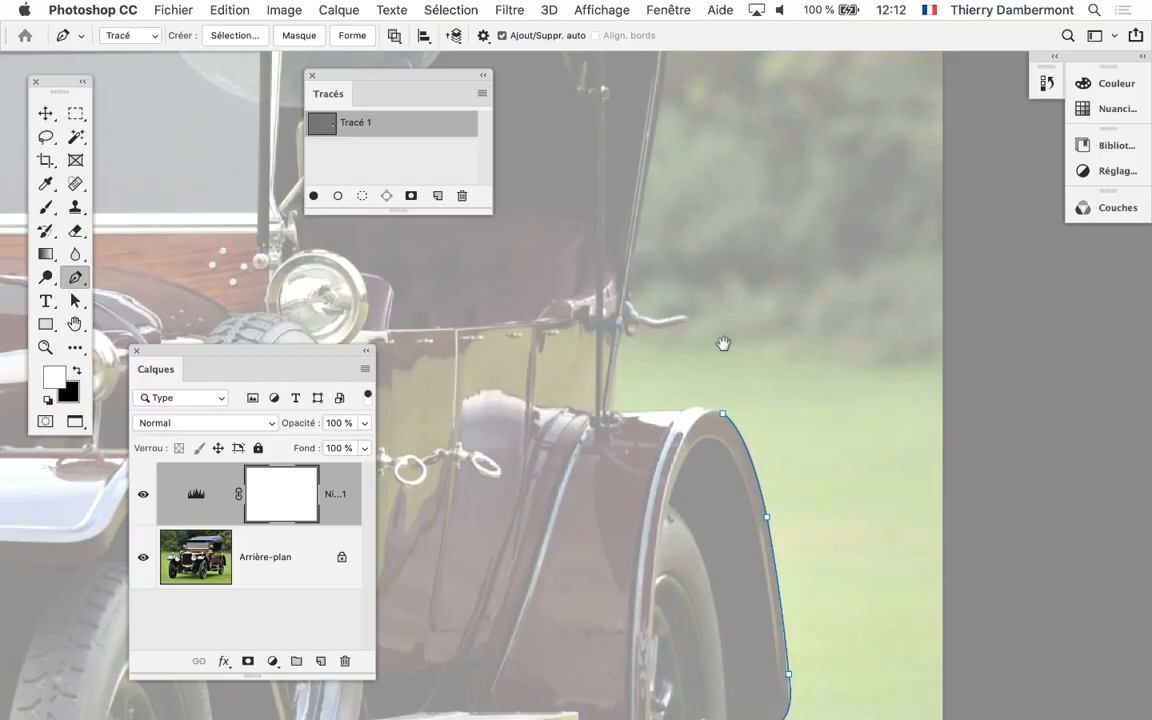
Trace the path around the bottom of the rear tyre and up to the storage box, angling the last handle along the box's lower edge
scroll(723, 343, down, 10)
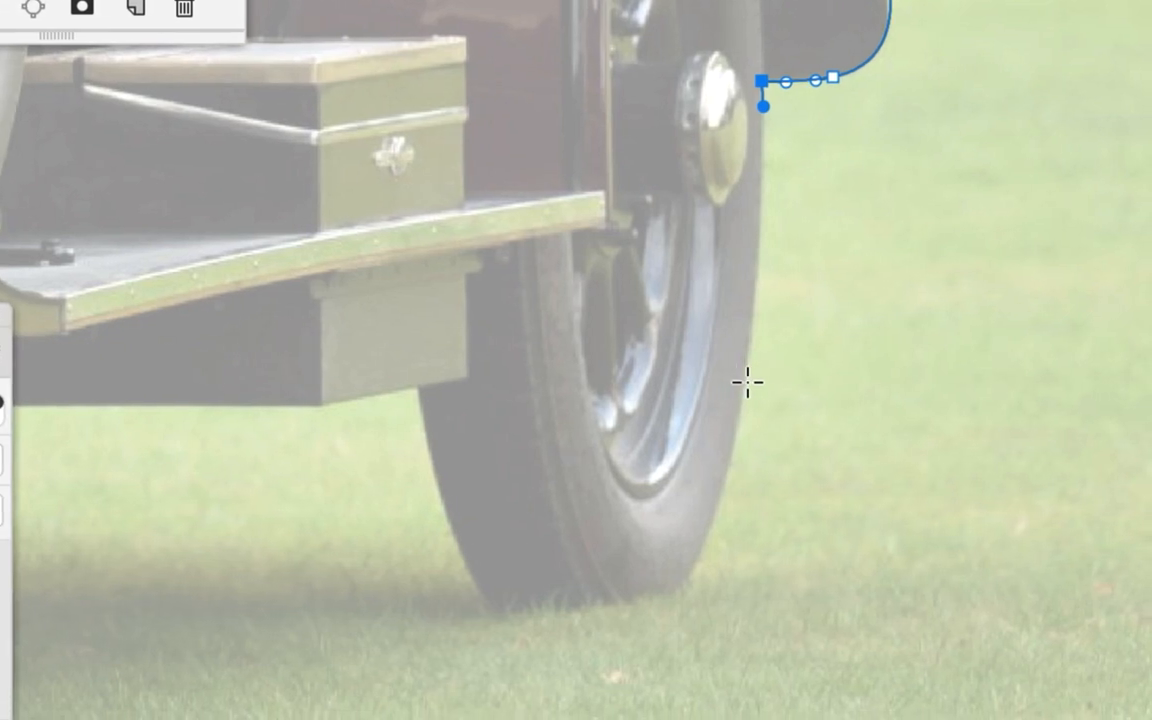
drag(746, 382, 771, 284)
drag(757, 357, 748, 313)
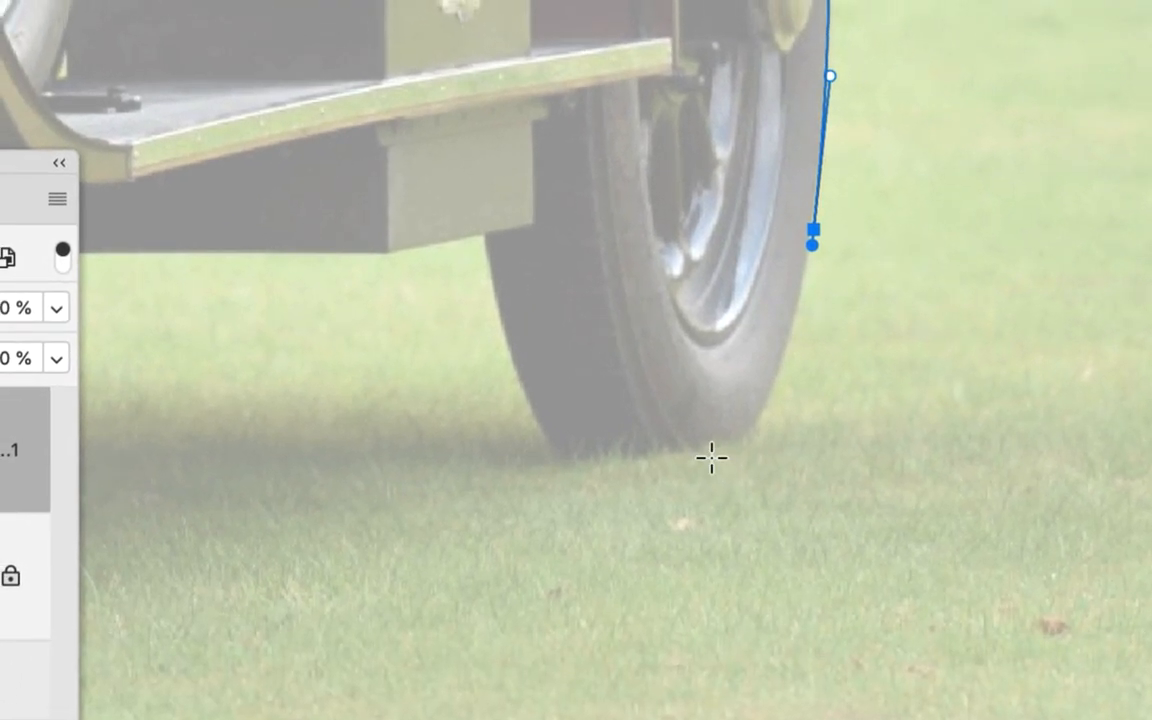
drag(701, 449, 757, 458)
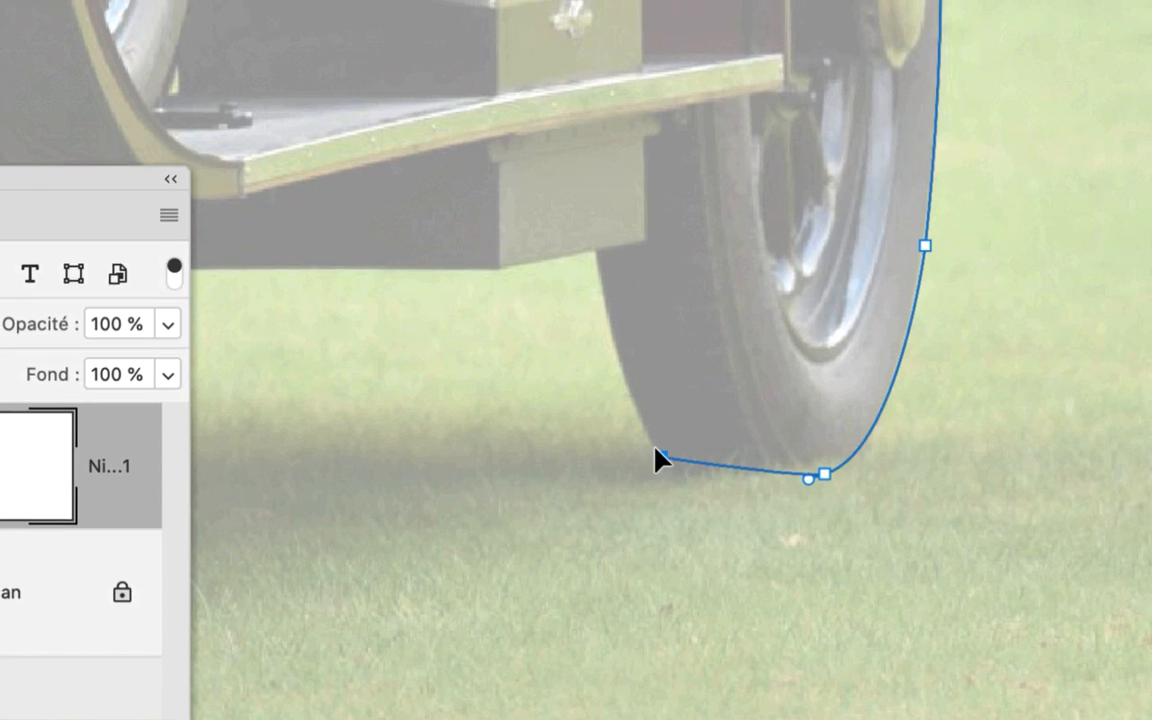
drag(657, 452, 671, 470)
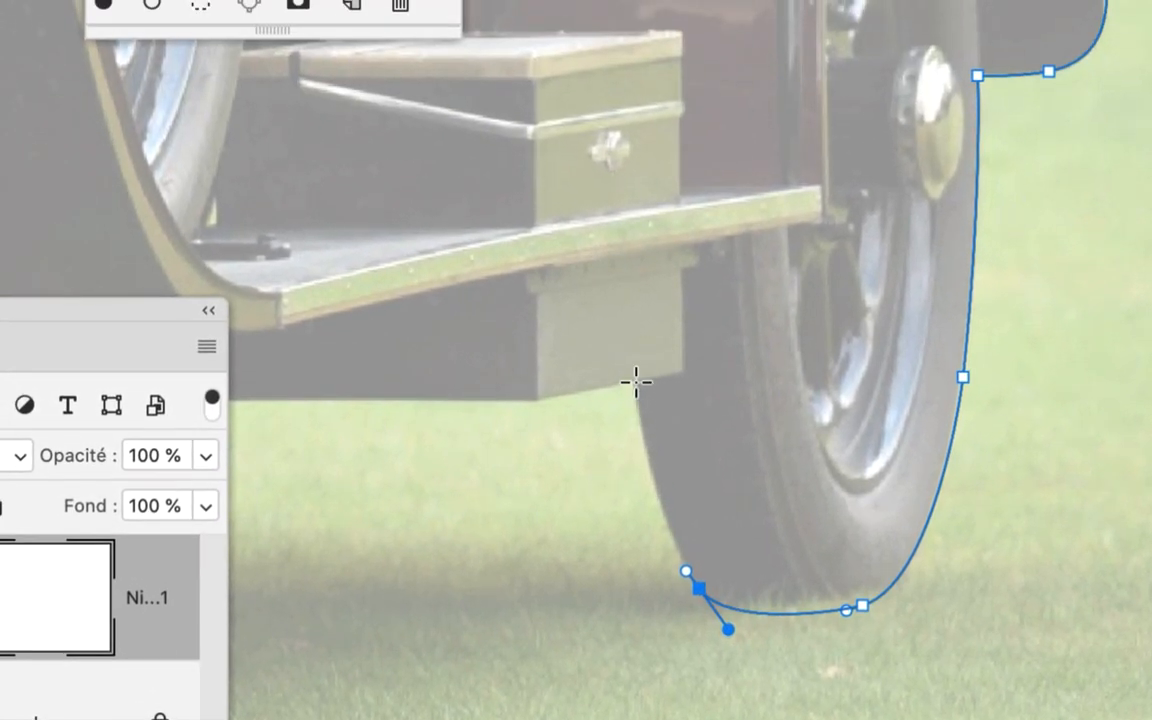
drag(635, 370, 604, 400)
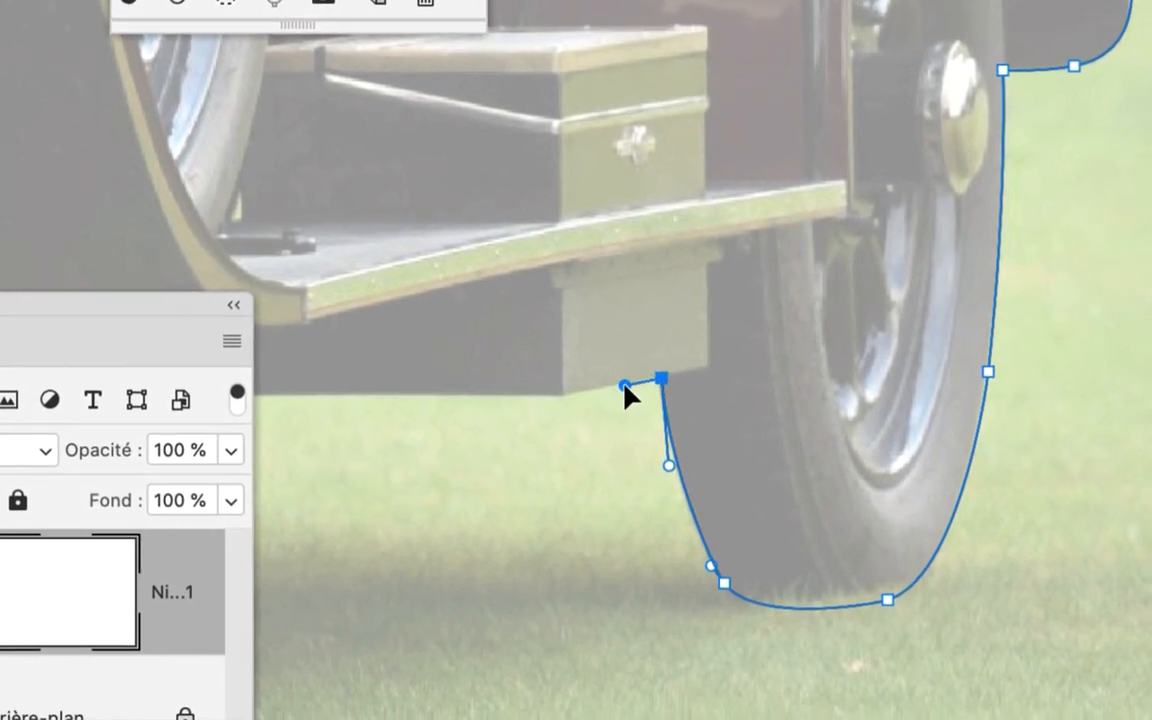
Trace the underside of the storage box with straight segments and go up its far edge to the front fender
key(space)
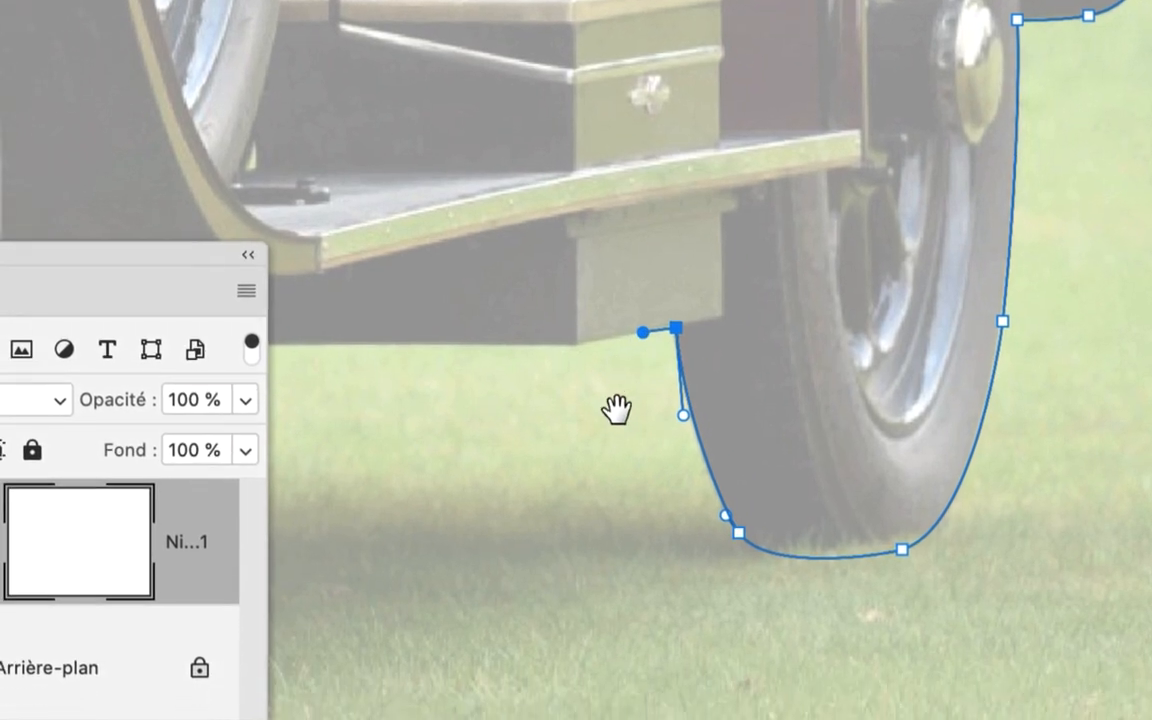
drag(603, 464, 843, 402)
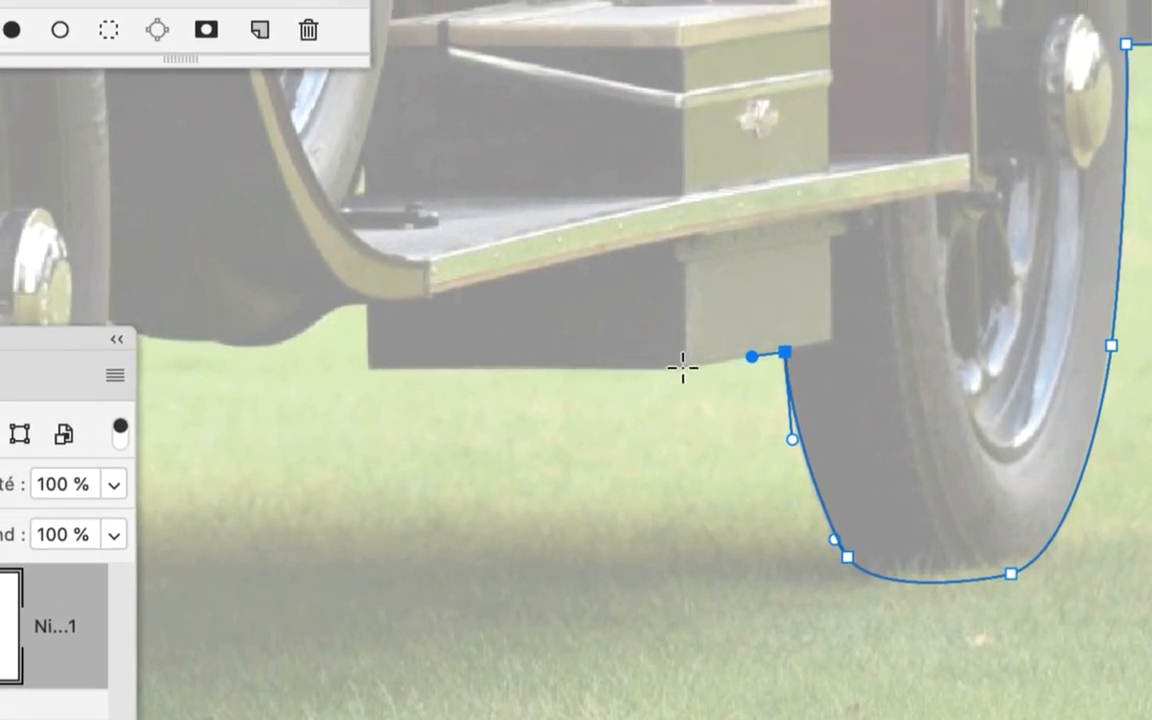
click(683, 368)
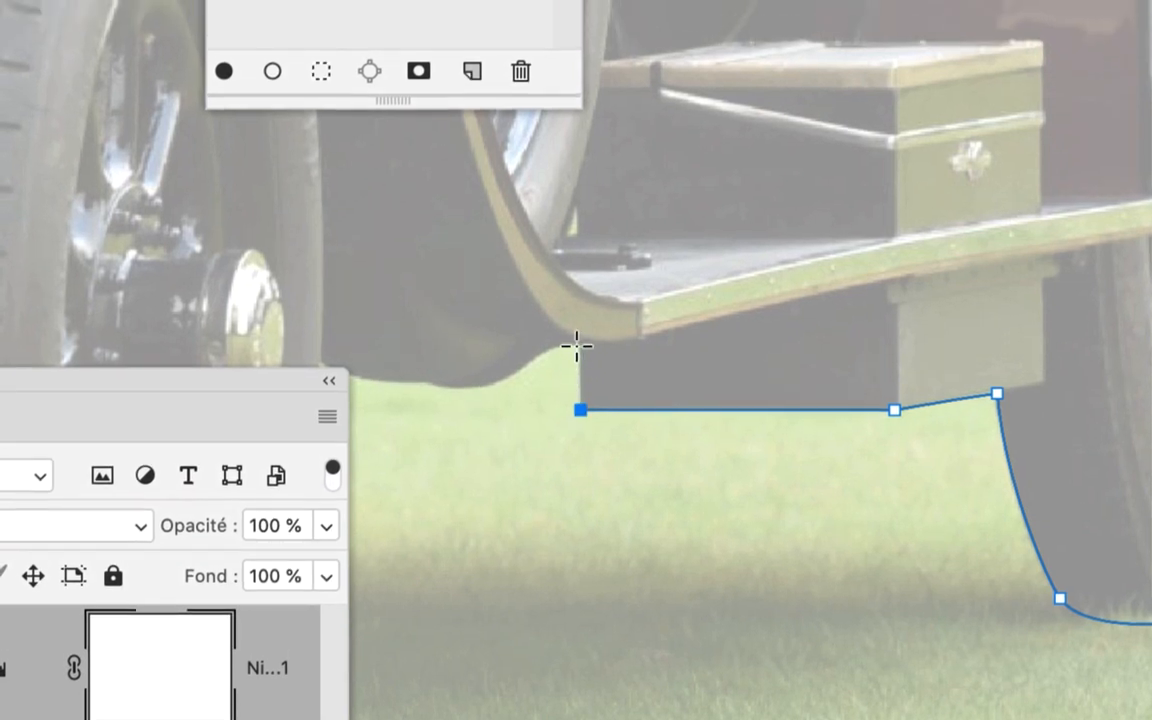
click(573, 307)
Trace the front fender's curved lower edge up to the front tyre, and turn the last handle down along the tyre
key(space)
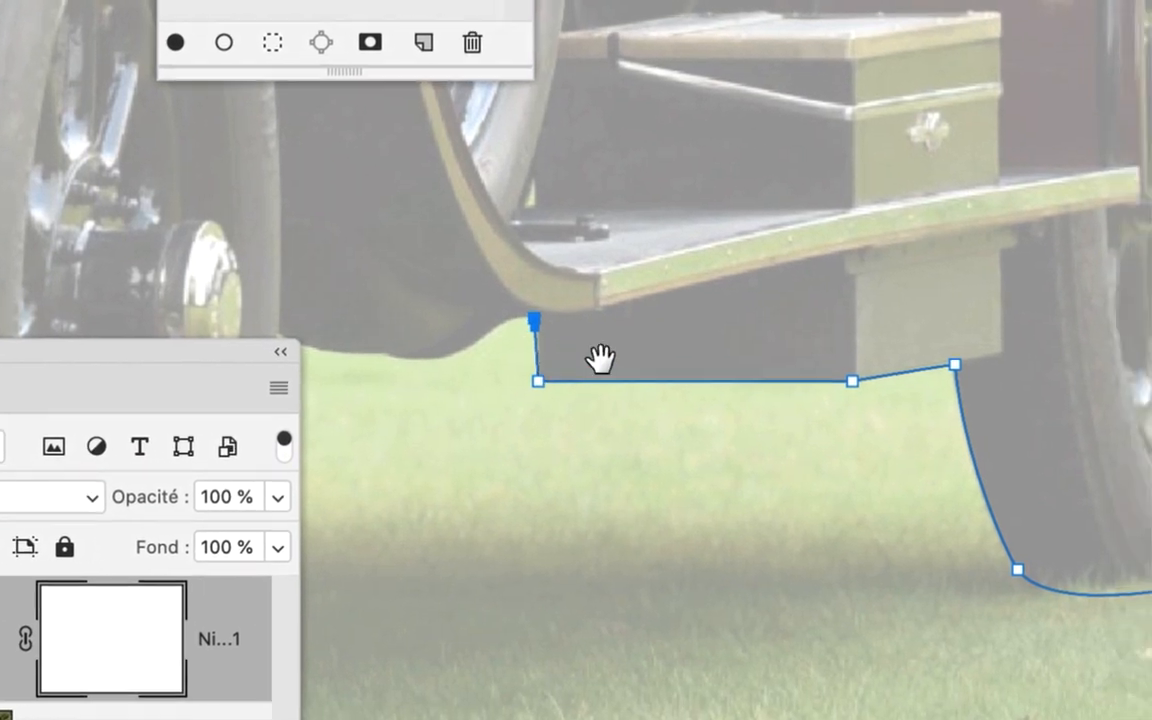
drag(516, 358, 612, 324)
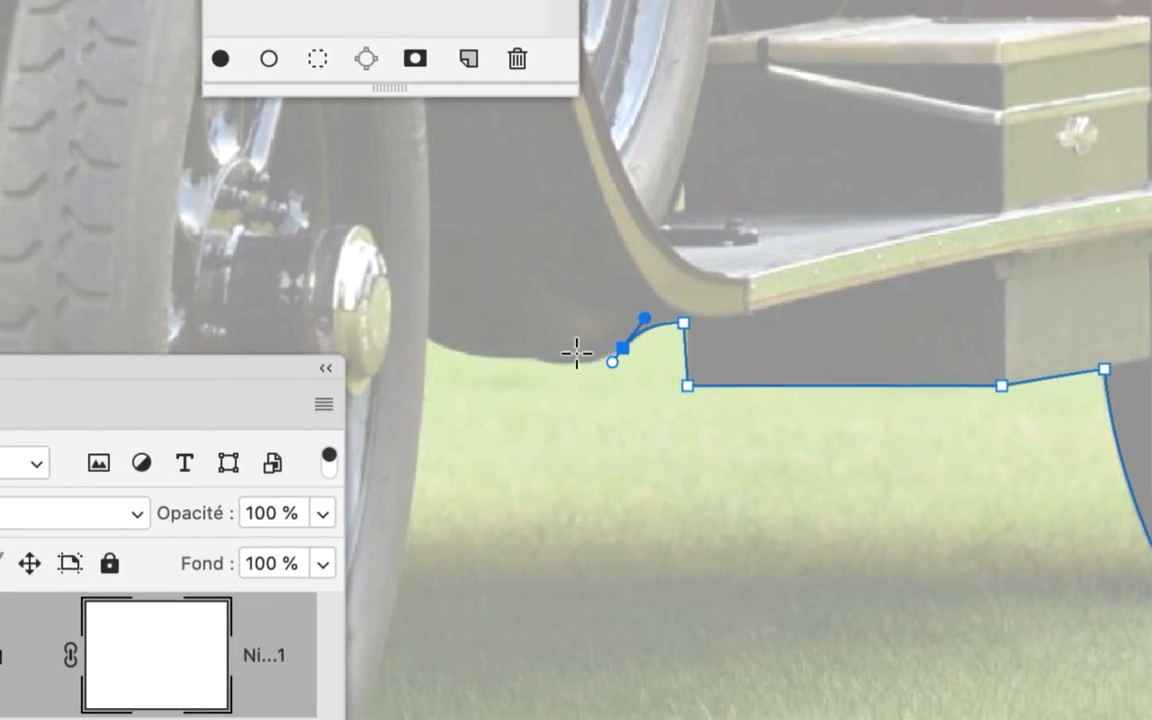
drag(492, 380, 458, 322)
drag(521, 343, 537, 380)
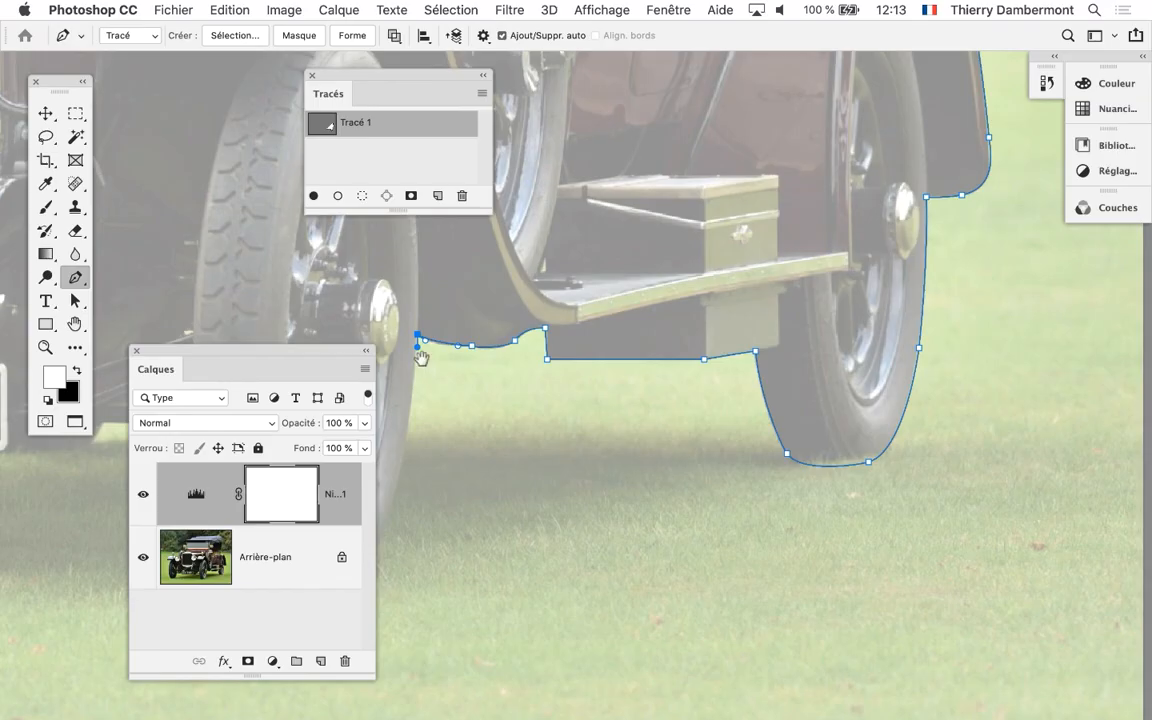
Switch from the Outil Plume to the path selection tool and back to the Outil Plume
drag(796, 339, 934, 184)
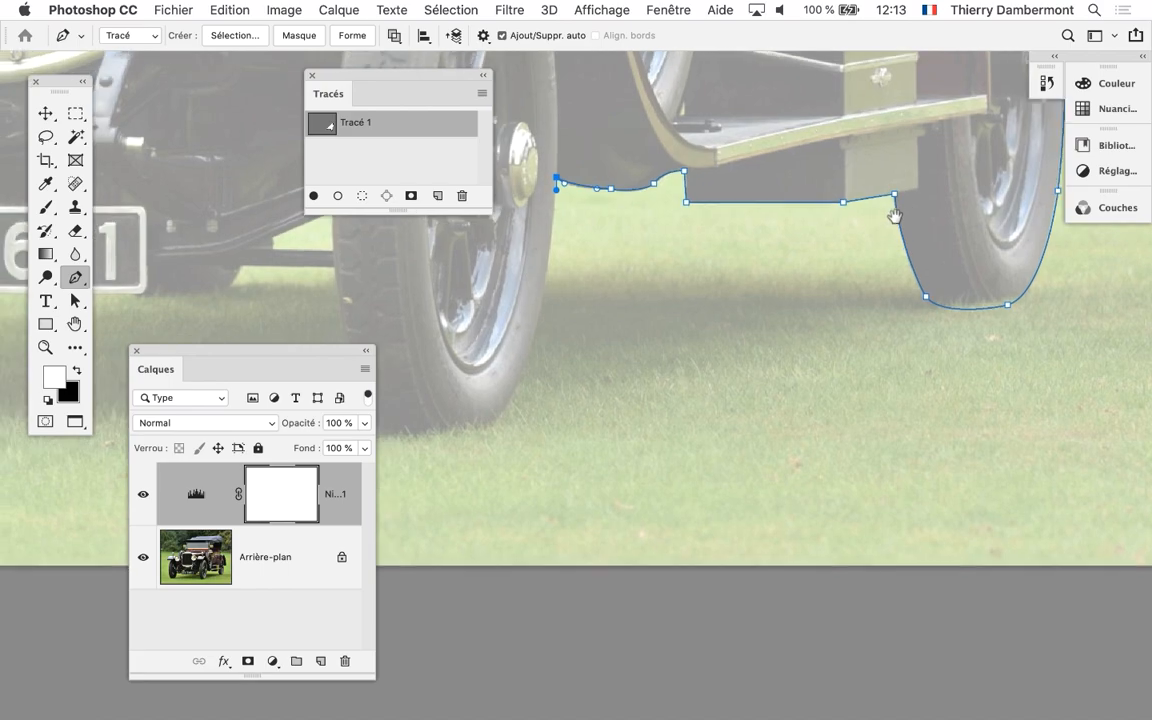
drag(849, 314, 869, 341)
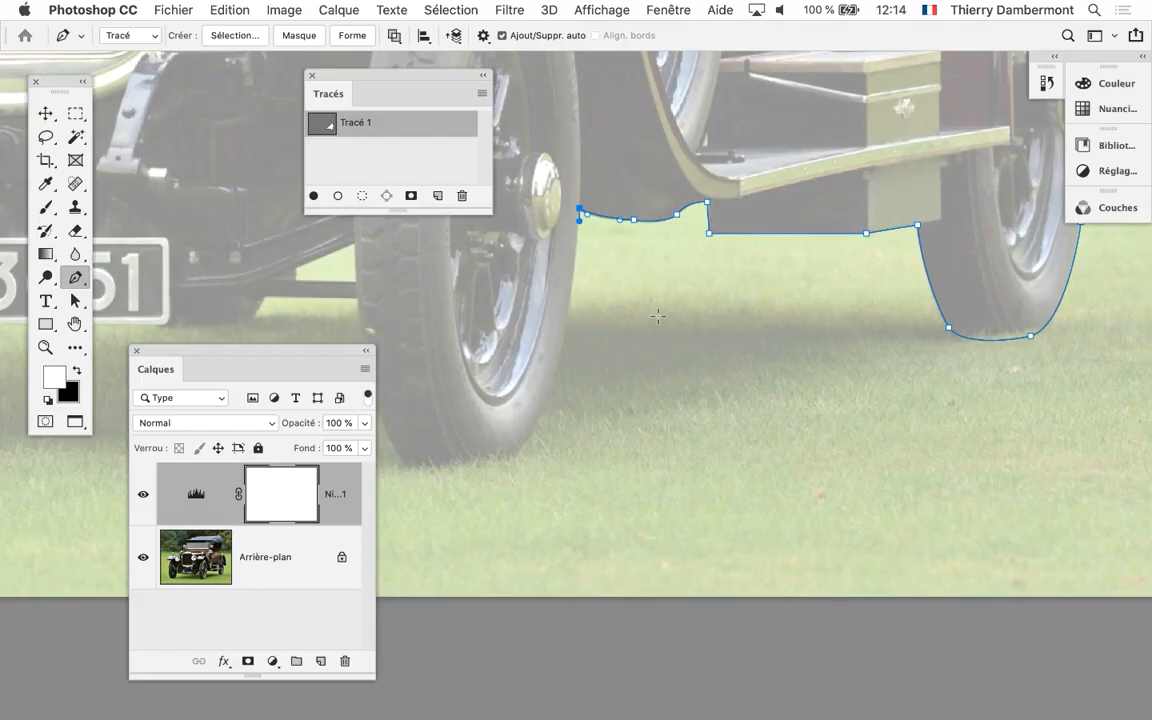
scroll(645, 322, down, 3)
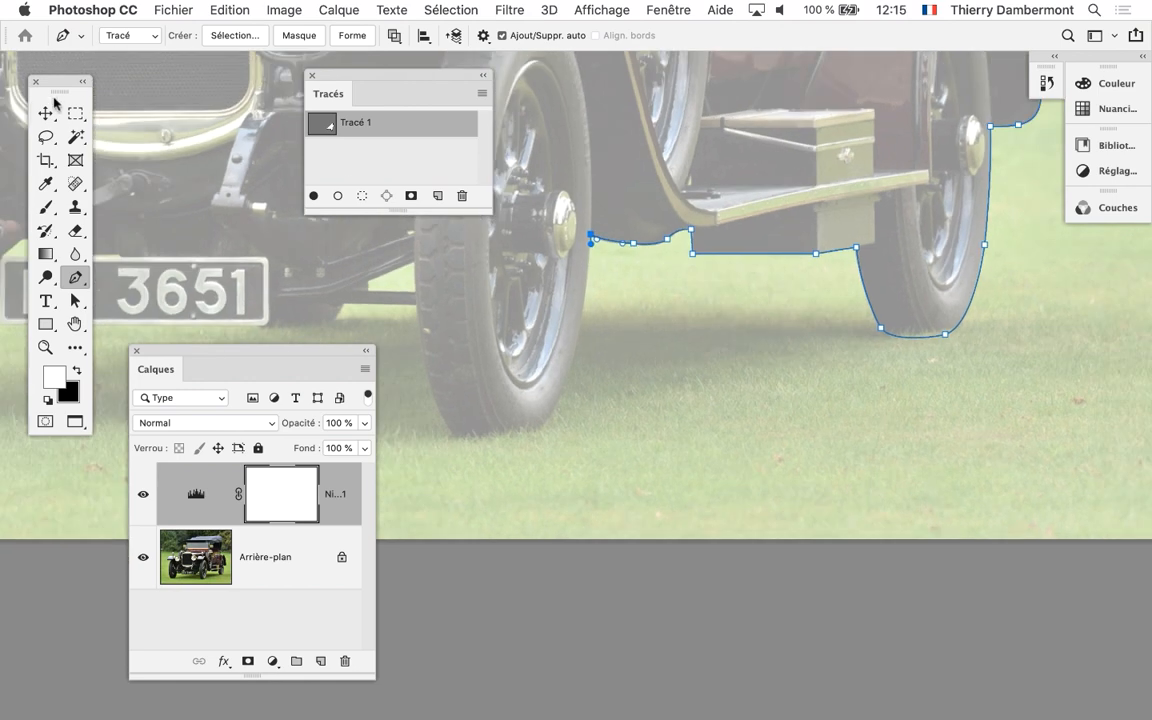
click(47, 115)
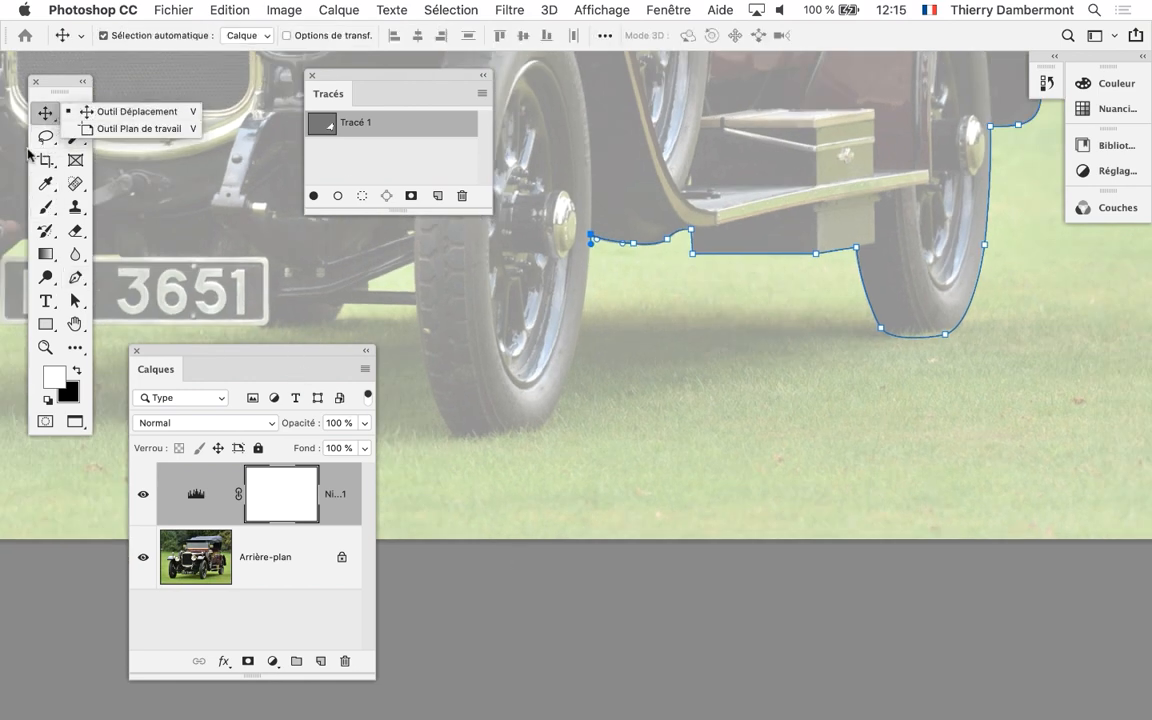
click(74, 302)
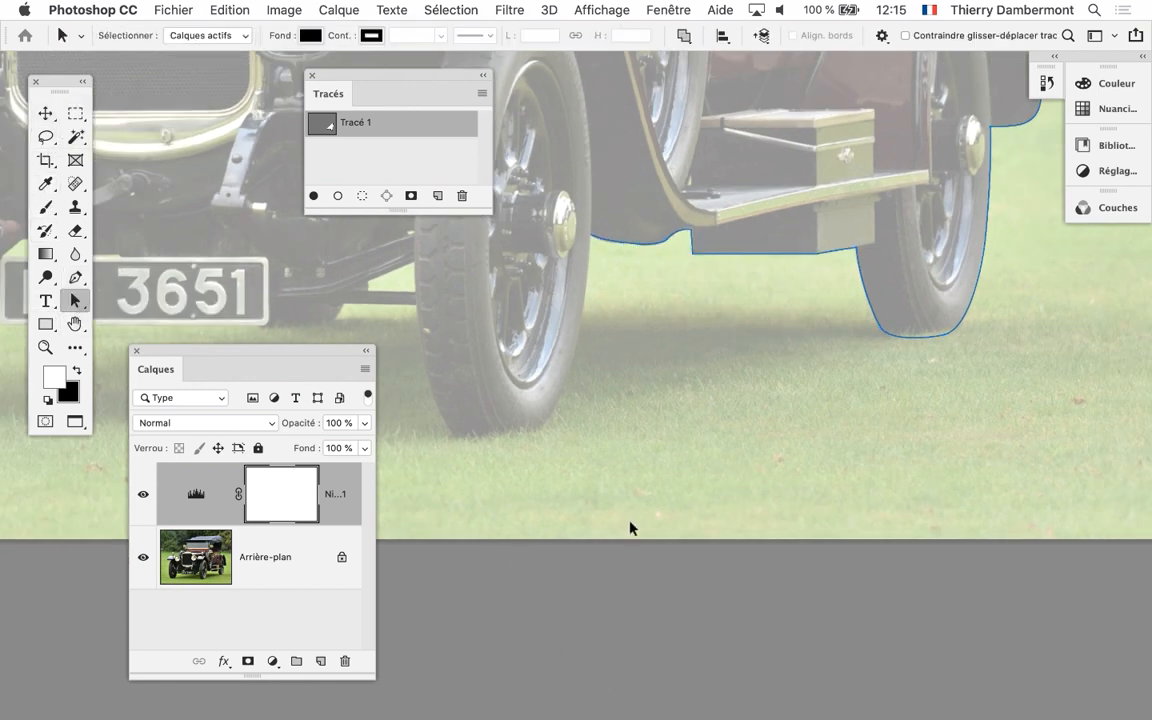
drag(543, 380, 682, 460)
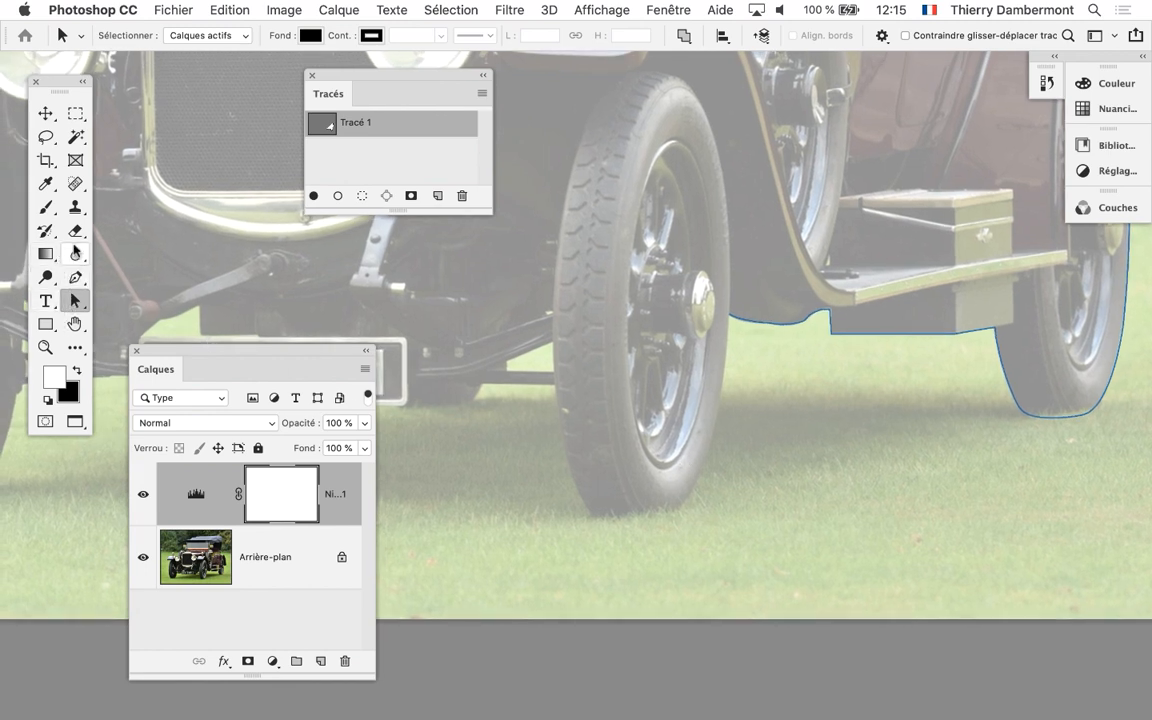
click(75, 277)
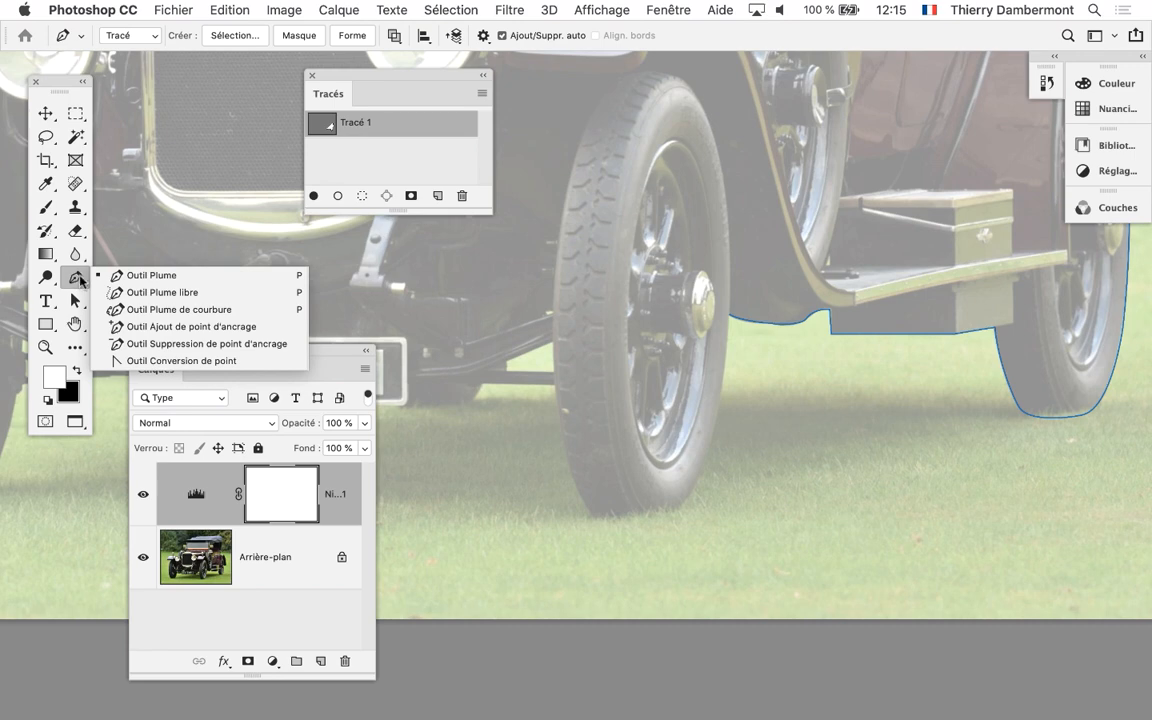
click(100, 275)
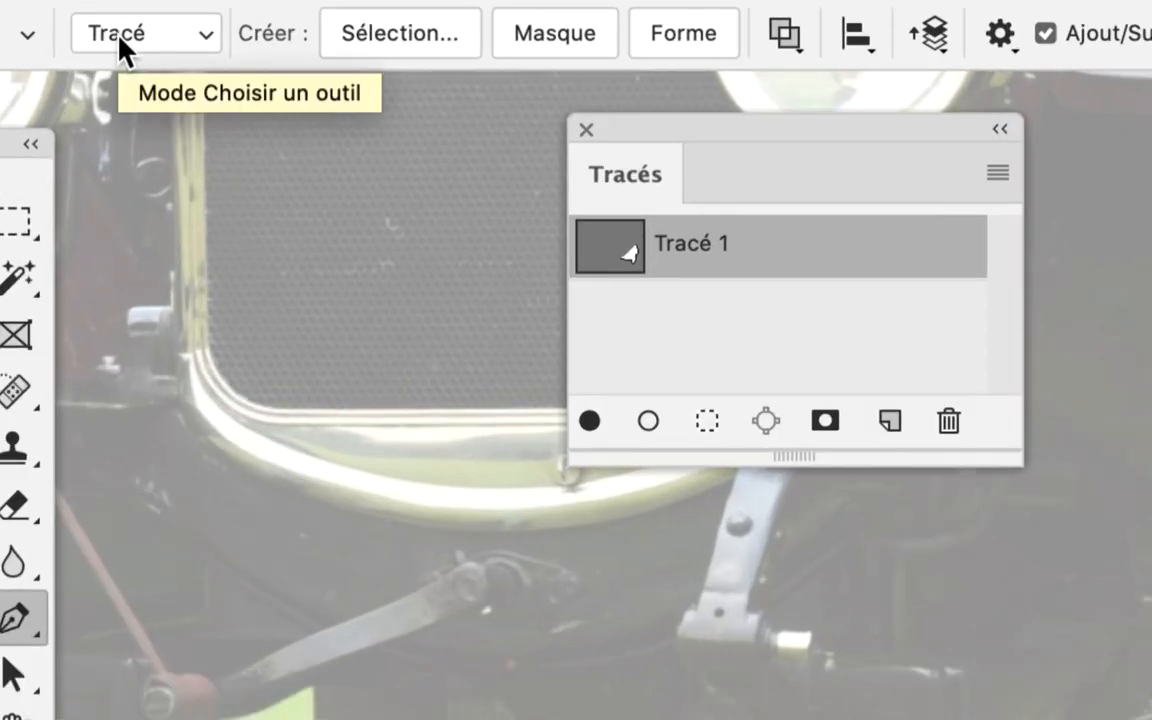
Change the Outil Plume's drawing mode to Forme and set it back to Tracé
click(118, 37)
click(118, 4)
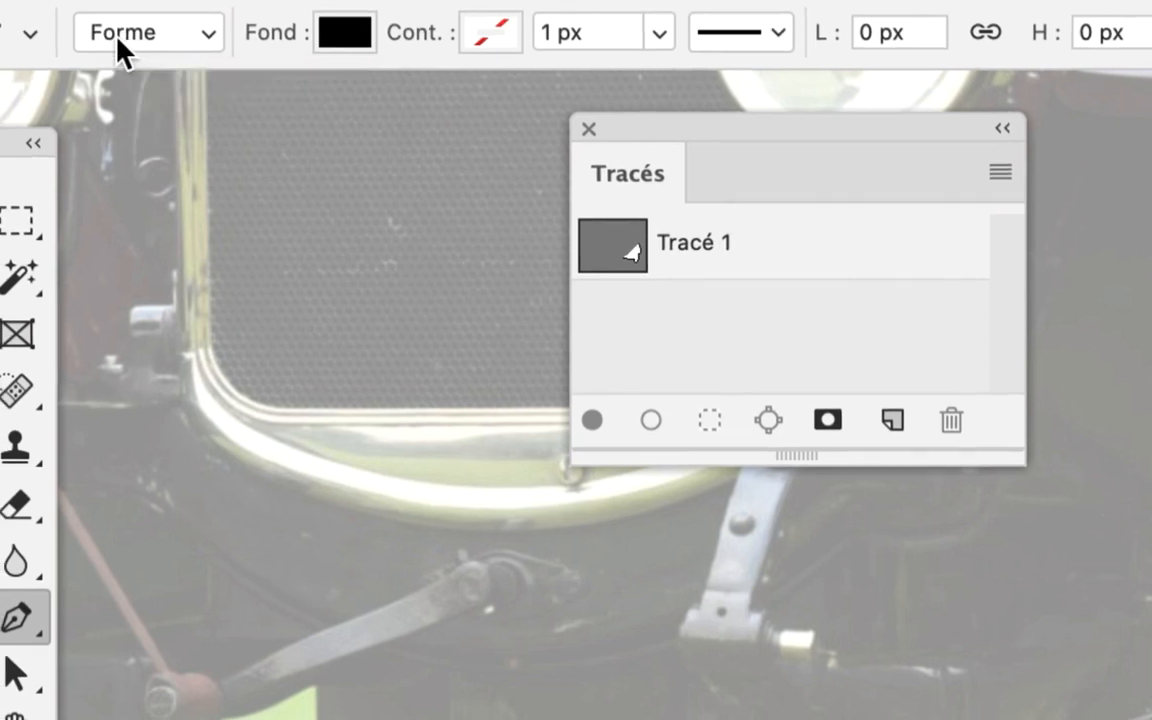
click(117, 38)
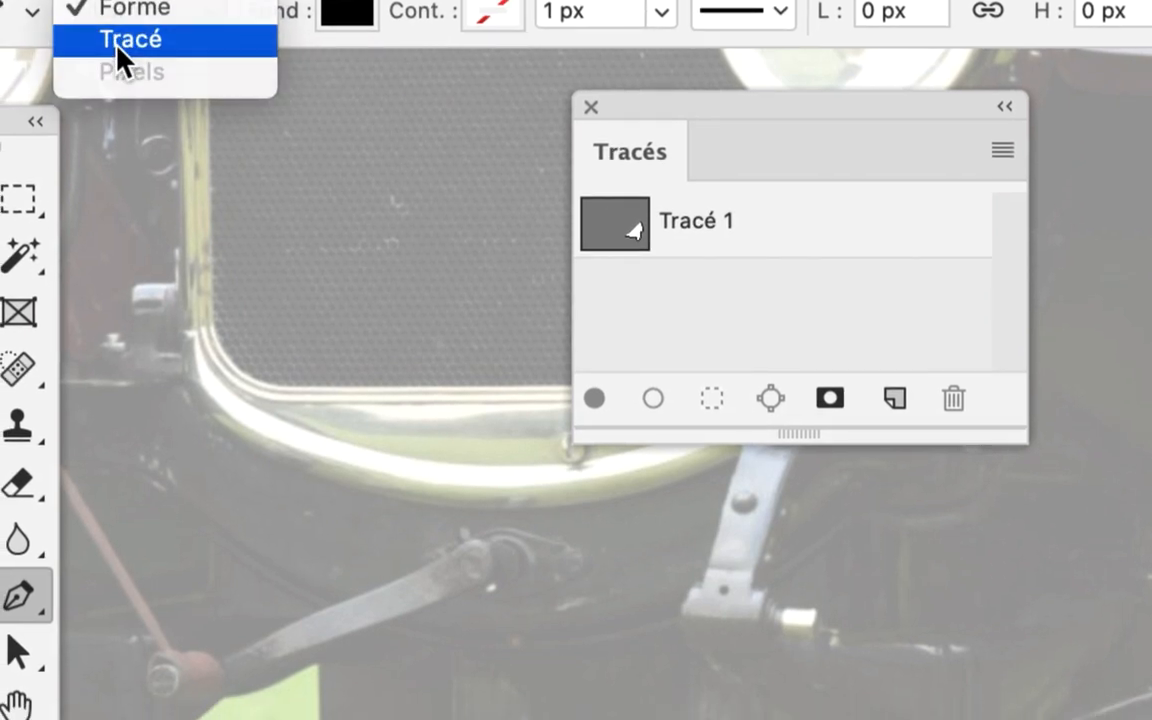
click(116, 61)
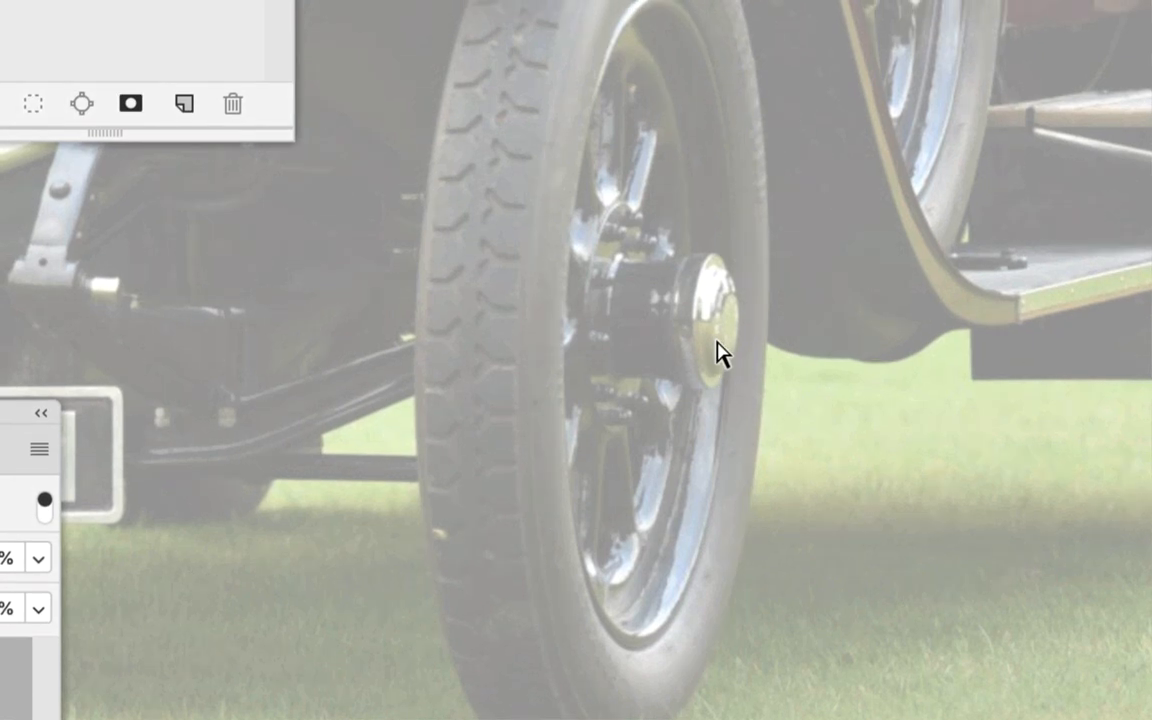
drag(673, 212, 727, 266)
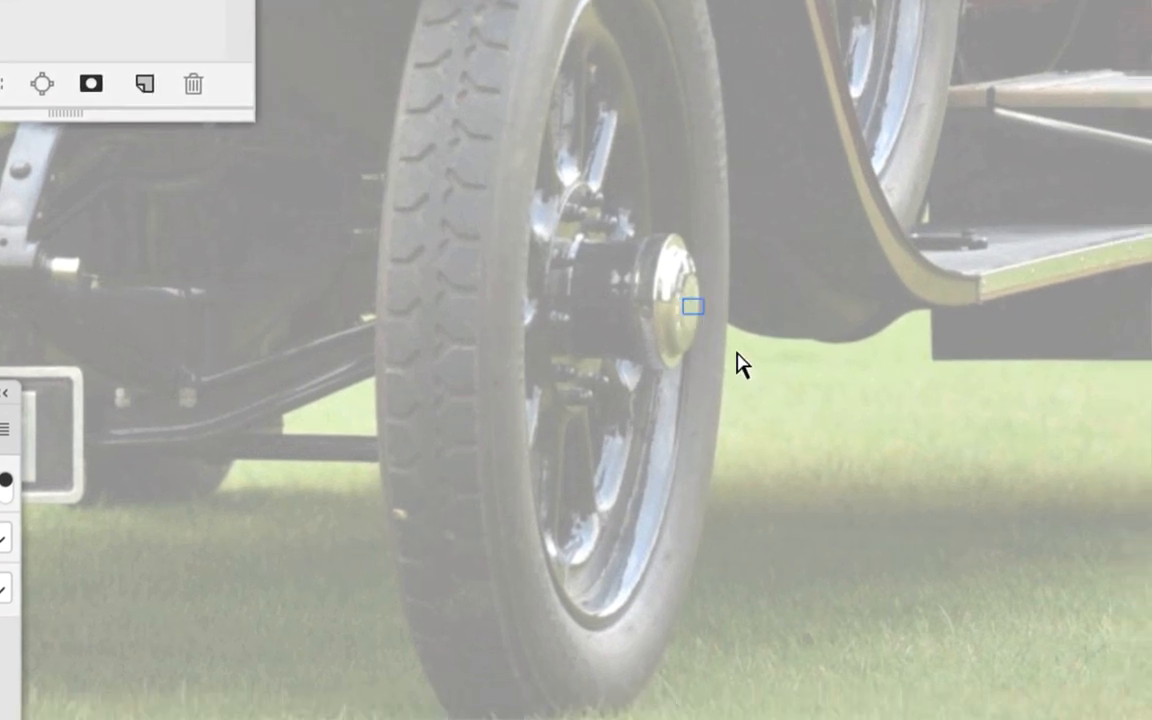
drag(737, 352, 826, 480)
drag(846, 213, 1029, 406)
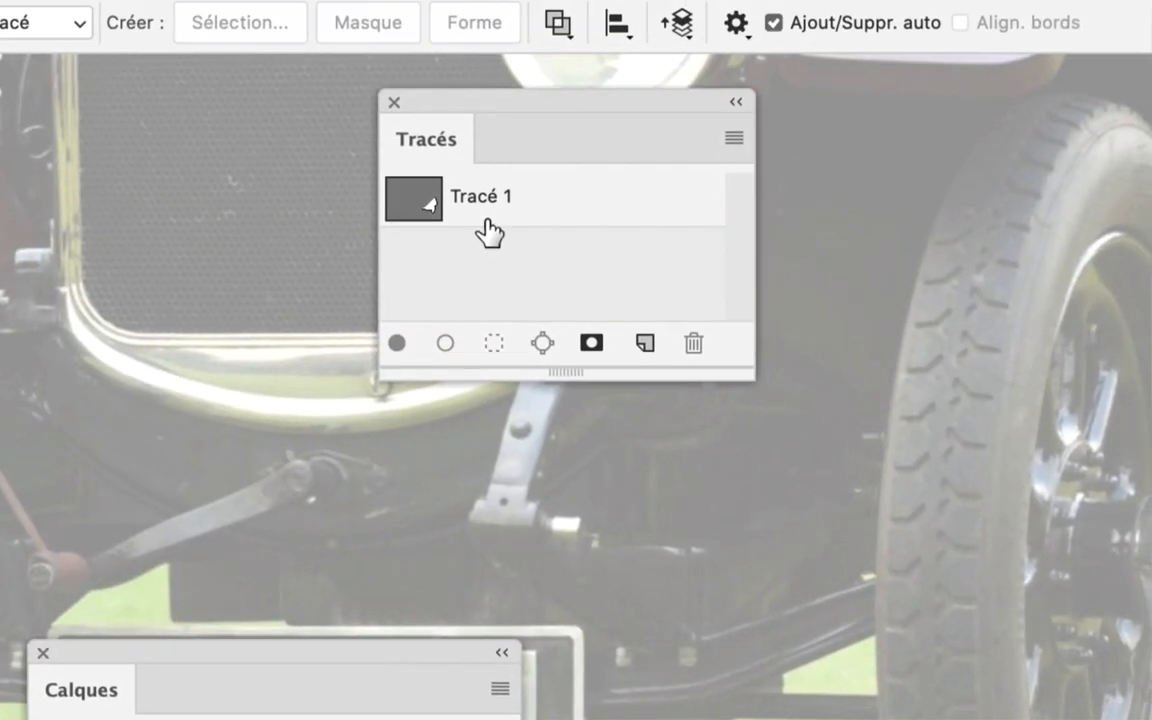
Reselect Tracé 1 and continue it with curved segments down the front tyre's outer side to its base, shaping the handles to the rubber
click(494, 230)
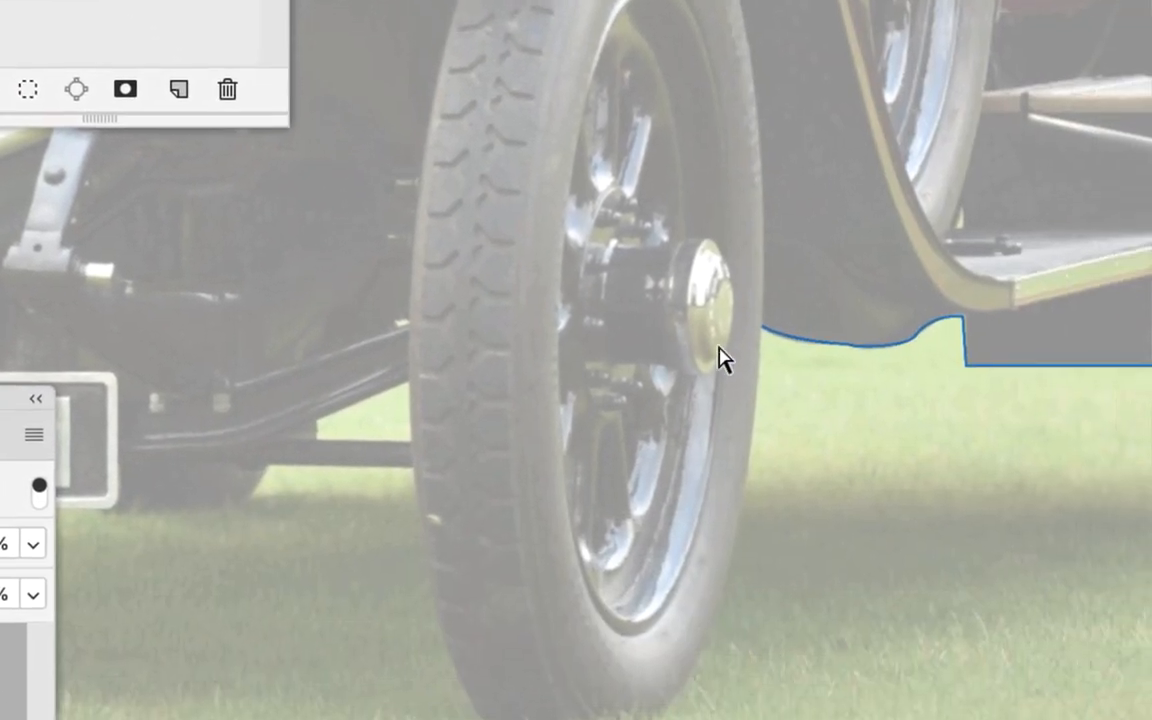
drag(1028, 472, 1120, 567)
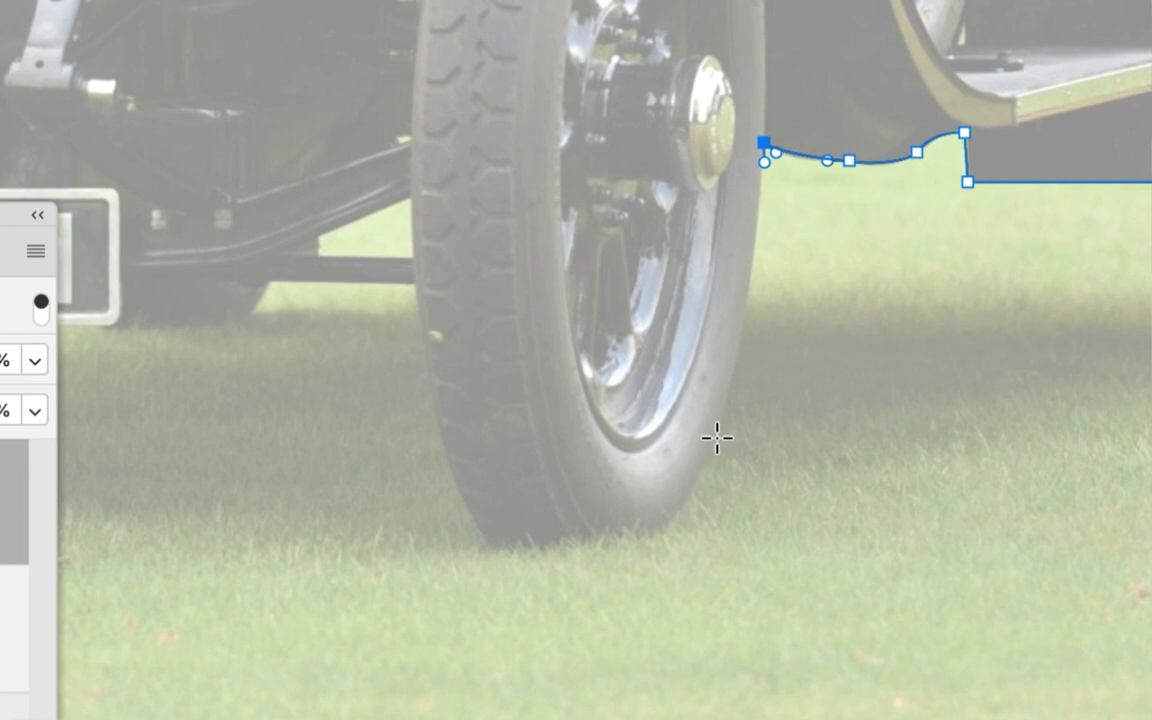
drag(717, 437, 756, 369)
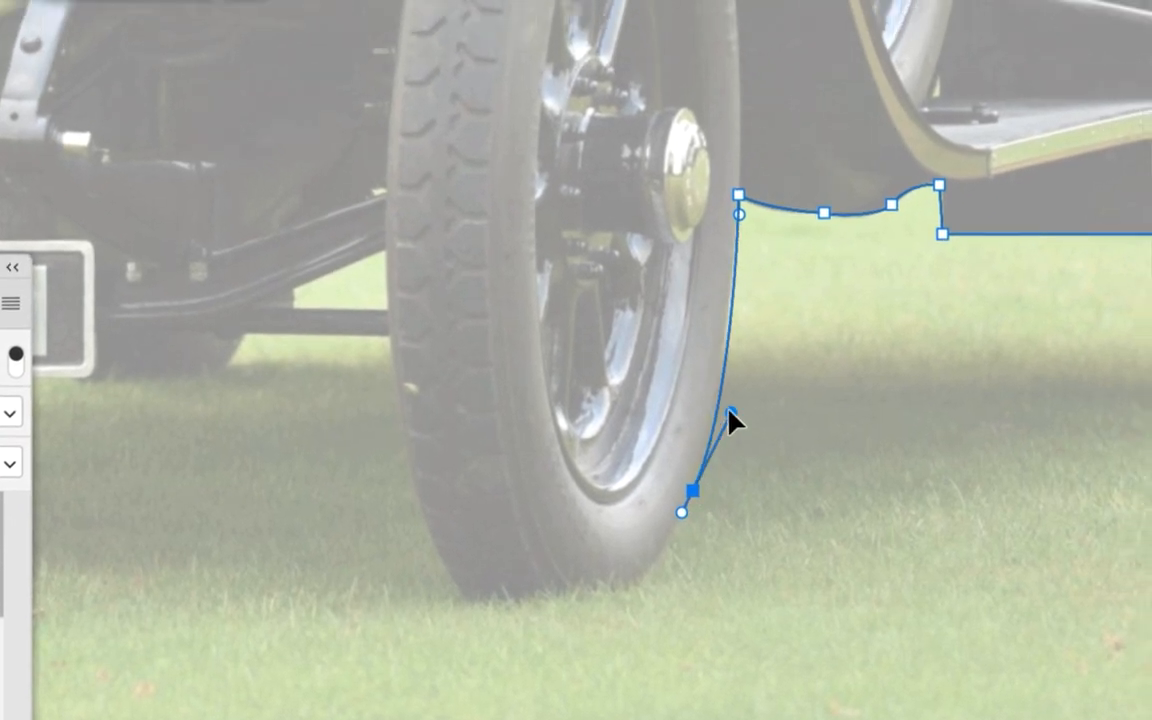
drag(728, 412, 722, 395)
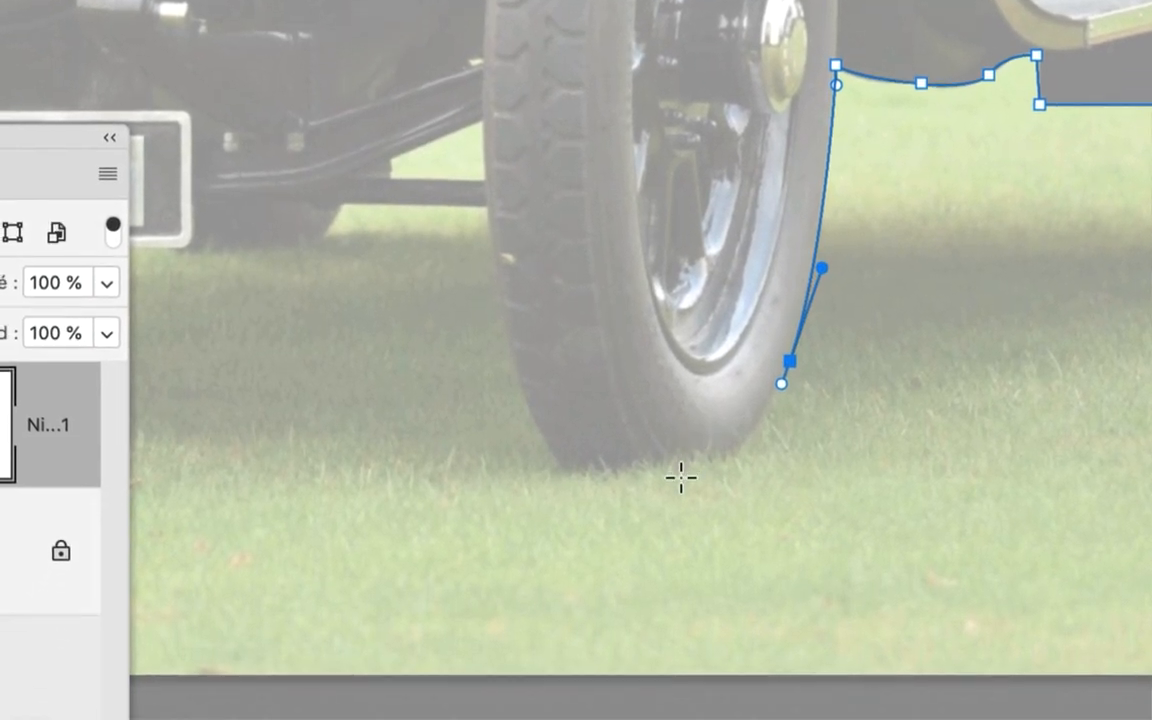
drag(565, 610, 556, 609)
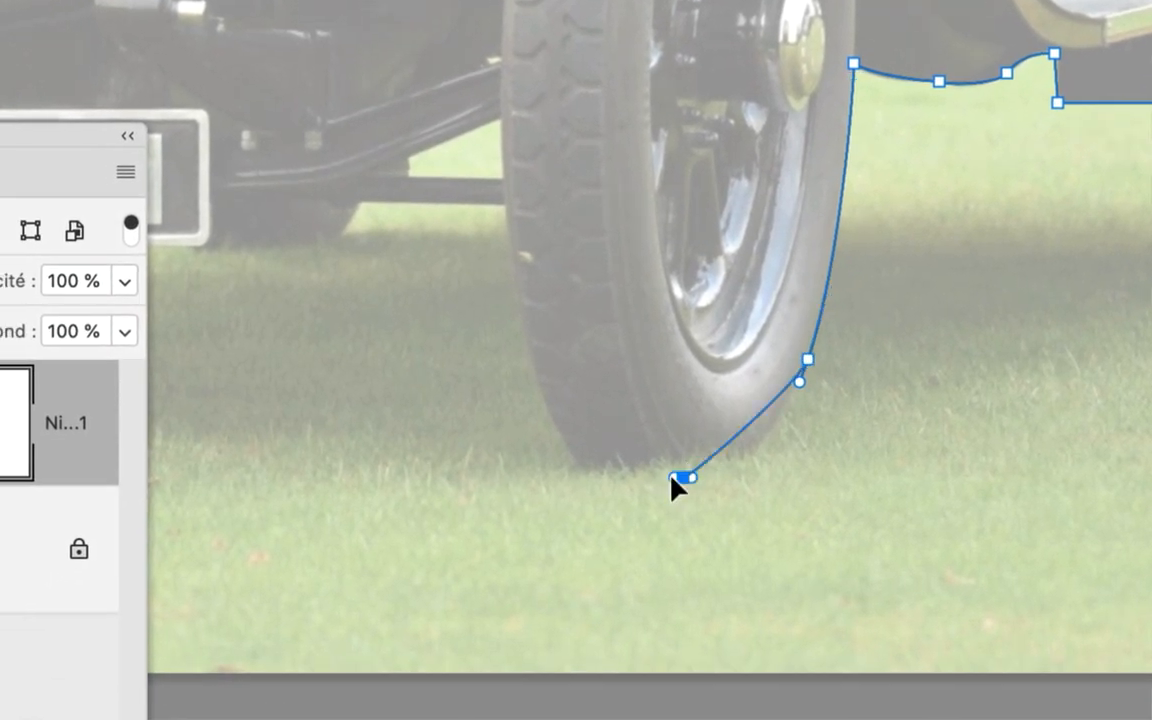
drag(672, 477, 775, 471)
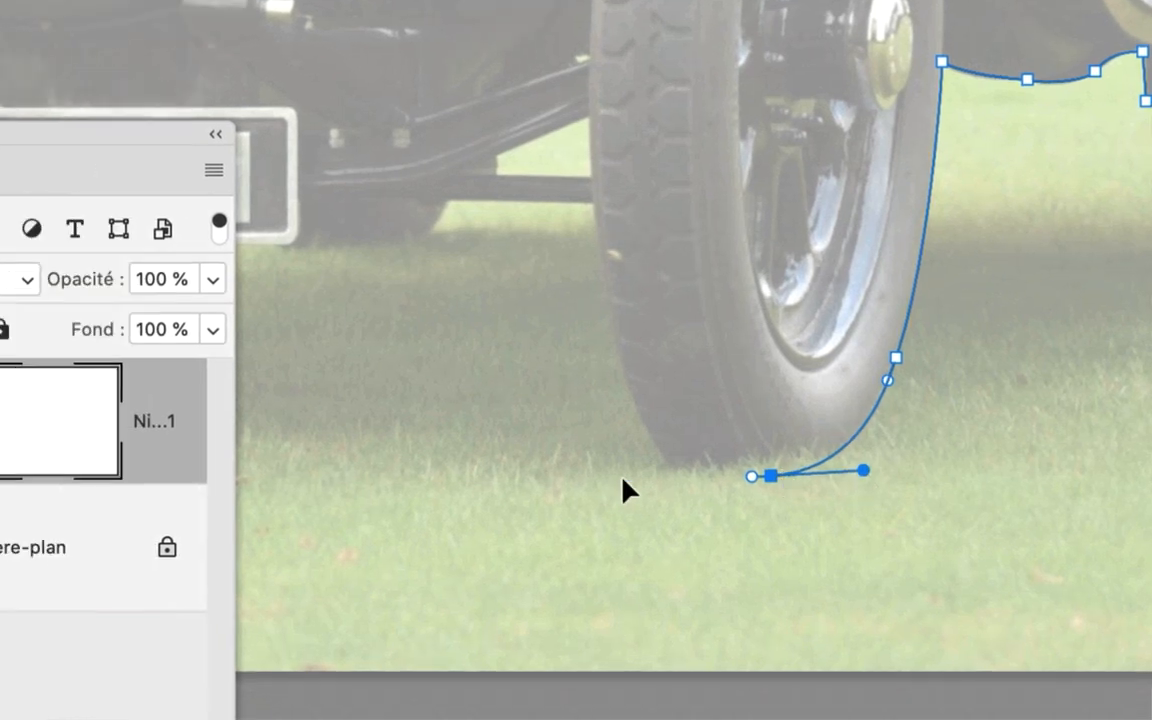
Trace around the rest of the tyre's base and up its tread side to the axle rod, adjusting the curve handles
drag(658, 447, 596, 502)
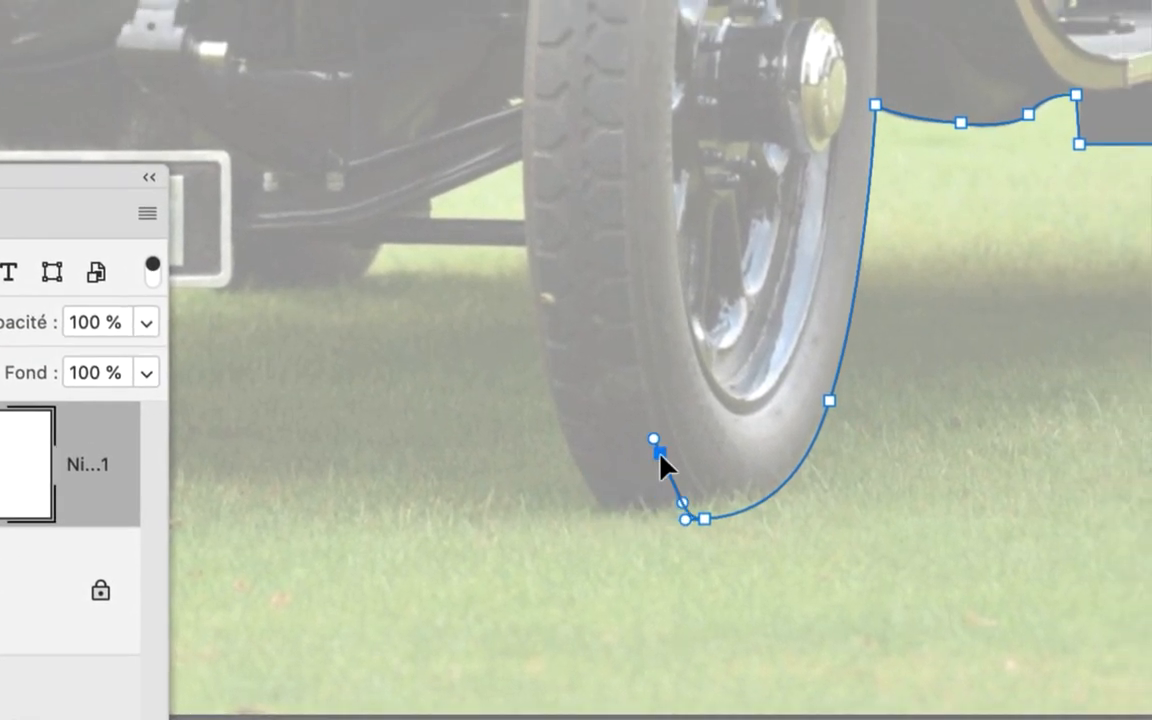
drag(618, 552, 619, 553)
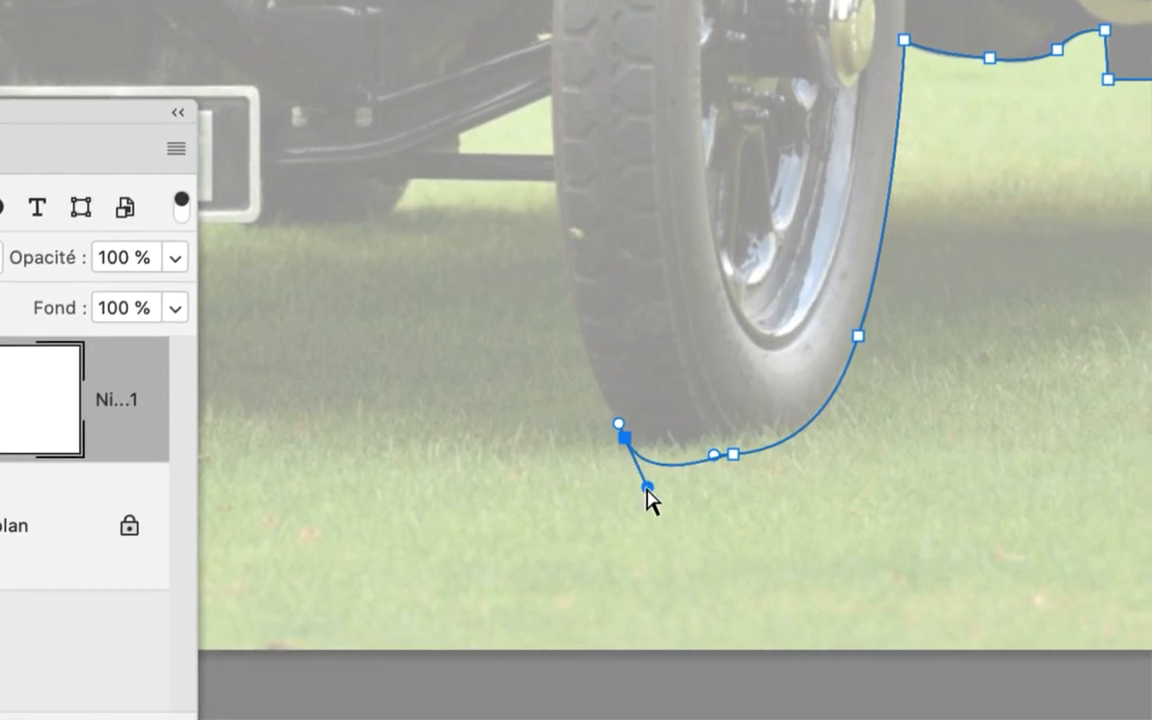
drag(648, 500, 648, 489)
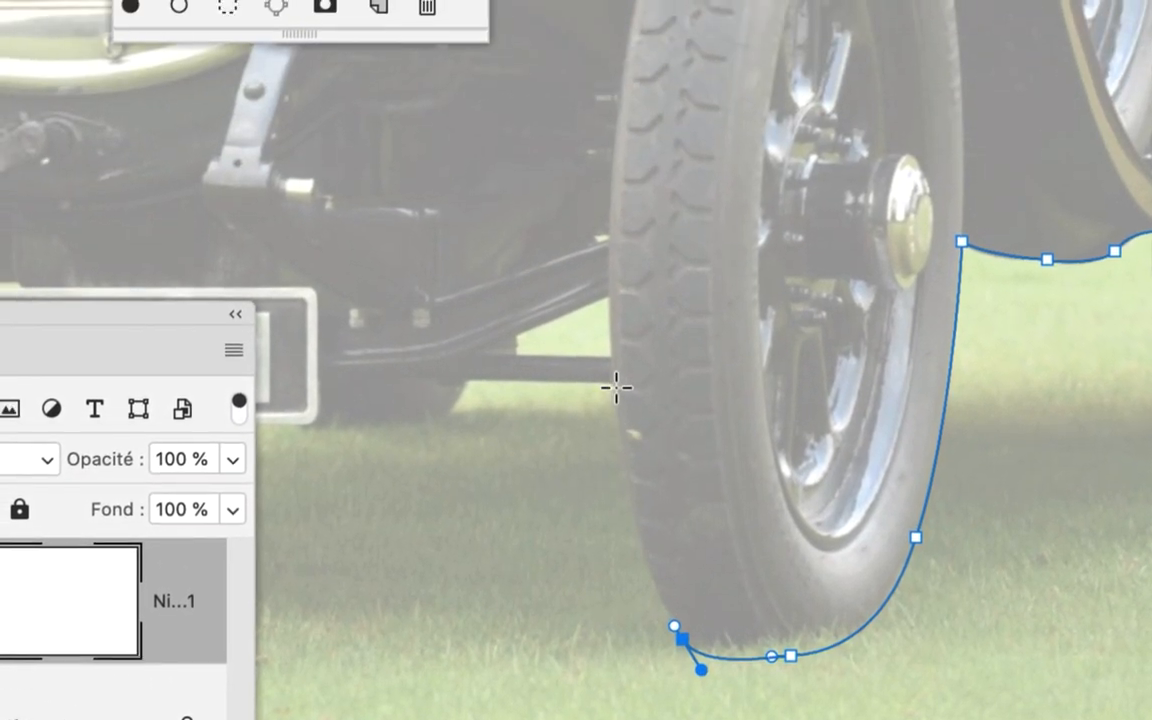
drag(616, 387, 620, 410)
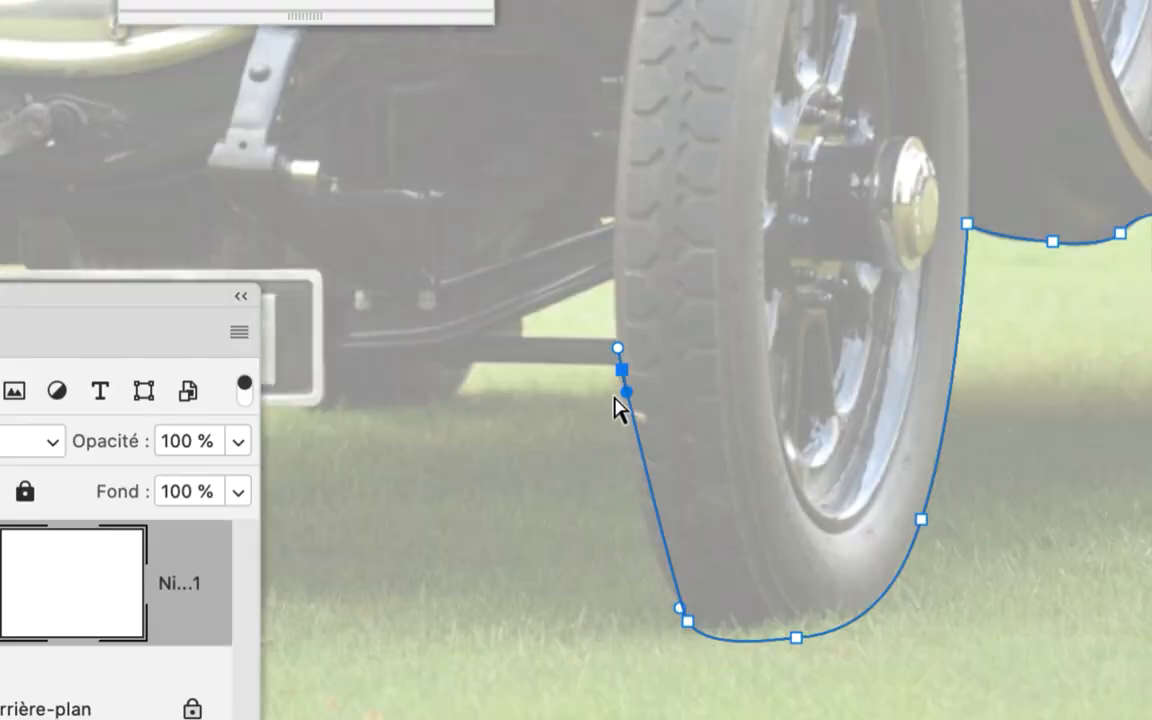
scroll(493, 411, up, 3)
scroll(618, 373, up, 2)
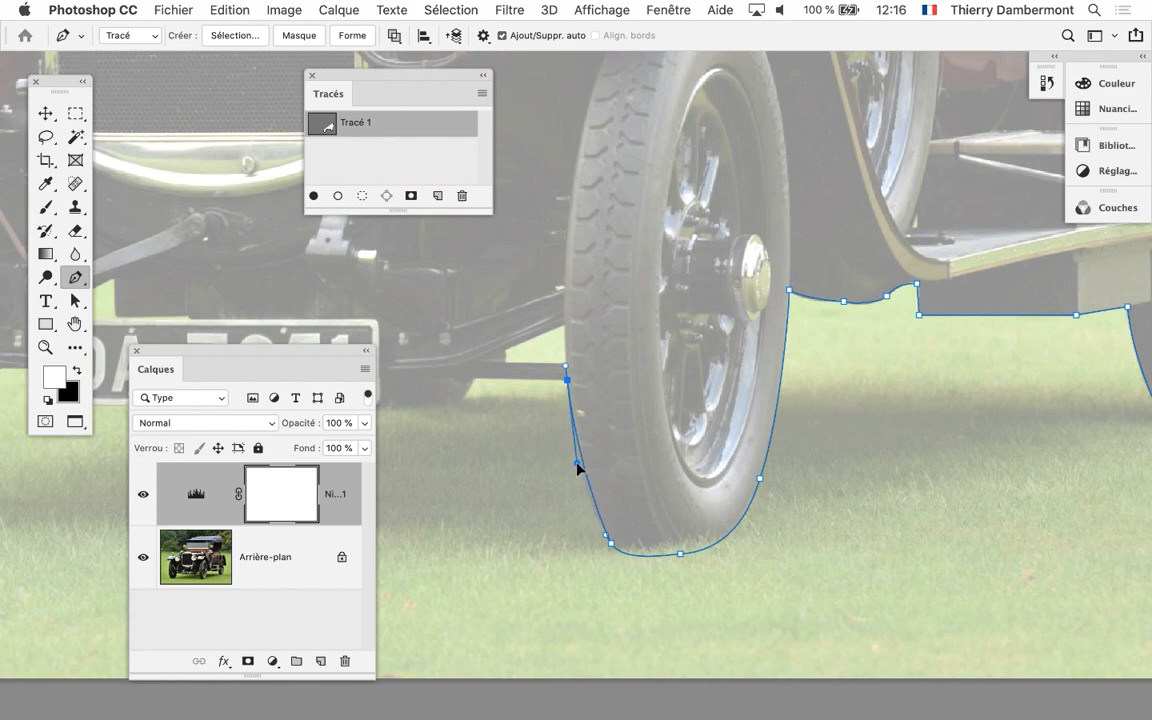
click(566, 378)
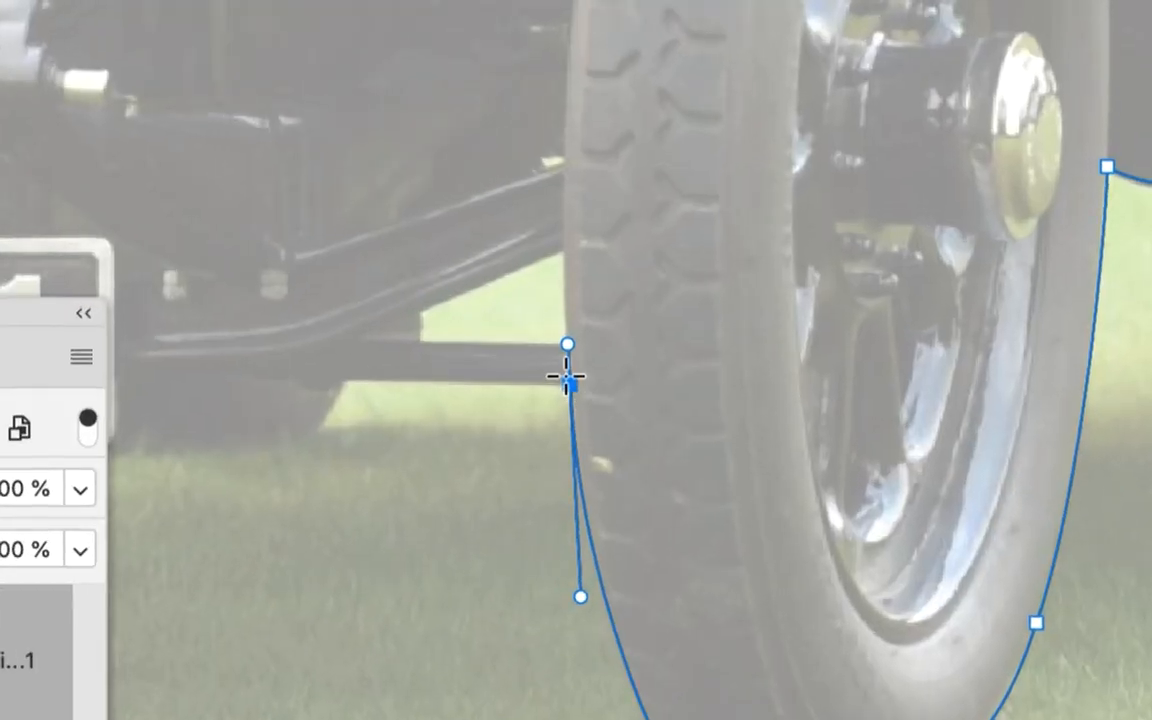
Trace the axle rod's lower edge and the bracket beside it, and continue along the number plate's bottom edge
drag(565, 363, 544, 402)
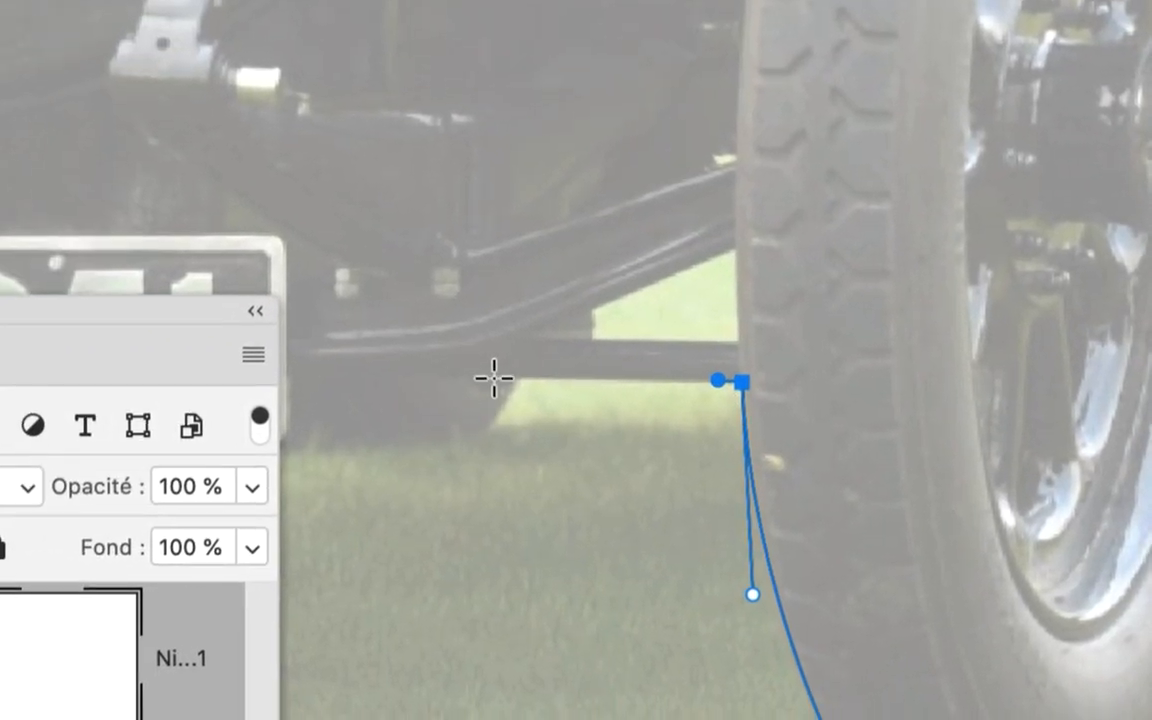
click(494, 379)
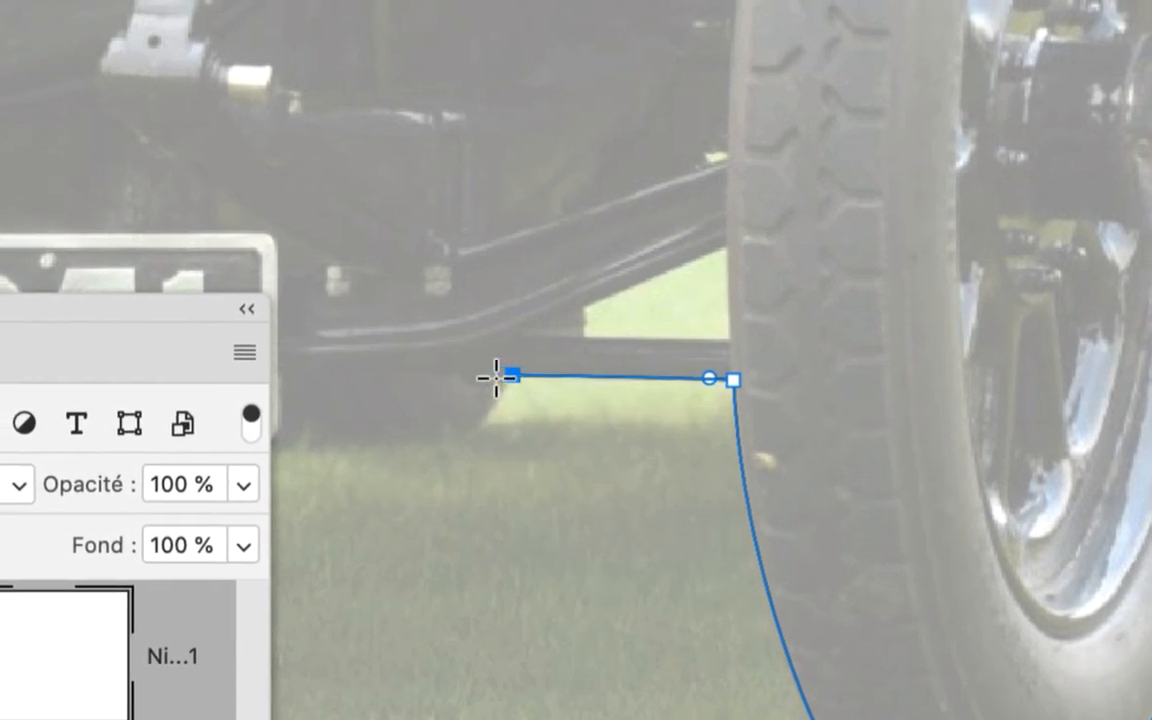
scroll(494, 412, down, 3)
scroll(530, 440, down, 5)
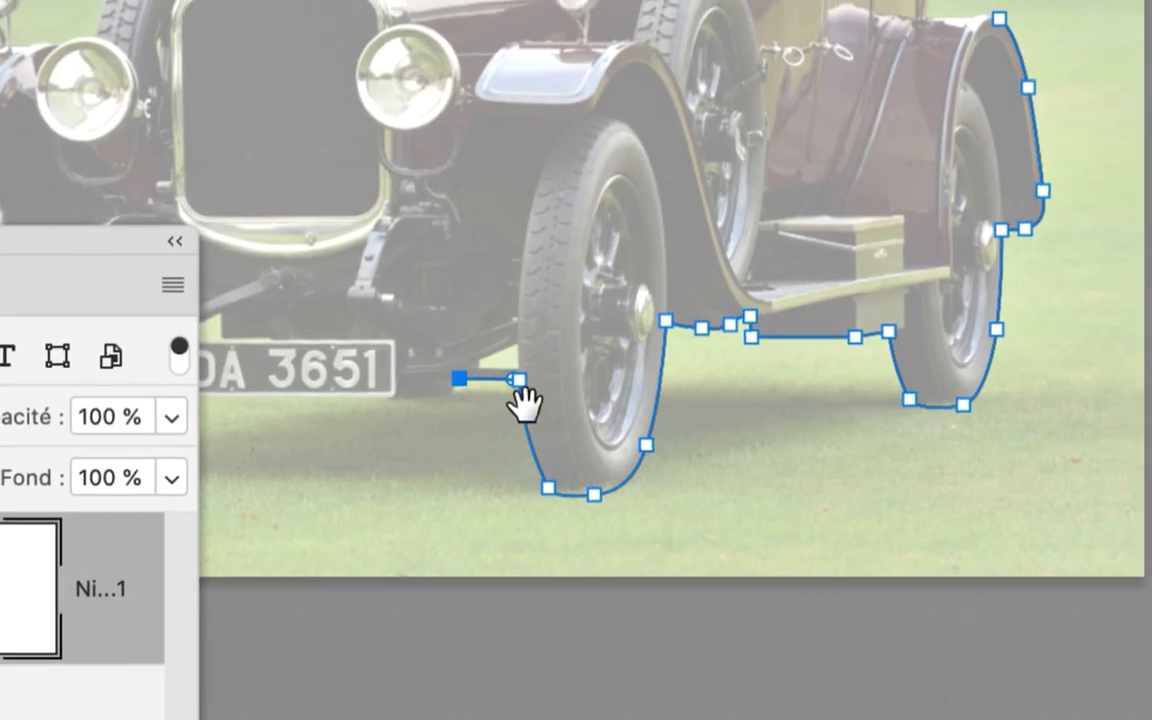
drag(525, 404, 704, 365)
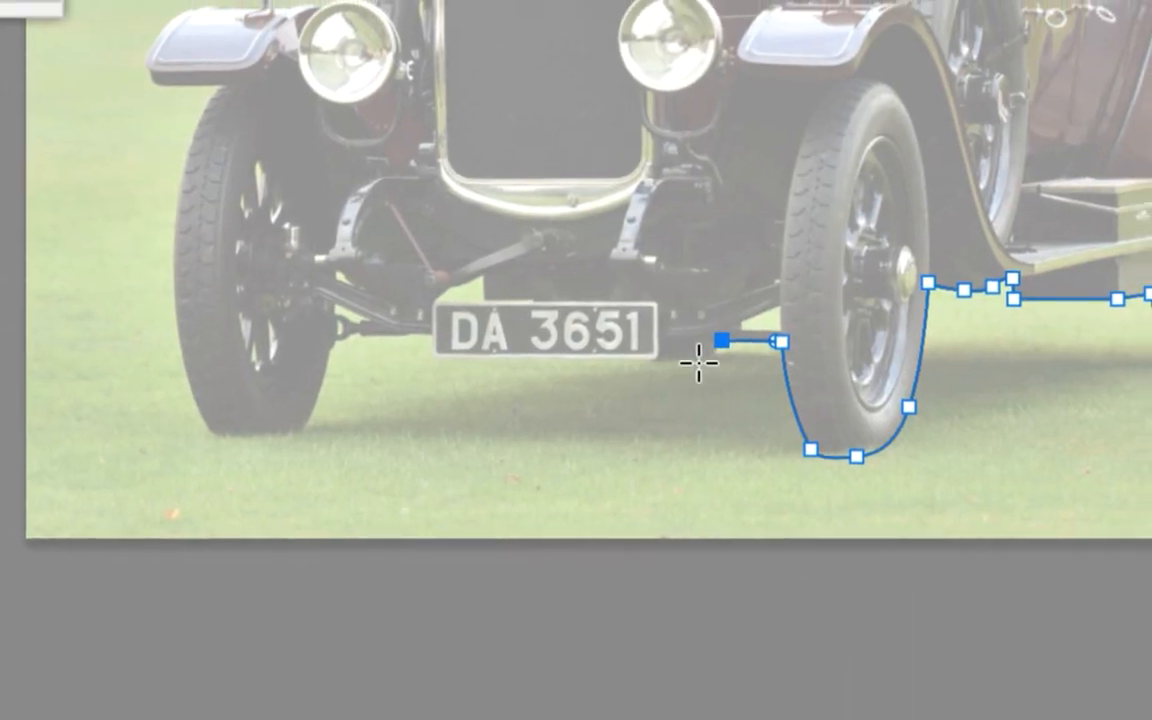
click(695, 361)
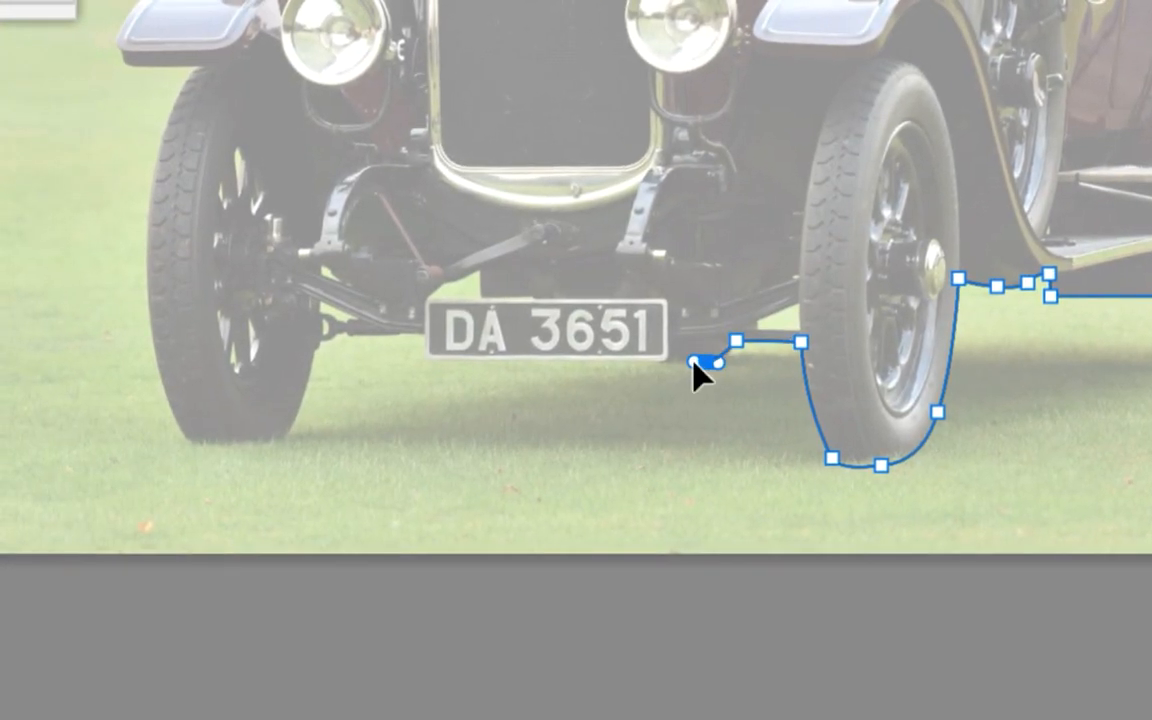
click(667, 362)
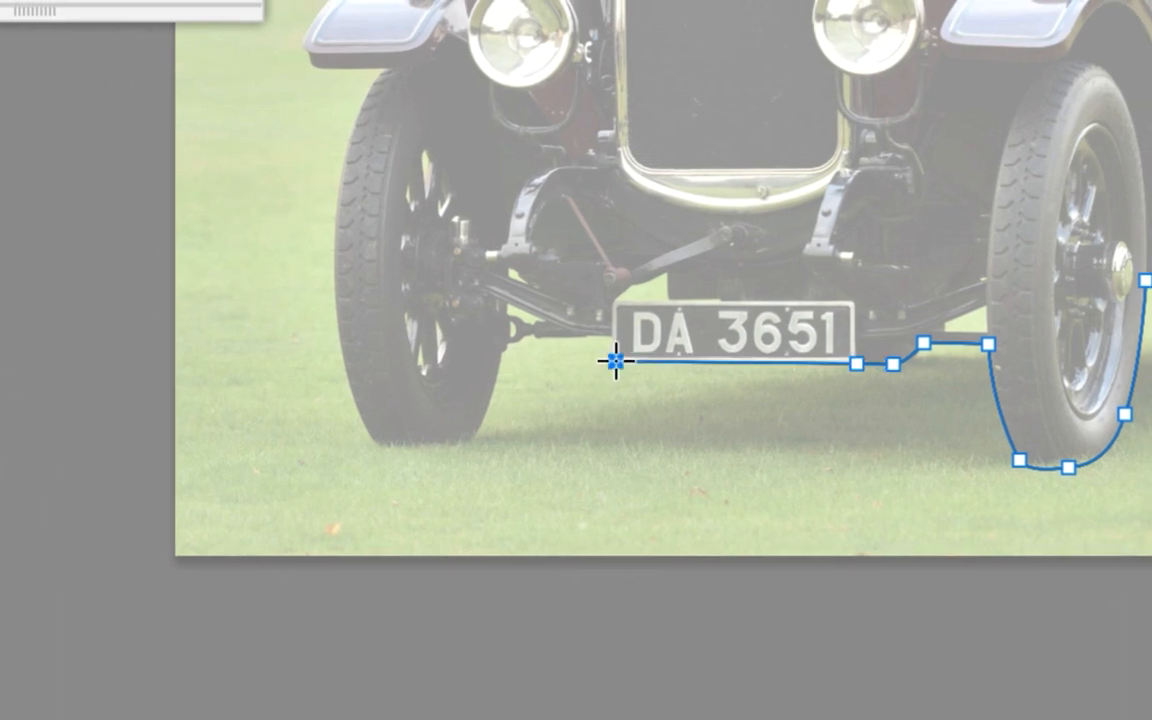
Go up the number plate's far edge and trace the tie rod's underside to the other front tyre
click(613, 337)
click(577, 336)
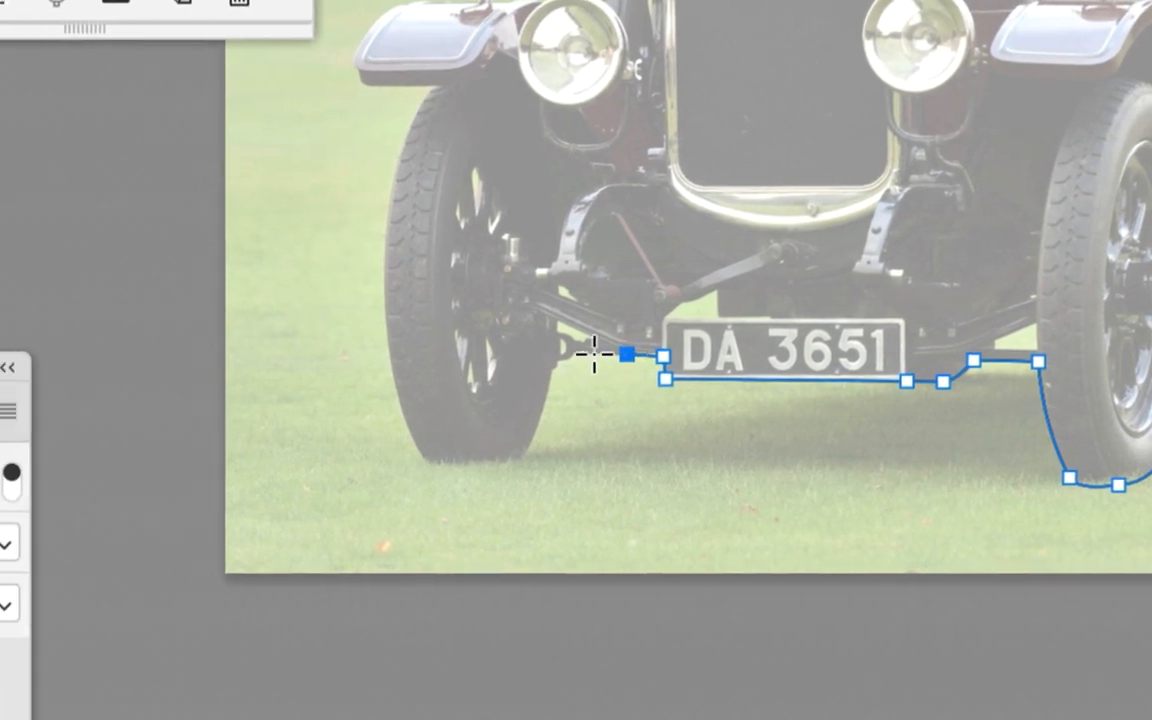
click(582, 359)
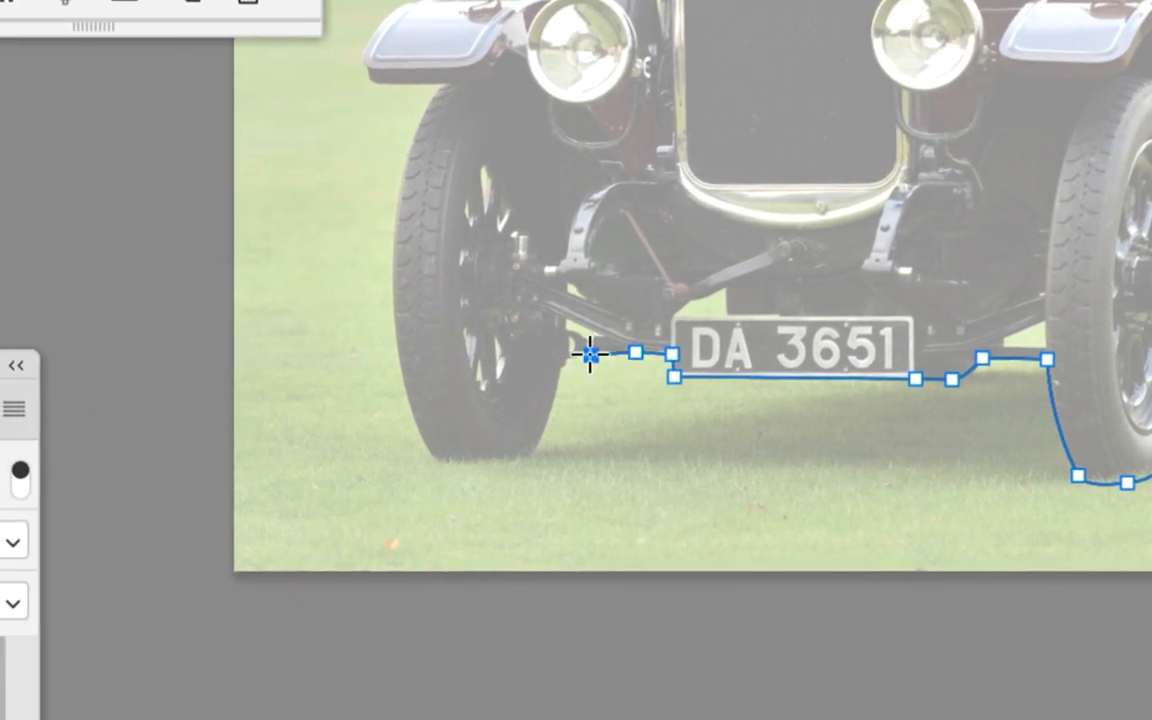
click(552, 371)
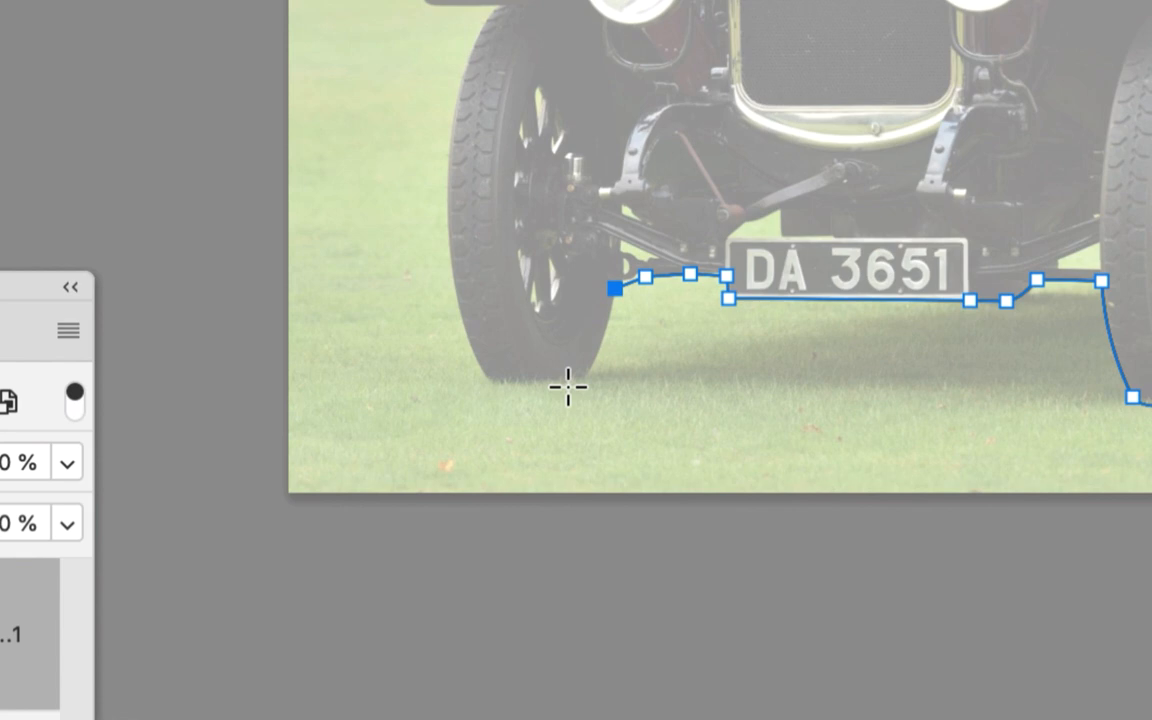
Trace the other front tyre around its base and up to the fender's underside, and turn the last handle along the fender
drag(587, 371, 625, 335)
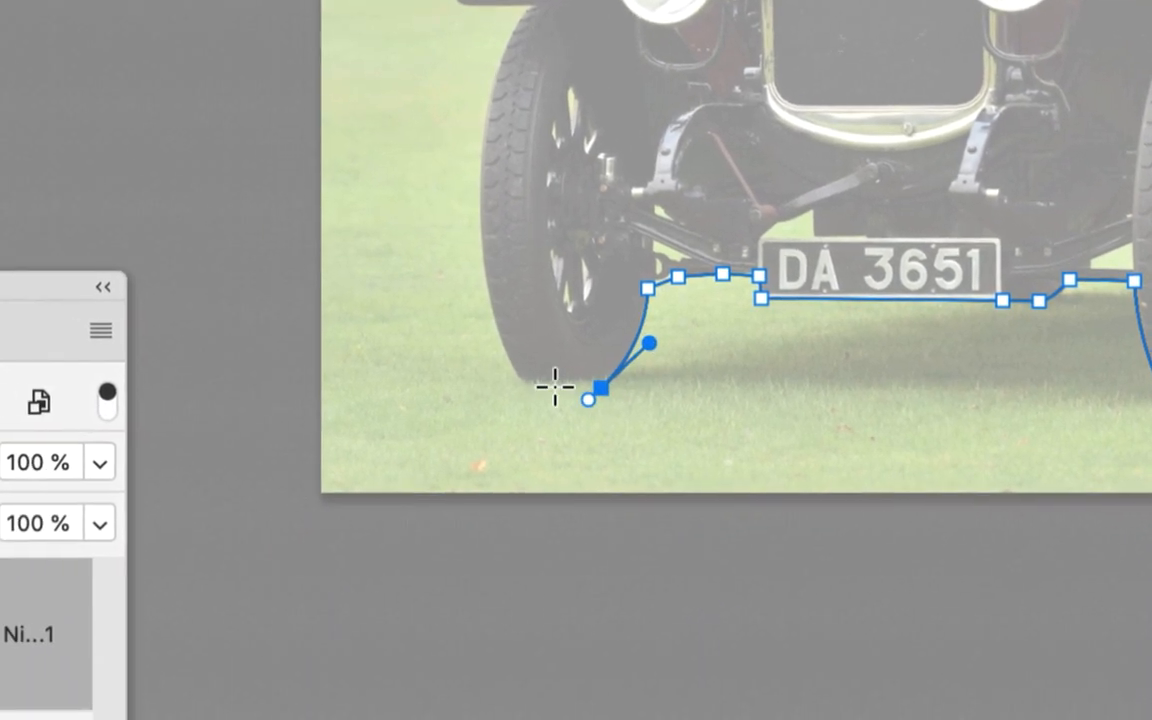
drag(522, 388, 507, 388)
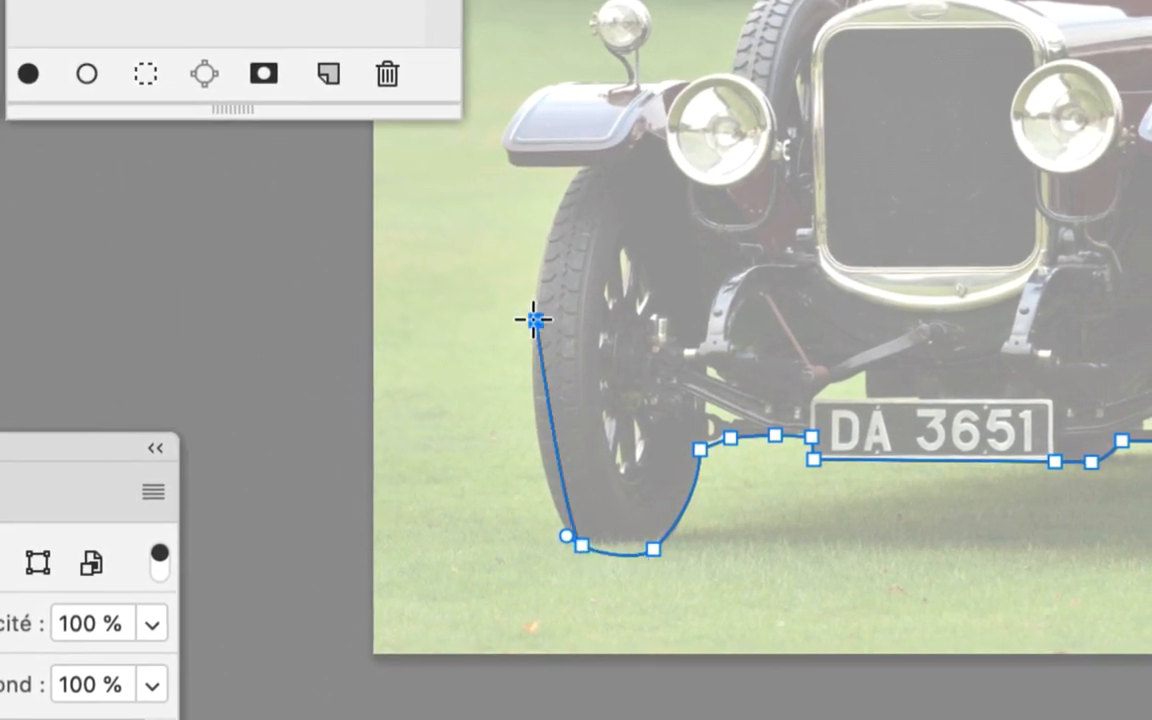
drag(533, 320, 521, 447)
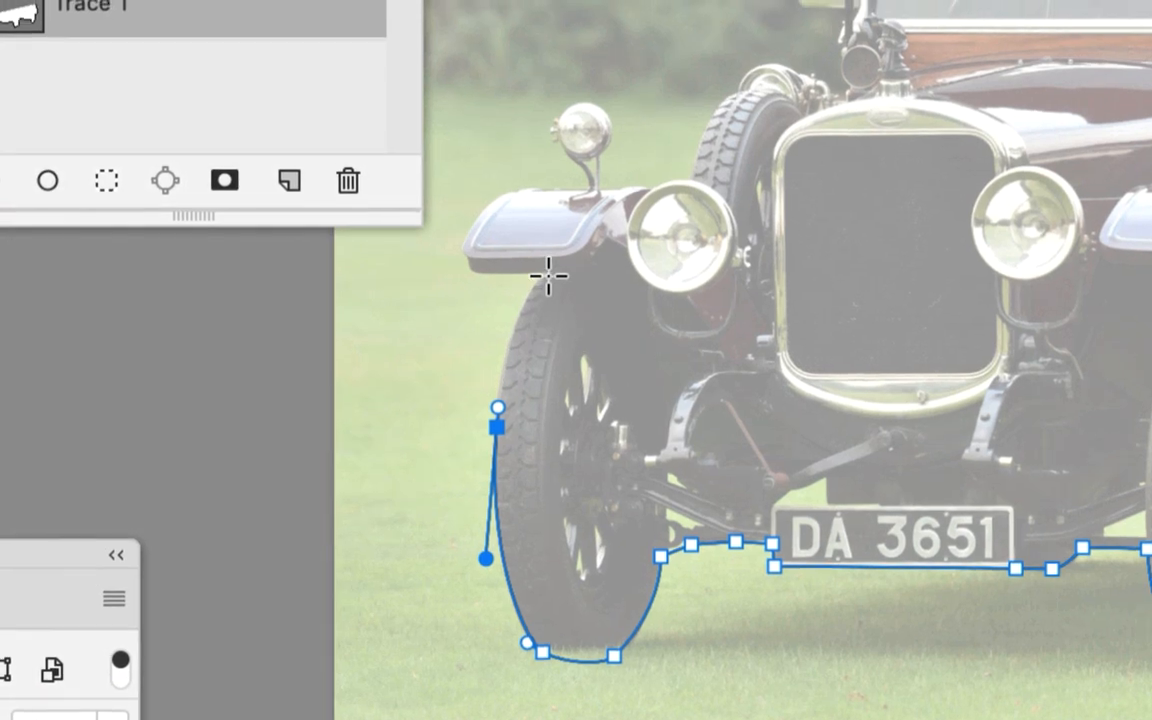
click(596, 71)
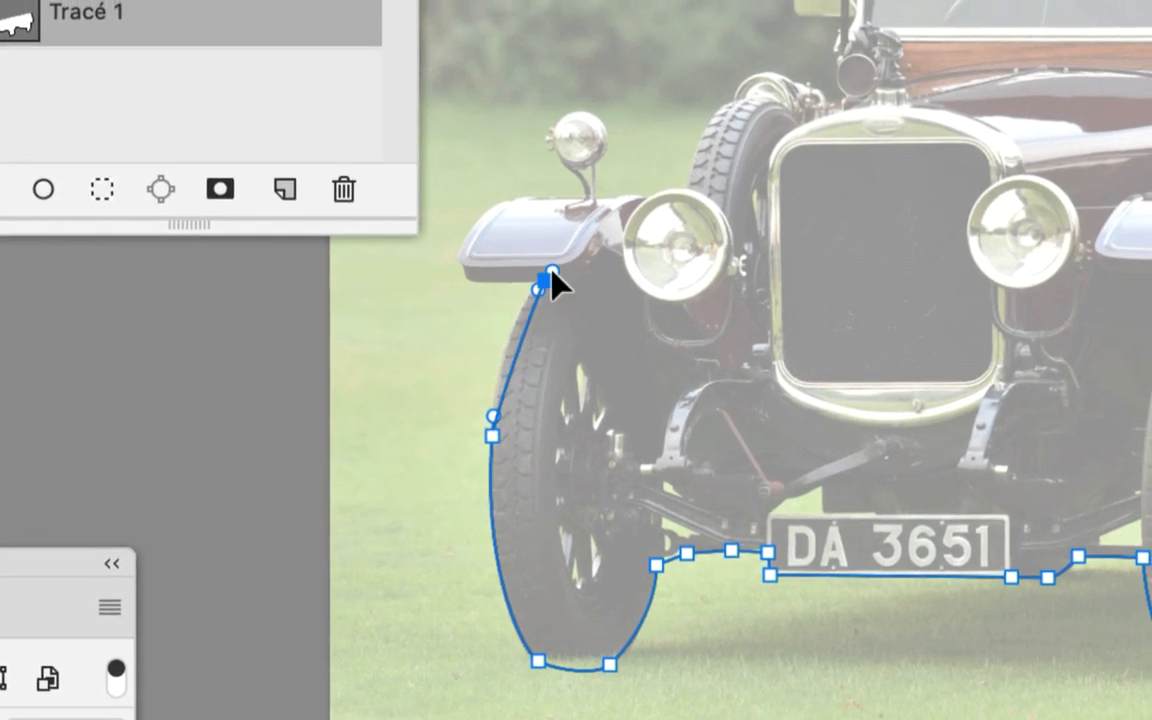
drag(538, 290, 502, 337)
scroll(544, 281, up, 1)
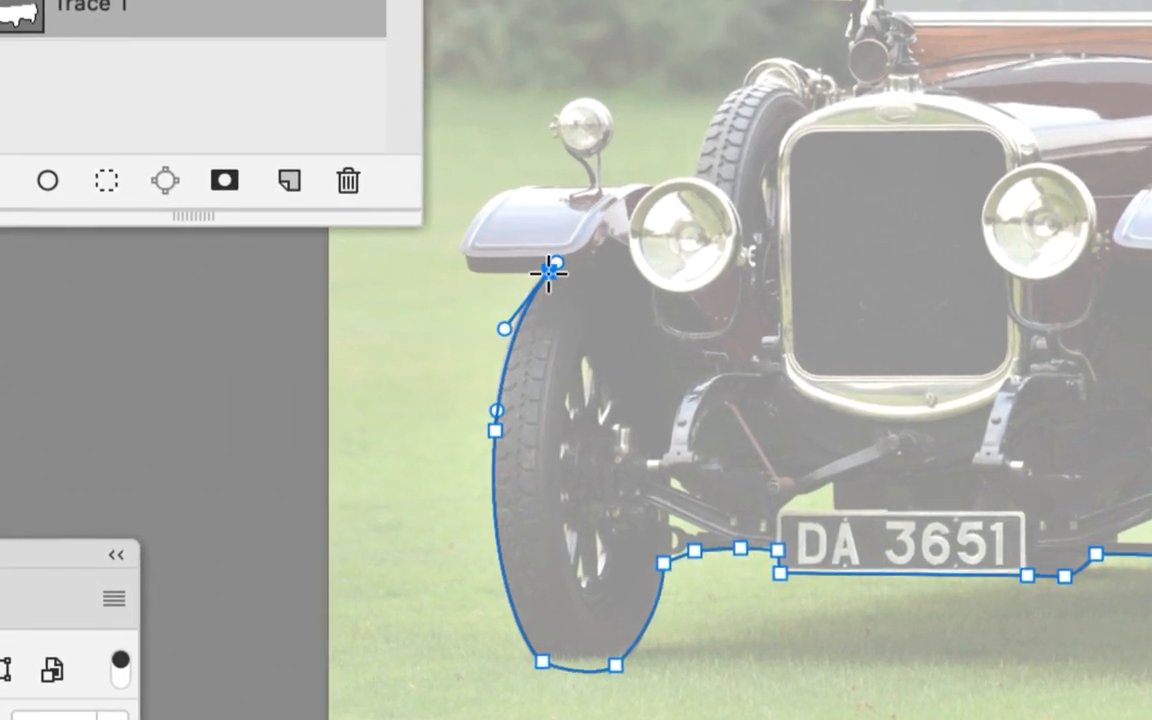
scroll(549, 271, up, 2)
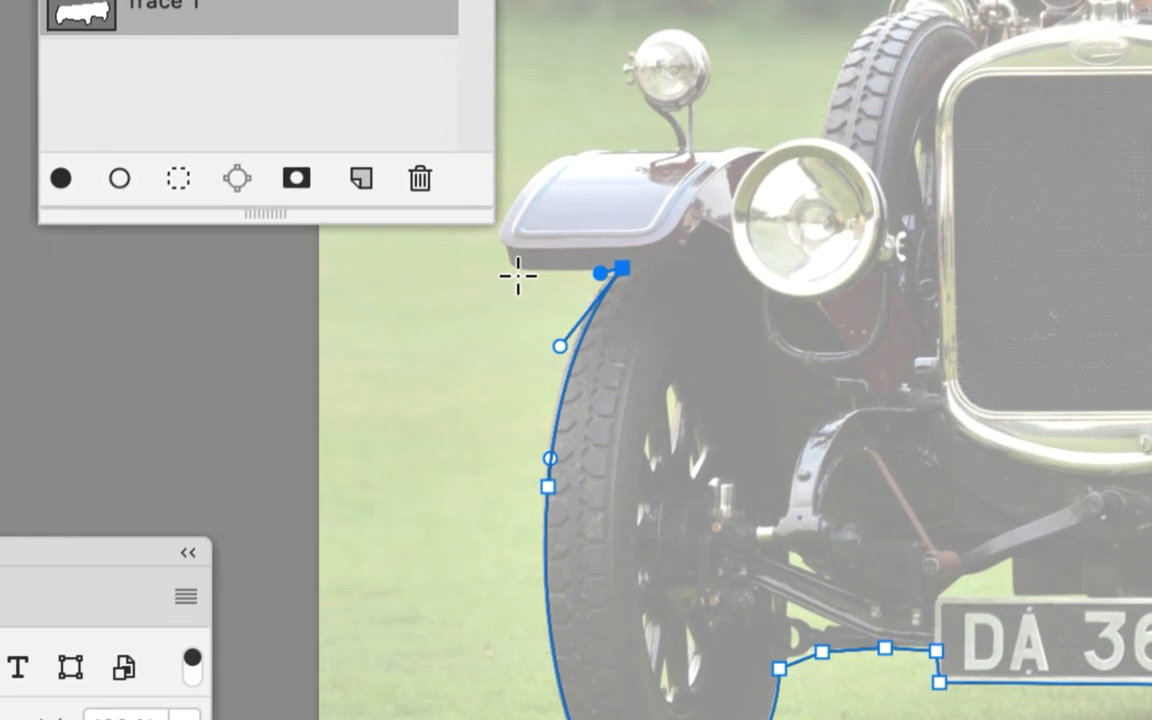
Trace the far front fender's lower edge, rounded tip and curved top edge with curved anchors and adjusted handles
click(524, 273)
key(space)
drag(527, 230, 617, 296)
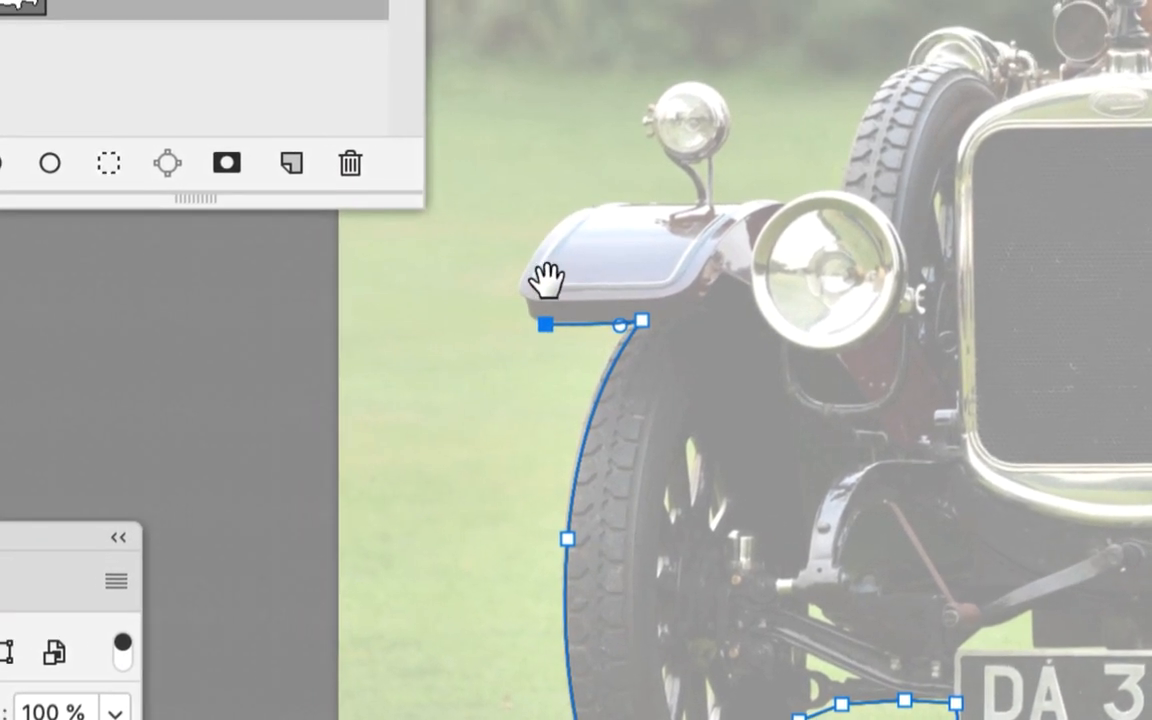
drag(521, 275, 532, 314)
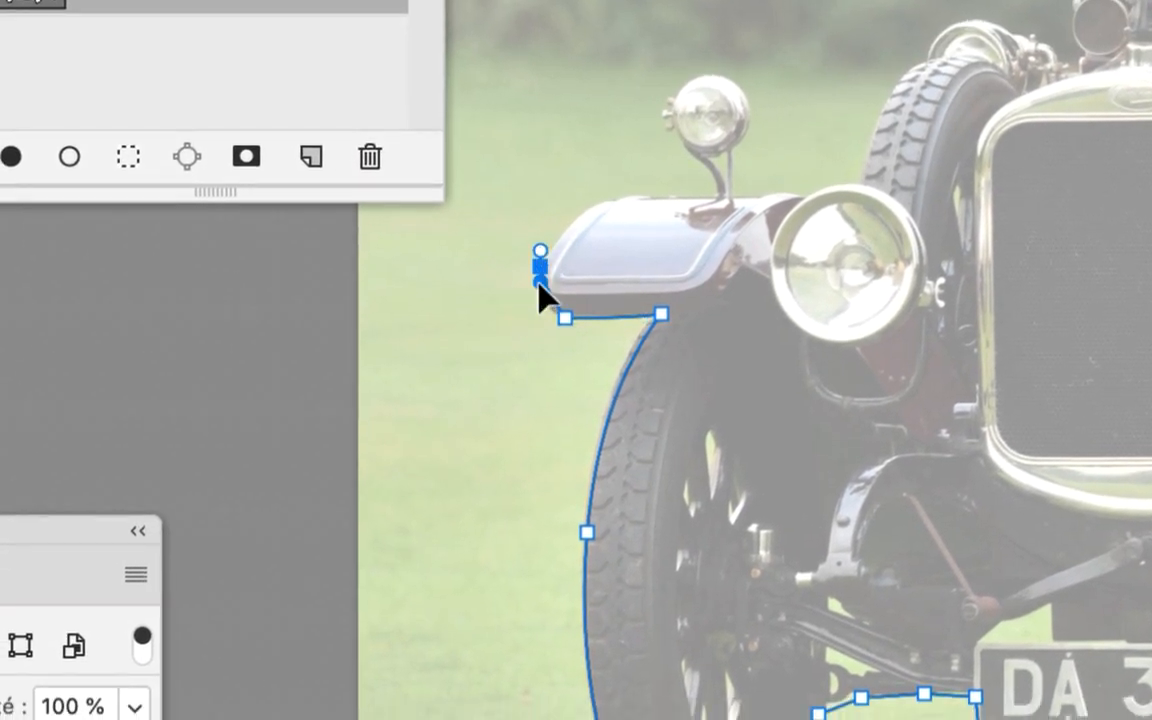
drag(626, 199, 642, 201)
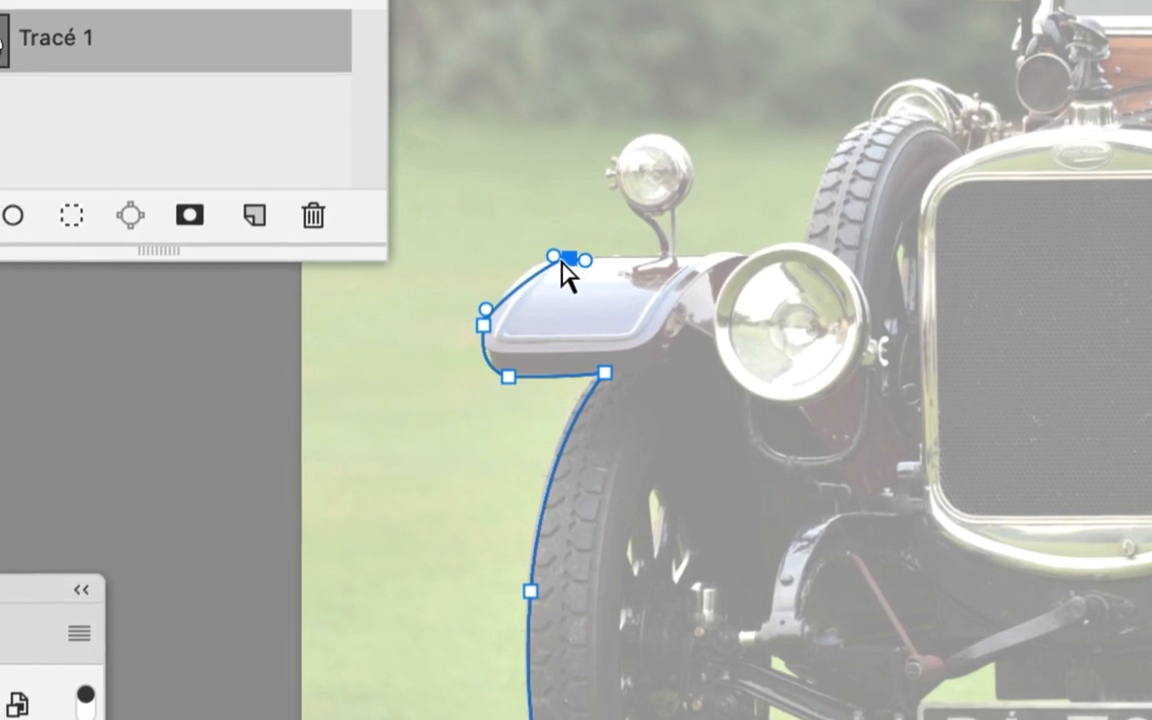
drag(555, 257, 522, 257)
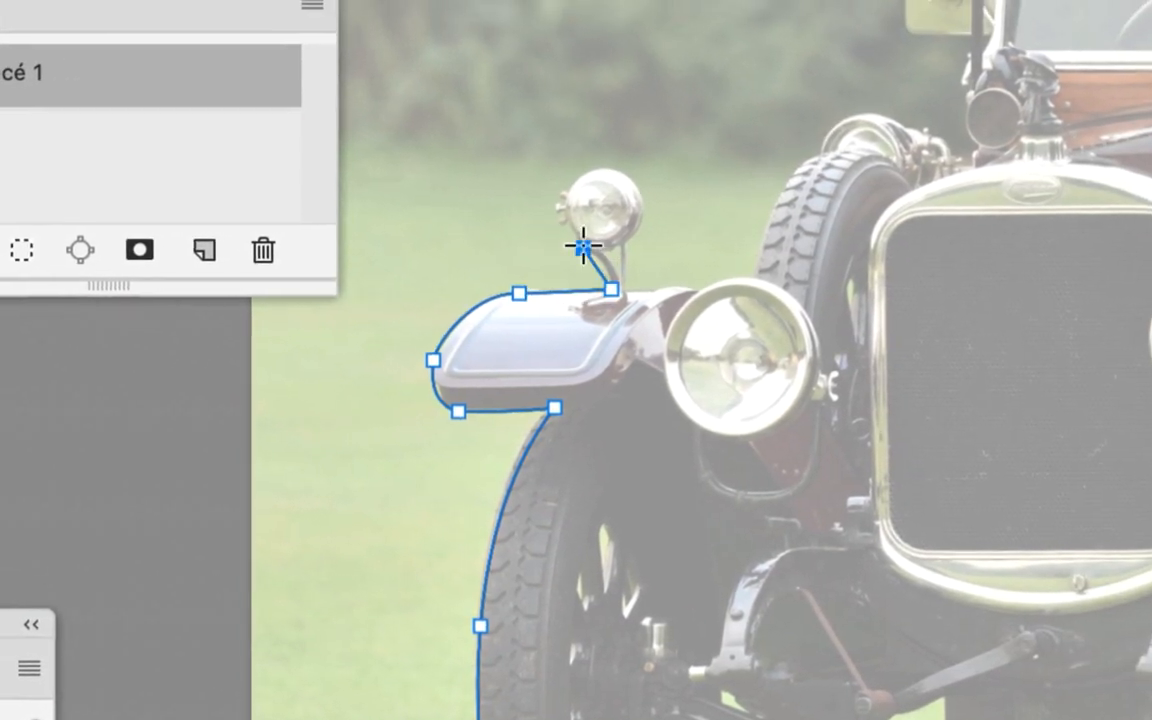
Trace around the small fender-mounted lamp and its stem, and follow the fender and the spare tyre up to its top
drag(565, 217, 539, 196)
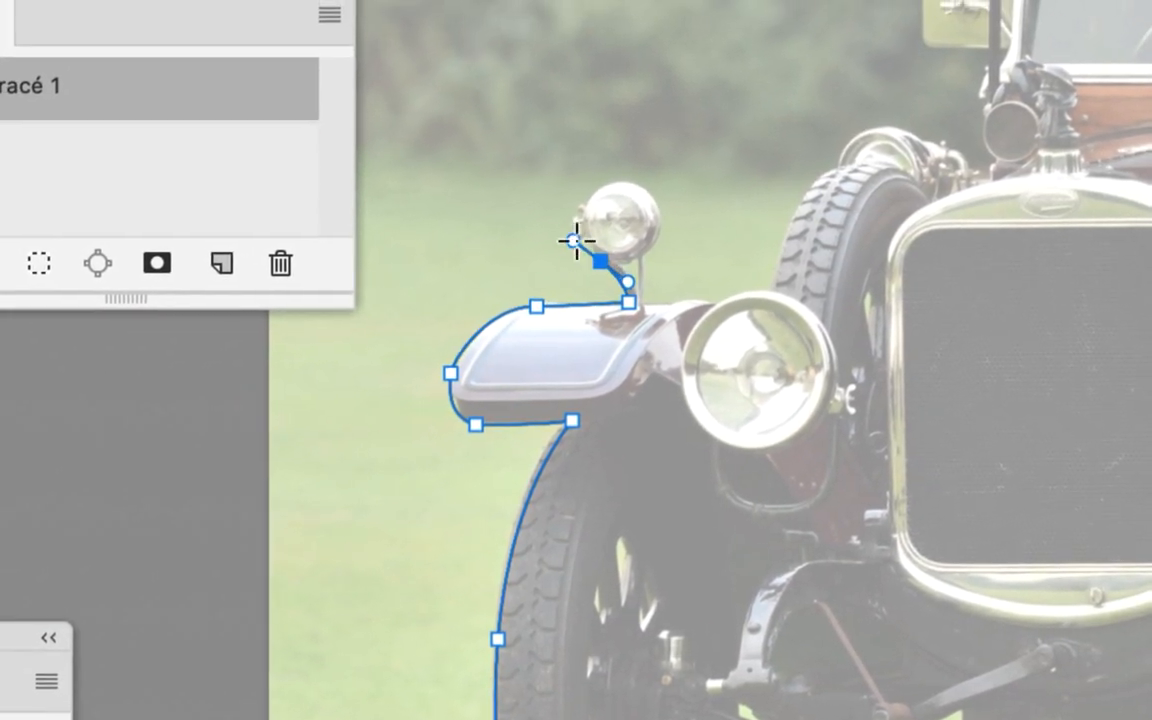
drag(611, 180, 624, 181)
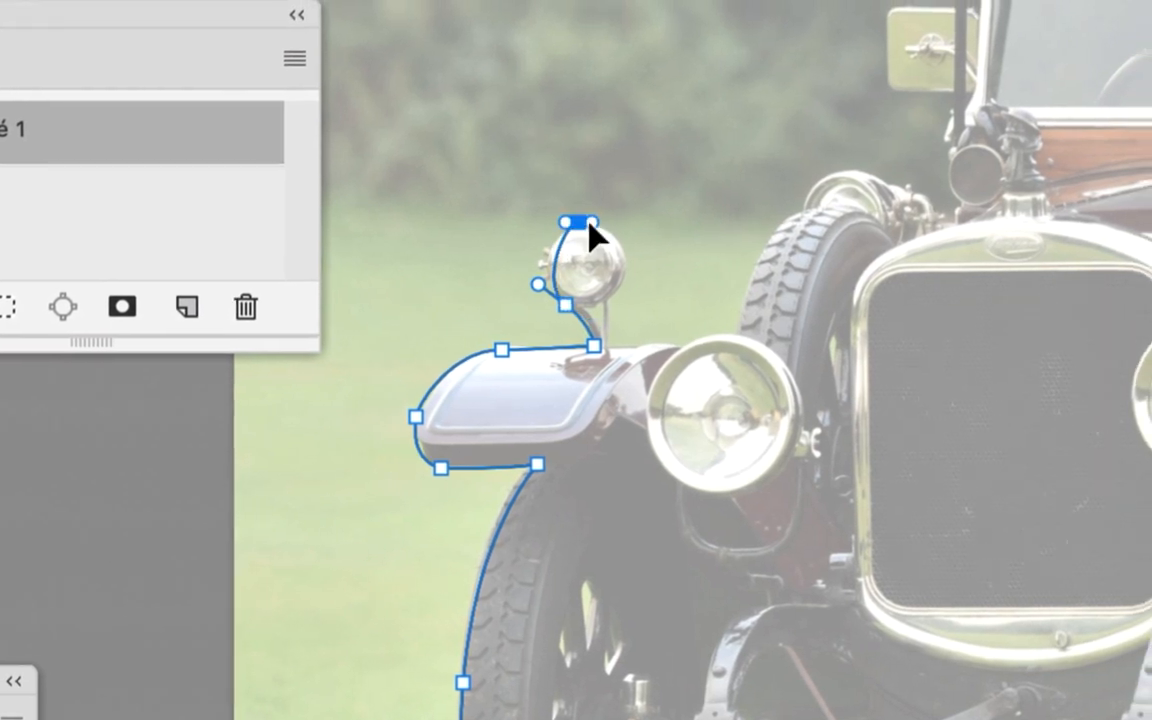
drag(566, 222, 622, 192)
super+click(580, 224)
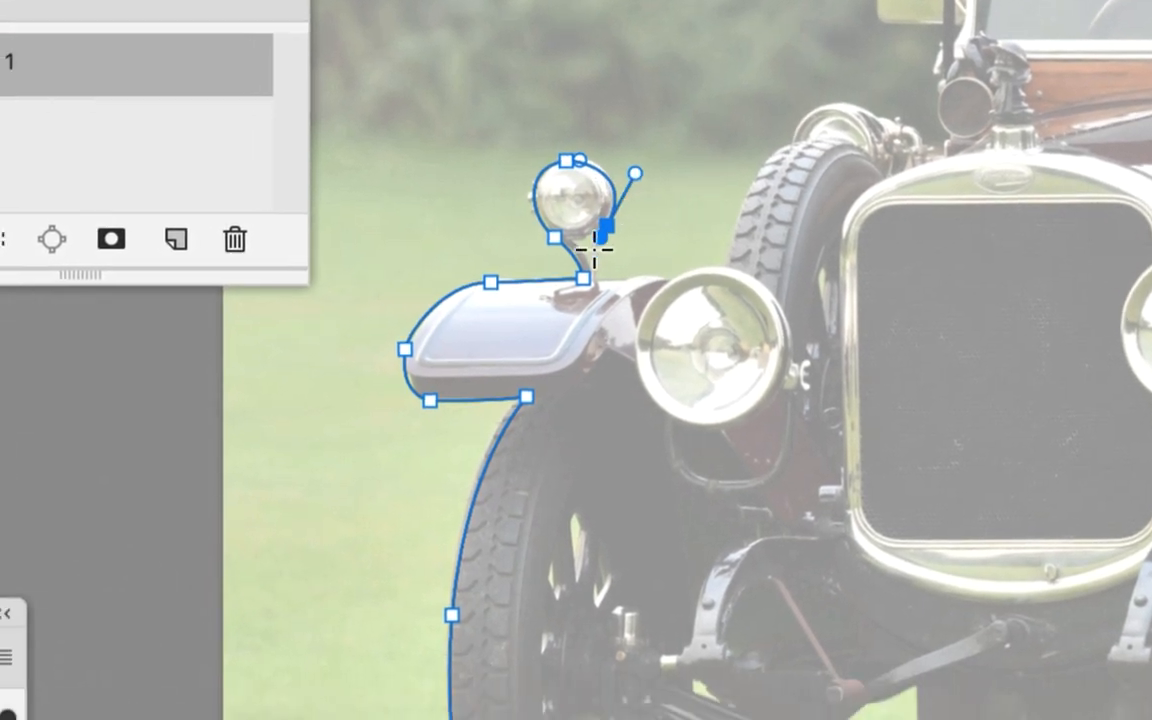
drag(597, 258, 616, 258)
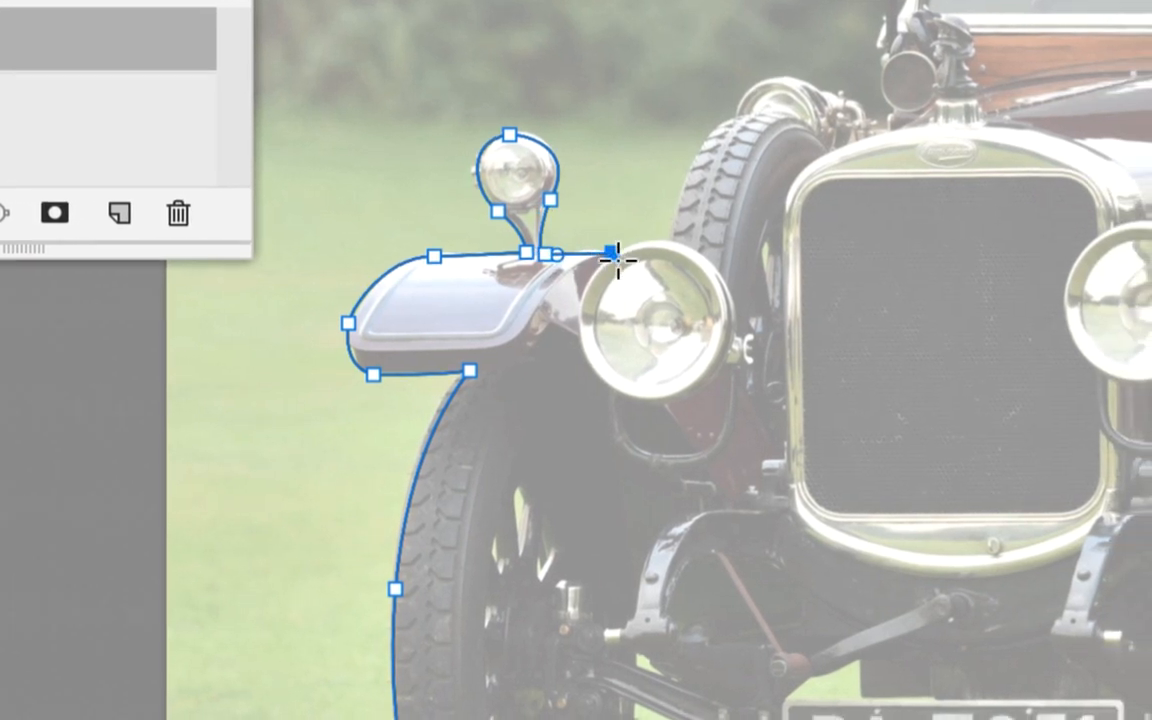
drag(617, 260, 649, 216)
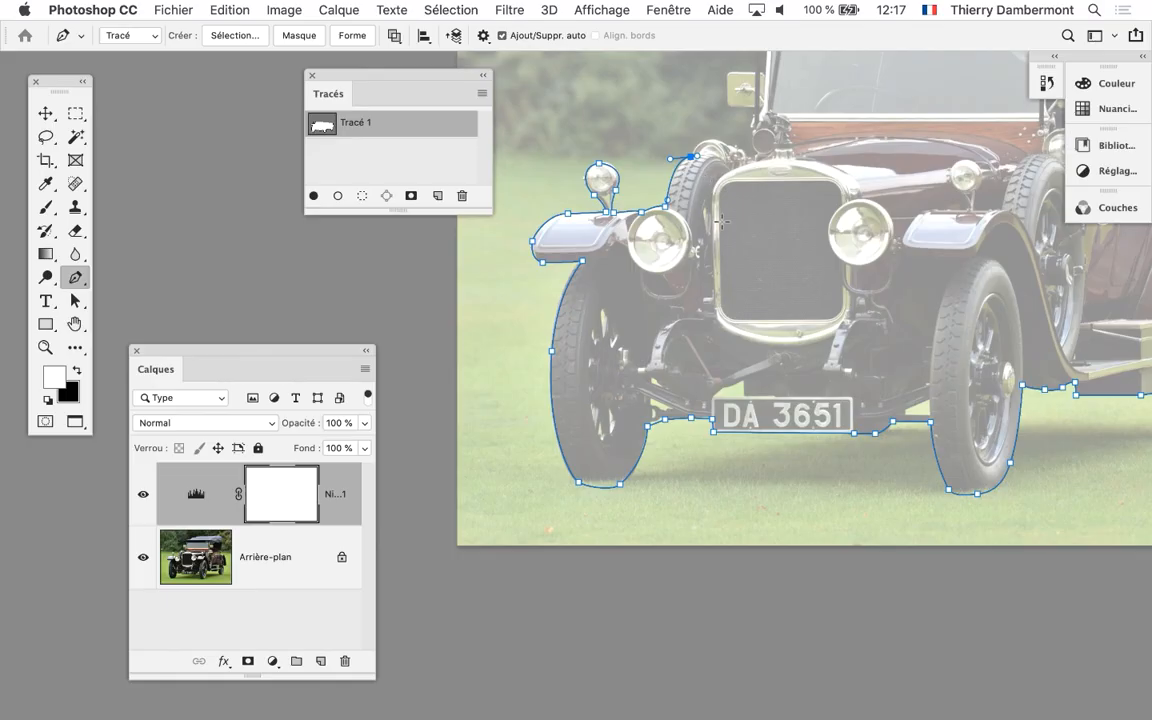
Move the Tracés panel off the image and trace the lamp behind the spare tyre, the horn, the mirror and the windscreen post up to the roof
drag(792, 217, 673, 369)
drag(424, 83, 275, 111)
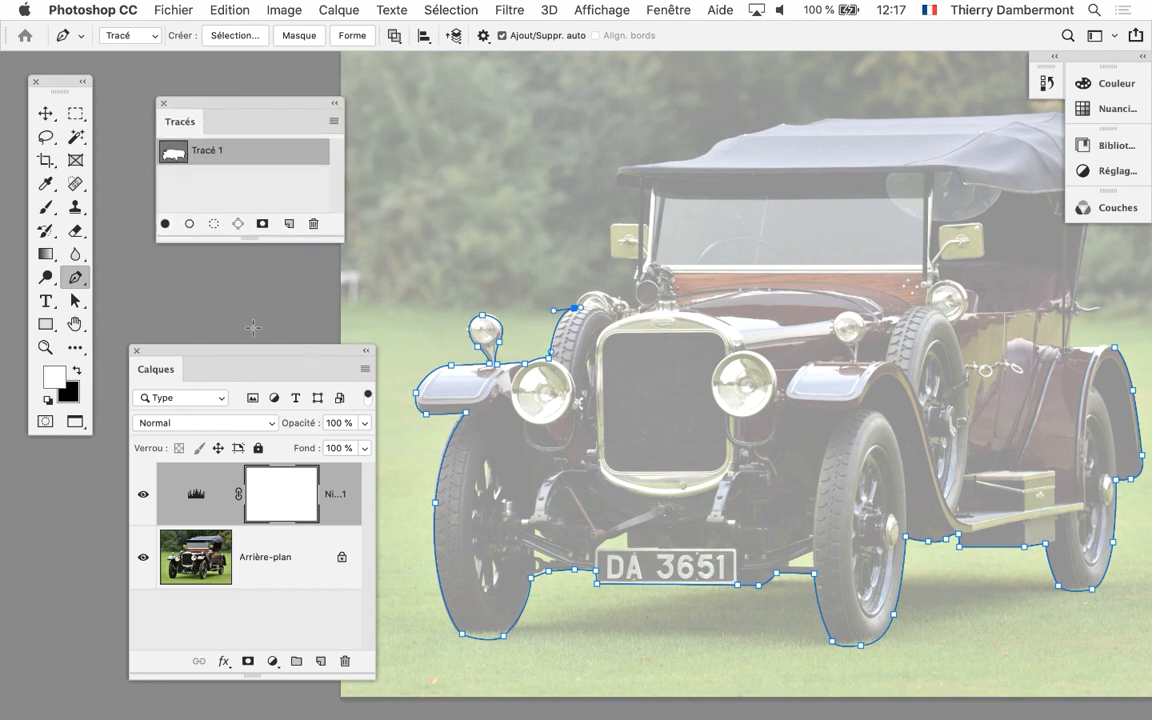
scroll(610, 310, up, 7)
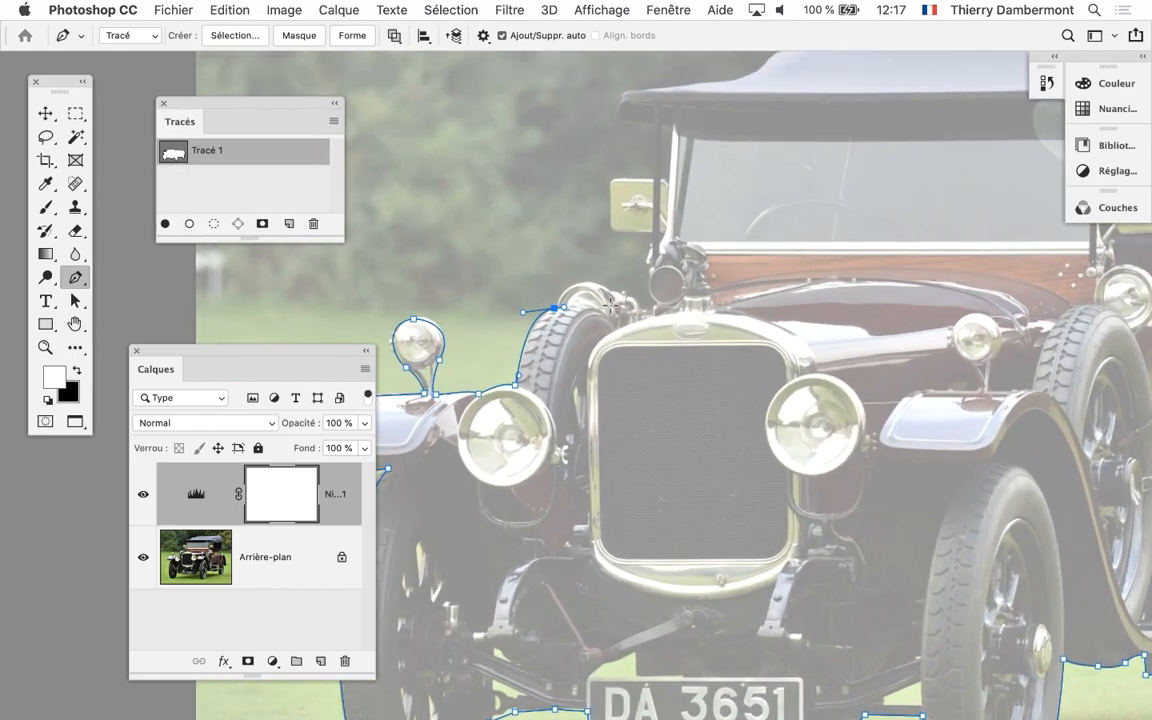
scroll(555, 317, up, 1)
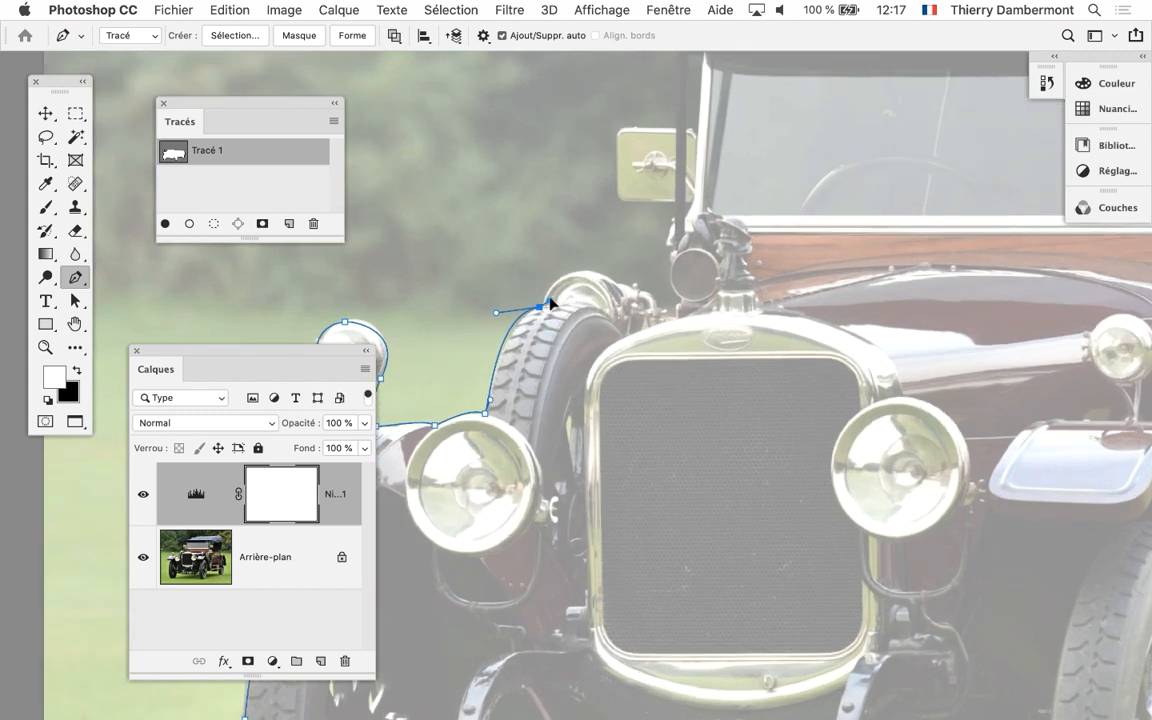
drag(616, 283, 572, 249)
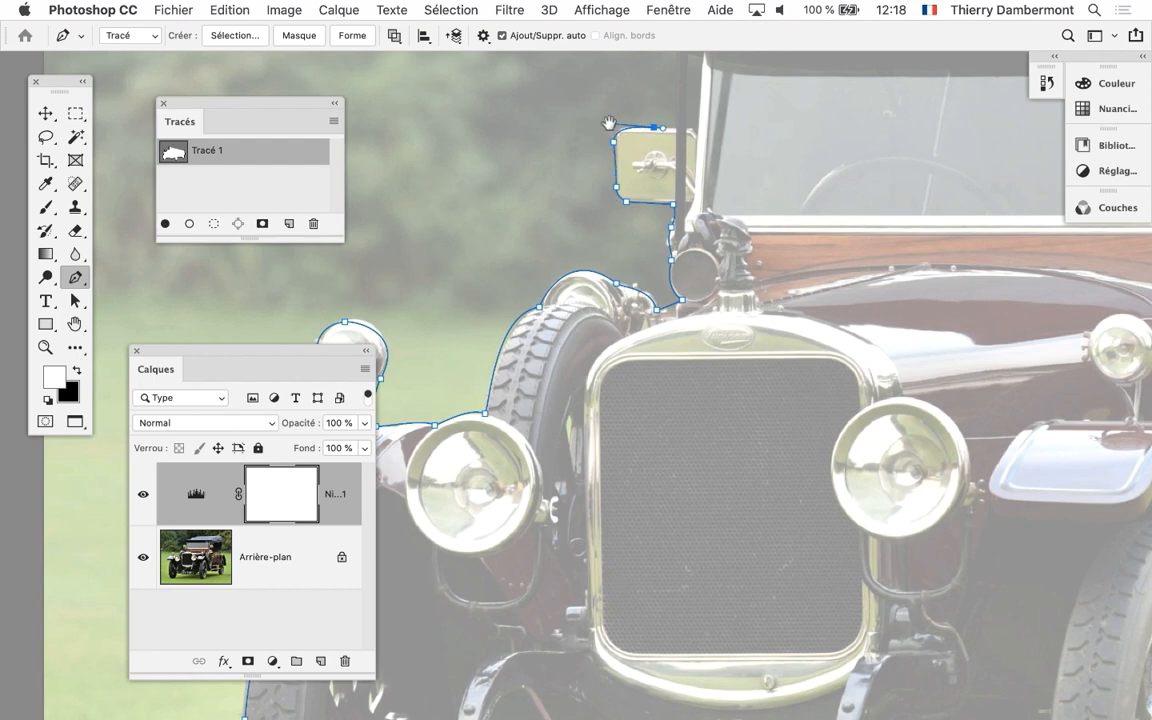
drag(608, 122, 425, 282)
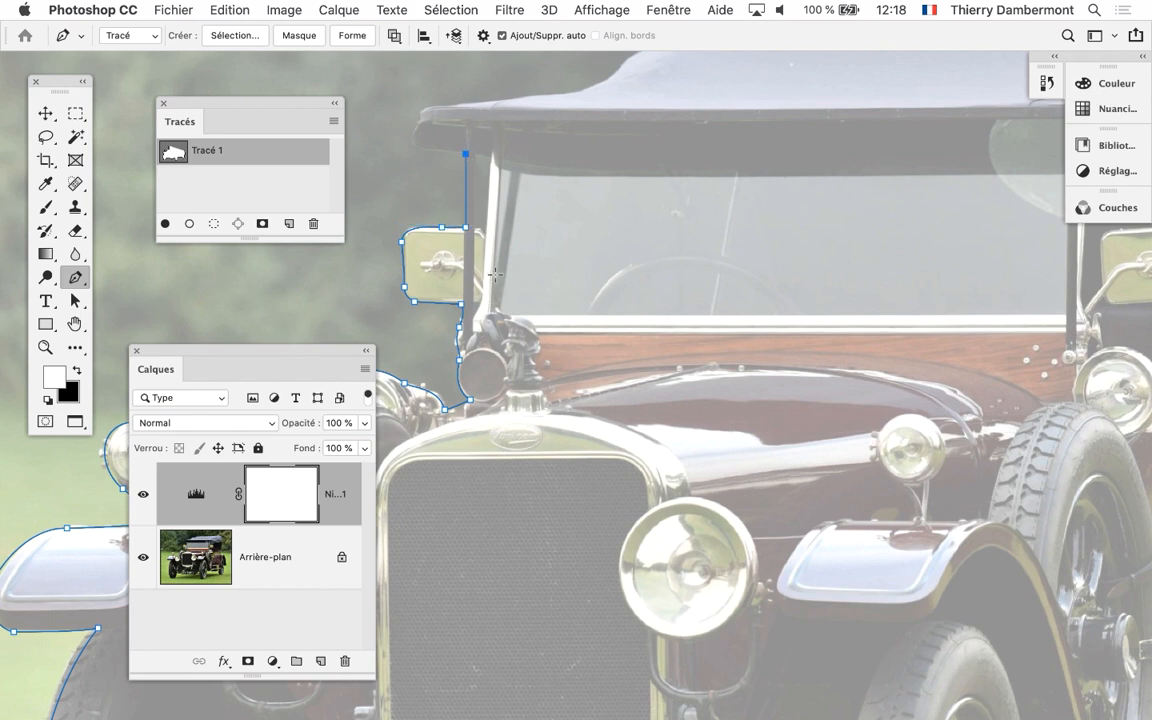
scroll(684, 514, down, 1)
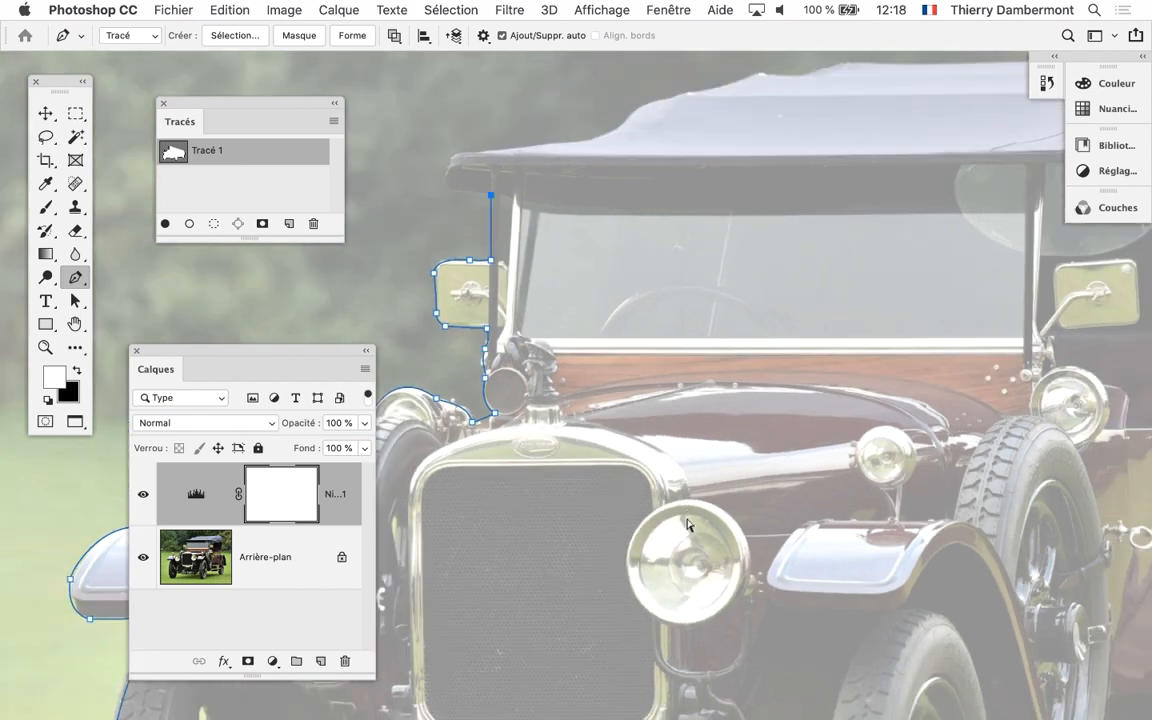
Hide the levels adjustment layer over the car, deselect the hand-drawn path and make the Arrière-plan layer active
super+click(630, 434)
scroll(823, 490, down, 1)
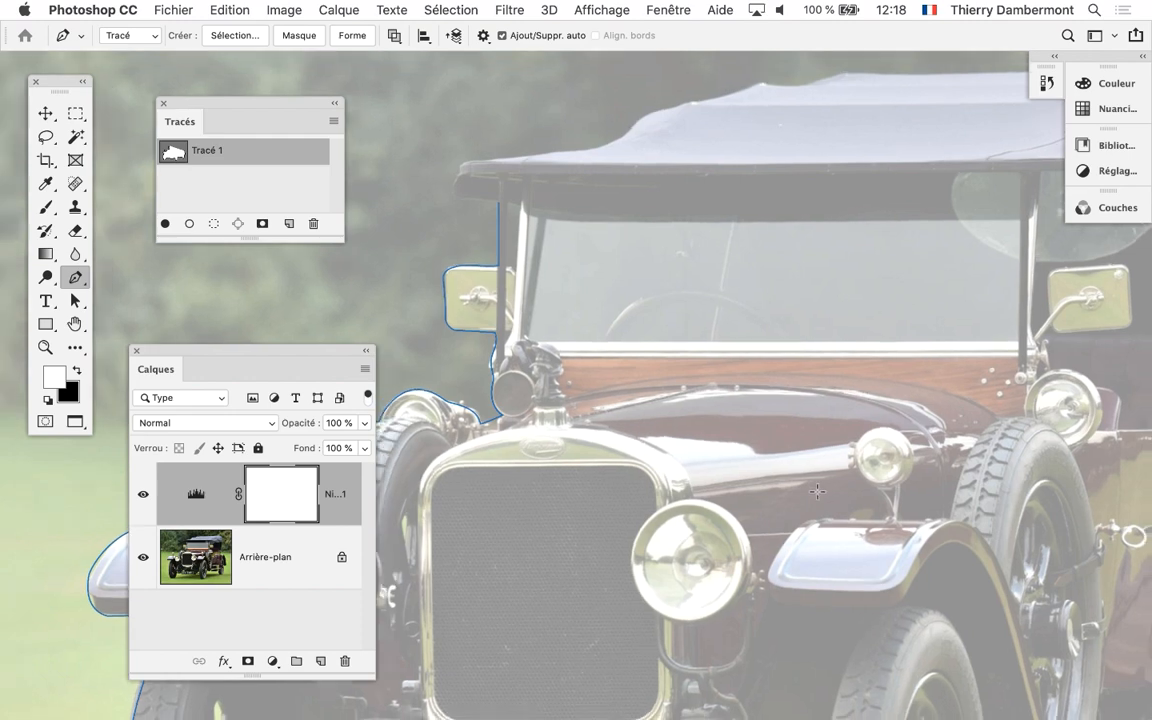
scroll(795, 383, down, 1)
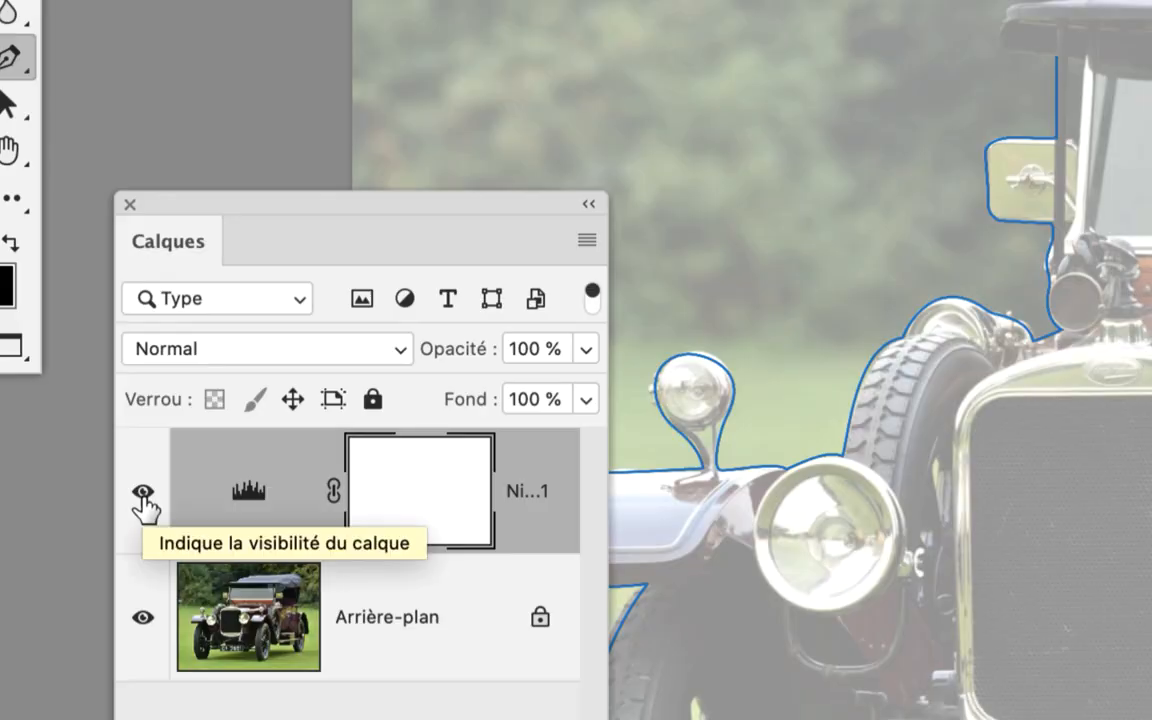
click(143, 494)
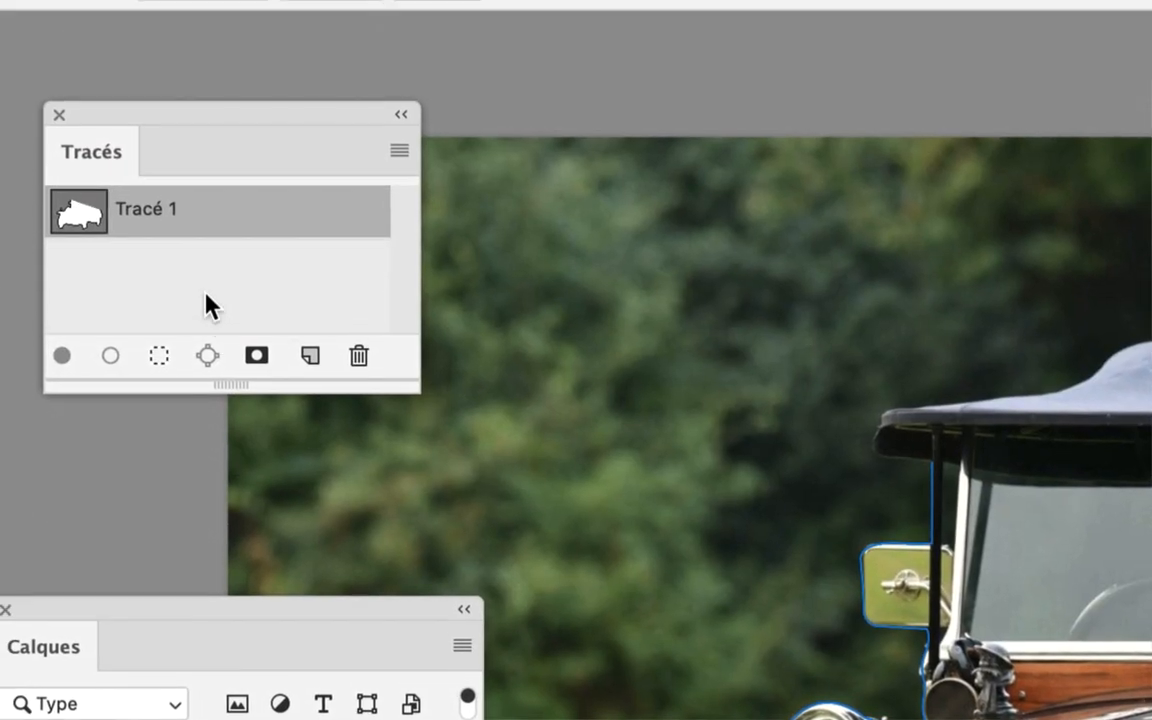
click(206, 300)
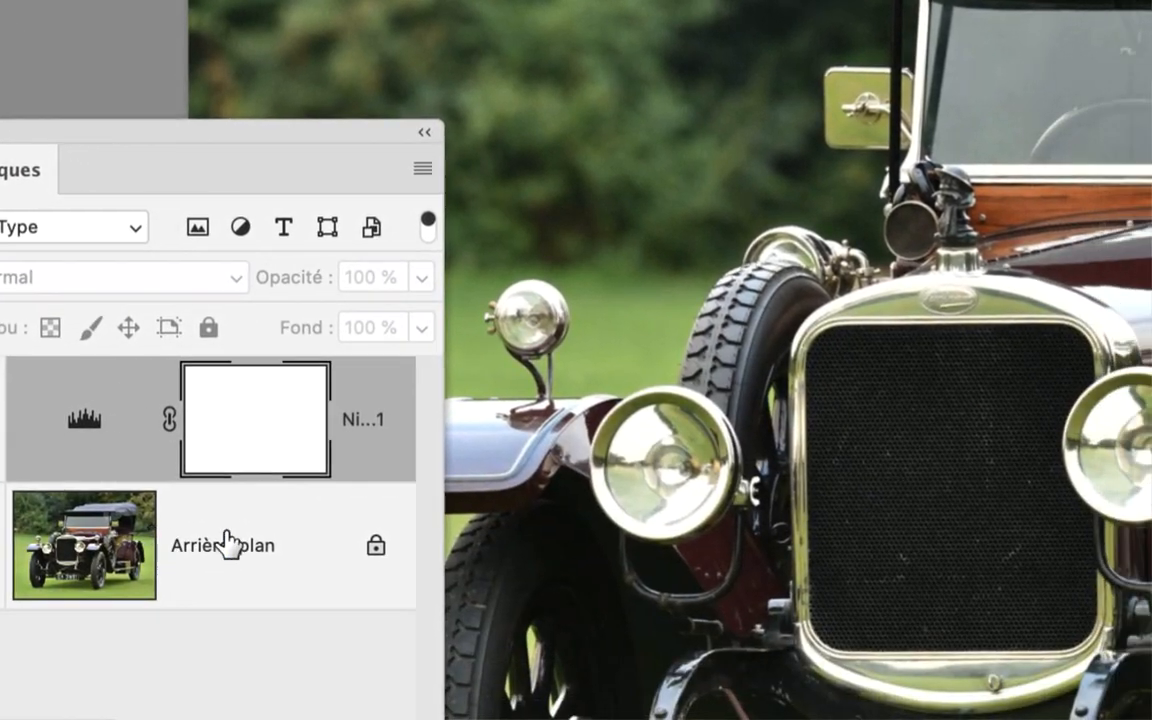
click(230, 540)
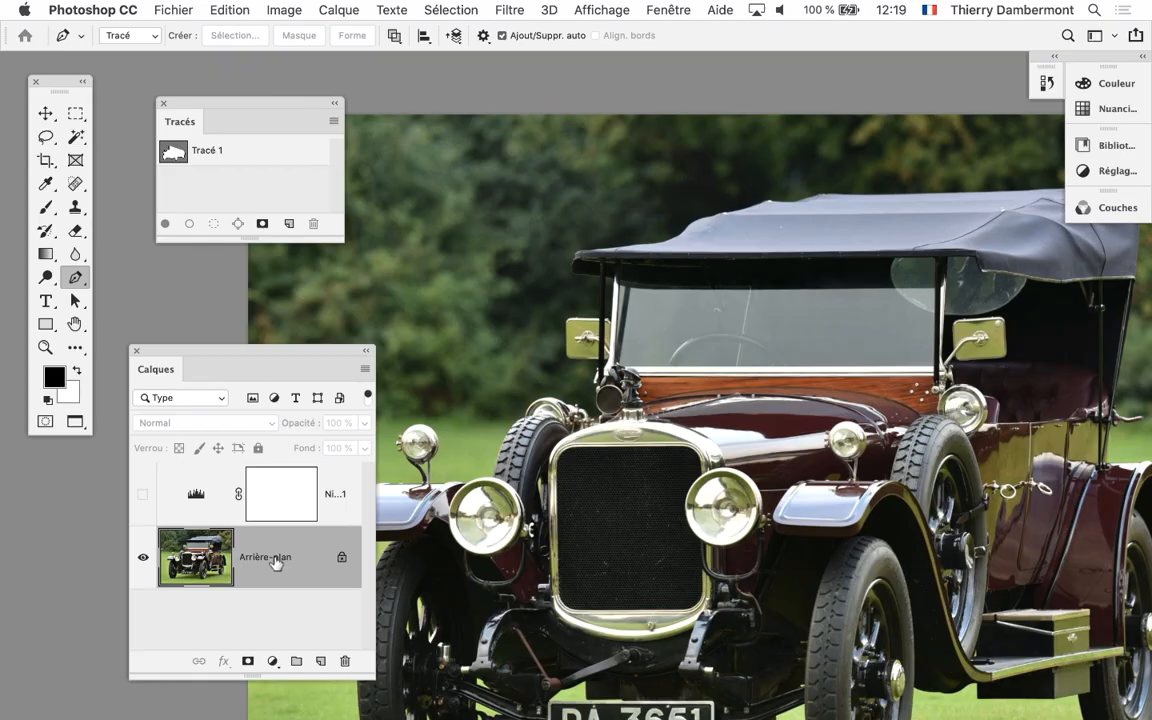
Select the whole car automatically on the Arrière-plan layer with the Sujet selection command
scroll(767, 527, down, 3)
drag(744, 506, 718, 400)
click(448, 10)
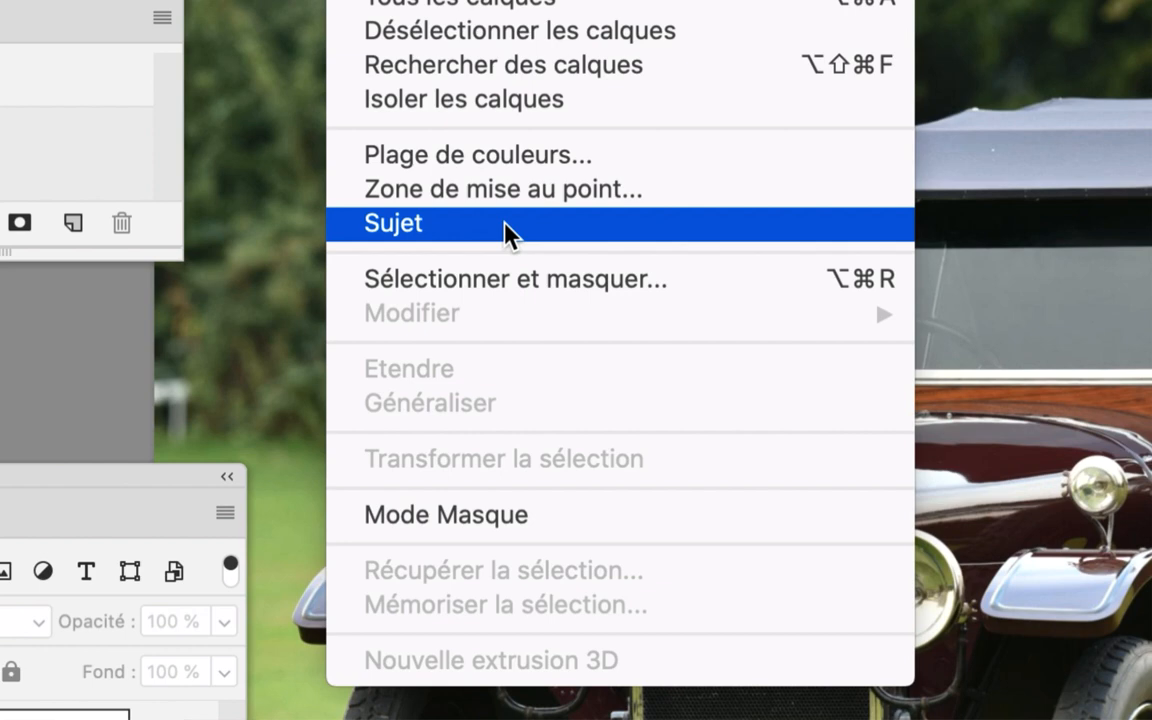
click(505, 224)
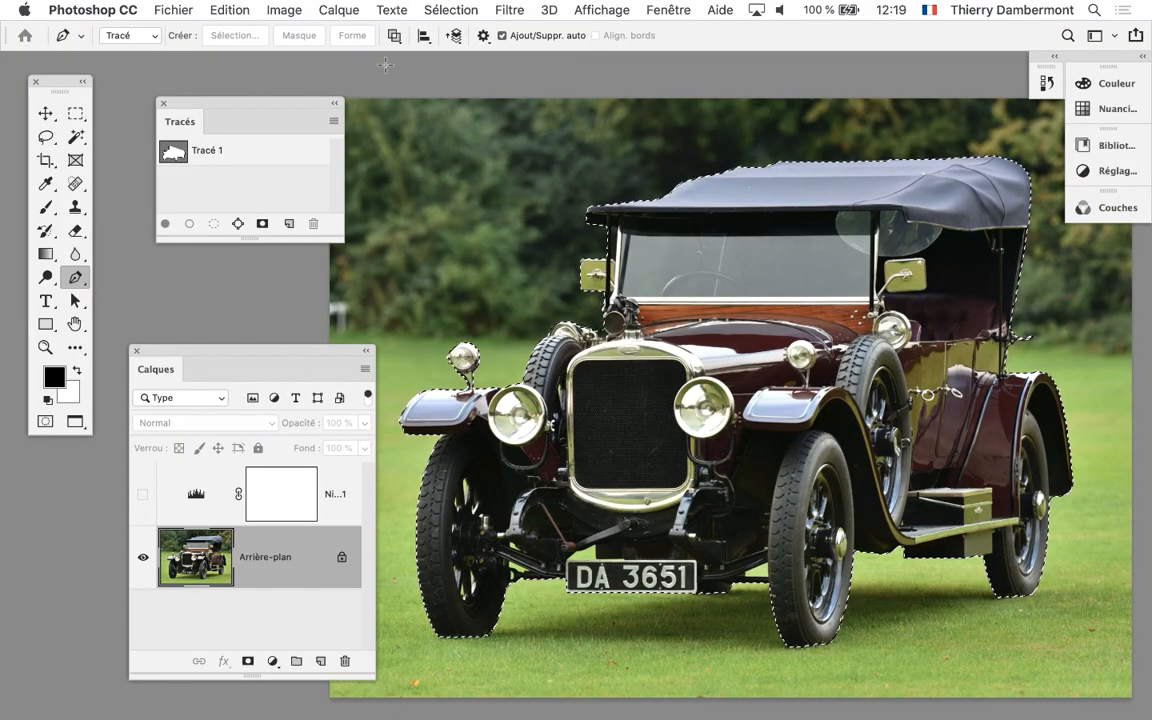
Move the Tracés and Calques panels away from the car and slightly shorten the Calques panel
drag(237, 103, 185, 77)
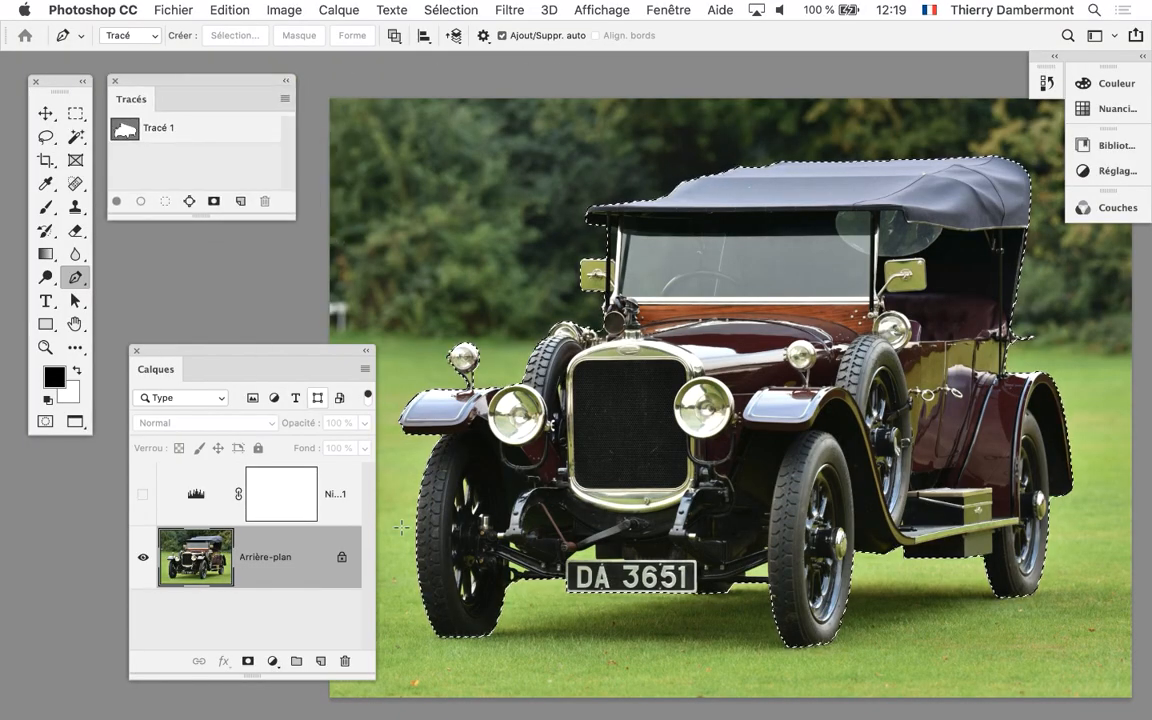
drag(375, 680, 351, 670)
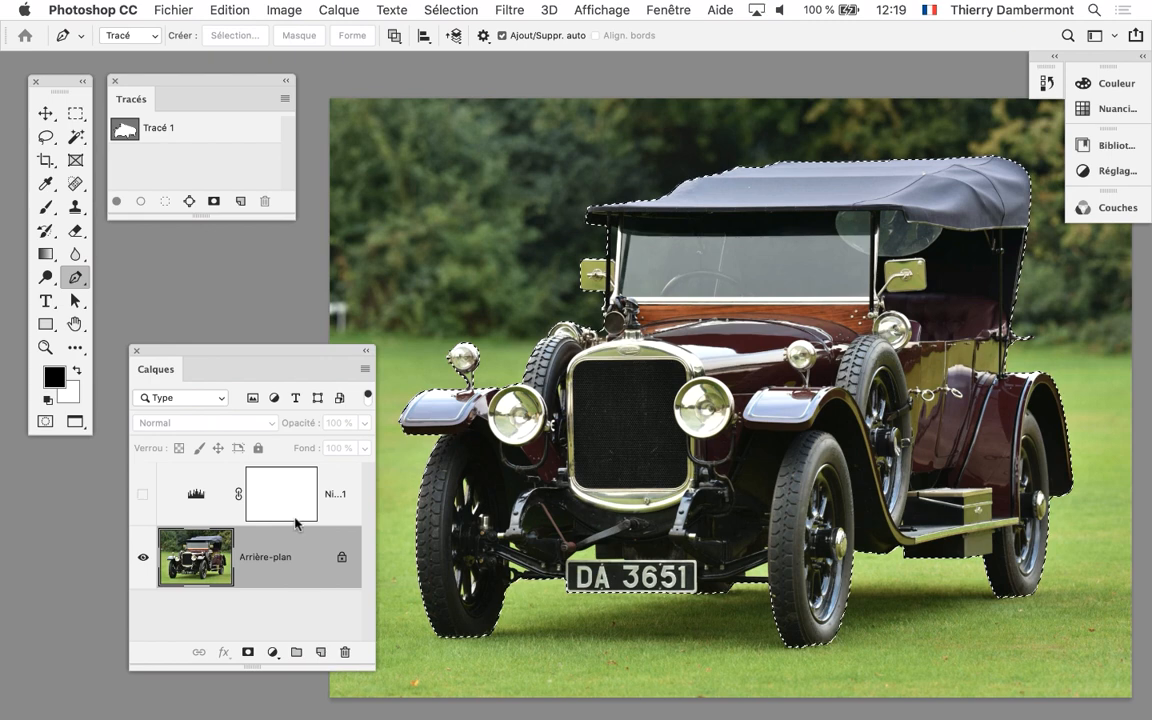
drag(239, 352, 220, 243)
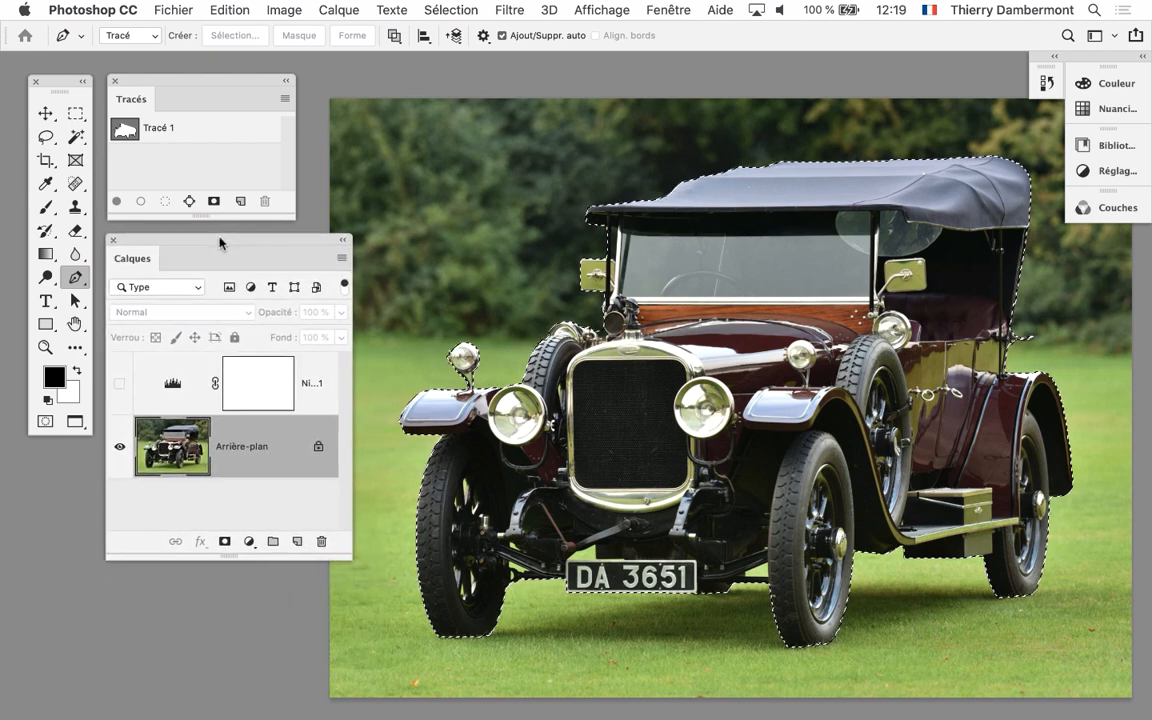
Convert the car selection into a work path with a tolerance of 2,0 pixels
key(super+minus)
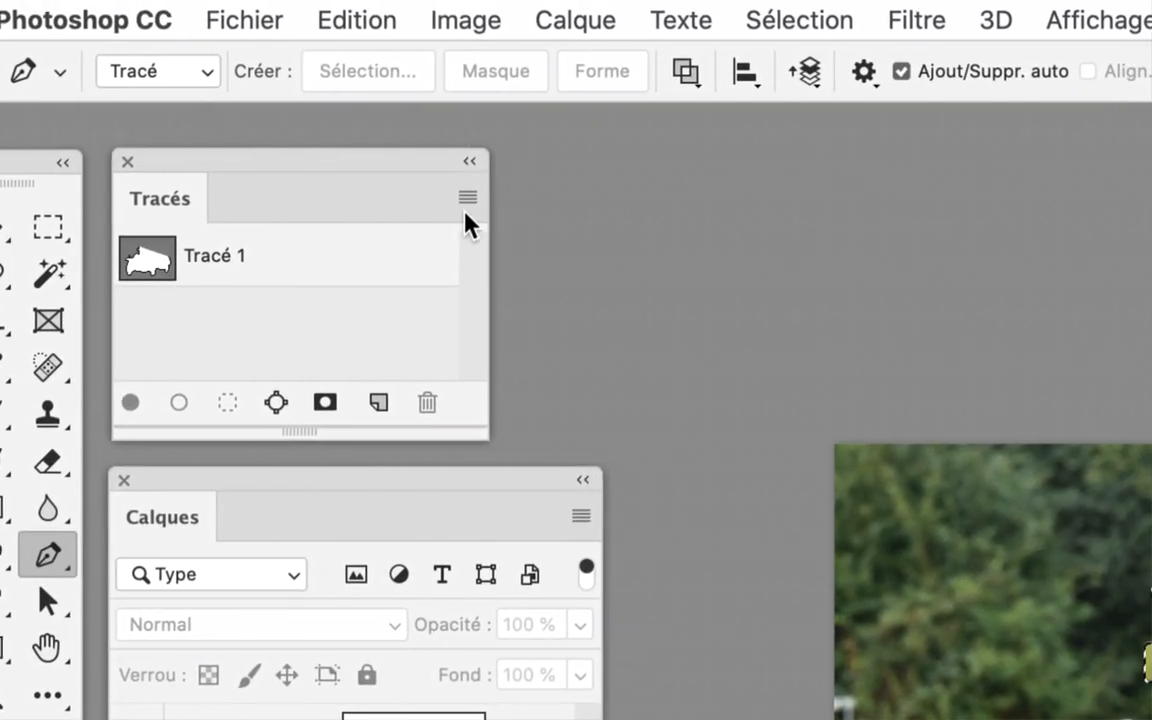
click(467, 200)
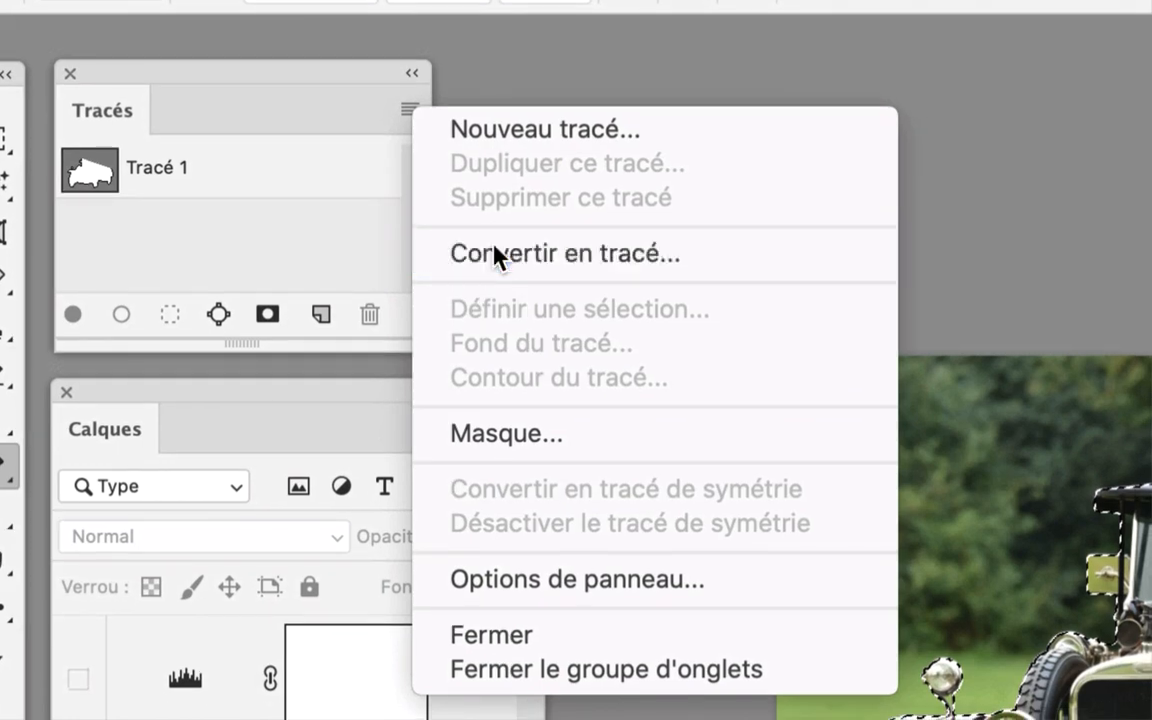
click(537, 342)
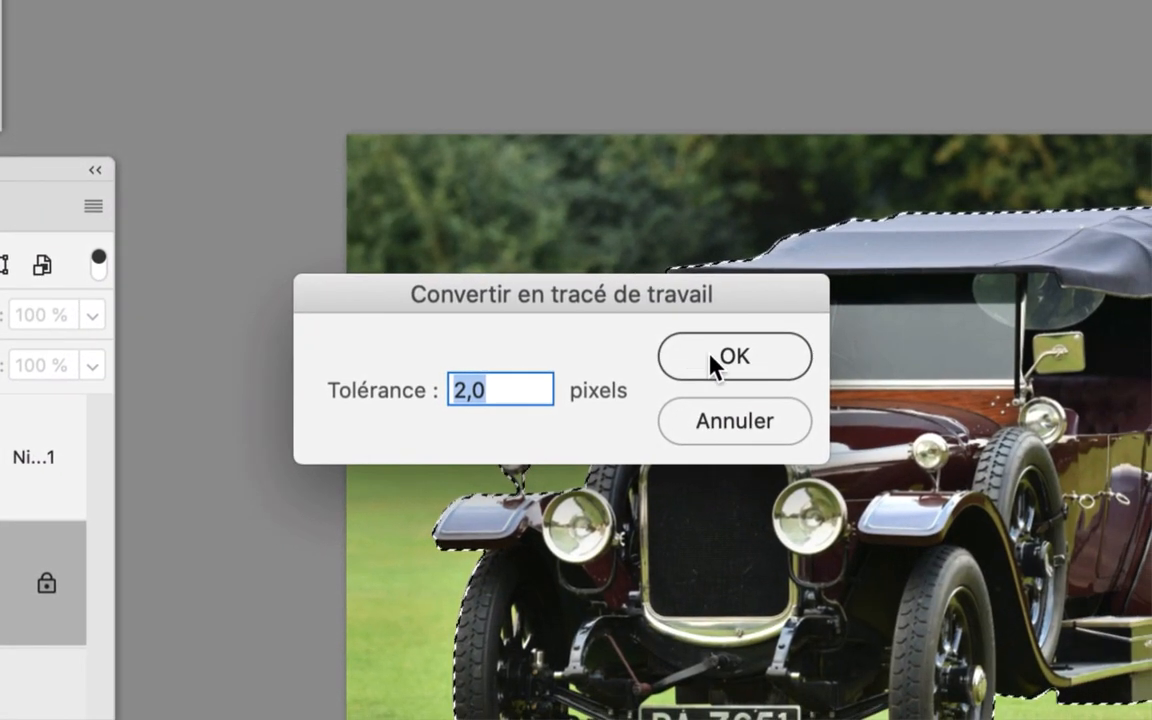
click(749, 407)
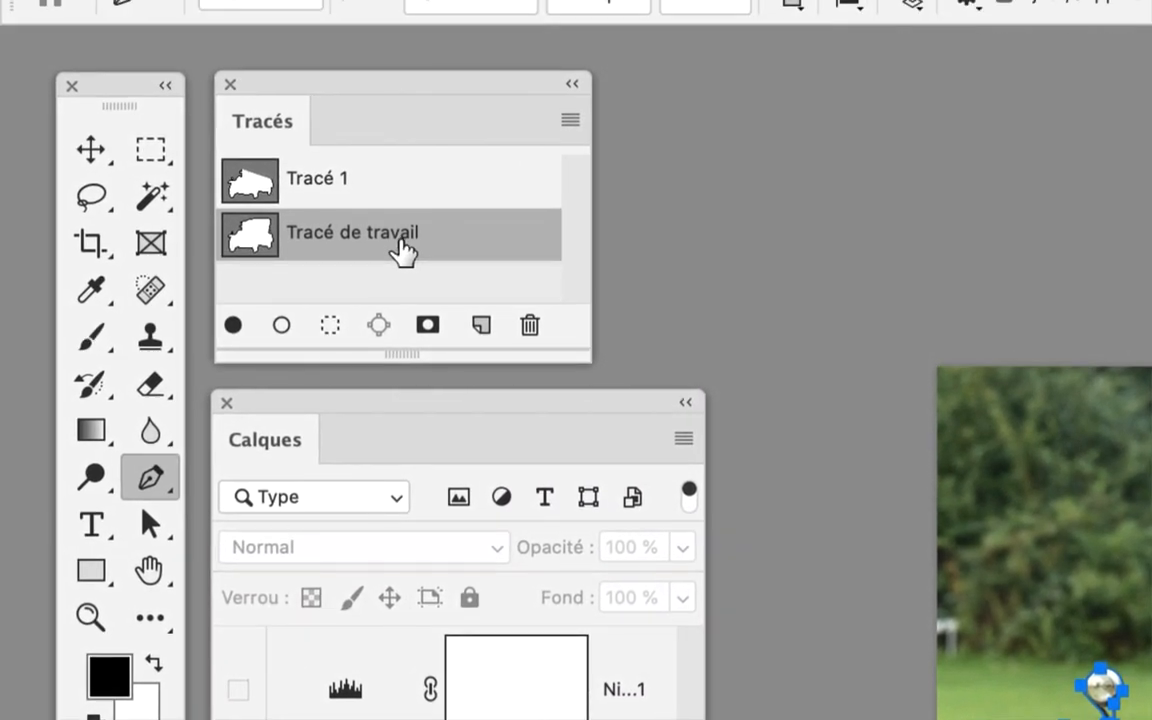
Save the temporary work path of the car as a new permanent path
drag(0, 44, 0, 110)
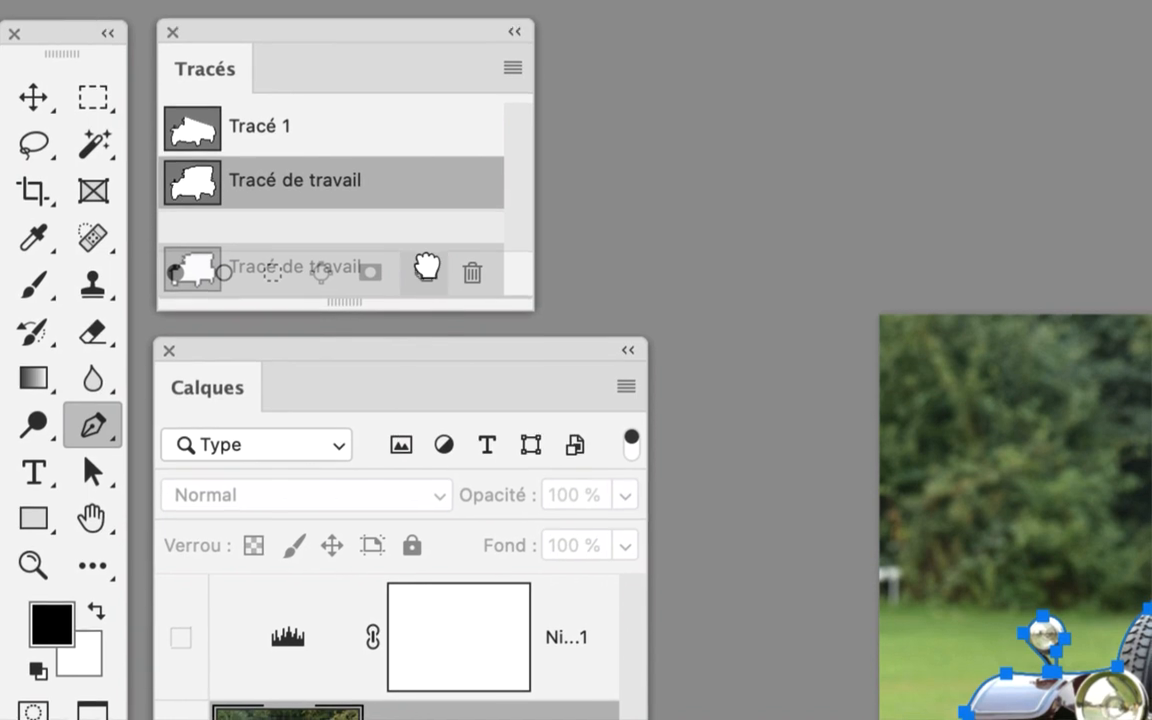
drag(427, 265, 427, 266)
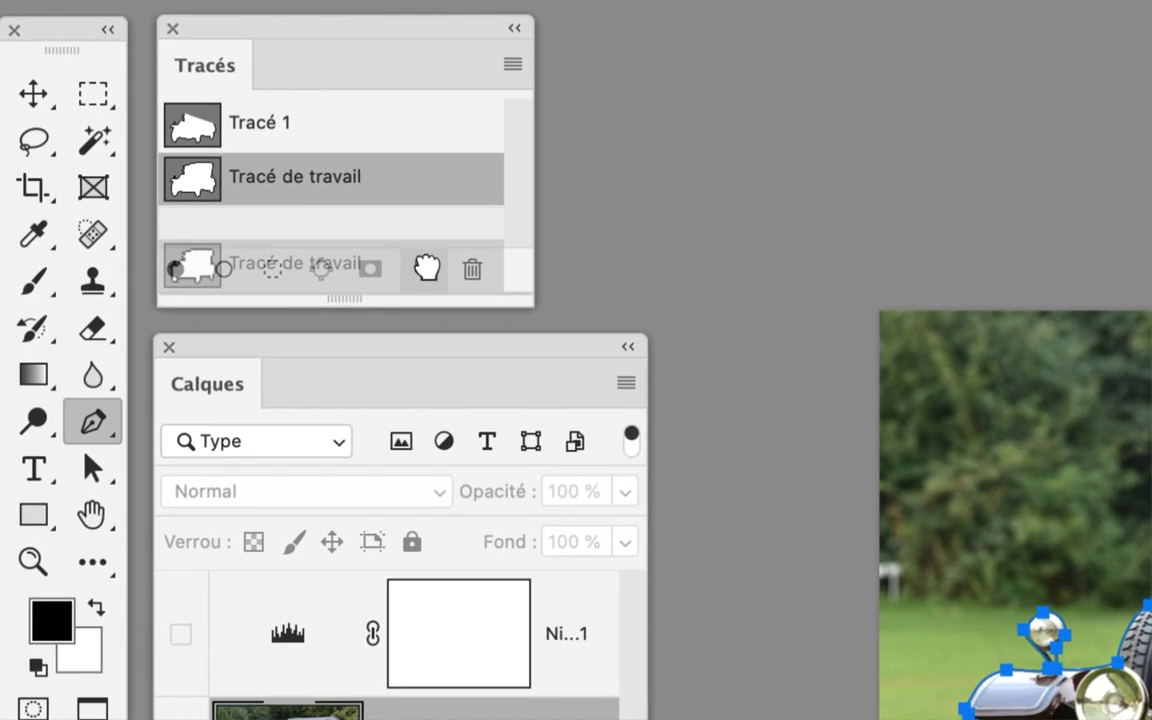
drag(427, 265, 429, 273)
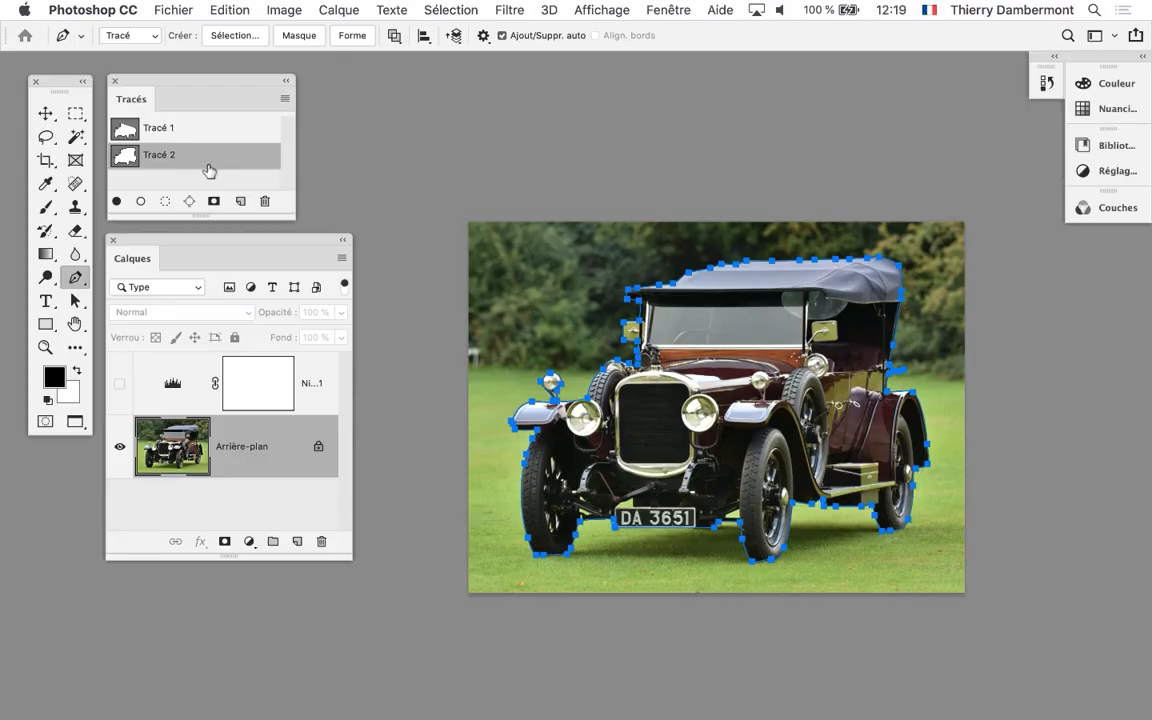
Inspect the generated path around the car's outline and save the image file with it
scroll(742, 490, up, 5)
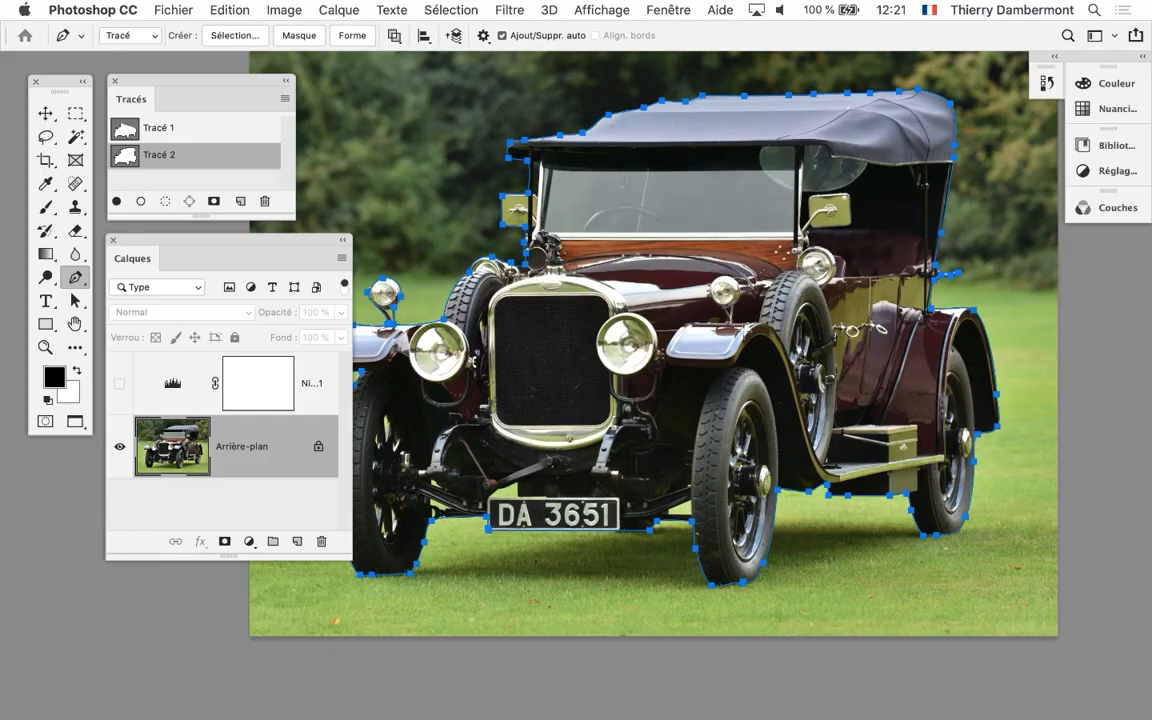
scroll(742, 347, down, 4)
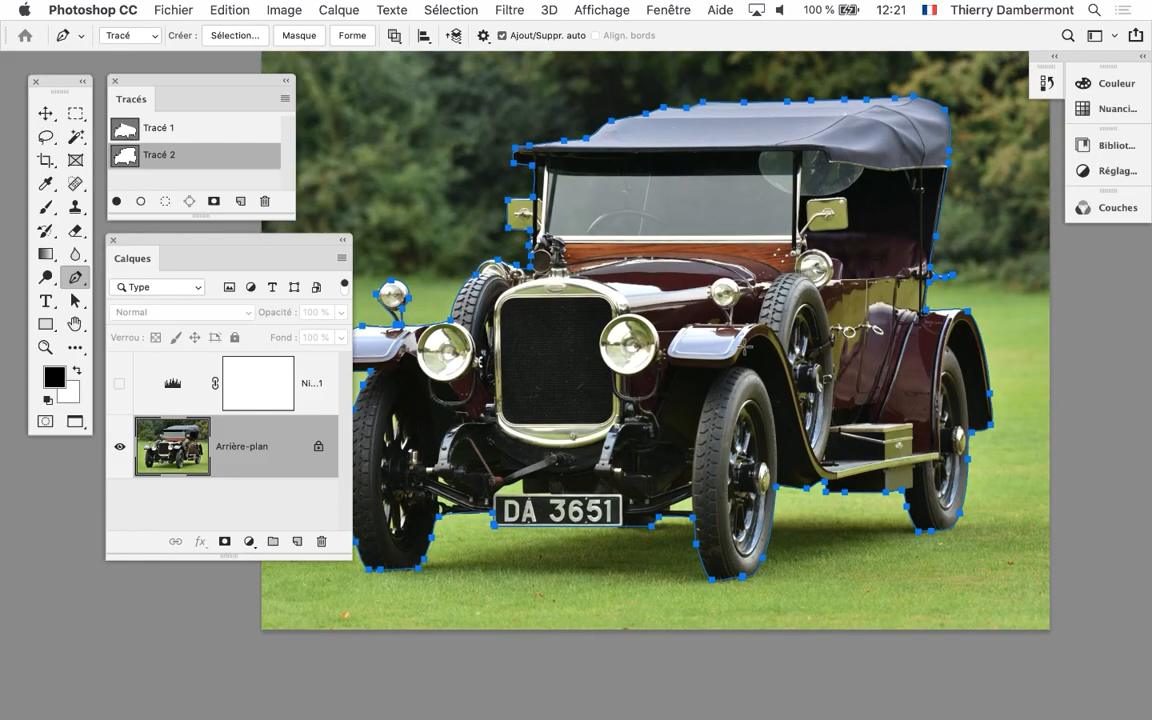
click(172, 10)
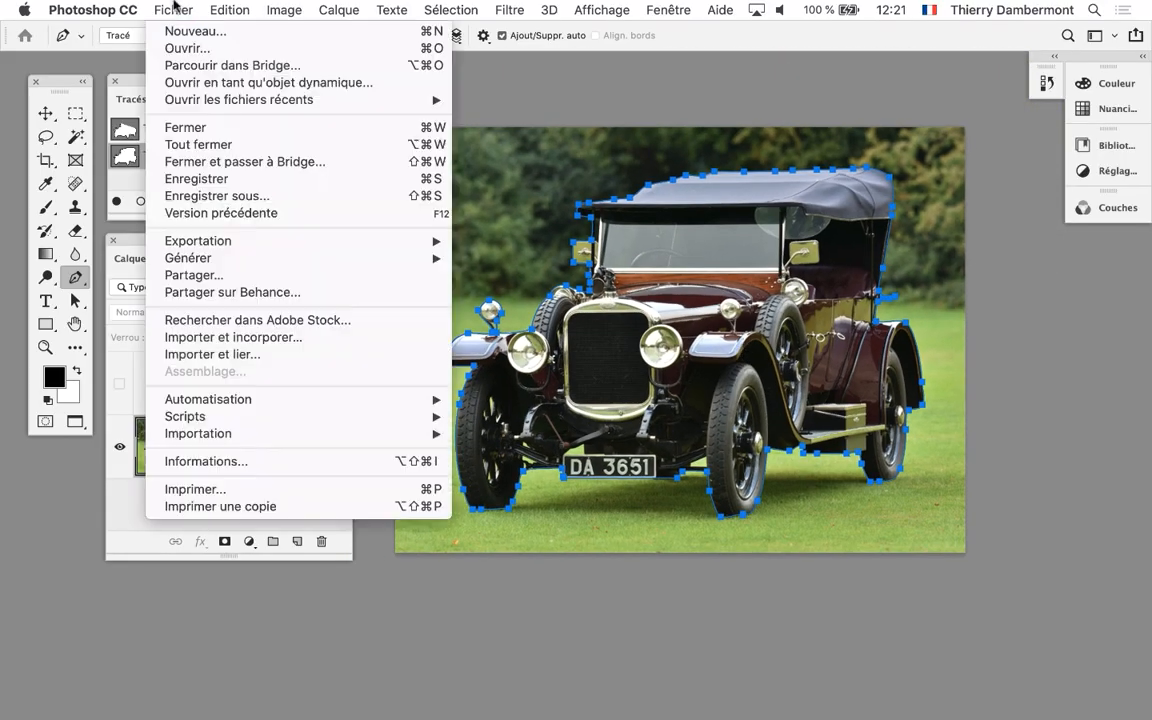
click(240, 180)
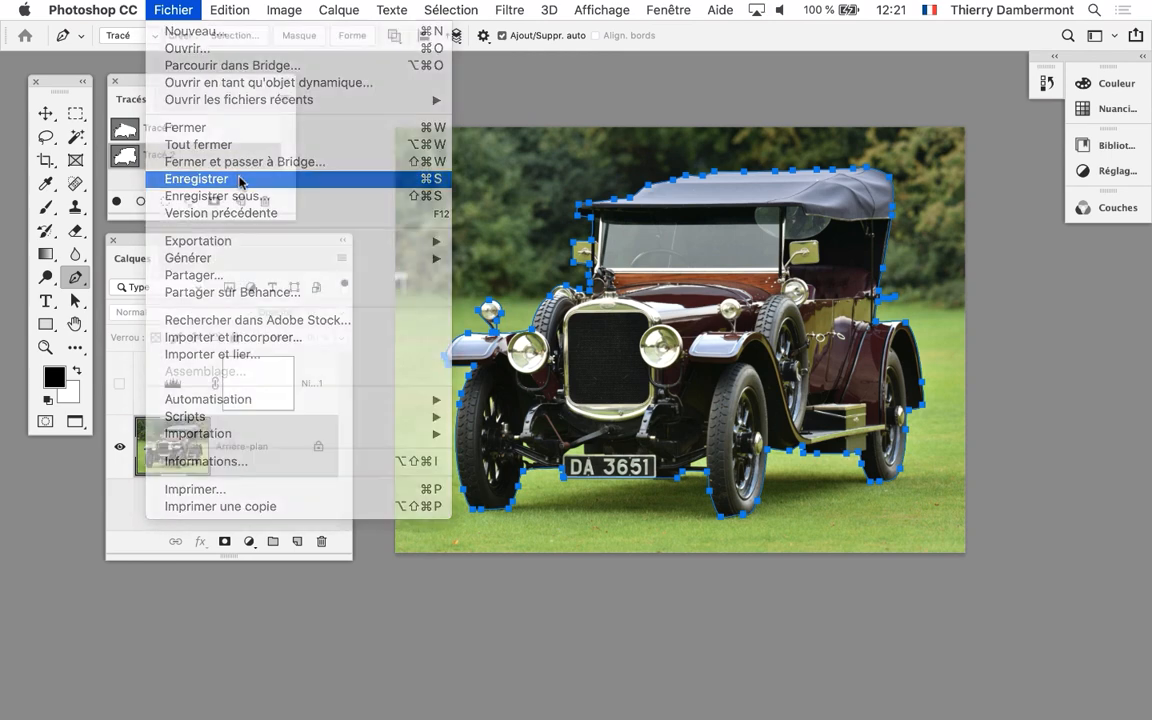
click(855, 295)
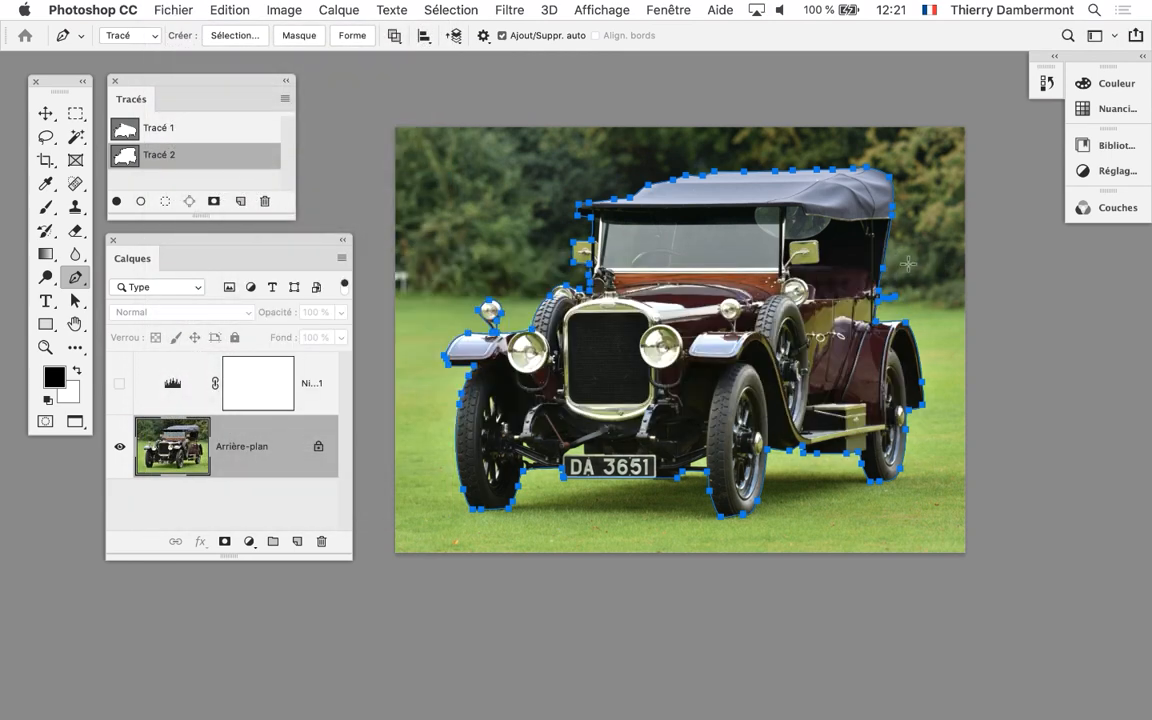
Switch to InDesign to check the linked car image, and return to Photoshop
key(super+Tab)
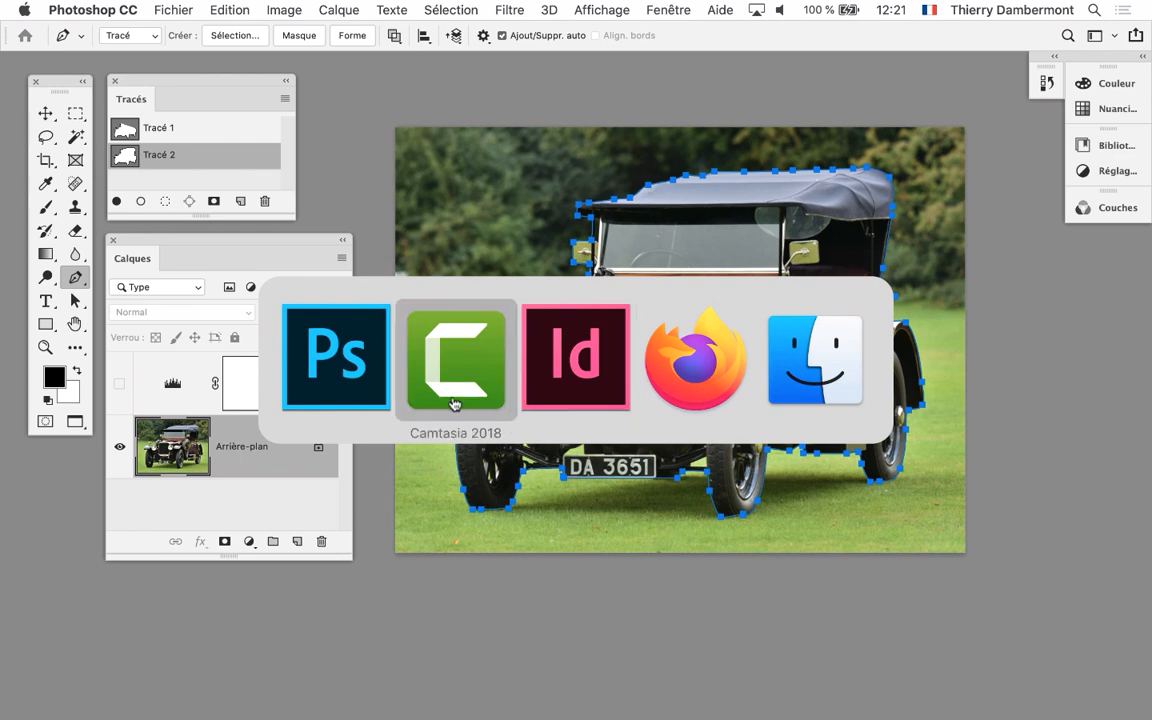
click(545, 393)
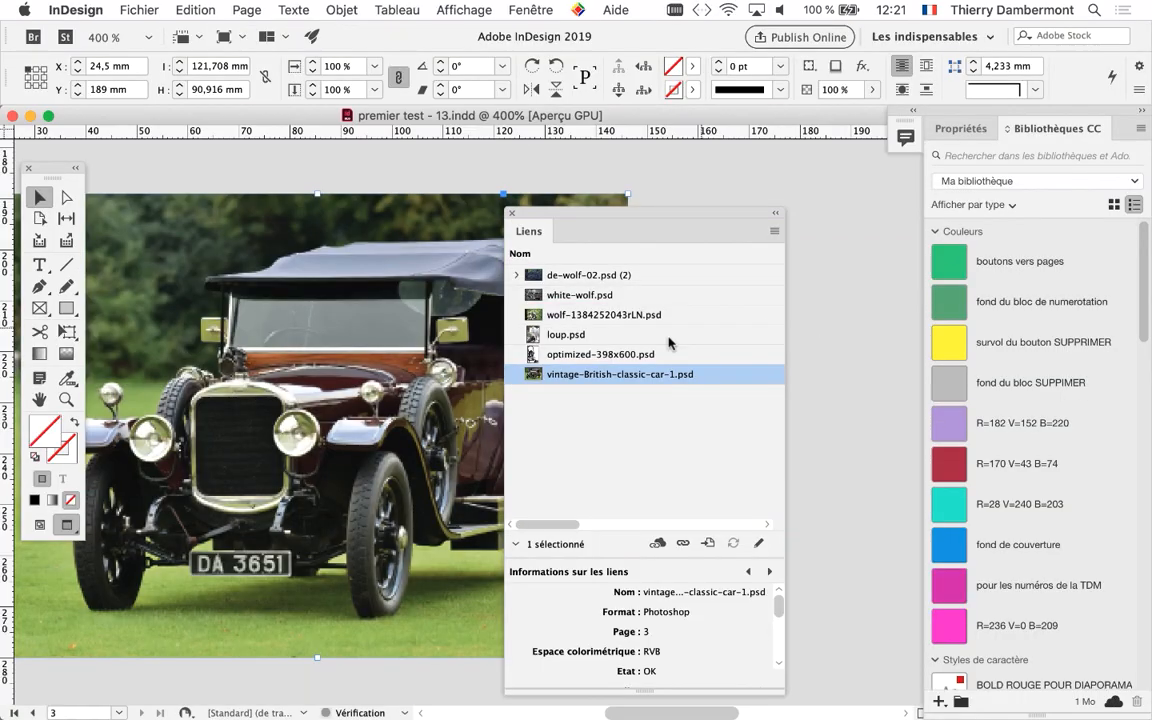
key(super+Tab)
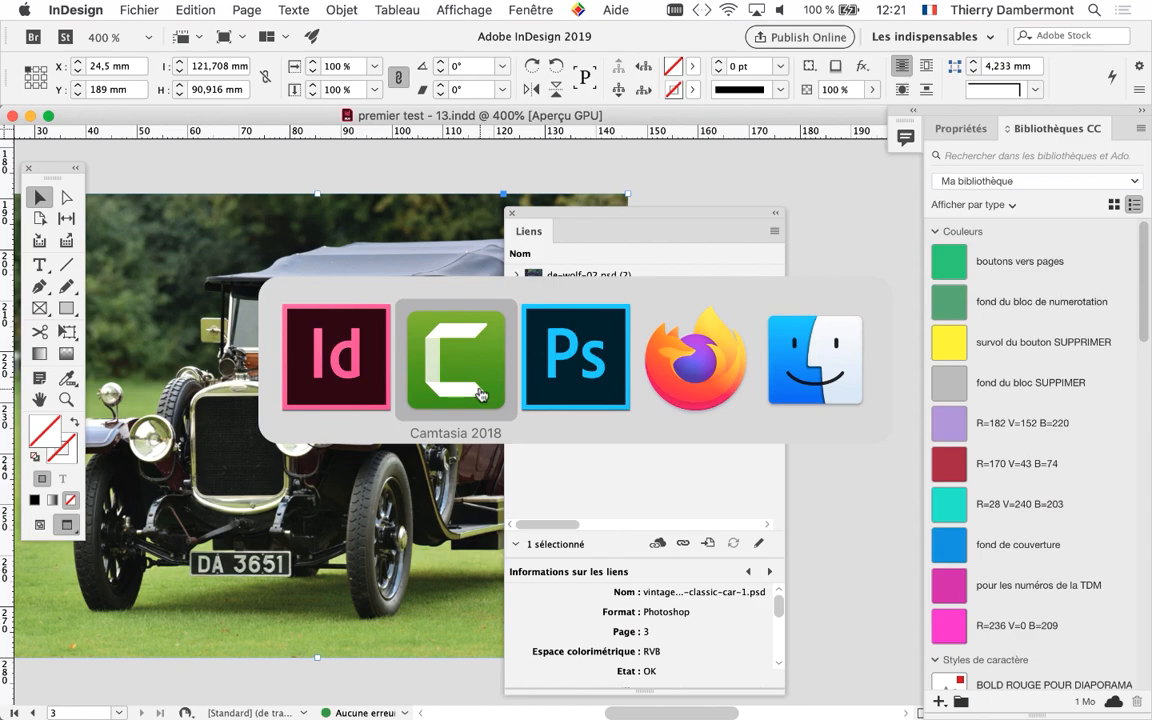
click(578, 383)
Toggle the levels adjustment layer's visibility to compare the lightened and original photo, leaving the layer hidden
click(120, 386)
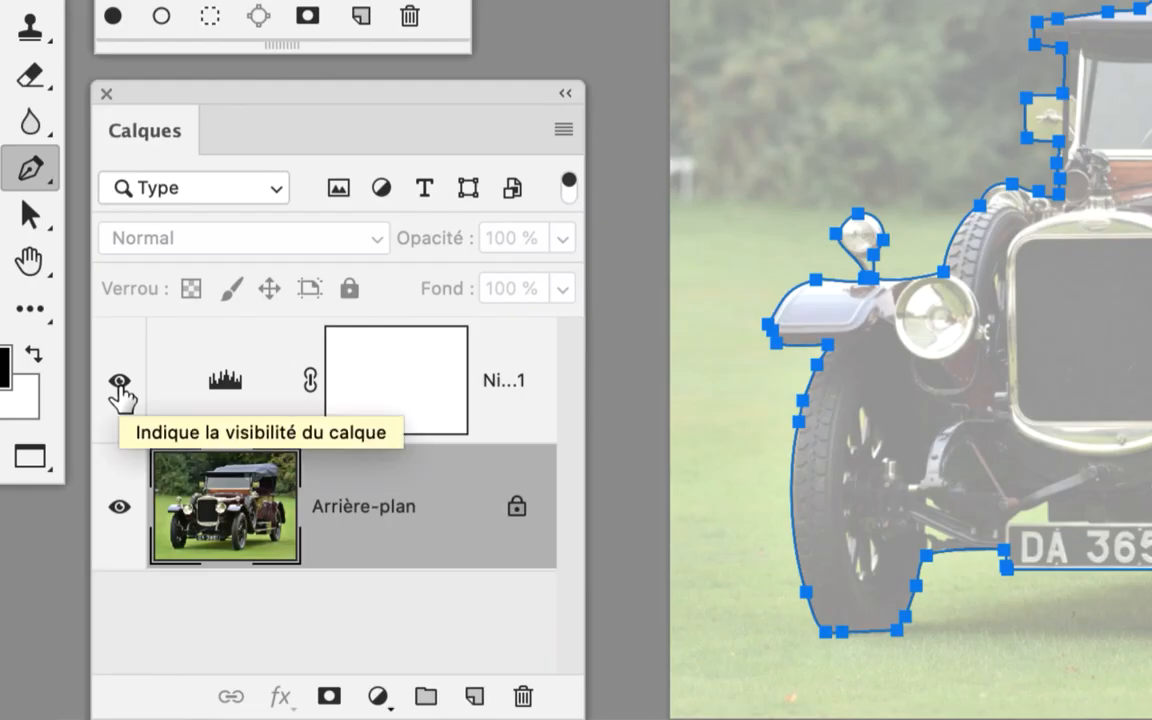
click(120, 386)
click(119, 386)
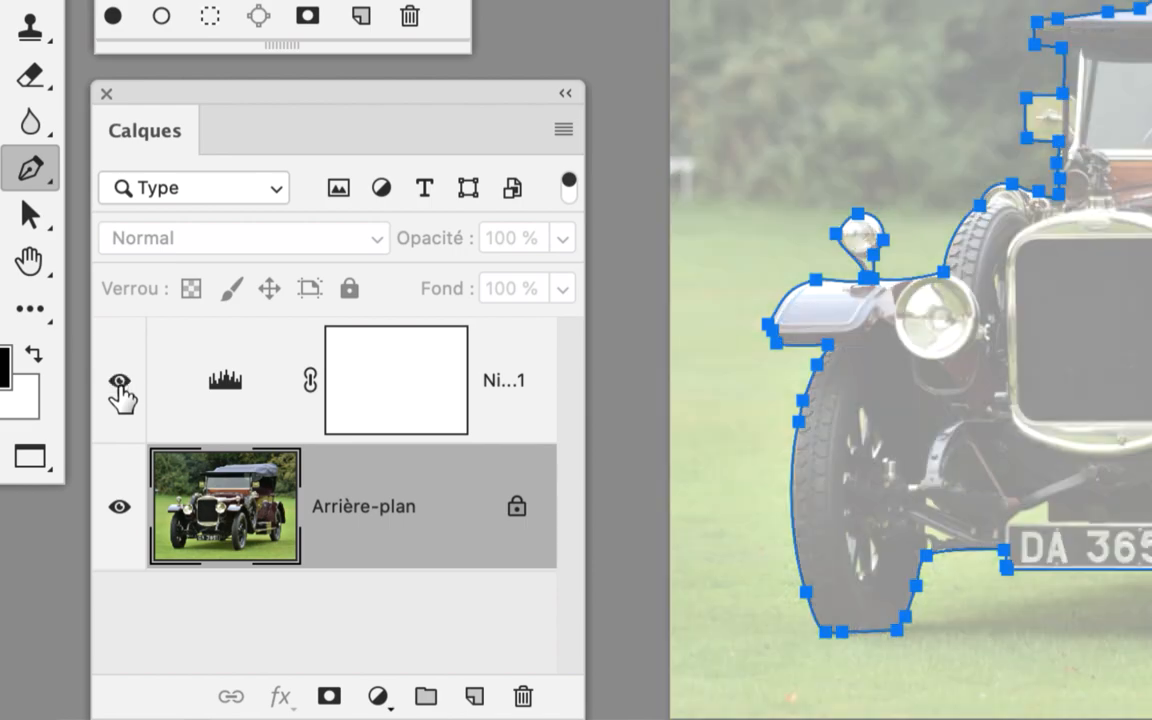
click(119, 386)
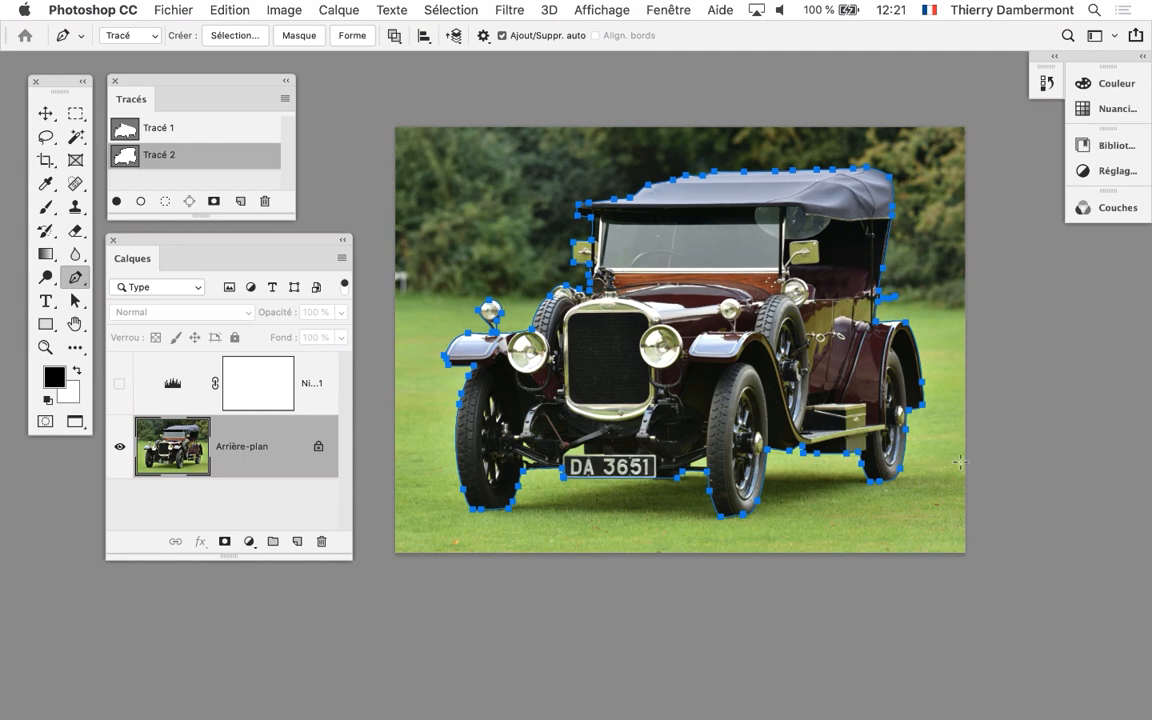
Switch to InDesign, move the Liens panel off the car photo and bring the whole photo into view on page 3
key(super+Tab)
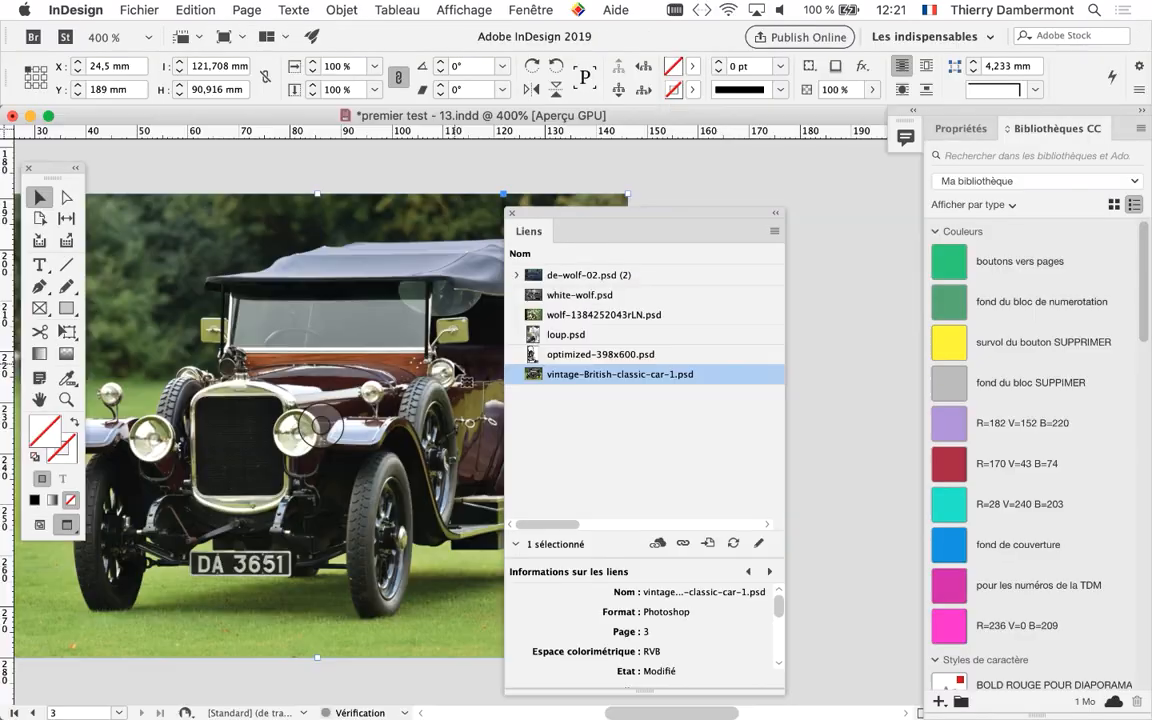
drag(576, 212, 788, 205)
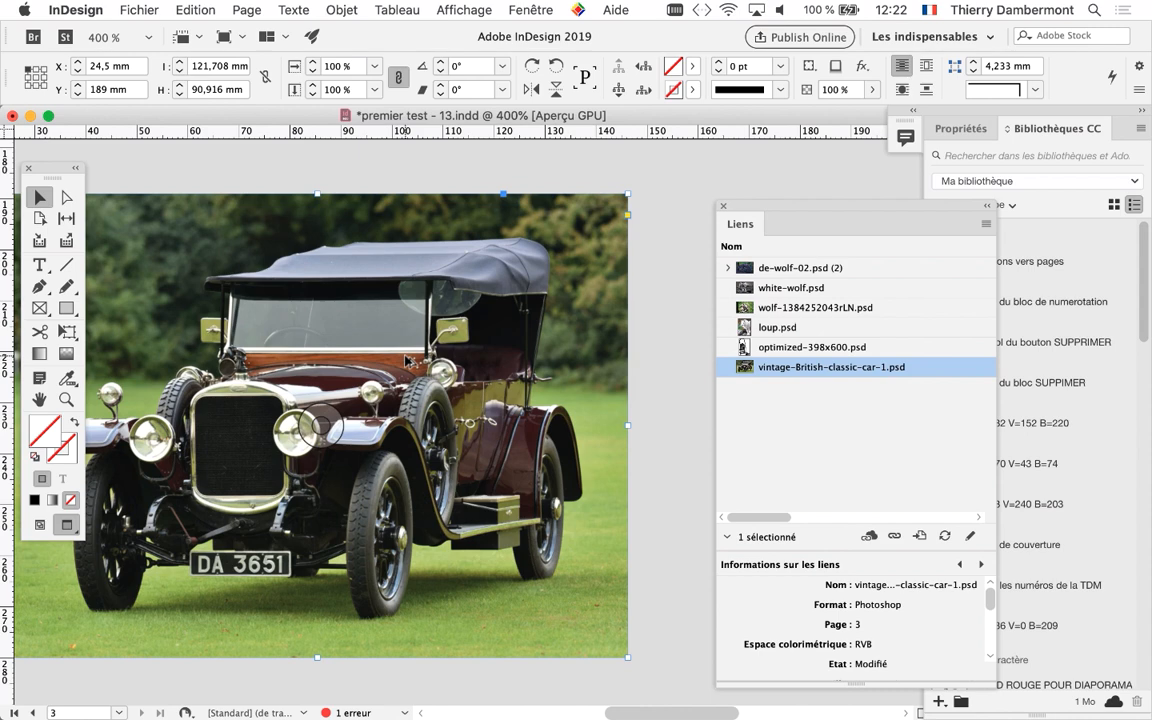
scroll(408, 360, down, 3)
scroll(405, 405, up, 2)
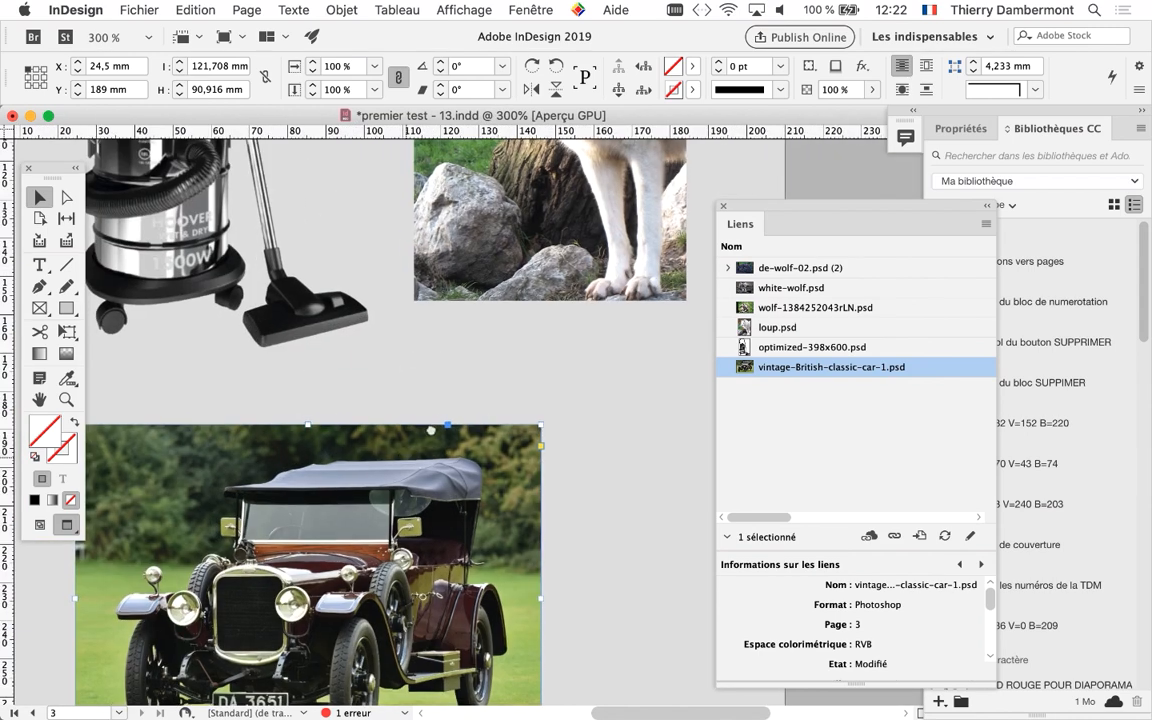
drag(374, 533, 497, 328)
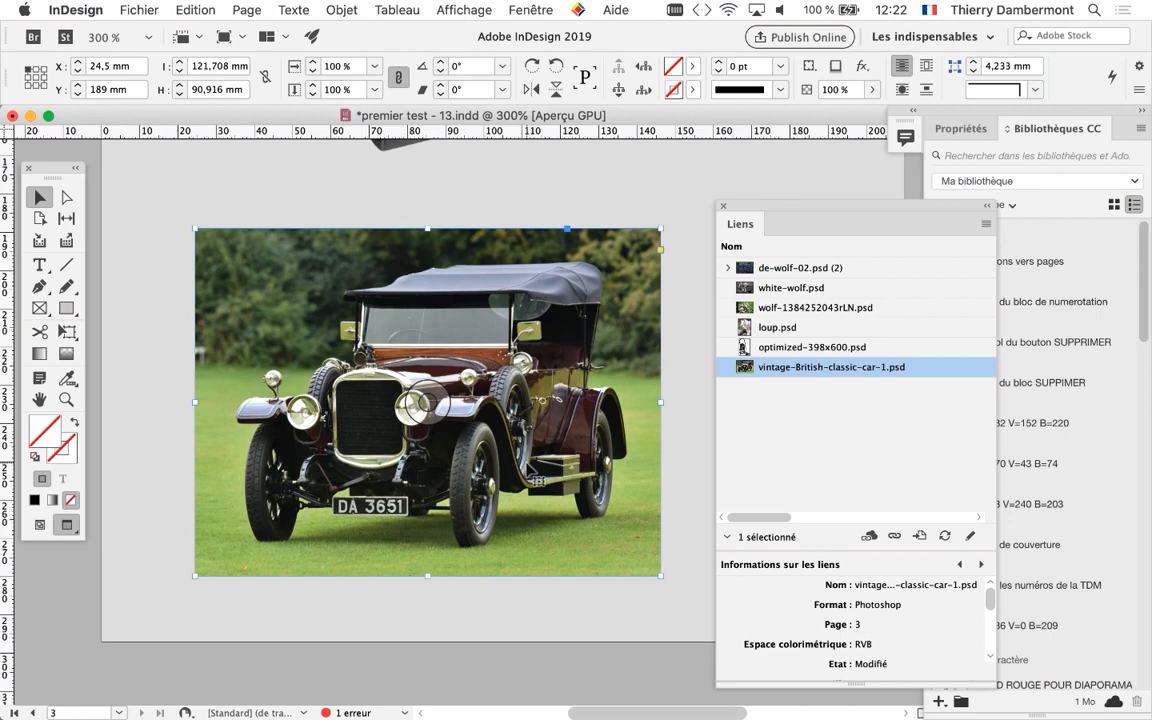
Switch back to Photoshop and reposition the Tracés panel beside the car's roof, clear of its path
key(super+Tab)
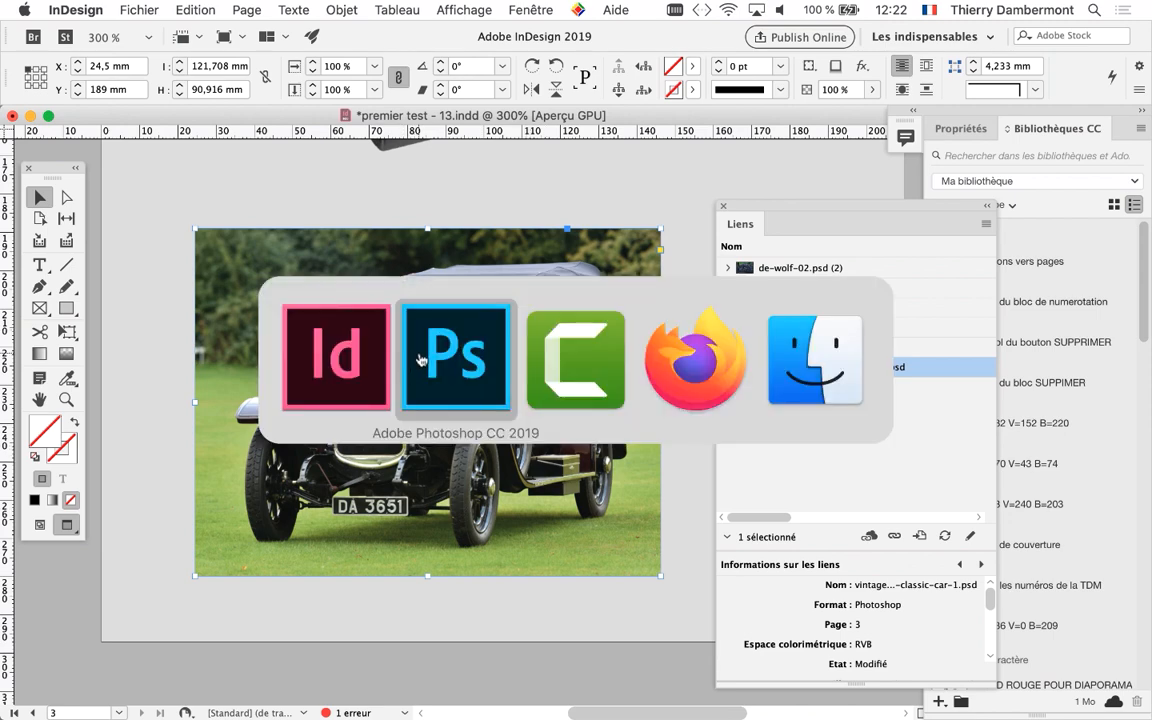
click(421, 360)
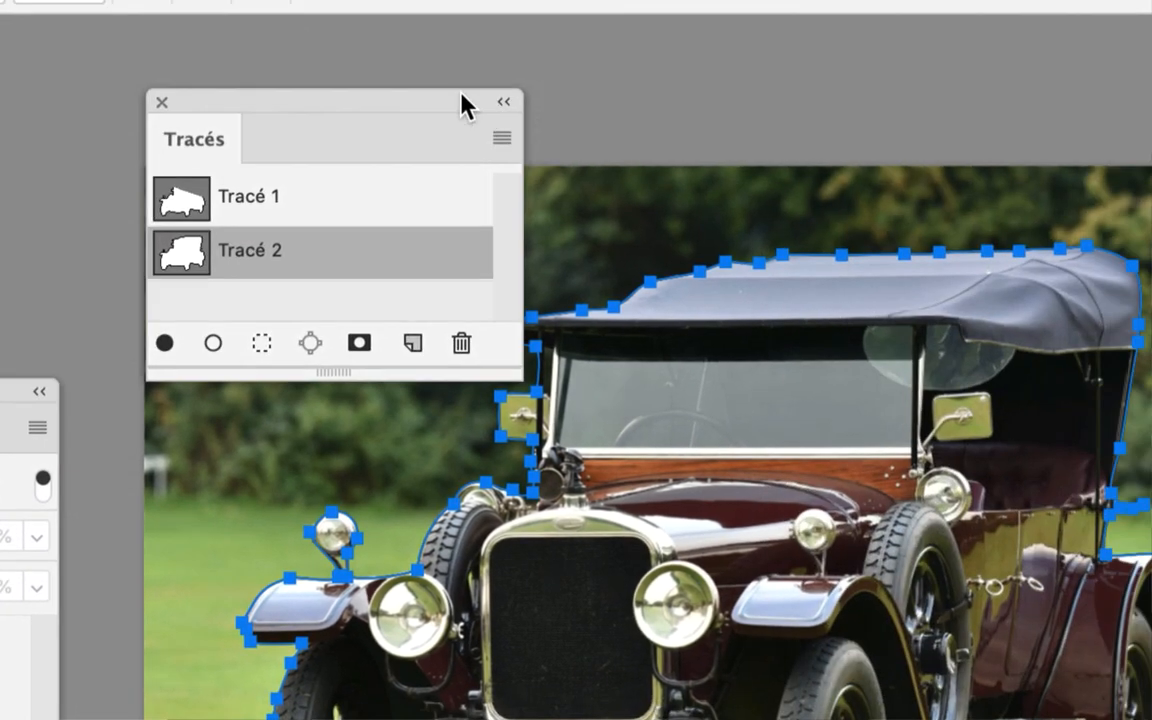
drag(461, 93, 374, 73)
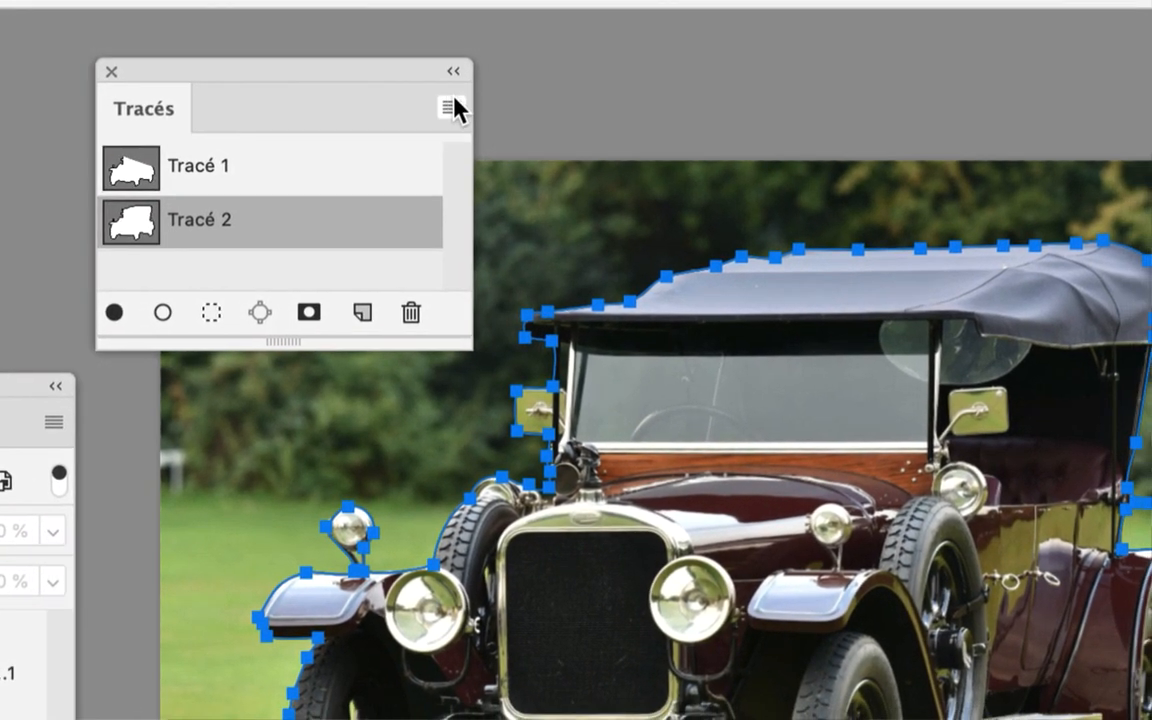
Set Tracé 2 as the car photo's clipping path (Masque) with the flatness left blank, and save the file
click(452, 107)
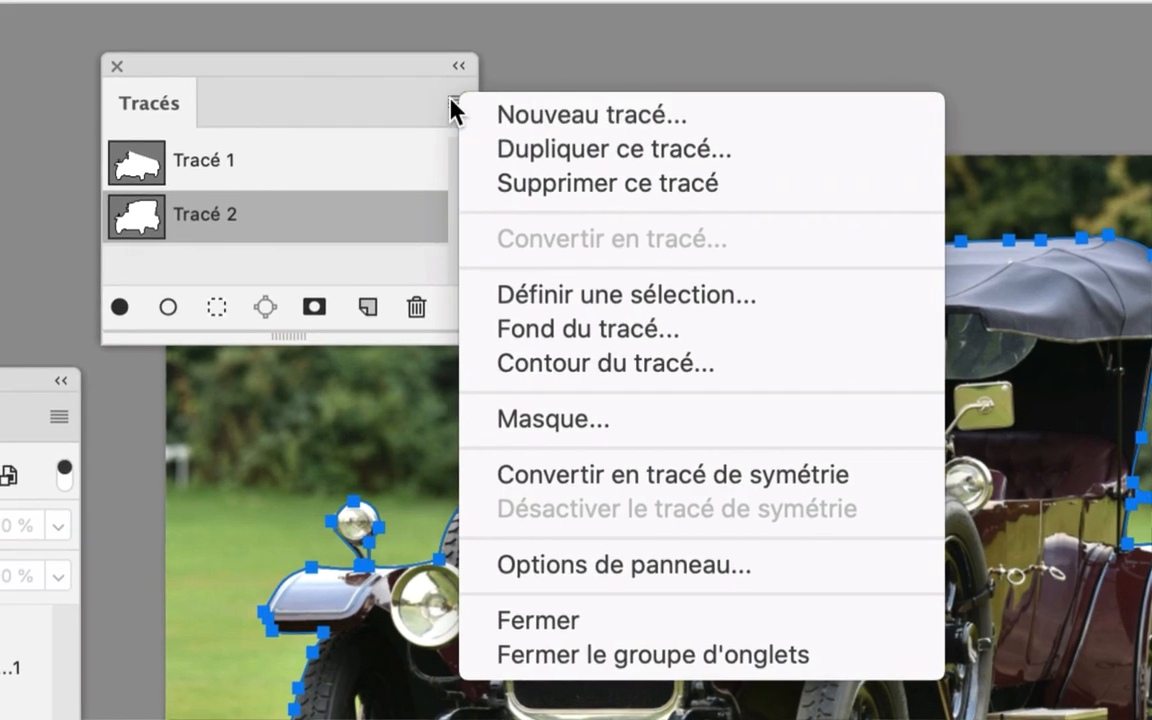
click(413, 102)
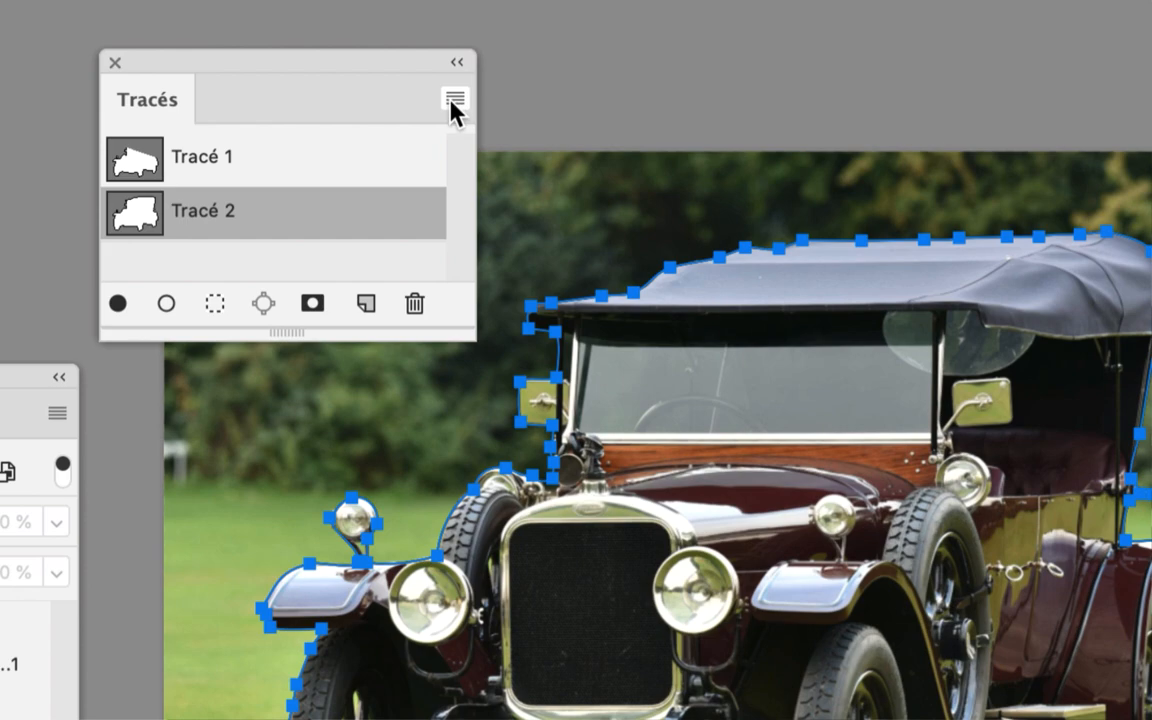
click(451, 102)
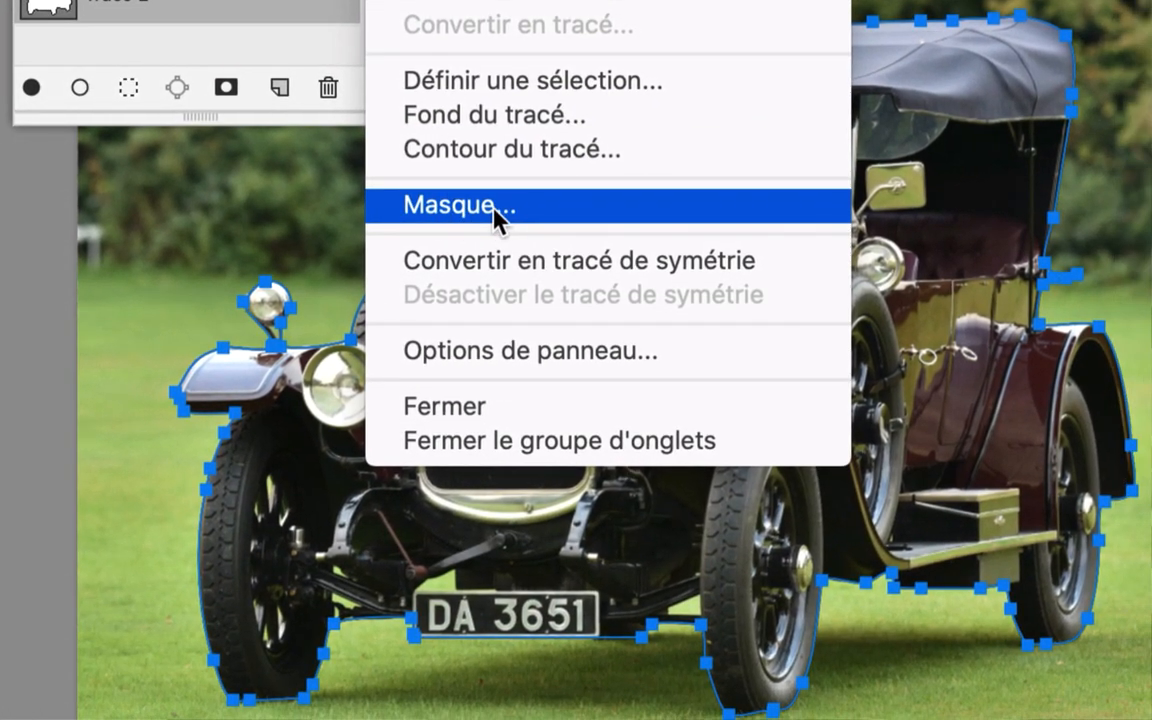
click(487, 214)
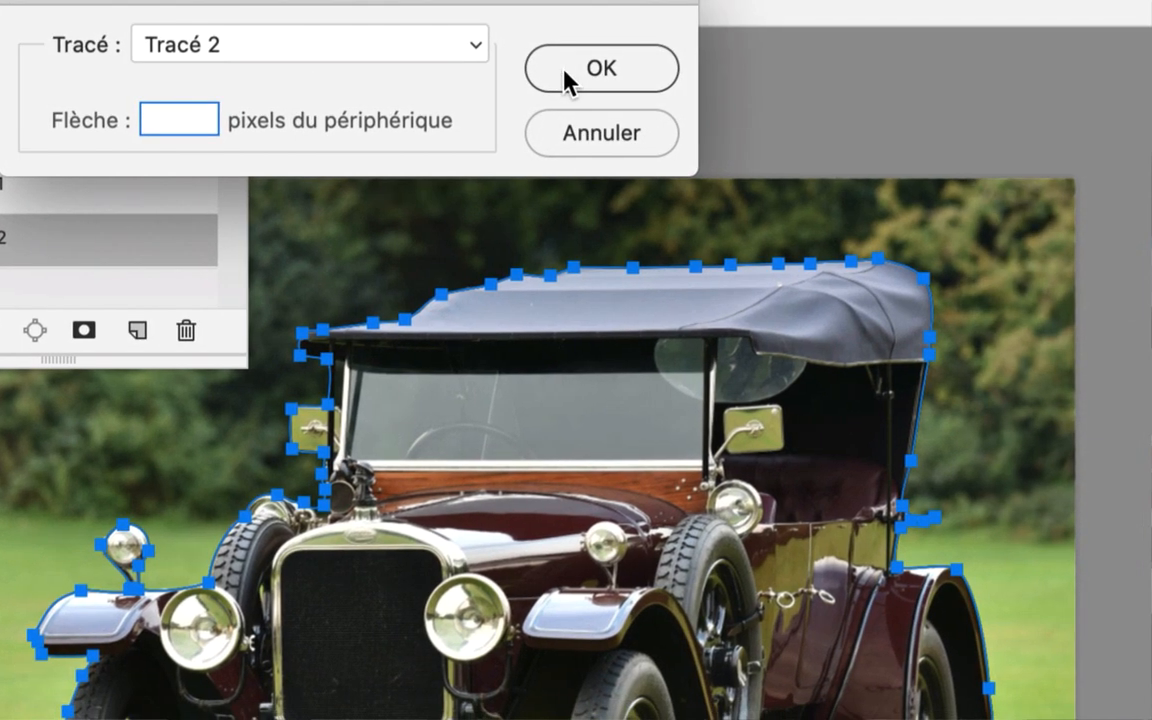
click(565, 78)
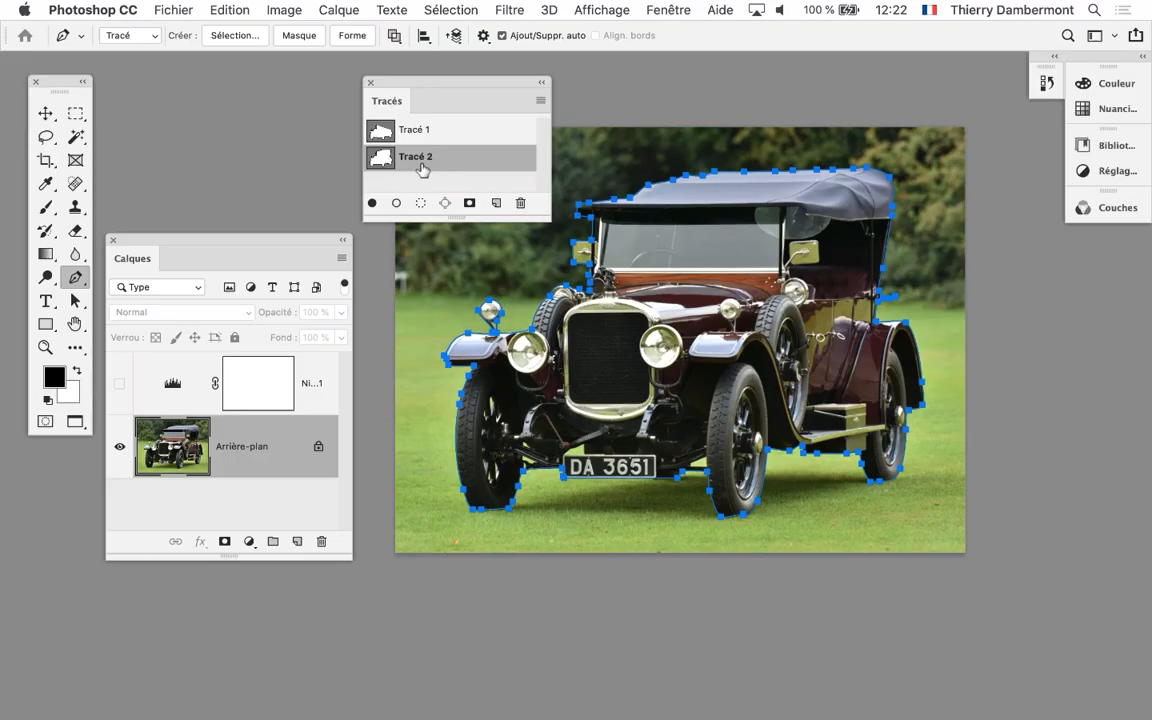
click(172, 9)
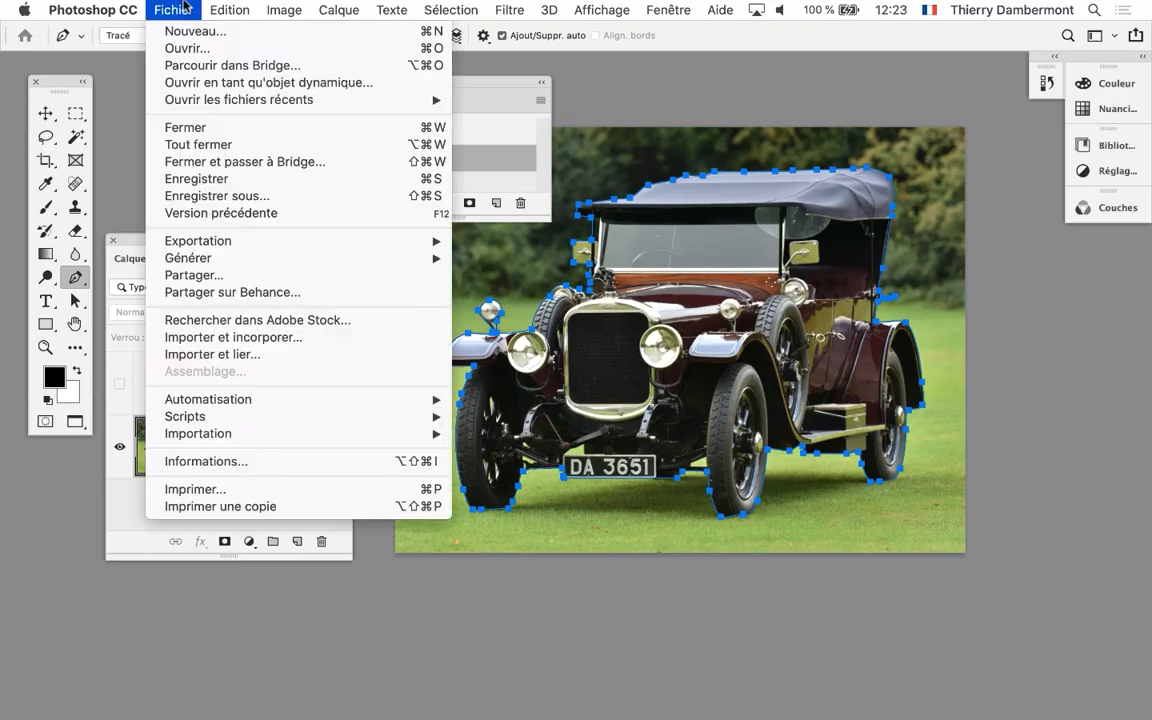
click(227, 180)
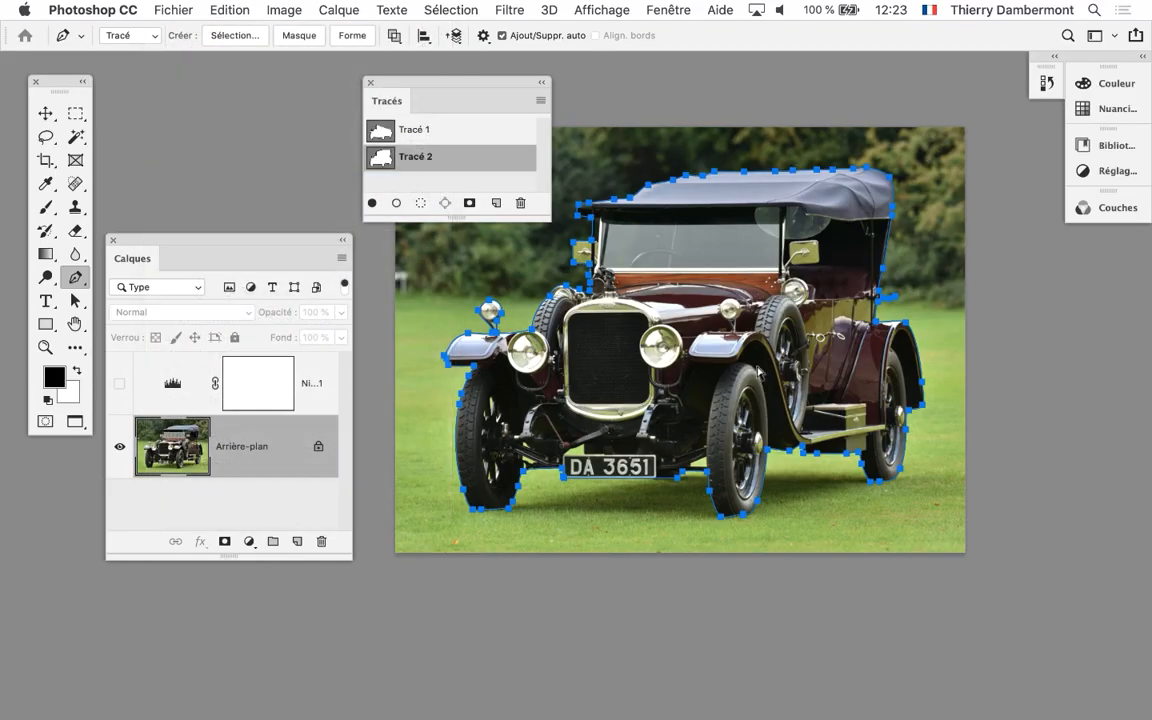
Switch to InDesign and check how the linked car photo on page 3 is displayed
key(super+Tab)
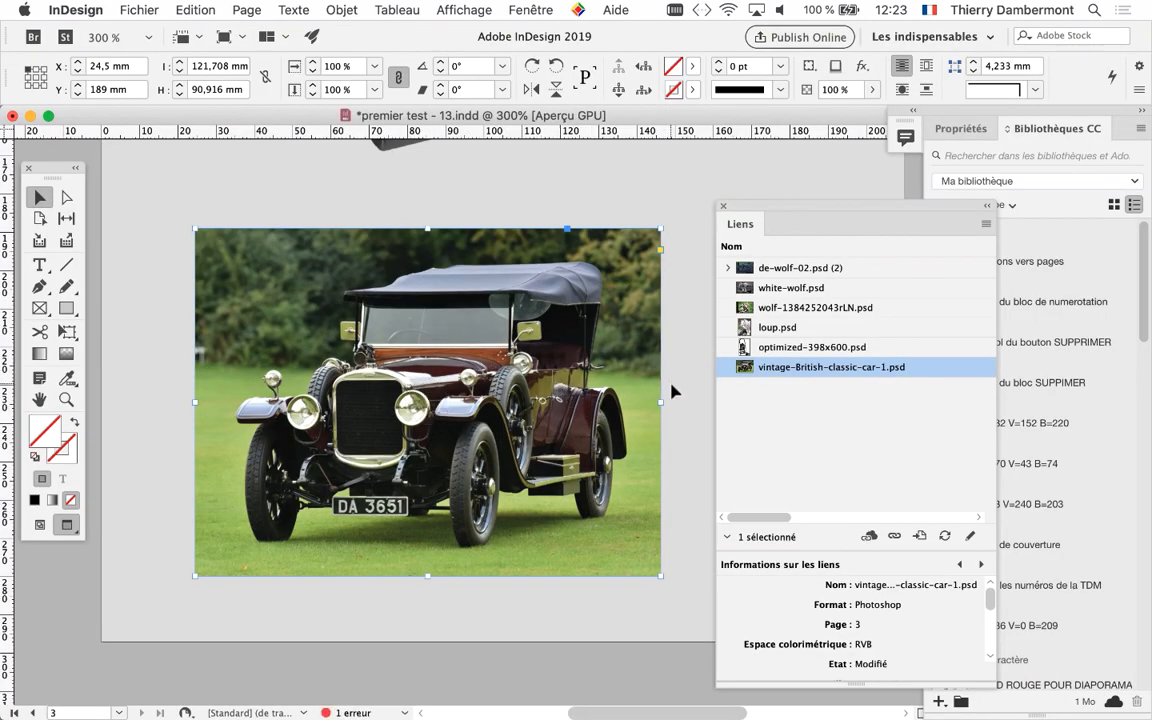
key(super+minus)
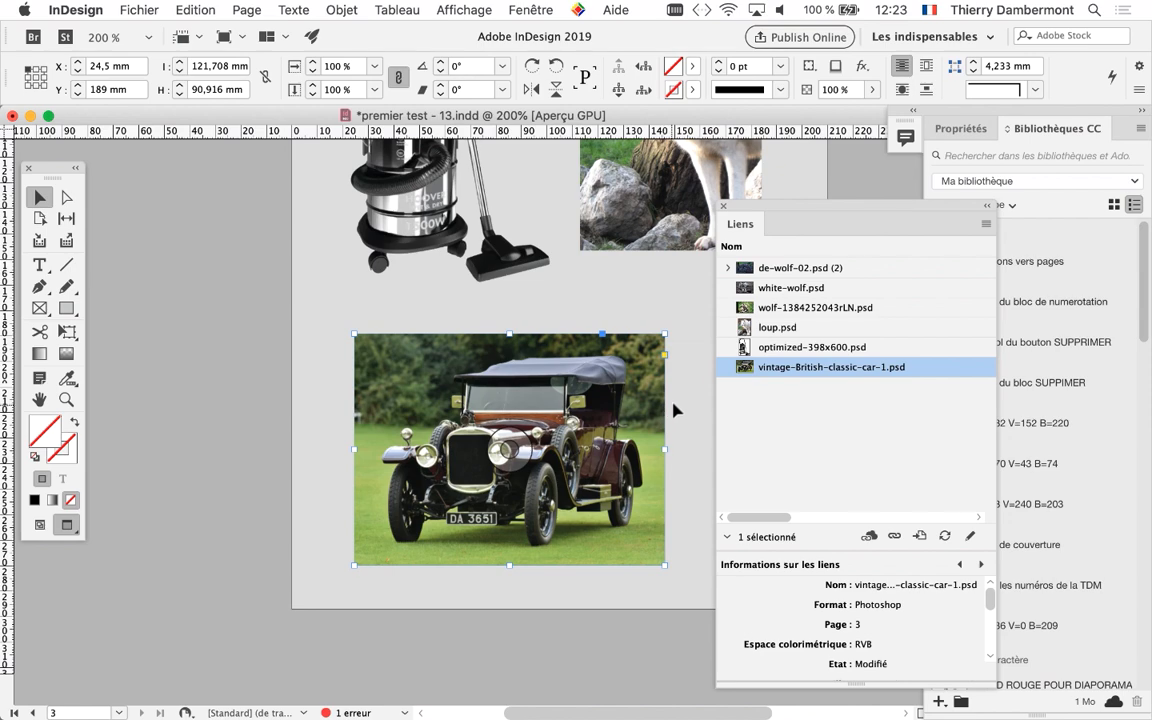
key(super+Tab)
key(super+Tab)
key(super+Tab)
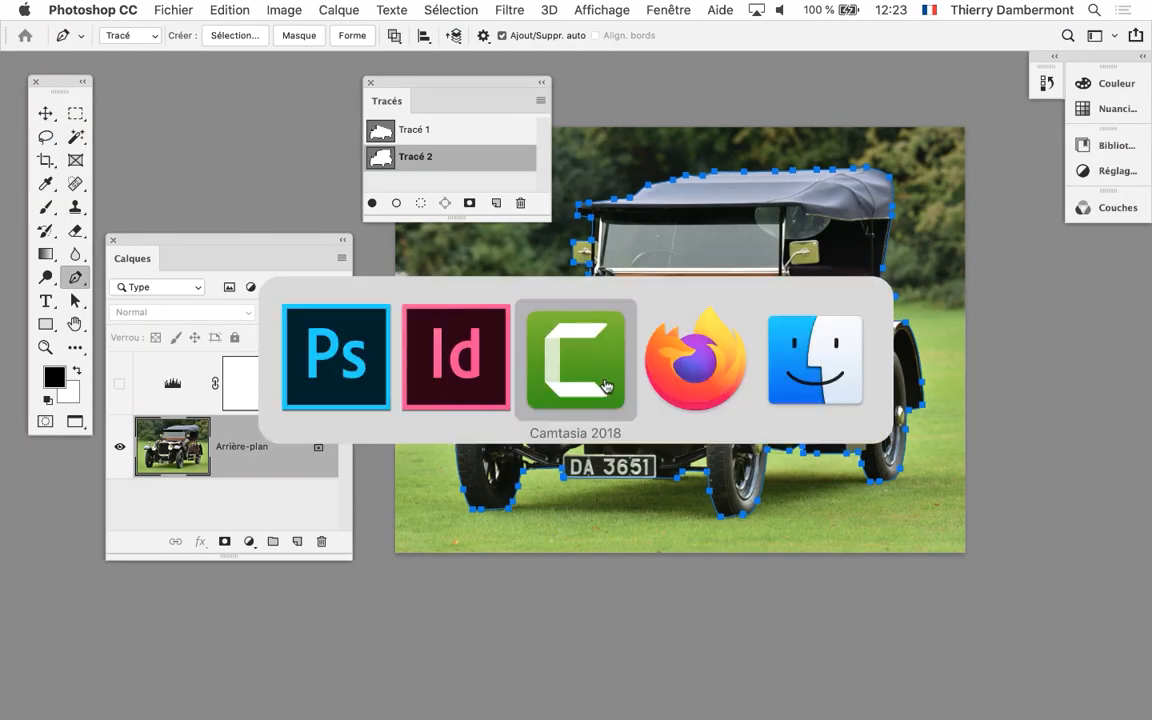
key(super+Tab)
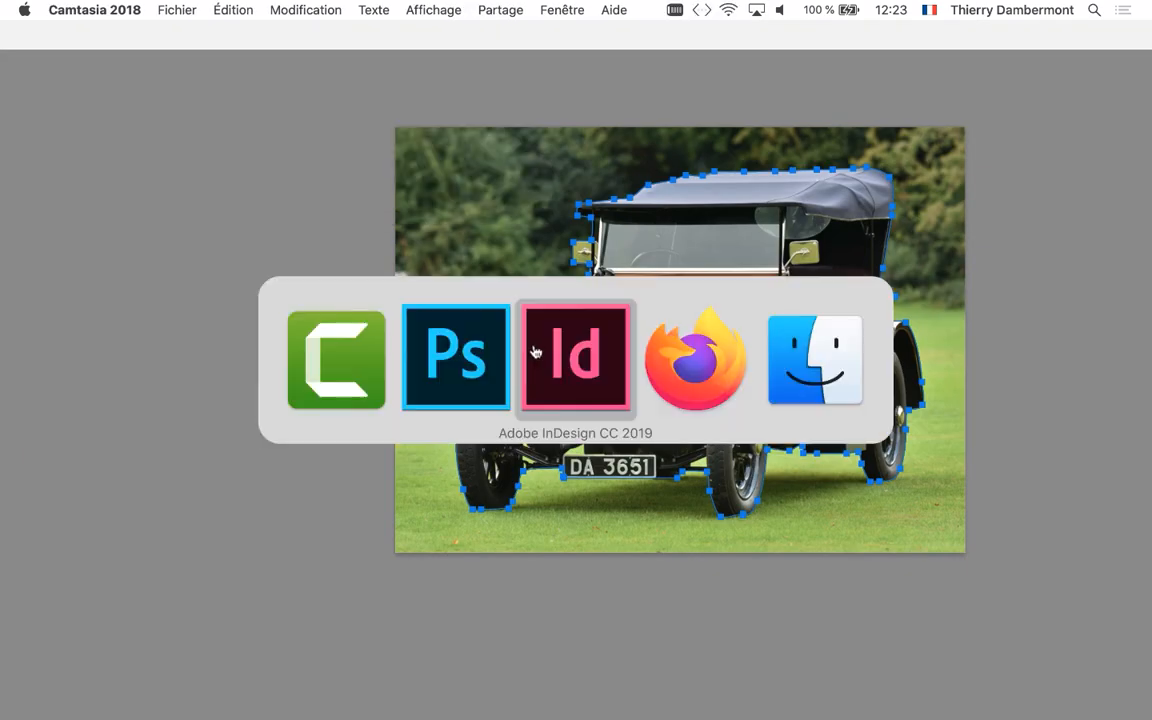
key(super+Tab)
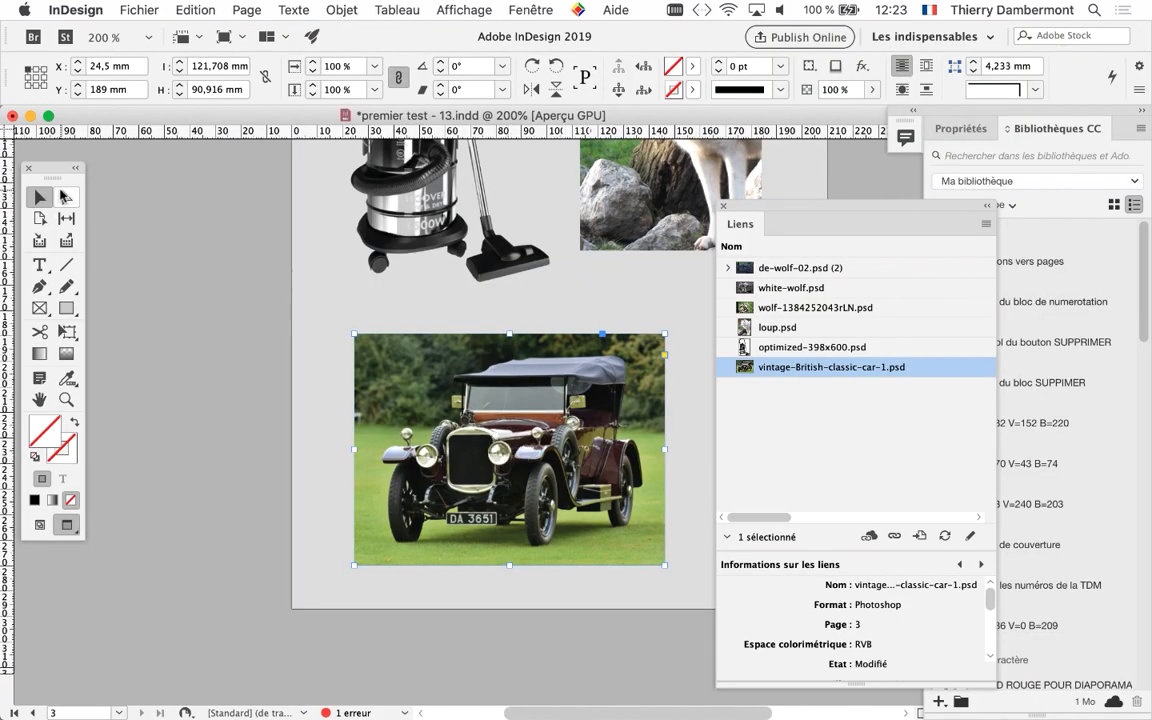
click(383, 298)
click(400, 352)
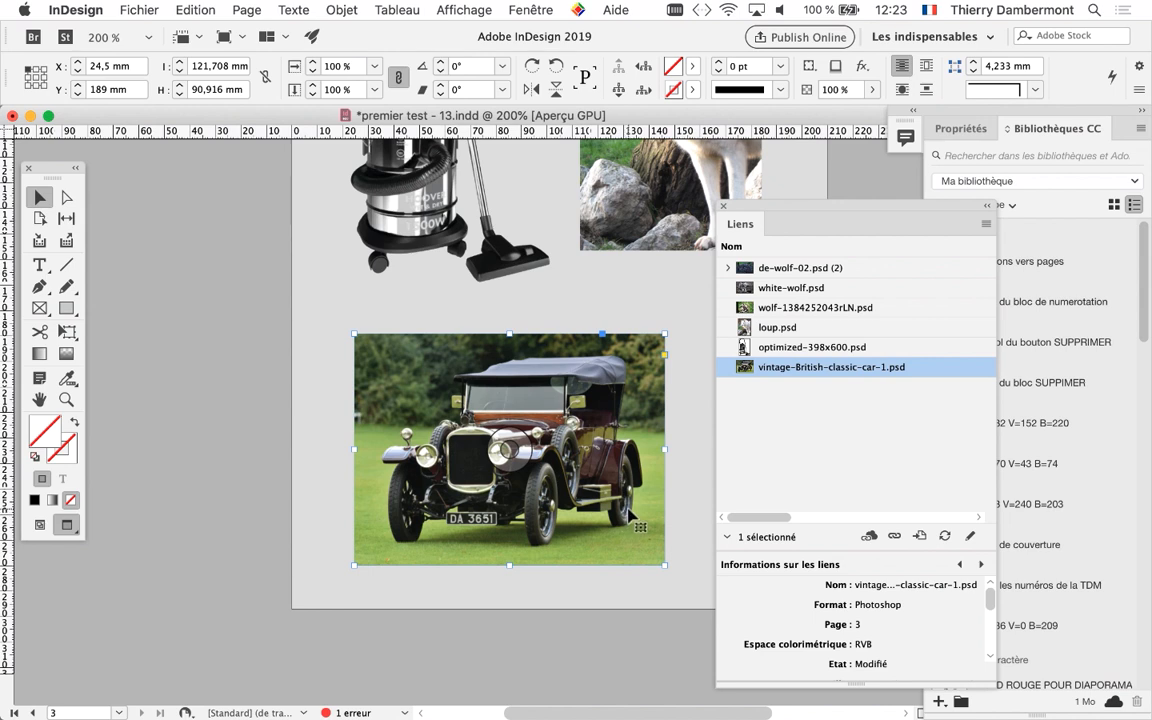
Alternate between Photoshop and InDesign to compare the outlined car with the linked photo on page 3, viewed at 300%
key(super+Tab)
key(super+Tab)
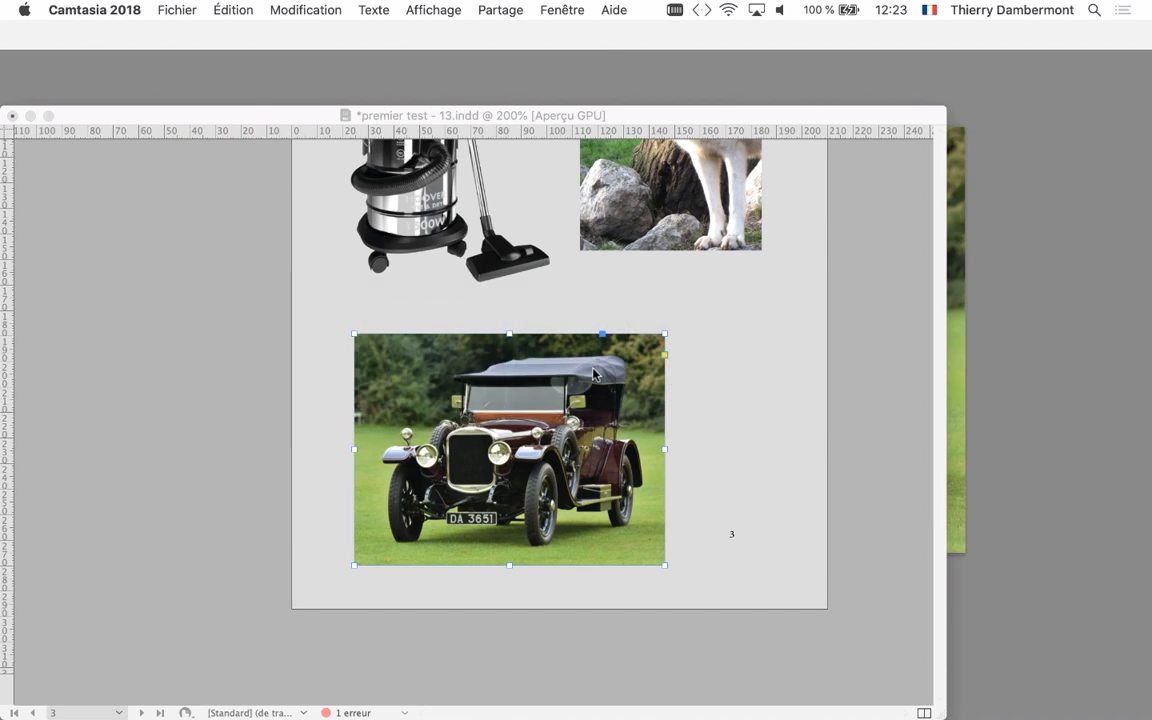
click(540, 116)
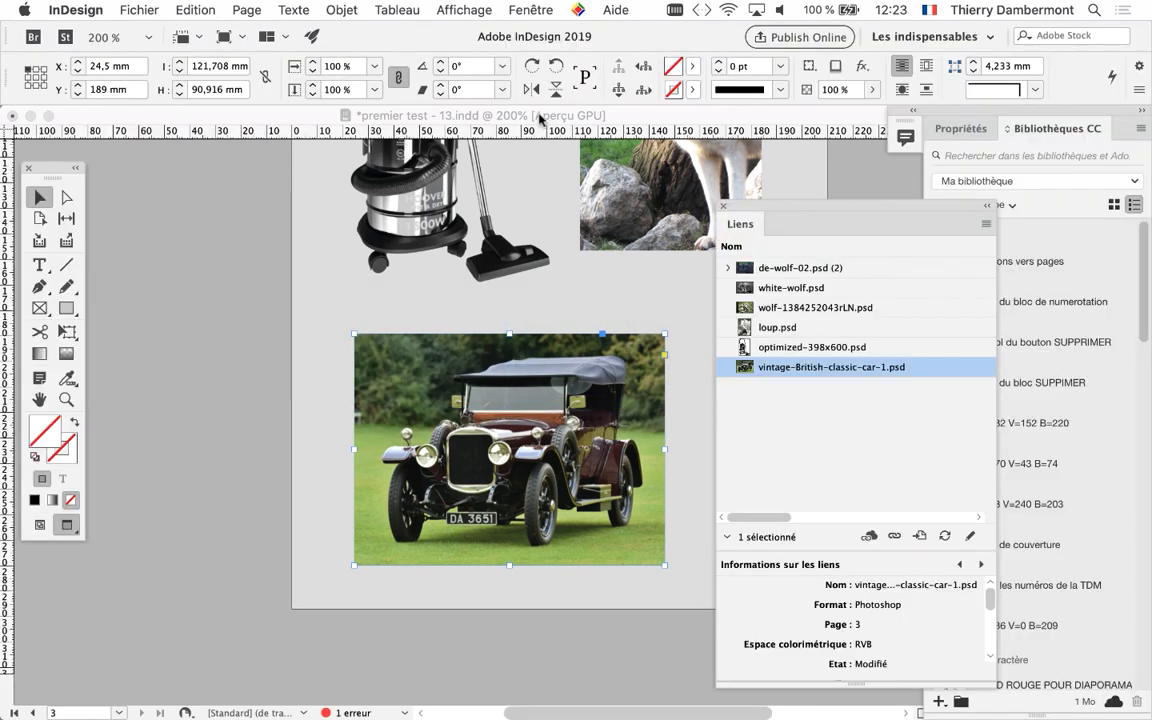
key(super+Tab)
key(super+Tab)
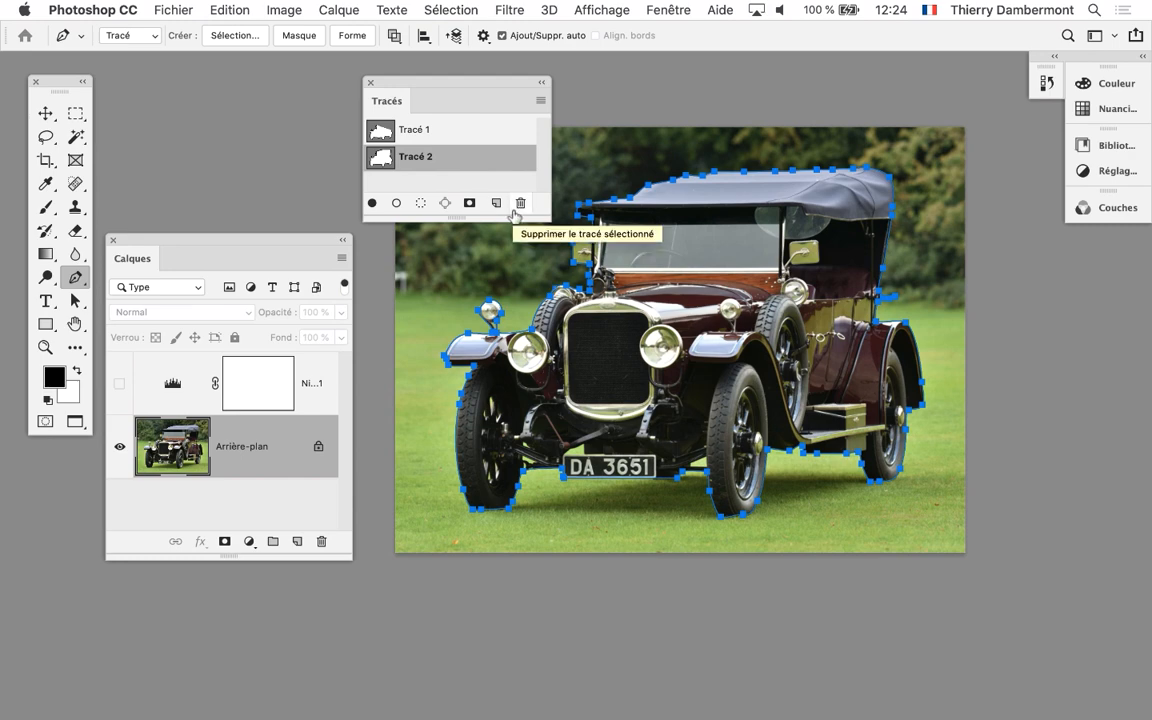
key(super+Tab)
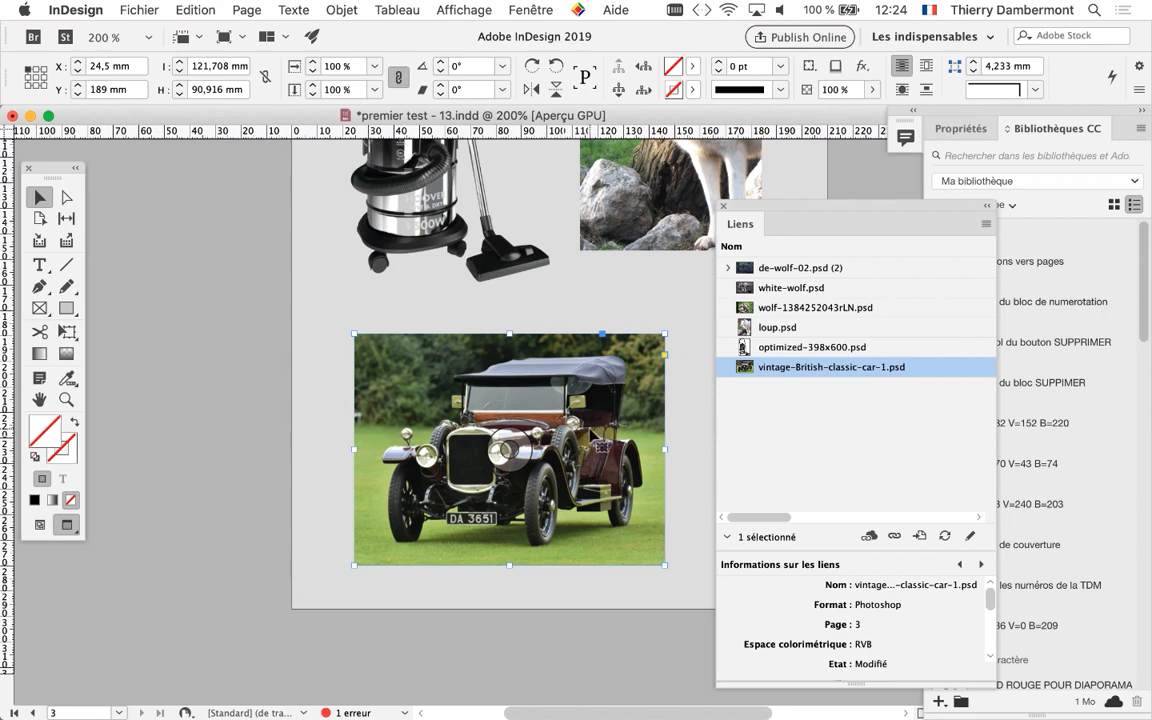
scroll(547, 454, up, 1)
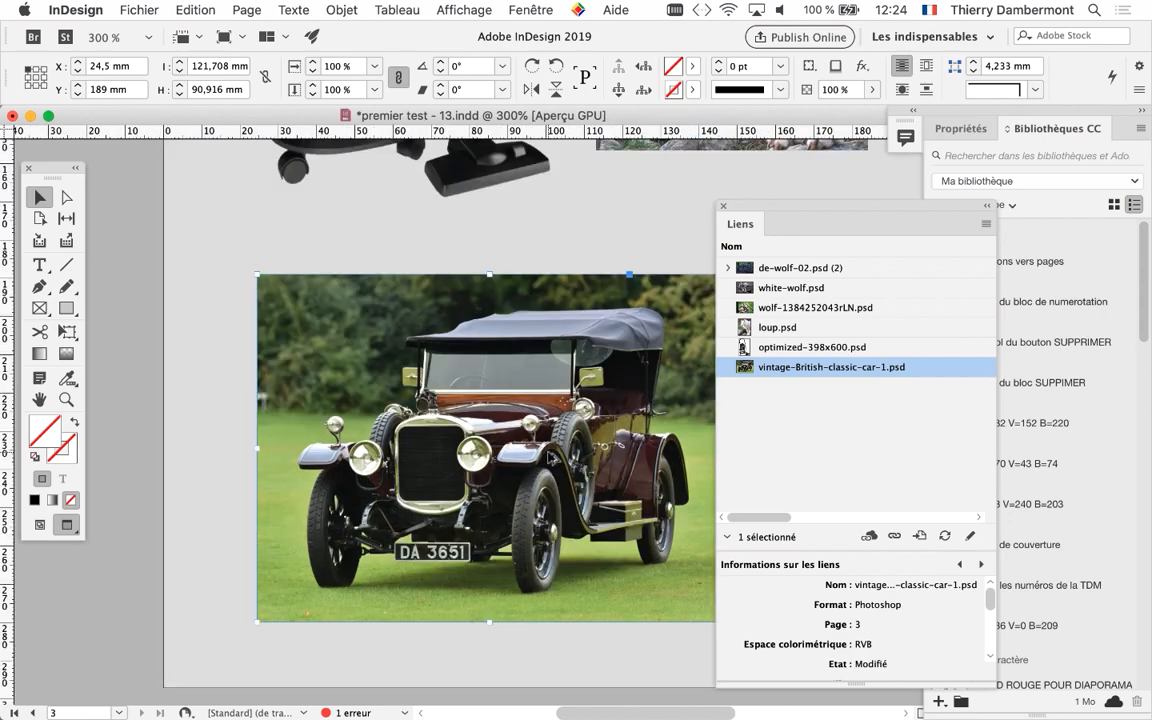
drag(547, 454, 486, 430)
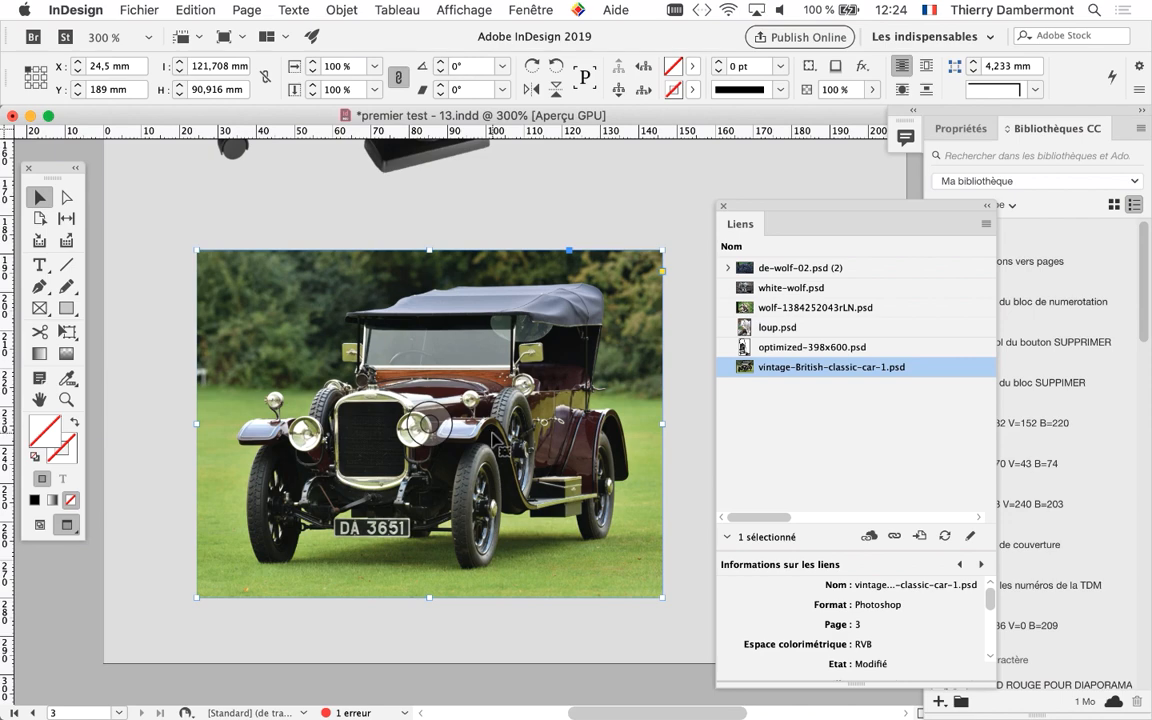
Switch to Photoshop and check which path is assigned in the clipping path settings, cancelling without changes
key(super+Tab)
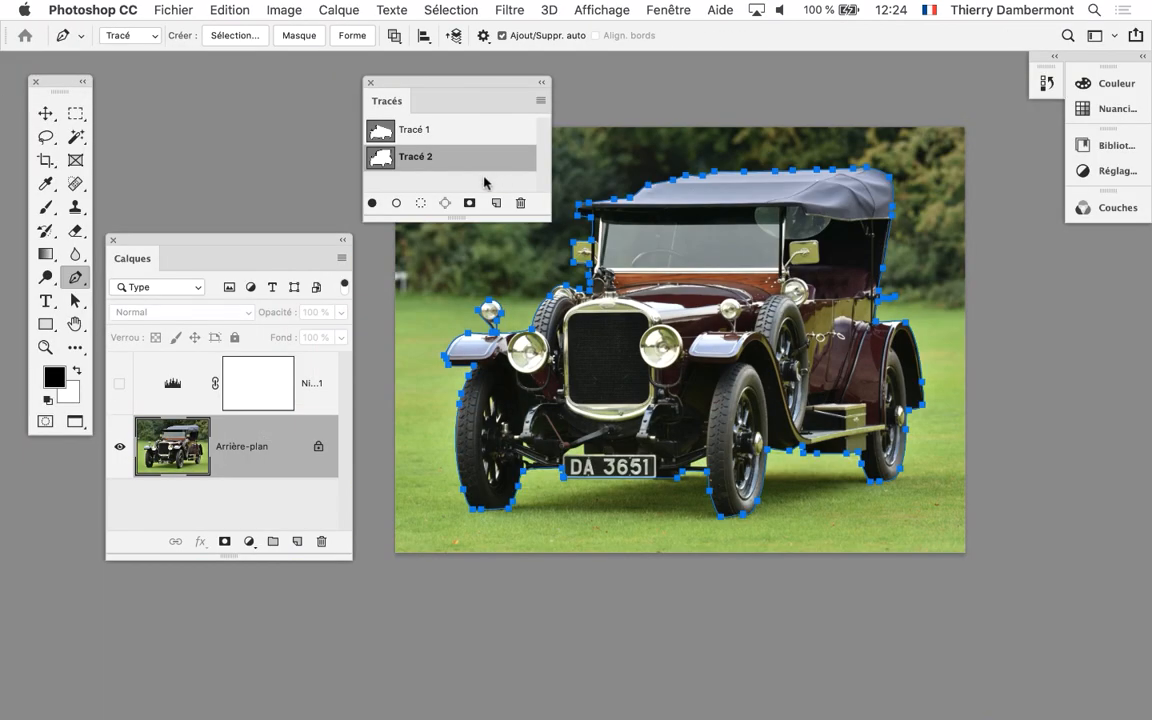
click(540, 100)
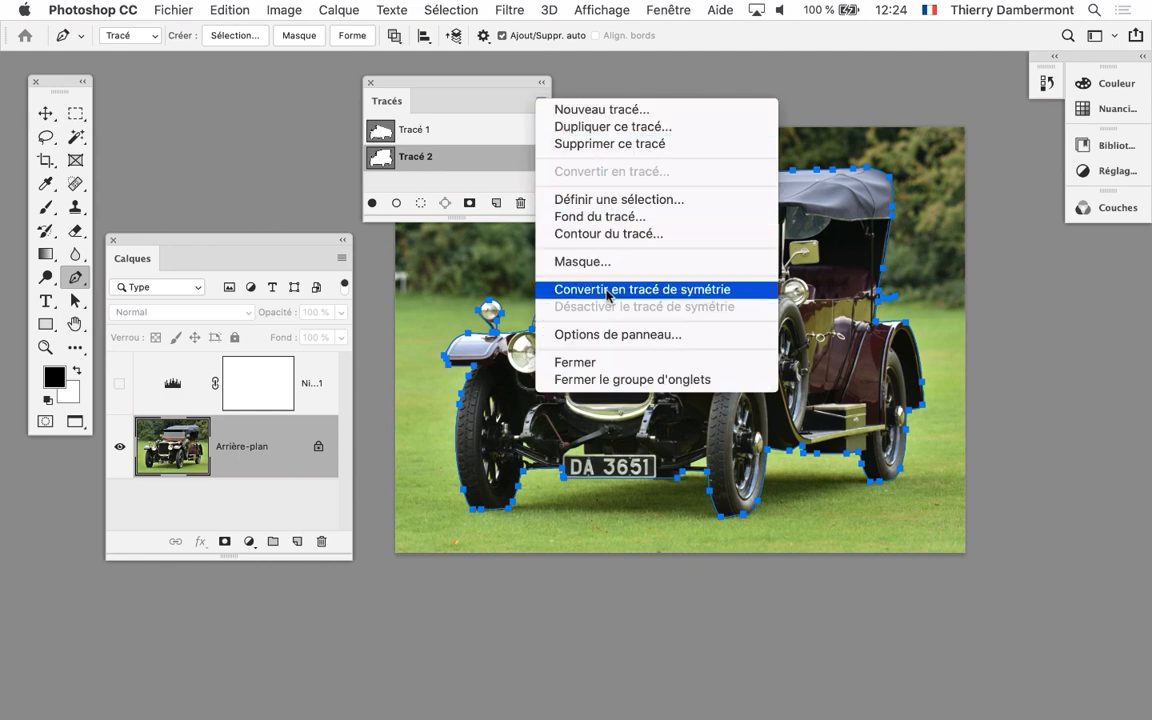
click(556, 262)
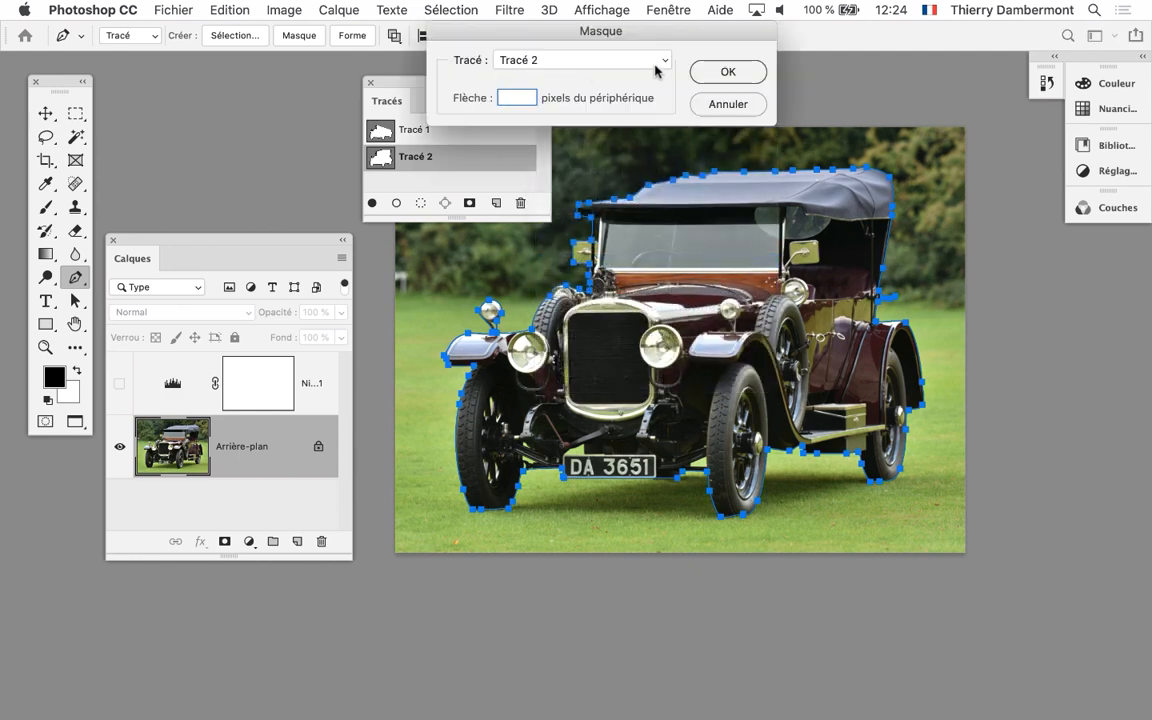
click(728, 104)
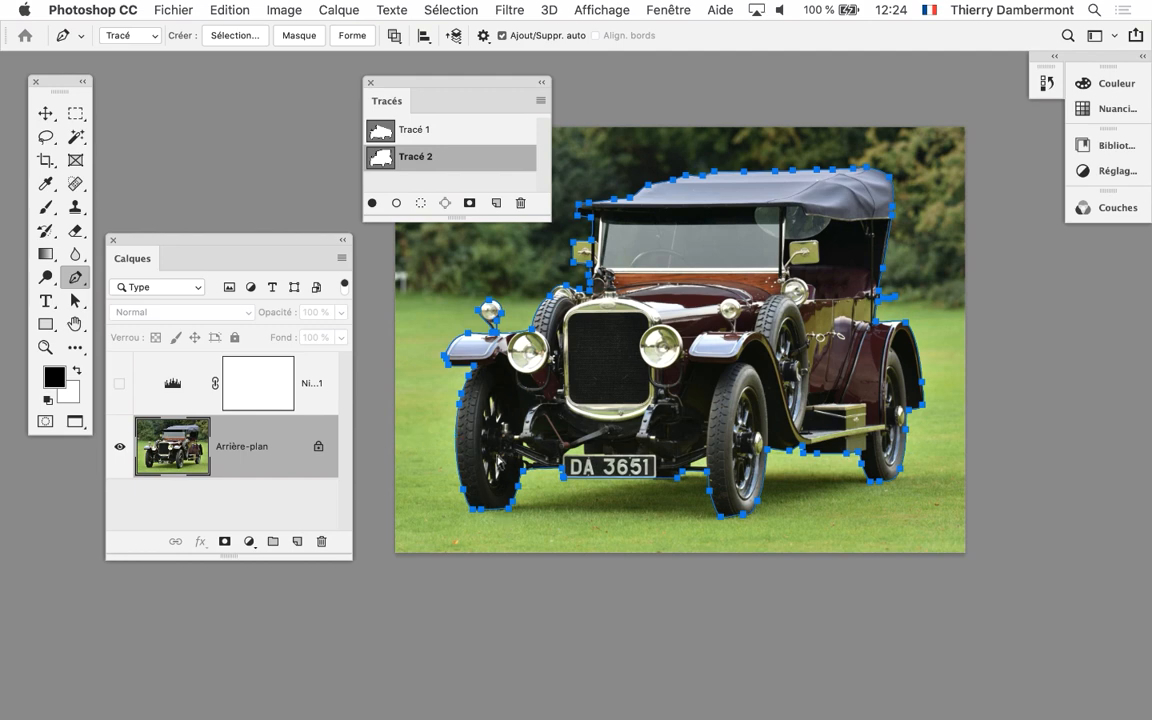
Switch to InDesign and close the document premier test - 13.indd
key(super+Tab)
key(super+Tab)
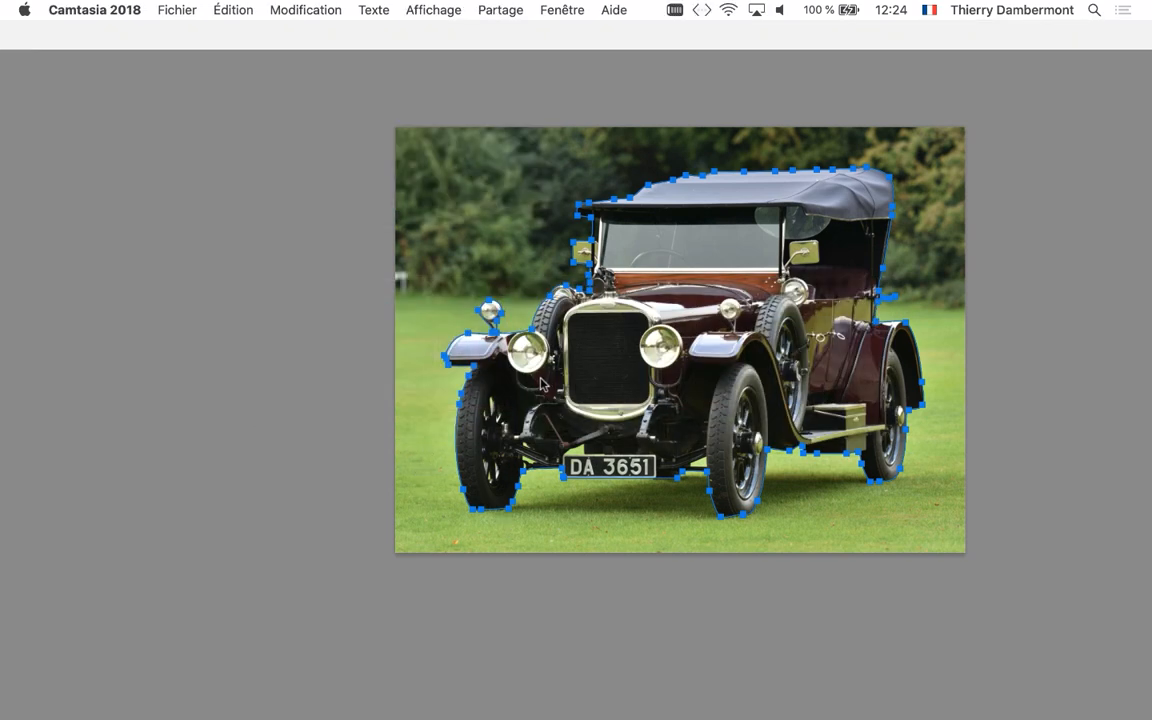
key(super+Tab)
key(super+Tab)
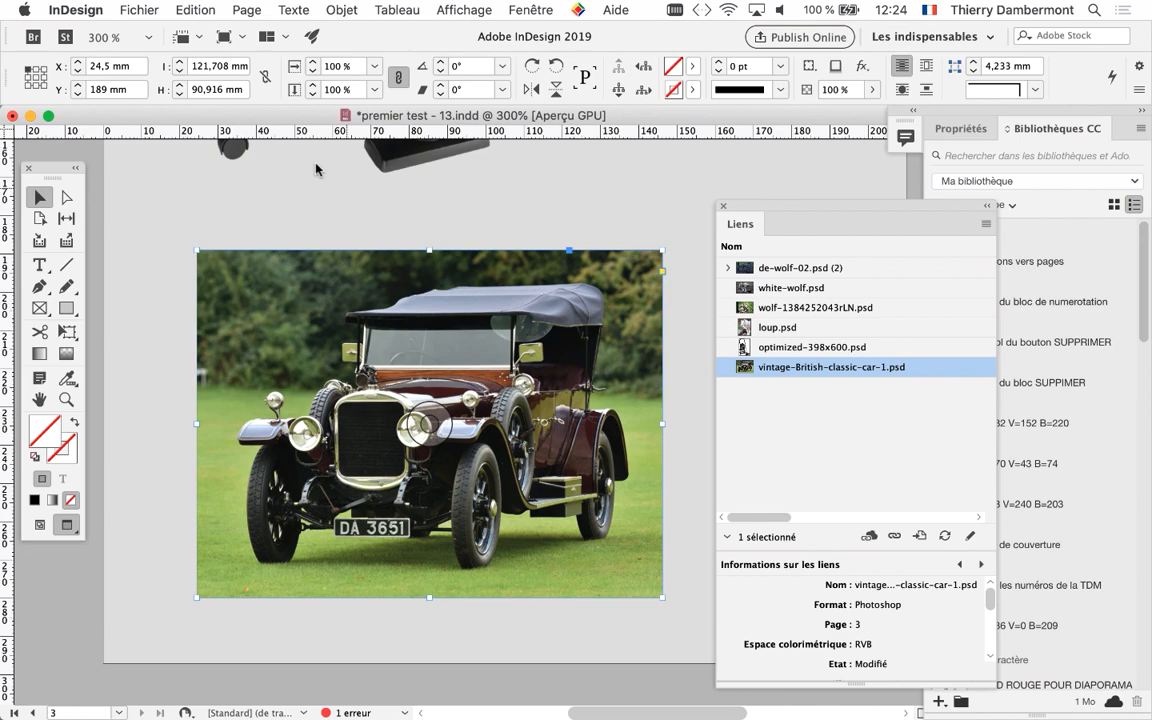
click(12, 116)
click(566, 389)
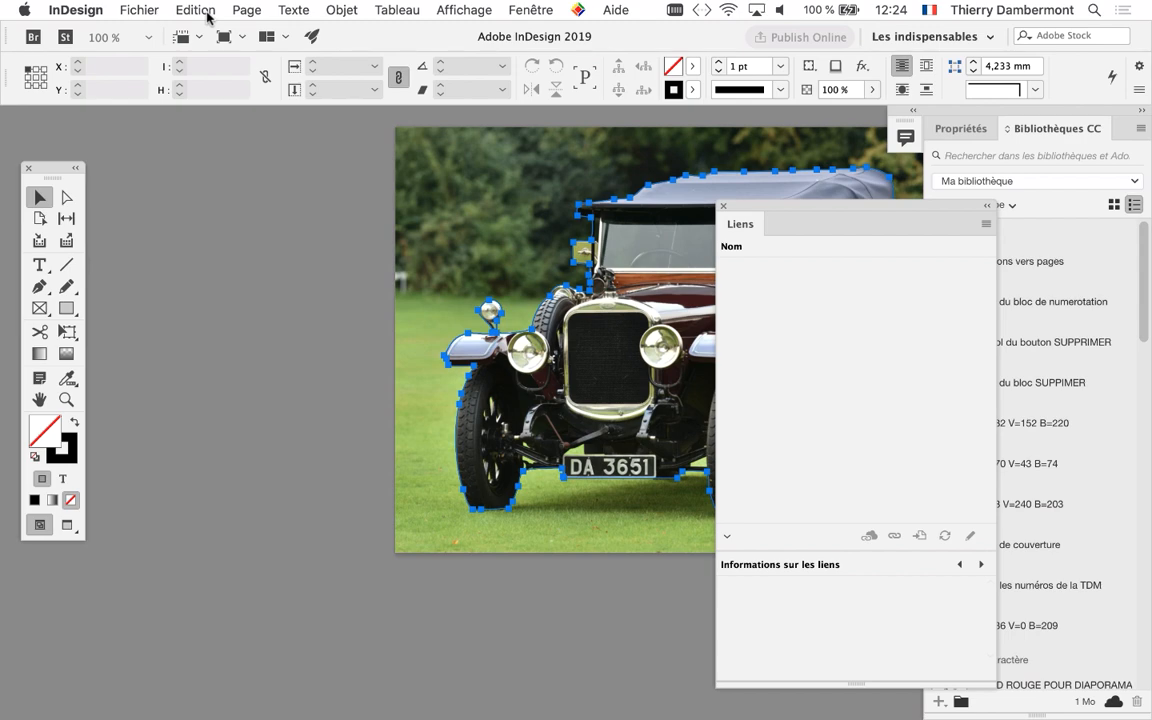
Reopen the recent document premier test - 13.indd and update its modified links
click(139, 10)
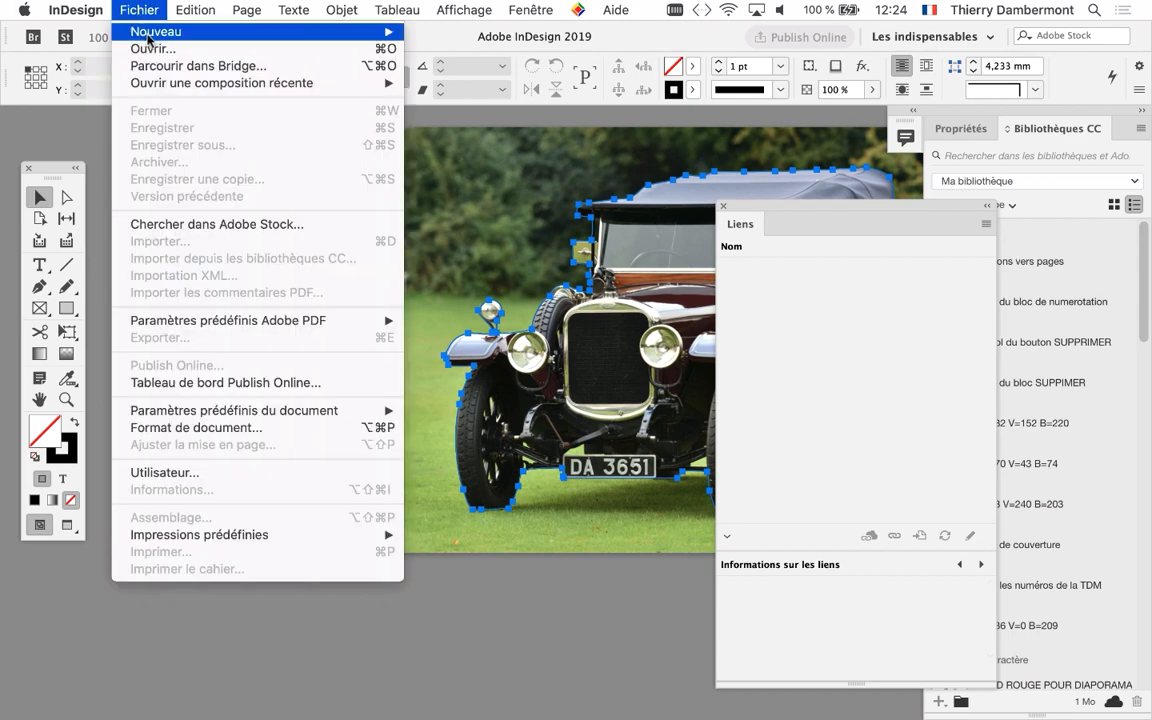
mouse_move(300, 83)
click(447, 88)
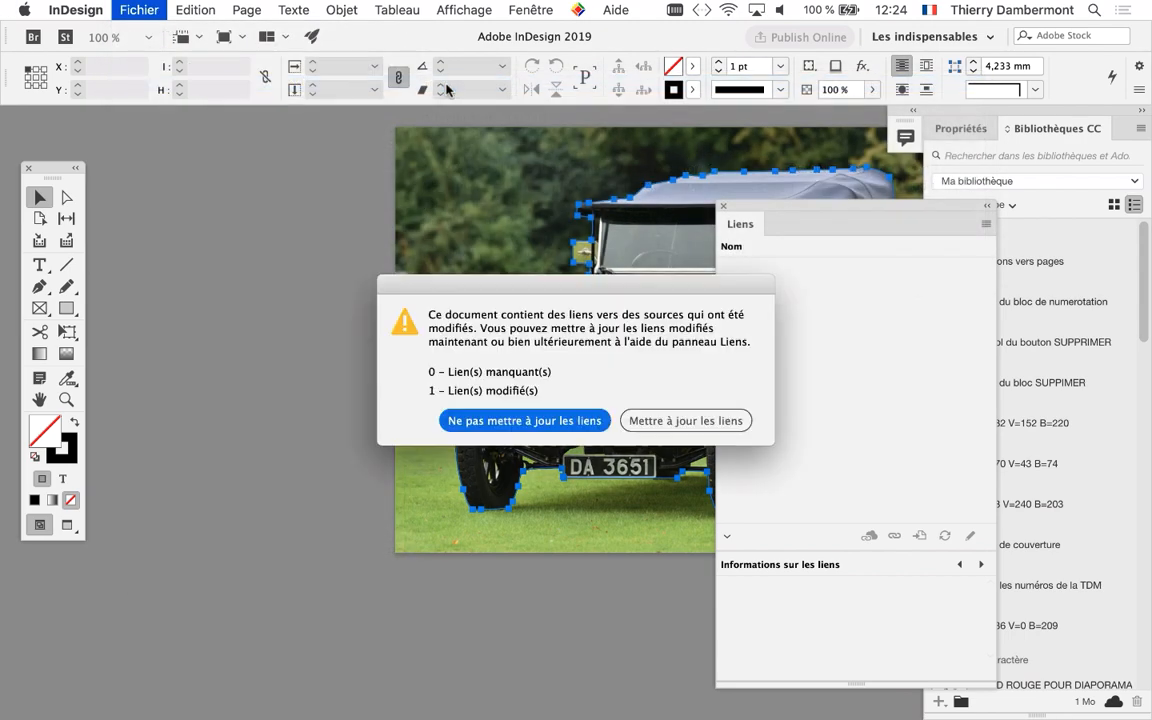
click(670, 421)
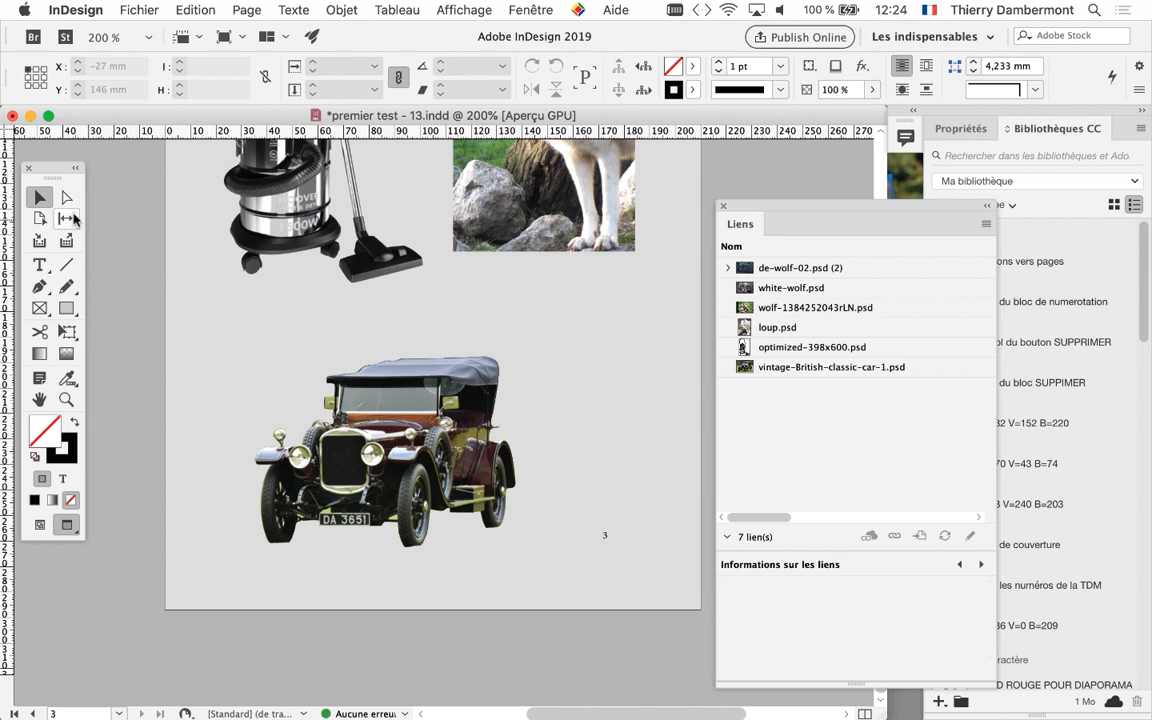
Select the cut-out car image on page 3 and examine its edges at 300%
click(413, 425)
click(408, 407)
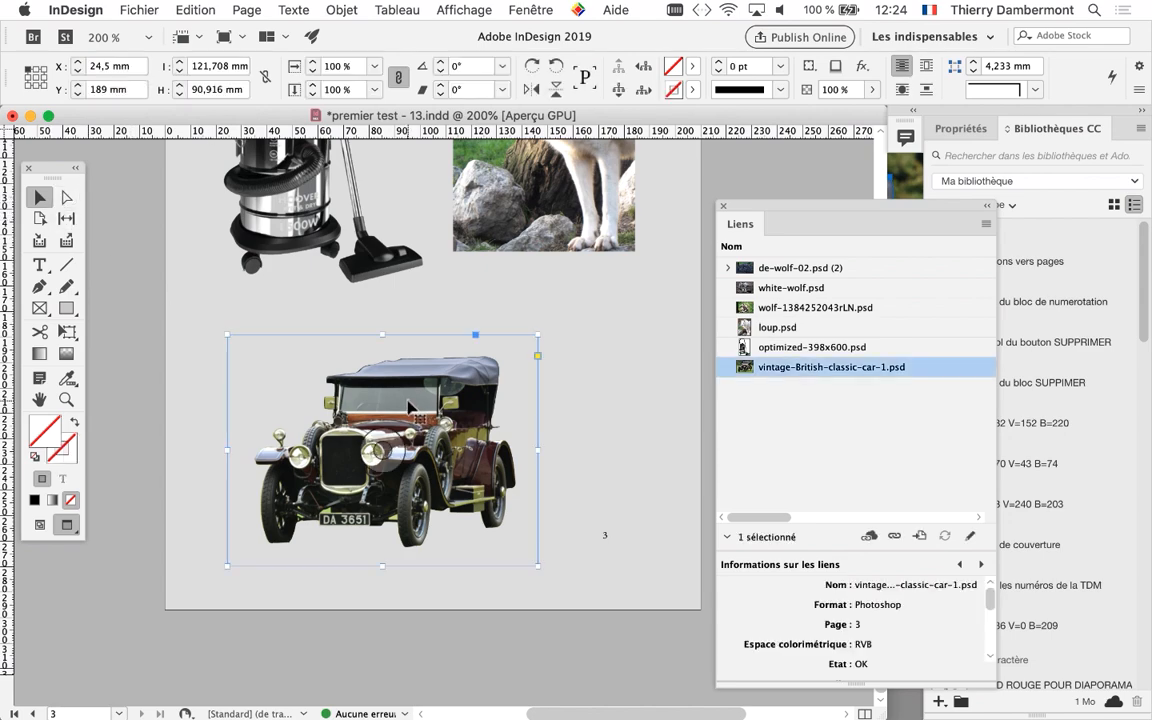
key(super+equal)
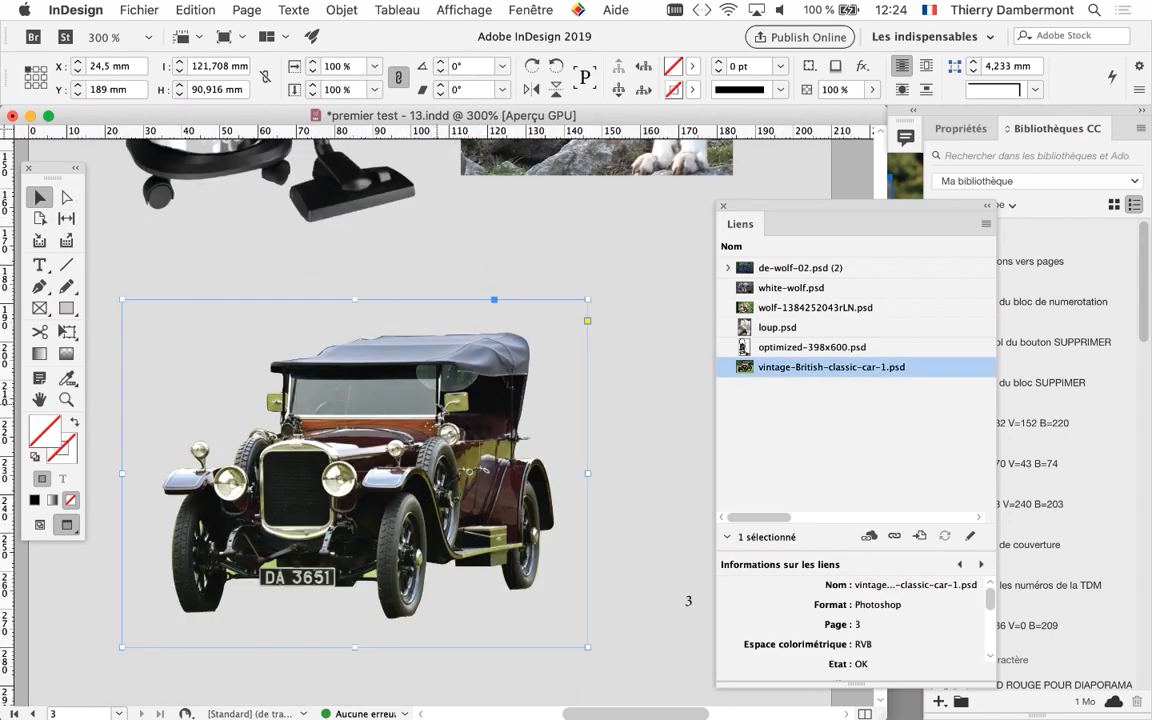
Move the Liens panel off the Bibliothèques CC panel, and switch back to Photoshop
click(528, 10)
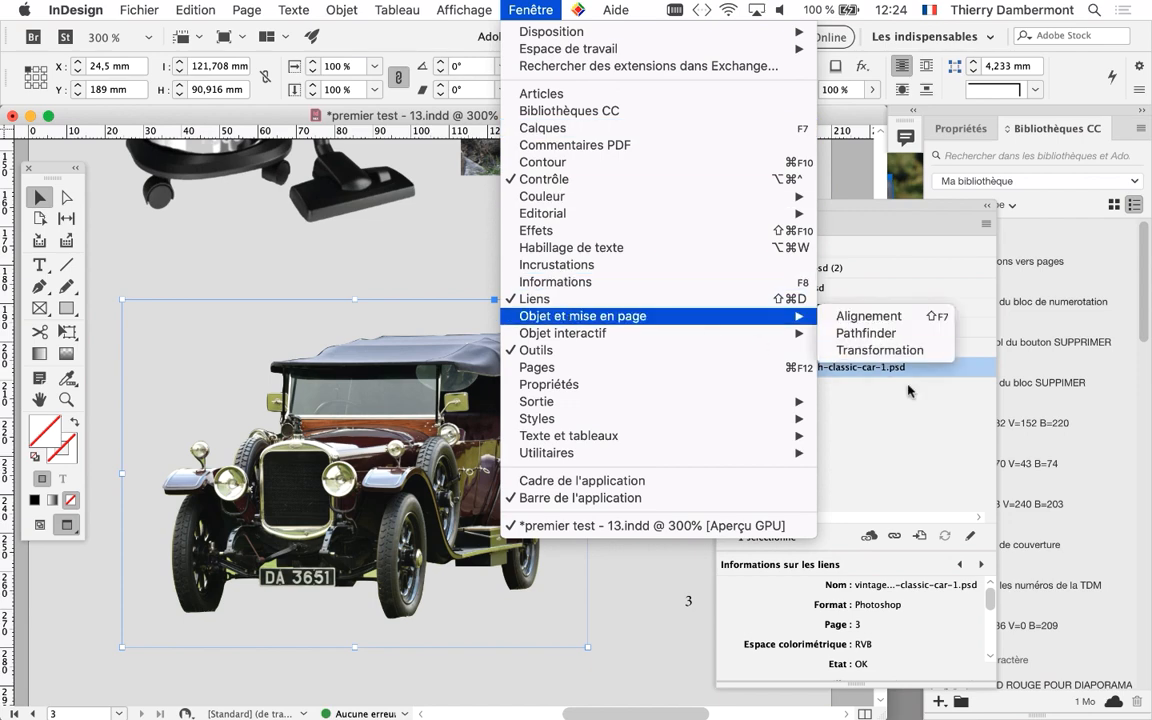
click(931, 424)
drag(764, 208, 676, 100)
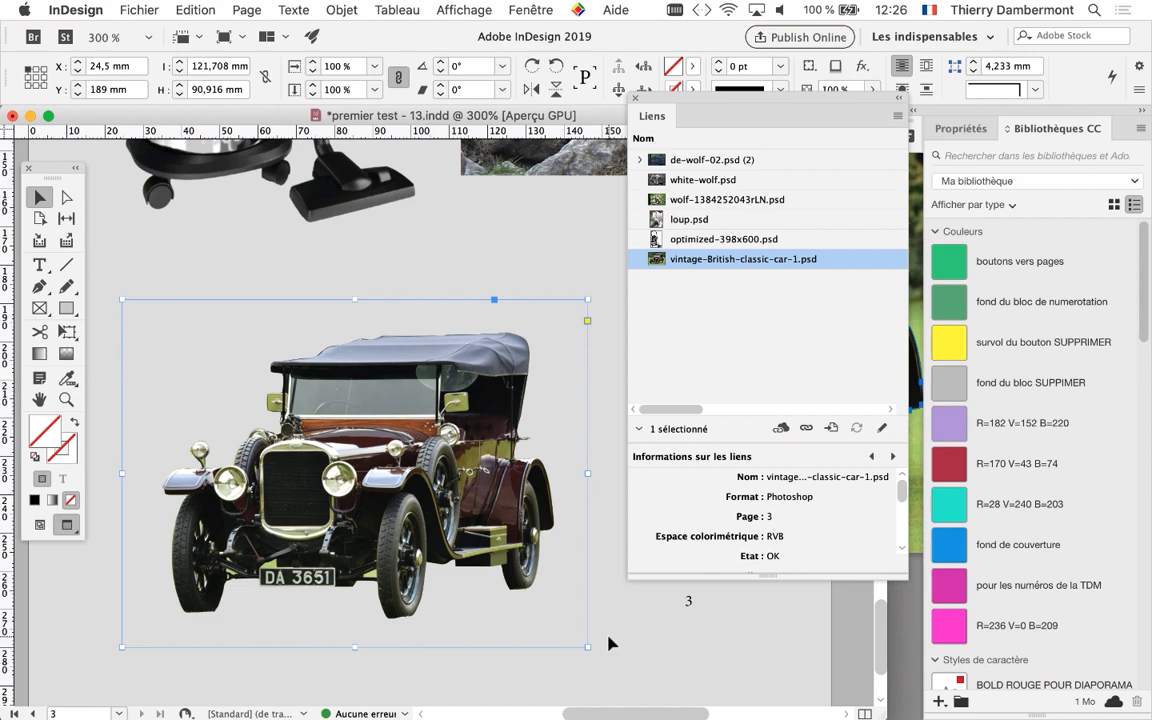
key(super+Tab)
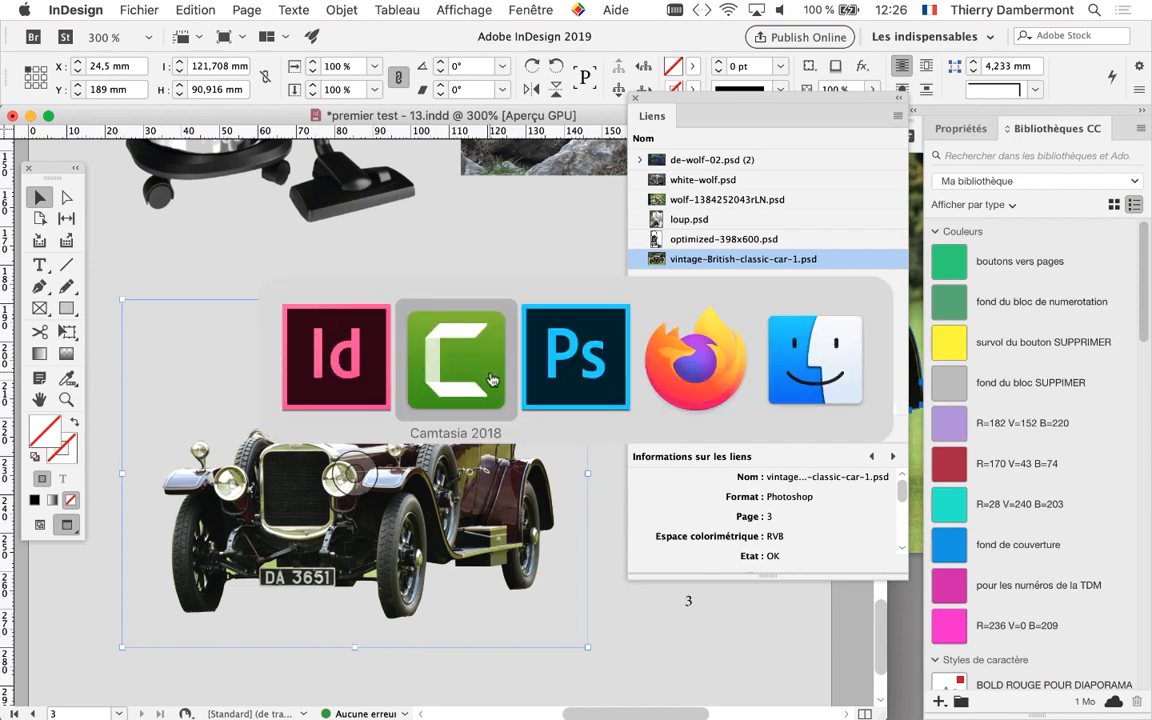
click(560, 380)
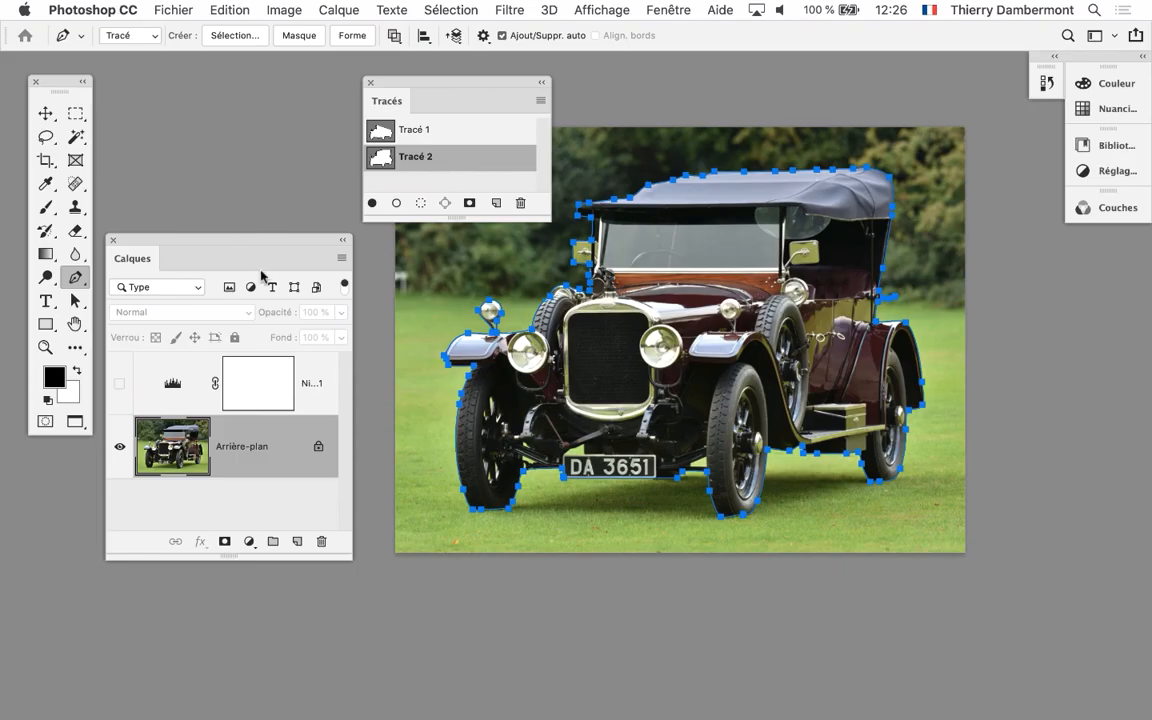
Switch to InDesign, reduce the view of page 3 to 200%, and deselect the cut-out car image
key(super+Tab)
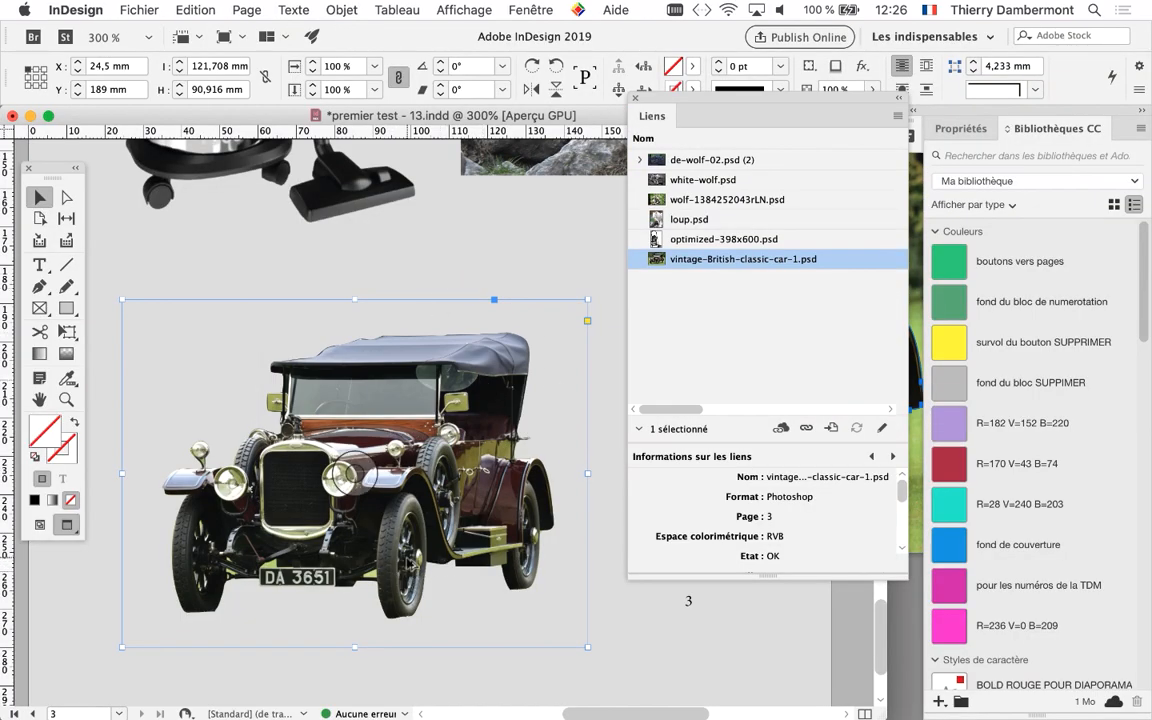
key(super+minus)
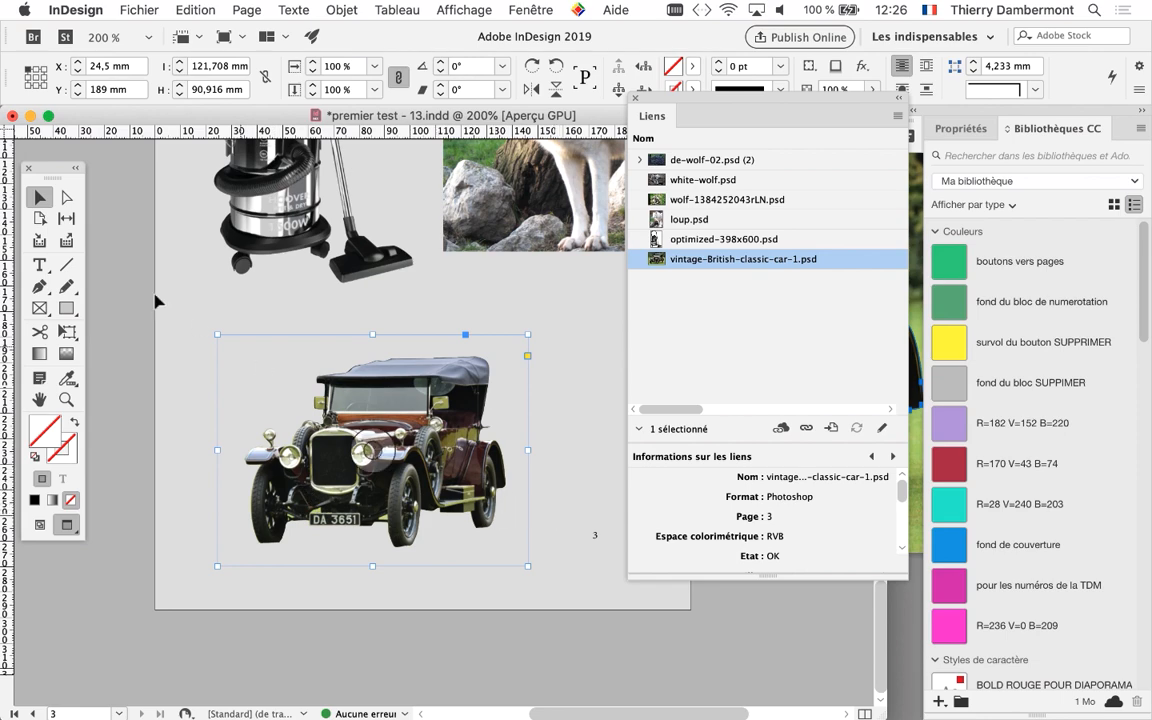
click(135, 312)
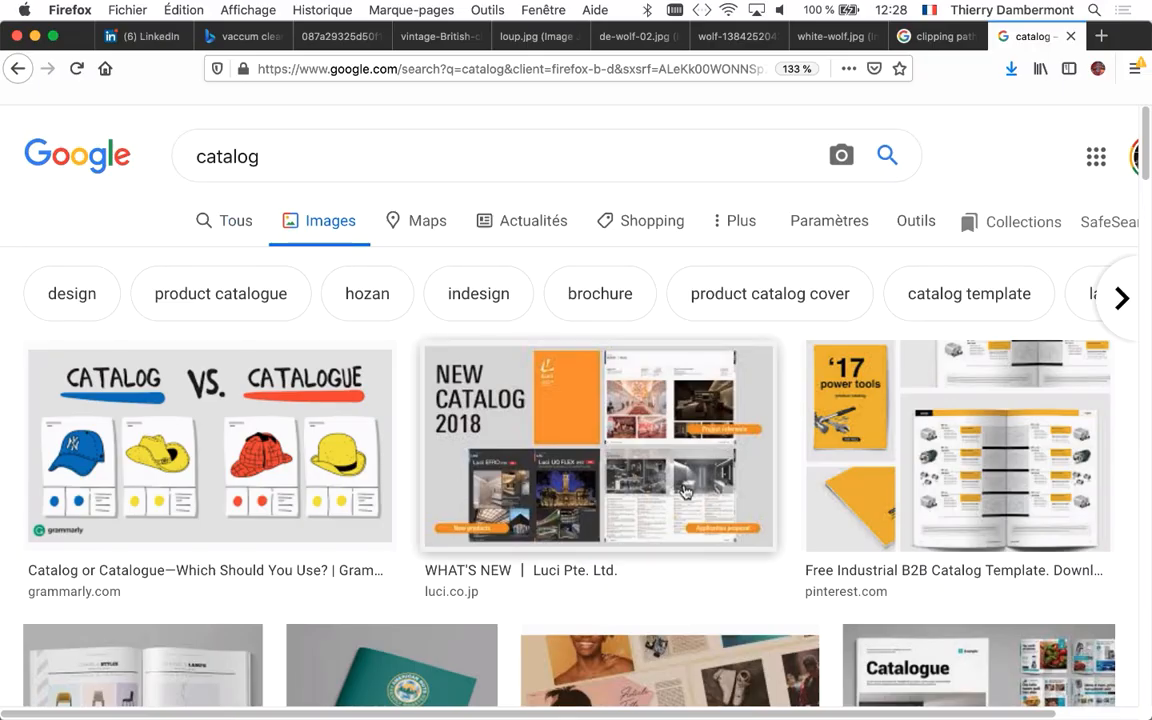
In Firefox, examine the Google image results for "catalog" for product layouts that use cut-out images
scroll(686, 493, down, 3)
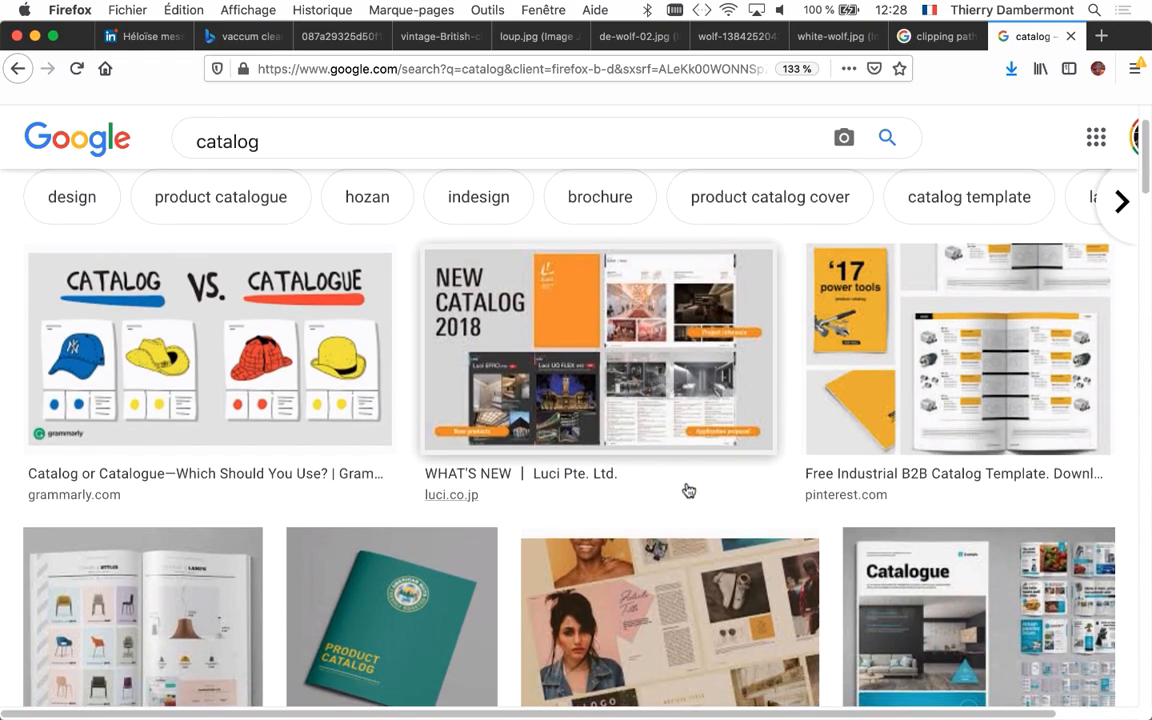
scroll(686, 489, down, 7)
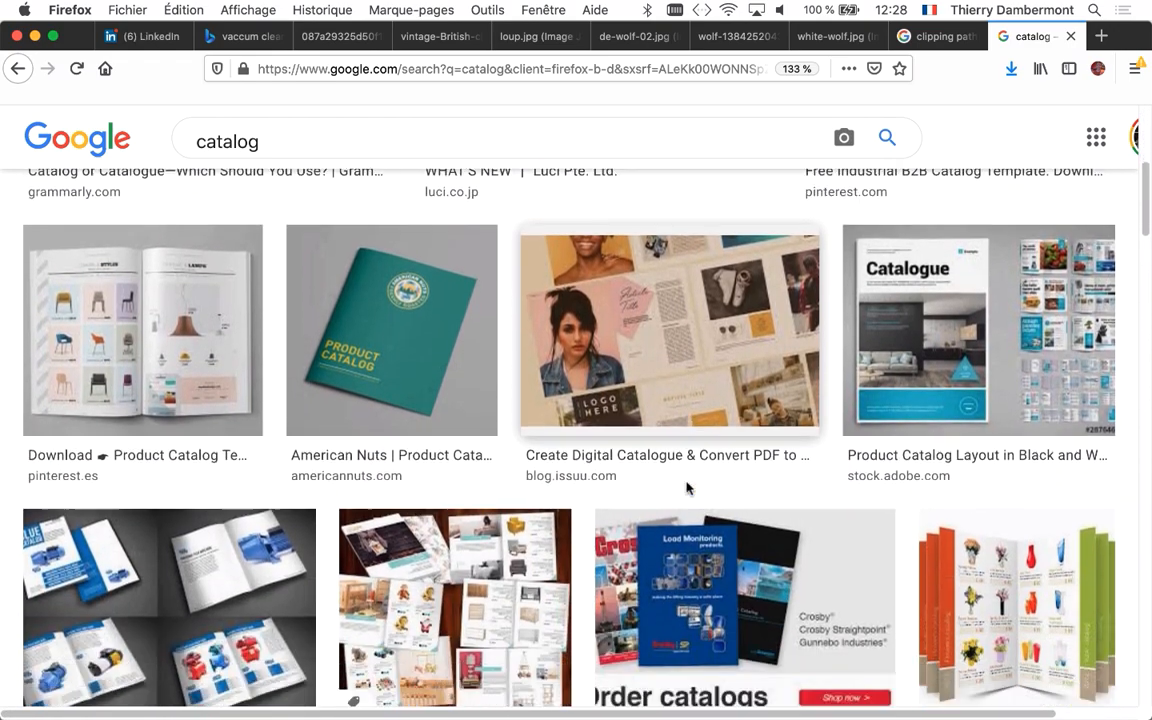
scroll(689, 489, down, 4)
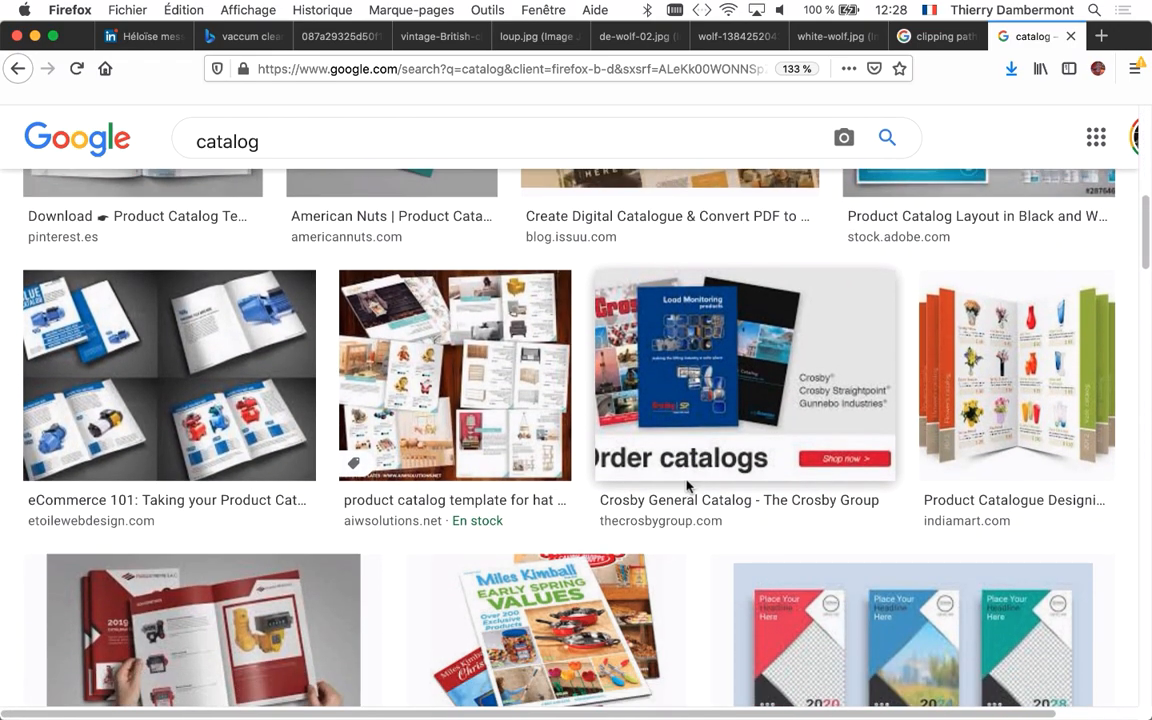
scroll(688, 485, down, 6)
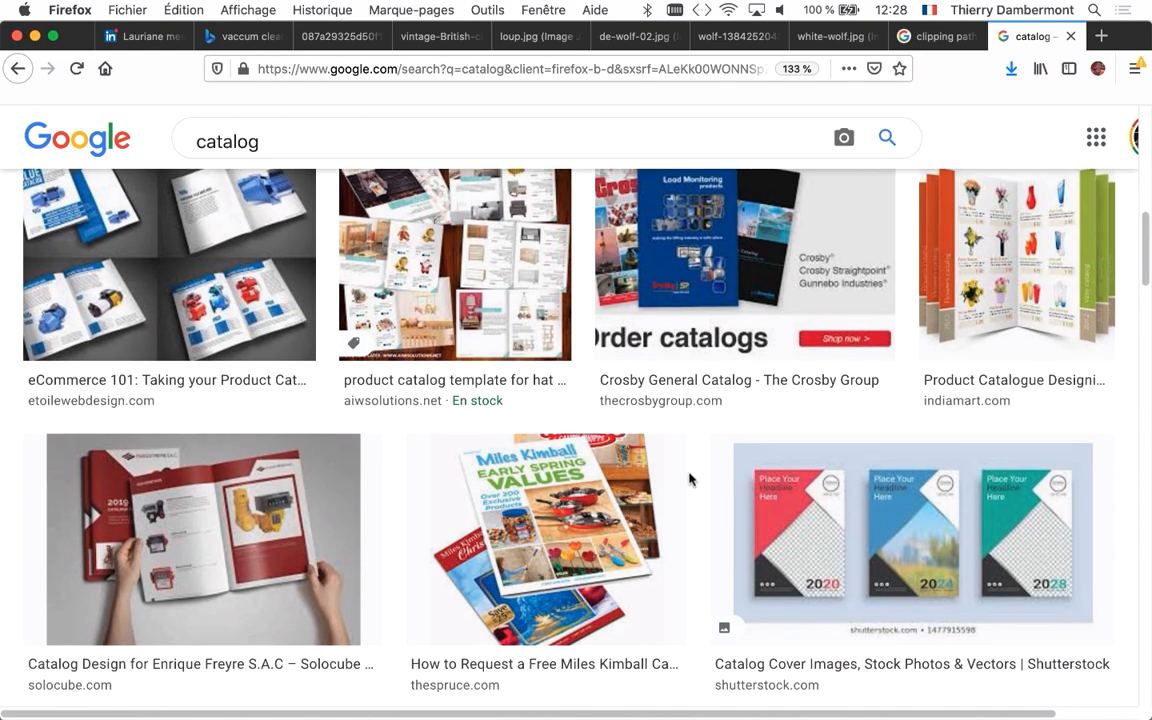
scroll(689, 478, down, 4)
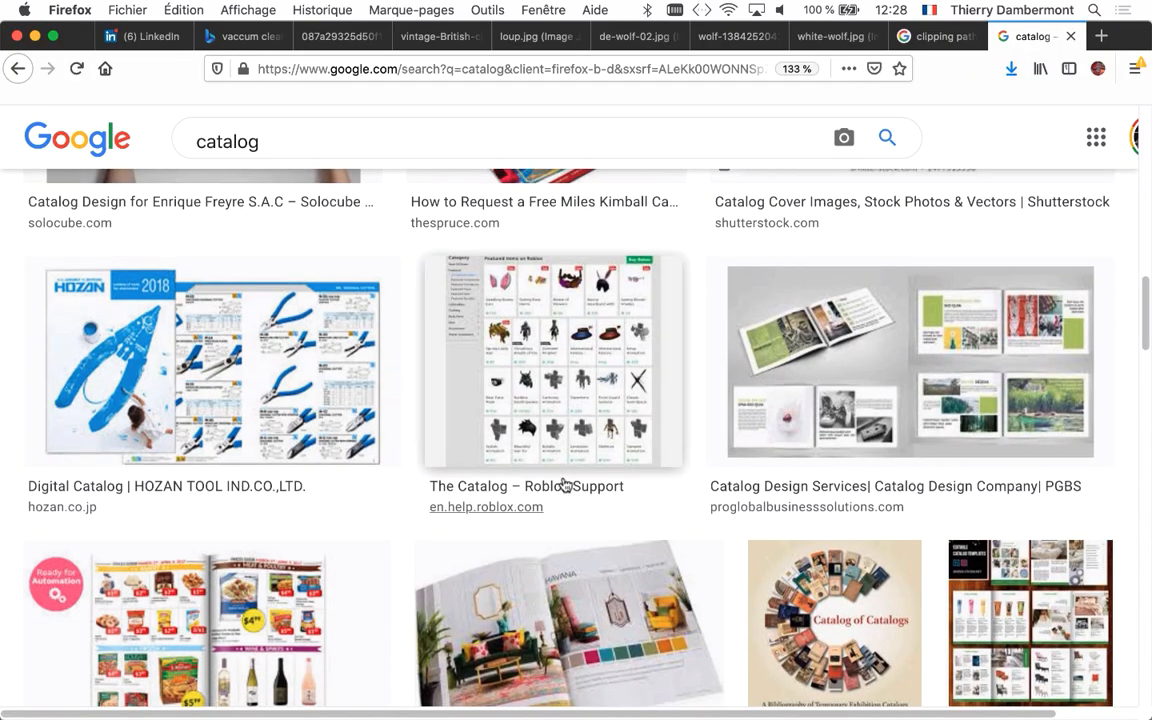
scroll(540, 480, down, 7)
scroll(566, 492, down, 4)
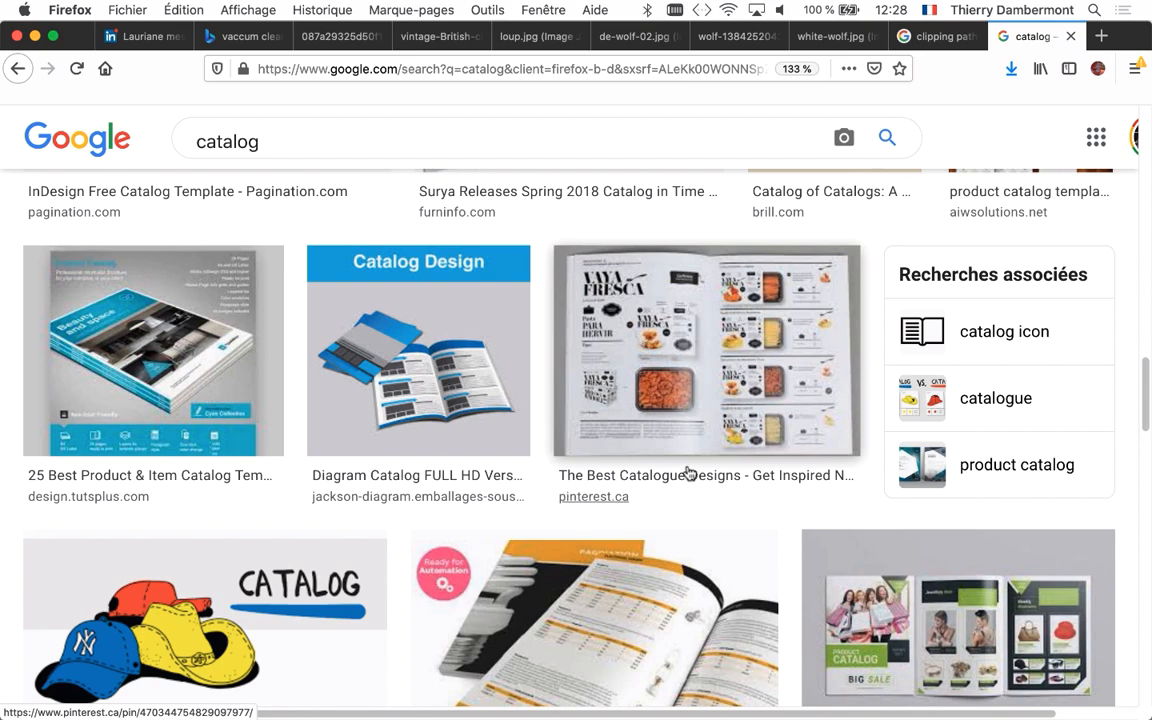
scroll(729, 418, down, 10)
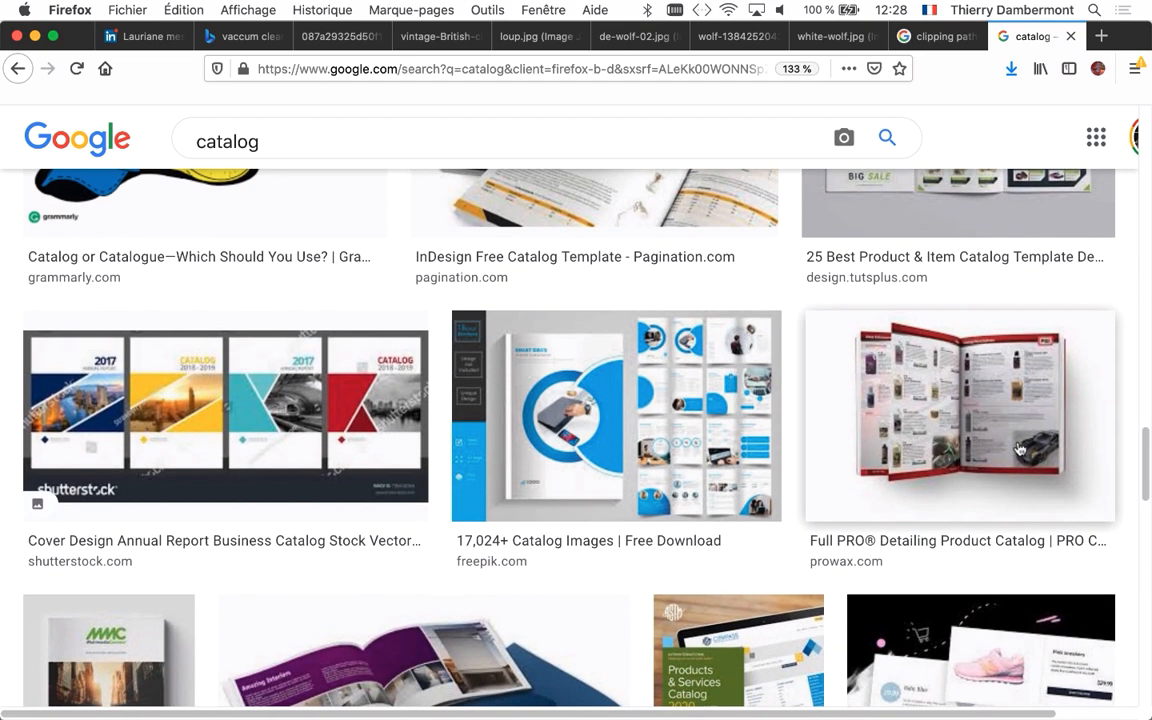
scroll(603, 582, down, 7)
scroll(605, 583, down, 2)
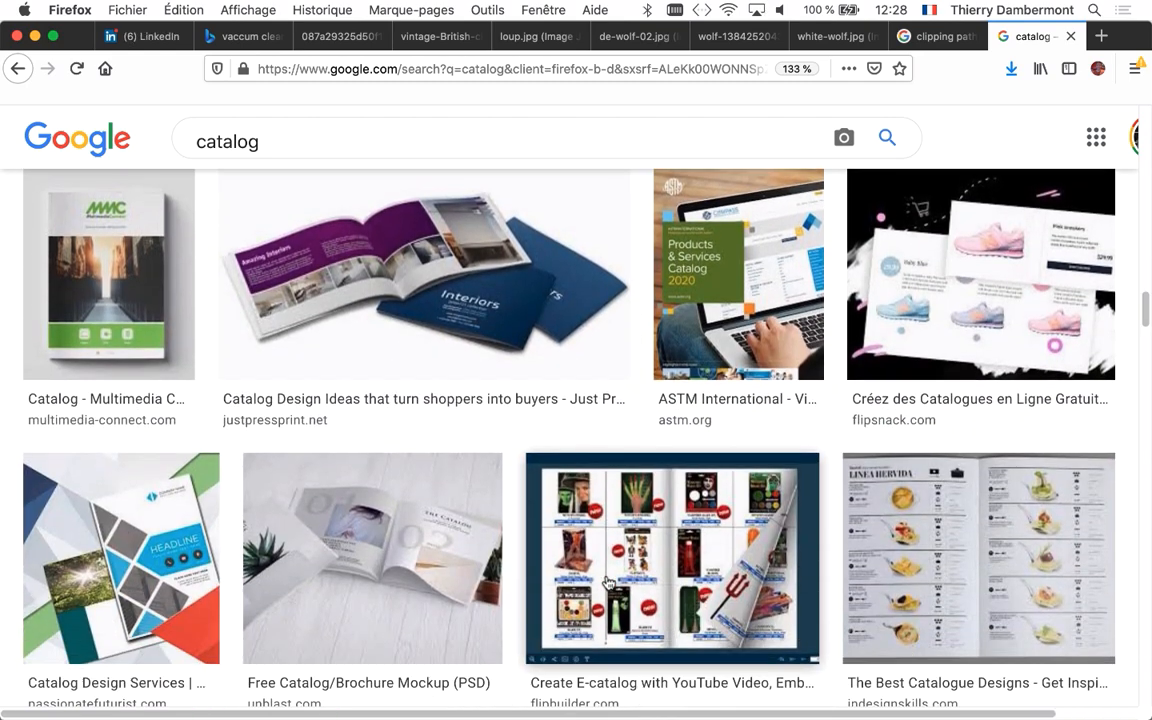
scroll(608, 578, down, 10)
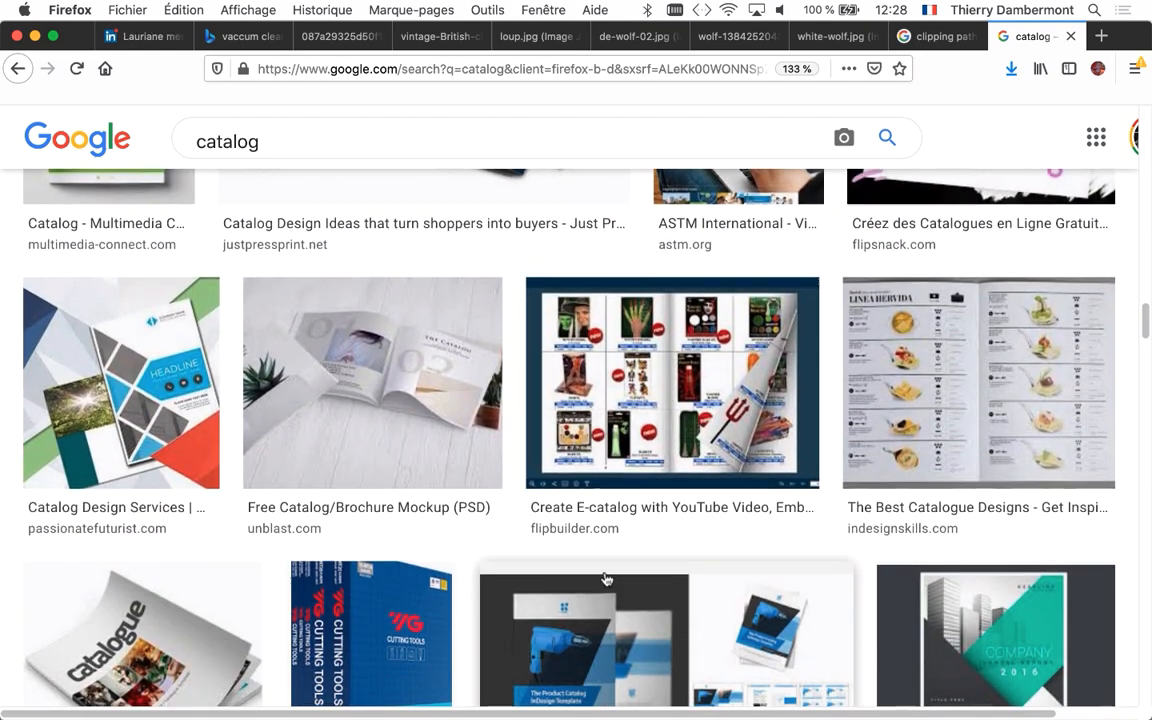
scroll(608, 582, down, 10)
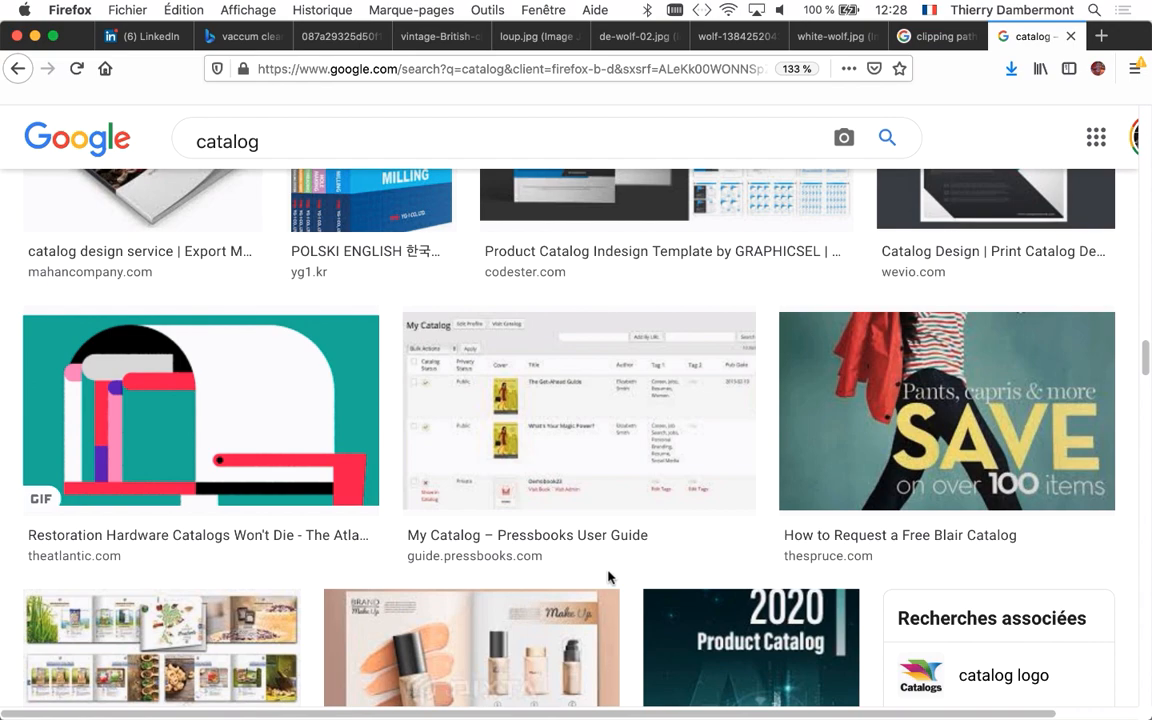
scroll(608, 580, down, 4)
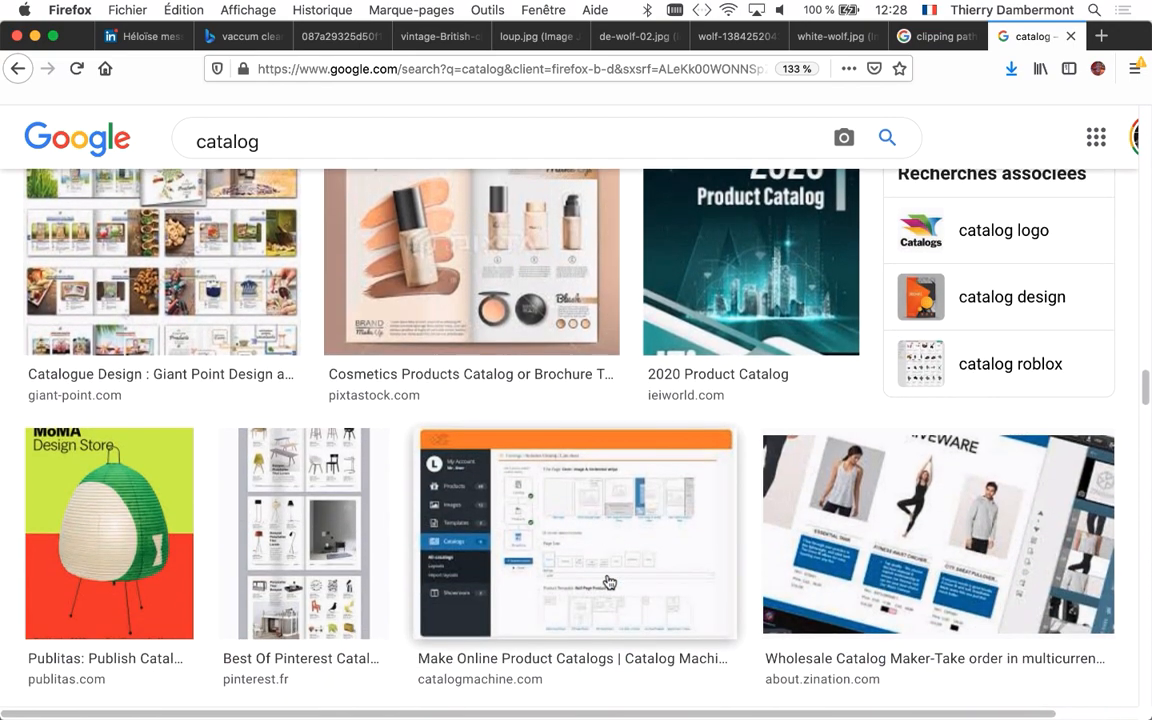
scroll(211, 320, down, 5)
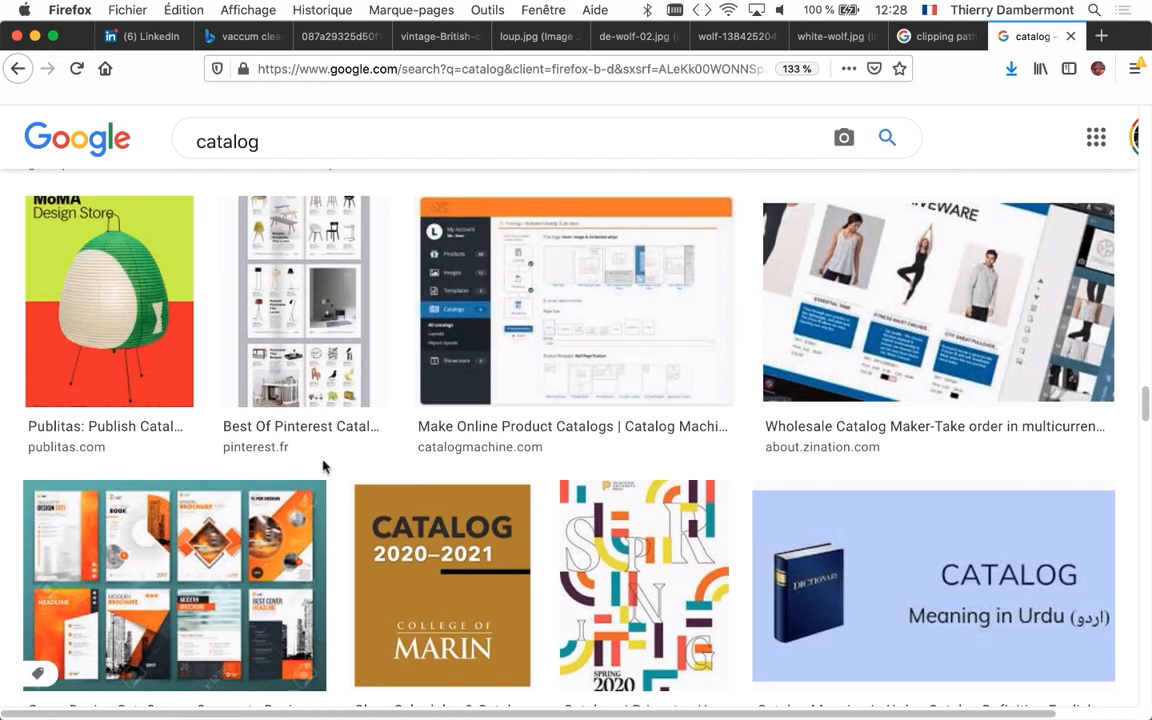
scroll(893, 325, down, 10)
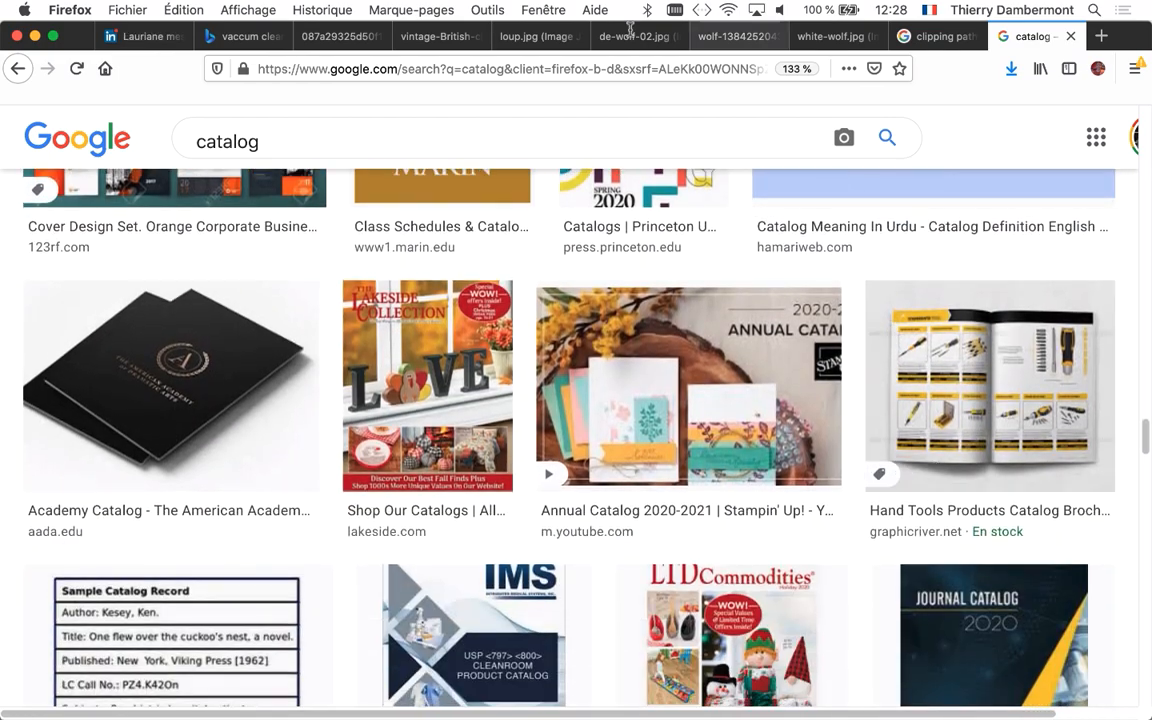
Bring up the "clipping path service" search results and reduce the page zoom to 90%
click(935, 36)
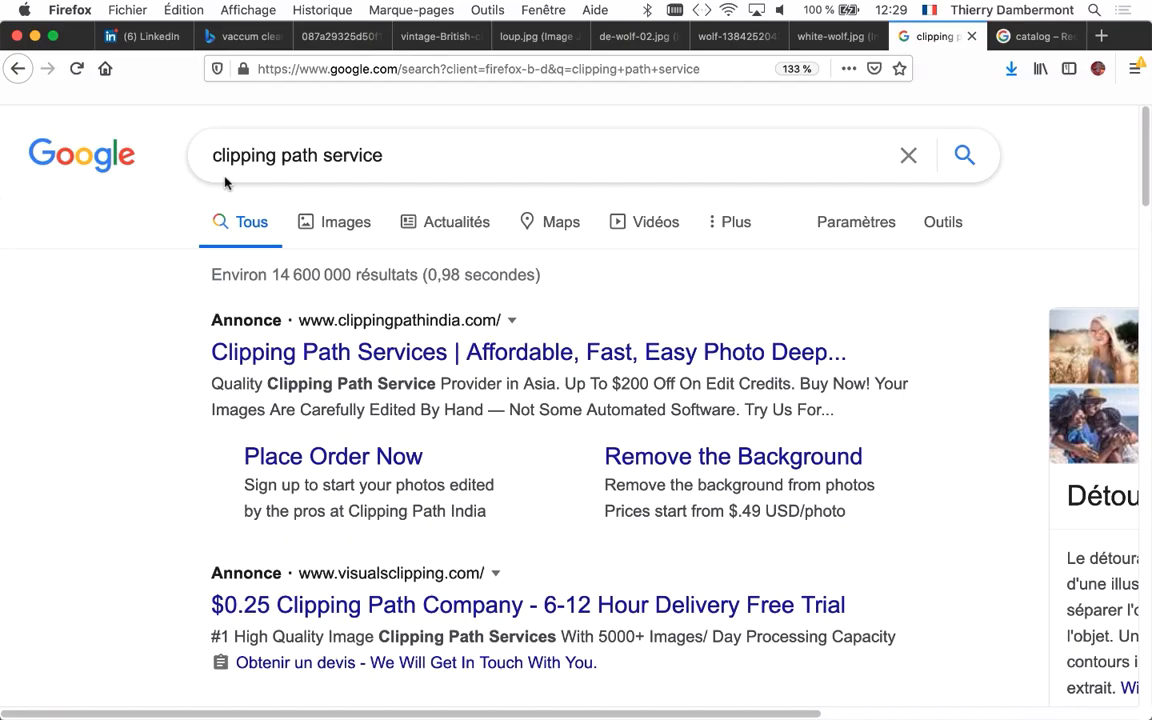
key(super+minus)
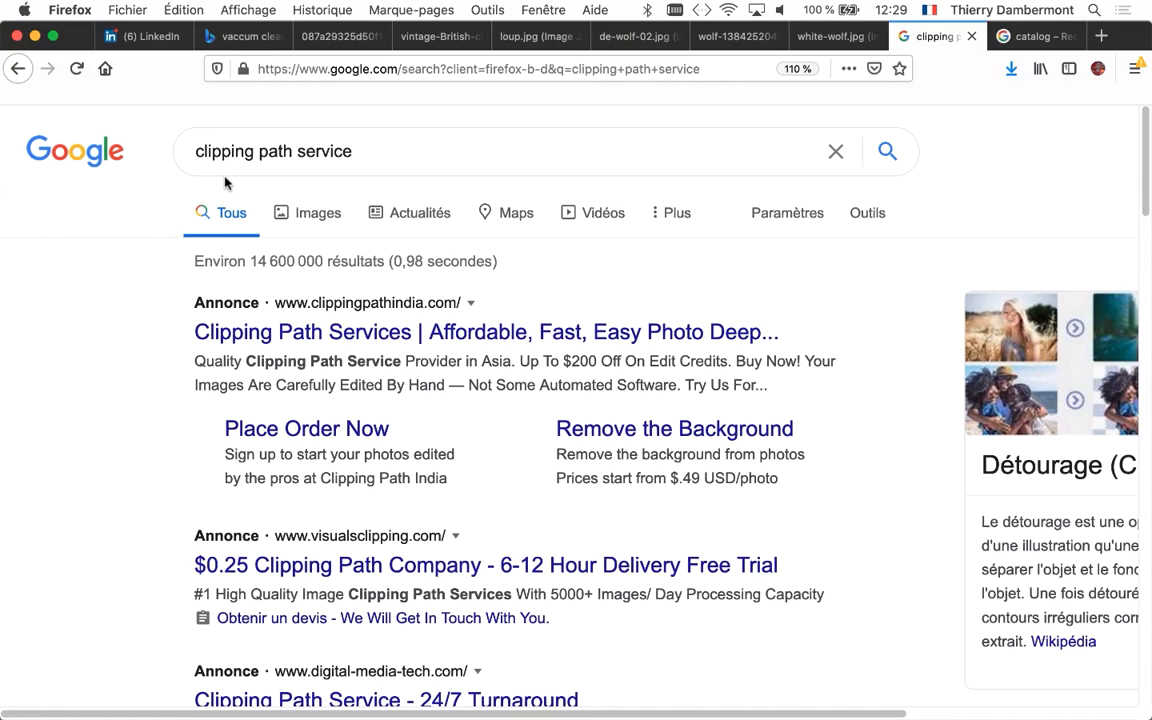
key(super+minus)
key(super+minus)
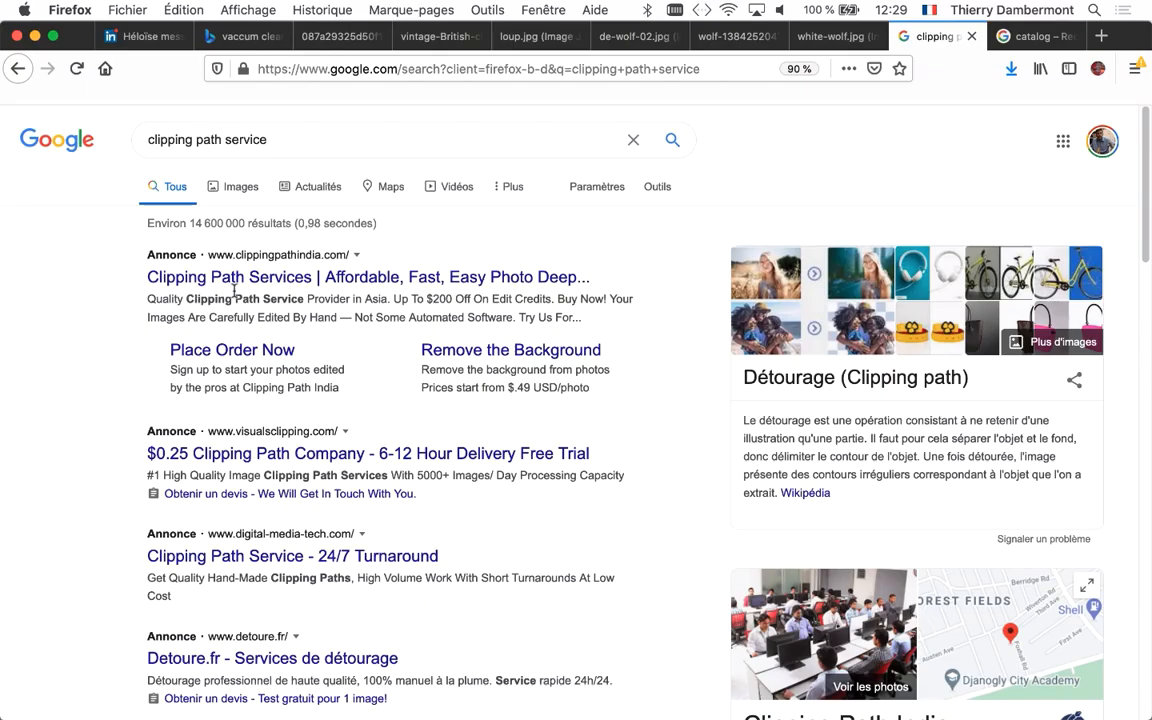
Open the four advertised clipping path services and the clippingpathindia.com result in separate new tabs
super+click(304, 278)
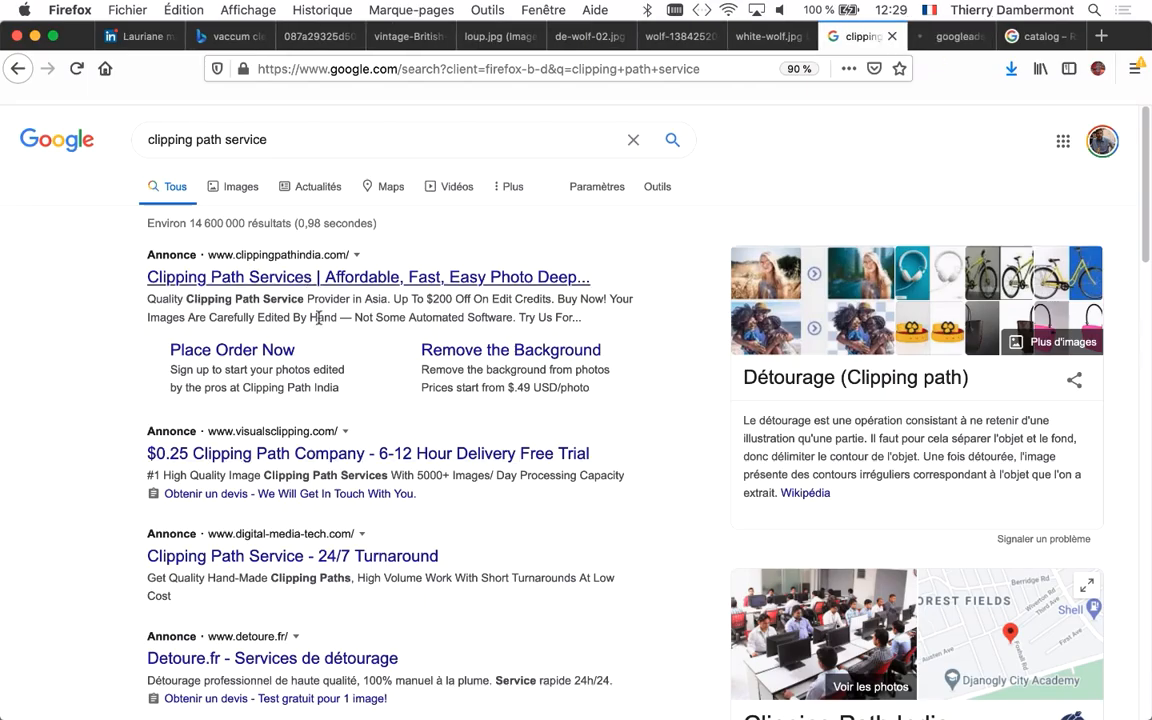
super+click(354, 452)
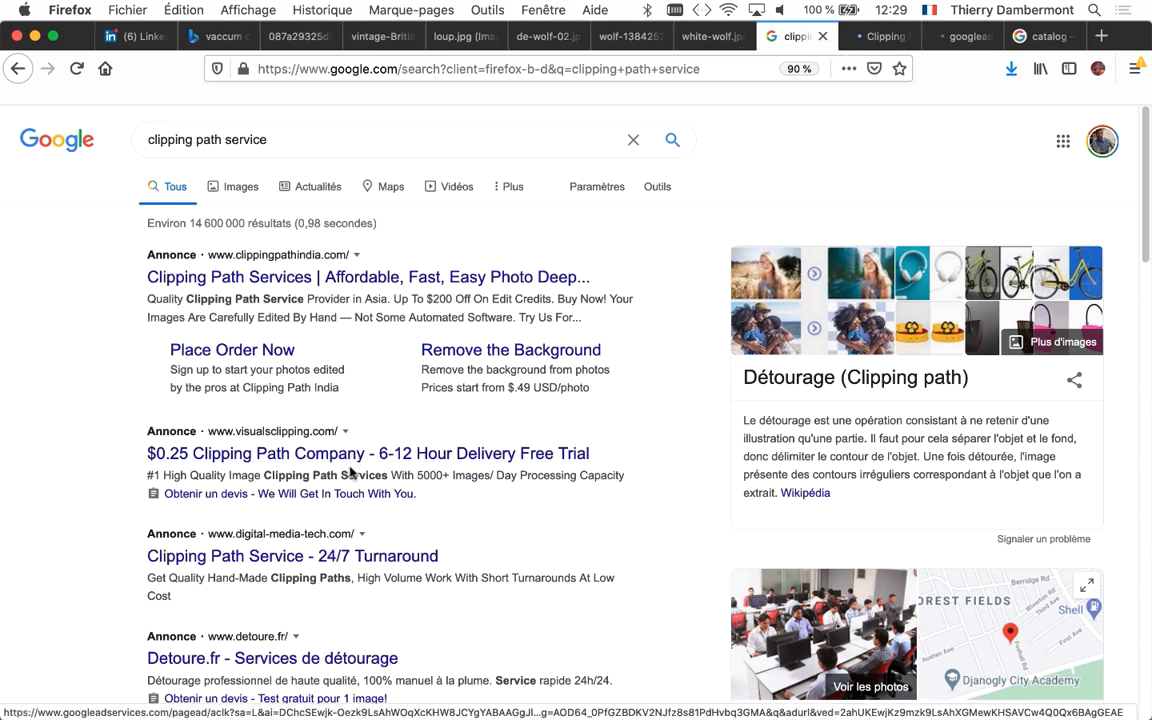
super+click(321, 556)
super+click(325, 659)
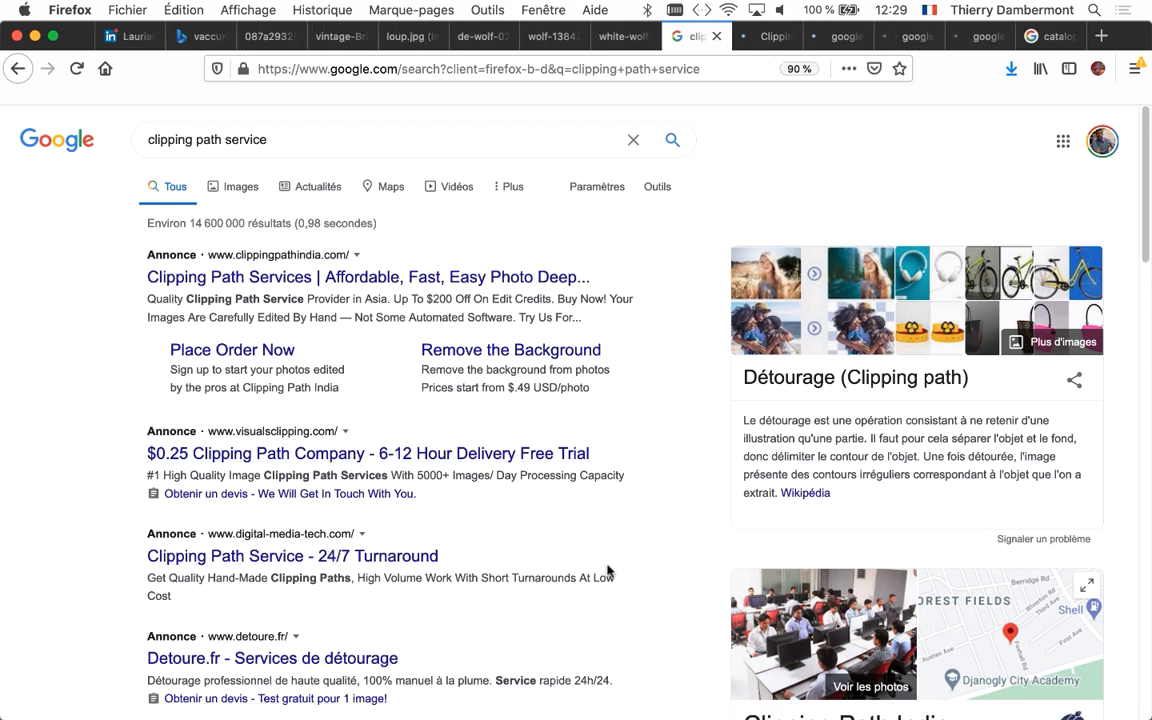
scroll(646, 511, down, 3)
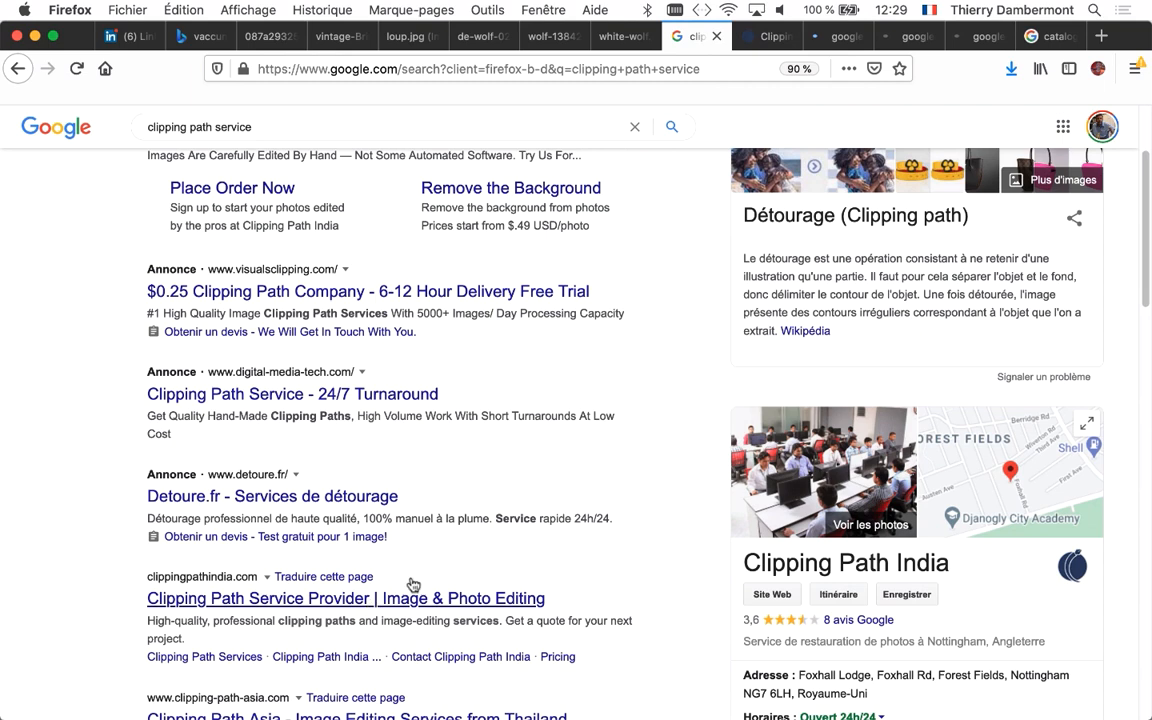
super+click(411, 592)
Examine the Clipping Path India page, including its before-and-after shoe cutout example
click(733, 36)
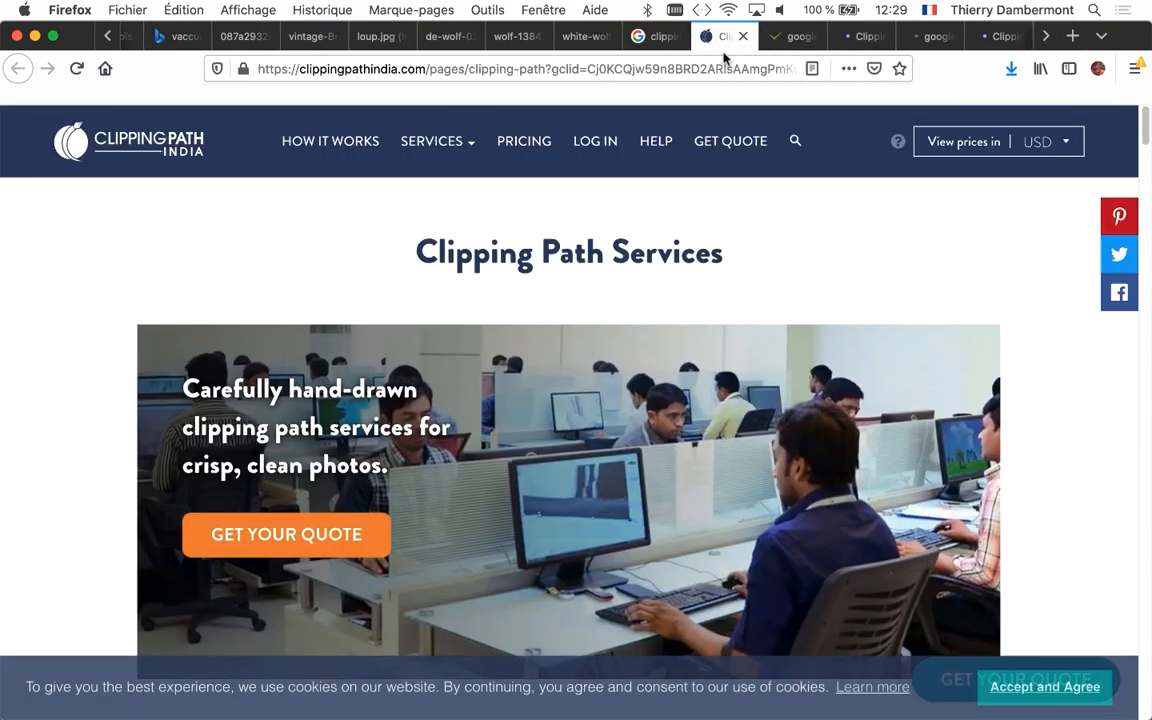
scroll(836, 360, down, 5)
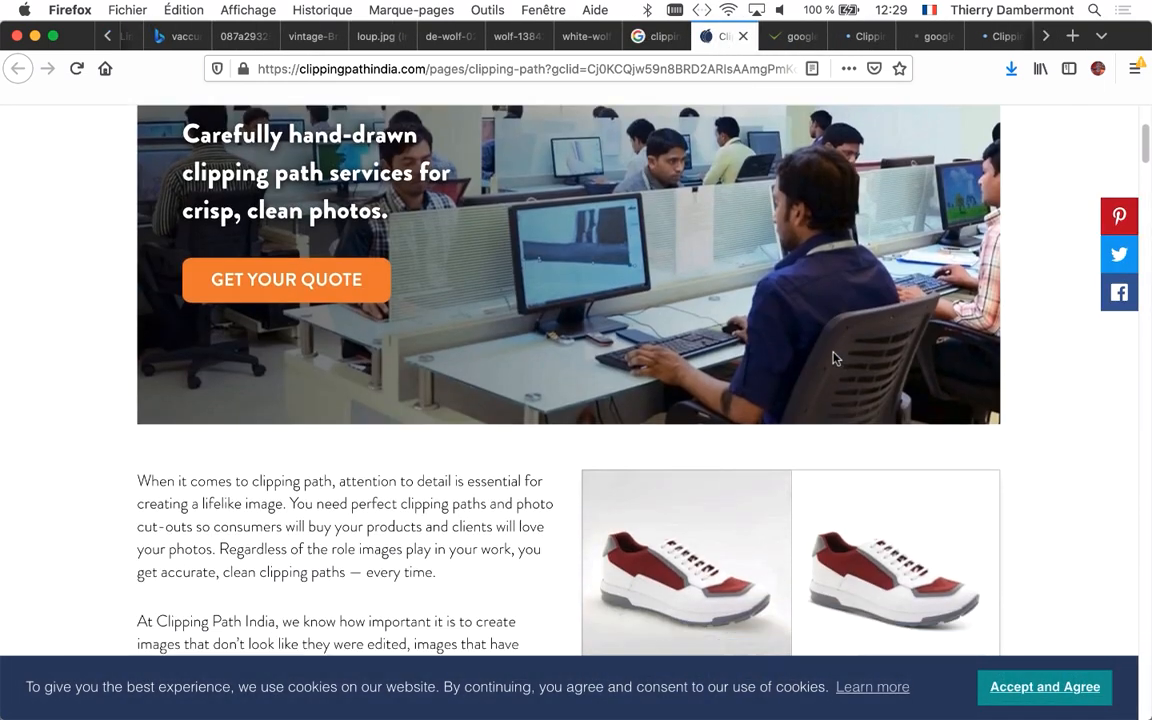
scroll(834, 358, down, 3)
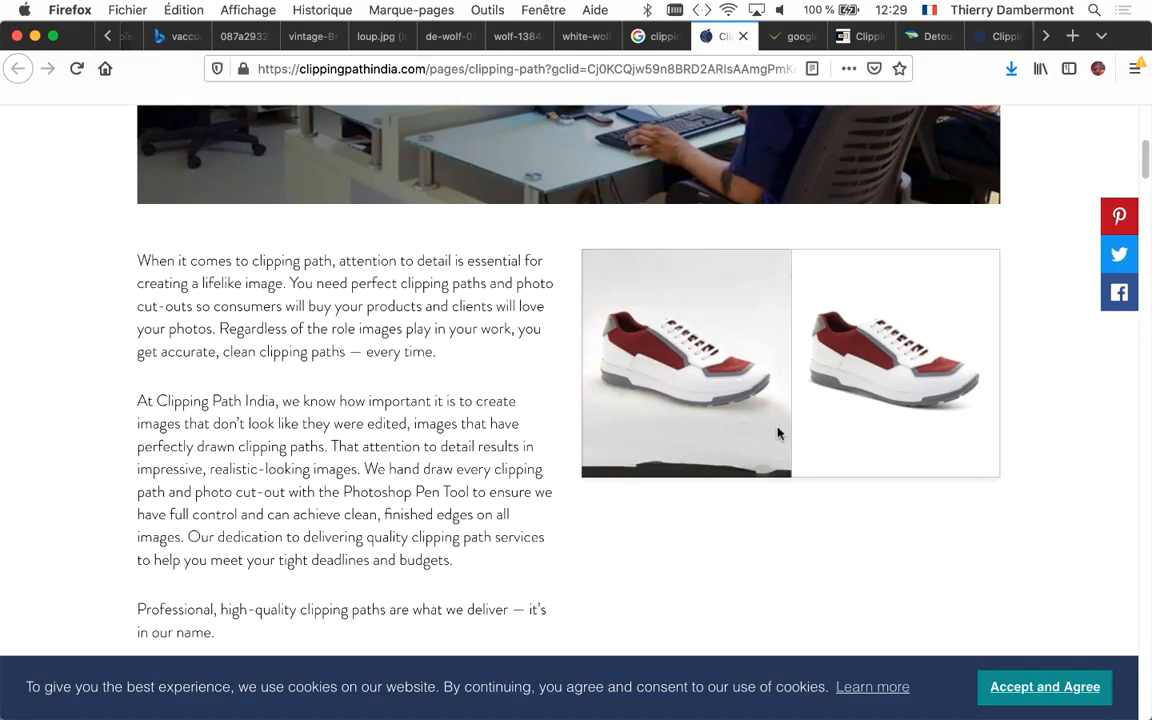
scroll(752, 440, up, 5)
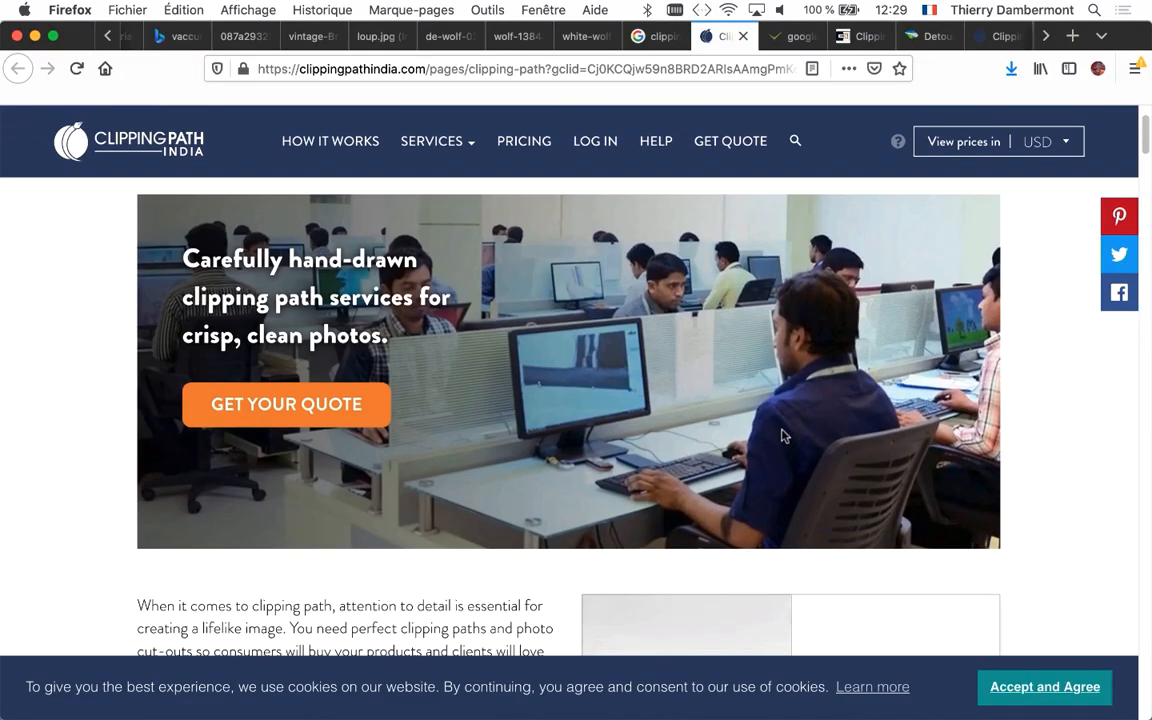
Look through the VisualsClipping page down to its Other Services samples and footer
click(785, 37)
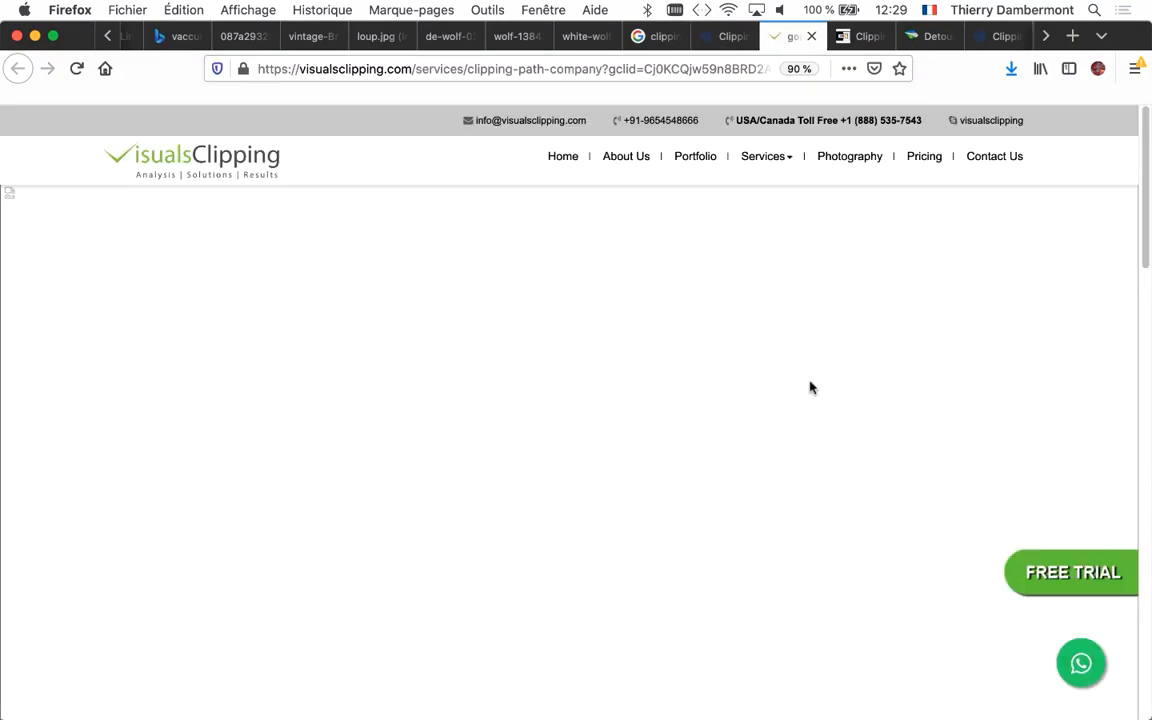
scroll(813, 385, down, 10)
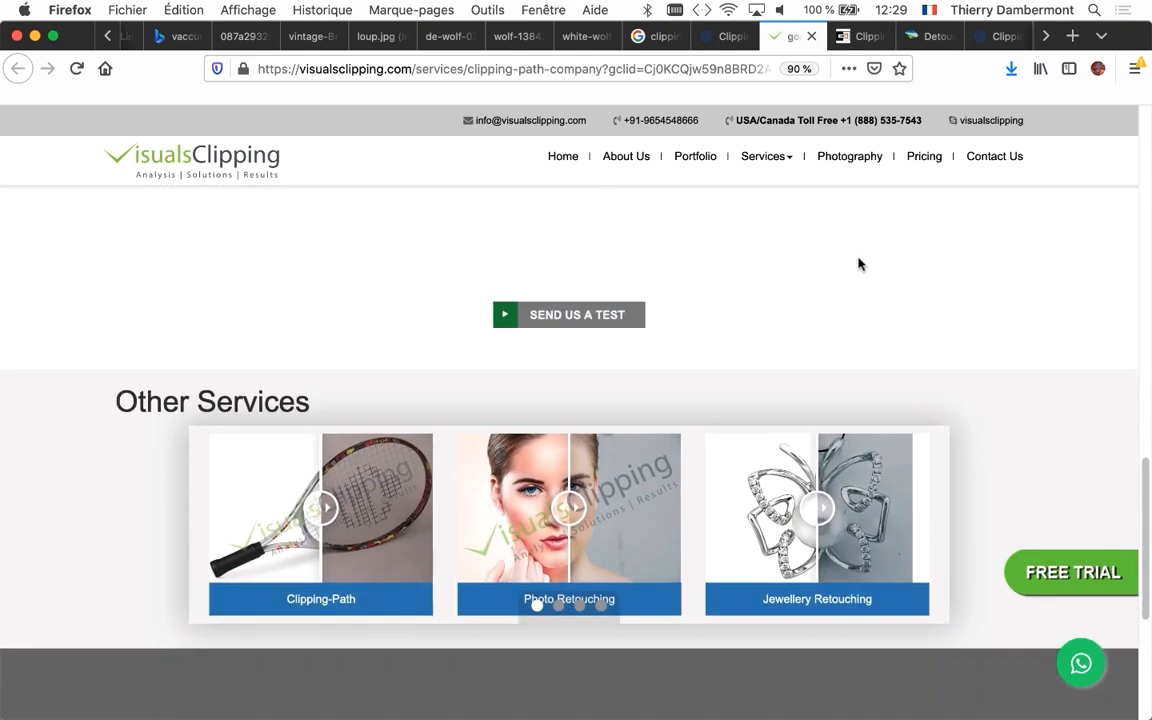
scroll(858, 265, down, 1)
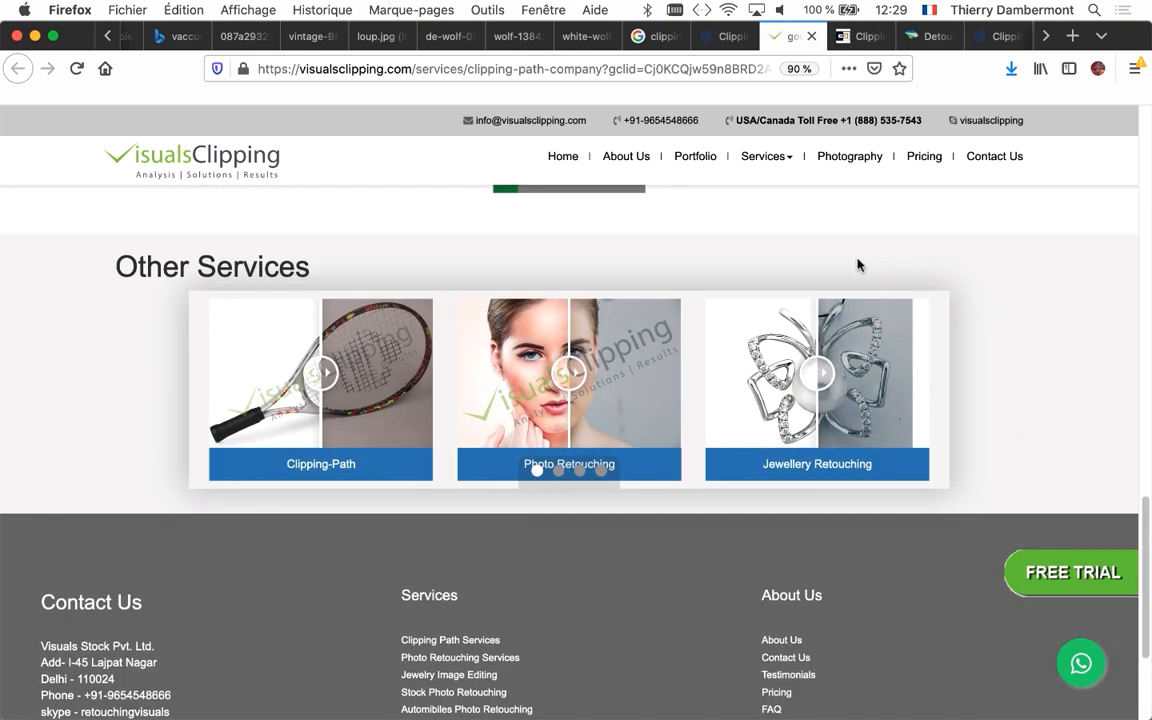
scroll(858, 264, down, 1)
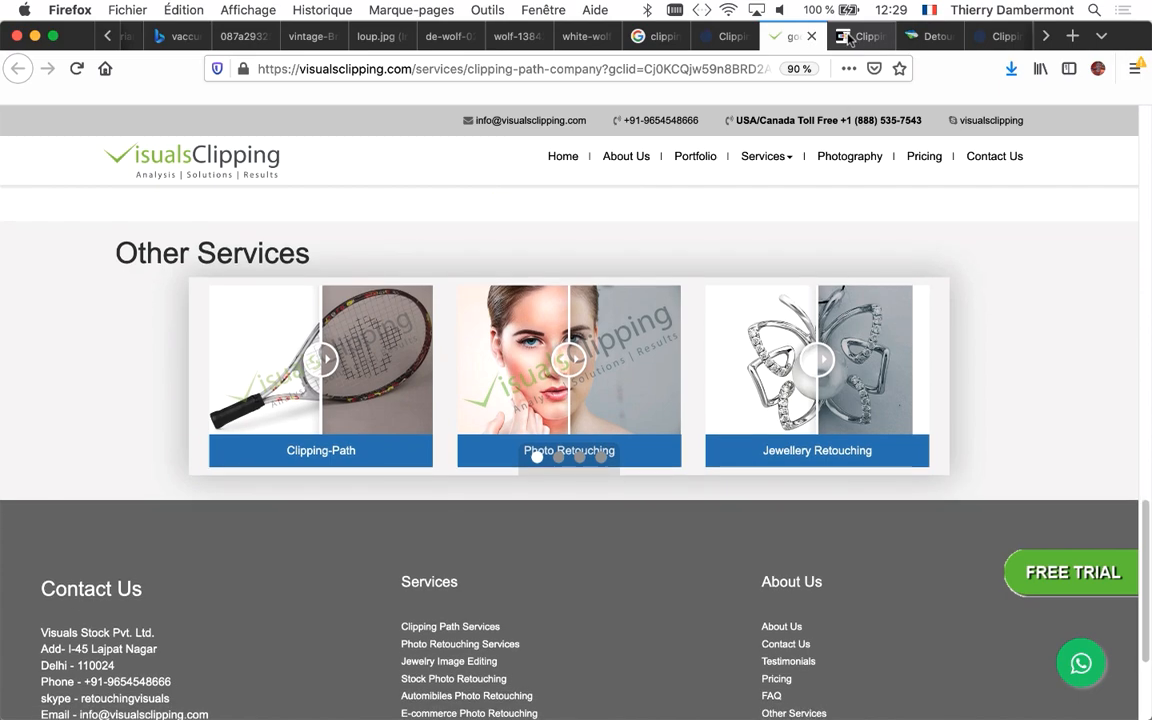
Review the Digital Media Technology page's background removal, clipping path and softclipping sections
click(863, 36)
scroll(951, 361, down, 10)
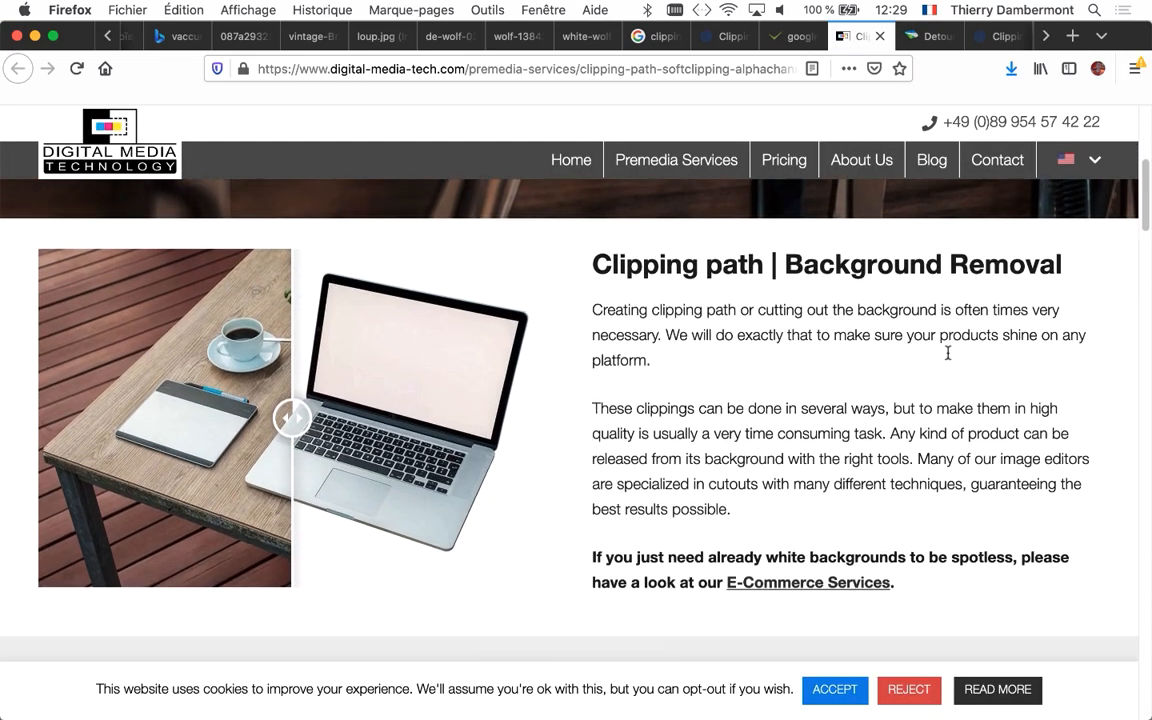
scroll(946, 357, down, 5)
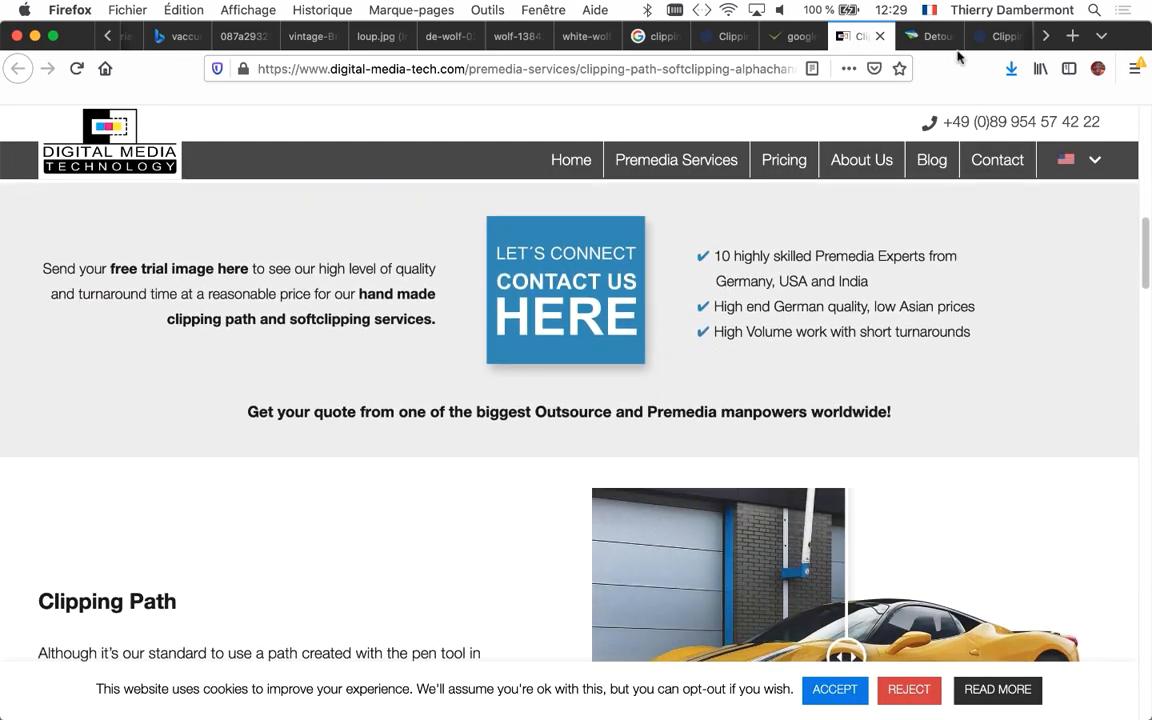
scroll(935, 365, down, 5)
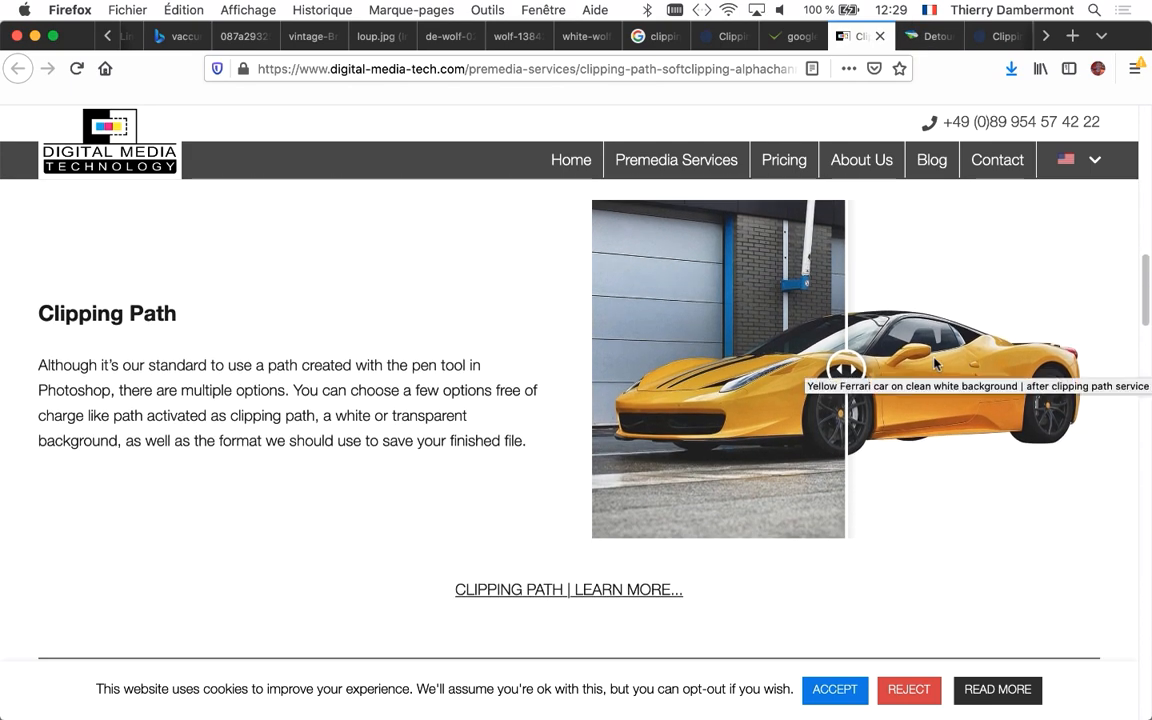
scroll(935, 352, down, 10)
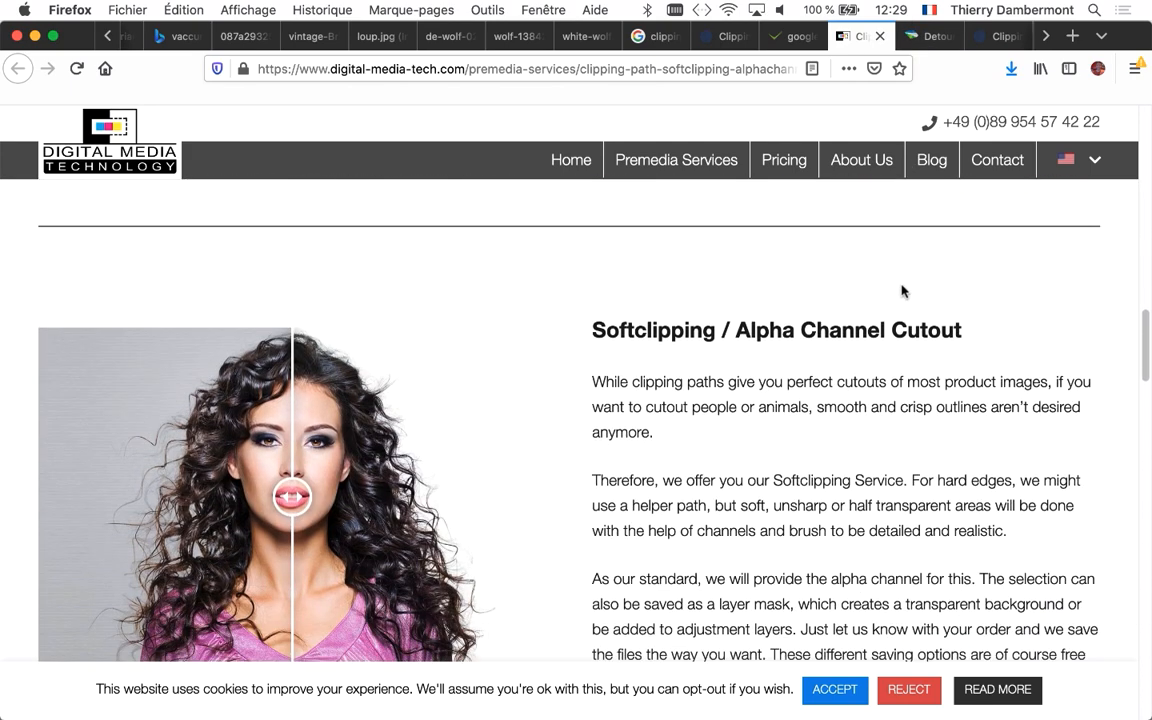
Look back over the Digital Media Technology cutout samples and view Detoure.fr's before-and-after train example
scroll(903, 291, up, 2)
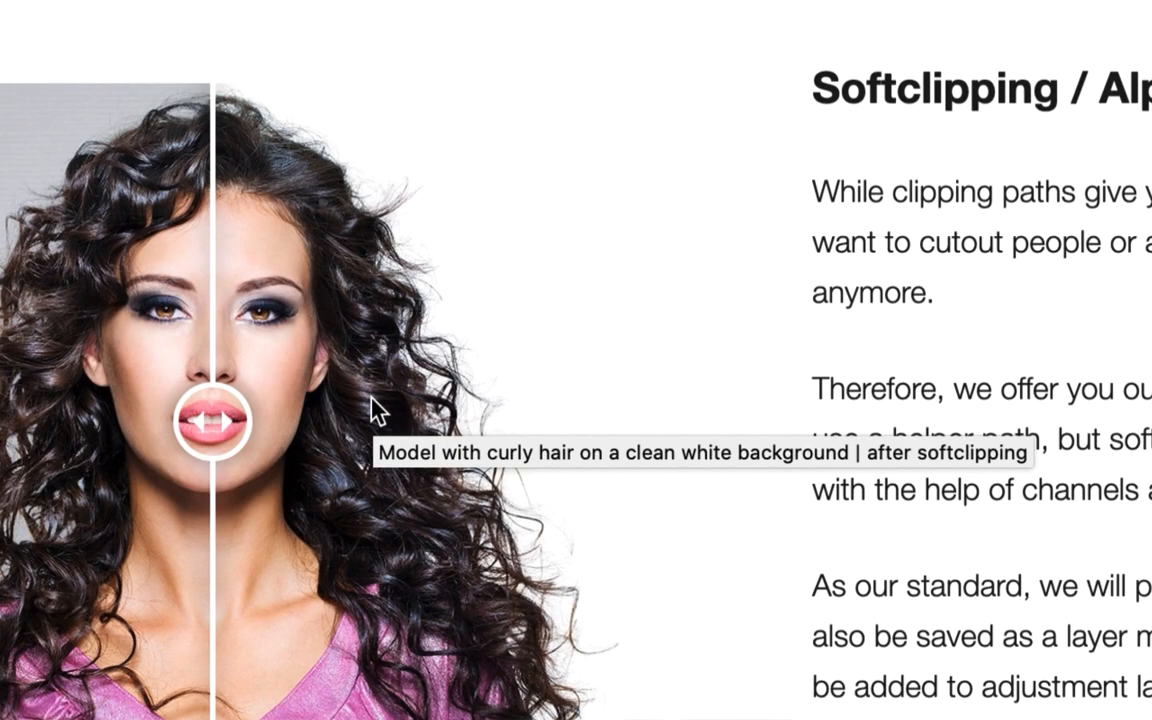
scroll(580, 440, up, 10)
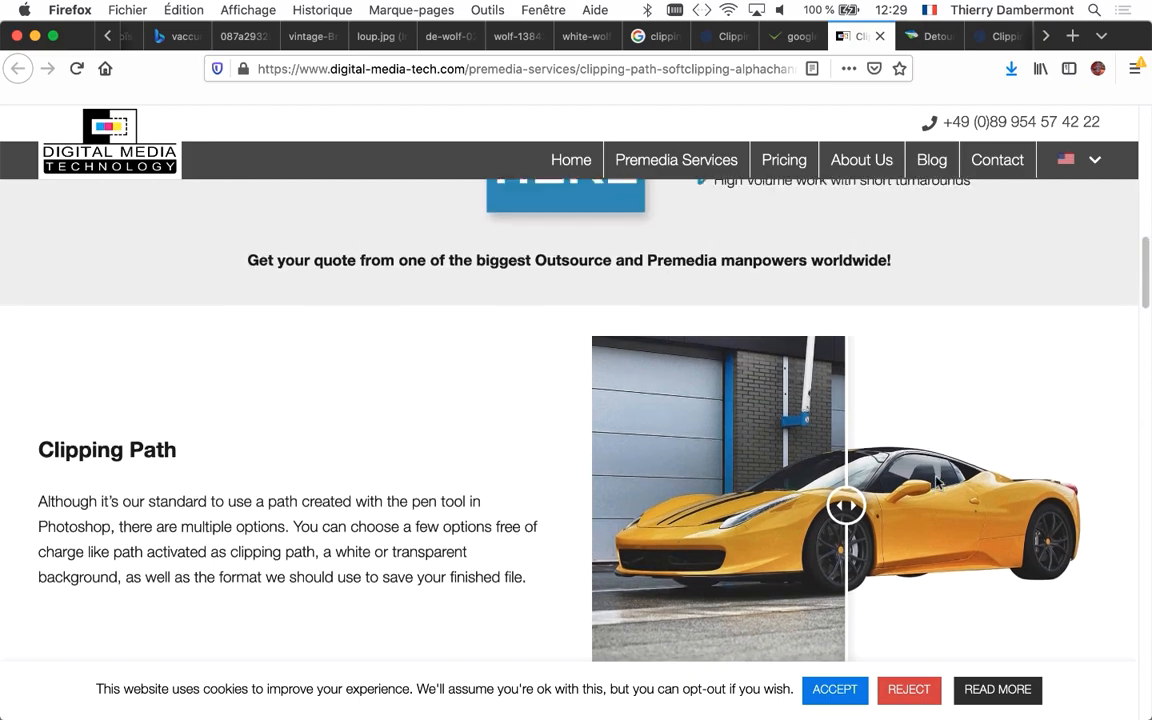
scroll(939, 481, up, 9)
scroll(925, 528, up, 2)
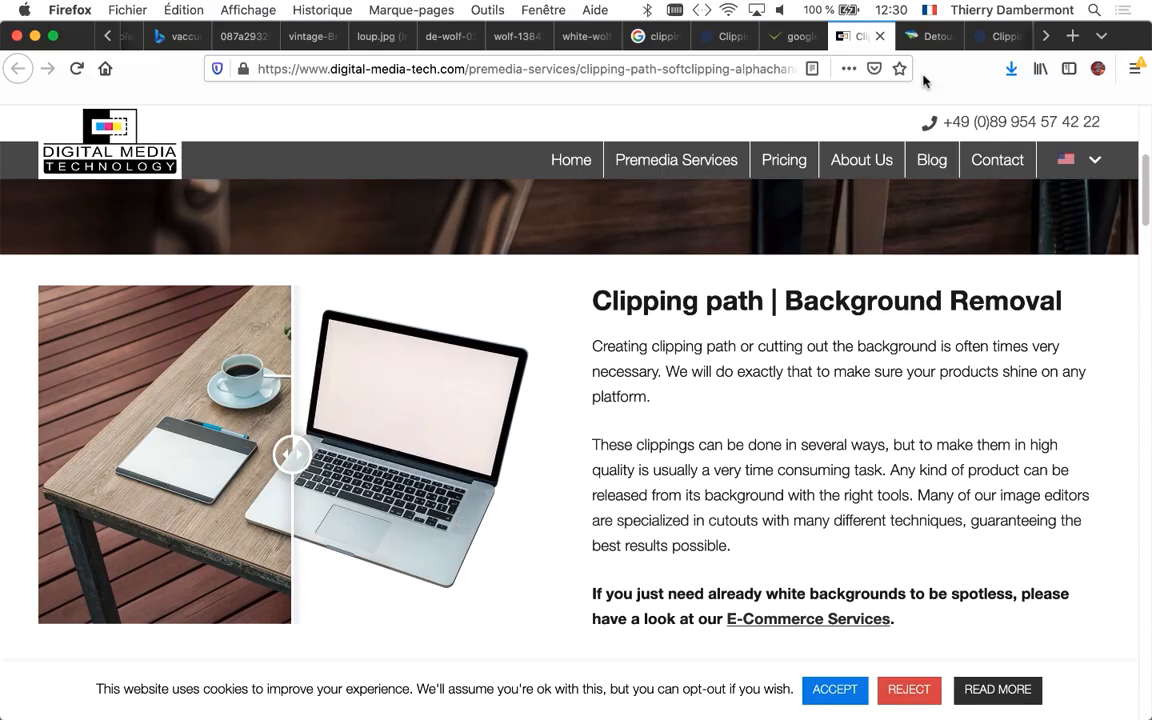
click(930, 36)
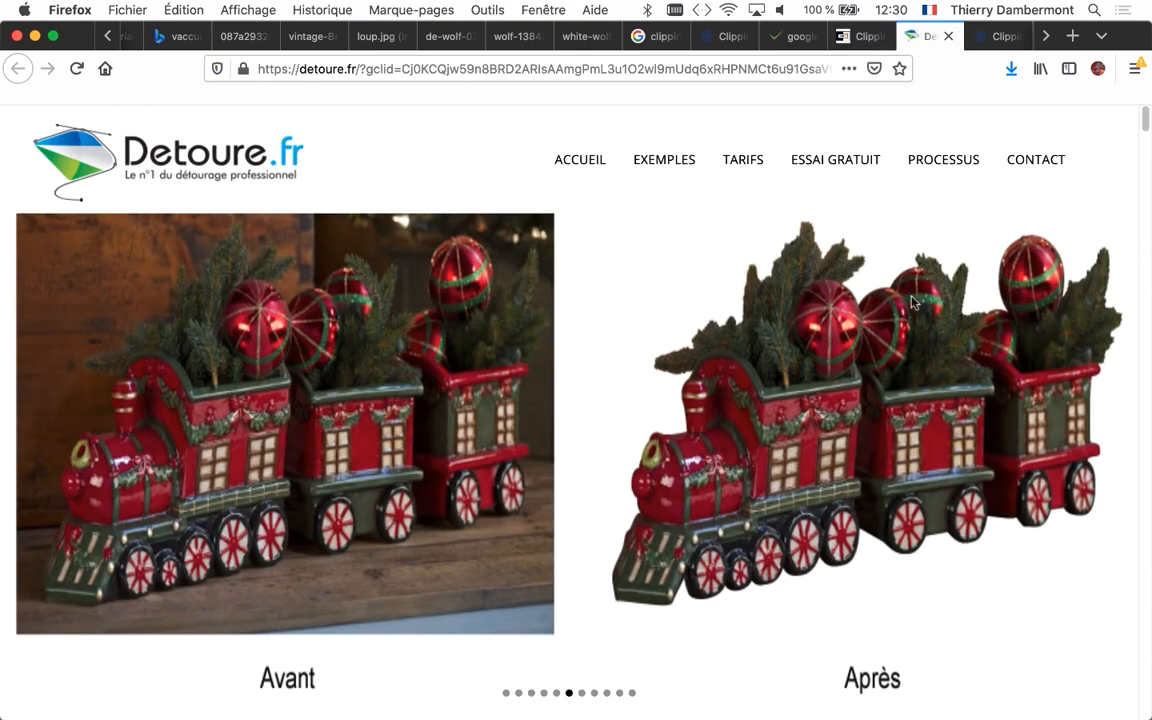
scroll(836, 322, down, 2)
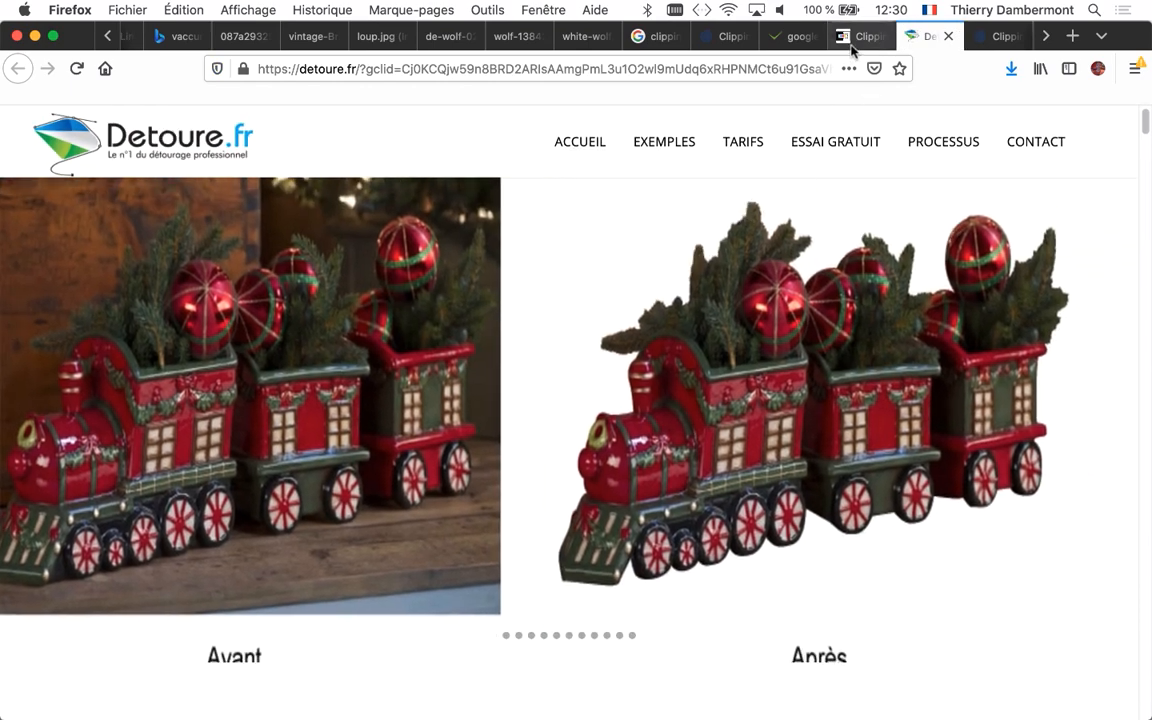
Return to the Clipping Path India site, open its pricing page and review the estimate form and Edit Credits packages
click(855, 36)
click(785, 36)
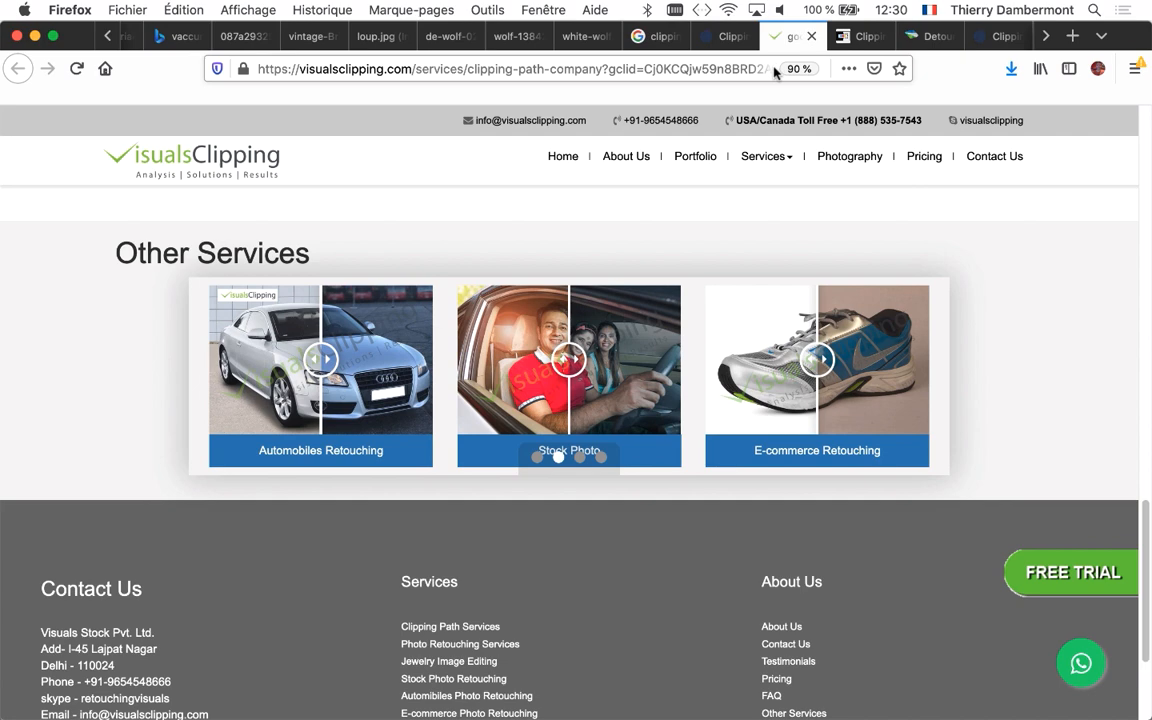
click(728, 36)
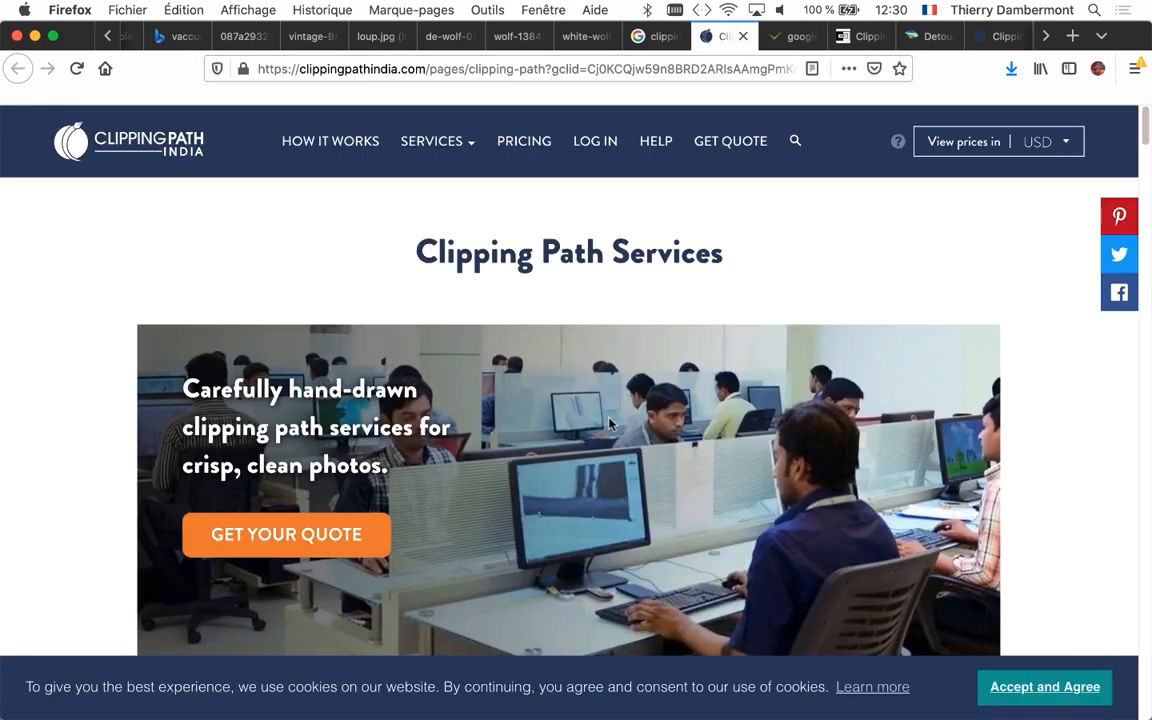
scroll(609, 423, down, 3)
scroll(633, 435, up, 3)
click(520, 150)
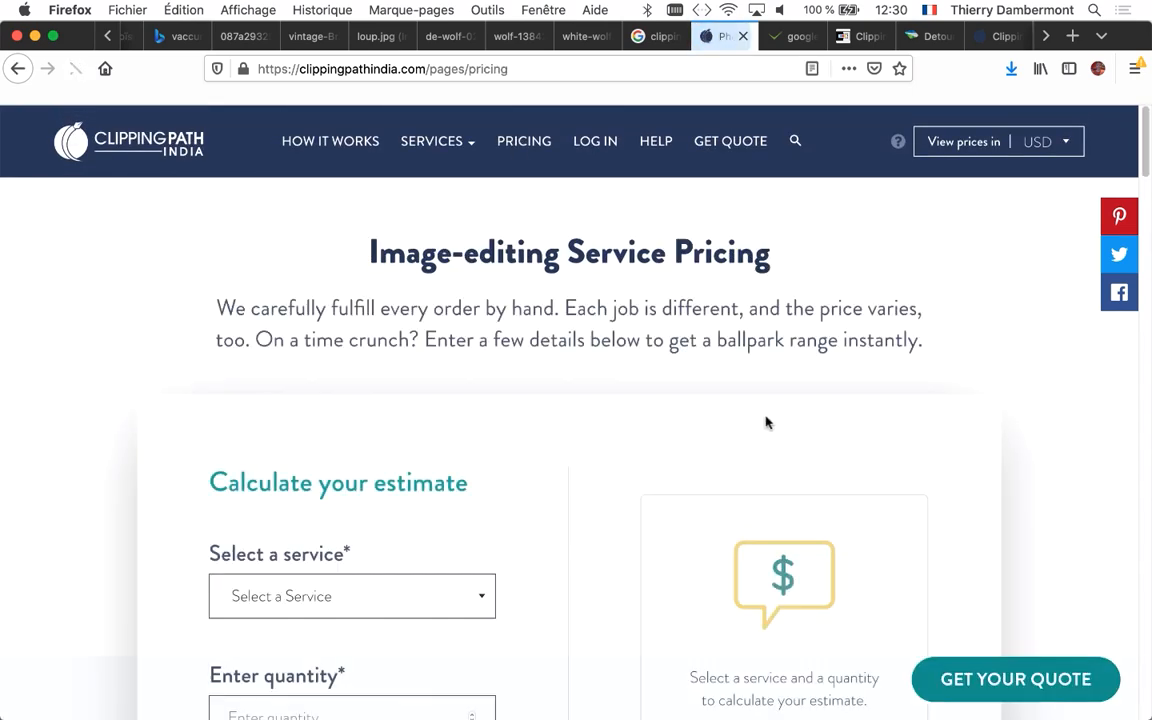
scroll(792, 422, down, 10)
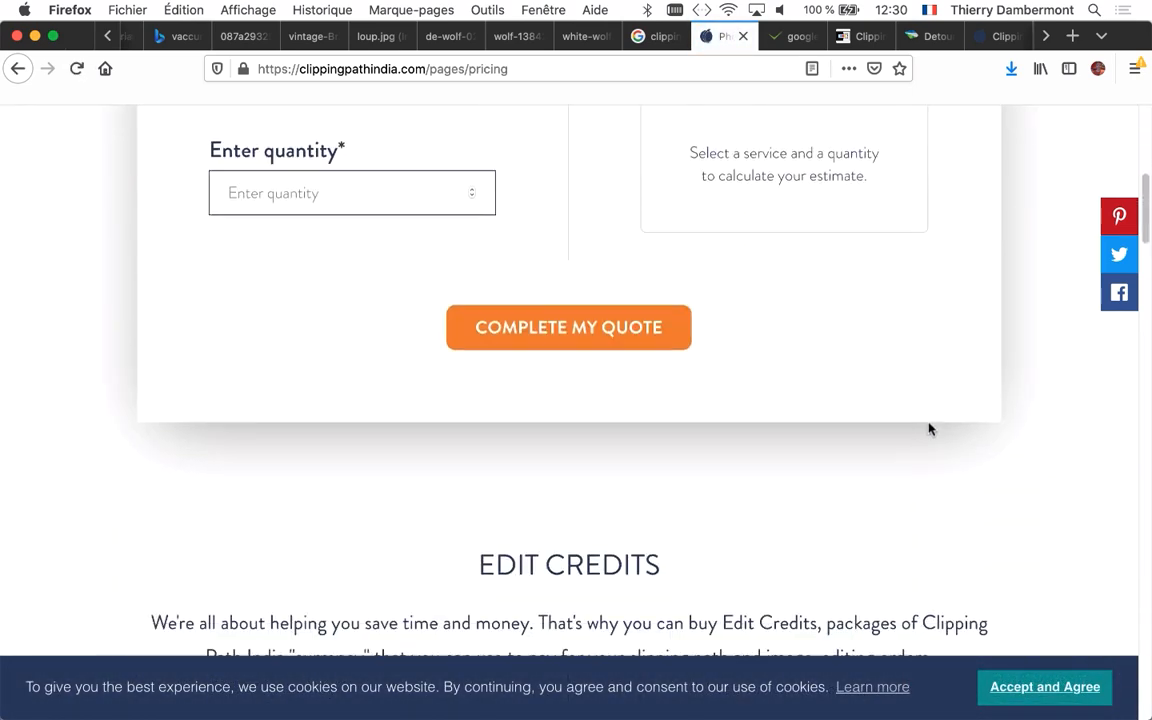
scroll(924, 426, down, 5)
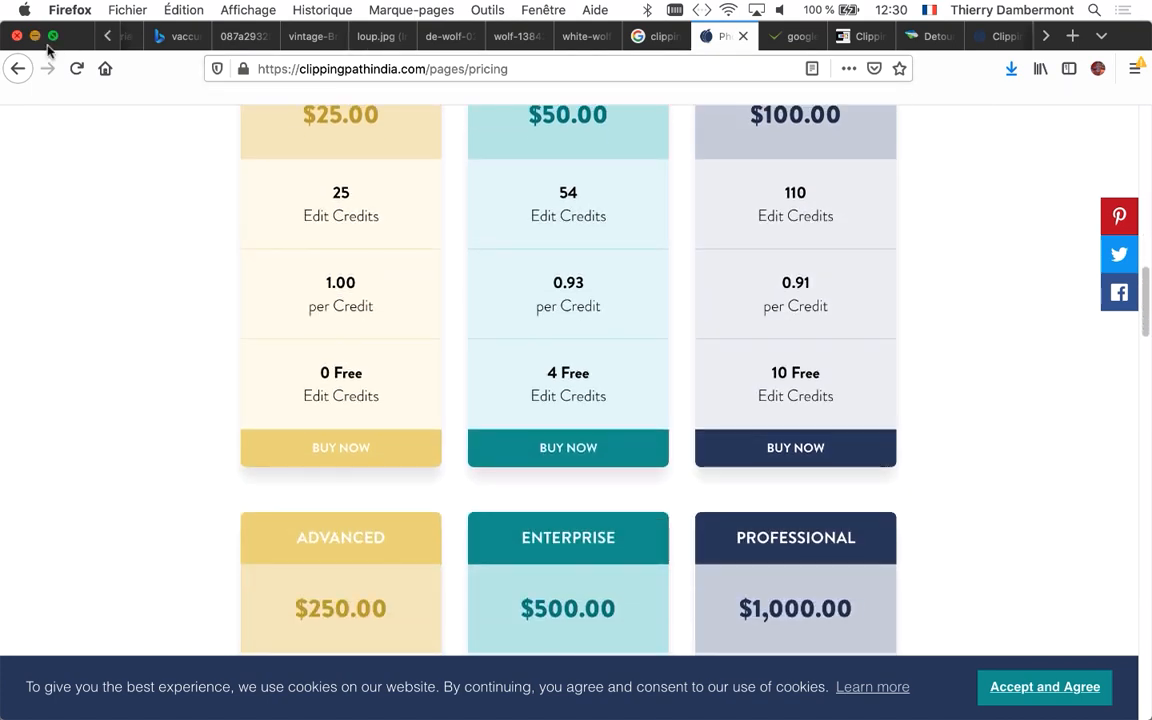
Minimize the browser, switch to Photoshop and move the Tracés panel off the car photo, above the Calques panel
click(35, 35)
click(534, 355)
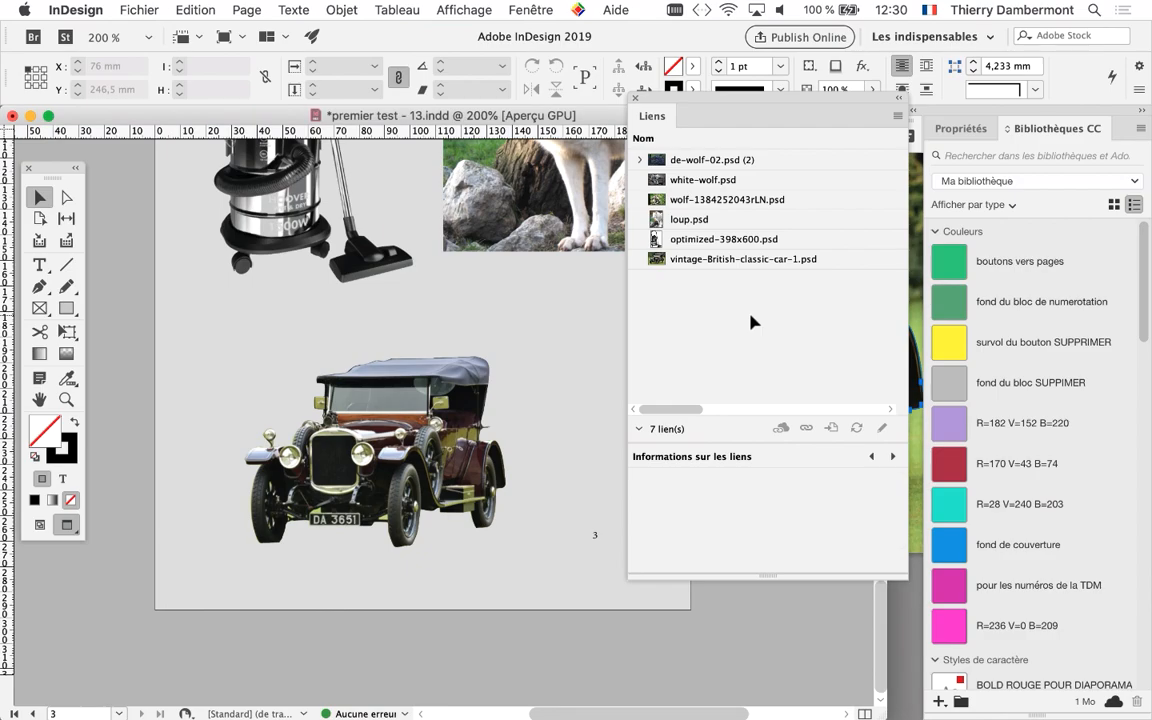
click(903, 669)
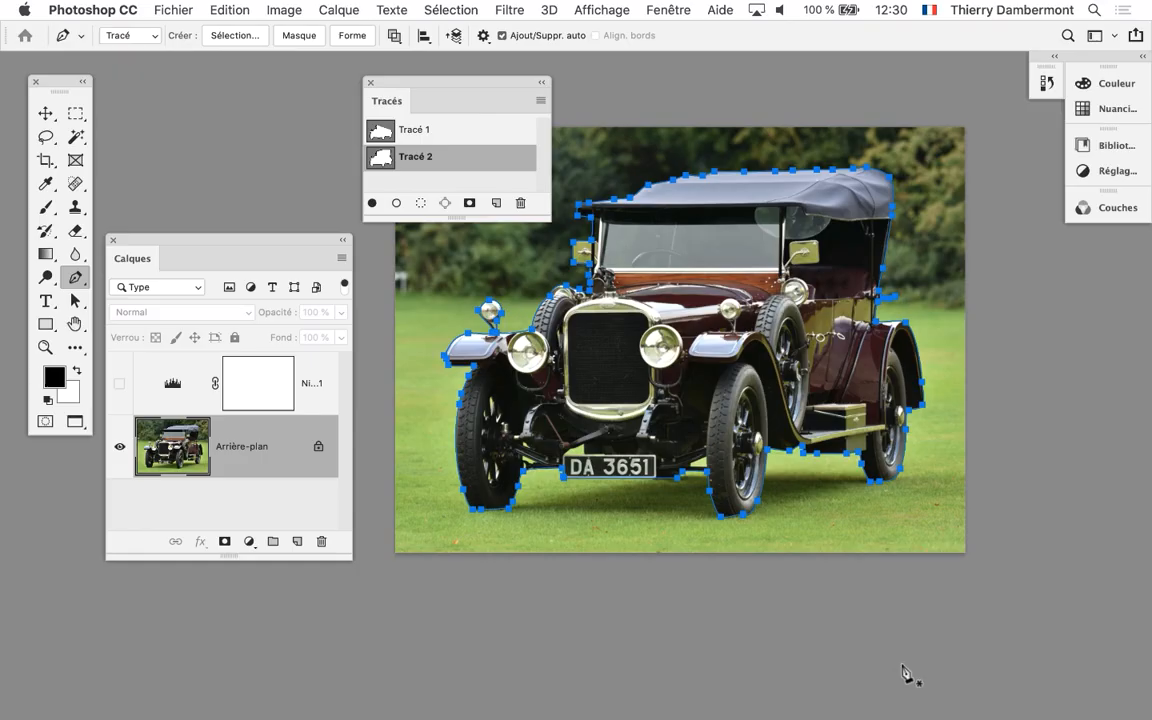
drag(414, 84, 199, 91)
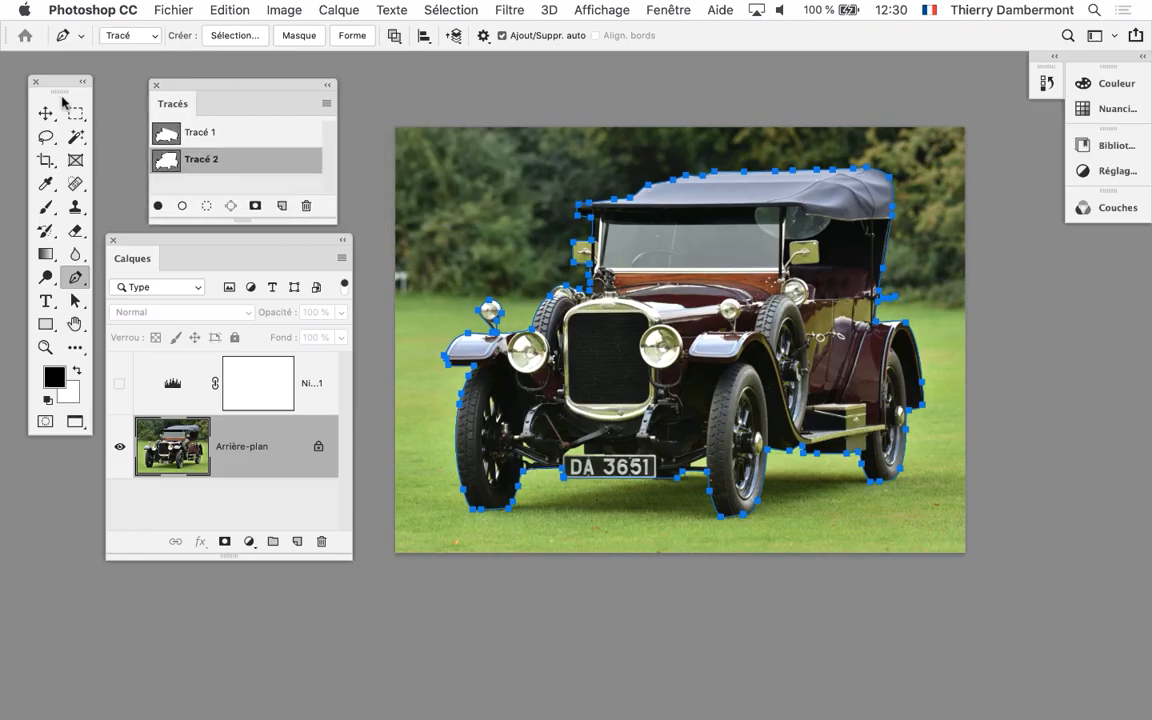
Undo the stray pen point beside the photo and deselect Tracé 2's anchor points with the Path Selection tool
click(358, 184)
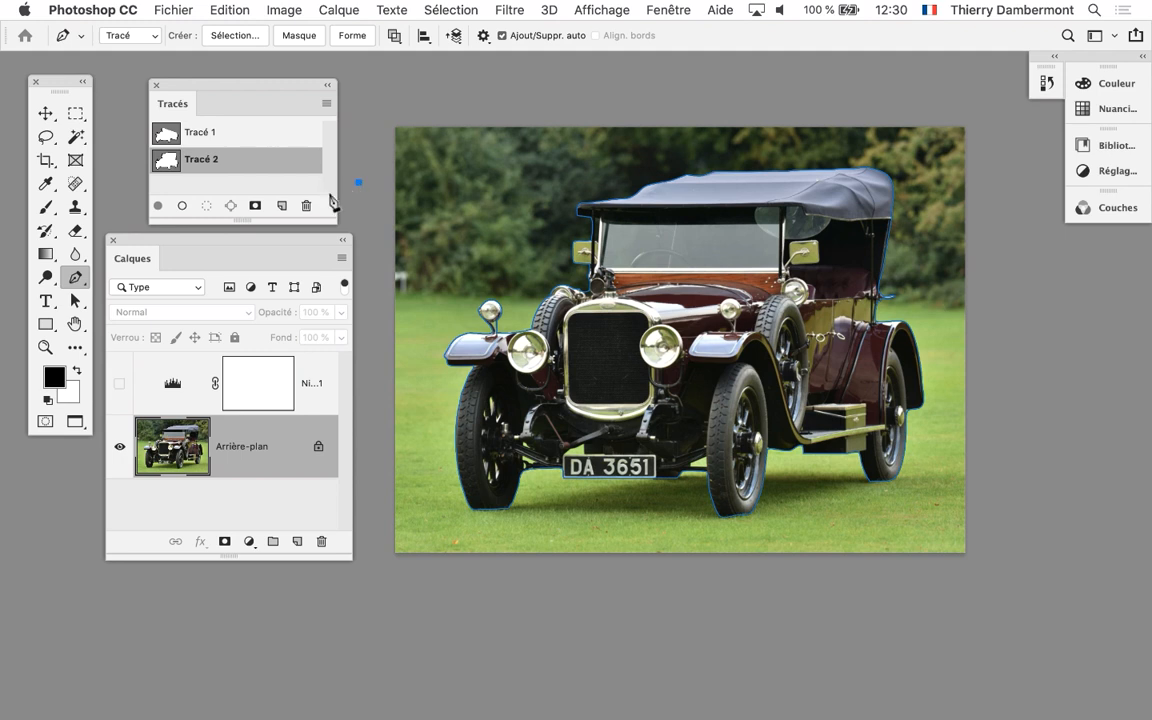
key(super+z)
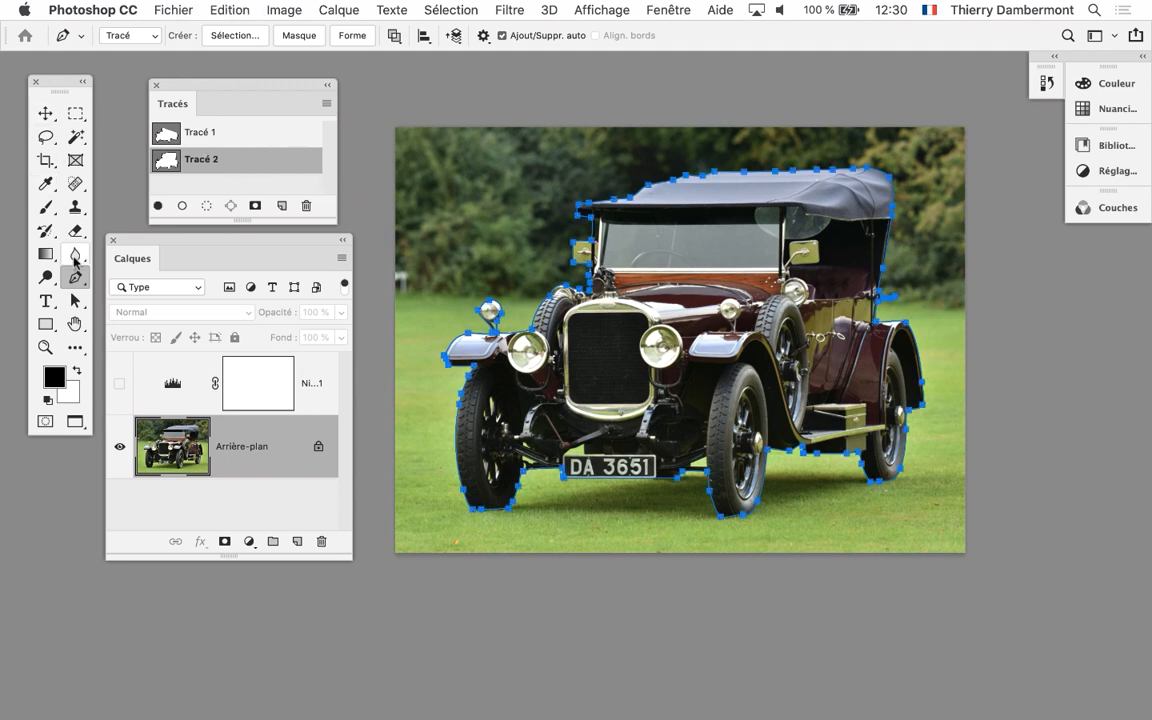
click(75, 298)
click(212, 297)
click(366, 218)
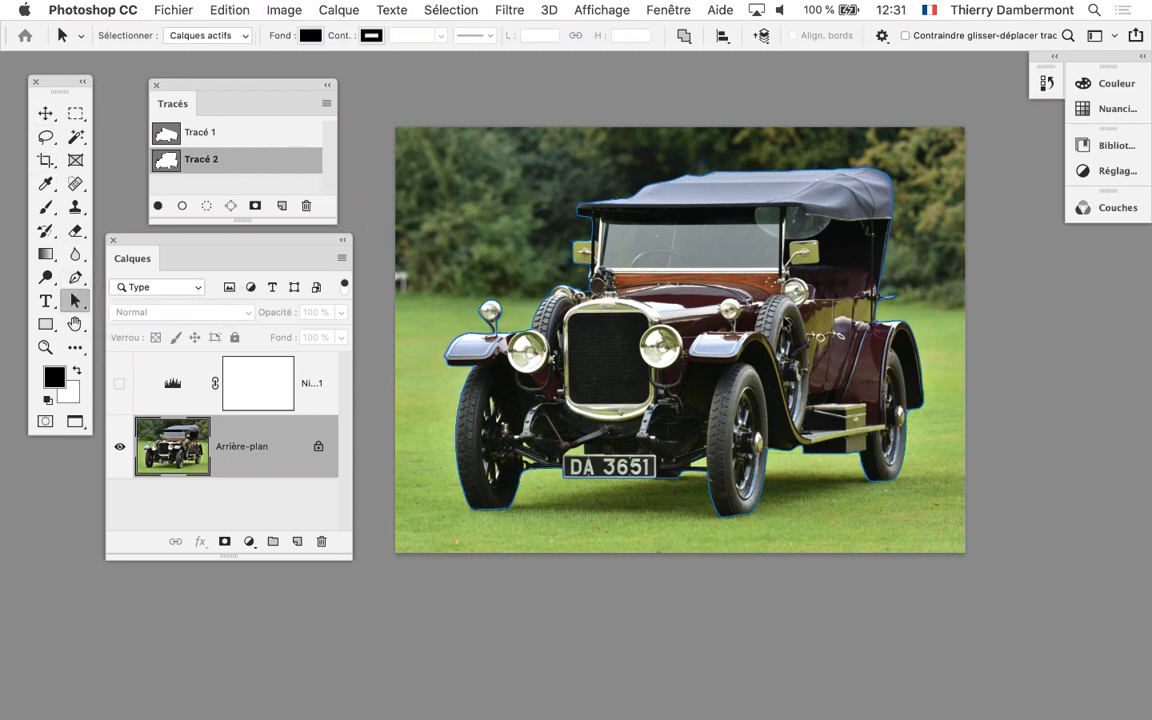
Examine the car up close in Photoshop and its cutout in InDesign at 600%, moving the Liens panel off the car
scroll(786, 328, up, 1)
scroll(784, 328, up, 2)
drag(667, 275, 716, 369)
scroll(638, 437, up, 1)
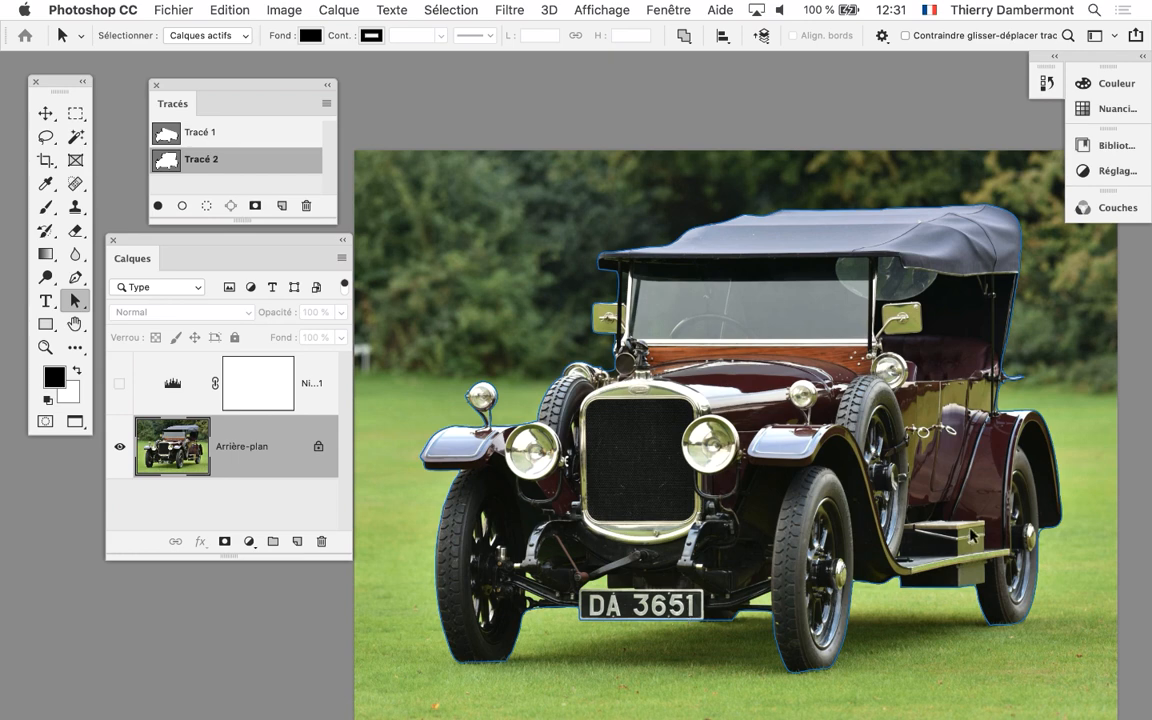
key(super+Tab)
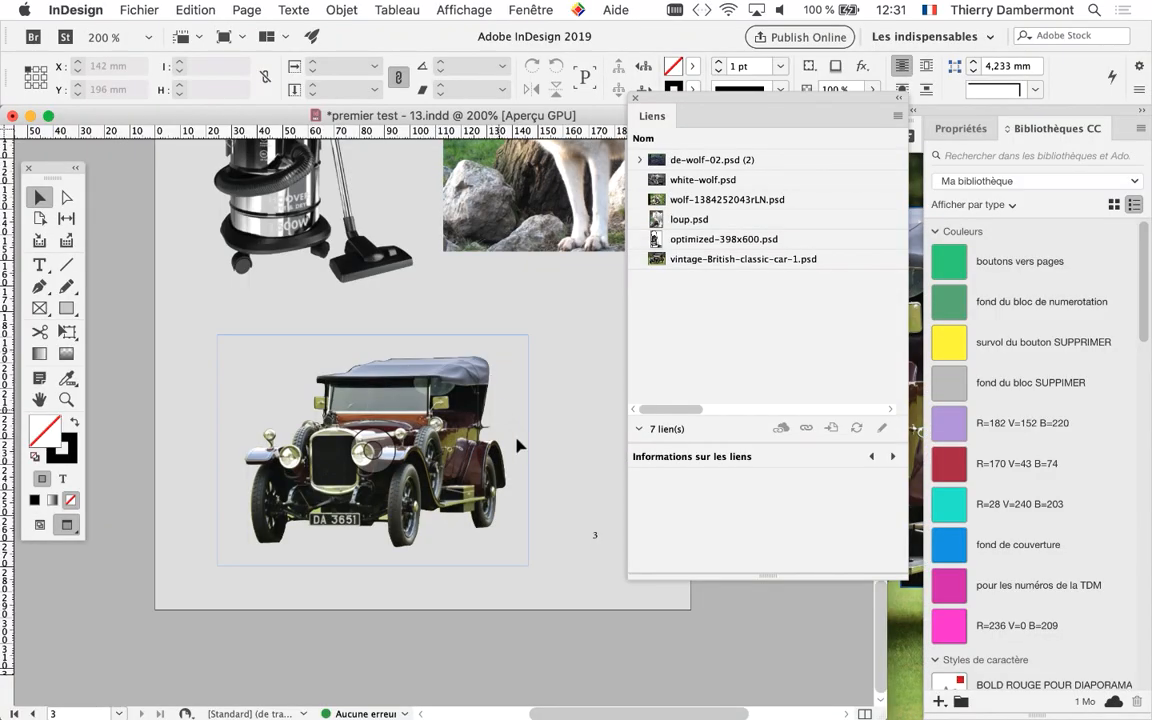
scroll(353, 467, up, 3)
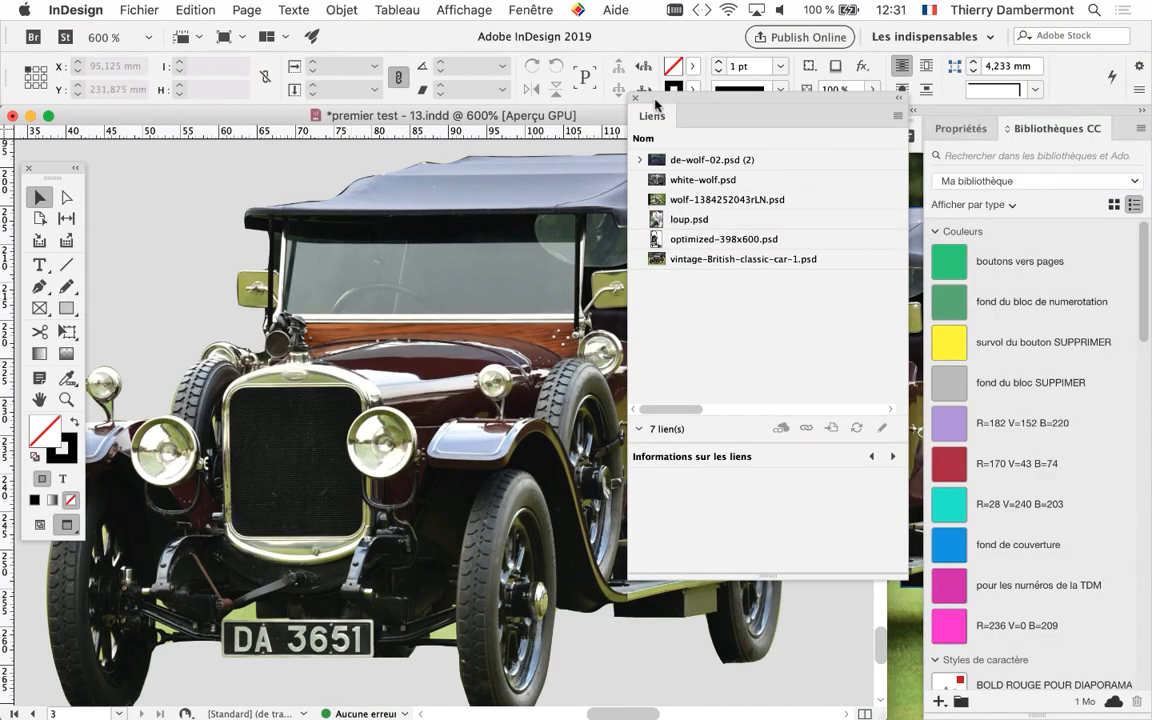
drag(657, 104, 862, 261)
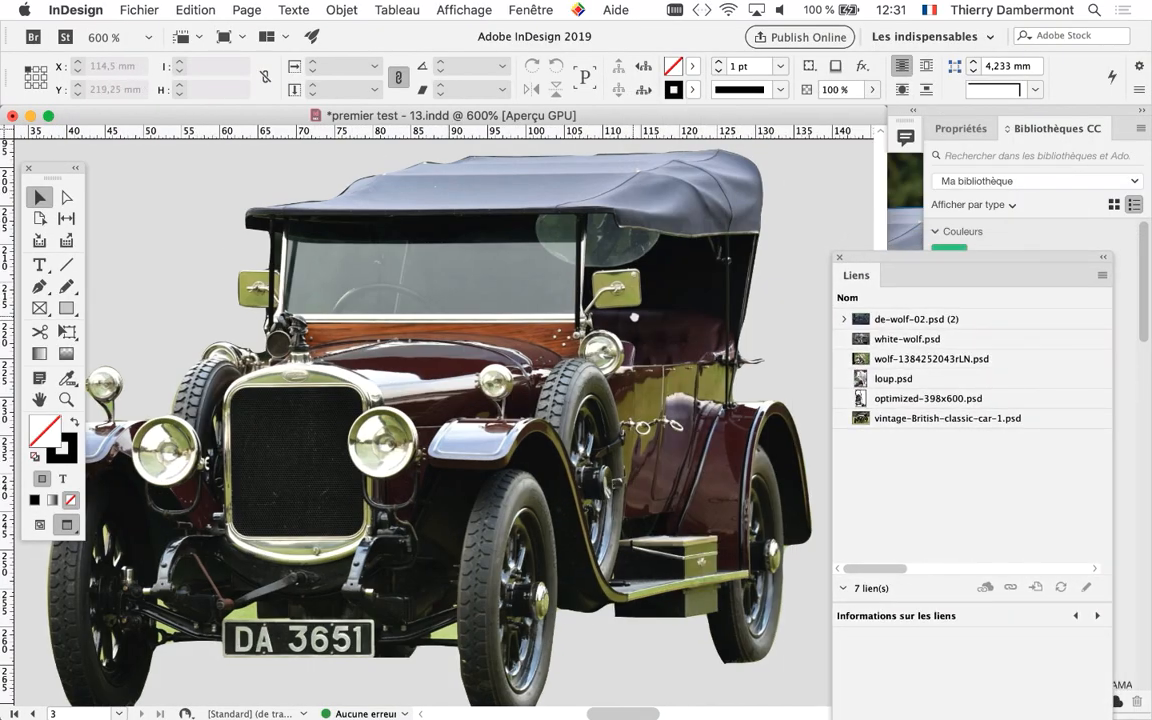
scroll(634, 317, down, 2)
scroll(634, 317, left, 2)
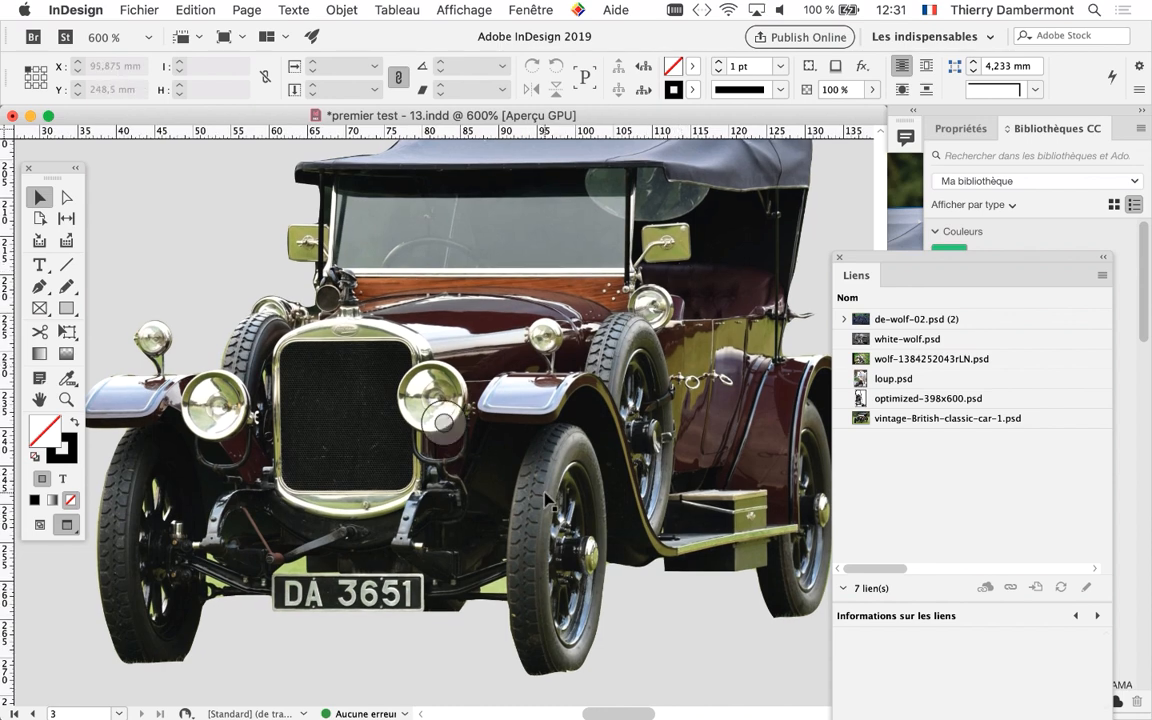
scroll(548, 500, down, 2)
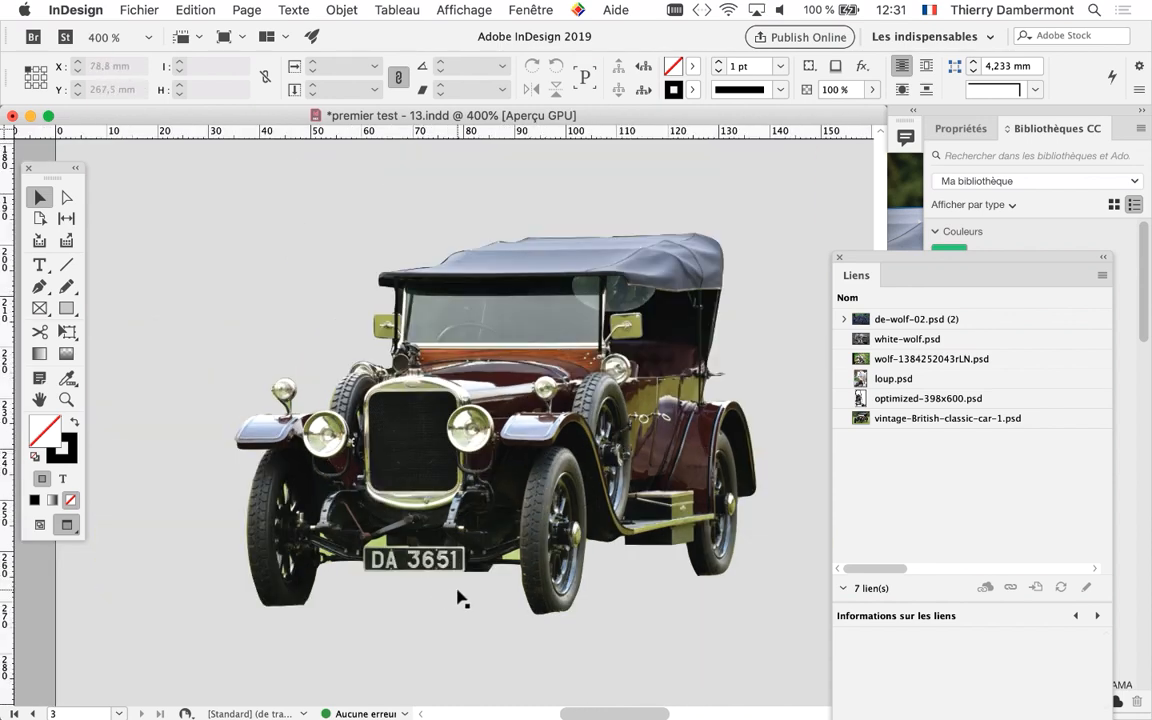
Switch back to Photoshop and move the Calques panel beside the rear of the car, keeping the front of the photo clear
key(super+Tab)
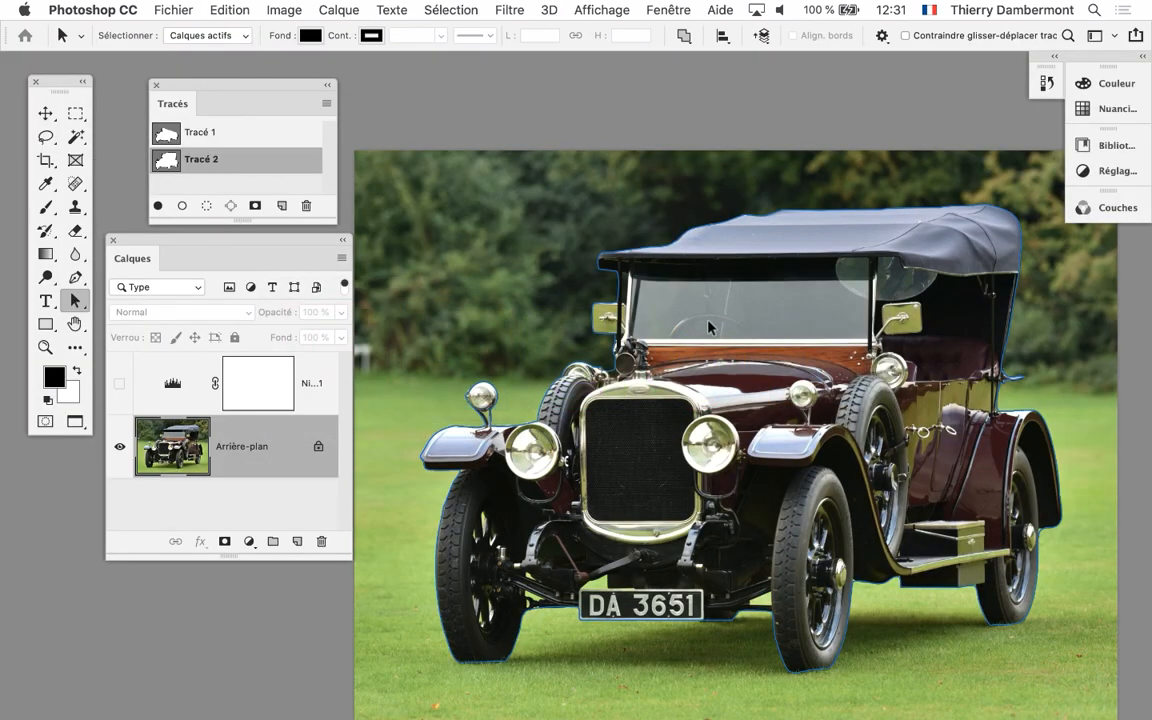
scroll(708, 326, down, 1)
drag(608, 319, 633, 184)
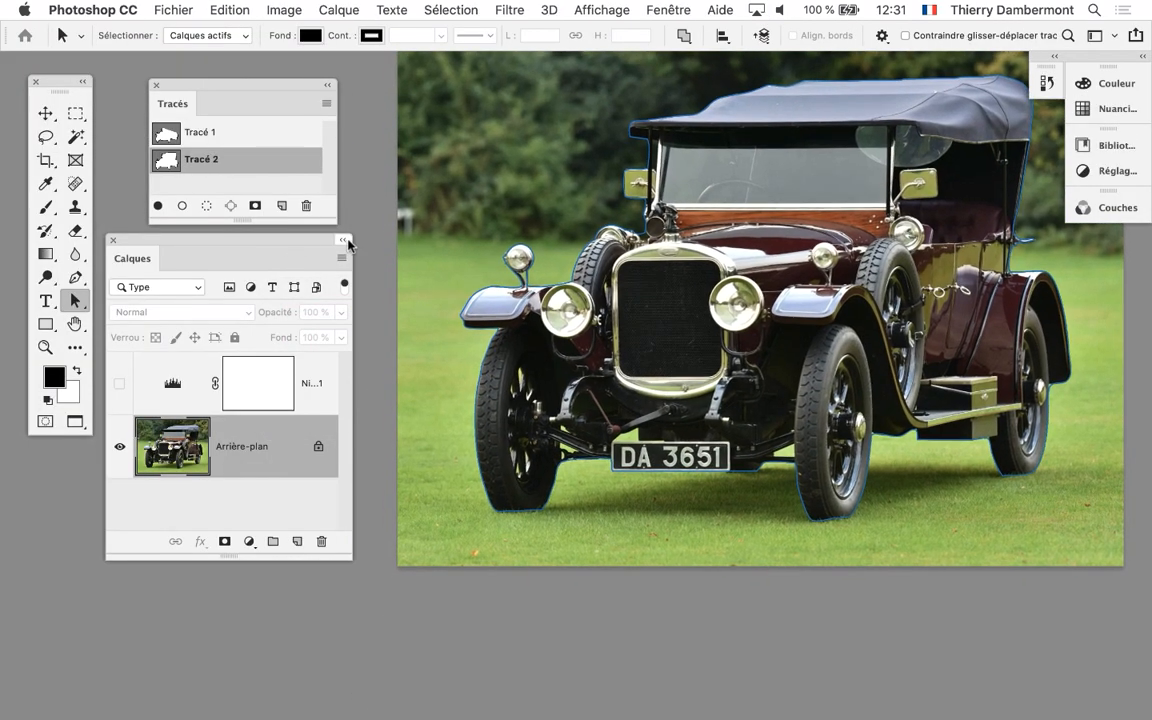
drag(308, 241, 845, 230)
scroll(603, 275, right, 10)
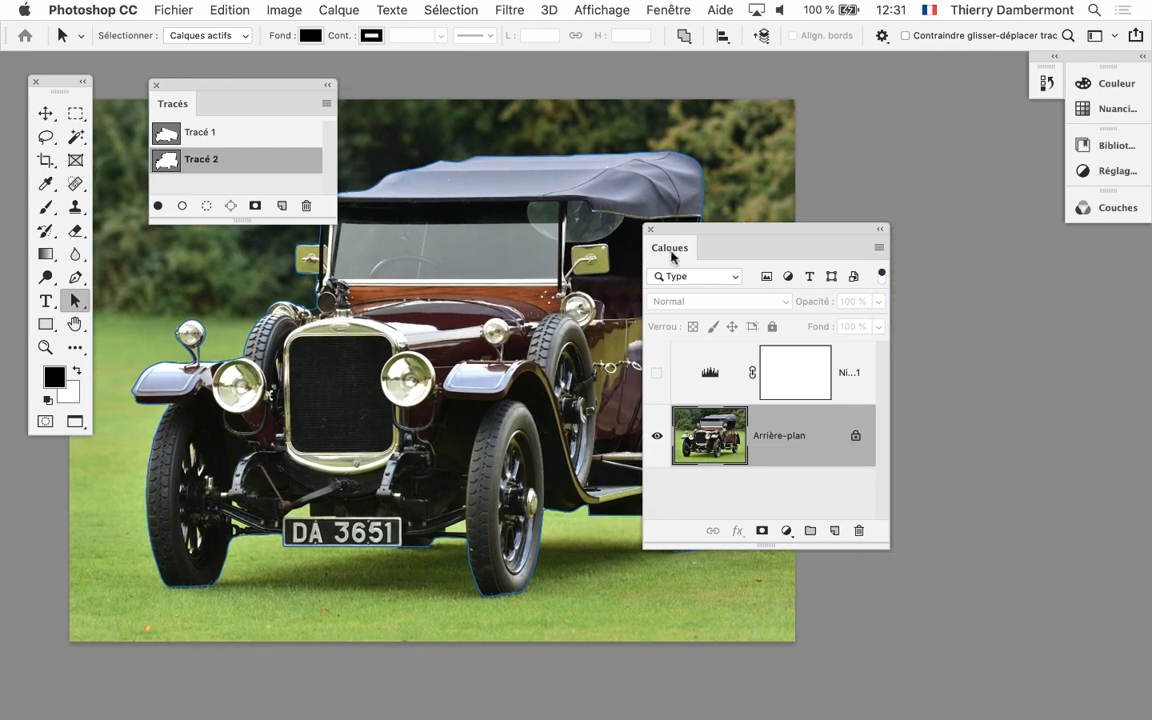
drag(797, 233, 892, 135)
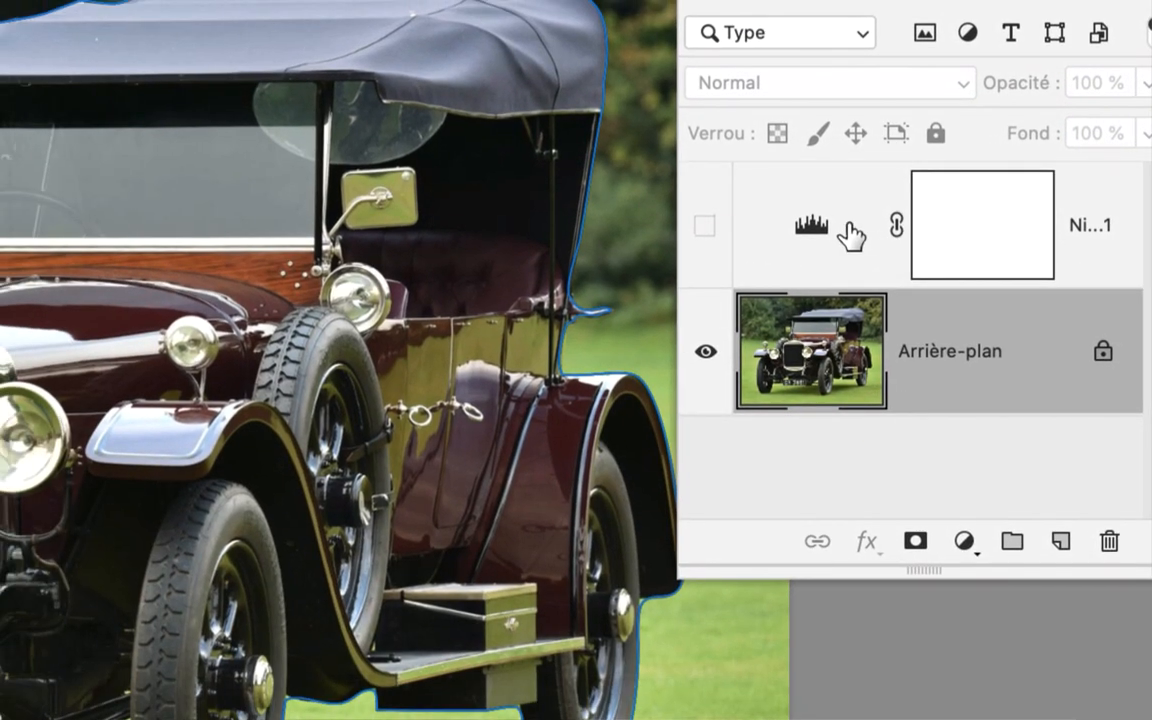
Select the Levels adjustment layer and add a Teinte/Saturation adjustment layer above it, masked by the car's path
click(748, 437)
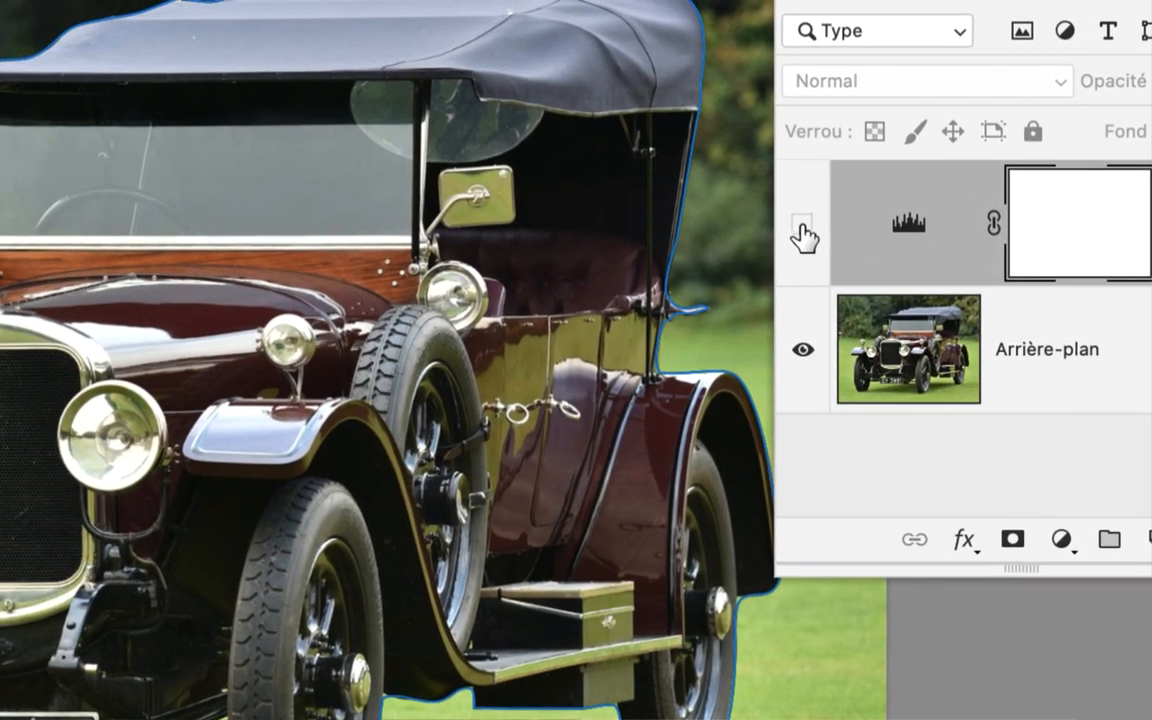
click(801, 228)
click(801, 228)
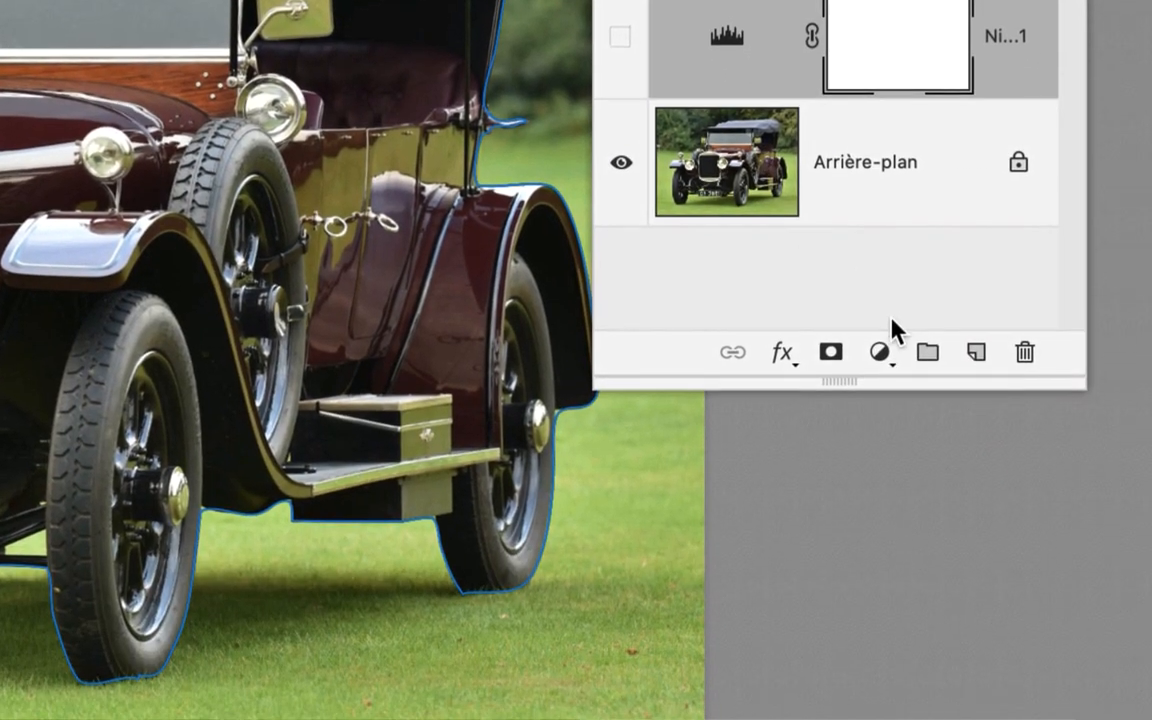
click(993, 534)
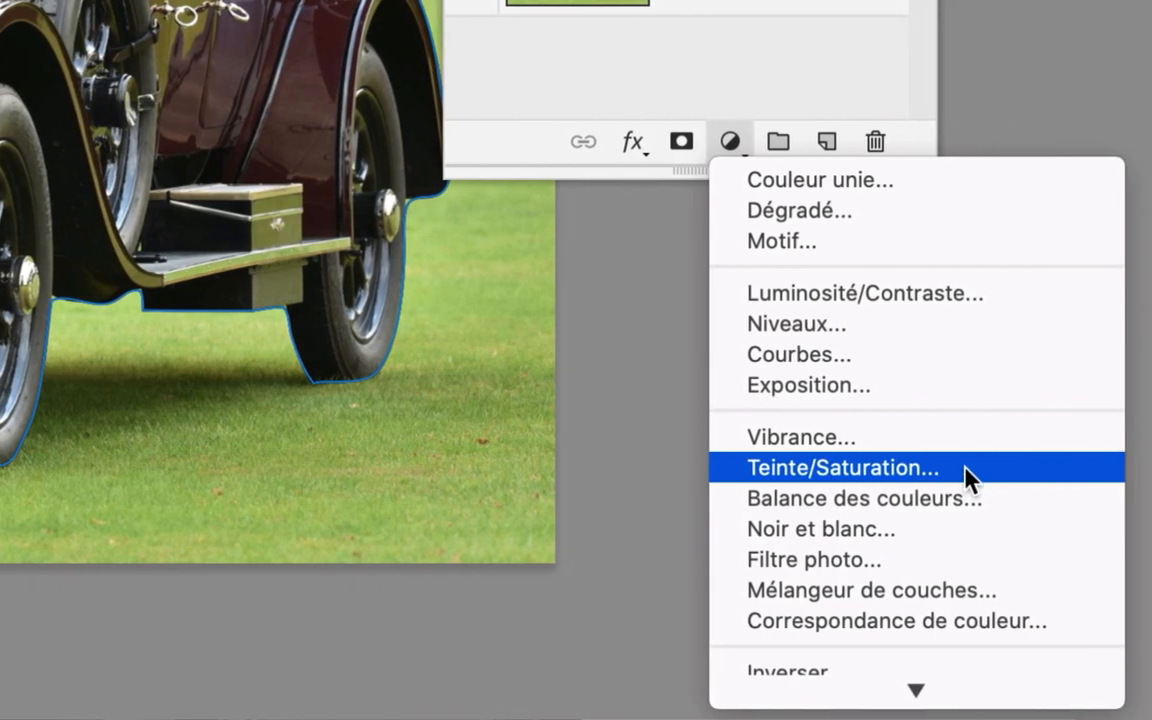
click(965, 478)
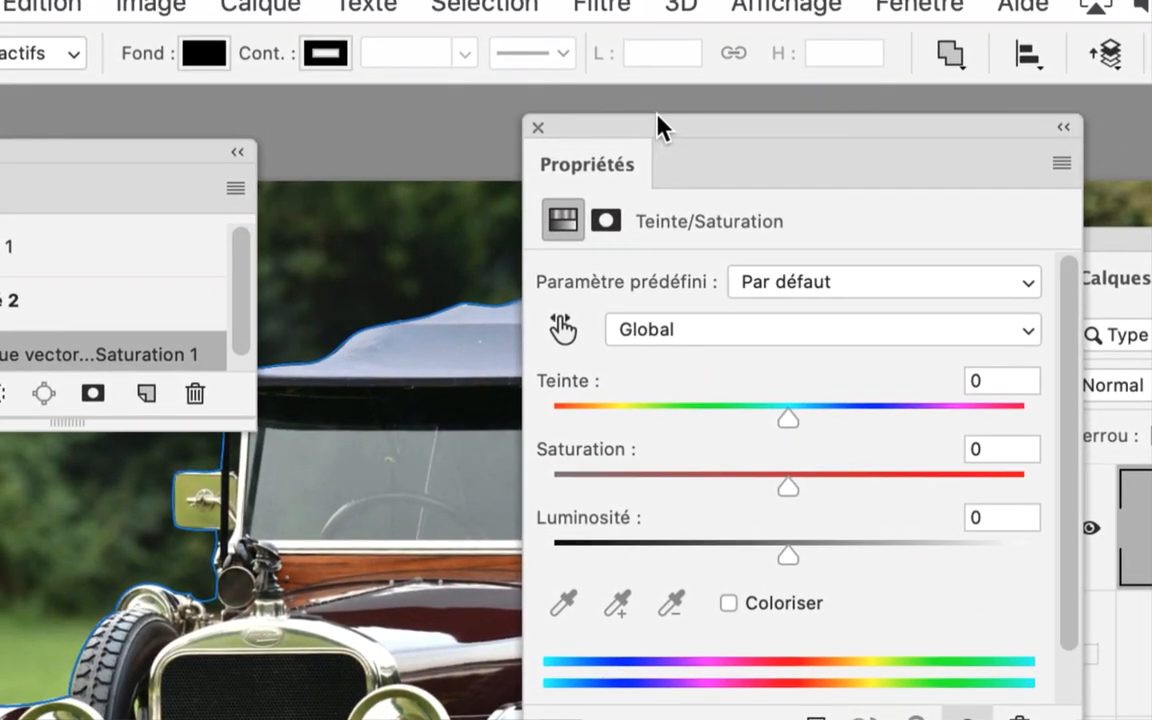
Limit the Teinte/Saturation adjustment to Verts with a saturation of -93 and move its panel clear of the layer mask thumbnail
drag(658, 108, 756, 137)
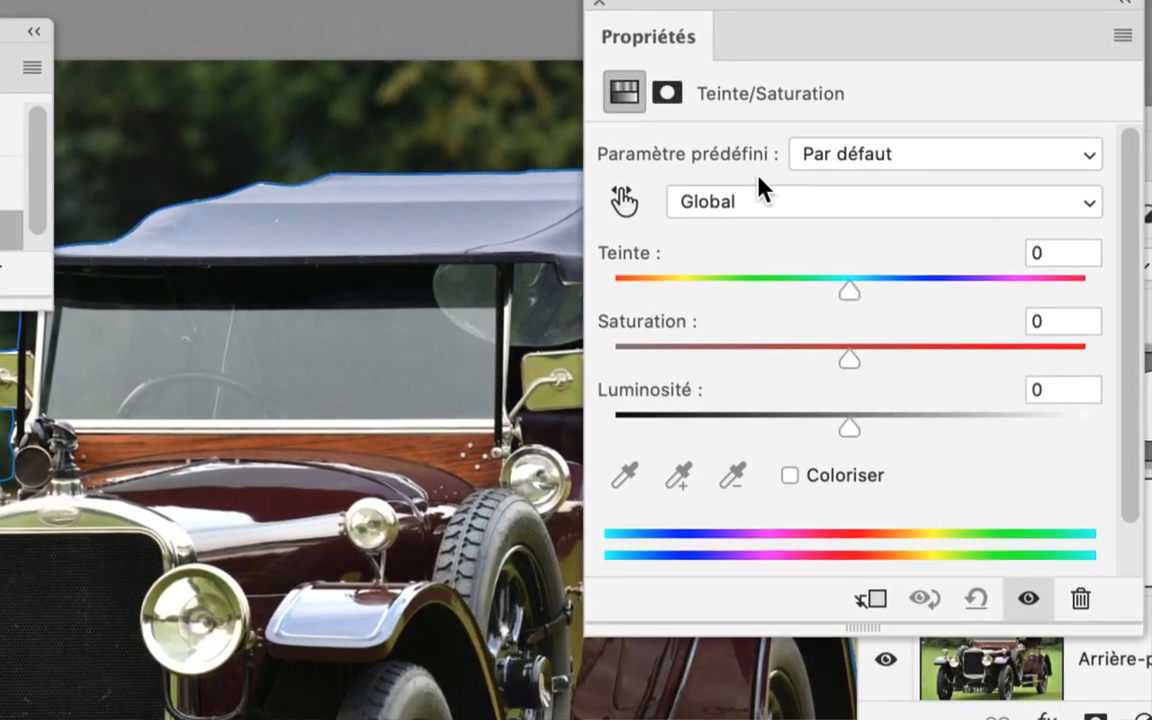
click(805, 352)
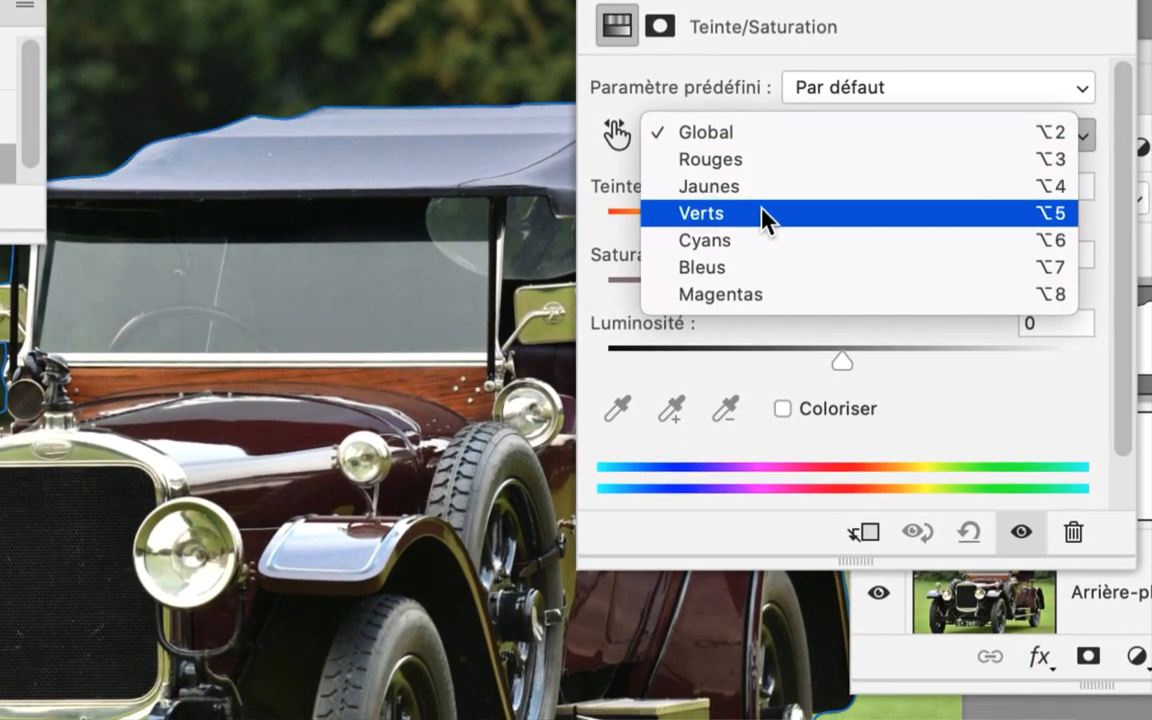
click(762, 238)
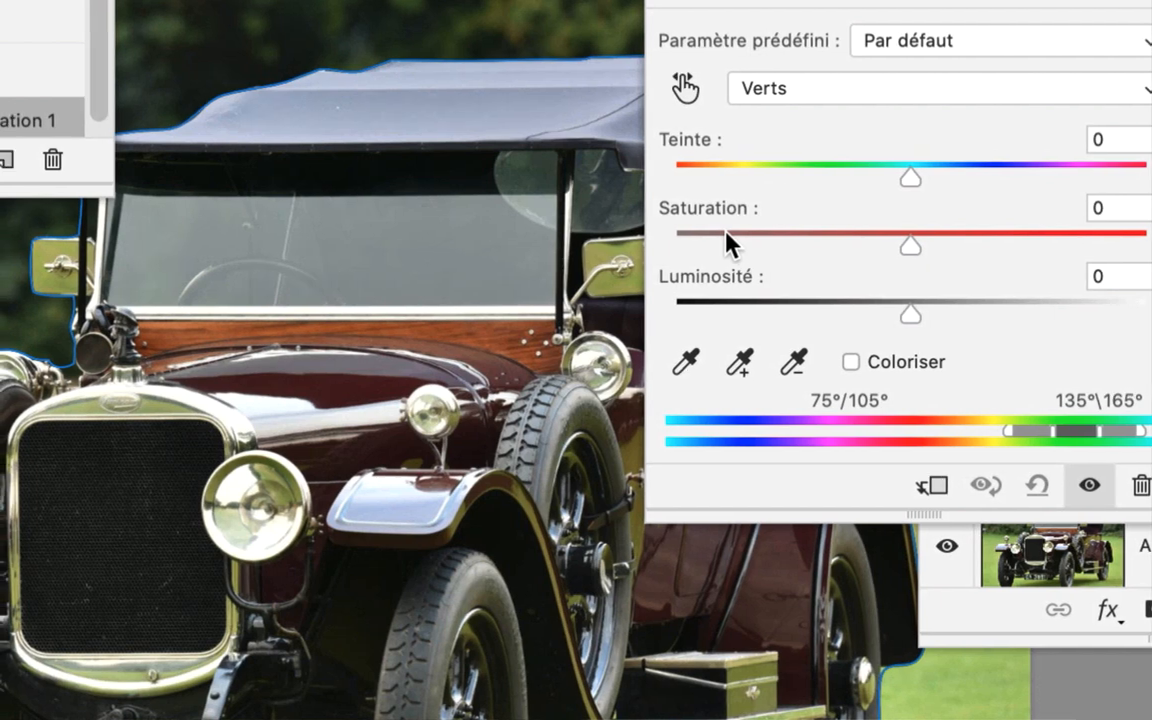
click(669, 318)
drag(725, 242, 699, 250)
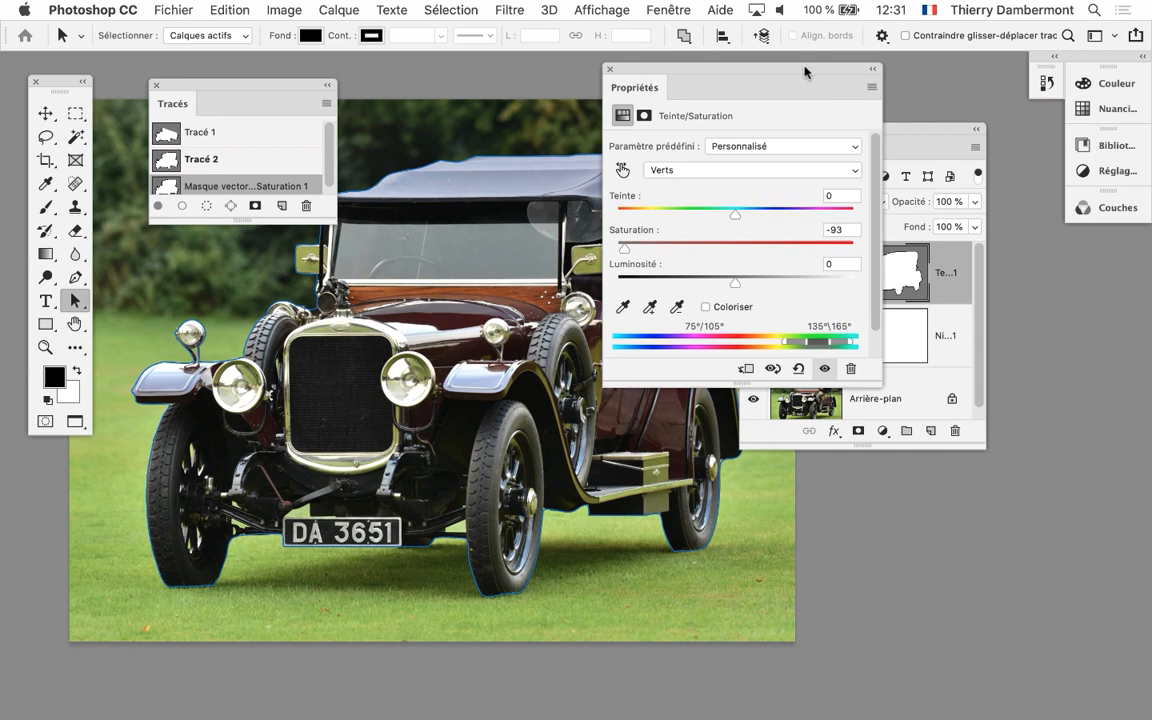
drag(723, 71, 613, 28)
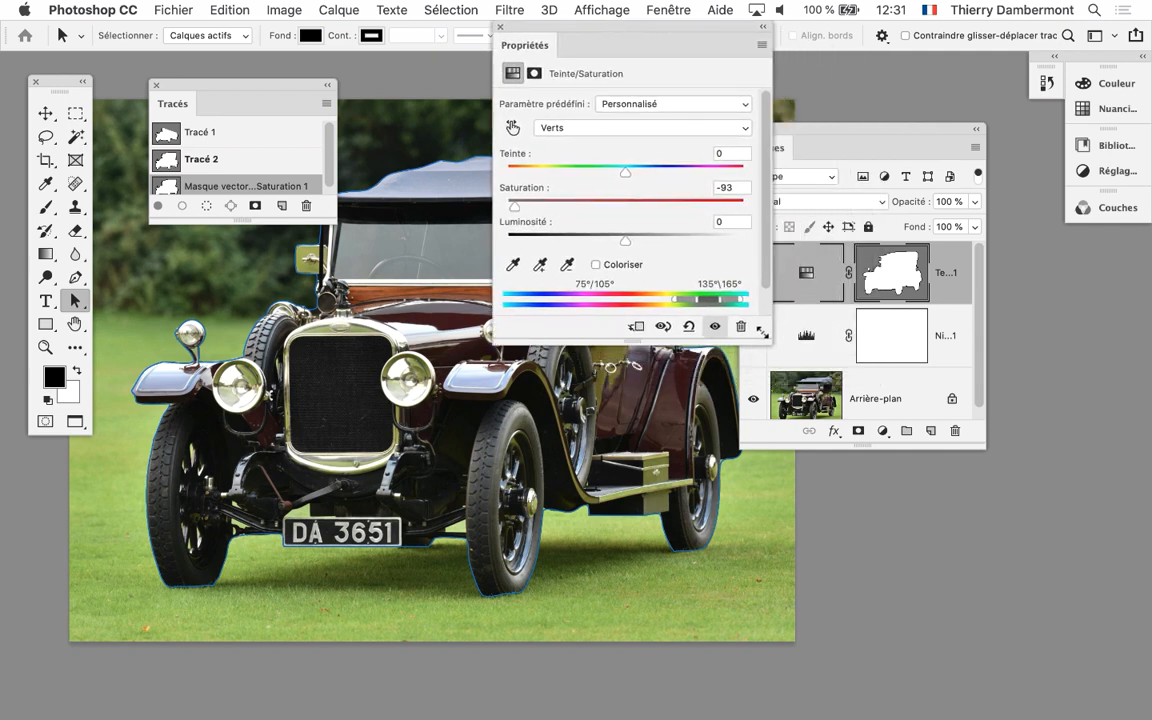
Shift the Verts colour range toward yellow until its upper limits read 91°\118°, and move the Propriétés panel clear of the car
drag(764, 333, 1098, 395)
drag(991, 30, 292, 52)
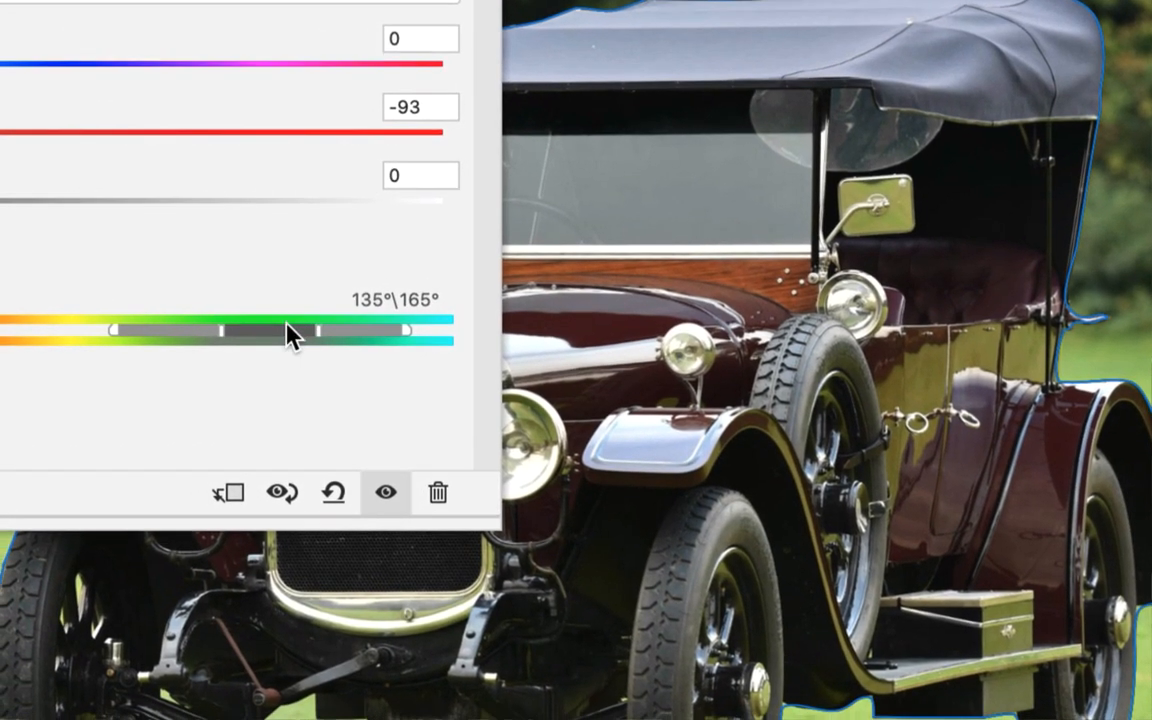
drag(286, 323, 237, 327)
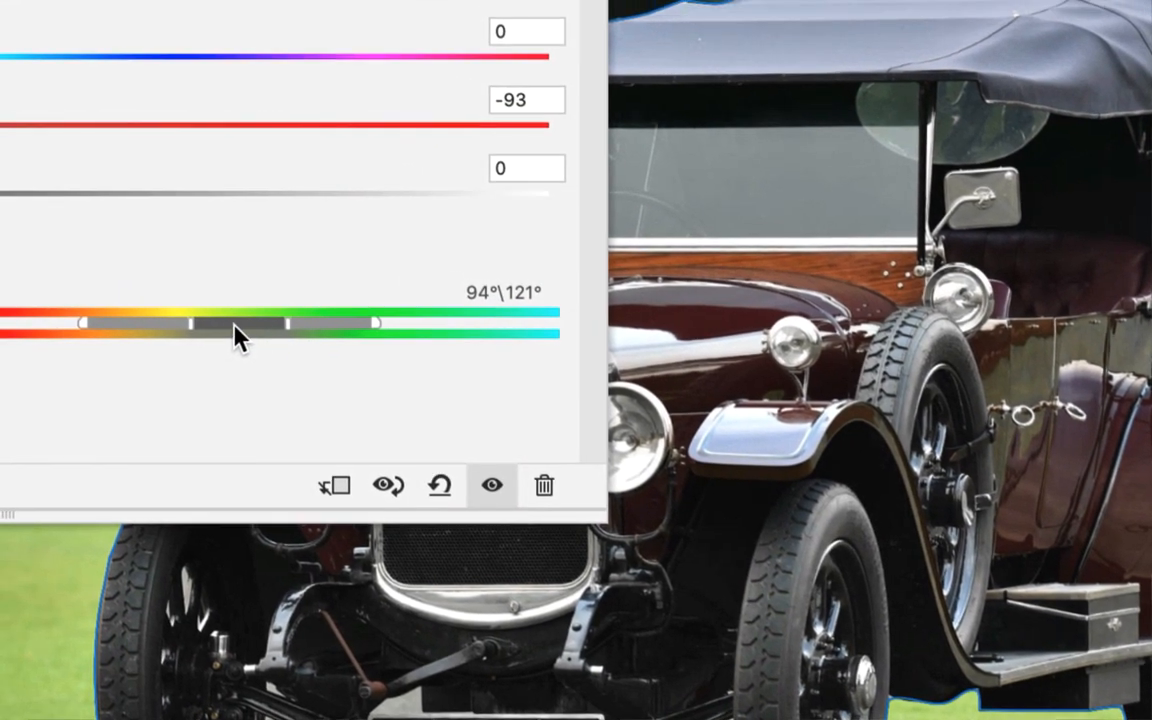
drag(146, 332, 140, 333)
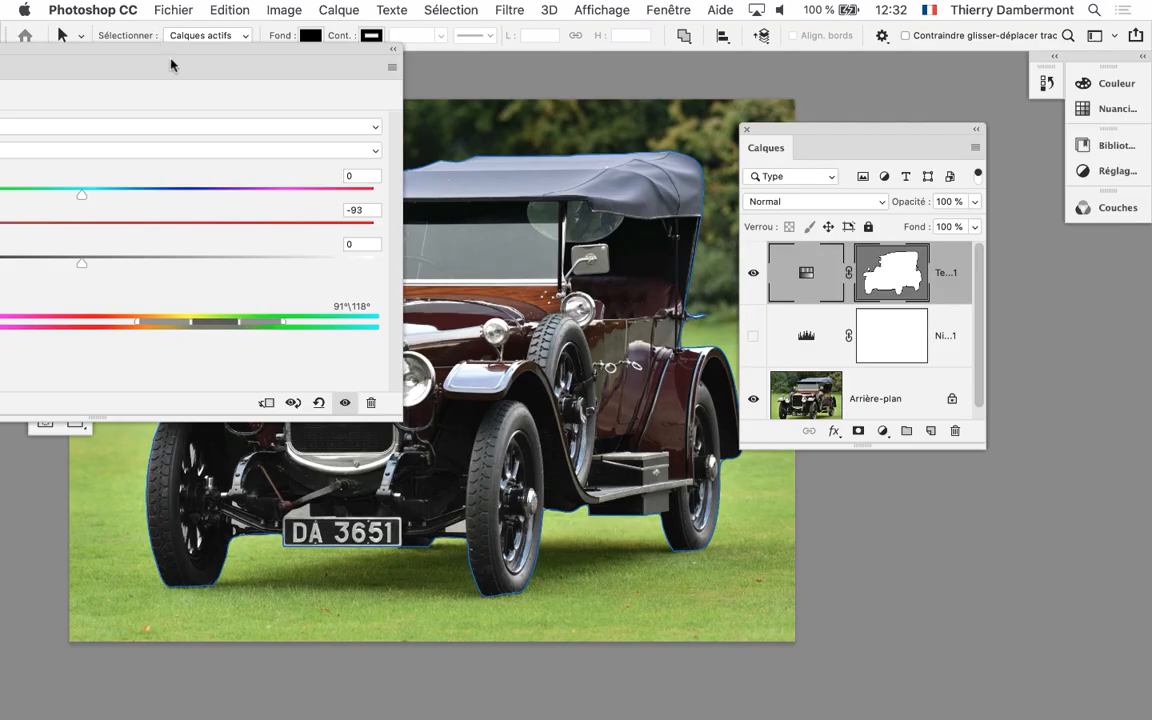
drag(170, 65, 1042, 497)
Save the corrected car photo and switch to InDesign
click(153, 9)
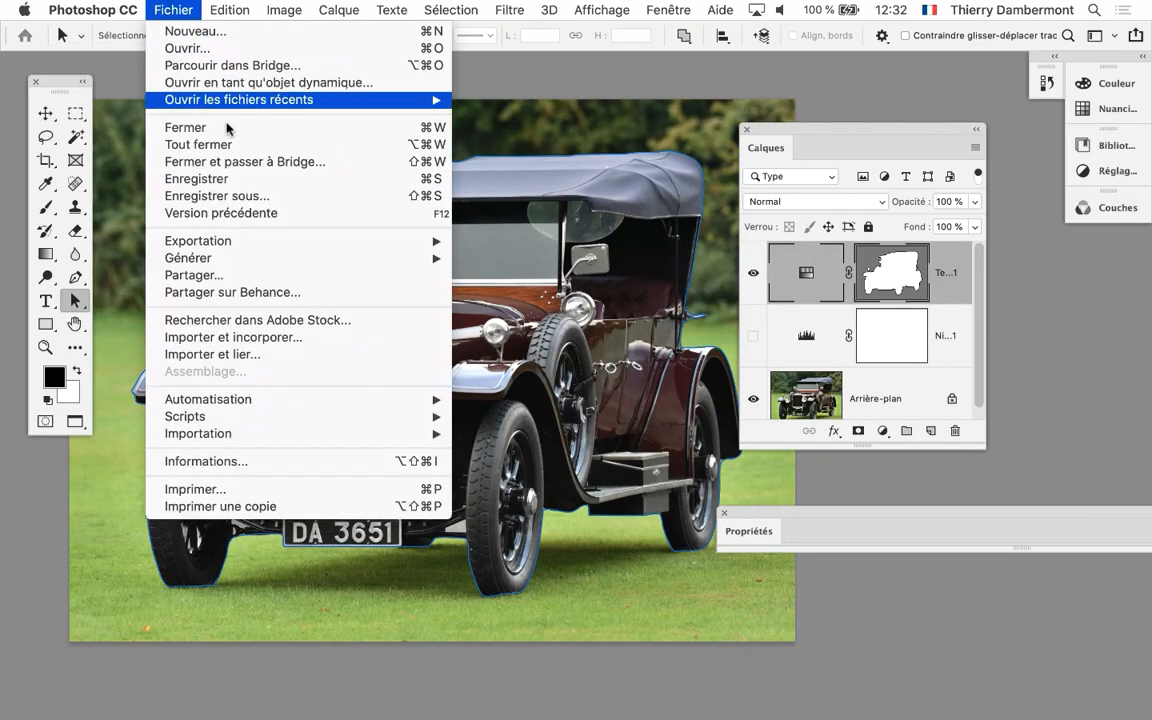
click(240, 178)
key(super+Tab)
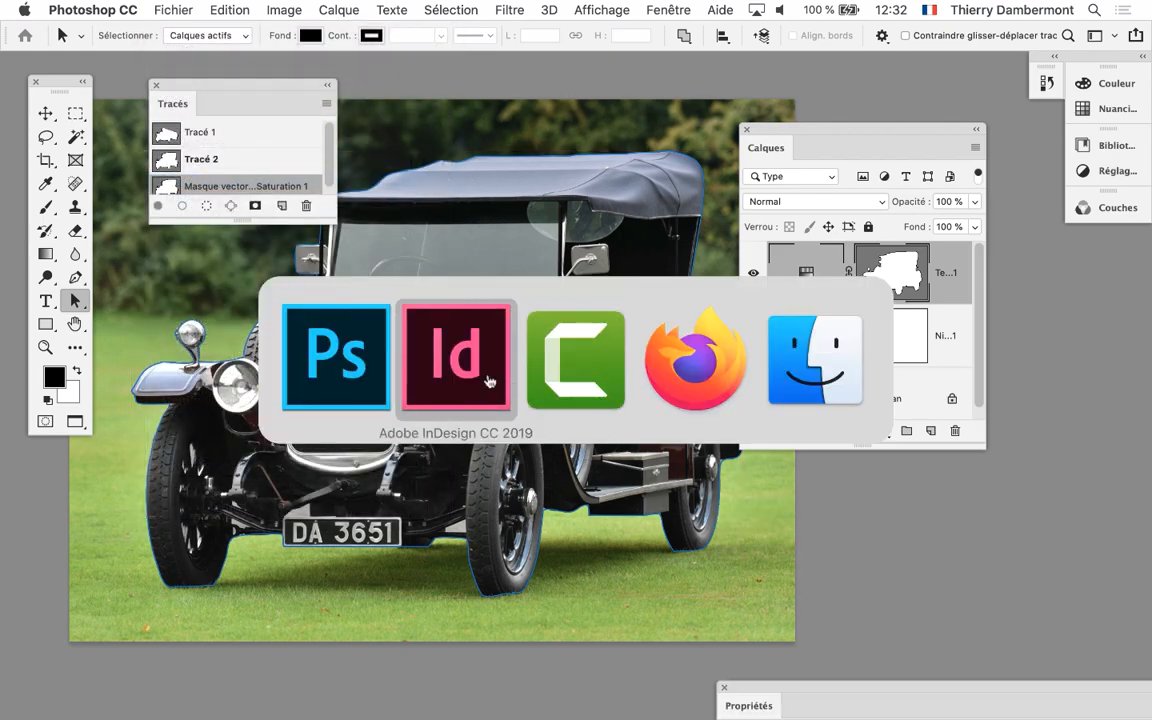
click(481, 336)
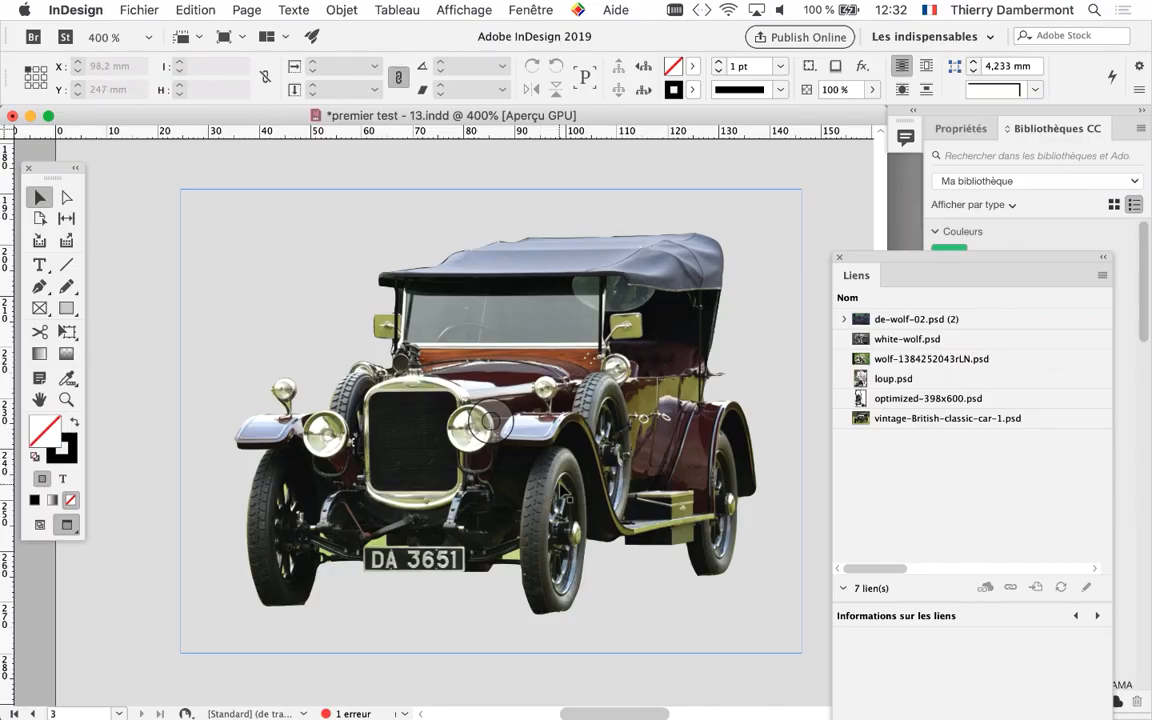
Move the Liens panel up beside the car, select the car image and update its link to vintage-British-classic-car-1.psd
scroll(637, 440, up, 1)
scroll(597, 467, up, 1)
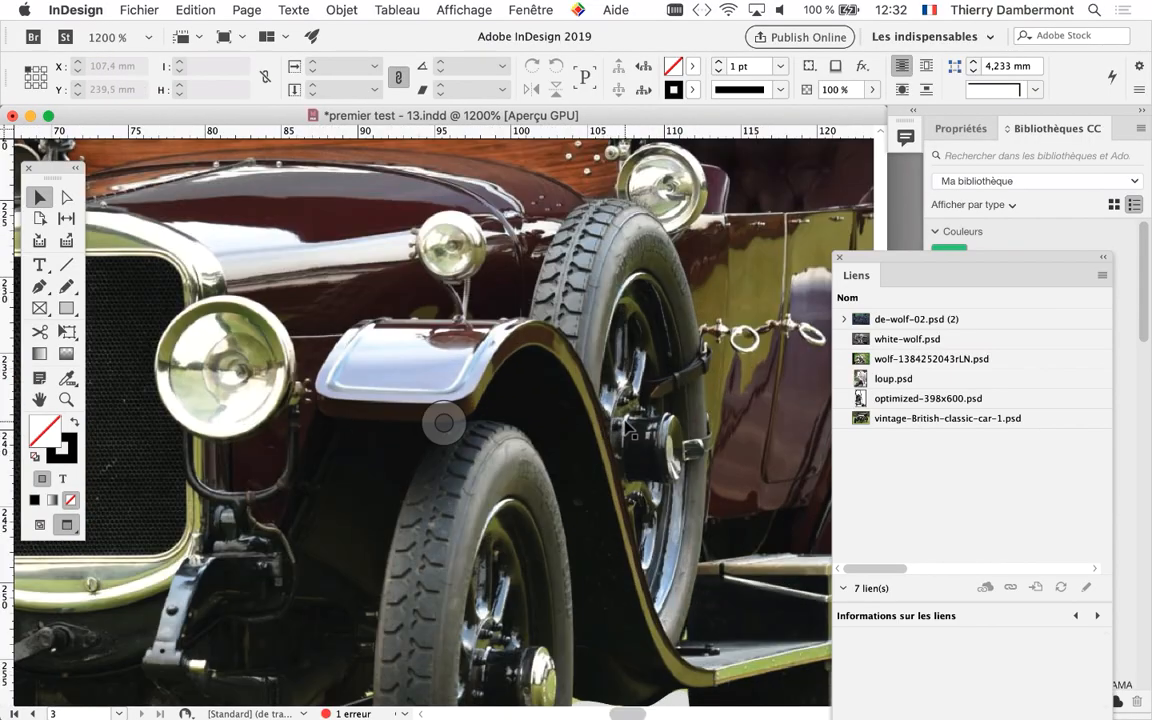
drag(645, 327, 367, 570)
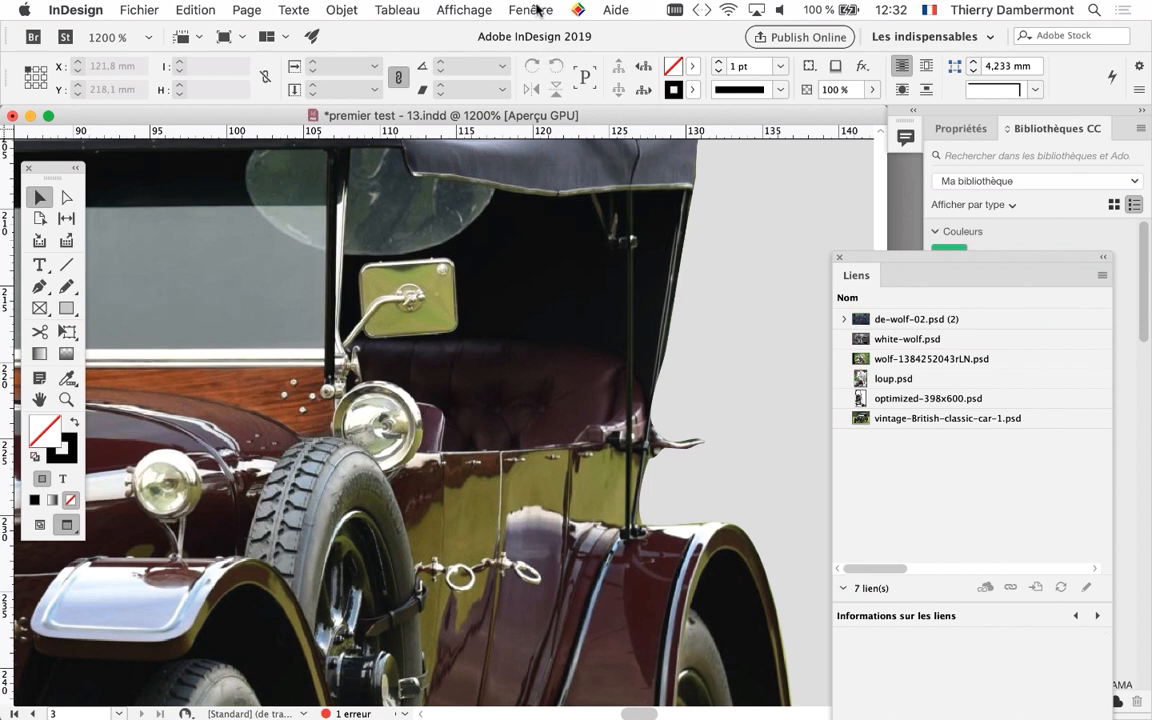
click(523, 6)
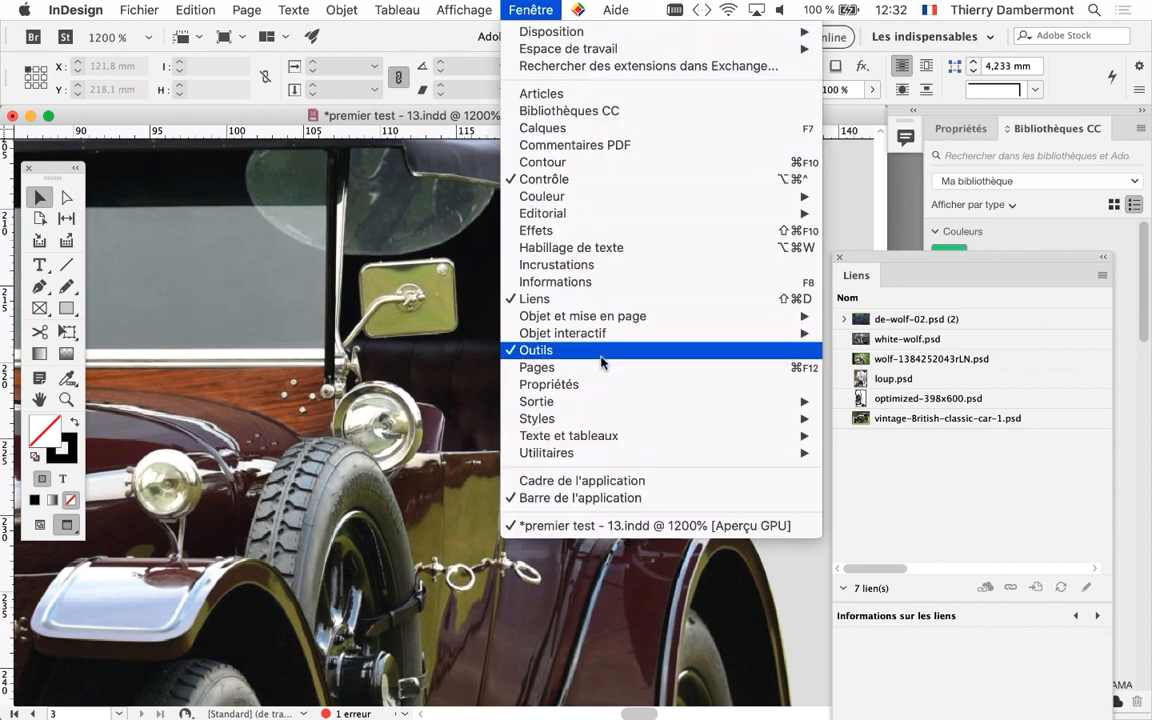
click(591, 299)
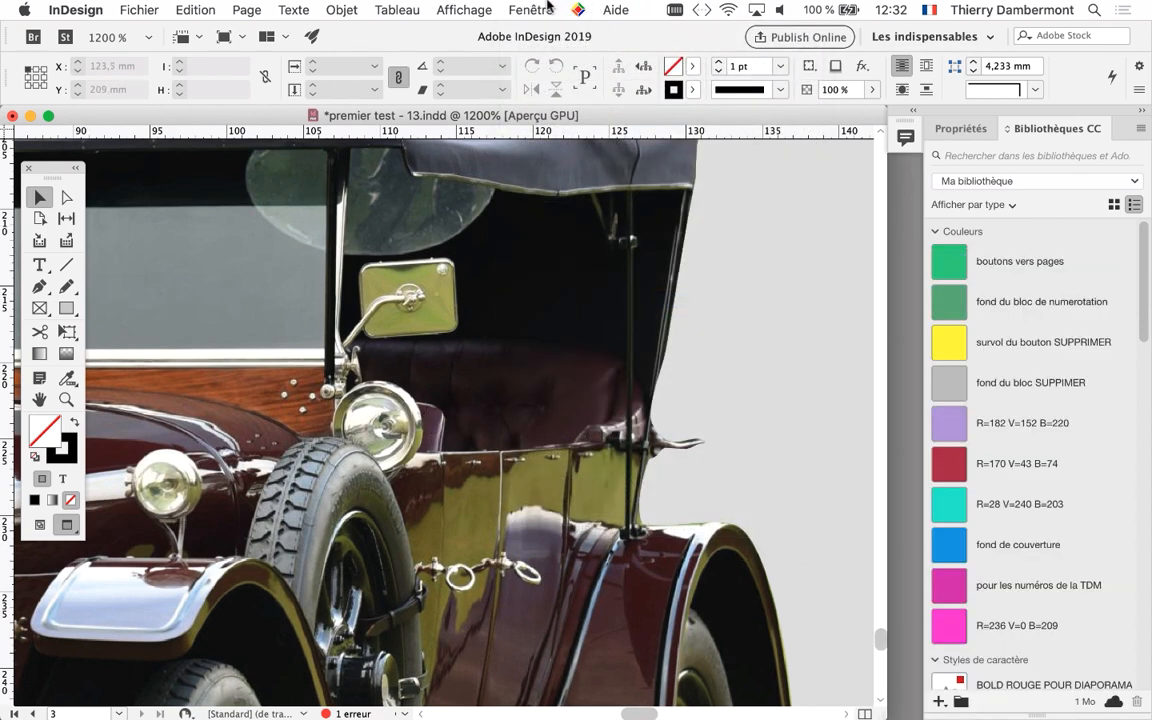
click(547, 6)
click(515, 369)
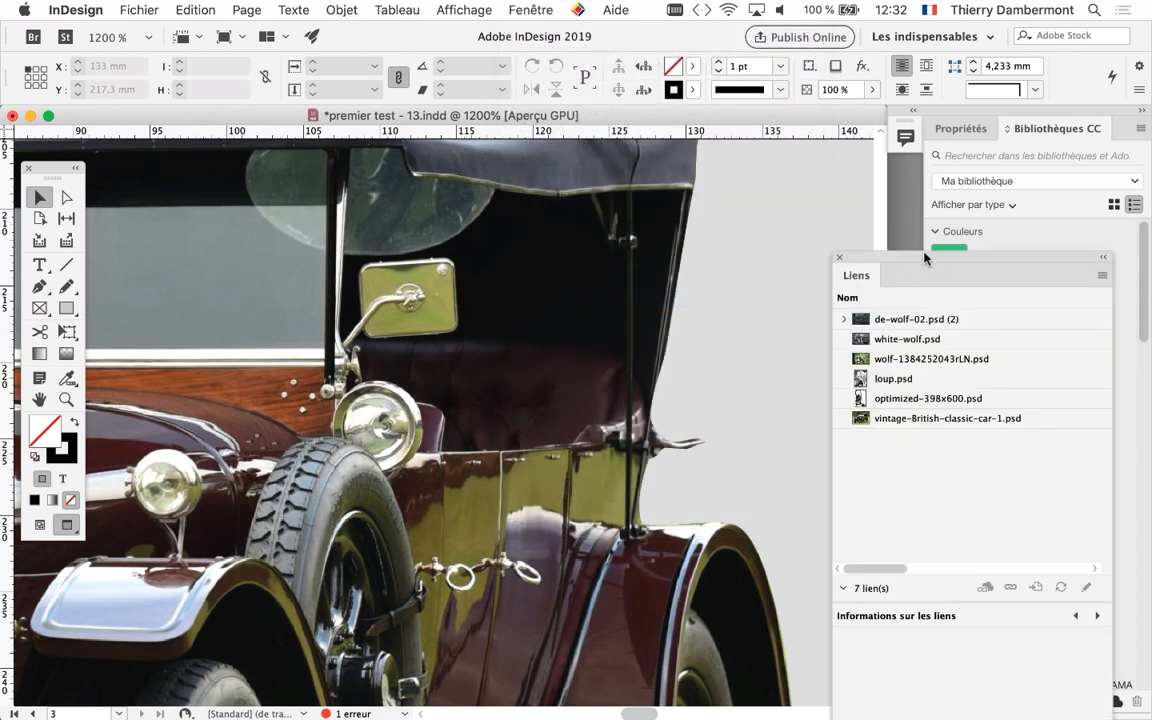
drag(924, 257, 760, 112)
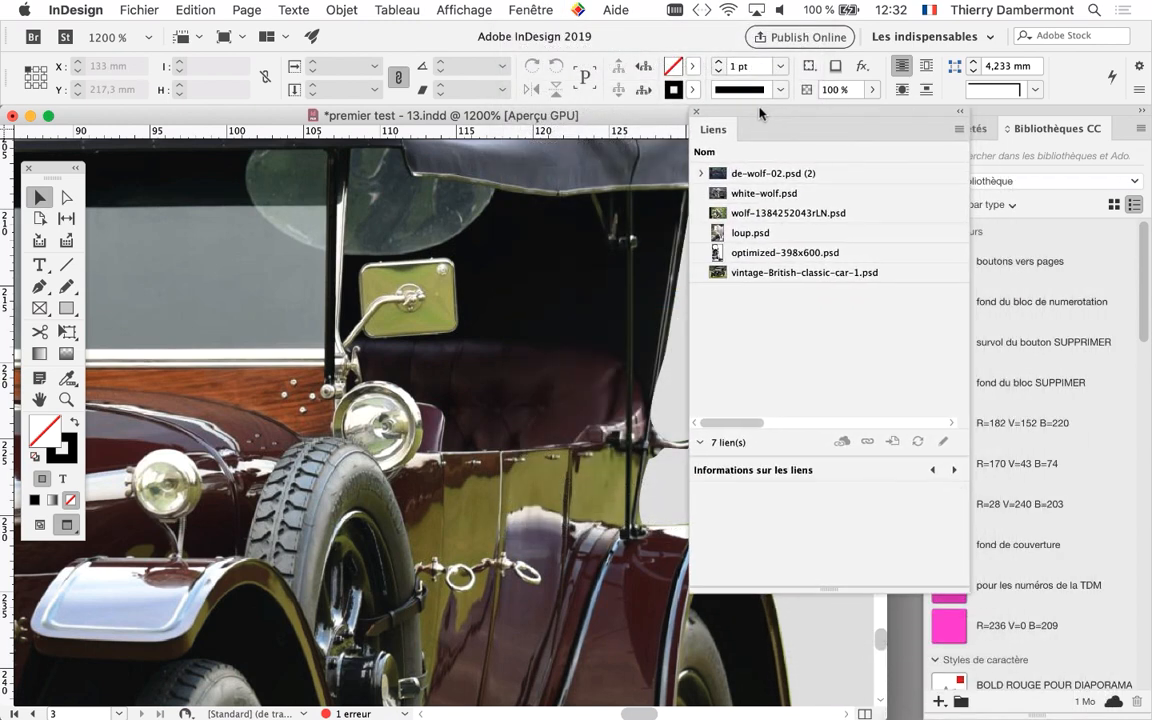
click(497, 355)
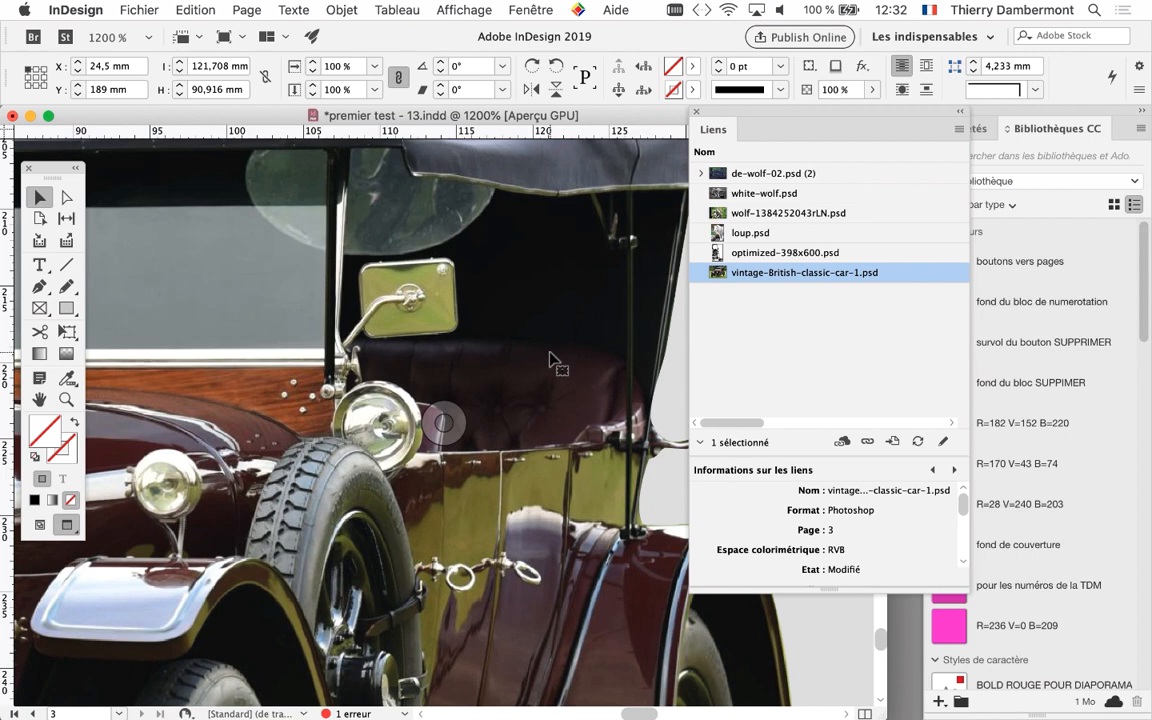
click(919, 441)
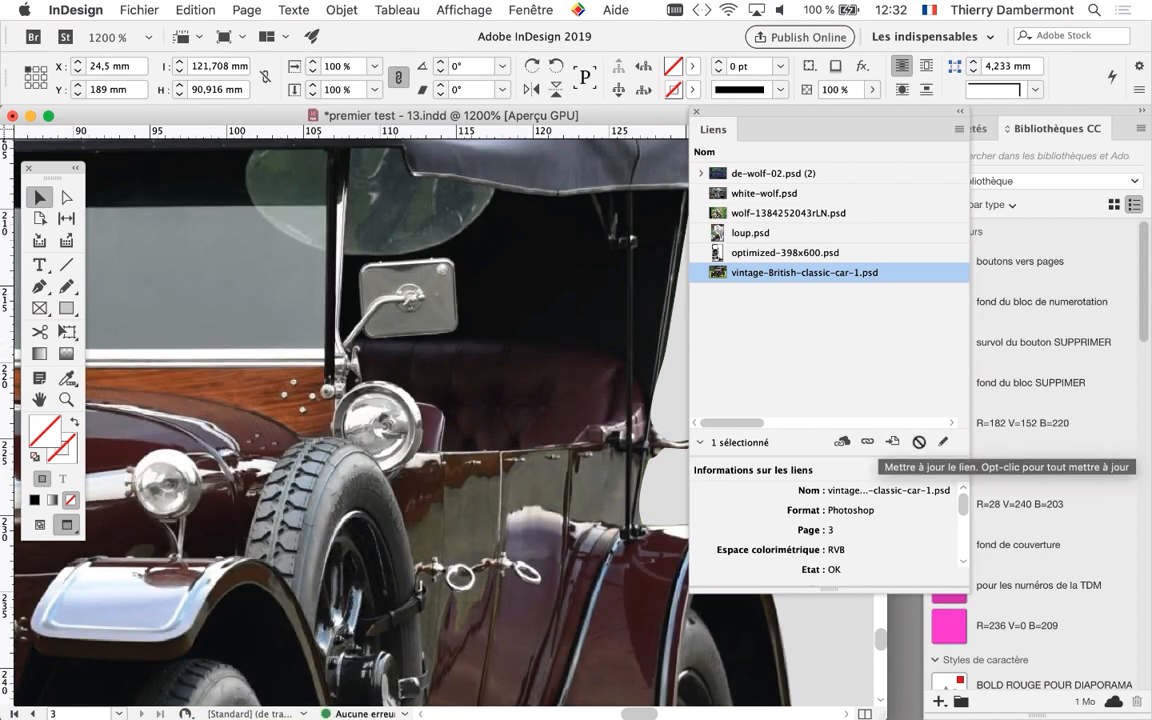
Examine the updated car cutout for remaining green reflections and view it on page 3, keeping the Liens panel off the car
scroll(578, 437, down, 2)
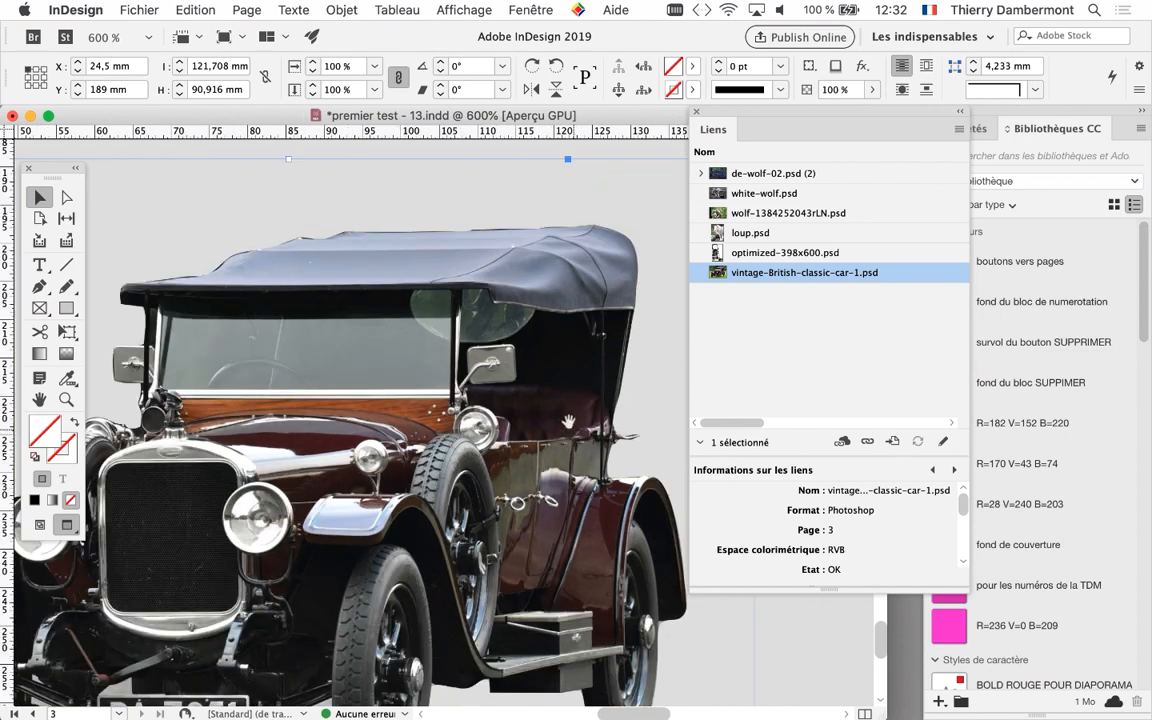
drag(522, 380, 652, 285)
drag(749, 108, 847, 186)
drag(570, 257, 608, 253)
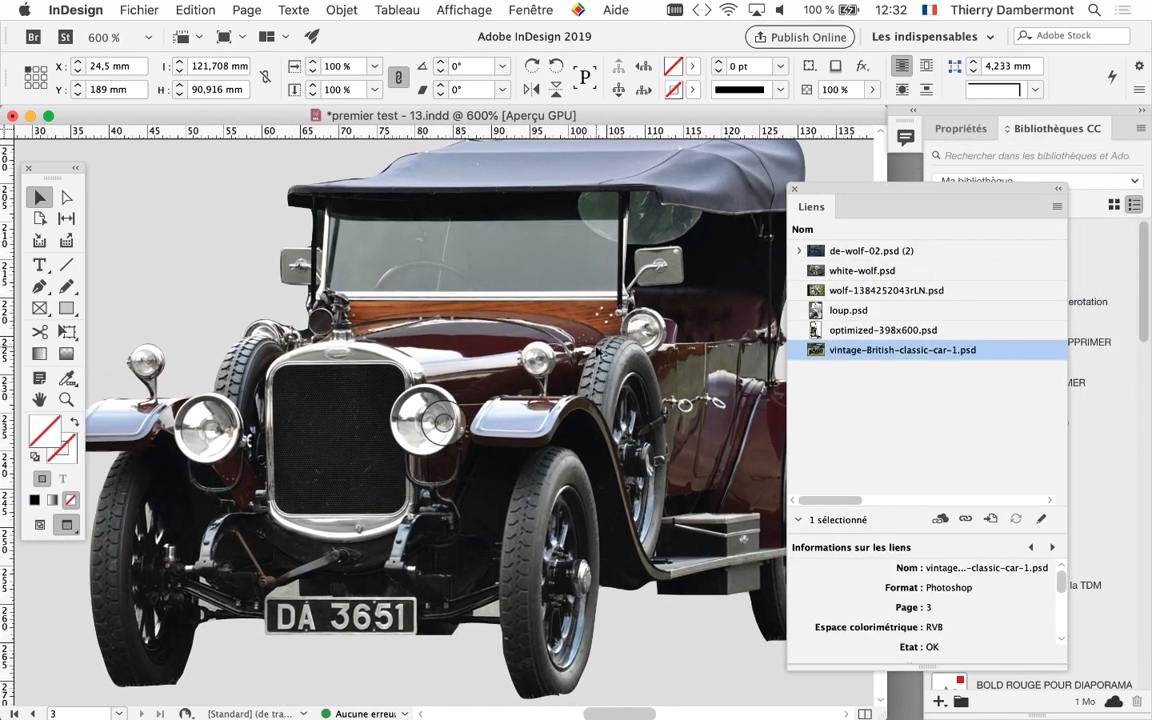
scroll(600, 352, down, 2)
drag(528, 316, 483, 309)
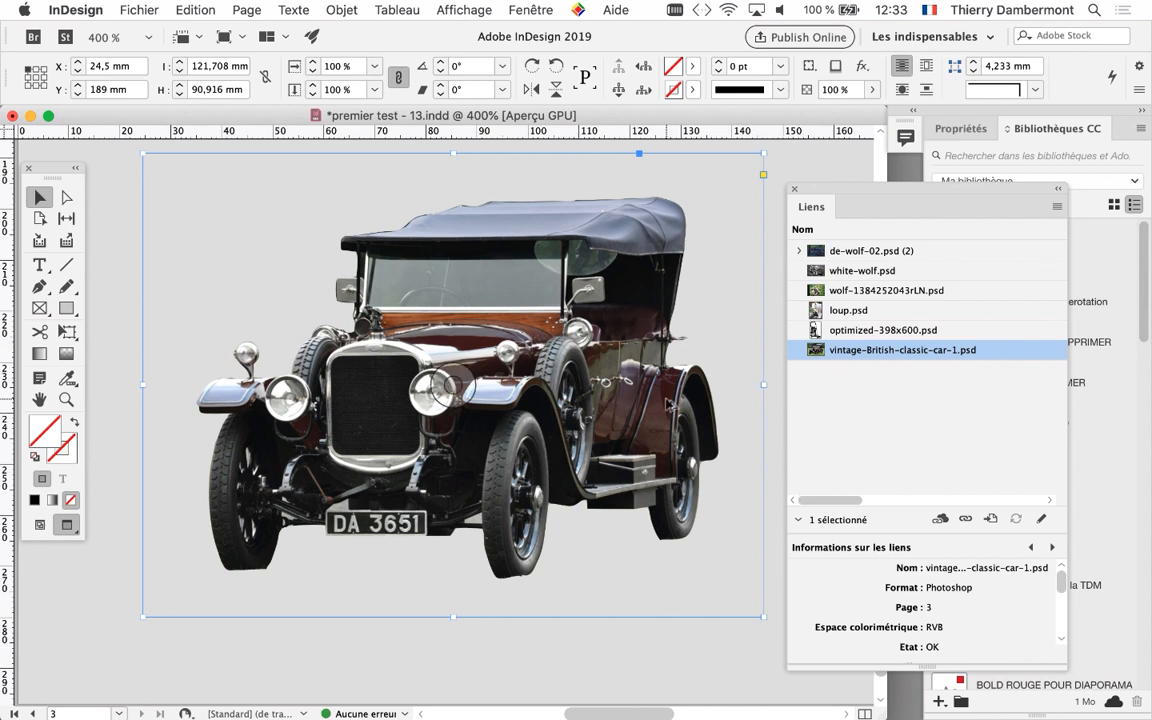
key(super+minus)
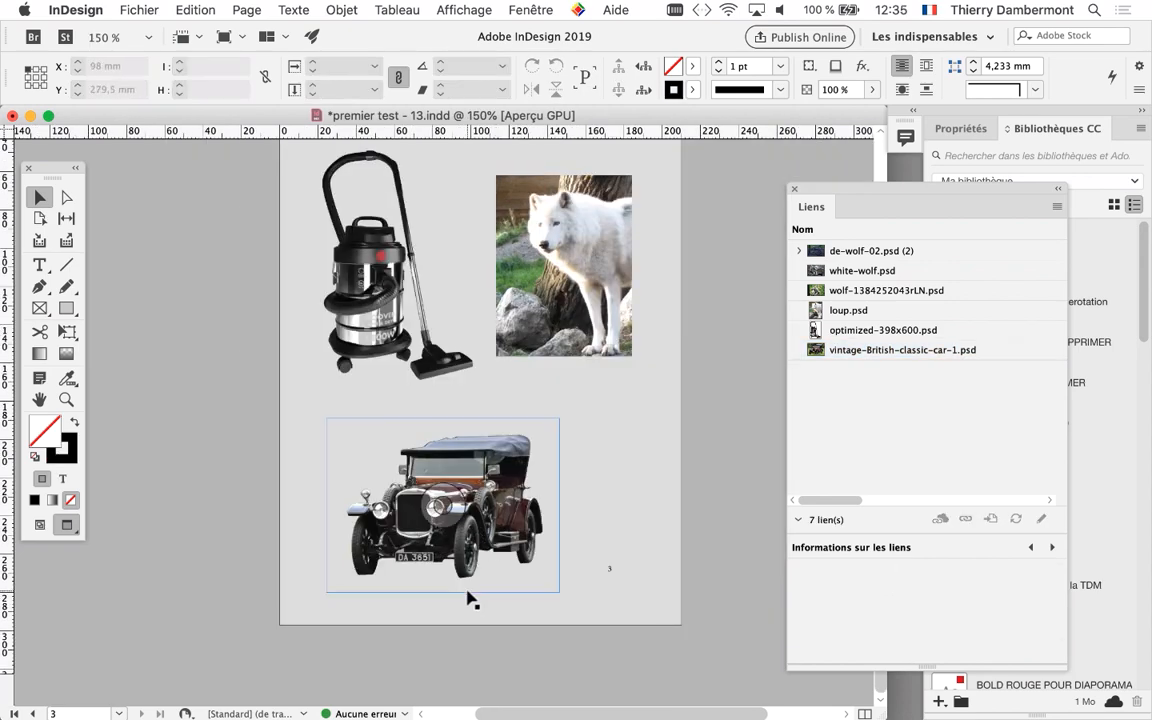
Examine the bottoms of the car's wheels up close at 800% for leftover grass along the cutout
key(super+equal)
key(super+equal)
key(super+equal)
key(super+equal)
key(super+equal)
key(super+equal)
drag(488, 536, 669, 511)
drag(199, 486, 334, 522)
drag(533, 548, 346, 550)
drag(585, 551, 473, 579)
drag(563, 571, 509, 566)
Switch to Photoshop, move the toolbox beside the front wheel and choose the Outil Sélection directe
key(super+Tab)
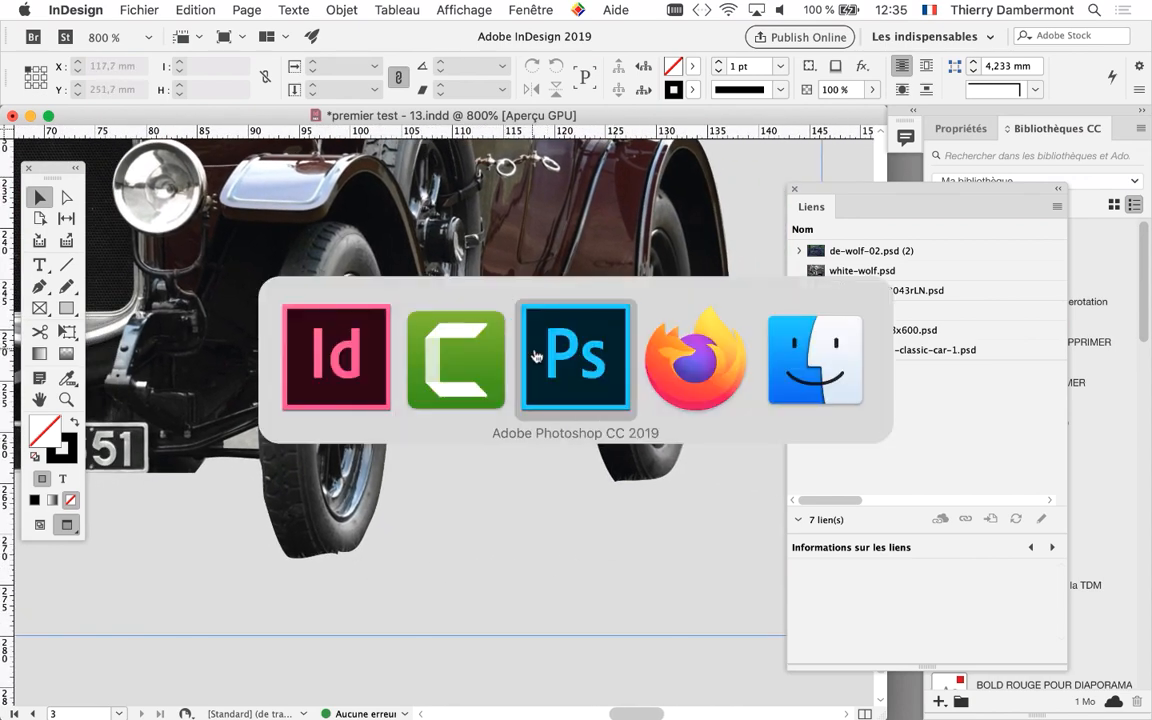
scroll(500, 580, up, 5)
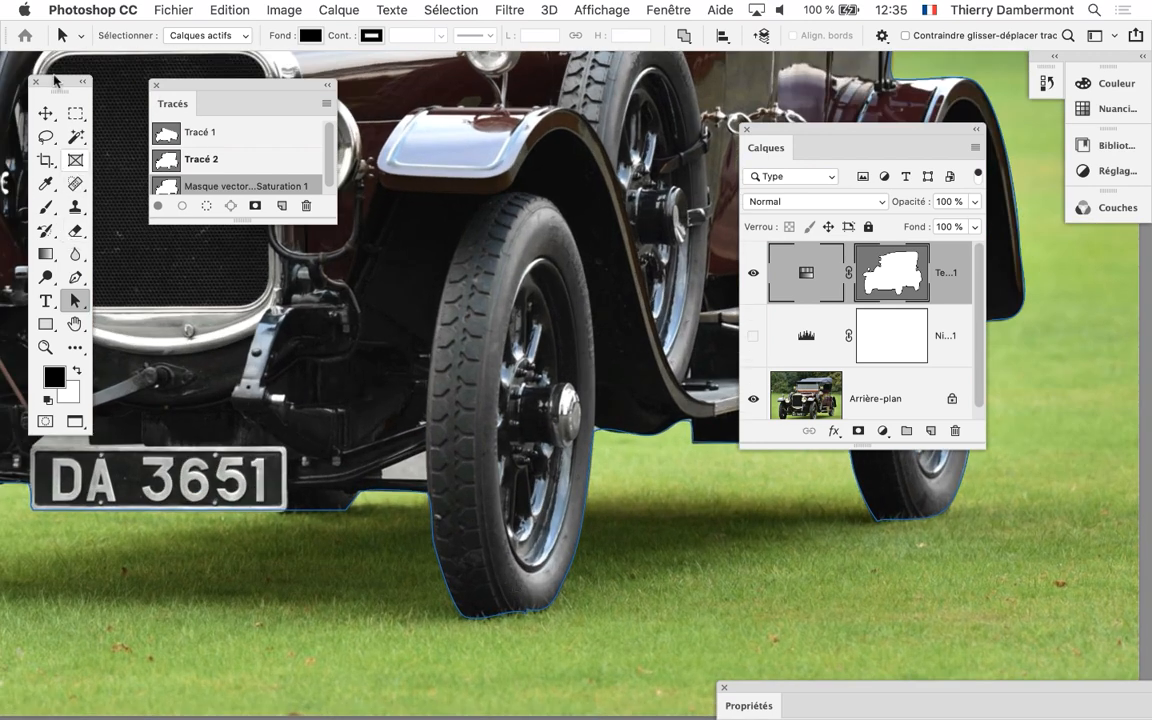
drag(60, 87, 342, 321)
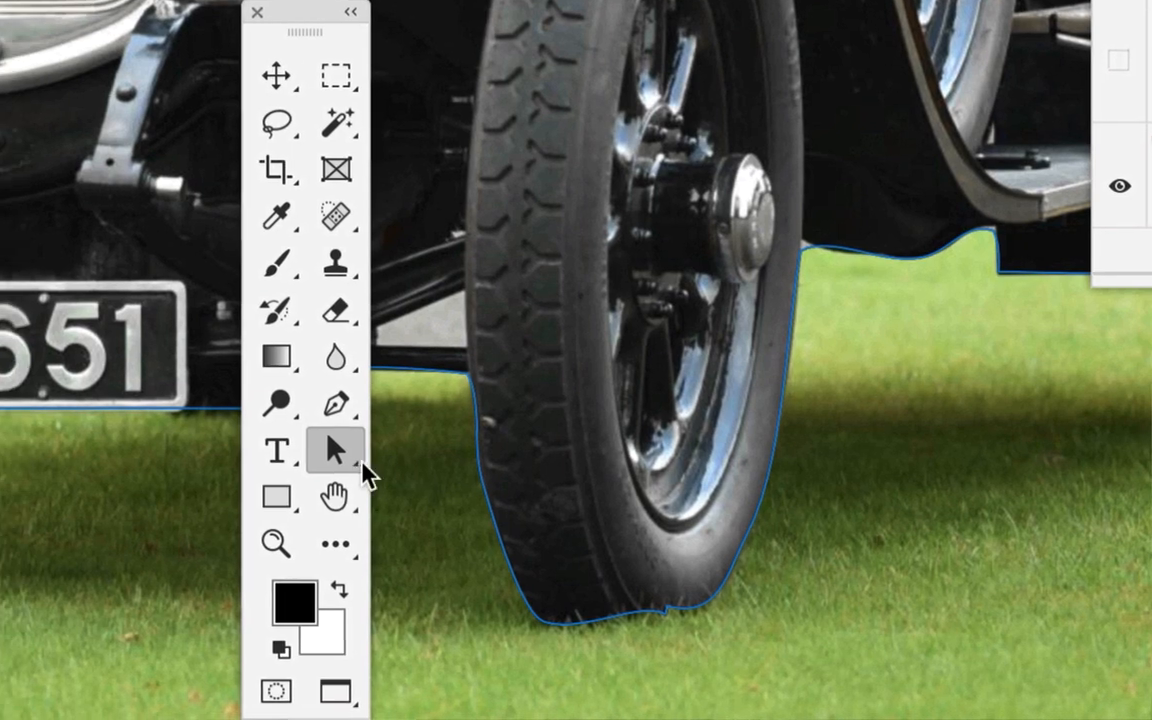
click(358, 462)
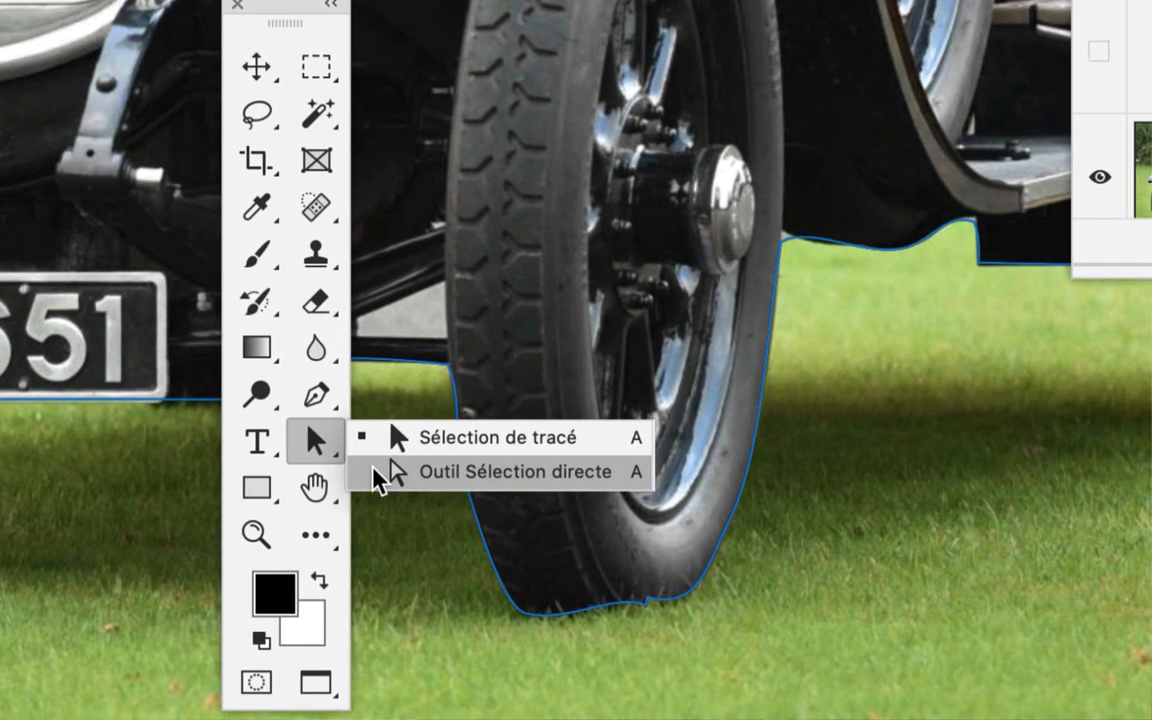
click(414, 482)
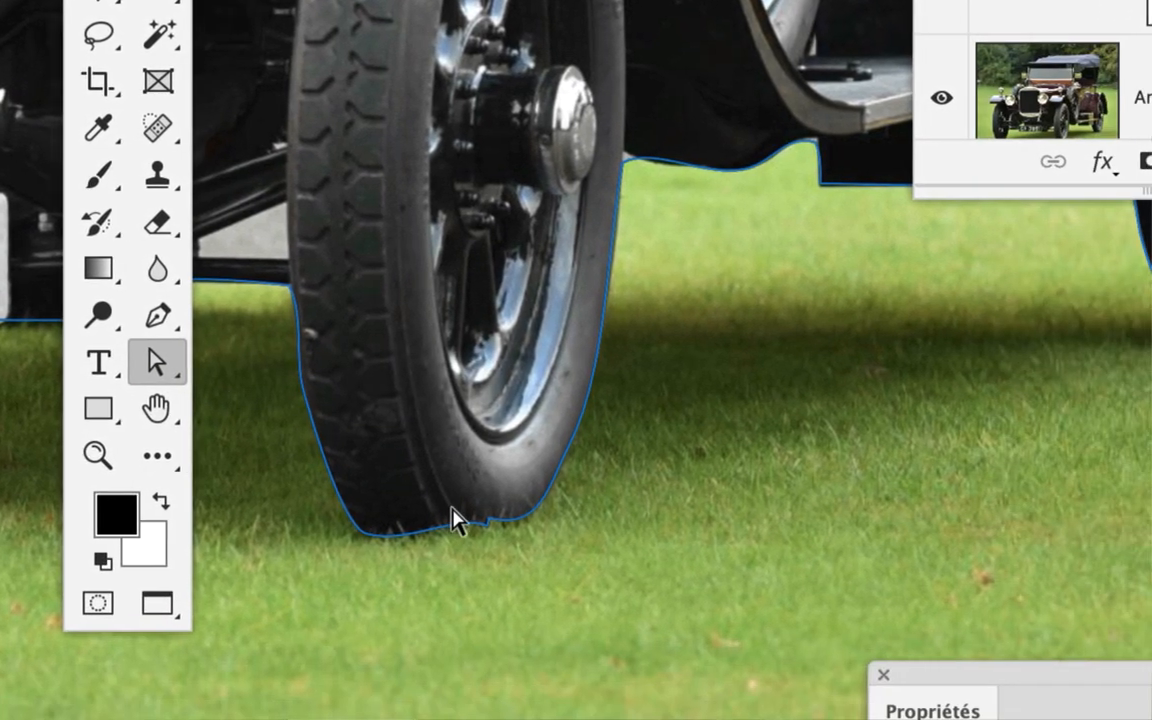
Reshape the saturation adjustment's vector mask path under the front wheel nearest the running board to cover the grass blades over the tyre
click(657, 624)
drag(480, 507, 510, 477)
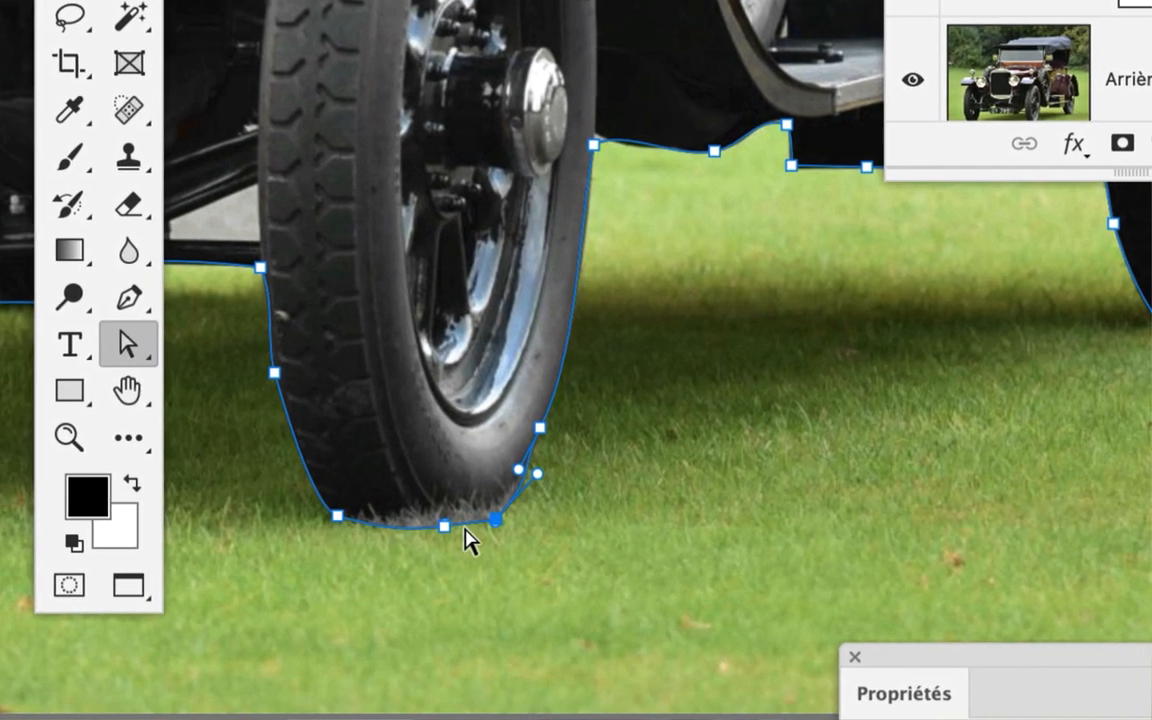
click(399, 562)
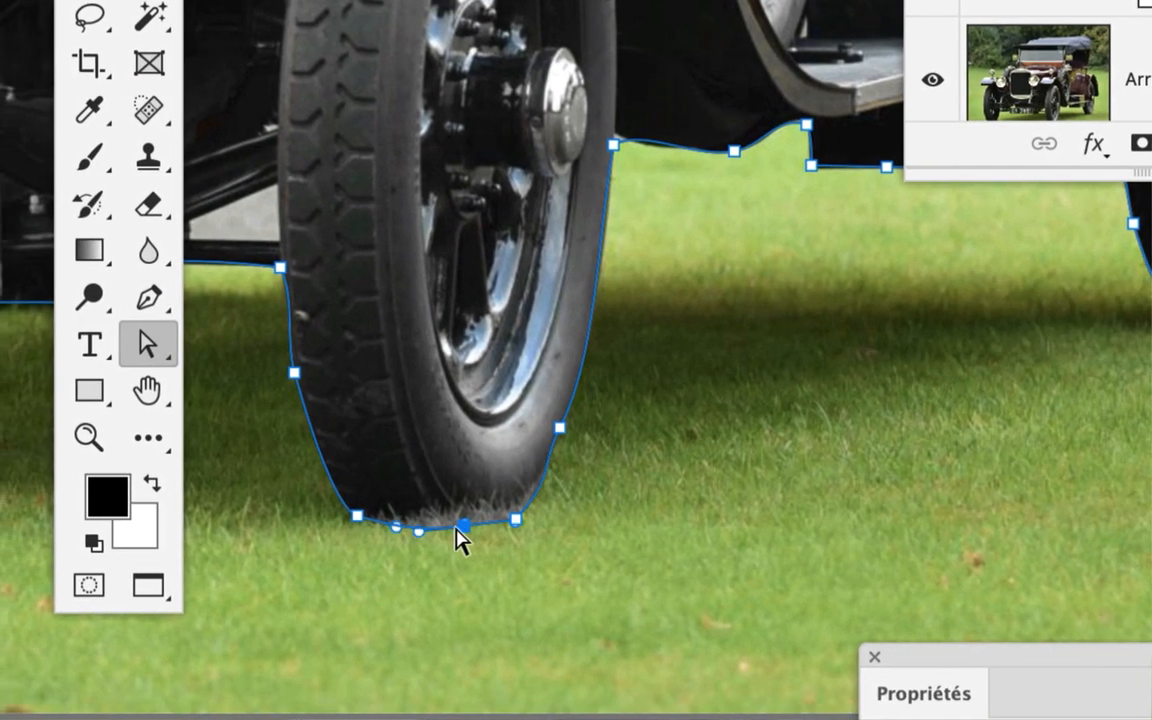
drag(399, 562, 1054, 499)
Extend the vector mask path below the other front wheel to cover the grass blades at the foot of its tyre
key(space)
drag(450, 500, 798, 513)
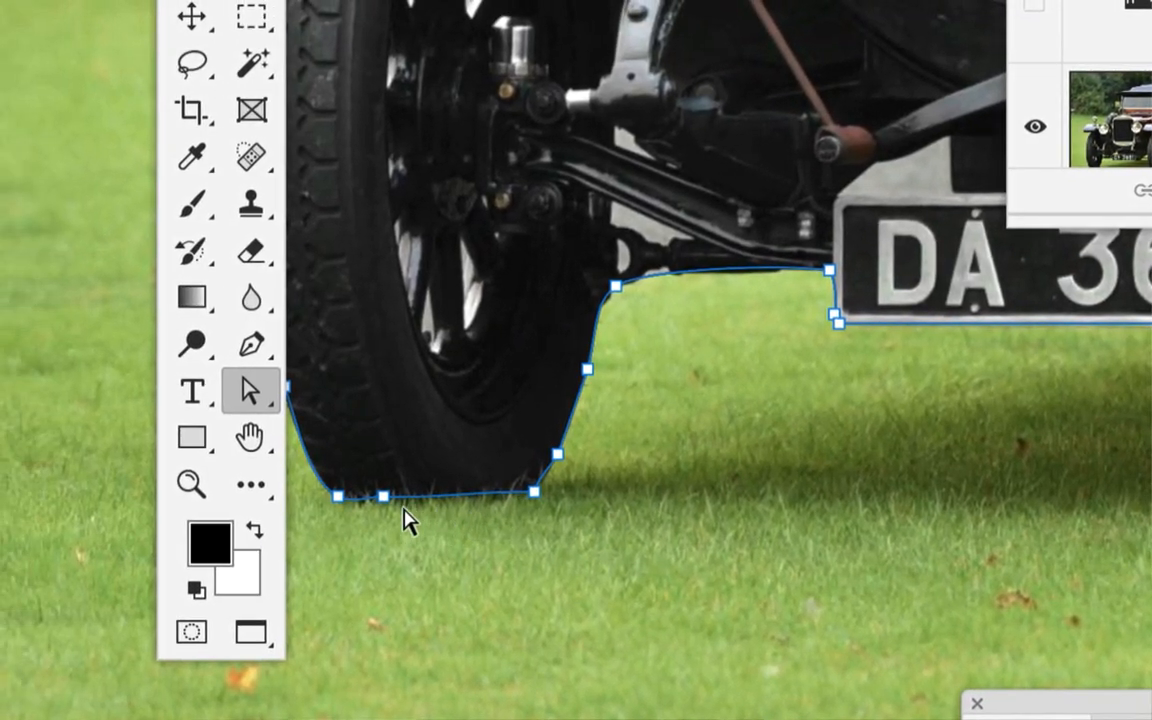
drag(73, 461, 88, 480)
drag(401, 509, 401, 504)
drag(486, 486, 491, 505)
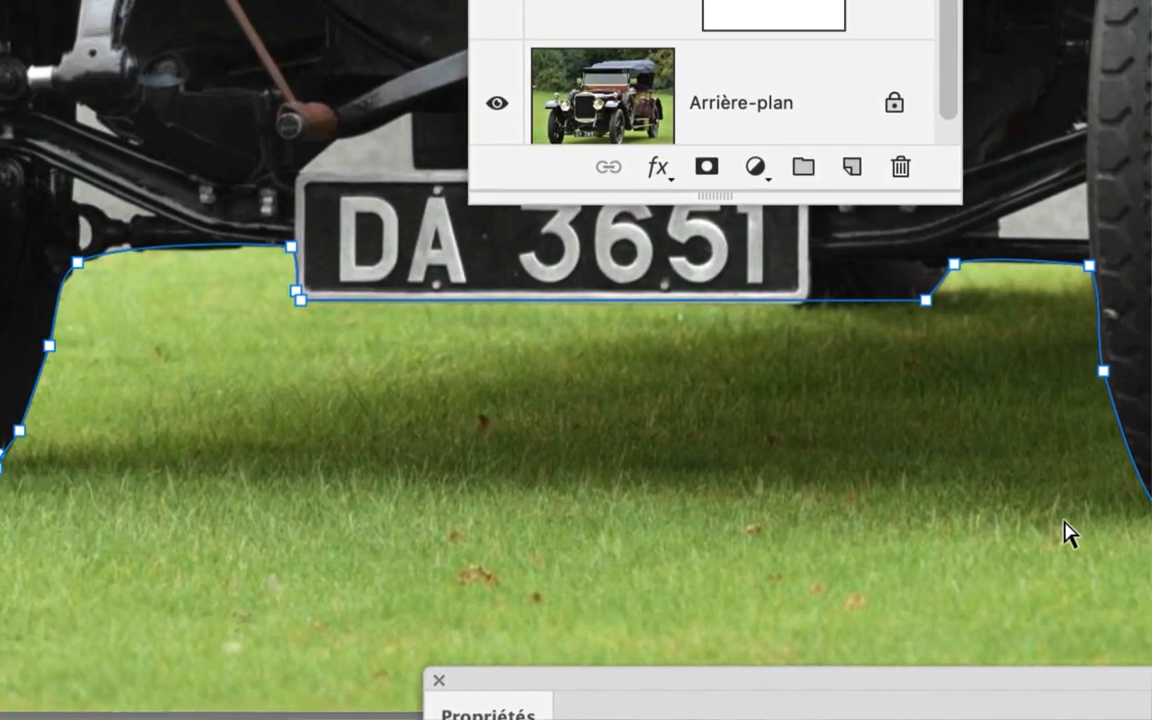
Save the photo with the adjusted mask and switch back to InDesign
key(space)
drag(915, 543, 298, 541)
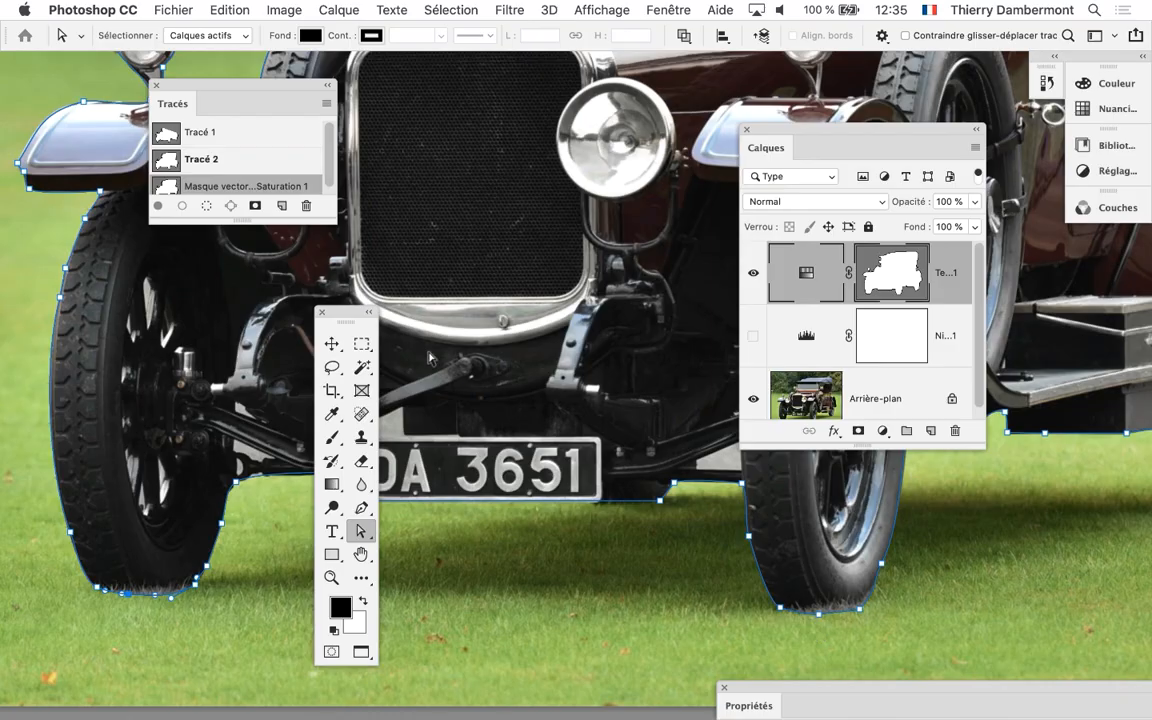
click(180, 9)
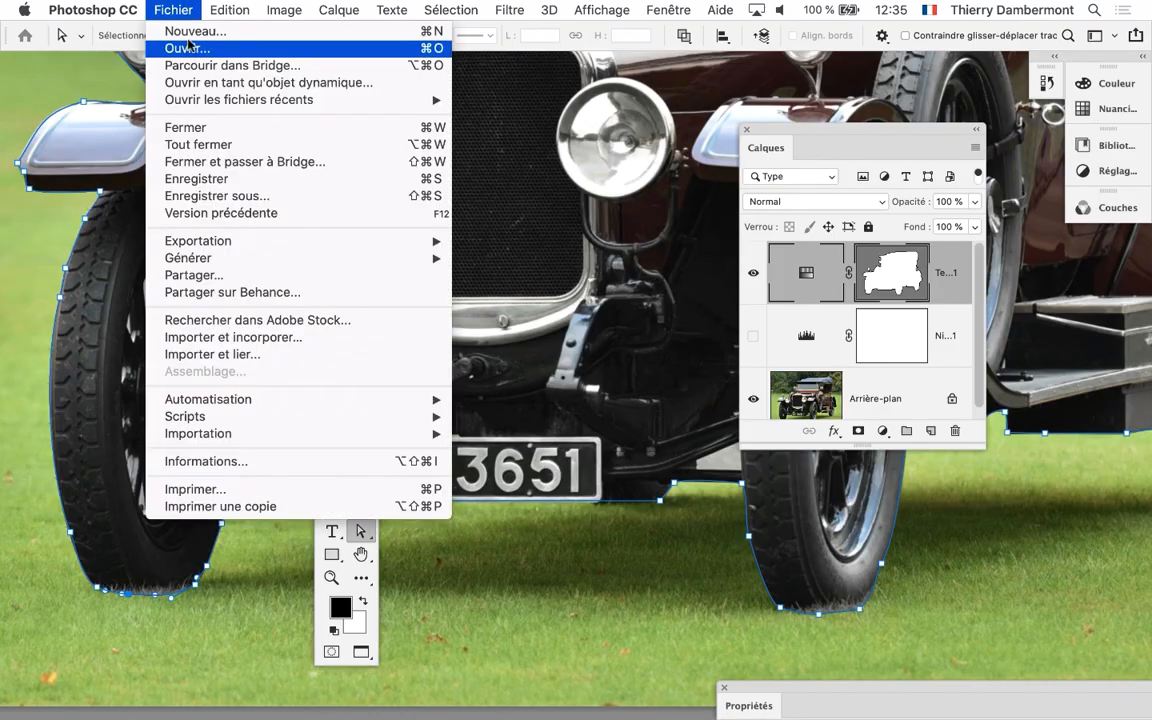
click(200, 177)
key(super+Tab)
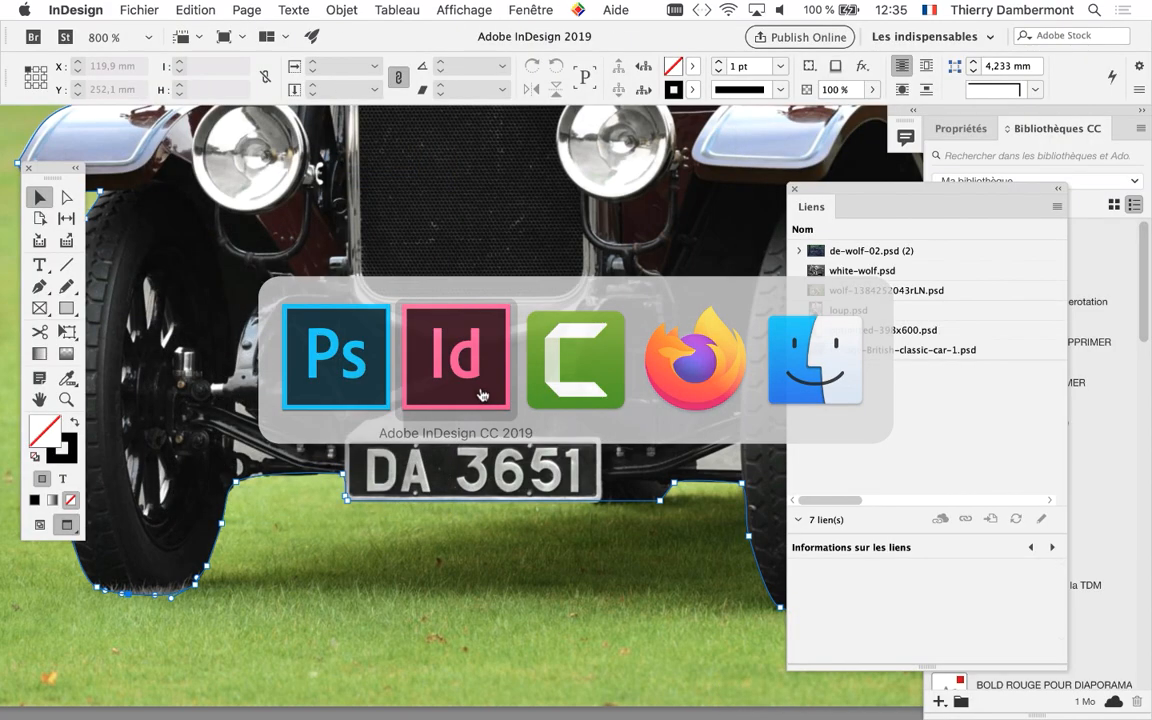
Select the car image, update its vintage-British-classic-car-1.psd link and check the tyre bottoms in the cutout
scroll(313, 585, up, 2)
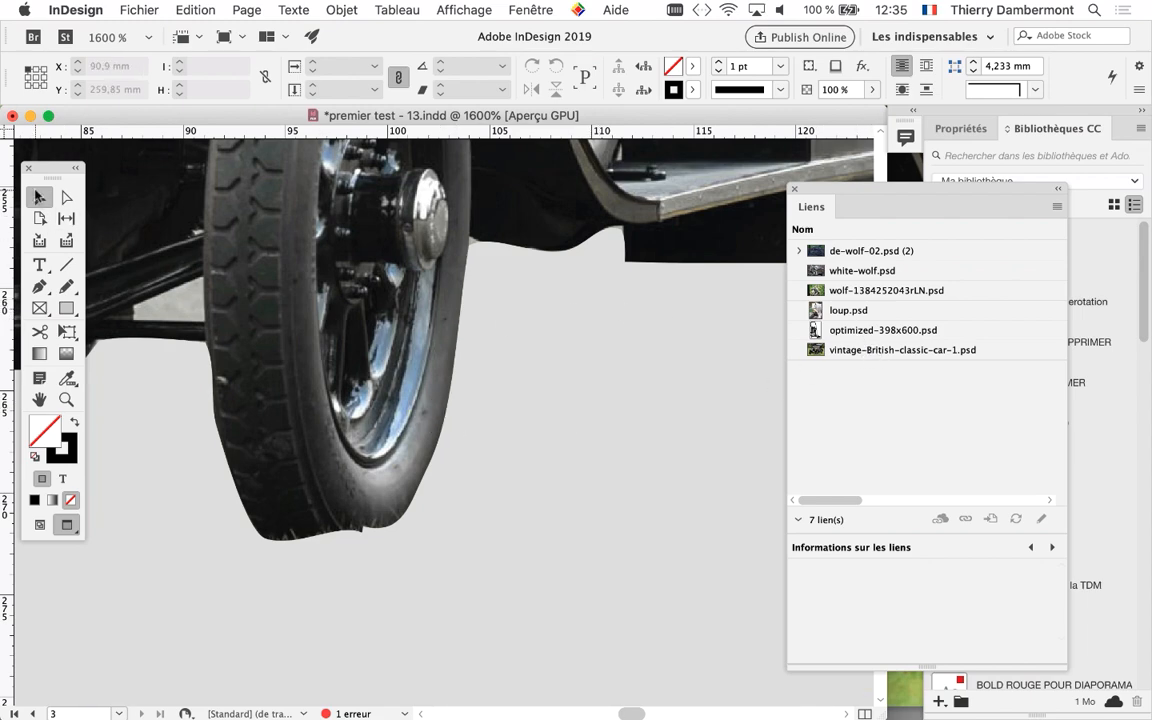
click(445, 416)
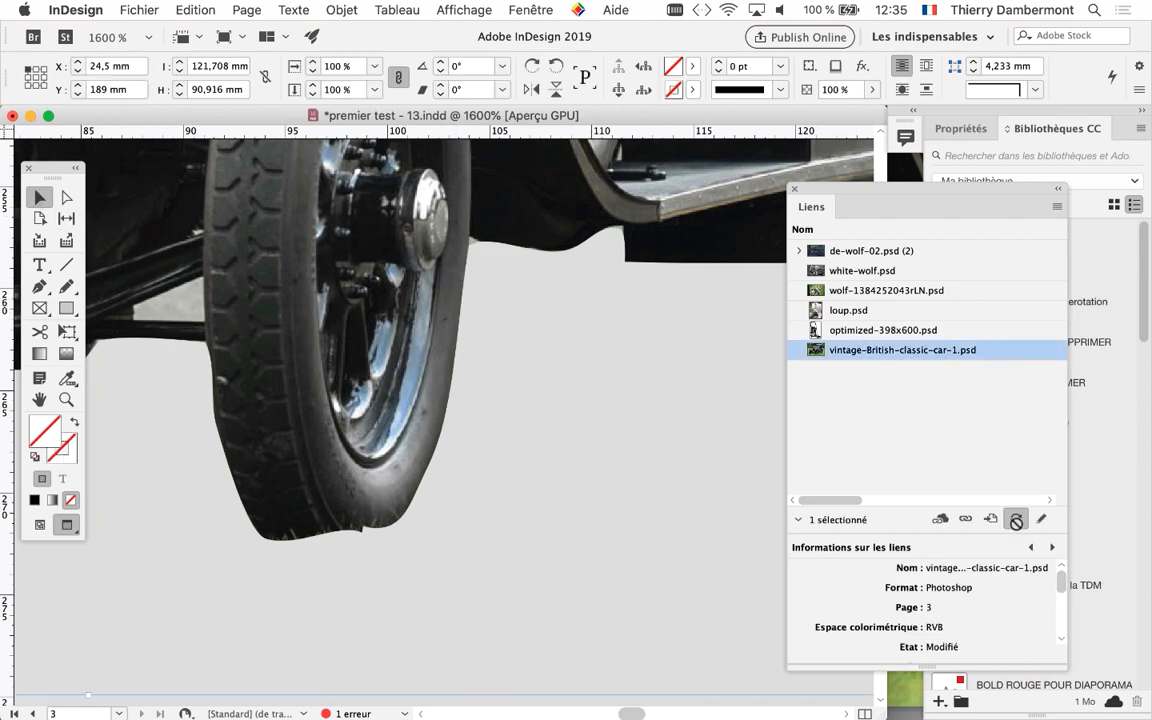
click(1016, 519)
scroll(604, 527, down, 2)
scroll(604, 527, down, 1)
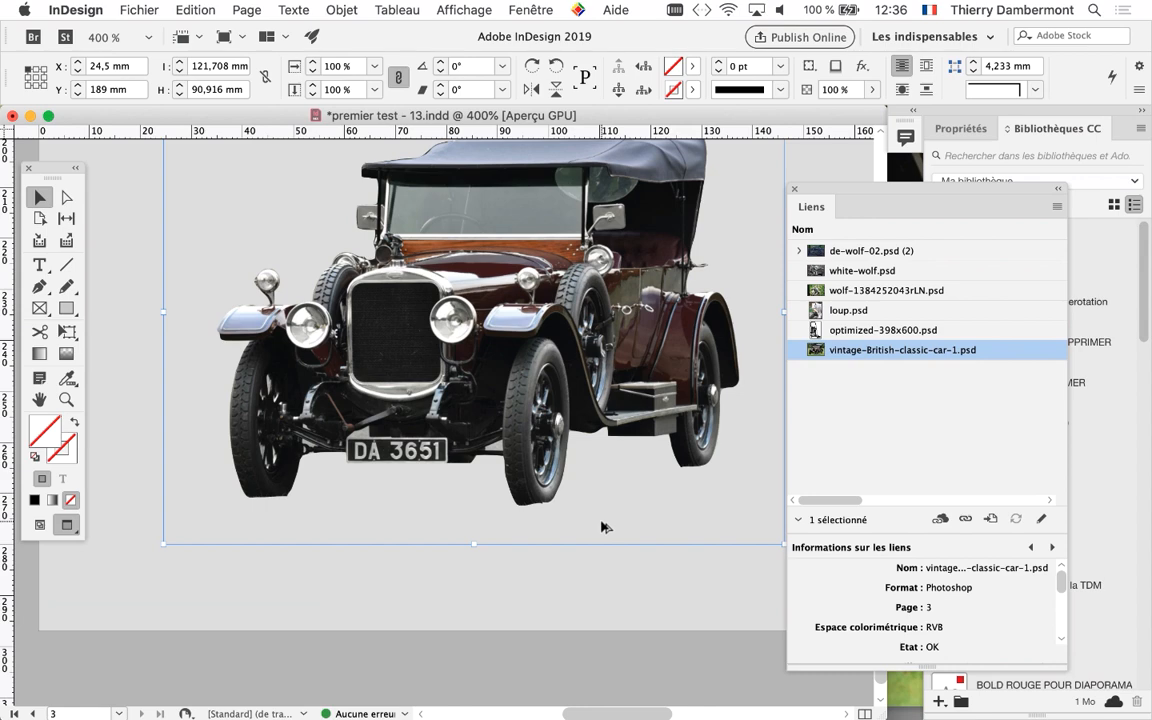
scroll(500, 514, up, 2)
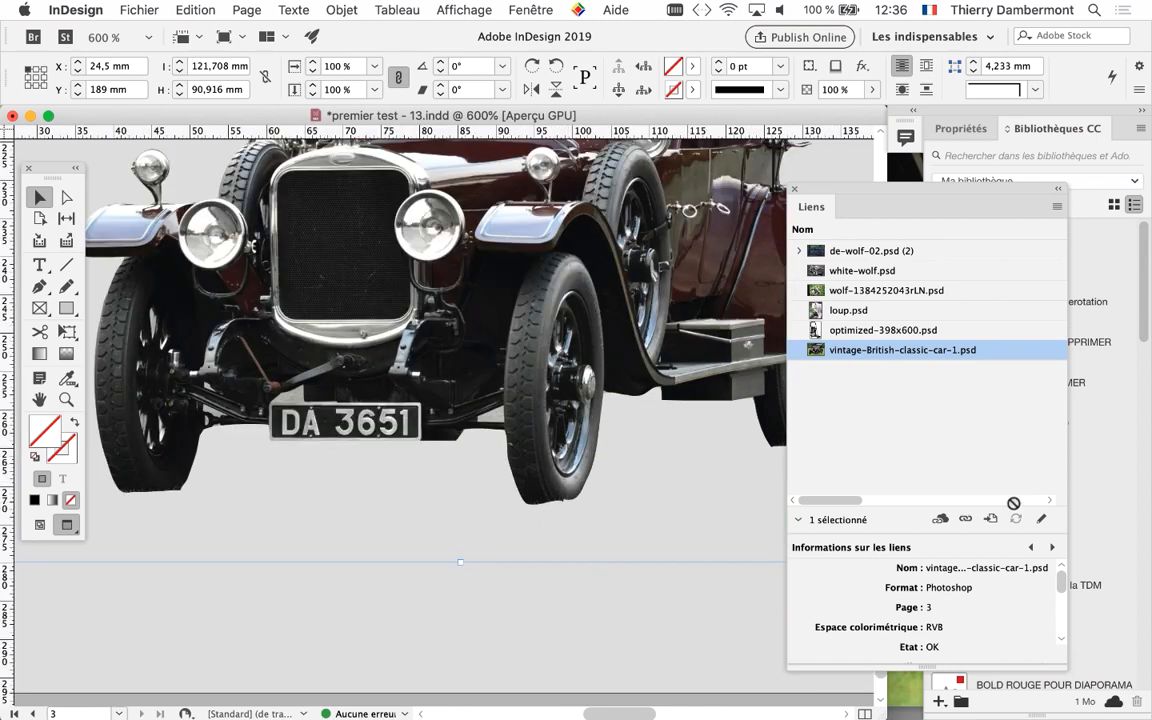
scroll(512, 509, down, 1)
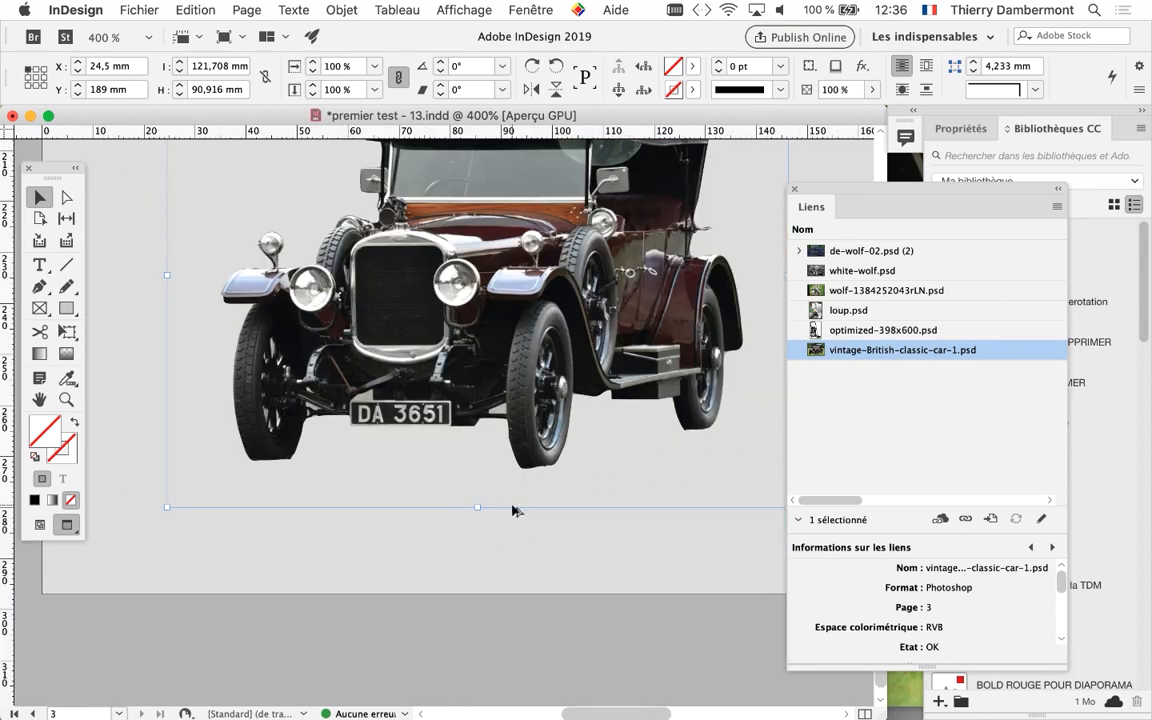
Deselect the car image and close the document premier test - 13.indd, saving its changes
click(540, 550)
click(12, 116)
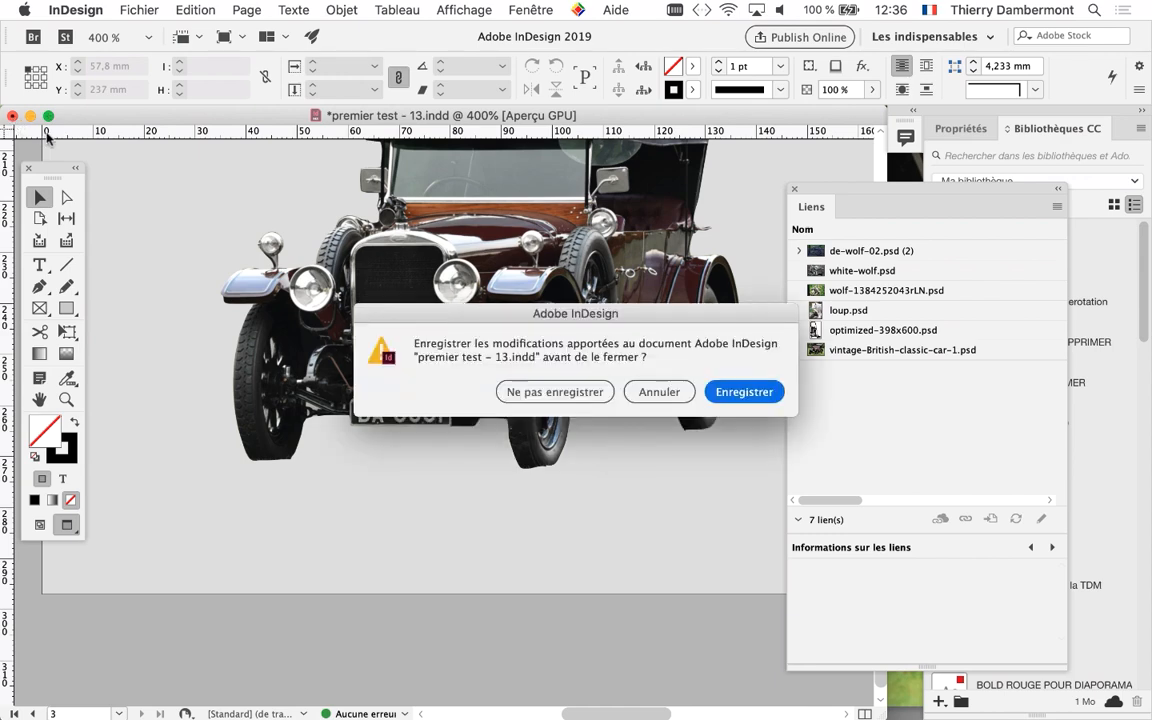
click(745, 391)
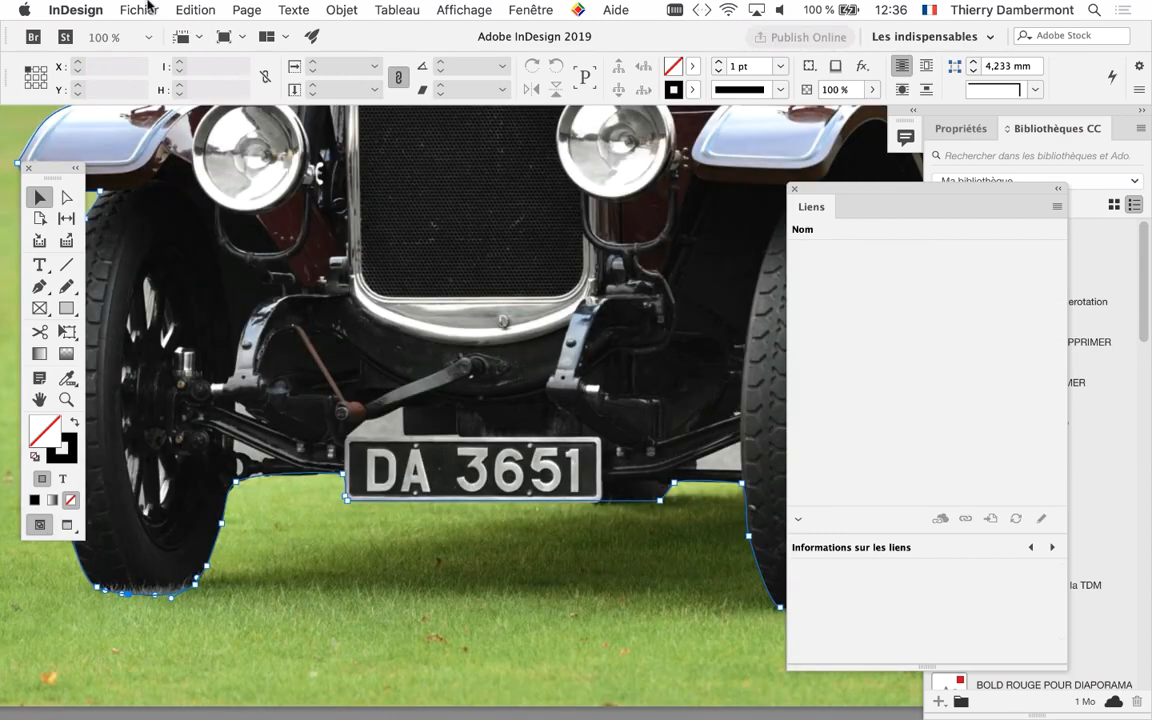
Reopen the recent document premier test - 13.indd, view the car on page 3 and close the document
click(140, 10)
mouse_move(390, 83)
click(436, 88)
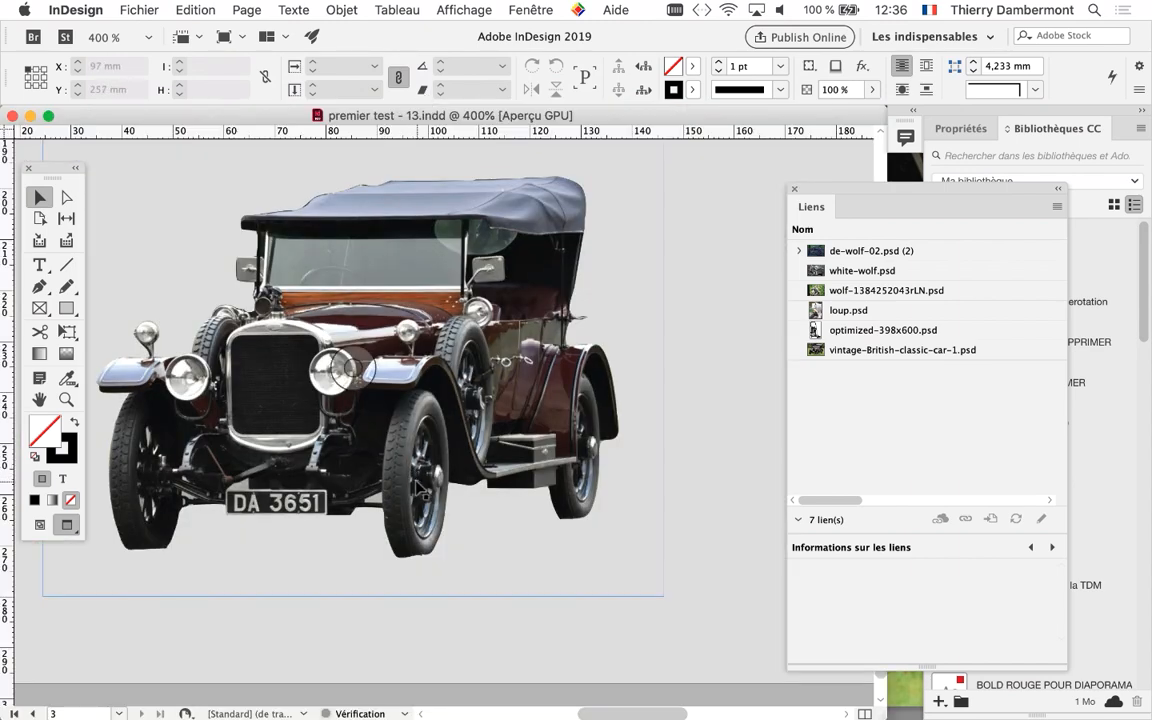
key(super+minus)
key(super+minus)
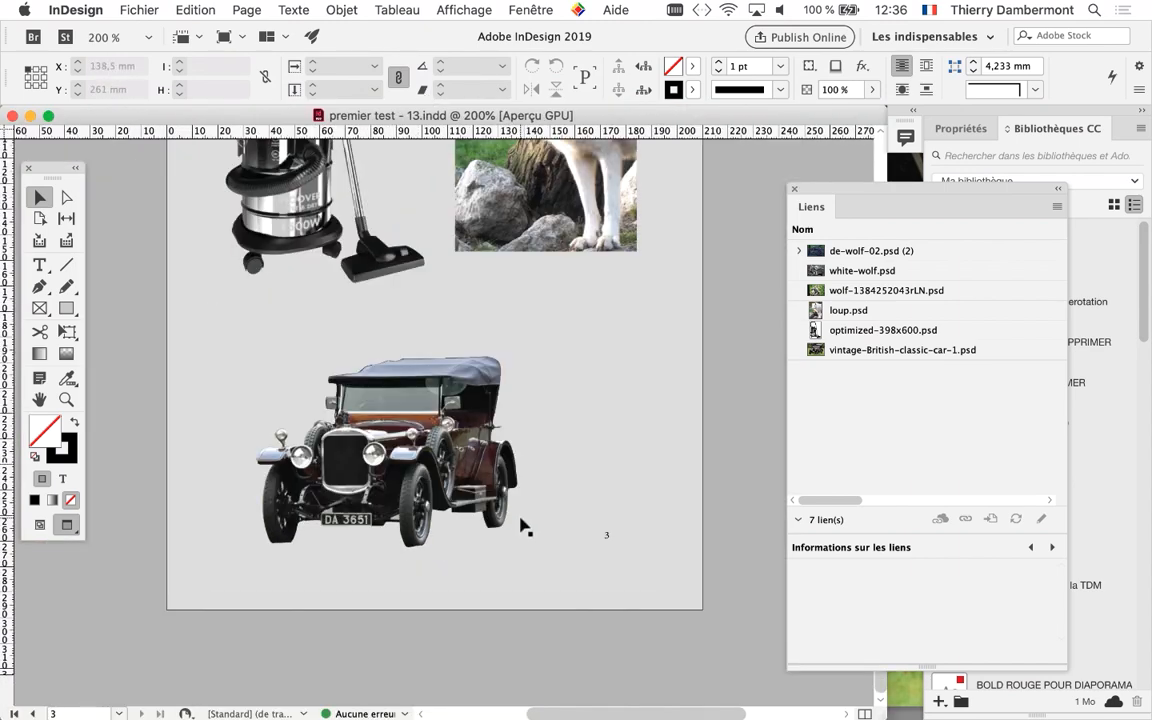
key(super+w)
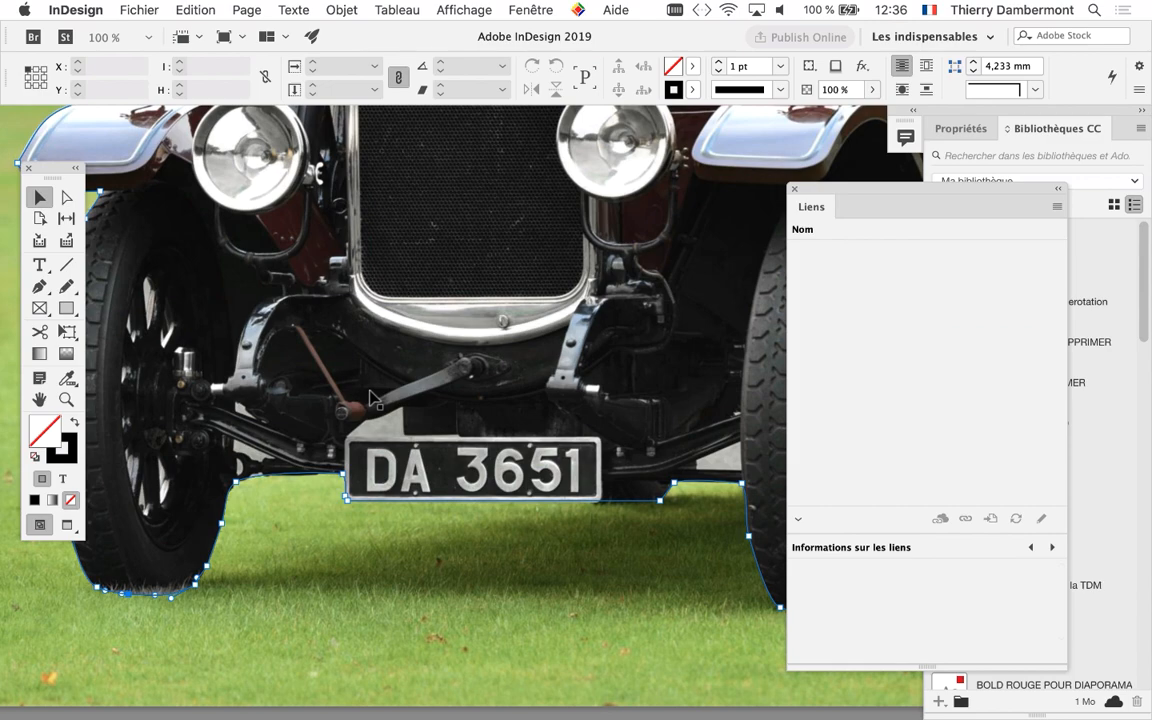
Open the recent document premier test - 13.indd and check the bottom of the car's front tyre on page 3
click(122, 10)
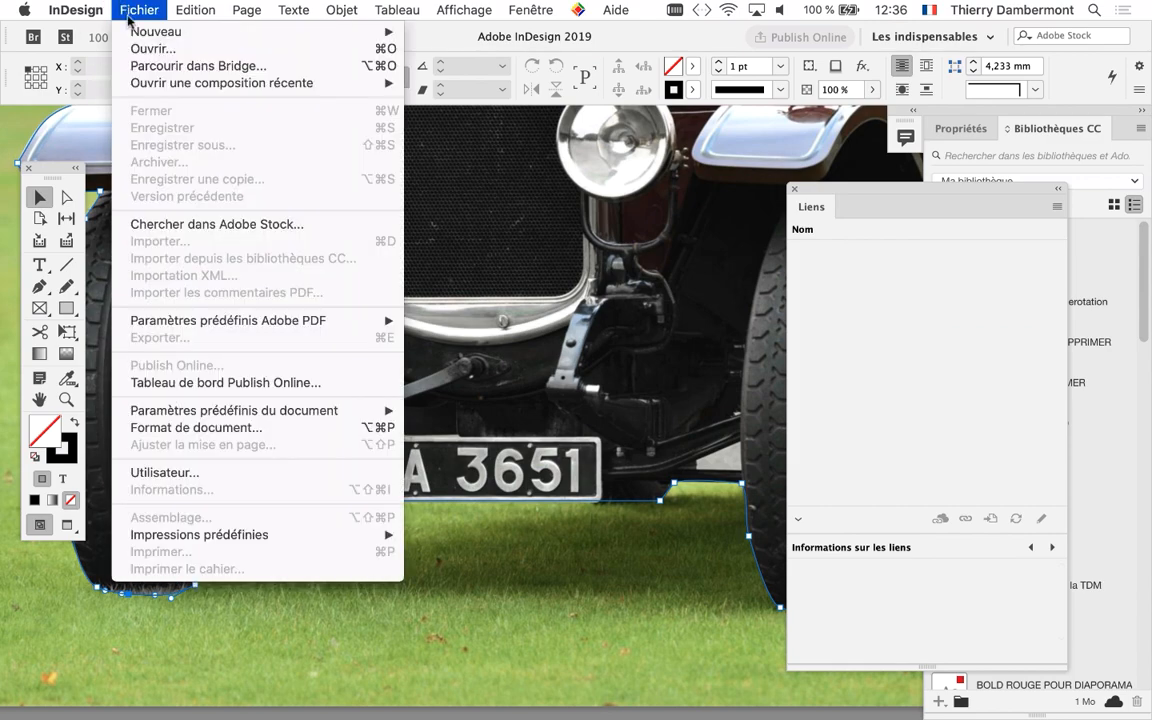
mouse_move(170, 85)
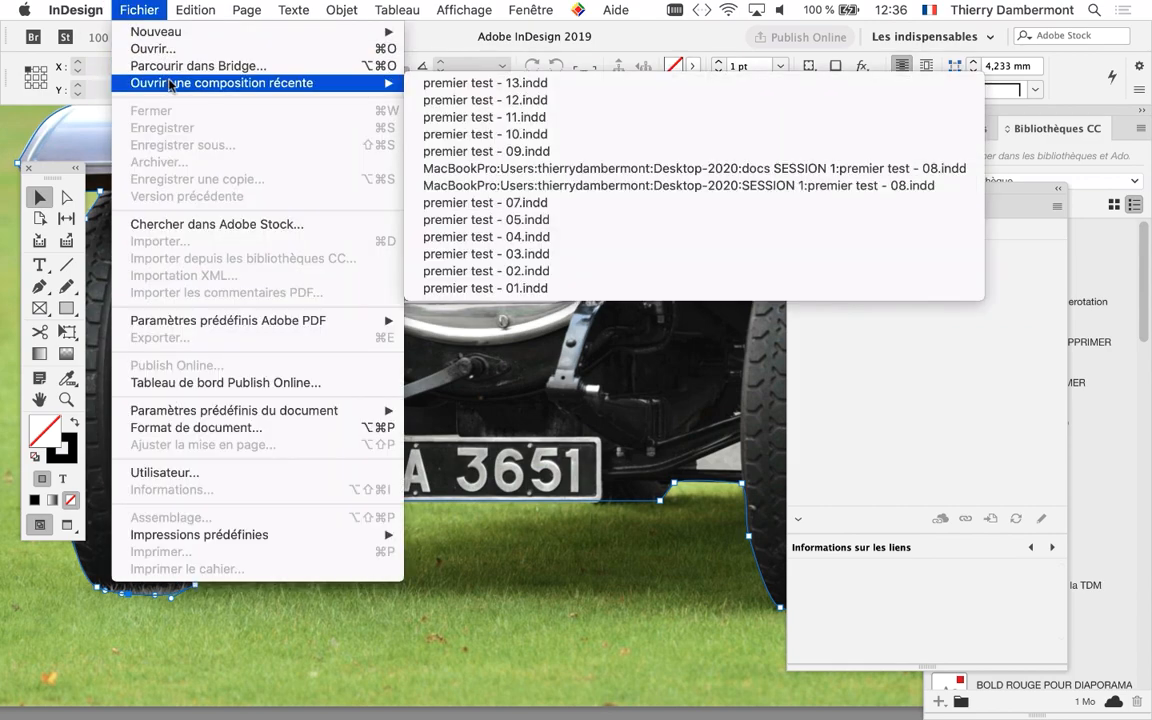
click(526, 82)
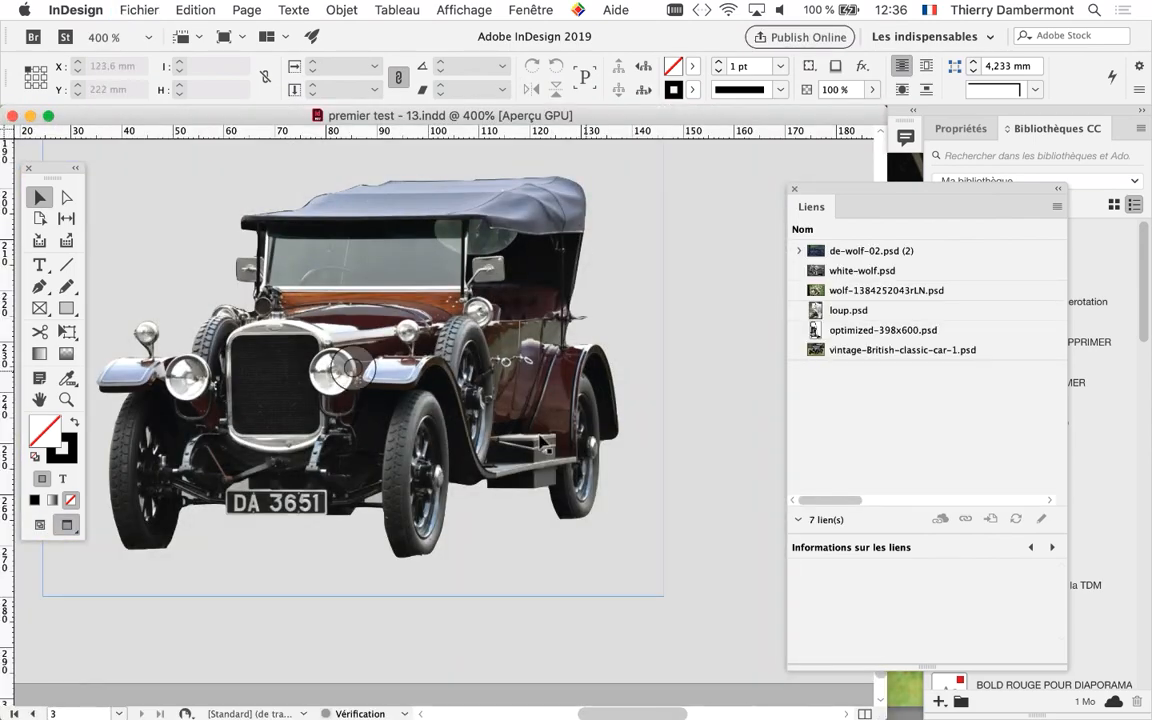
scroll(437, 597, up, 3)
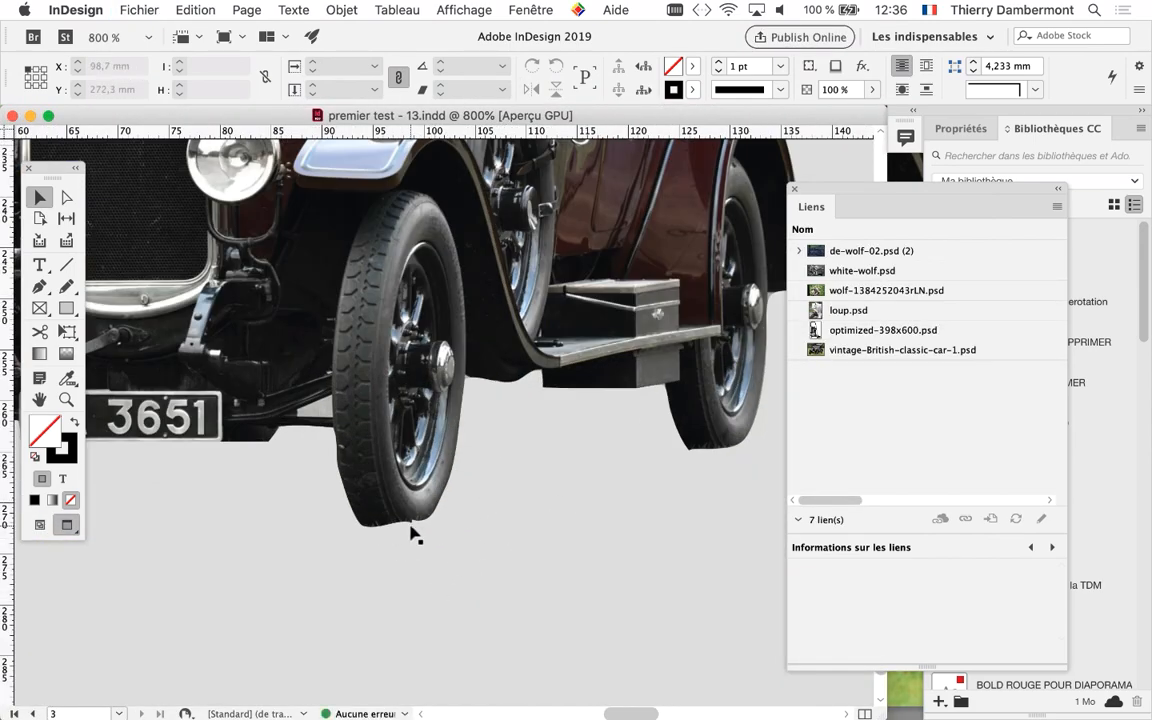
Switch to Photoshop, enlarge the Layers and Paths panels, select the path Tracé 2 and clear the panels away from the tyres
key(super+Tab)
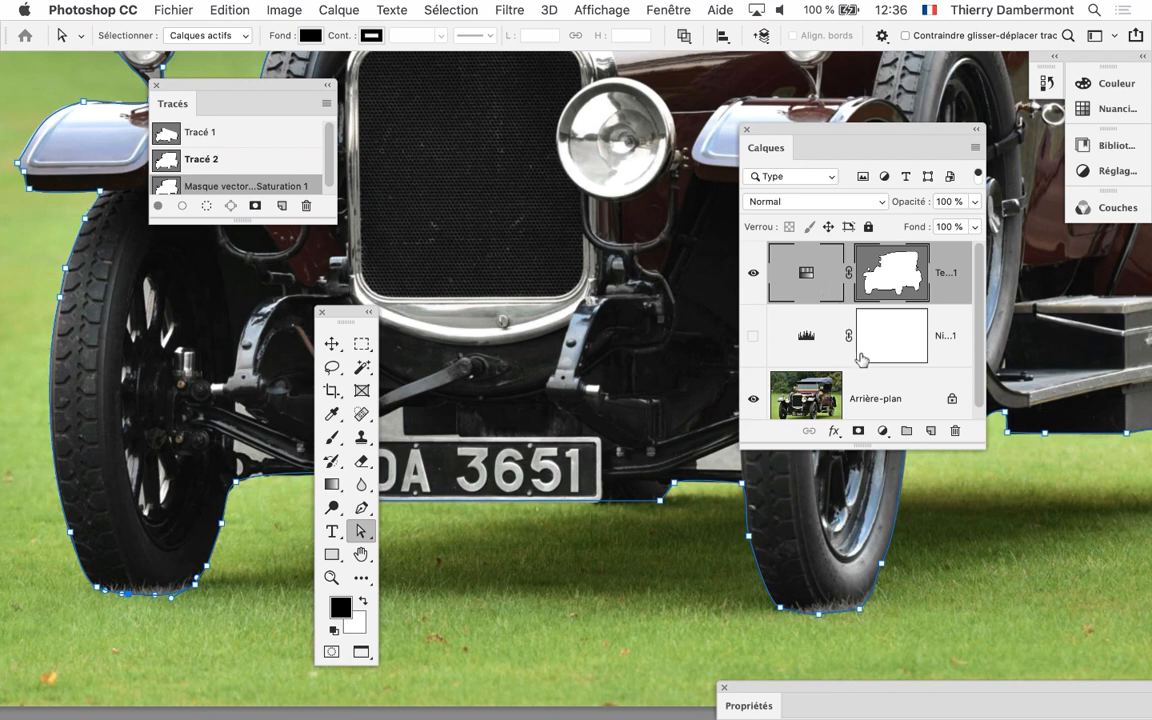
drag(866, 136, 694, 79)
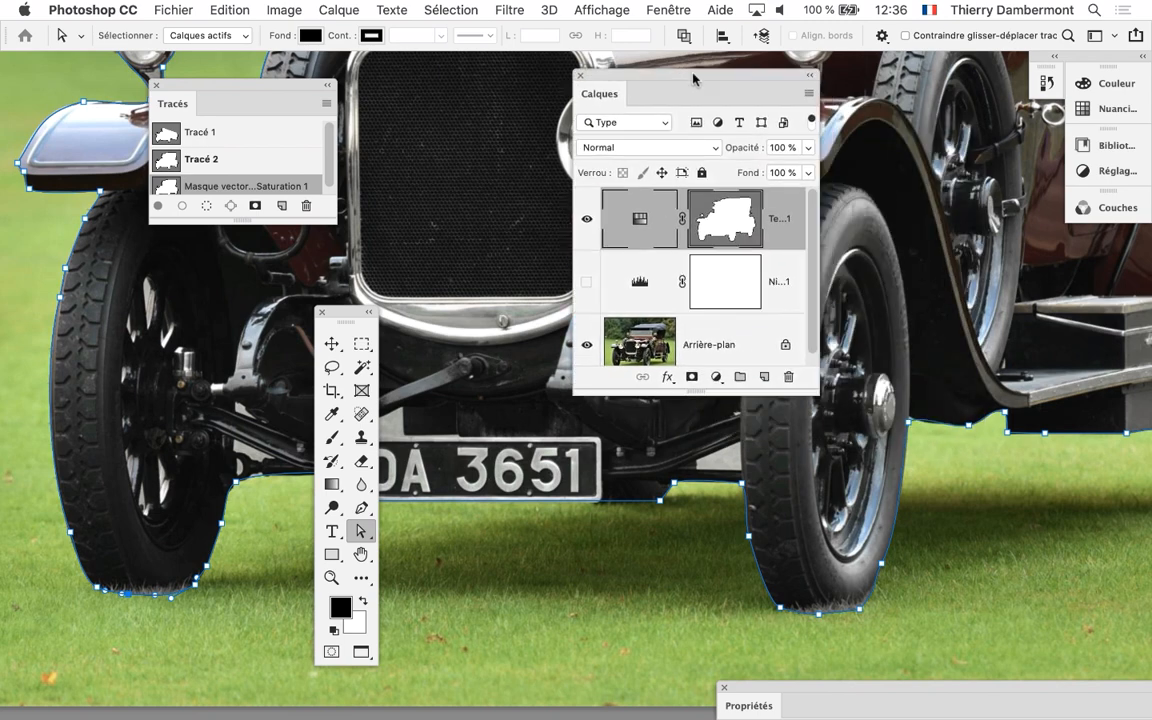
drag(804, 390, 891, 451)
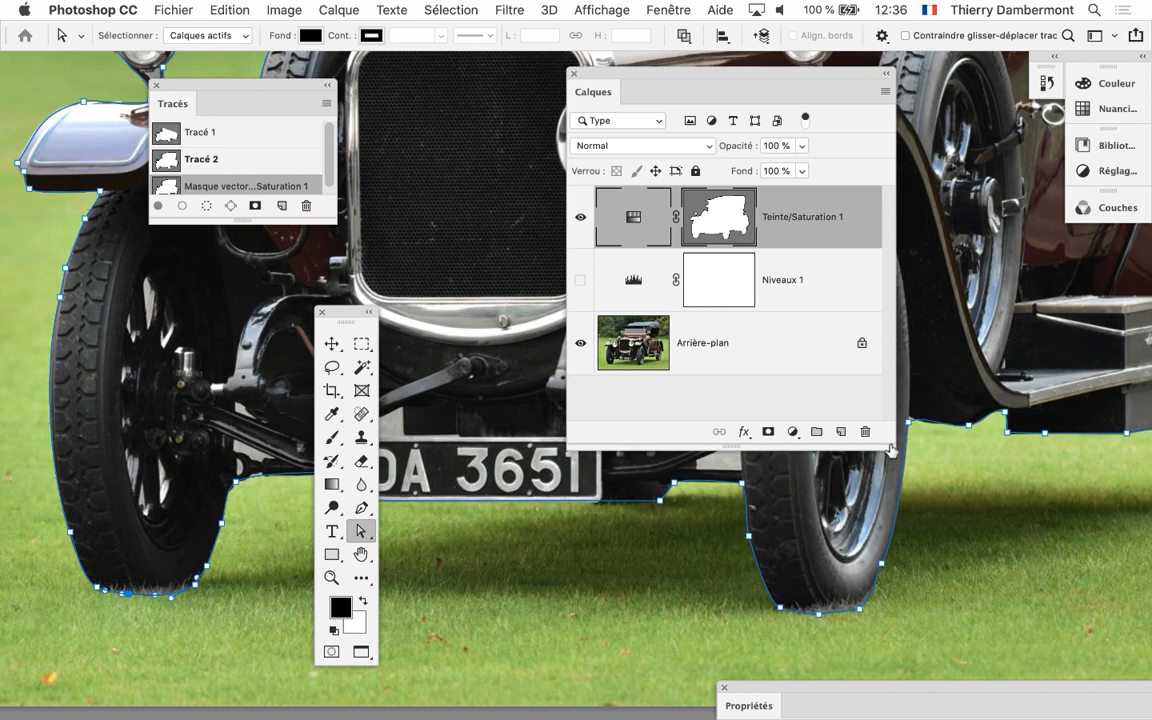
drag(333, 219, 371, 357)
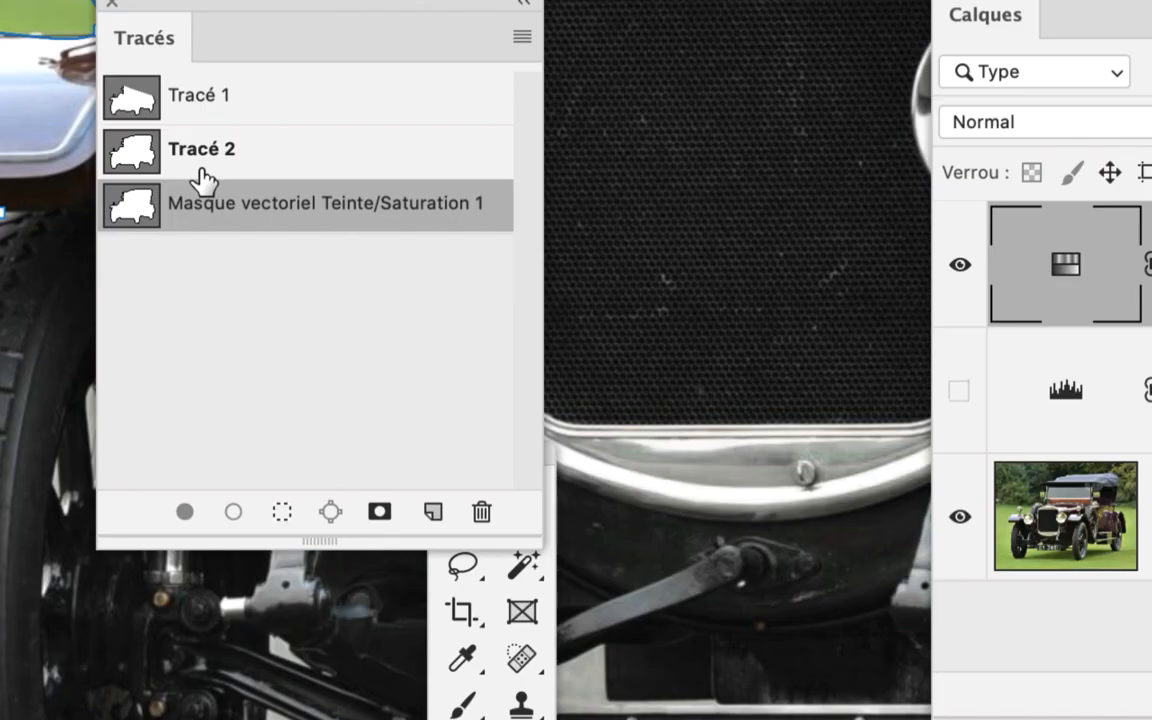
click(201, 177)
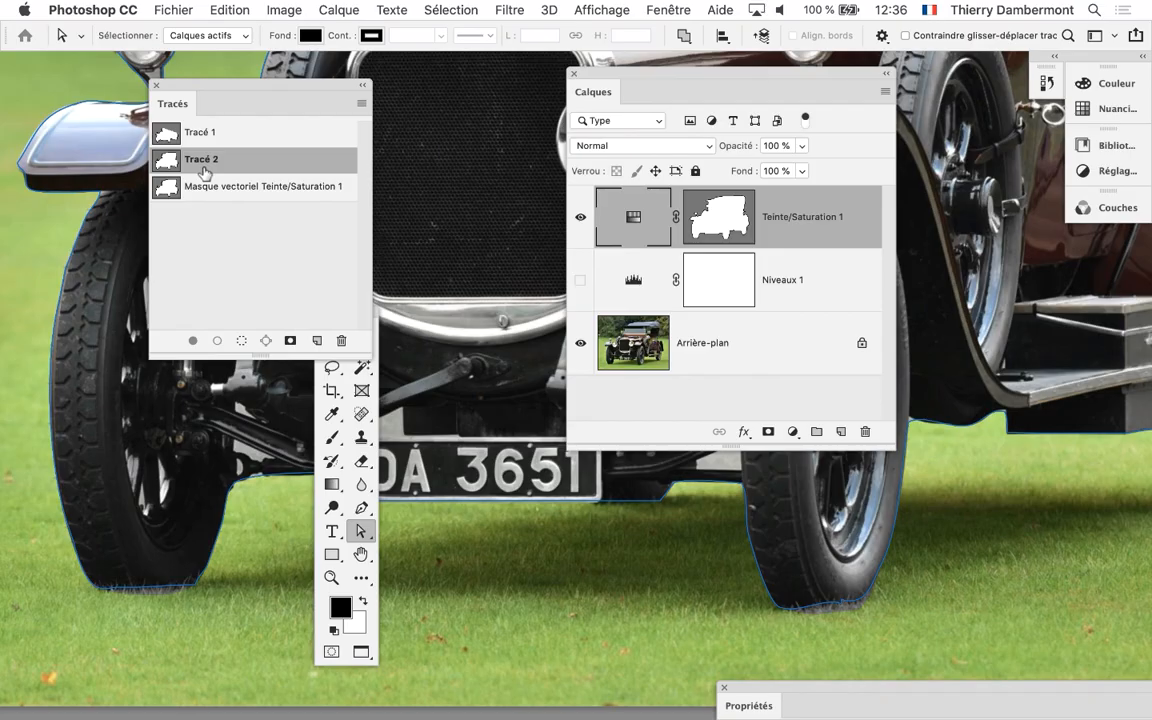
drag(589, 80, 883, 223)
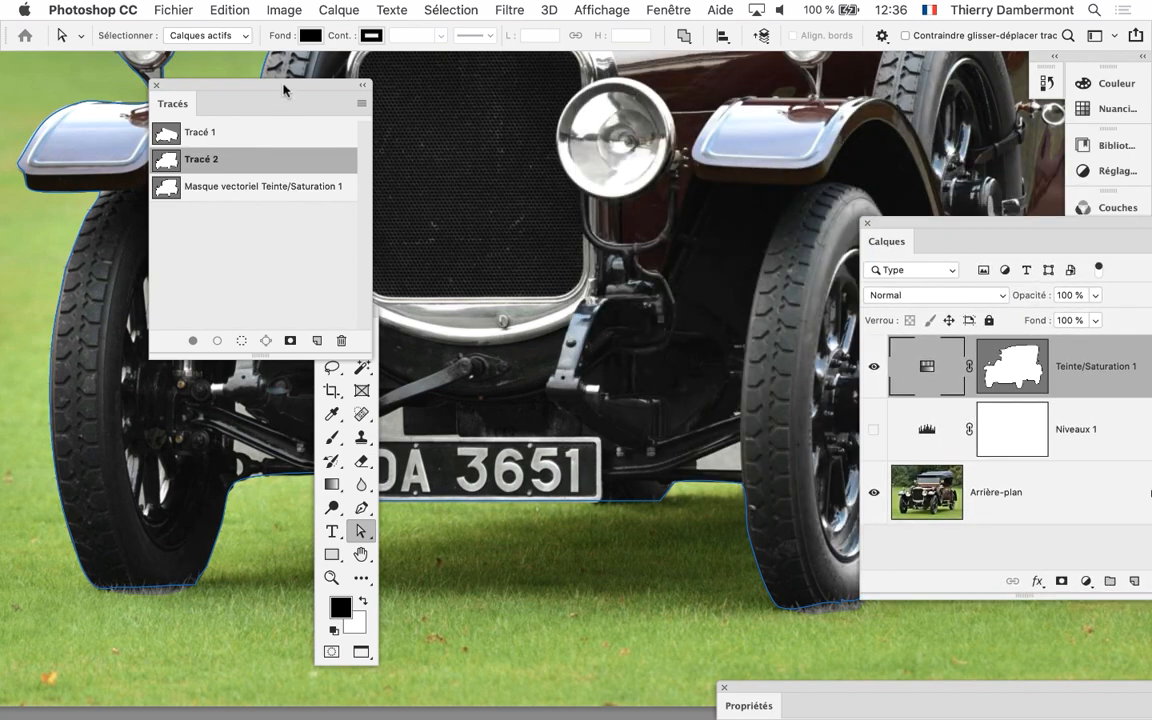
drag(283, 90, 166, 79)
Reshape Tracé 2 at the foot of the front tyre beside the running board so it takes in the grass blades
drag(665, 445, 460, 320)
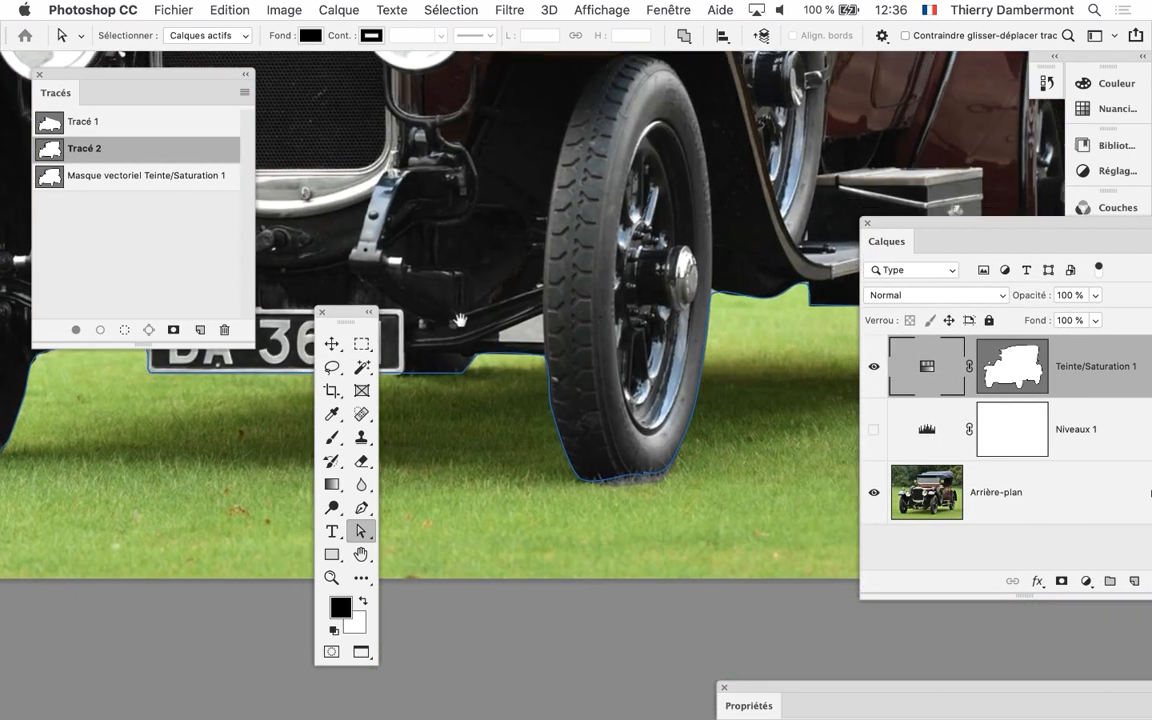
scroll(631, 499, up, 1)
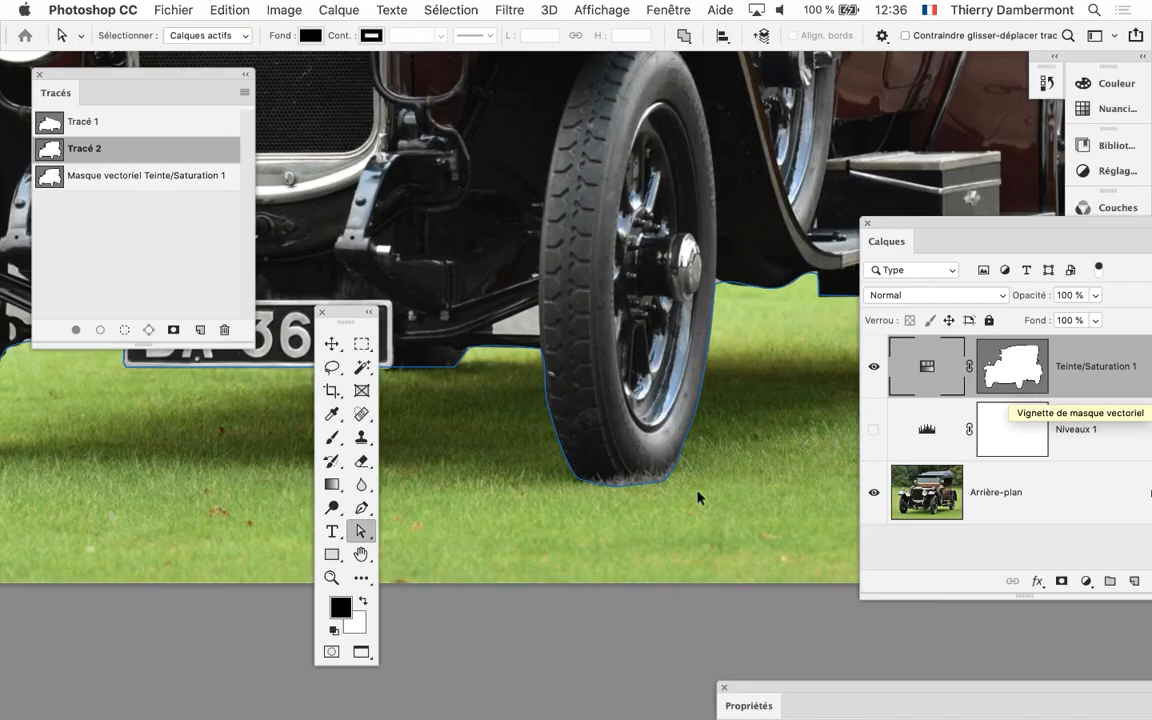
scroll(698, 497, down, 5)
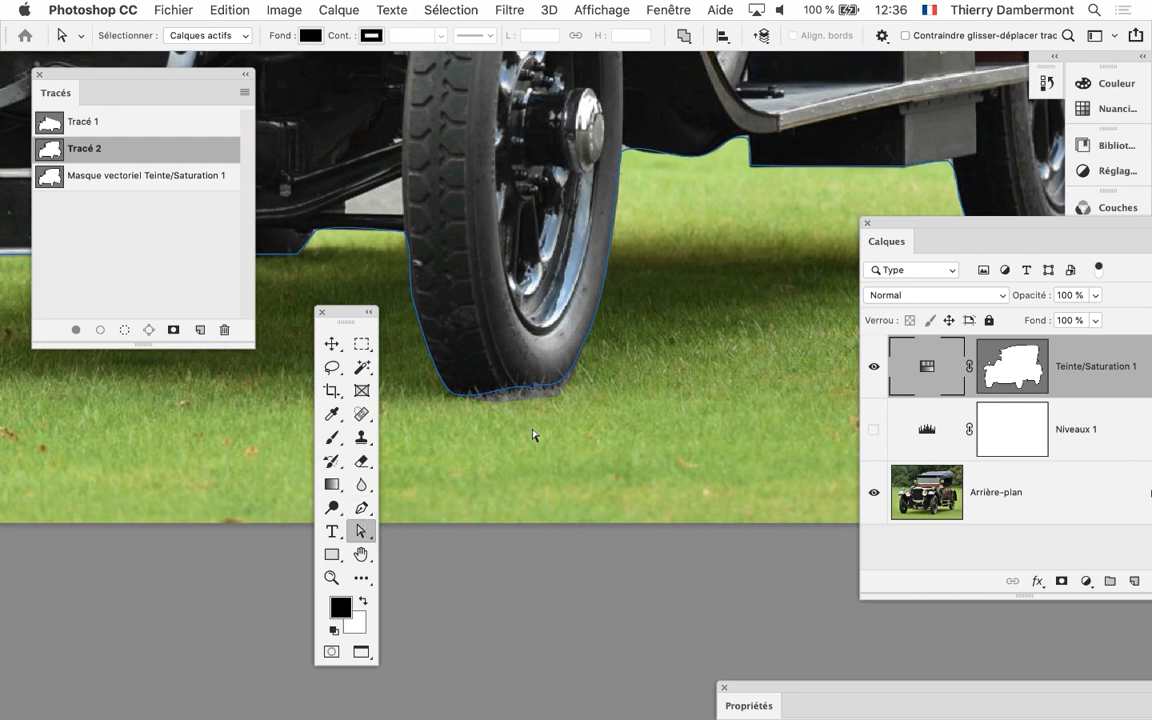
click(534, 393)
scroll(536, 396, up, 1)
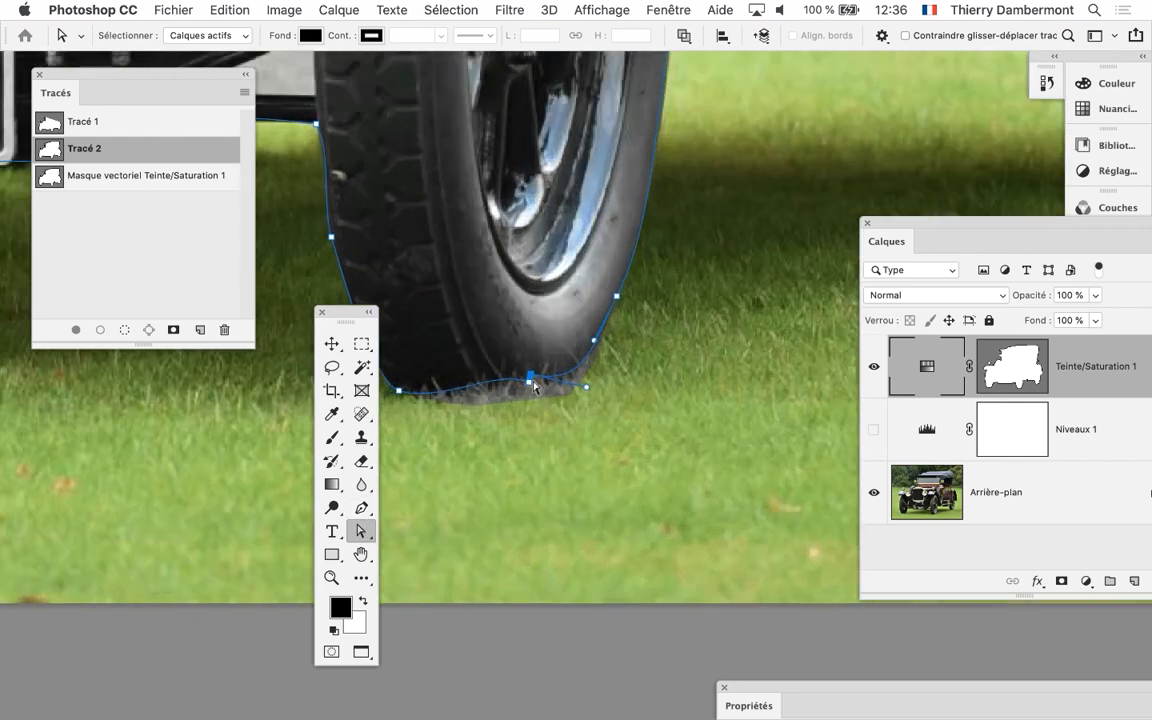
drag(530, 386, 495, 408)
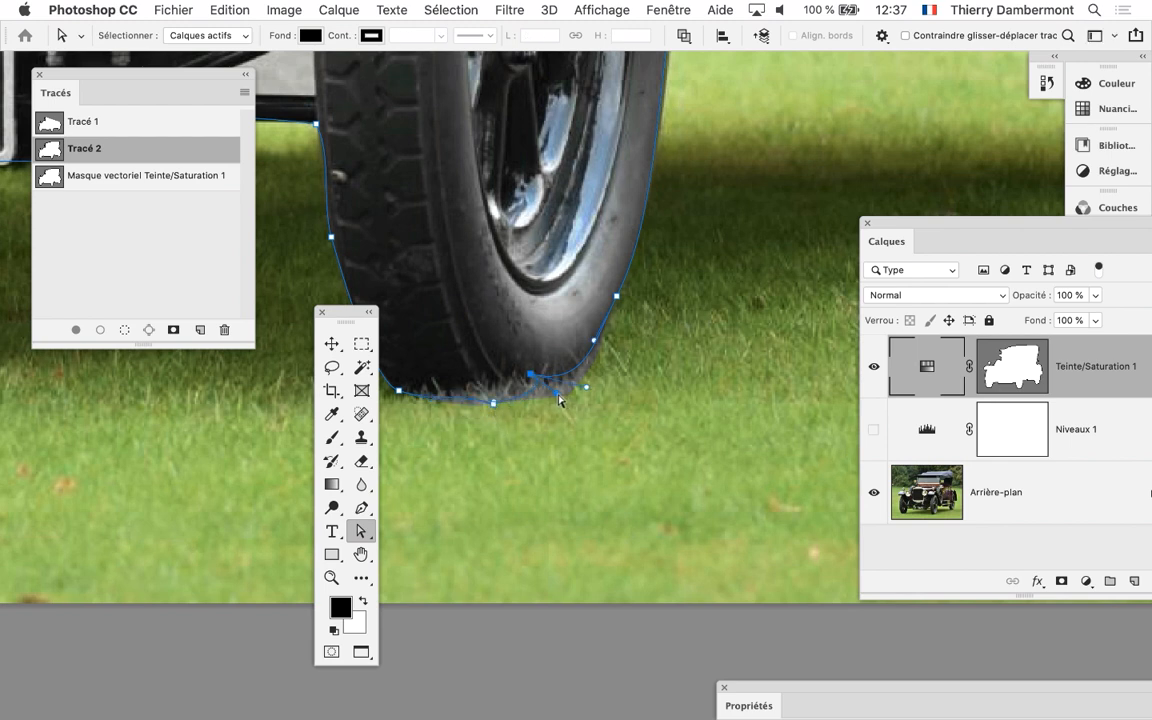
drag(496, 381, 603, 366)
Extend Tracé 2 below the other front tyre, across the number plate, to include the grass blades at its foot
drag(503, 415, 849, 437)
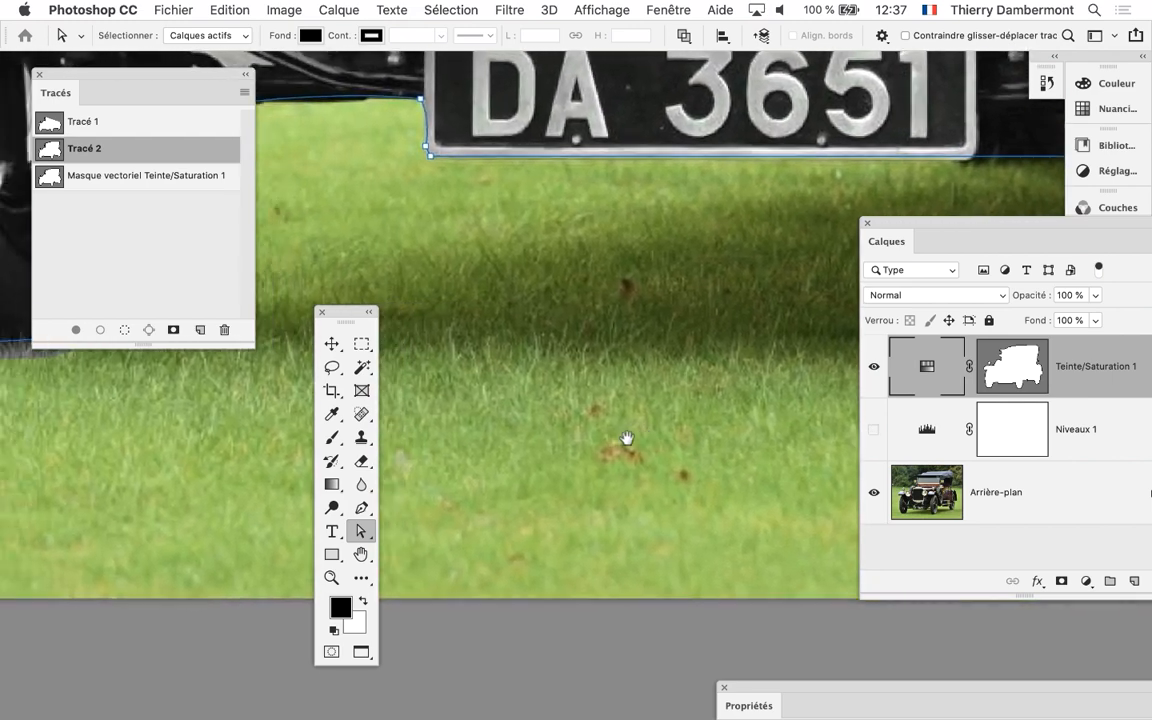
drag(410, 370, 566, 435)
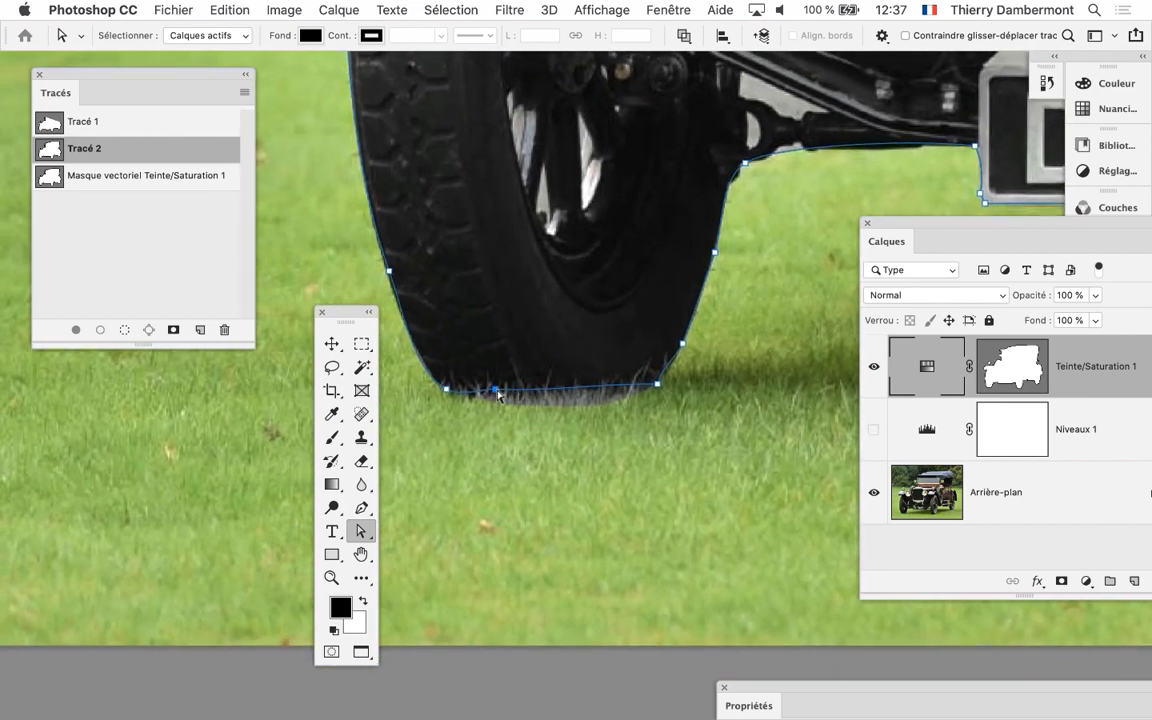
drag(497, 392, 502, 408)
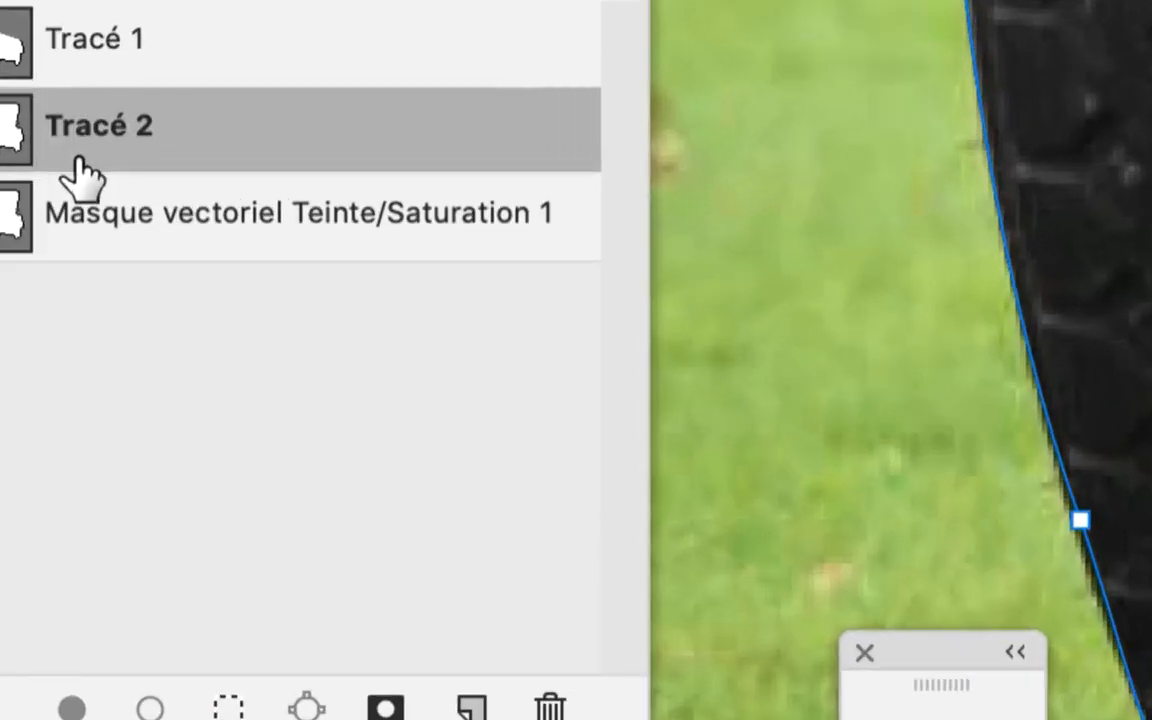
scroll(569, 362, down, 5)
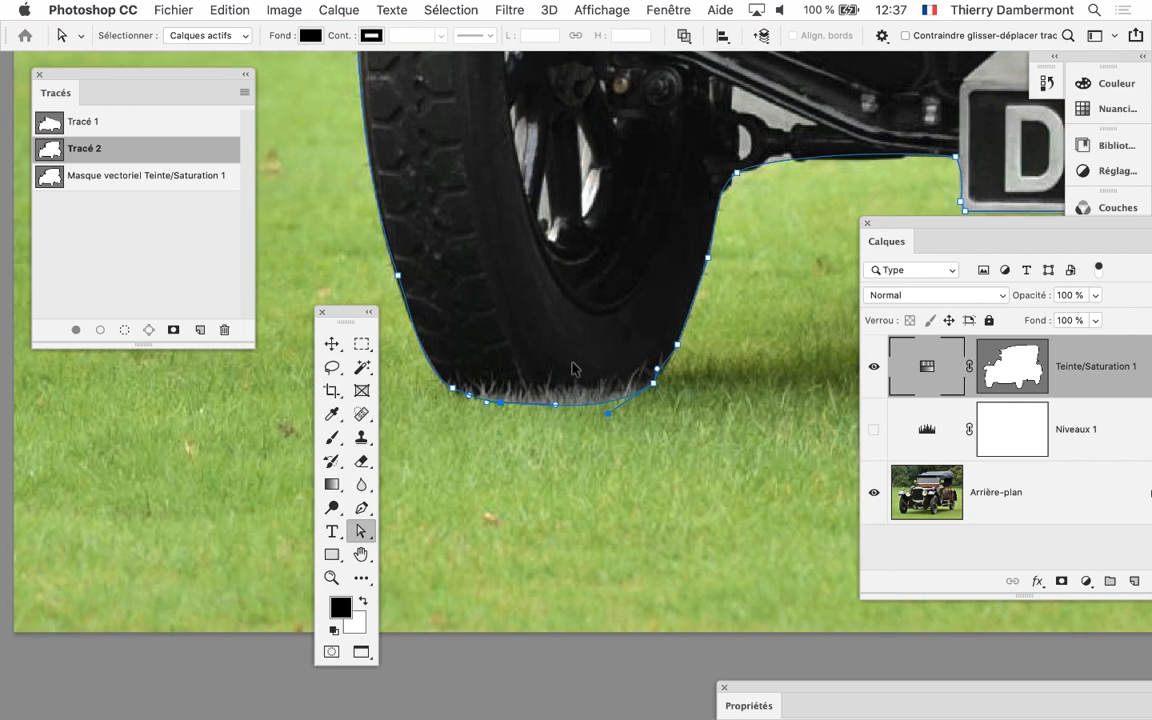
scroll(575, 367, down, 4)
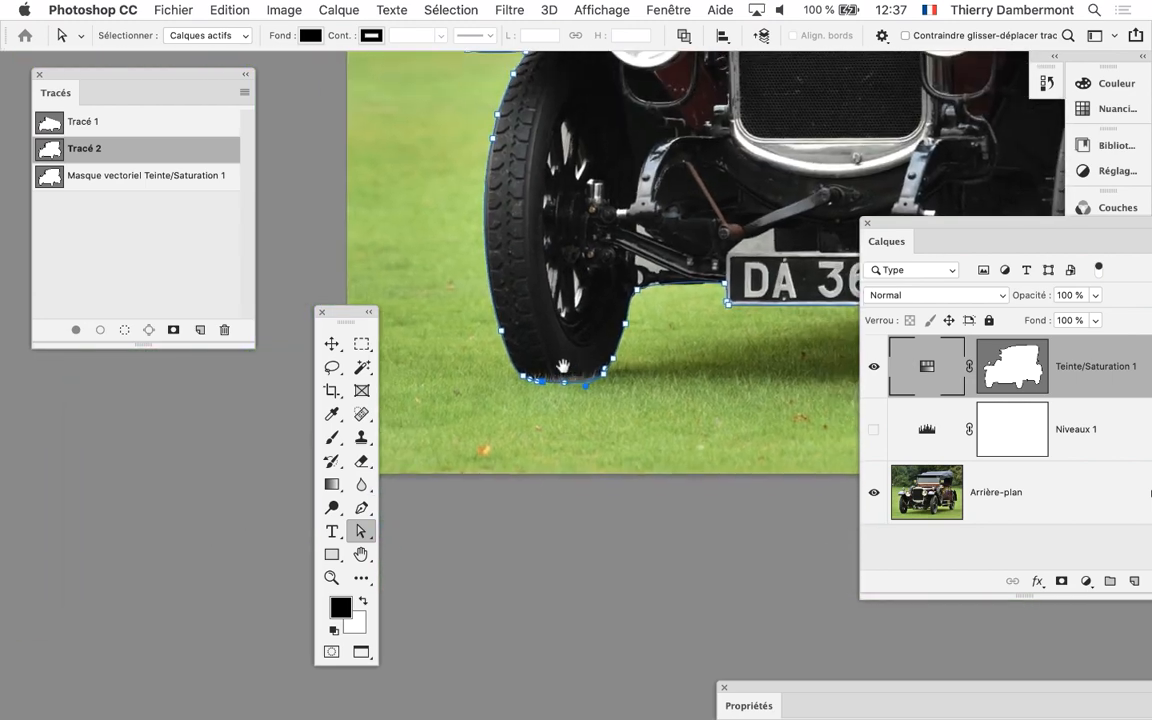
scroll(582, 373, right, 5)
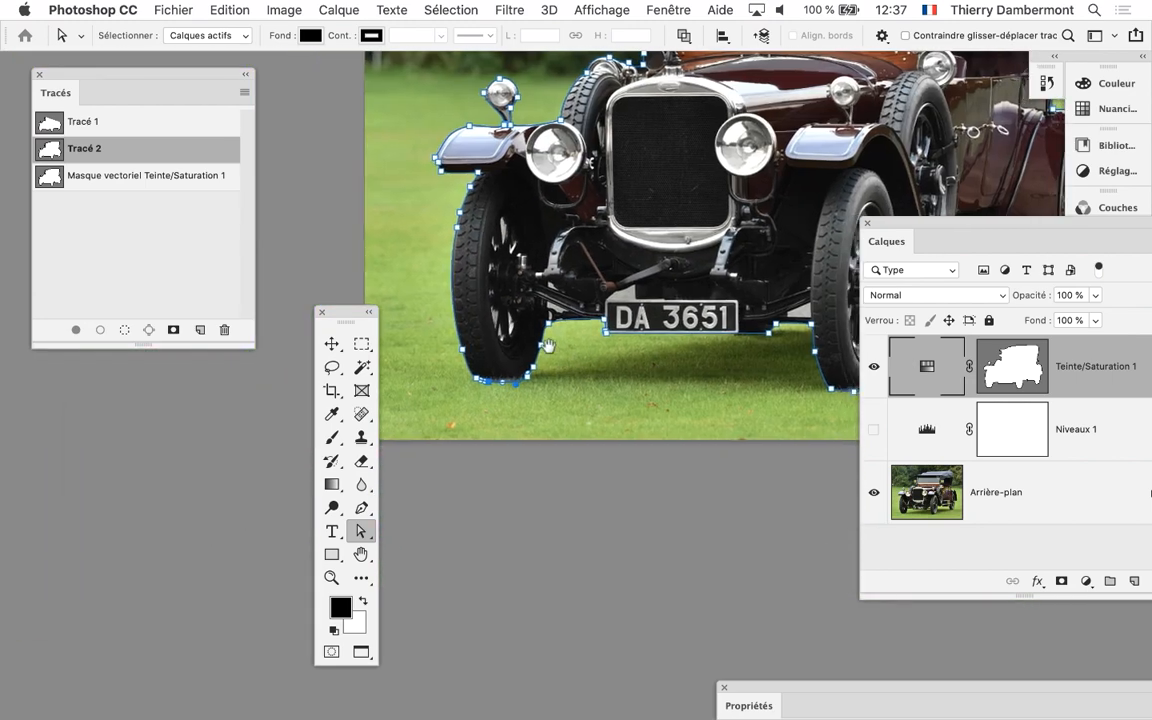
Save the photo with the adjusted Tracé 2 and switch to InDesign
click(171, 11)
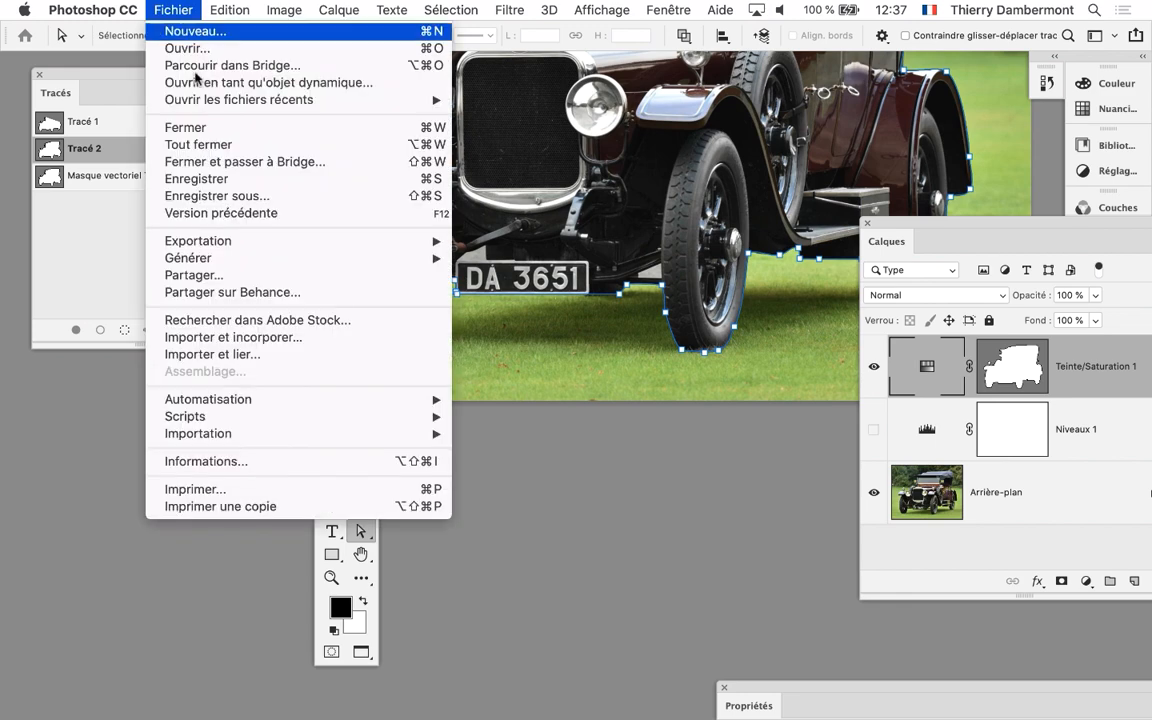
click(231, 179)
key(super+Tab)
key(super+Tab)
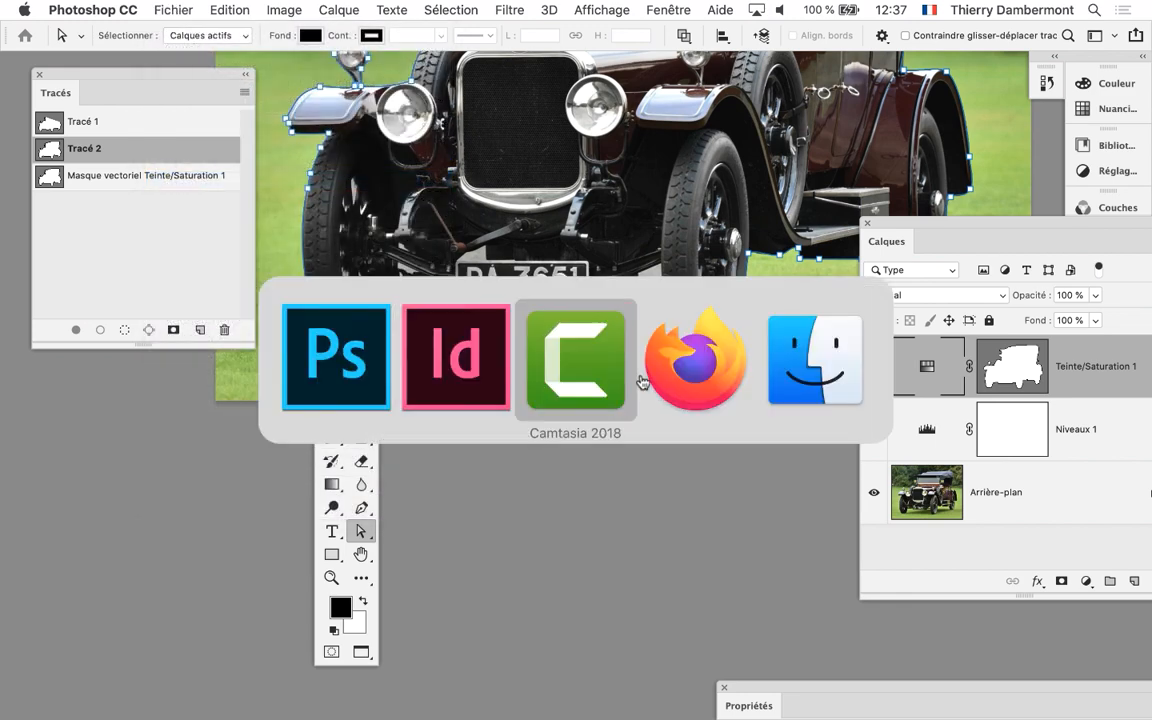
click(488, 378)
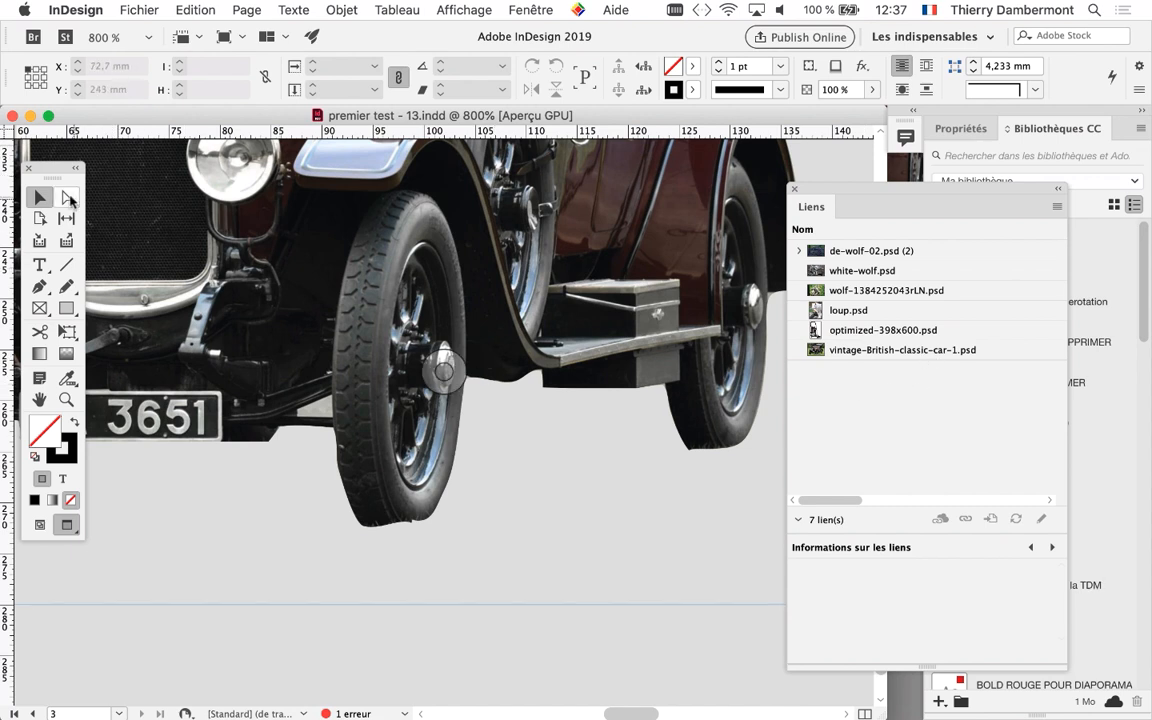
Select the car image, update its vintage-British-classic-car-1.psd link and check the front tyres in the cutout
click(529, 399)
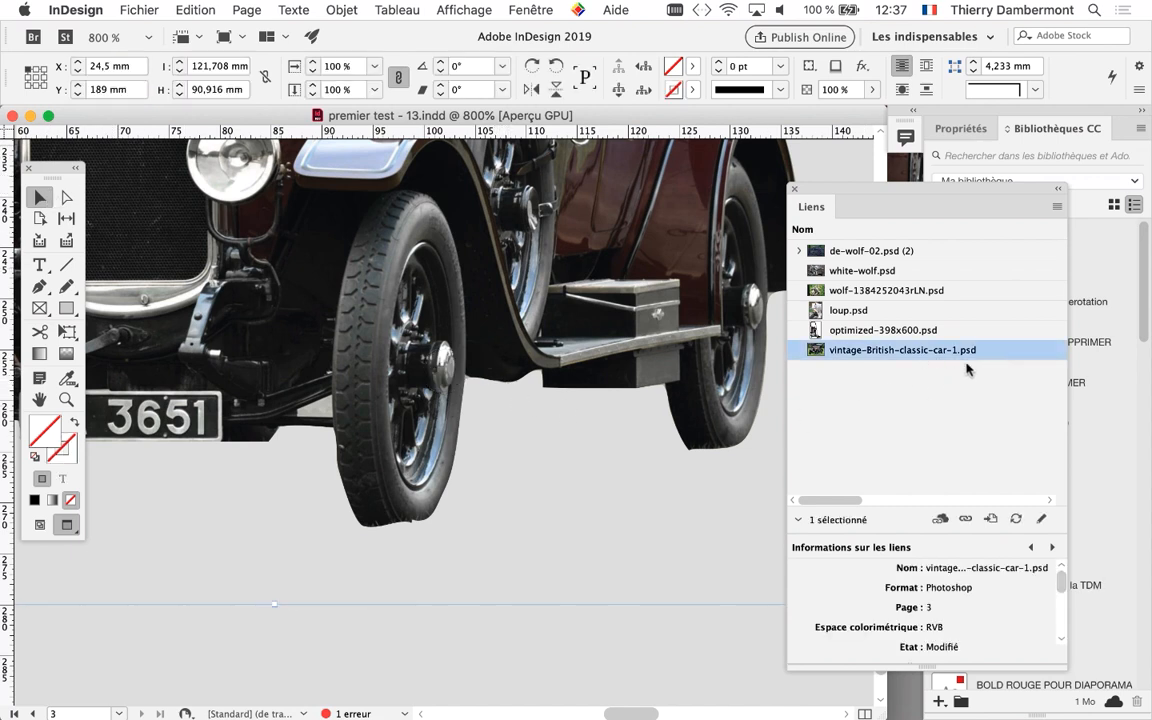
click(1016, 519)
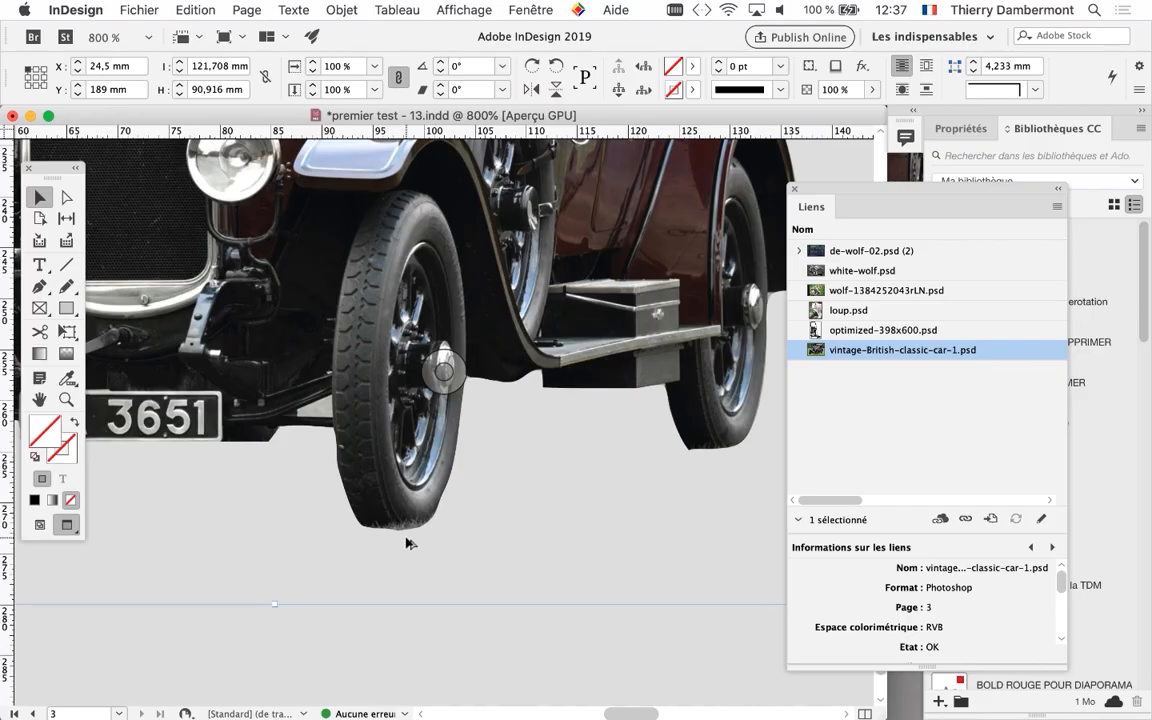
scroll(428, 552, down, 4)
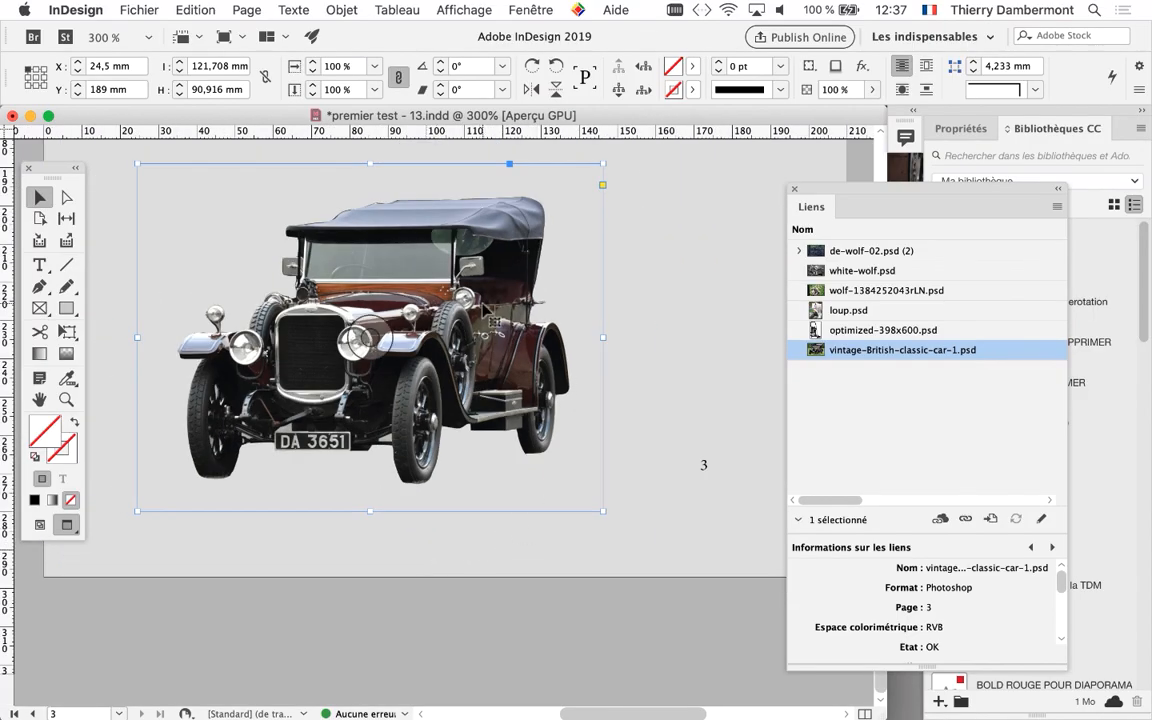
Switch to Photoshop and adjust the Tracé 2 anchor point at the lower corner of the rear tyre
key(super+Tab)
scroll(600, 330, right, 5)
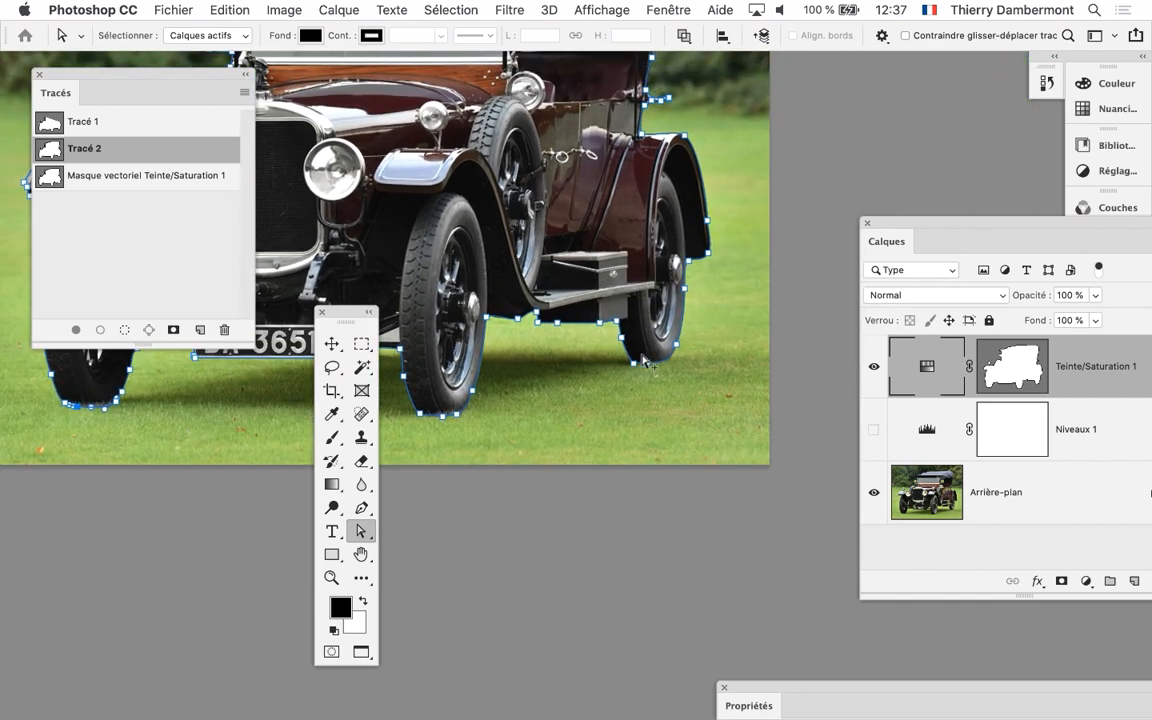
scroll(609, 380, up, 3)
scroll(609, 380, up, 5)
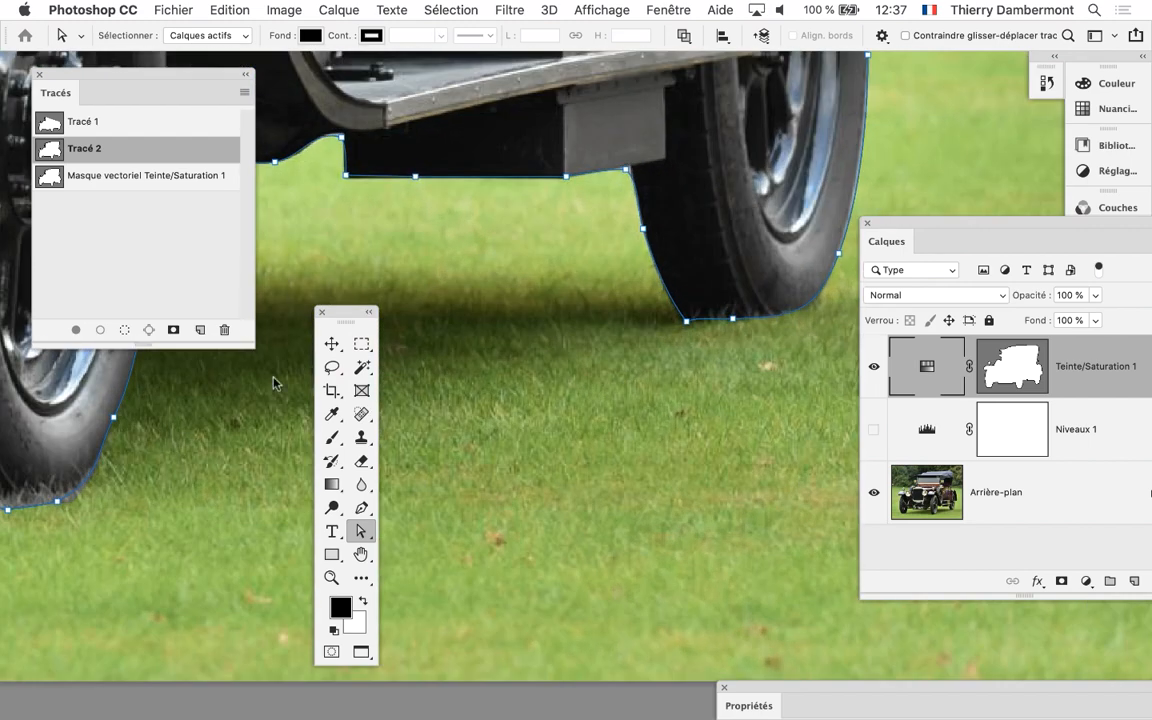
click(687, 321)
drag(689, 327, 681, 316)
Save the photo with the corrected rear tyre outline and switch back to InDesign
click(171, 10)
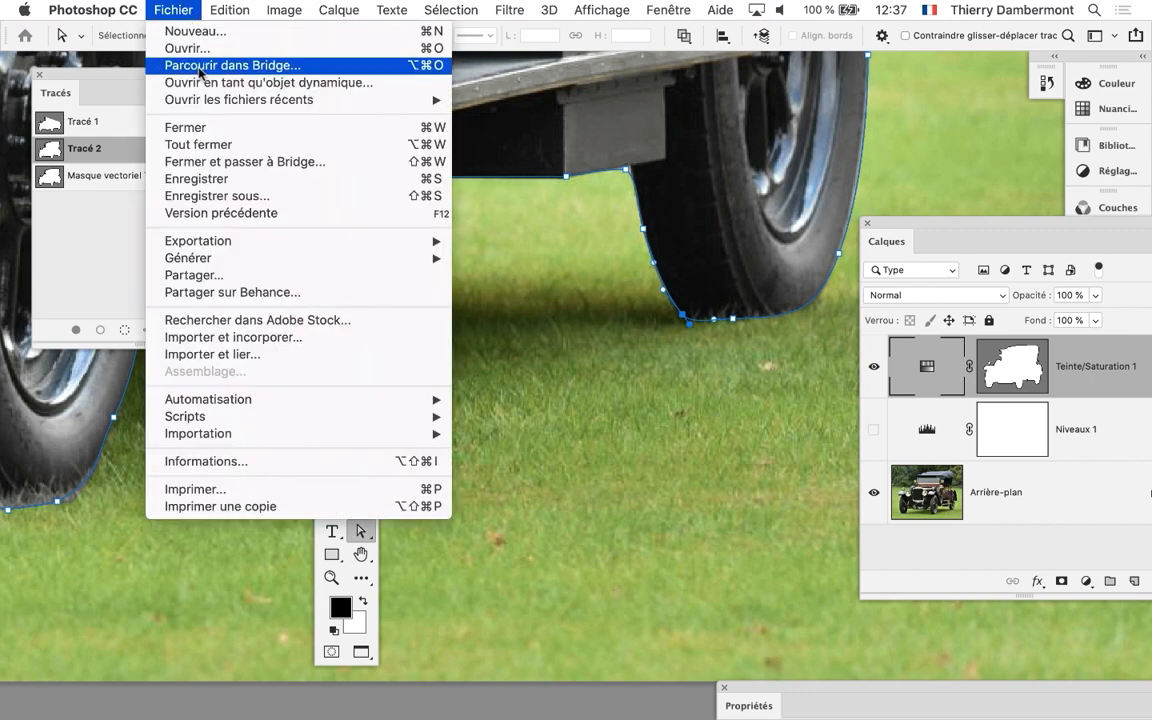
click(208, 177)
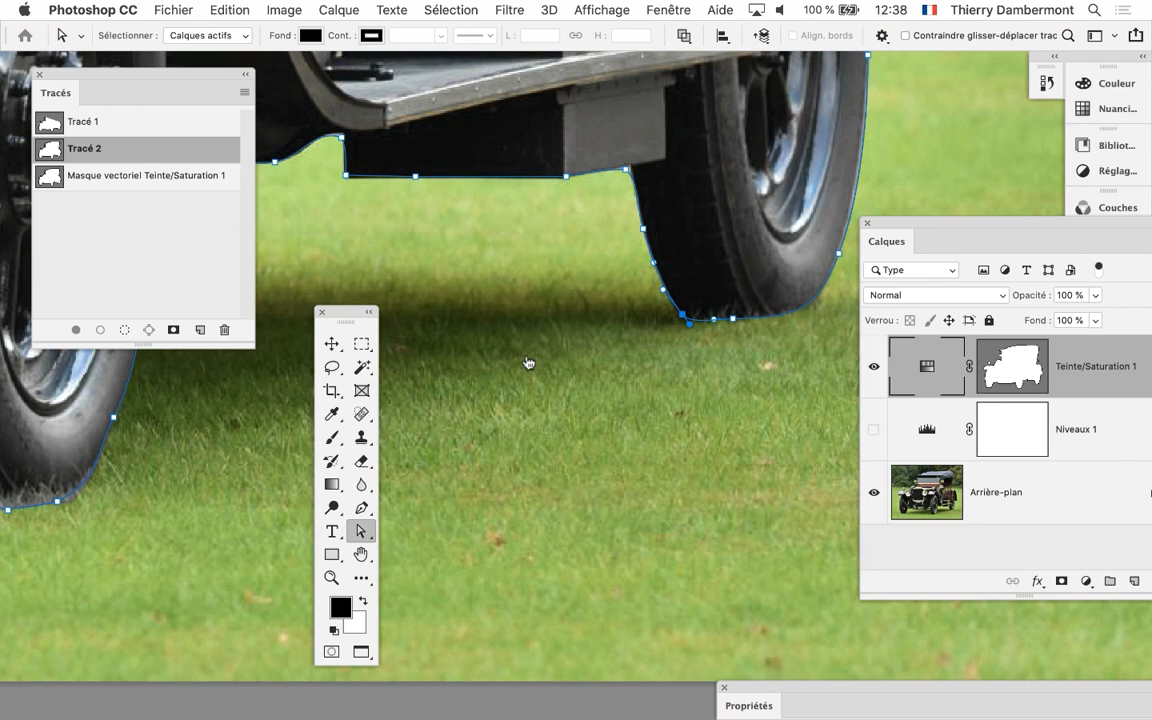
key(super+Tab)
key(super+Tab)
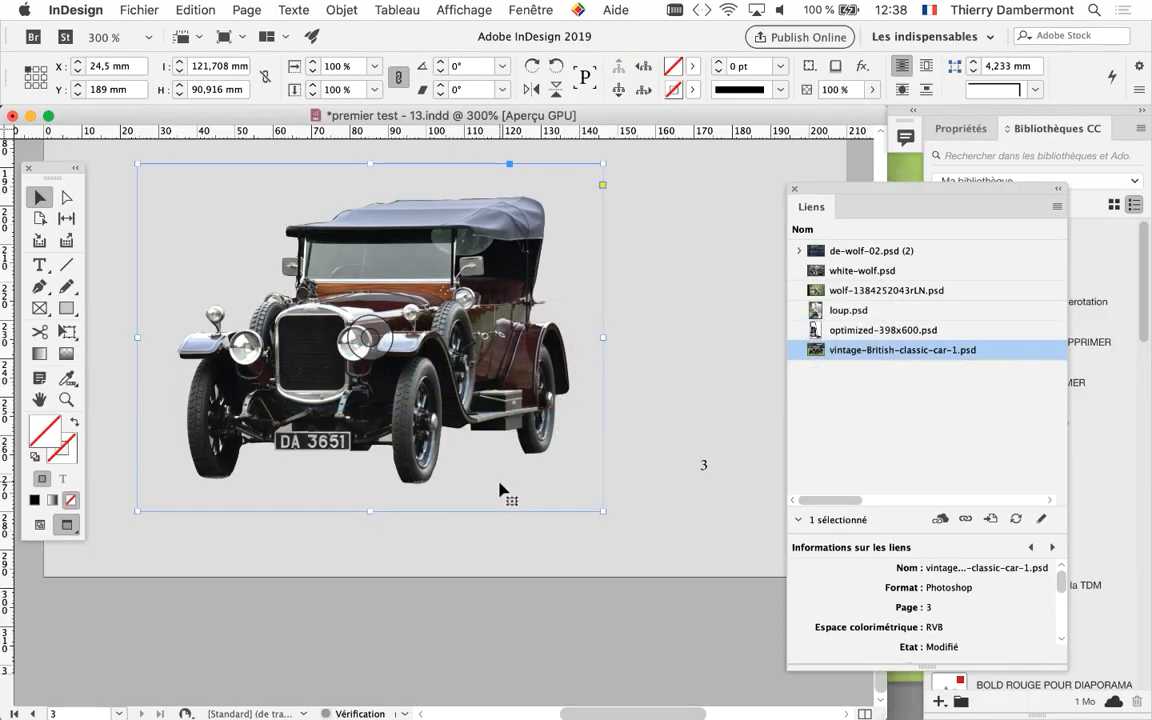
Update the selected vintage-British-classic-car-1.psd link again and check the bottom of the rear tyre up close
click(1016, 515)
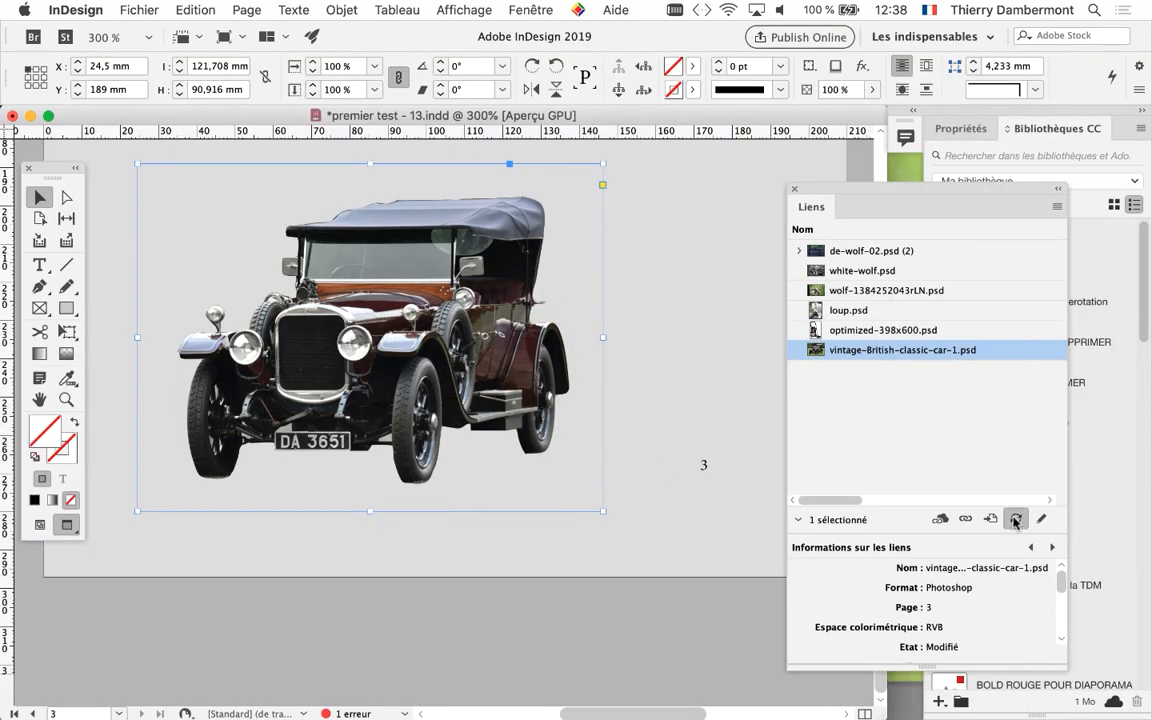
key(super+equal)
key(super+equal)
key(super+equal)
key(super+equal)
scroll(520, 474, up, 2)
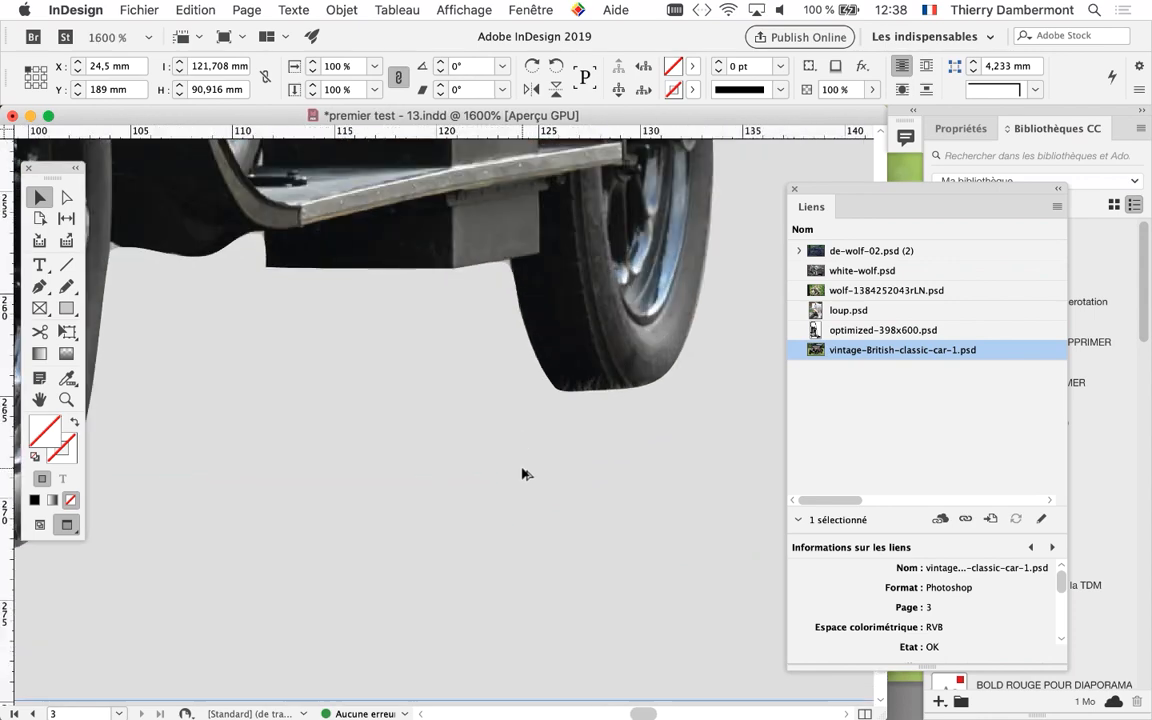